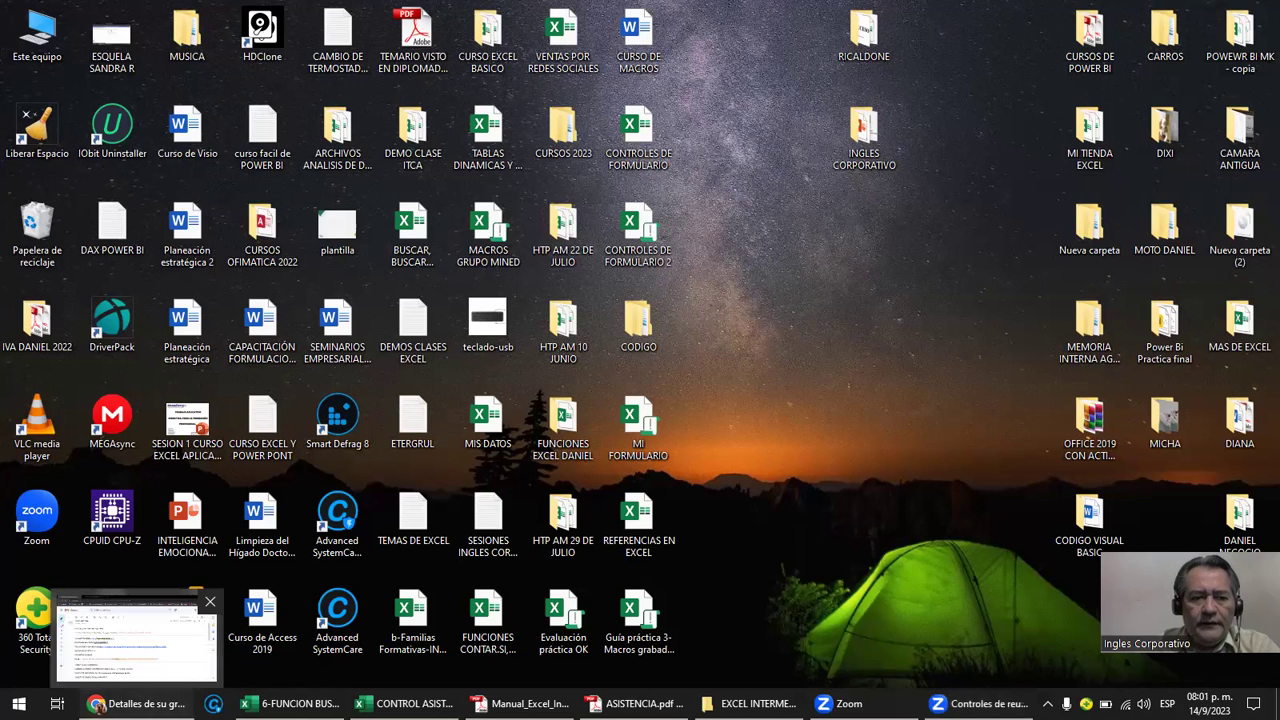
# Bring up the Excel Intermedio course in Chrome, then show Manual_Excel_Intermedio.pdf in Adobe Reader.
pyautogui.click(134, 690)
pyautogui.click(248, 20)
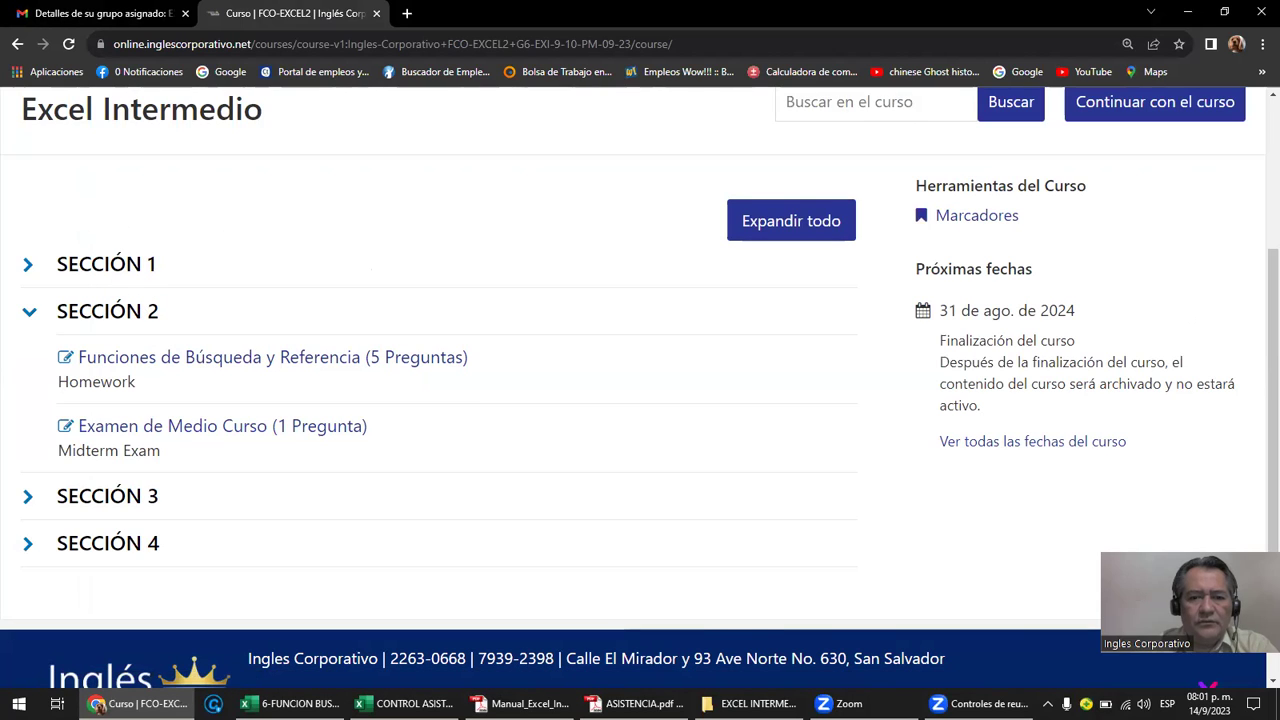
pyautogui.click(488, 640)
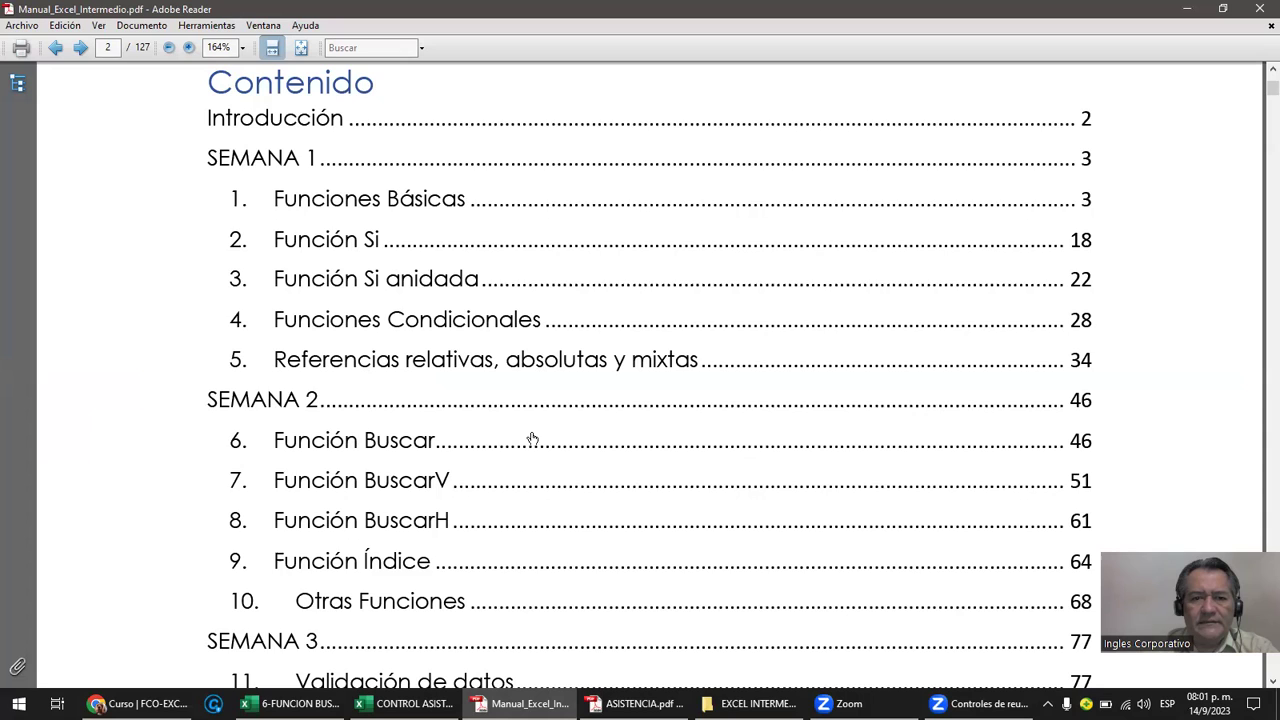
# Jump to Función Buscar from the contents and read pages 47–48 down to the vector-form example.
pyautogui.click(409, 443)
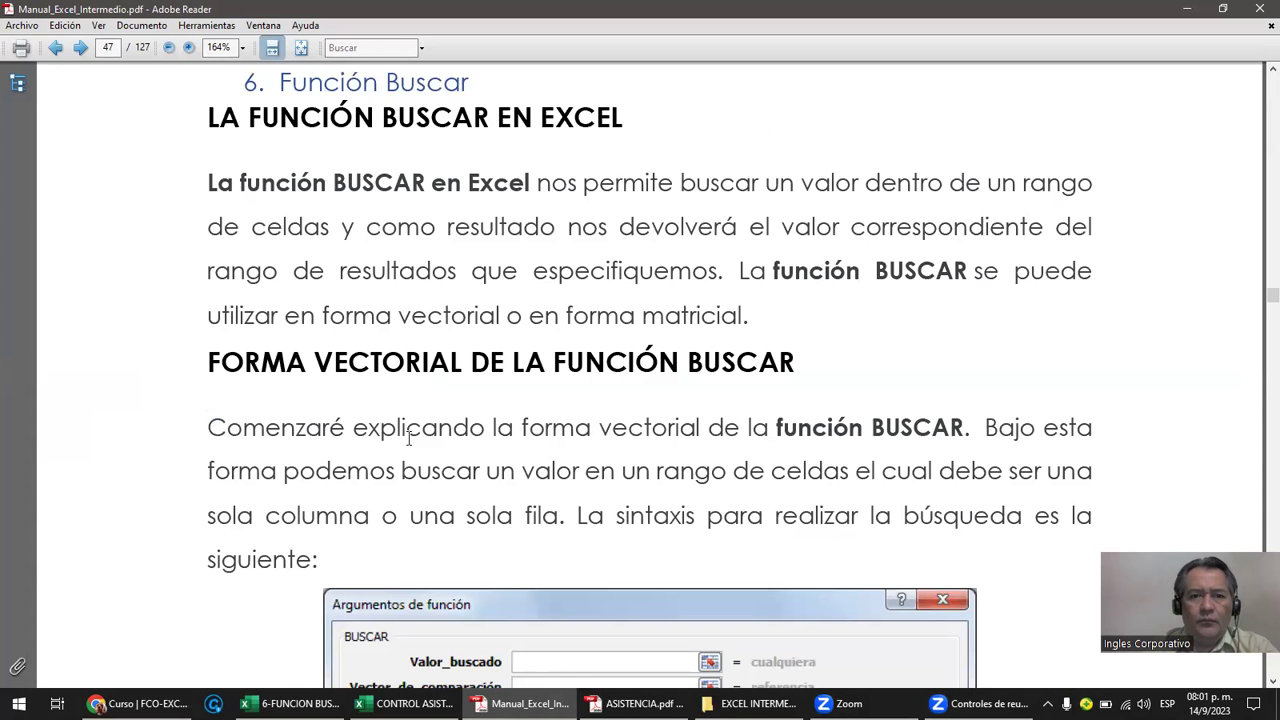
pyautogui.scroll(-1, 417, 442)
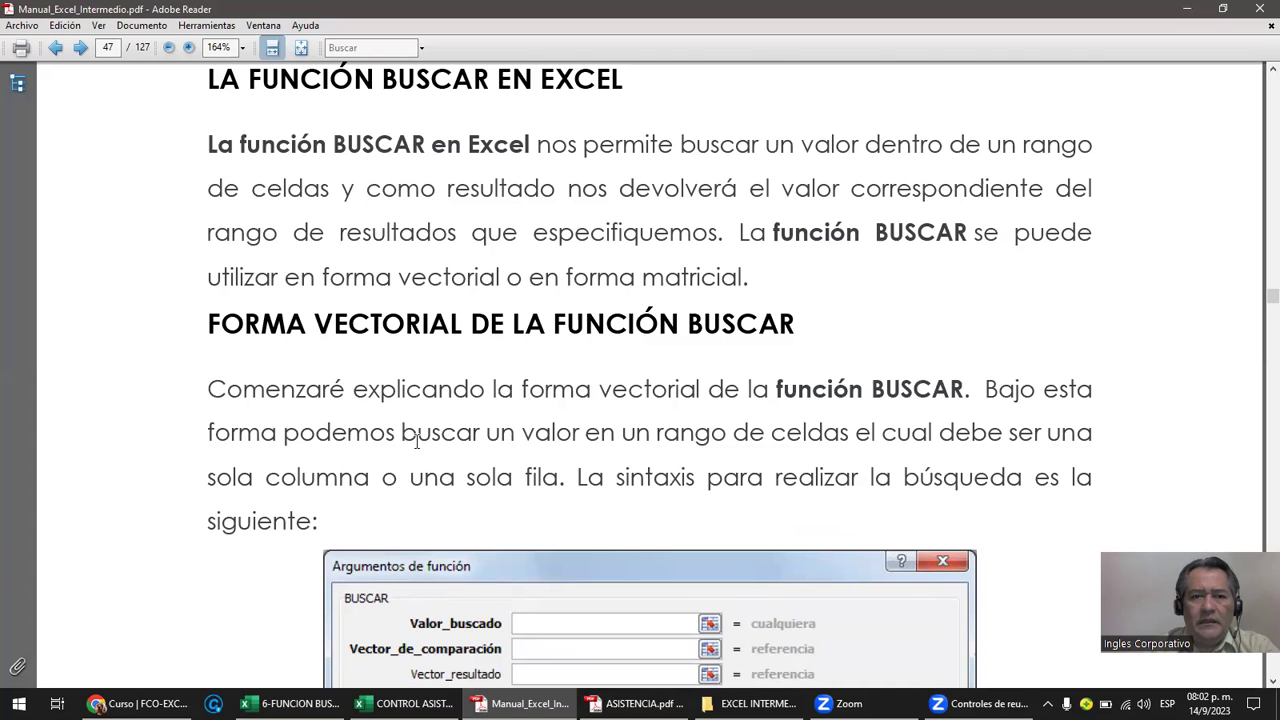
pyautogui.scroll(-2, 417, 441)
pyautogui.scroll(-1, 417, 441)
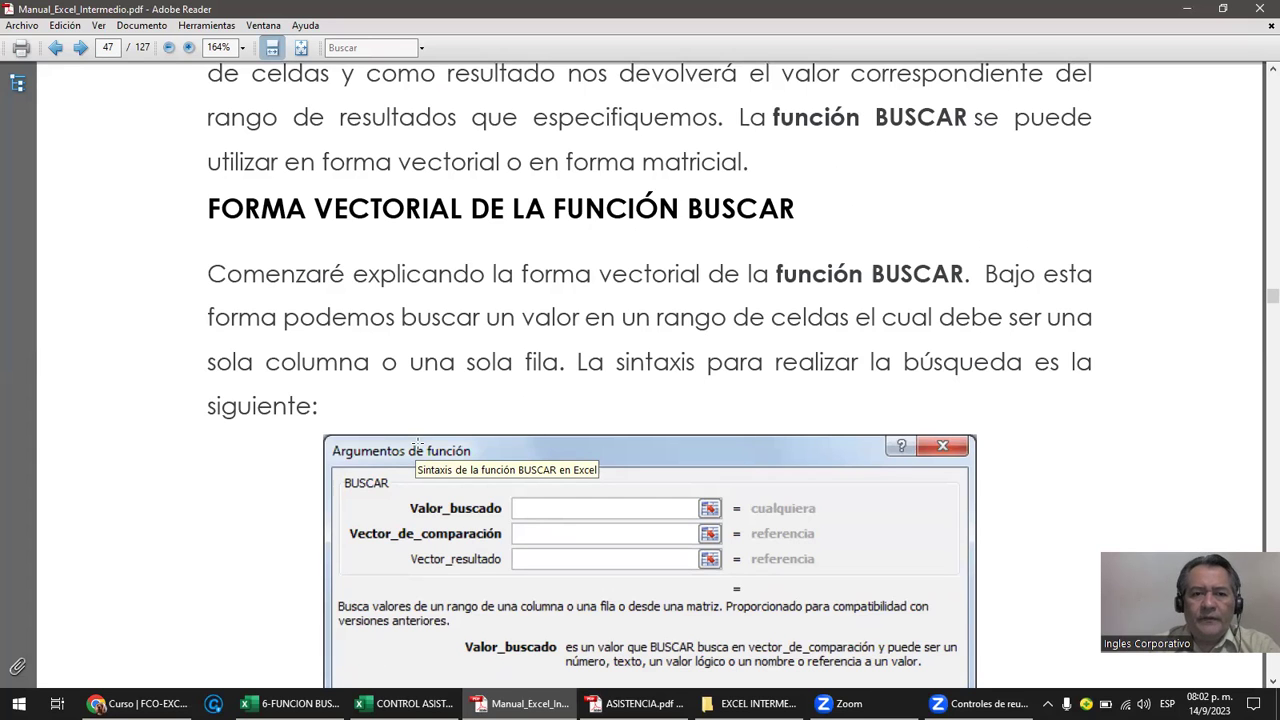
pyautogui.scroll(-2, 416, 446)
pyautogui.scroll(-2, 410, 445)
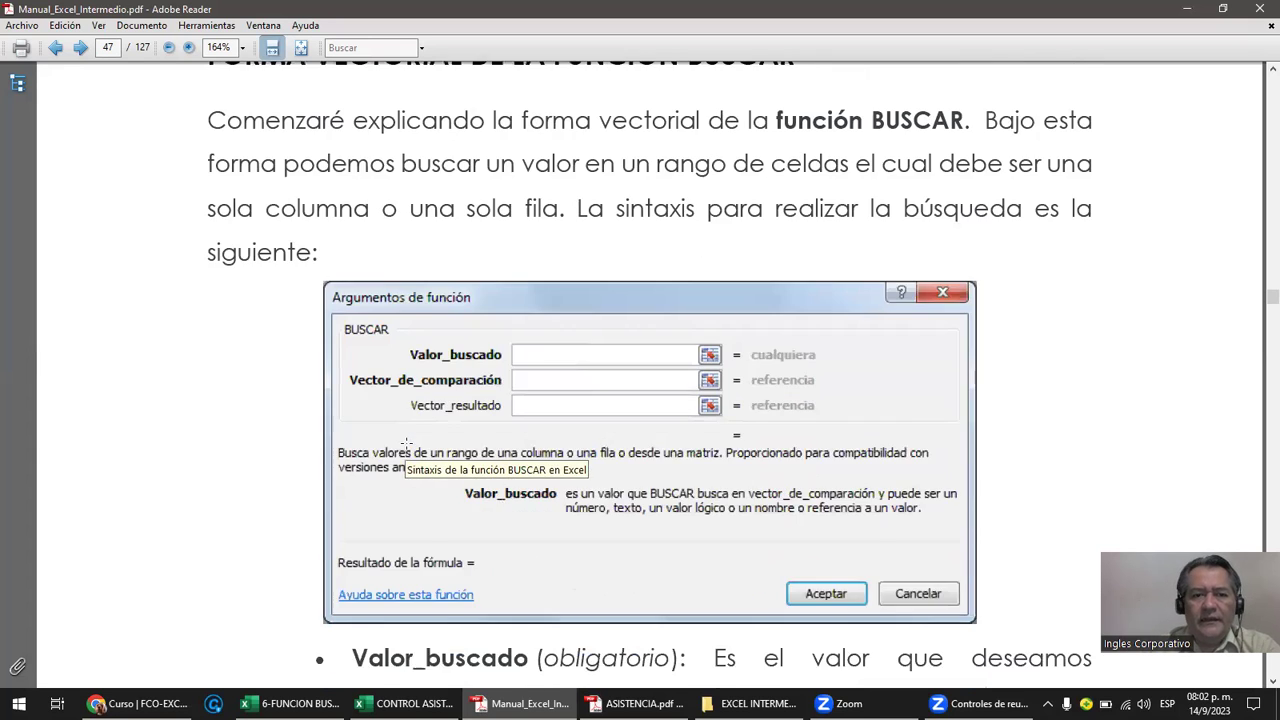
pyautogui.scroll(-1, 406, 443)
pyautogui.scroll(-3, 406, 443)
pyautogui.scroll(-1, 406, 443)
pyautogui.scroll(-1, 406, 442)
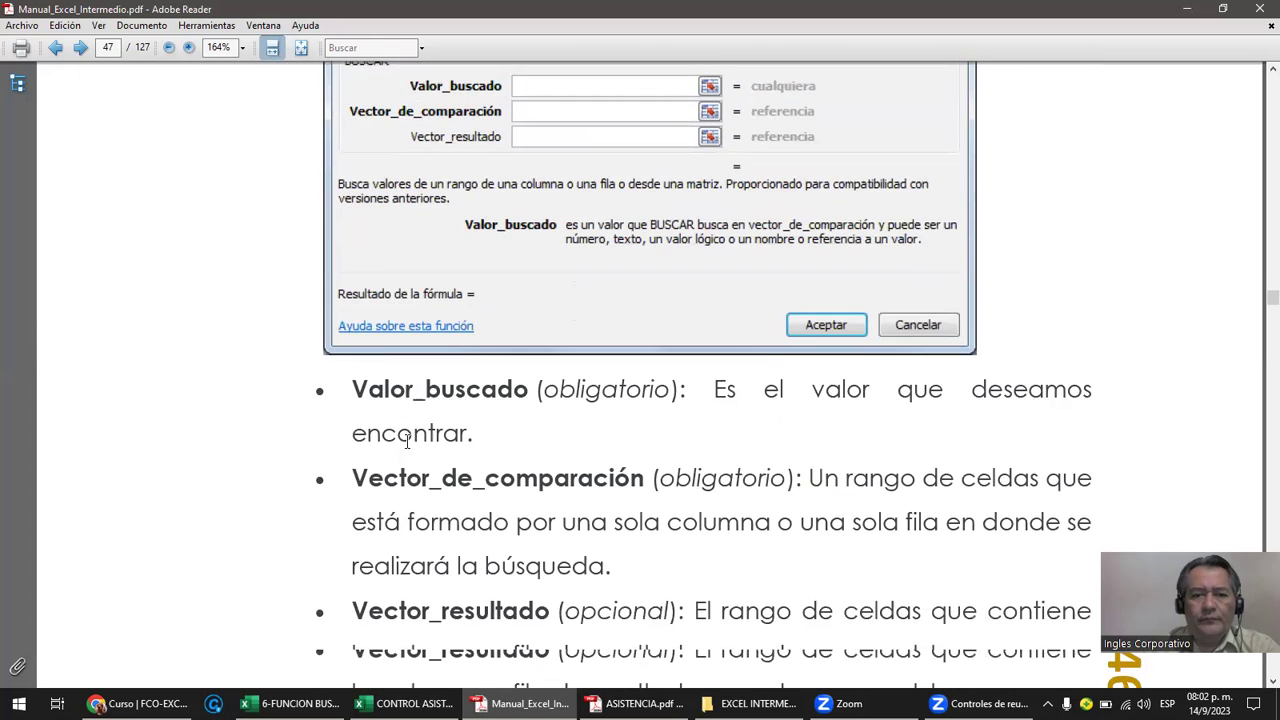
pyautogui.scroll(-2, 407, 441)
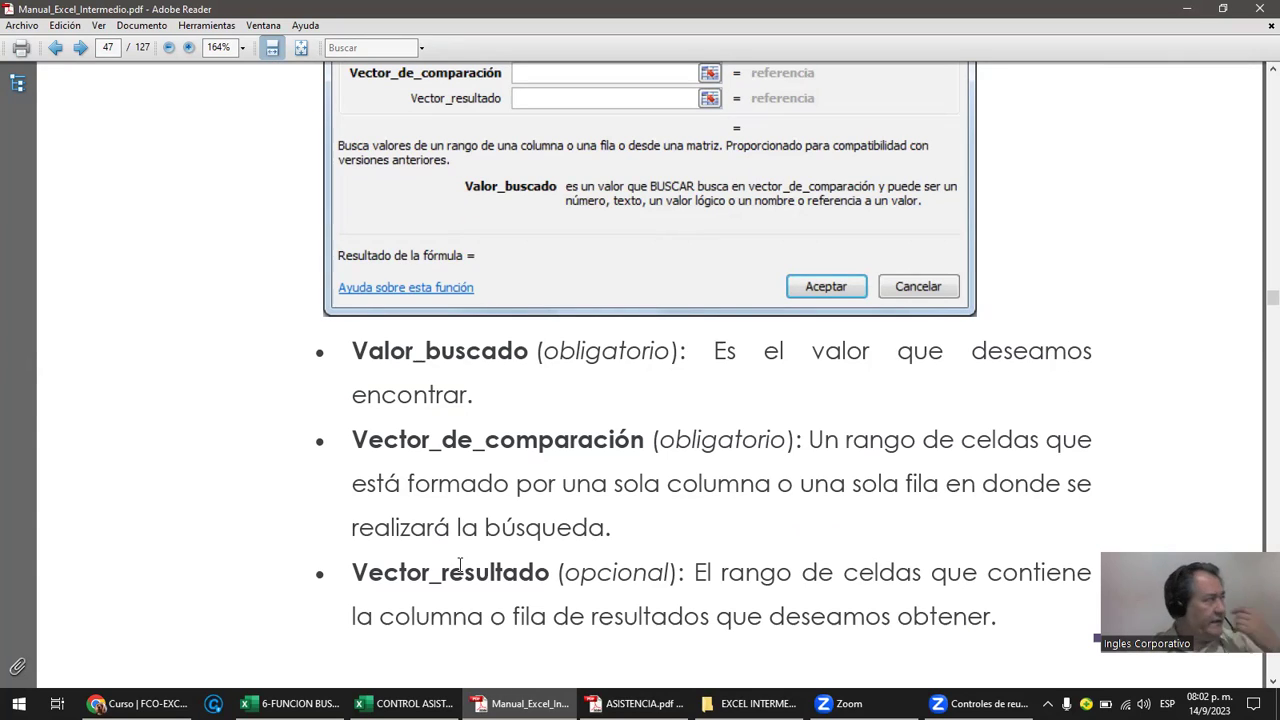
pyautogui.scroll(-2, 460, 565)
pyautogui.scroll(-2, 460, 565)
pyautogui.scroll(-5, 460, 565)
pyautogui.scroll(-4, 462, 555)
pyautogui.scroll(-3, 462, 555)
pyautogui.scroll(-5, 462, 555)
pyautogui.scroll(-2, 470, 549)
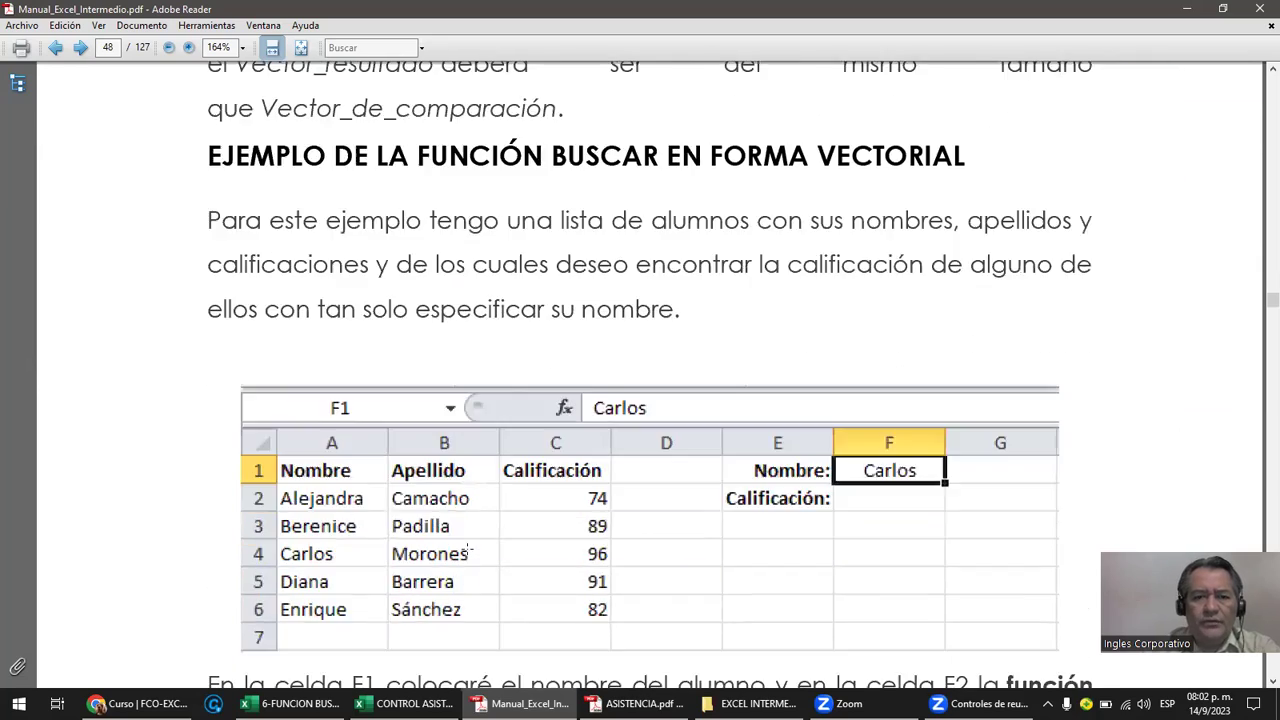
# Highlight the Nombre column in the student grades example image, then clear the highlight.
pyautogui.scroll(-1, 470, 549)
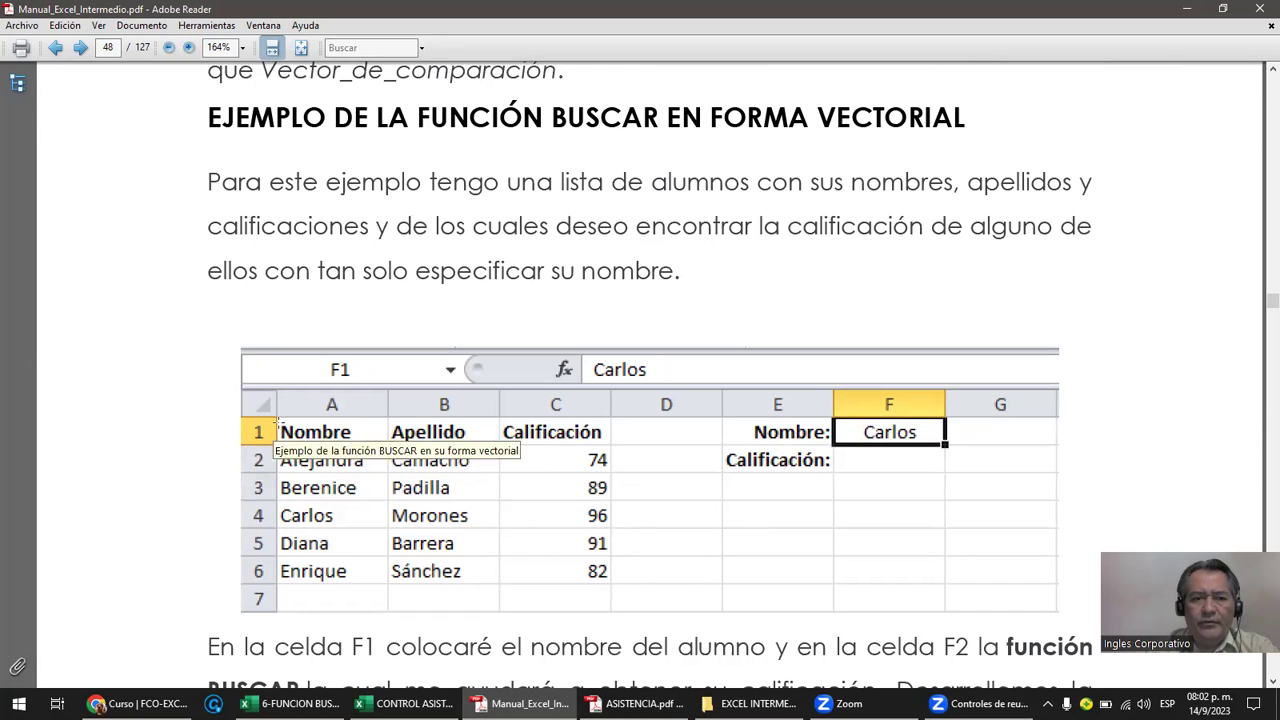
pyautogui.moveTo(340, 545); pyautogui.dragTo(279, 421)
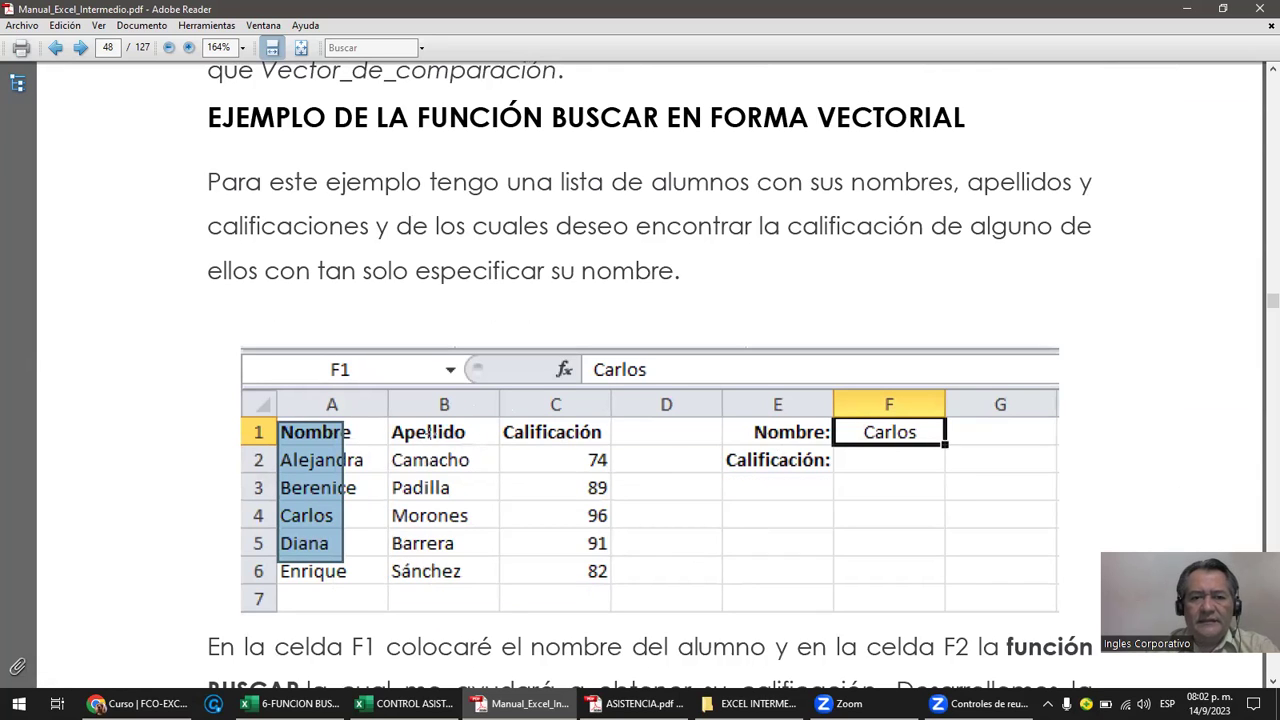
pyautogui.click(345, 466)
# Read down to the step-by-step =BUSCAR(F1, A2:A6, C2:C6) formula build-up.
pyautogui.scroll(-2, 470, 480)
pyautogui.scroll(-1, 476, 477)
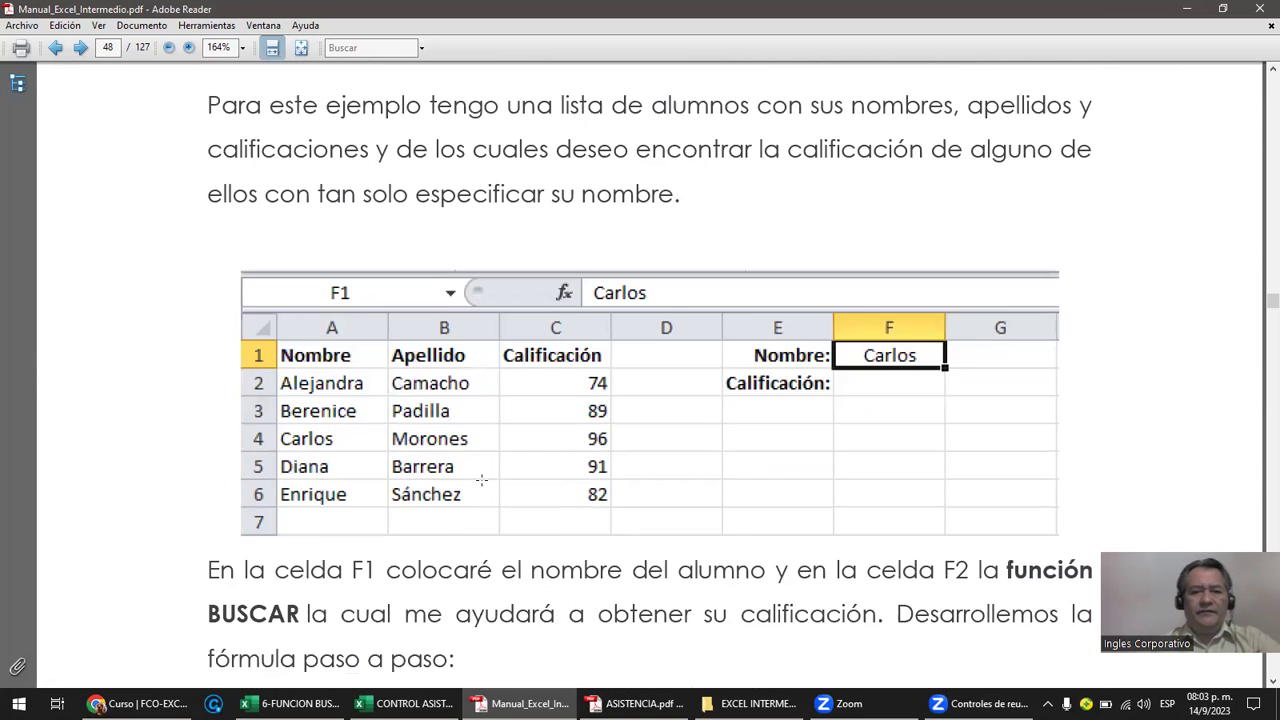
pyautogui.scroll(-1, 486, 477)
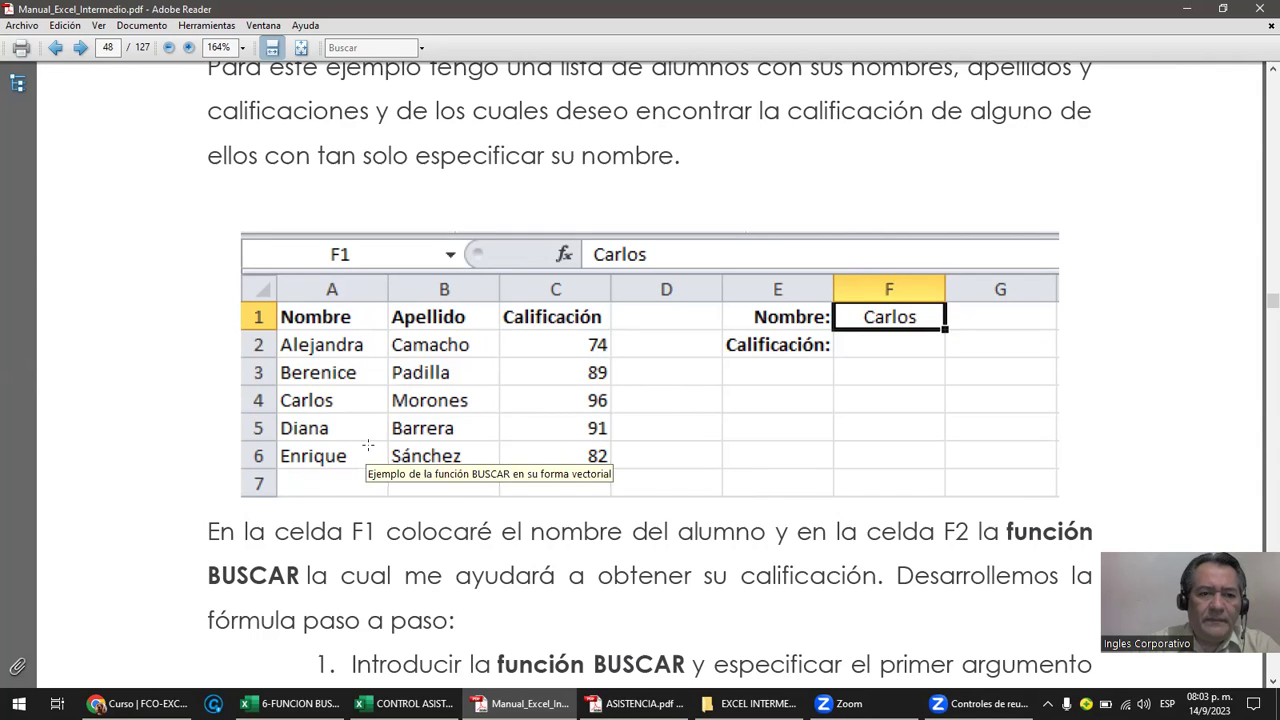
pyautogui.scroll(-2, 368, 444)
pyautogui.scroll(-3, 368, 444)
pyautogui.scroll(-2, 368, 444)
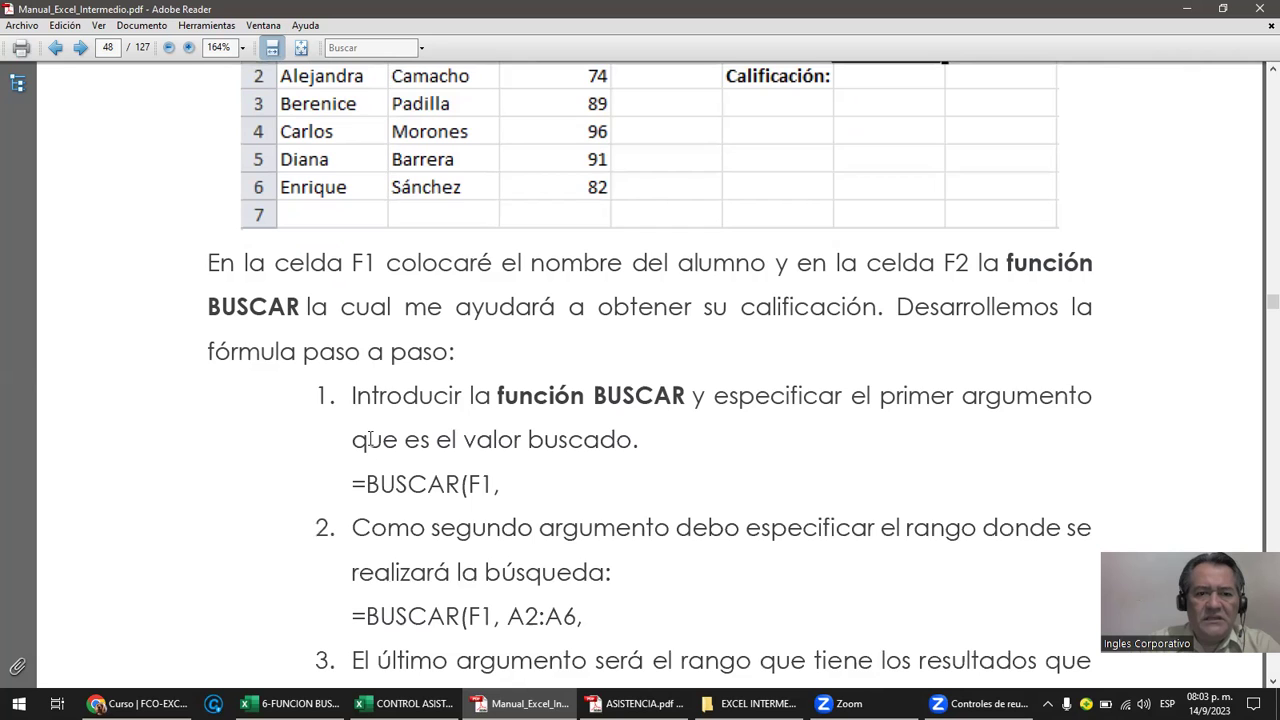
pyautogui.scroll(-1, 368, 440)
pyautogui.scroll(-1, 368, 440)
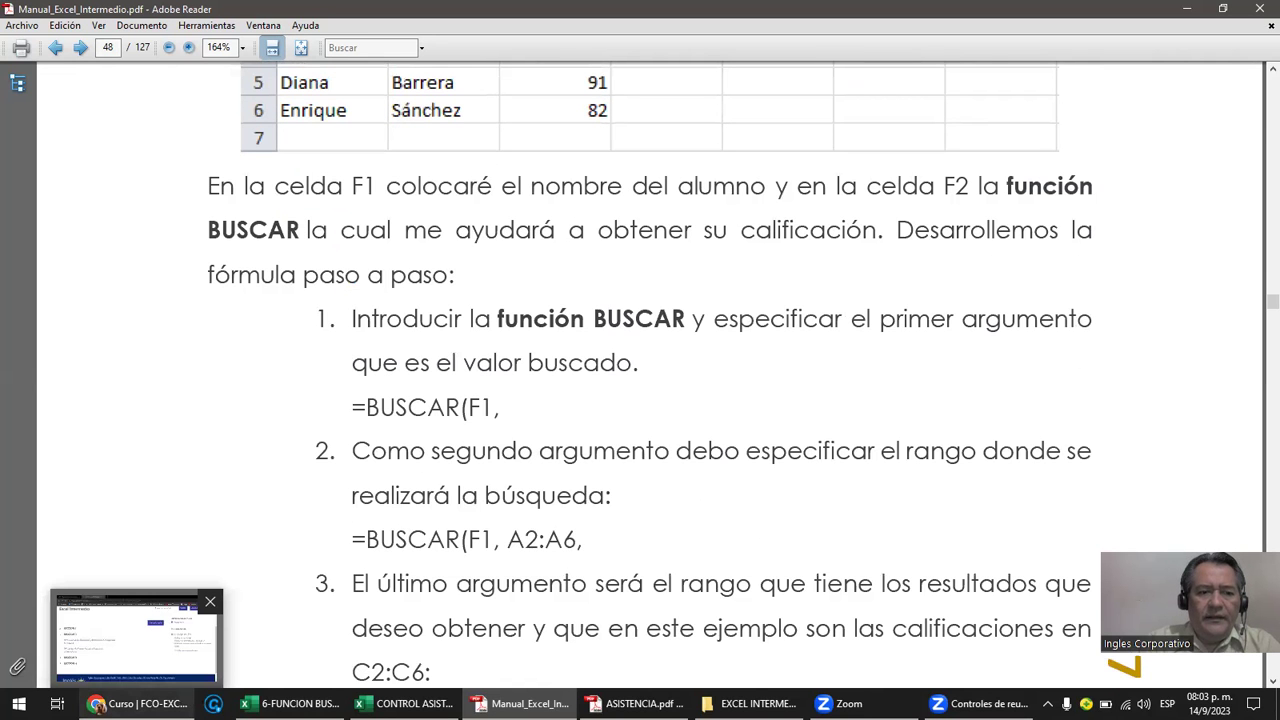
pyautogui.click(140, 703)
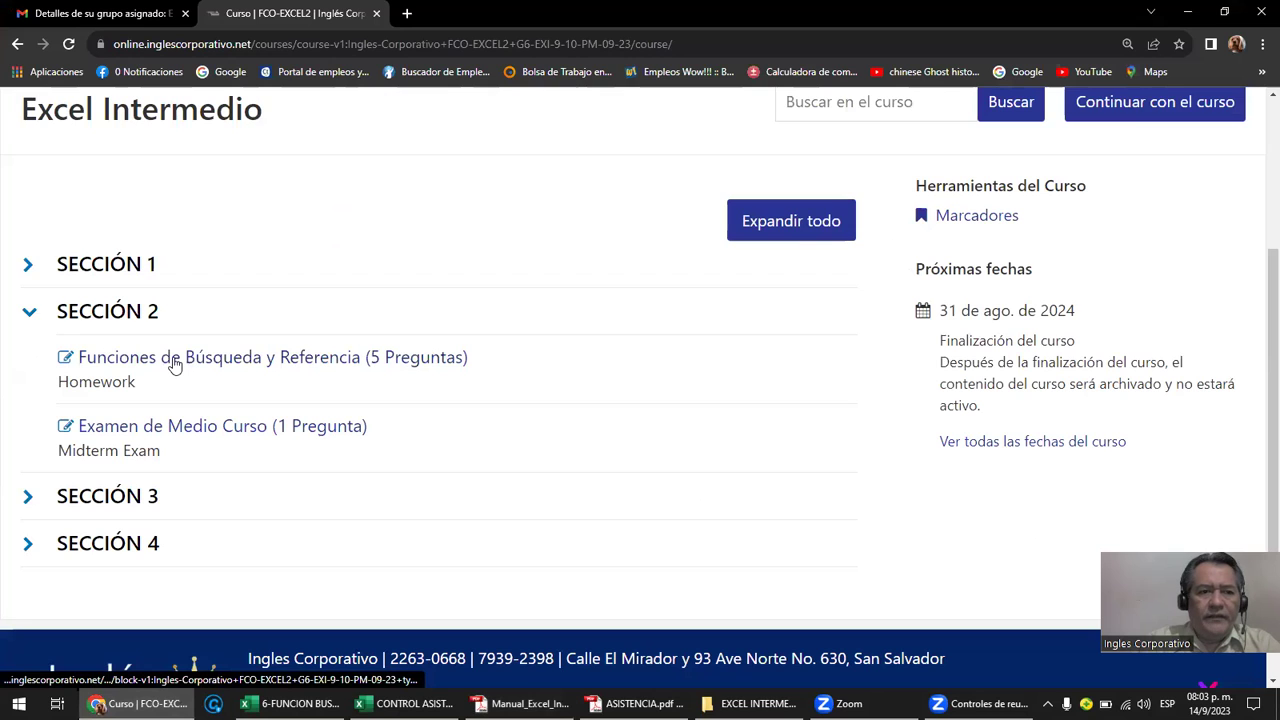
# Open the Funciones de Búsqueda y Referencia lesson under SECCIÓN 2.
pyautogui.click(136, 316)
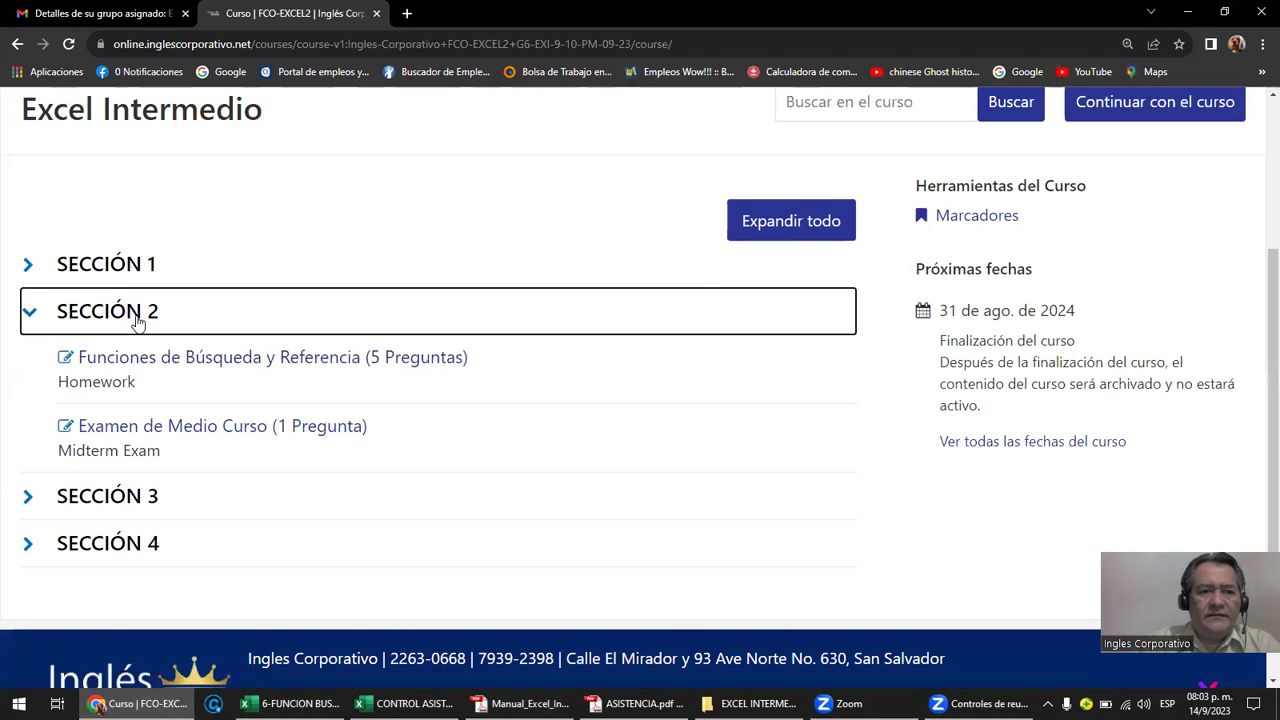
pyautogui.click(147, 372)
pyautogui.click(211, 360)
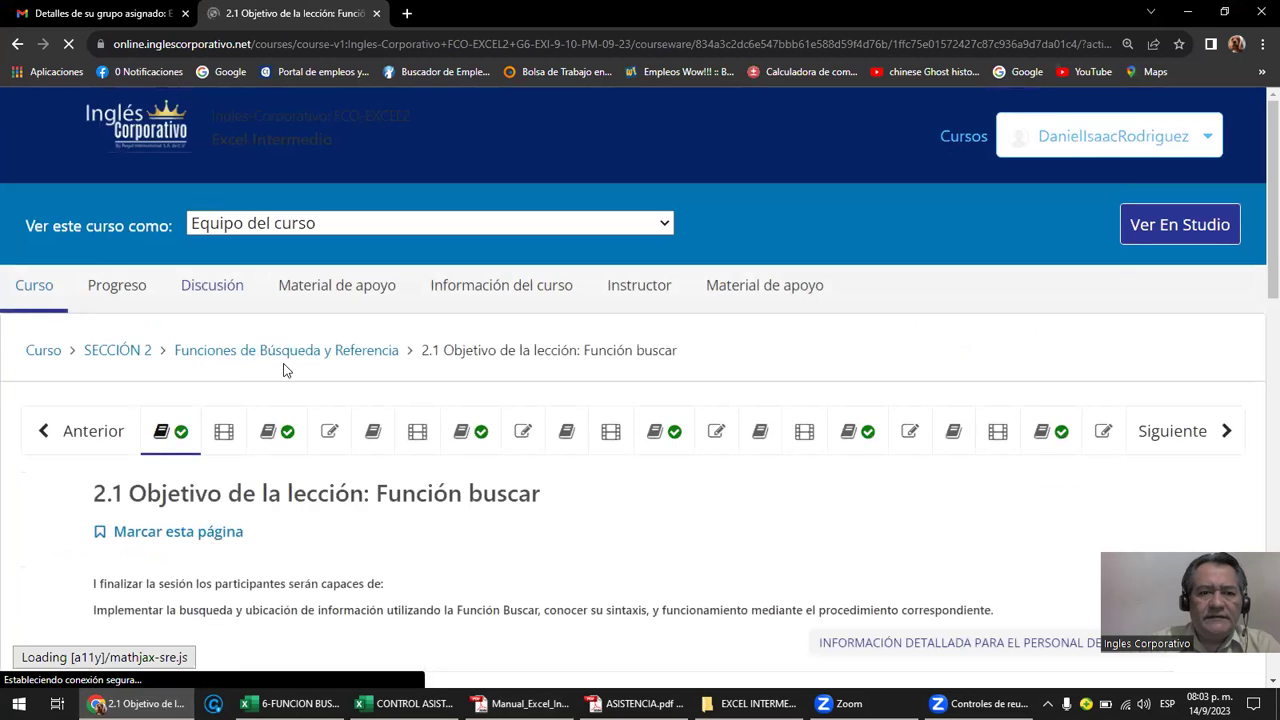
# Read through the lesson's BUSCAR example, then return to the 6-FUNCION BUSCAR workbook.
pyautogui.scroll(-2, 285, 372)
pyautogui.scroll(-3, 285, 370)
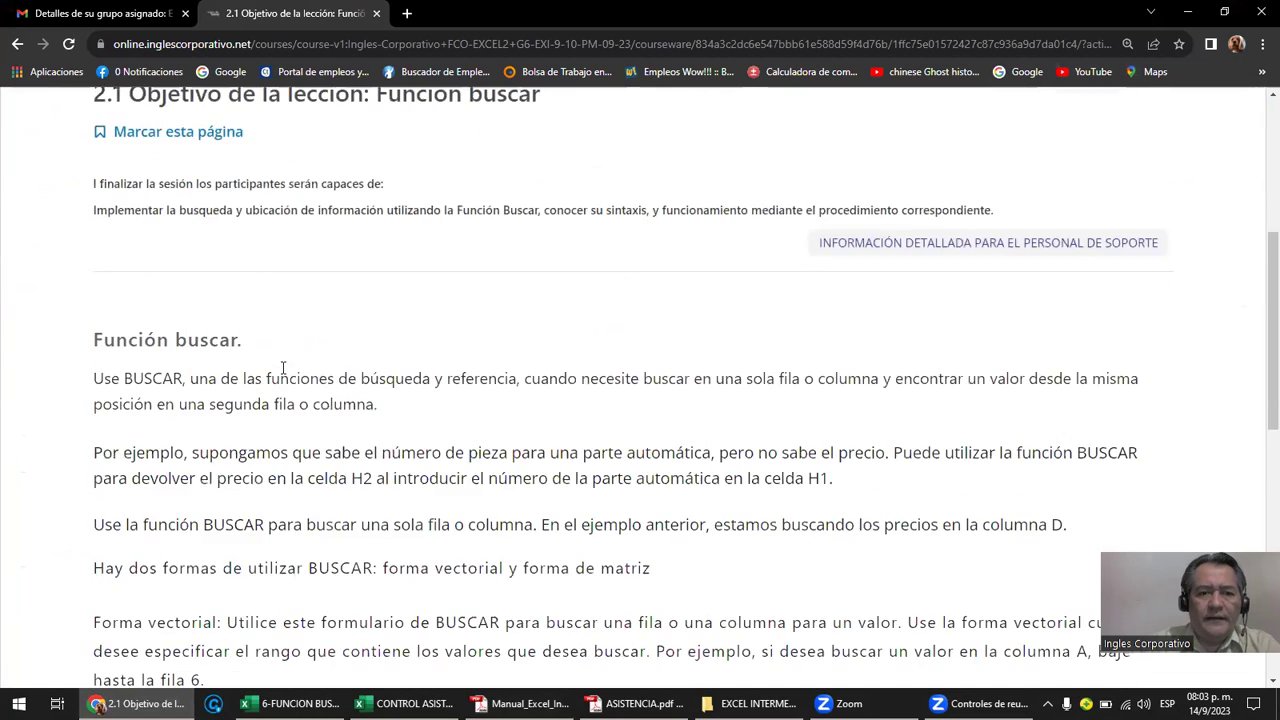
pyautogui.scroll(-2, 283, 366)
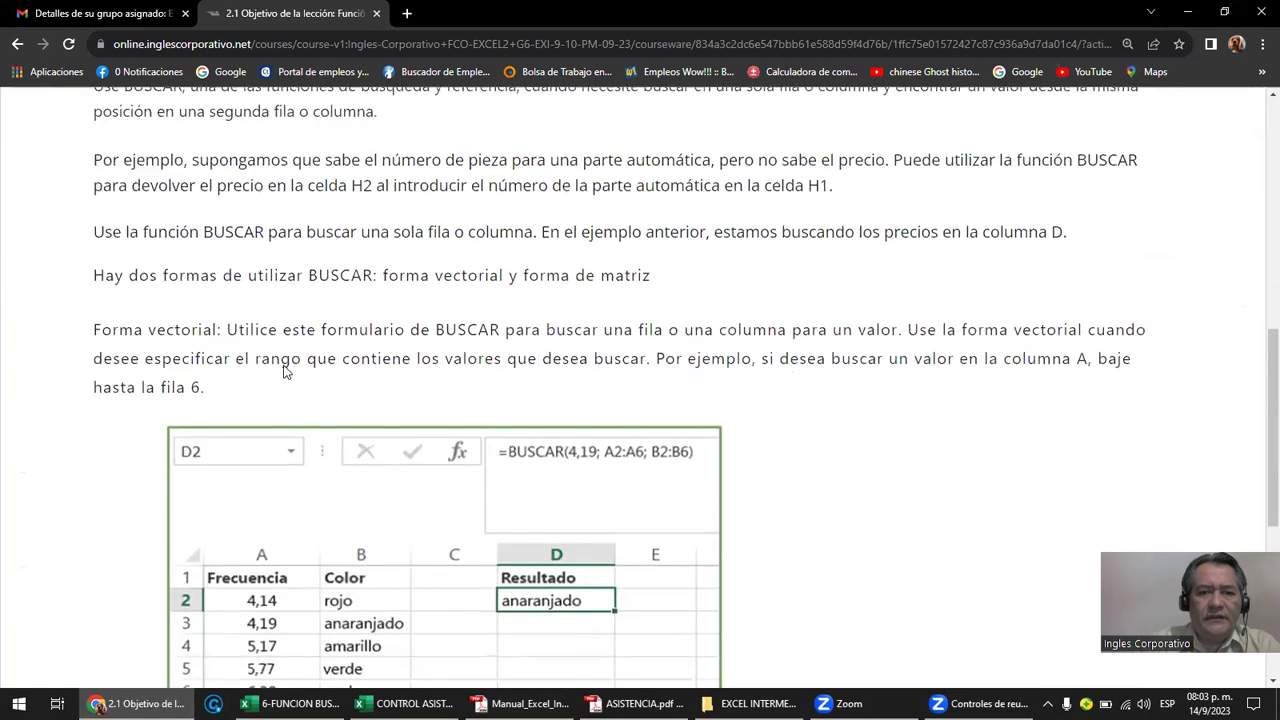
pyautogui.scroll(-1, 285, 363)
pyautogui.scroll(-2, 285, 363)
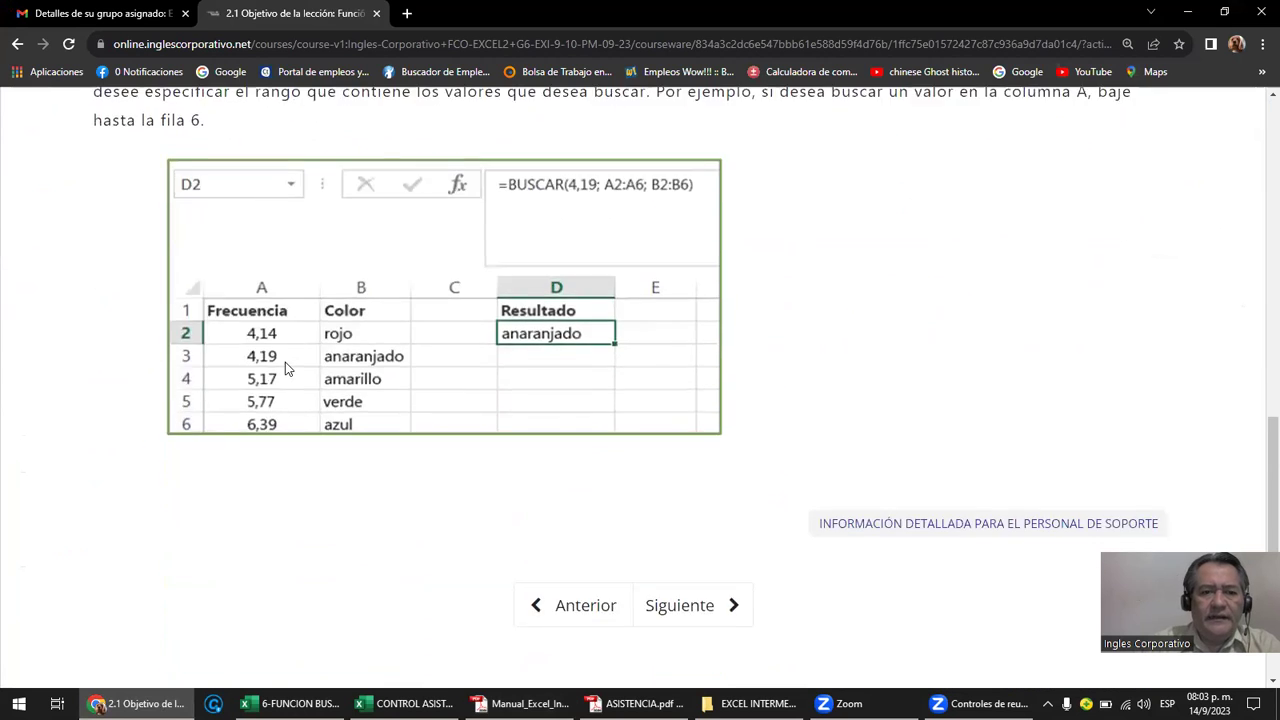
pyautogui.scroll(2, 286, 368)
pyautogui.scroll(3, 286, 368)
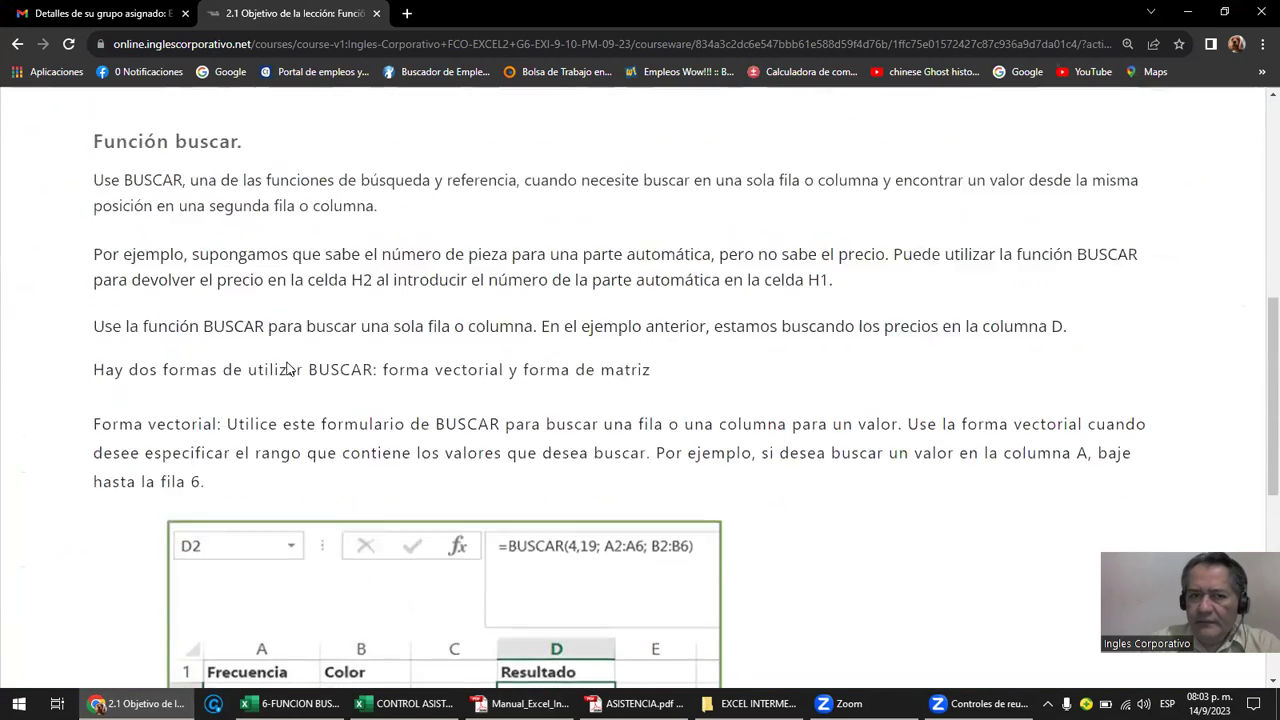
pyautogui.scroll(2, 287, 368)
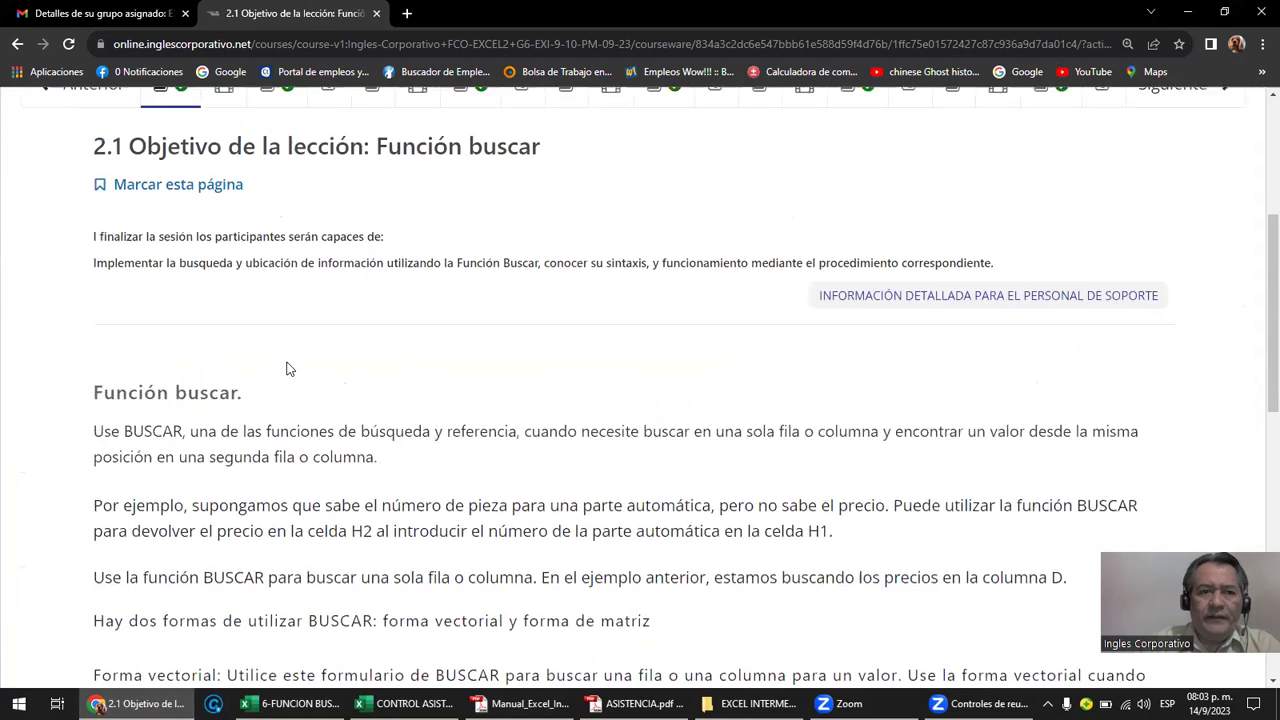
pyautogui.scroll(1, 300, 370)
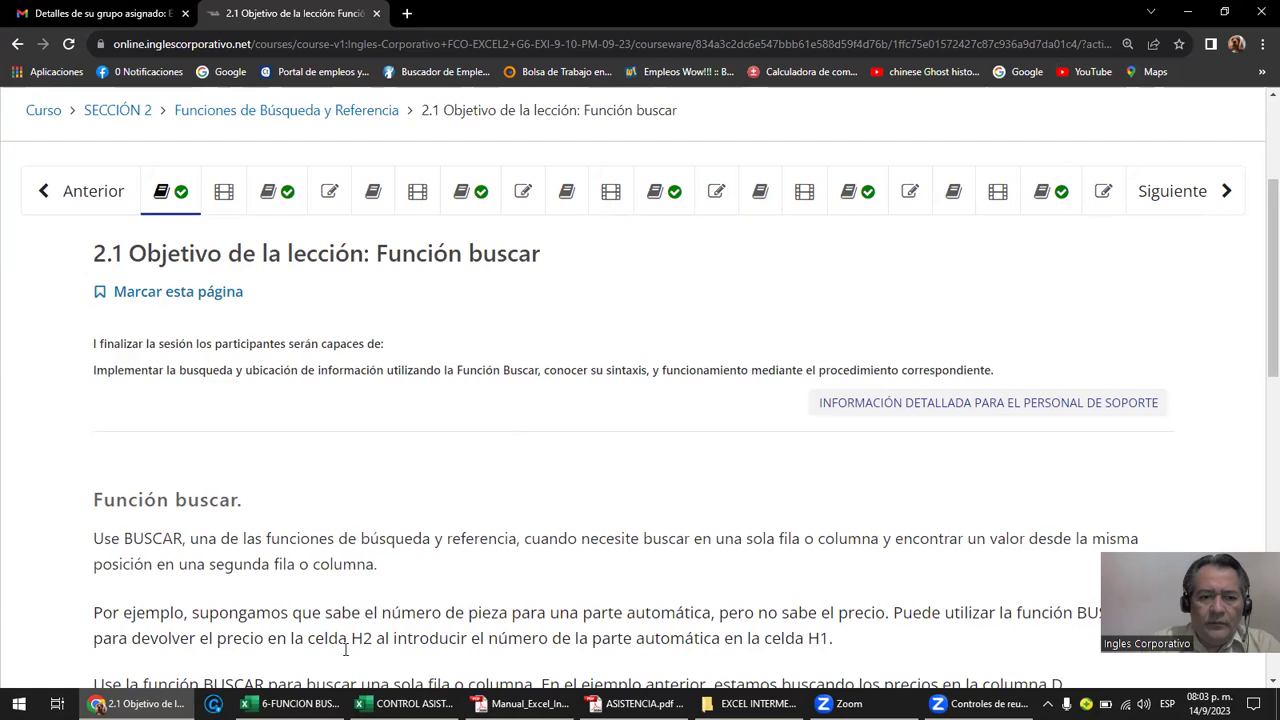
pyautogui.click(290, 703)
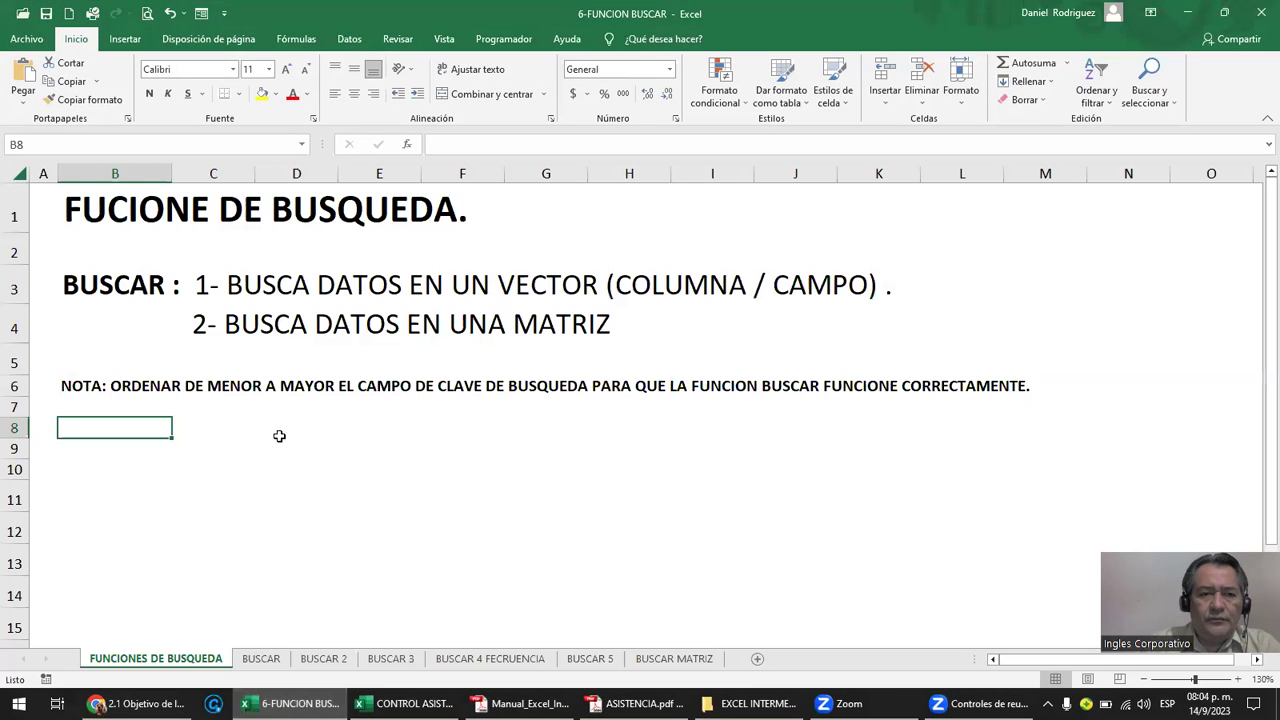
# Browse the Fórmulas tab's Búsqueda y referencia function list without inserting anything.
pyautogui.click(125, 220)
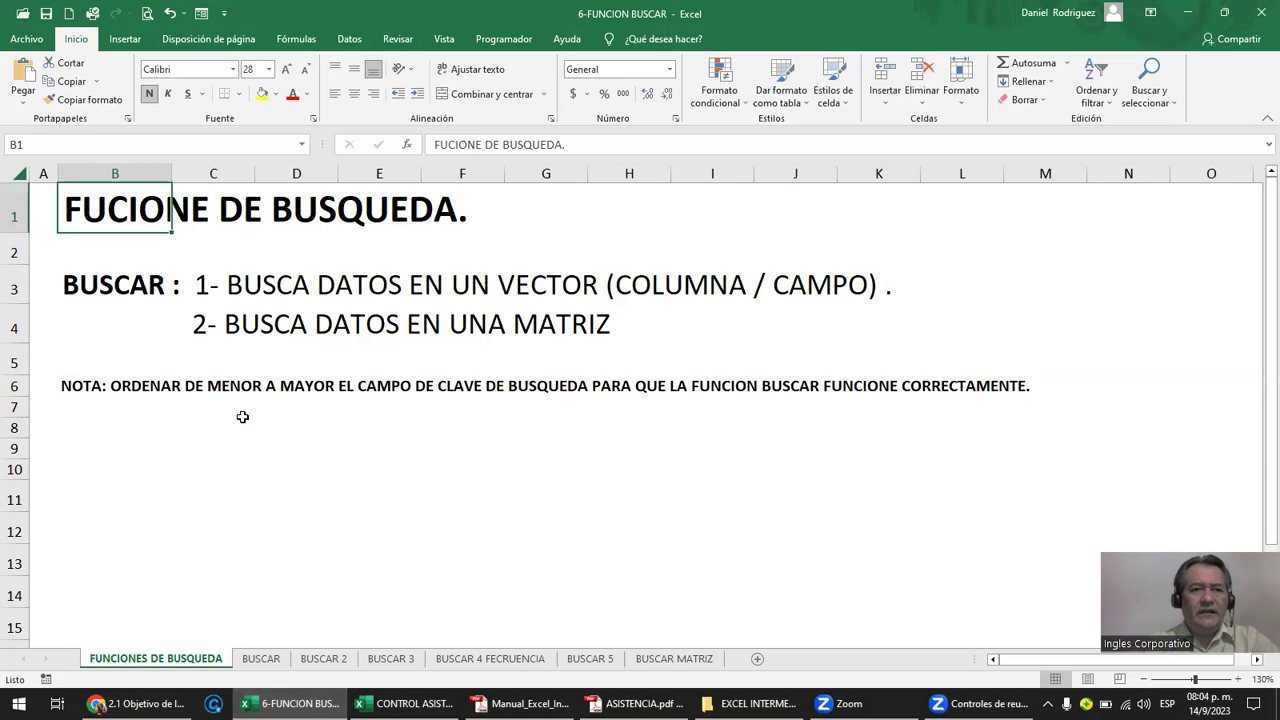
pyautogui.click(296, 39)
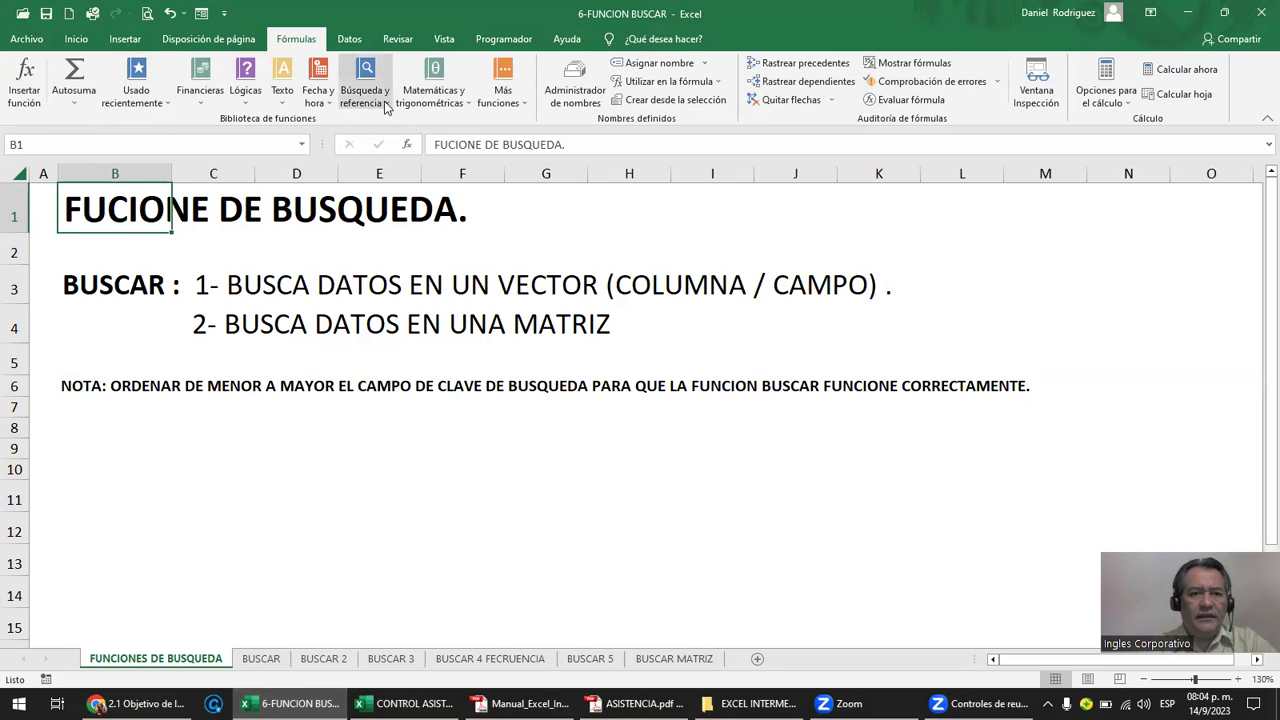
pyautogui.click(386, 106)
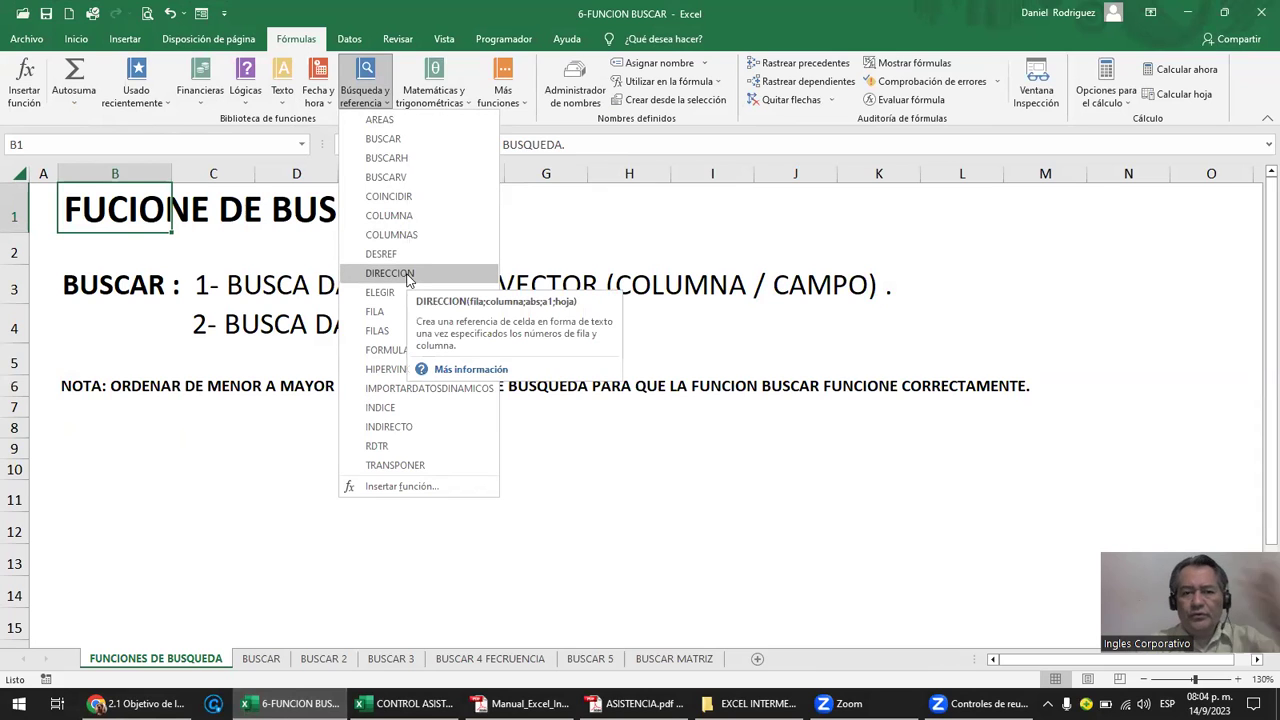
pyautogui.moveTo(389, 273)
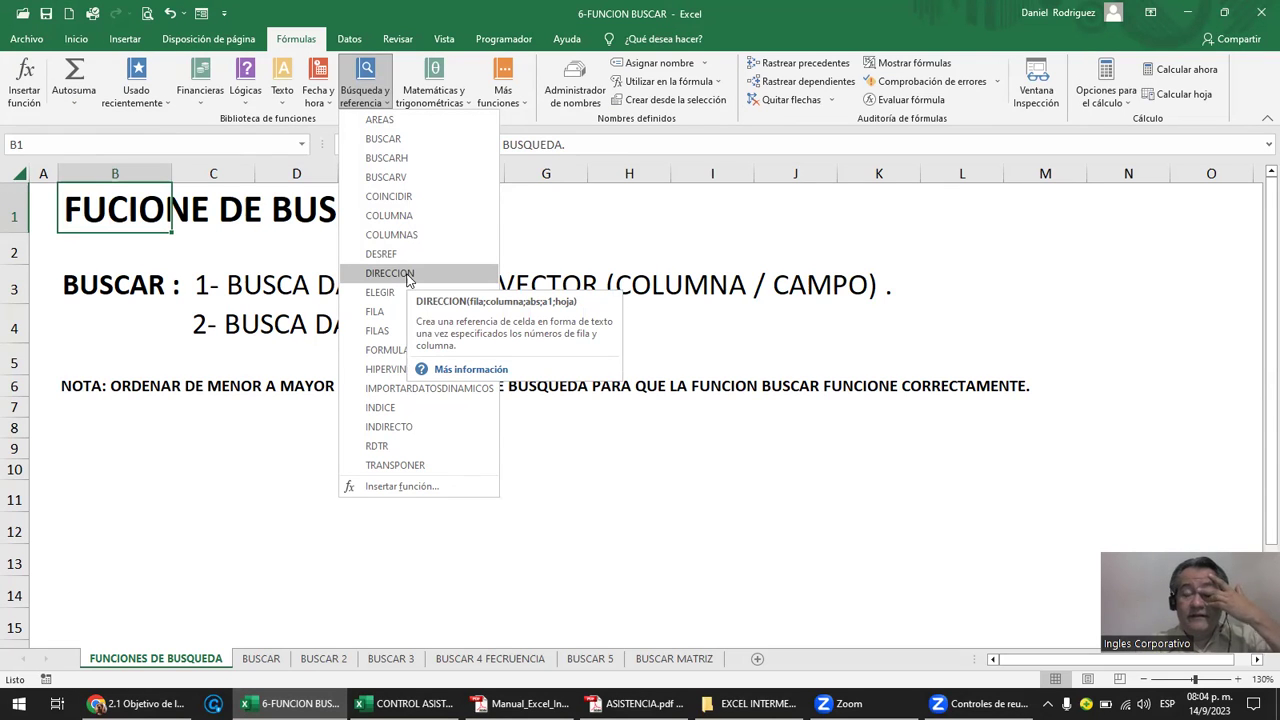
pyautogui.click(263, 271)
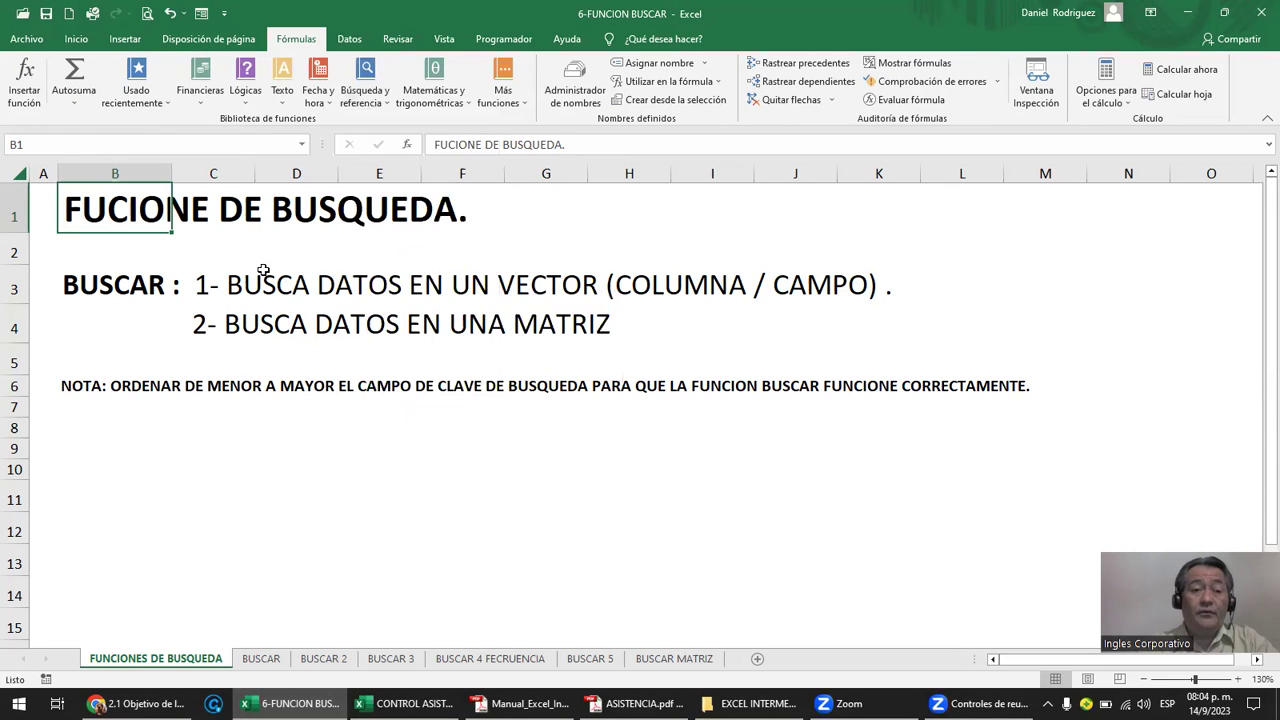
pyautogui.click(133, 286)
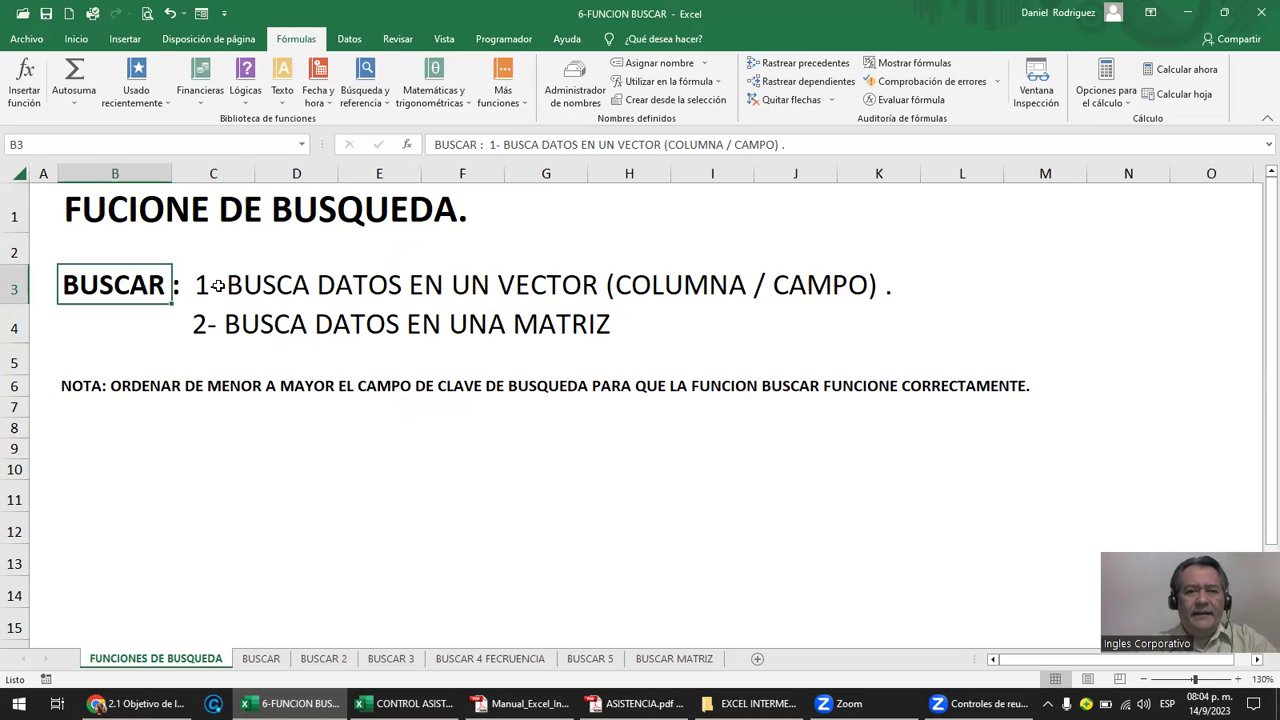
pyautogui.click(520, 286)
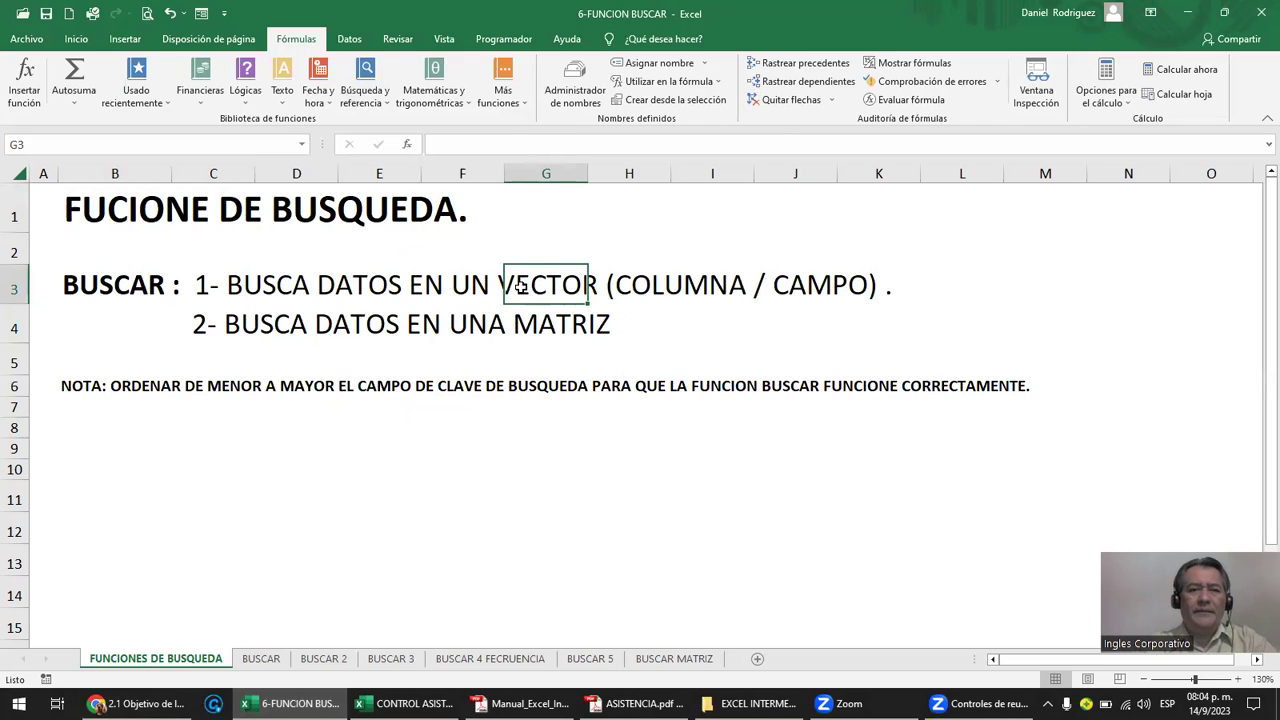
pyautogui.click(253, 330)
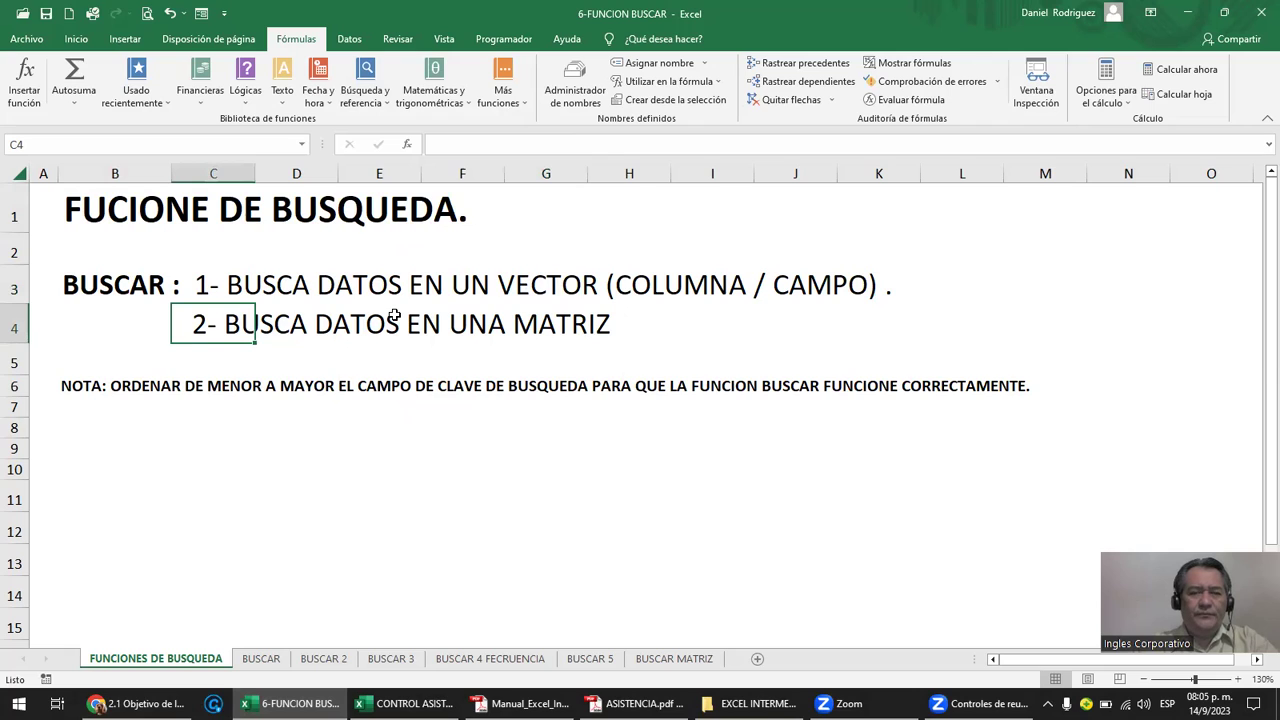
pyautogui.click(89, 387)
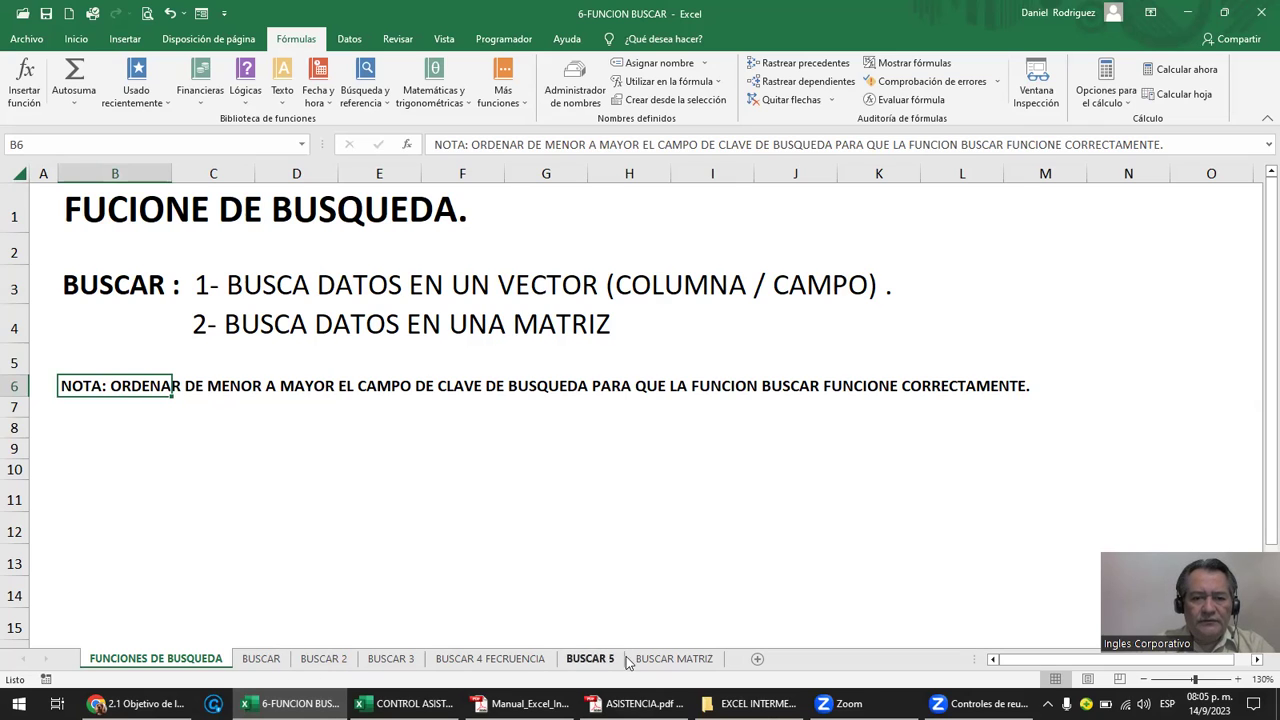
# Switch to the BUSCAR sheet and highlight the student table, its header row and the names.
pyautogui.click(261, 660)
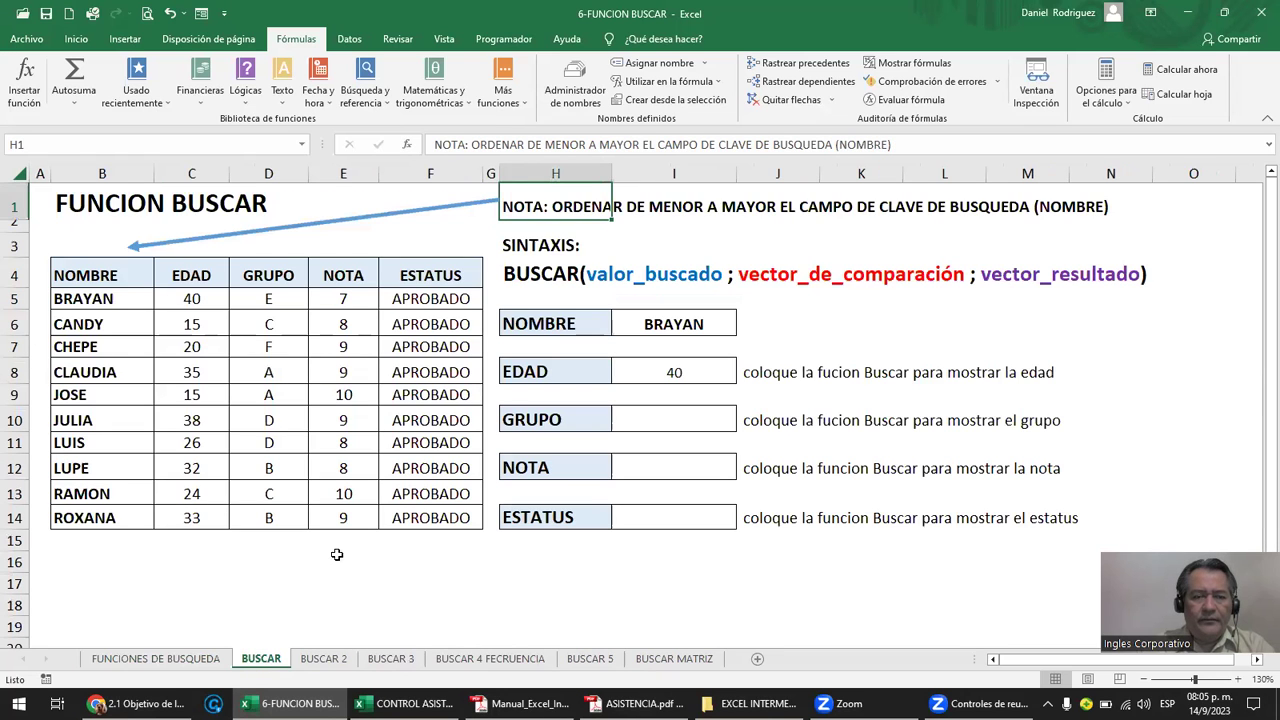
pyautogui.click(110, 274)
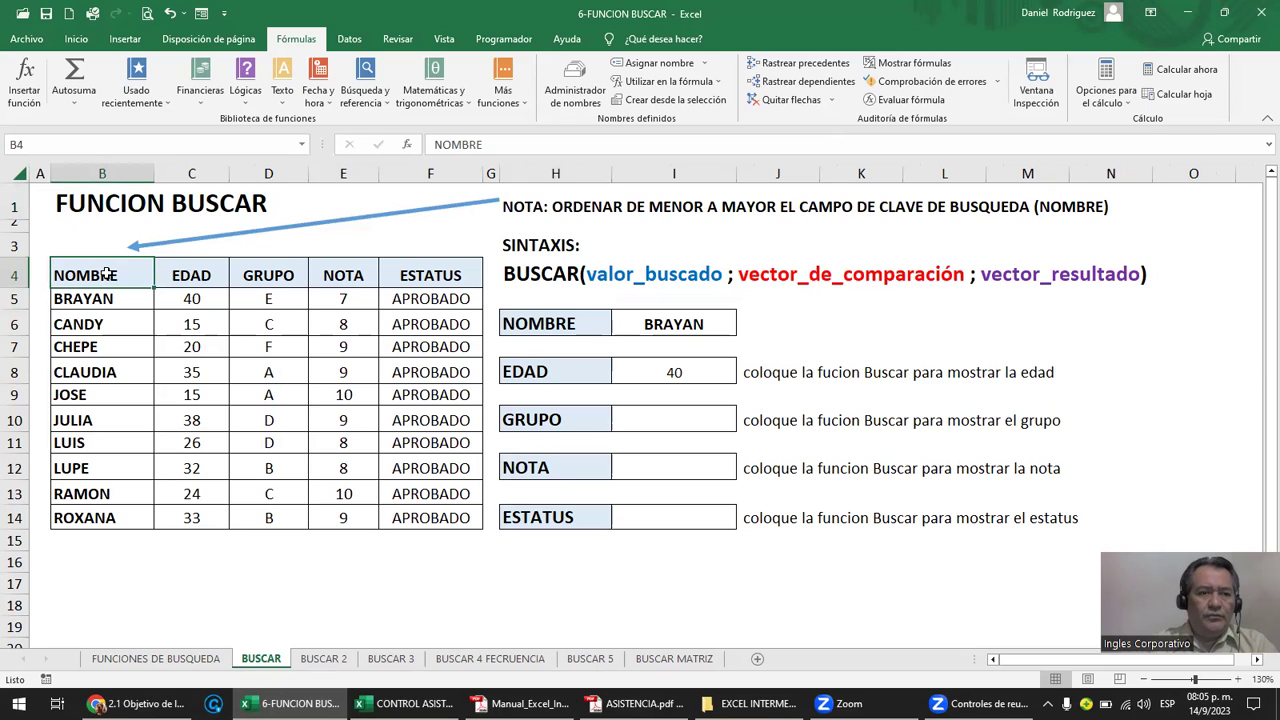
pyautogui.moveTo(100, 274)
pyautogui.mouseDown()
pyautogui.moveTo(440, 503)
pyautogui.moveTo(440, 518)
pyautogui.mouseUp()
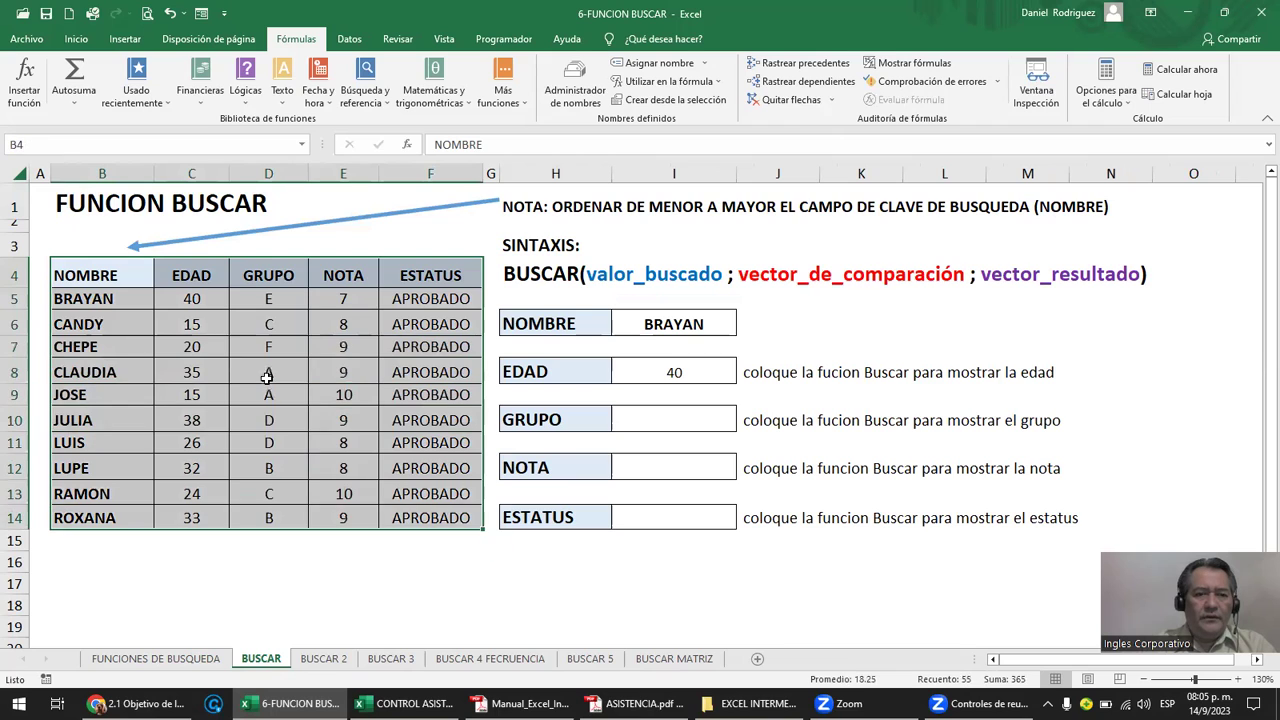
pyautogui.moveTo(95, 275); pyautogui.dragTo(388, 279)
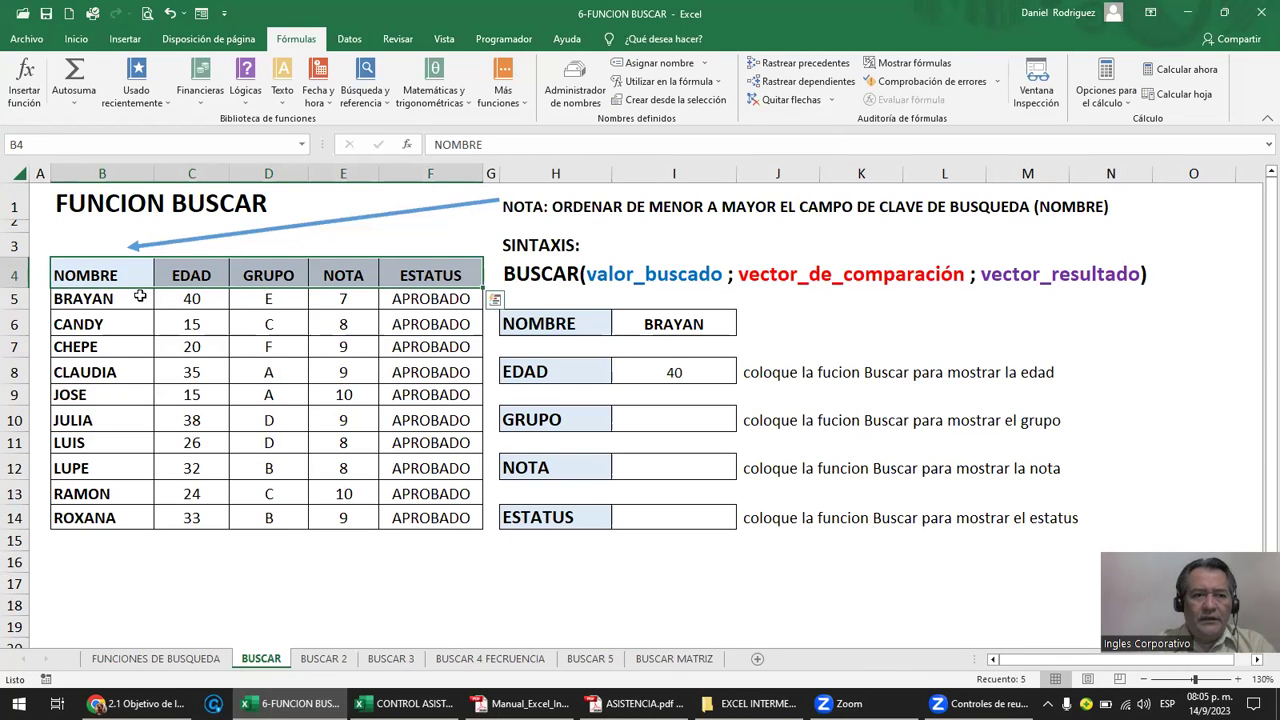
pyautogui.click(100, 278)
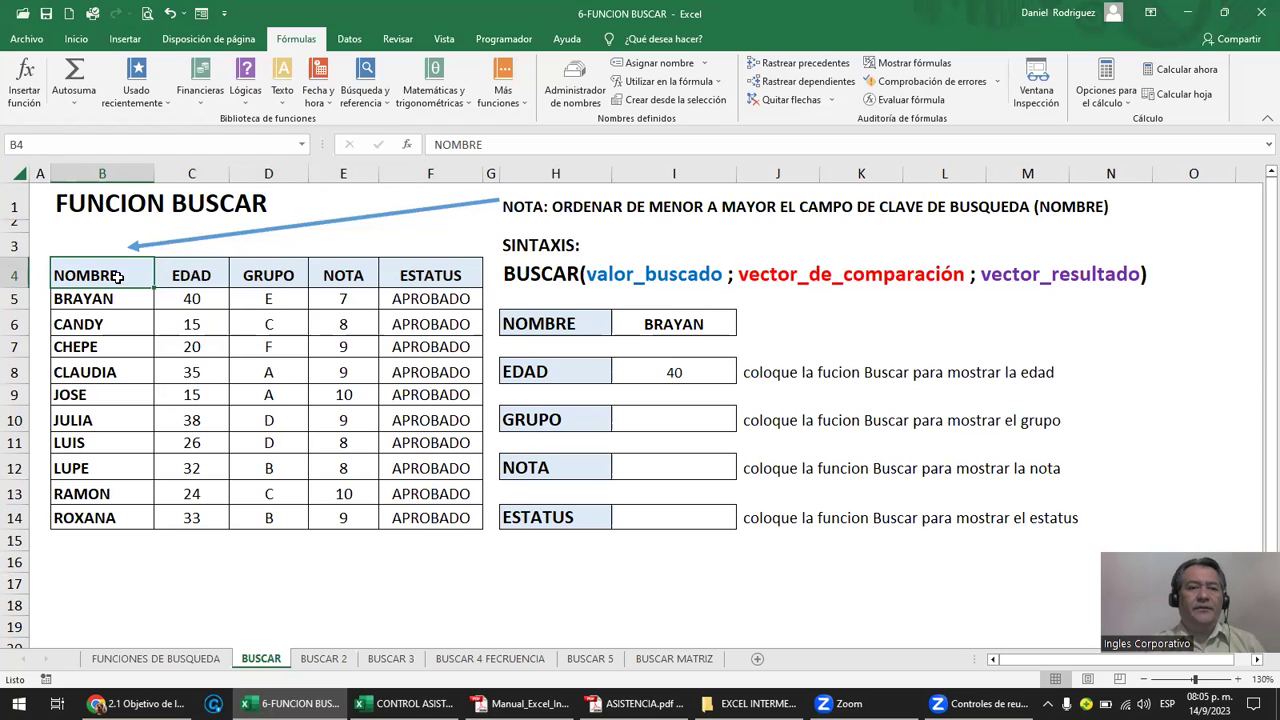
pyautogui.moveTo(104, 280); pyautogui.dragTo(130, 515)
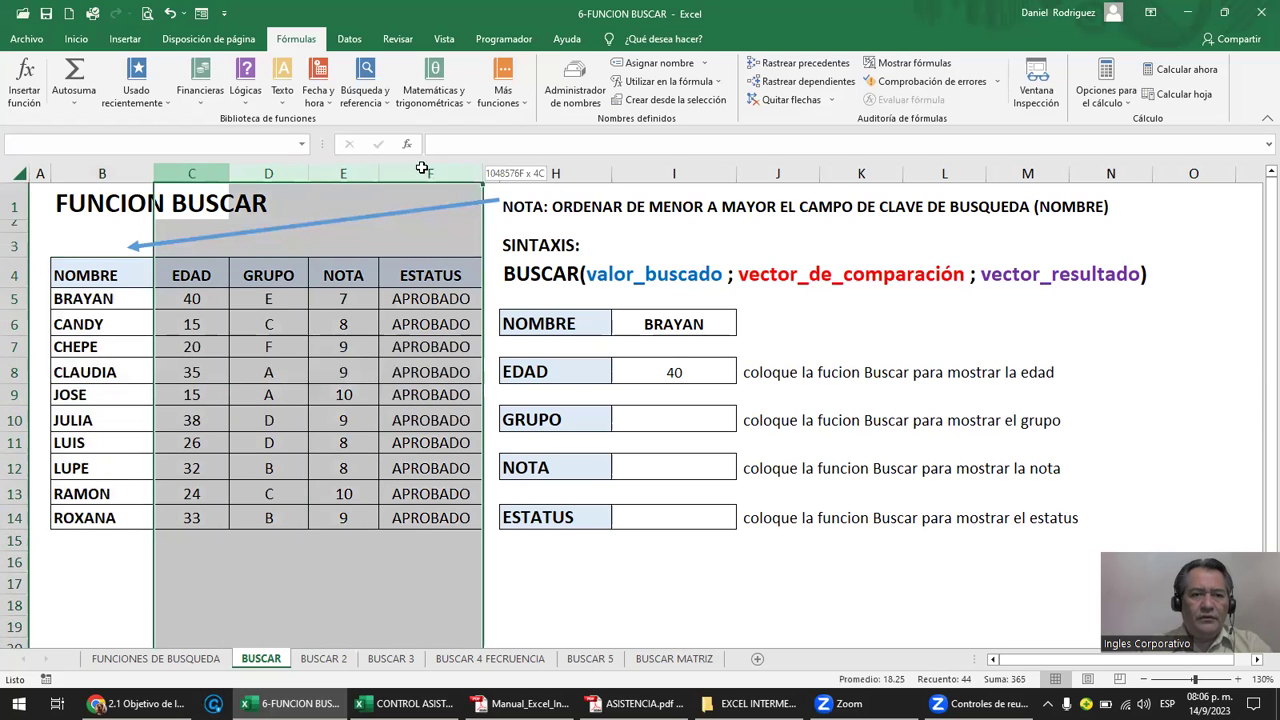
# Hide columns C through F, then undo to restore them.
pyautogui.moveTo(356, 165); pyautogui.dragTo(422, 167)
pyautogui.rightClick(452, 178)
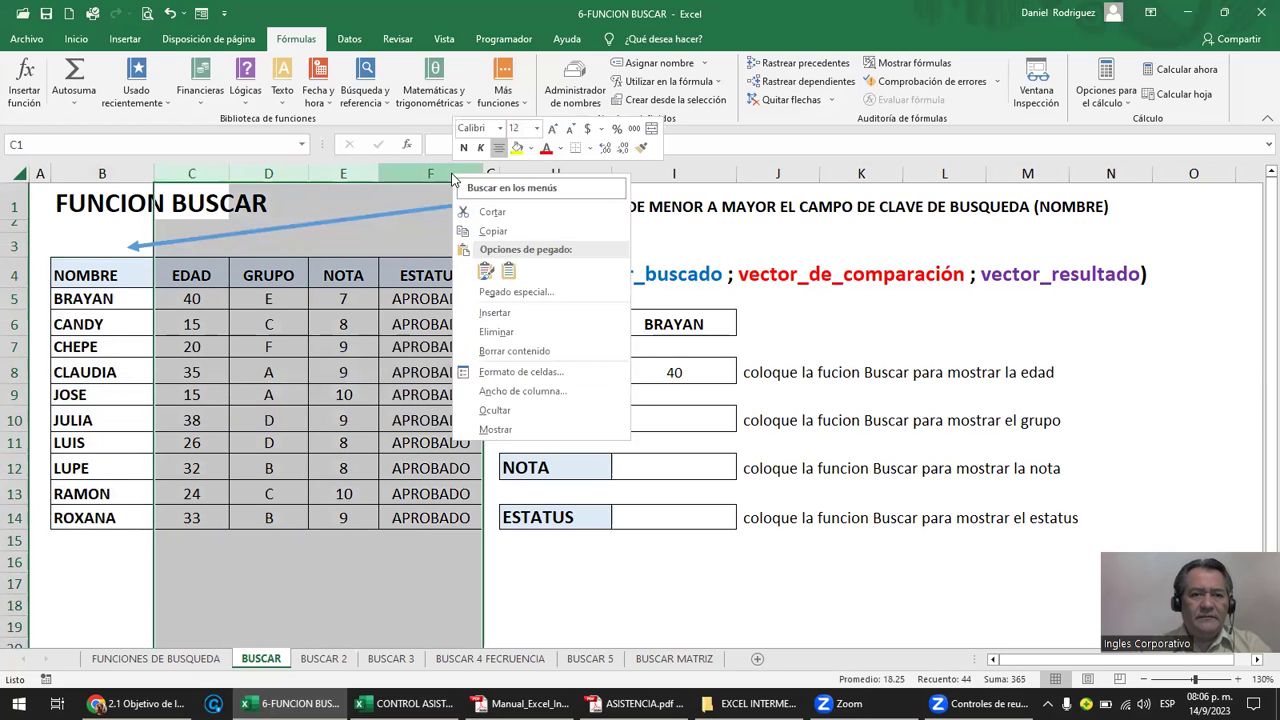
pyautogui.click(536, 407)
pyautogui.click(90, 279)
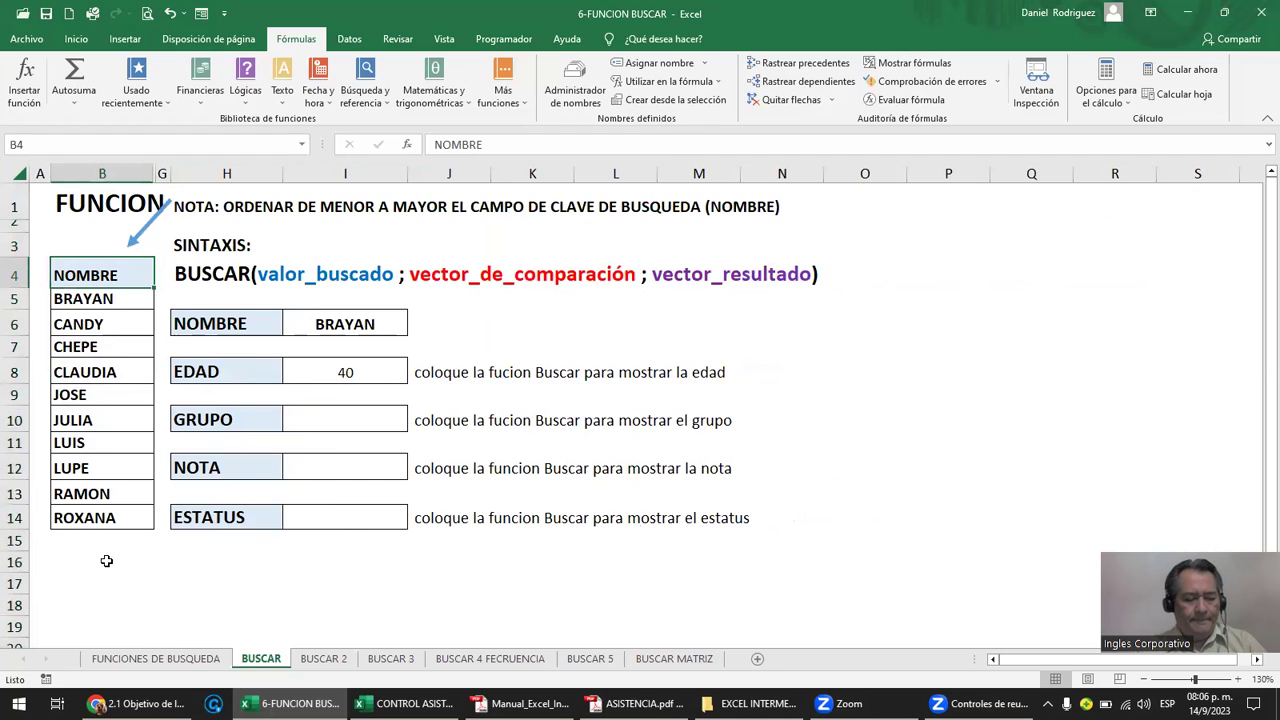
pyautogui.hotkey('ctrl', 'z')
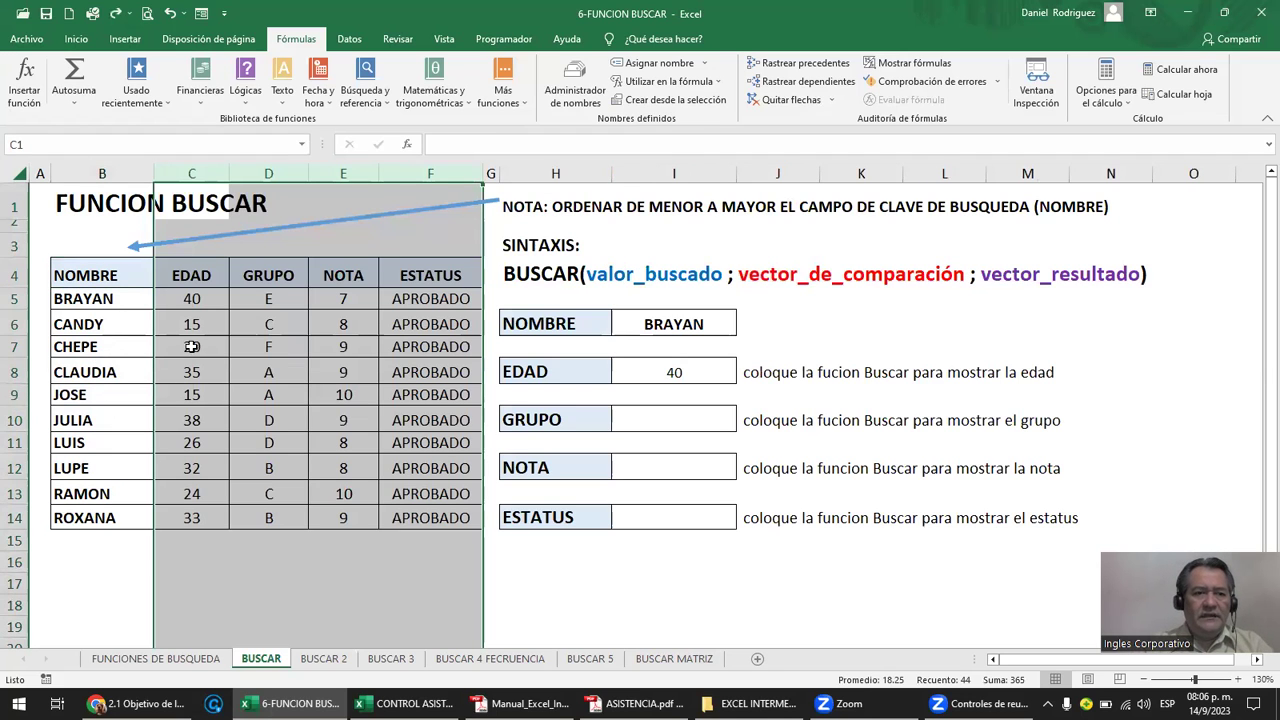
# Highlight BRAYAN's age 40, the header row and the names below BRAYAN.
pyautogui.click(195, 298)
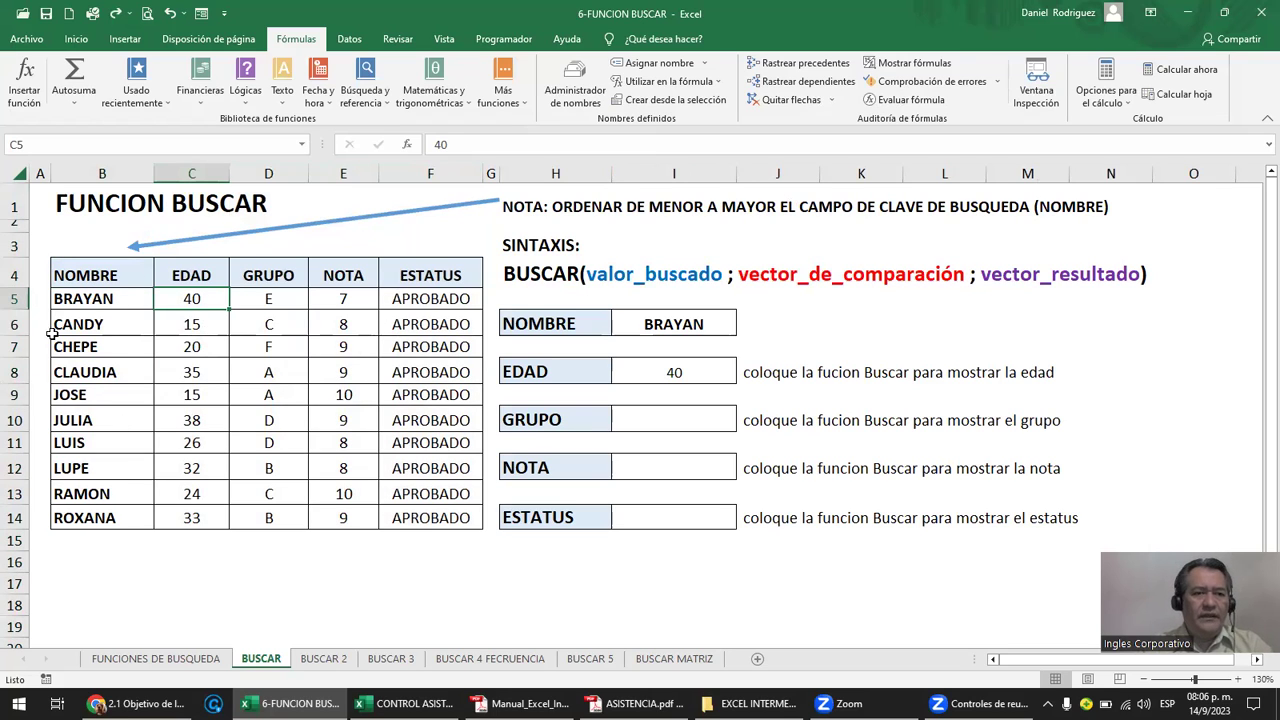
pyautogui.click(86, 280)
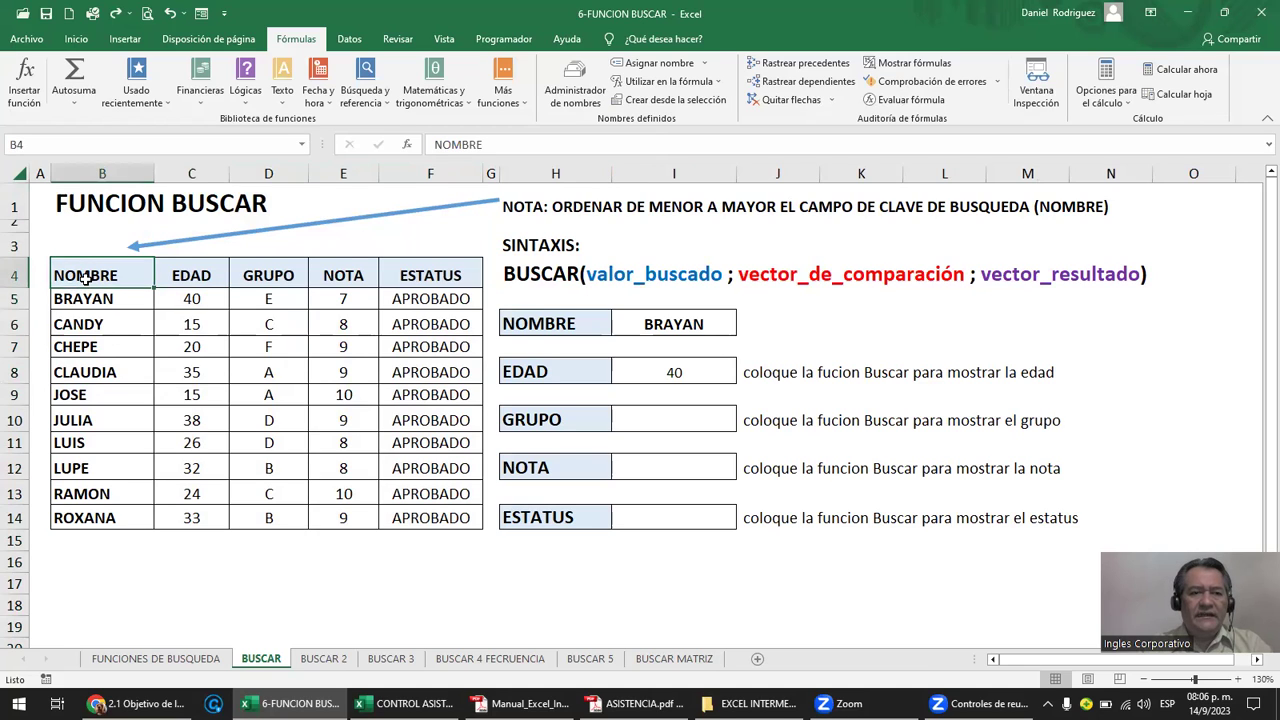
pyautogui.moveTo(86, 280); pyautogui.dragTo(430, 280)
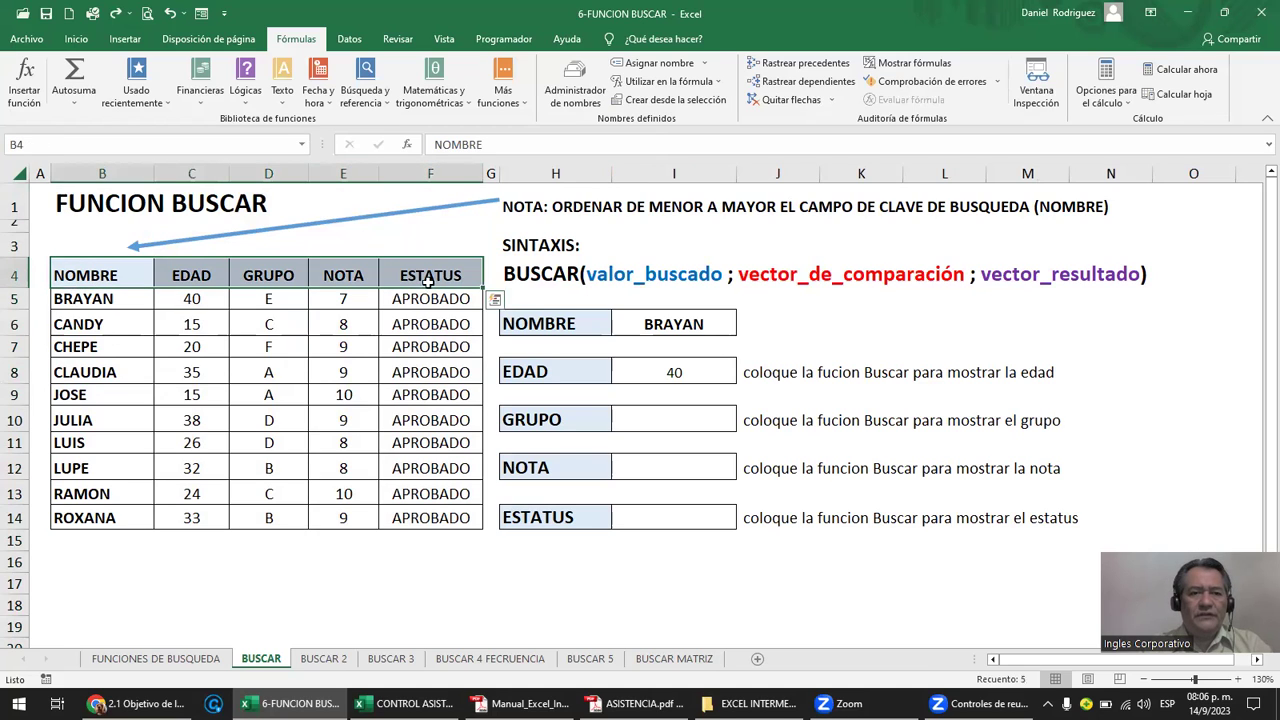
pyautogui.click(102, 273)
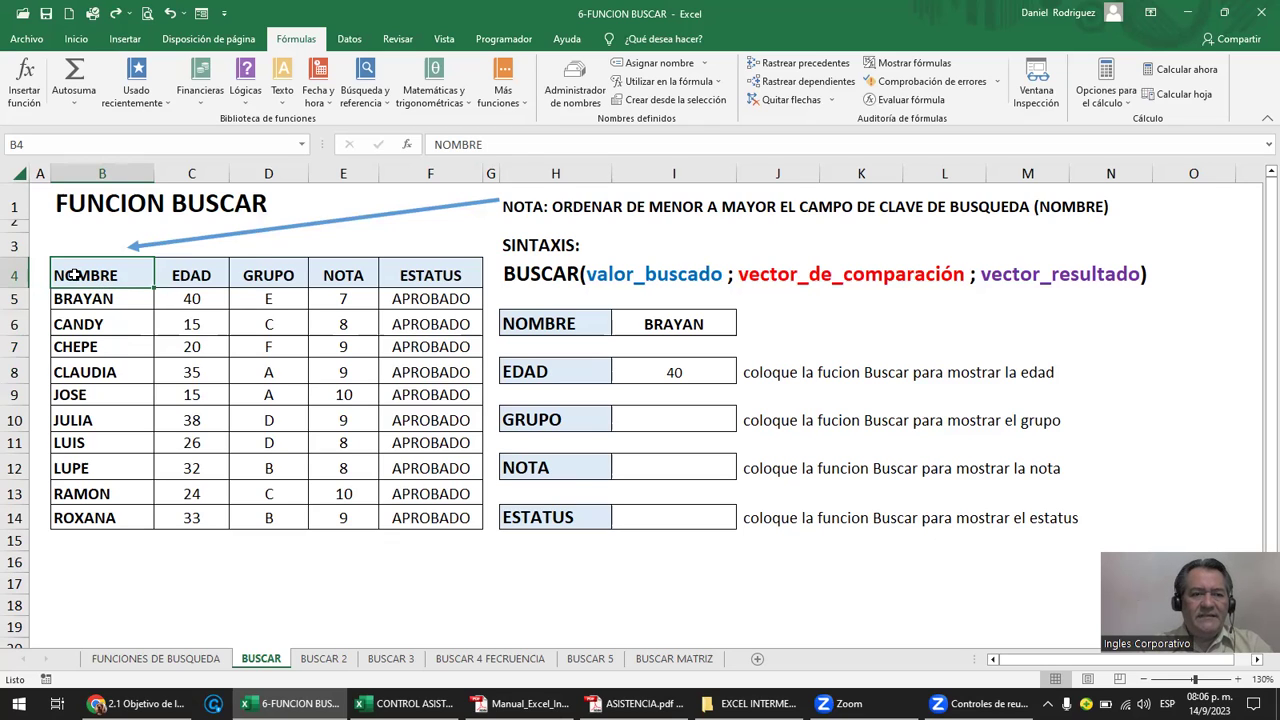
pyautogui.click(110, 298)
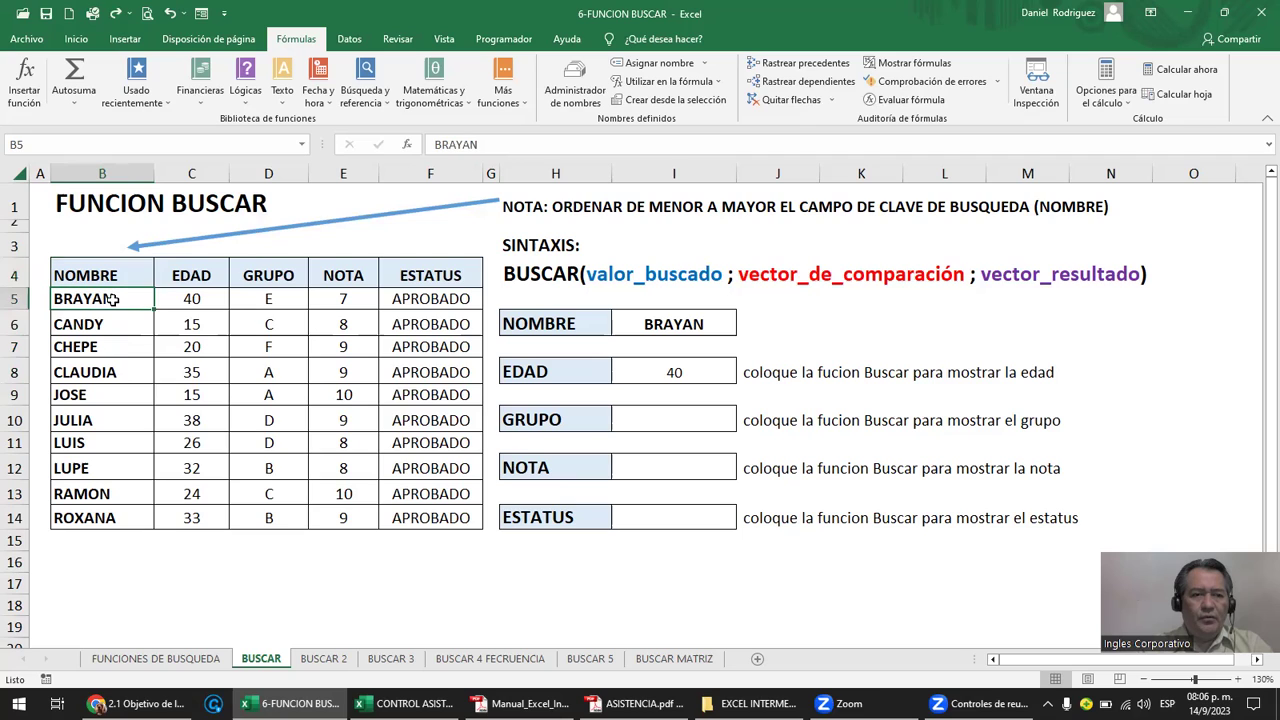
pyautogui.hotkey('shift', 'Down')
pyautogui.hotkey('shift', 'Down')
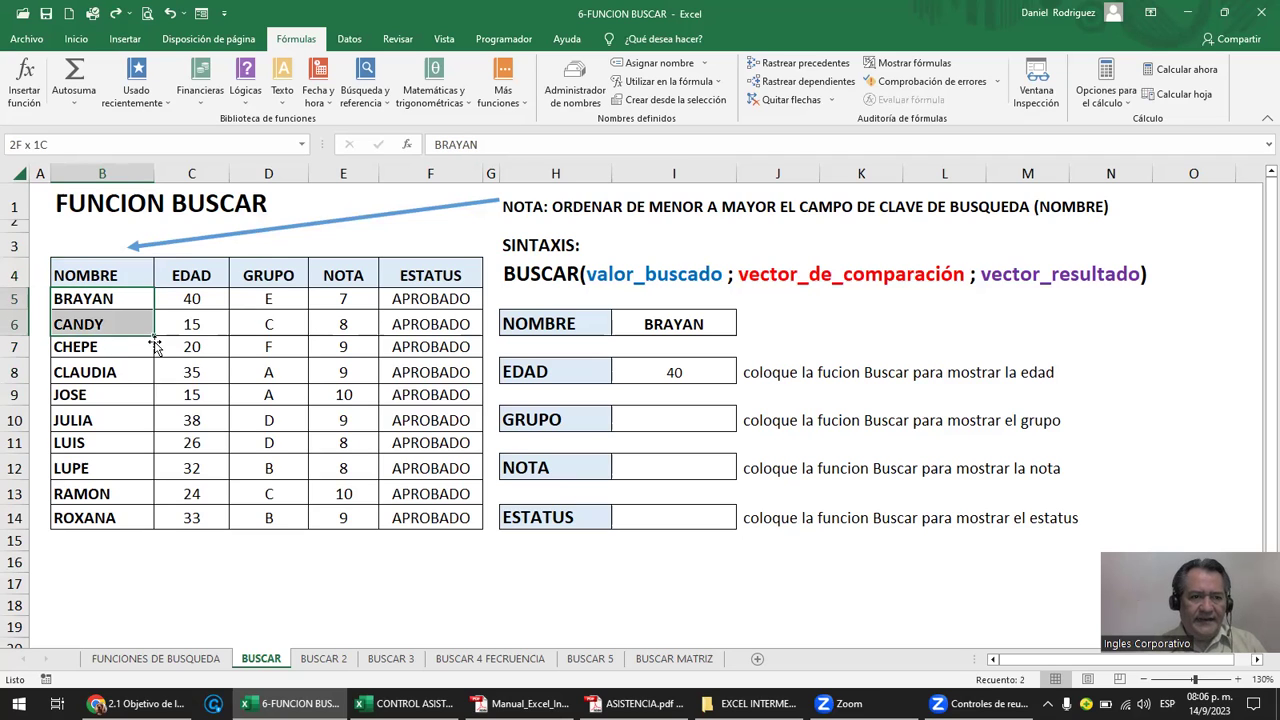
pyautogui.hotkey('shift', 'Down')
pyautogui.hotkey('shift', 'Down')
pyautogui.hotkey('shift', 'Down')
pyautogui.hotkey('shift', 'Down')
pyautogui.hotkey('shift', 'Down')
pyautogui.hotkey('shift', 'Down')
pyautogui.hotkey('shift', 'Down')
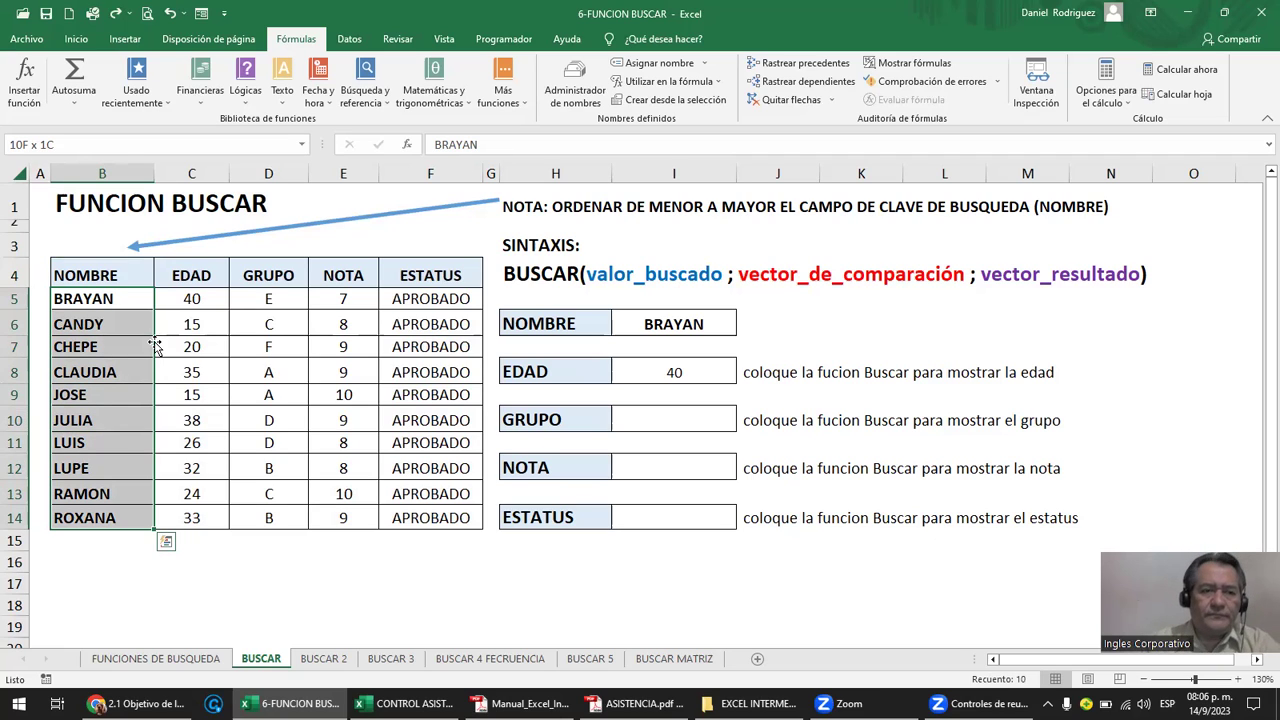
# Point out the EDAD and ESTATUS headers with BRAYAN's 40 and APROBADO, then column B.
pyautogui.click(186, 282)
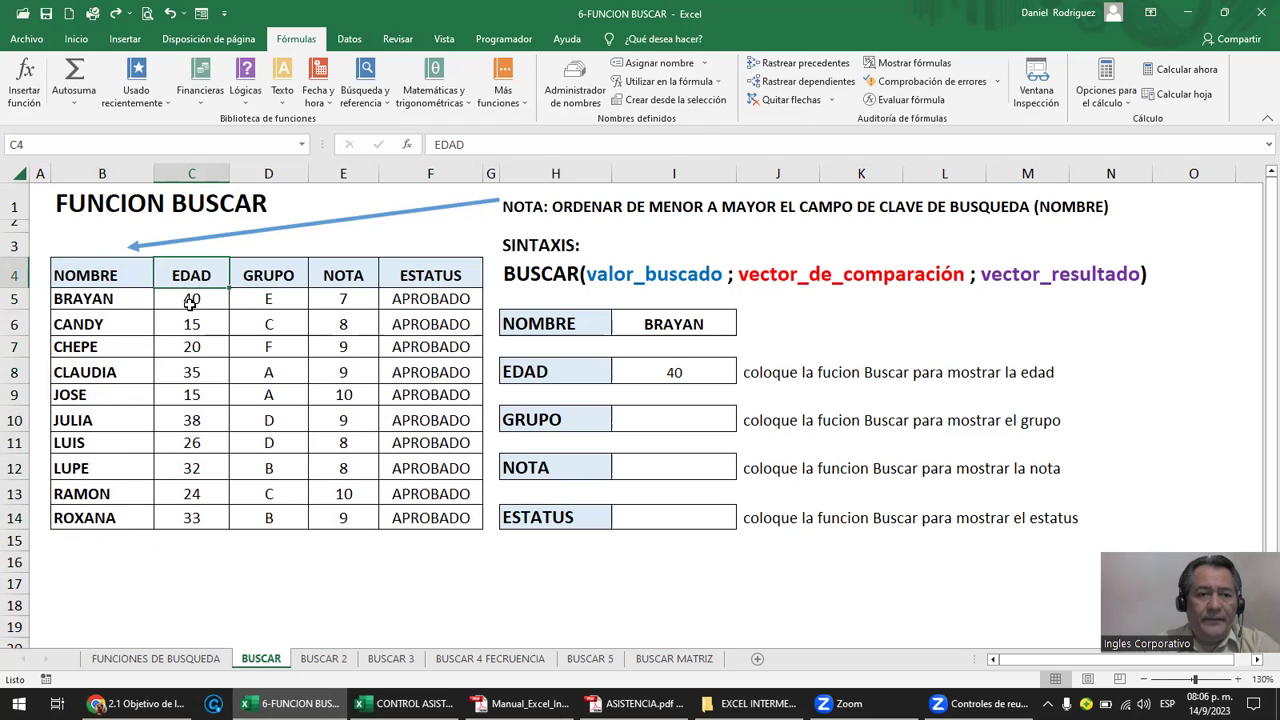
pyautogui.click(186, 299)
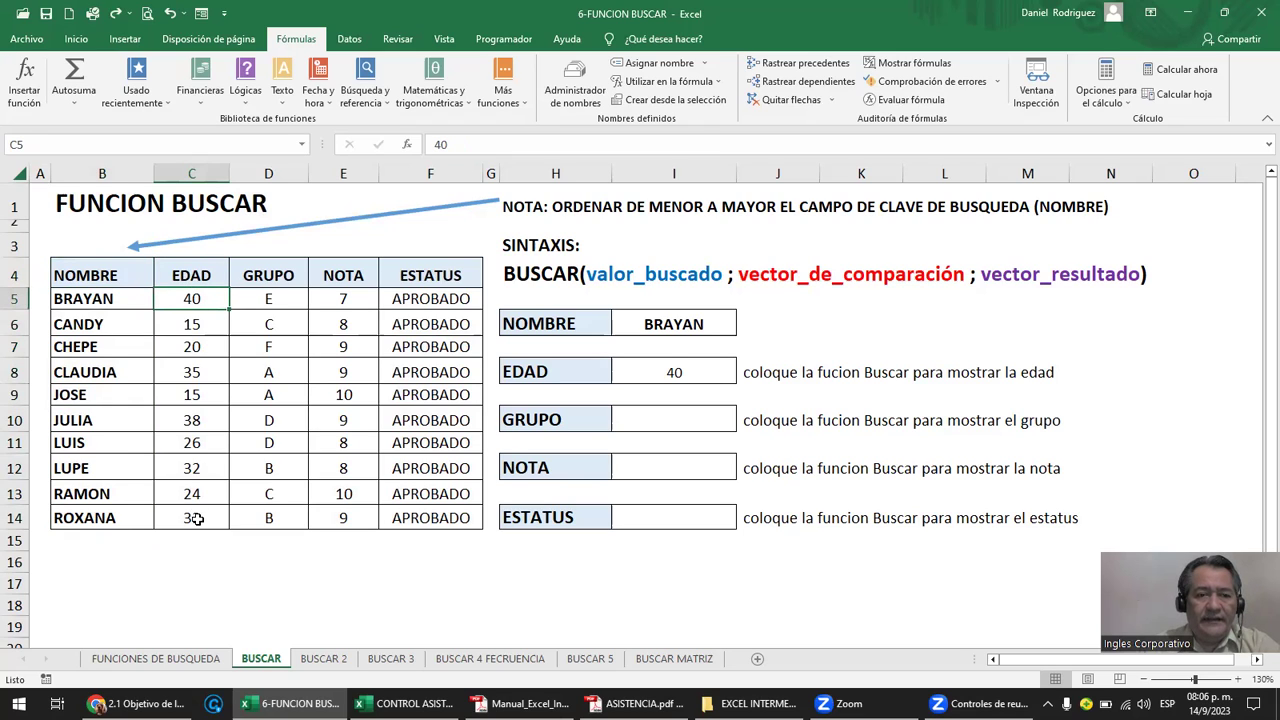
pyautogui.click(434, 278)
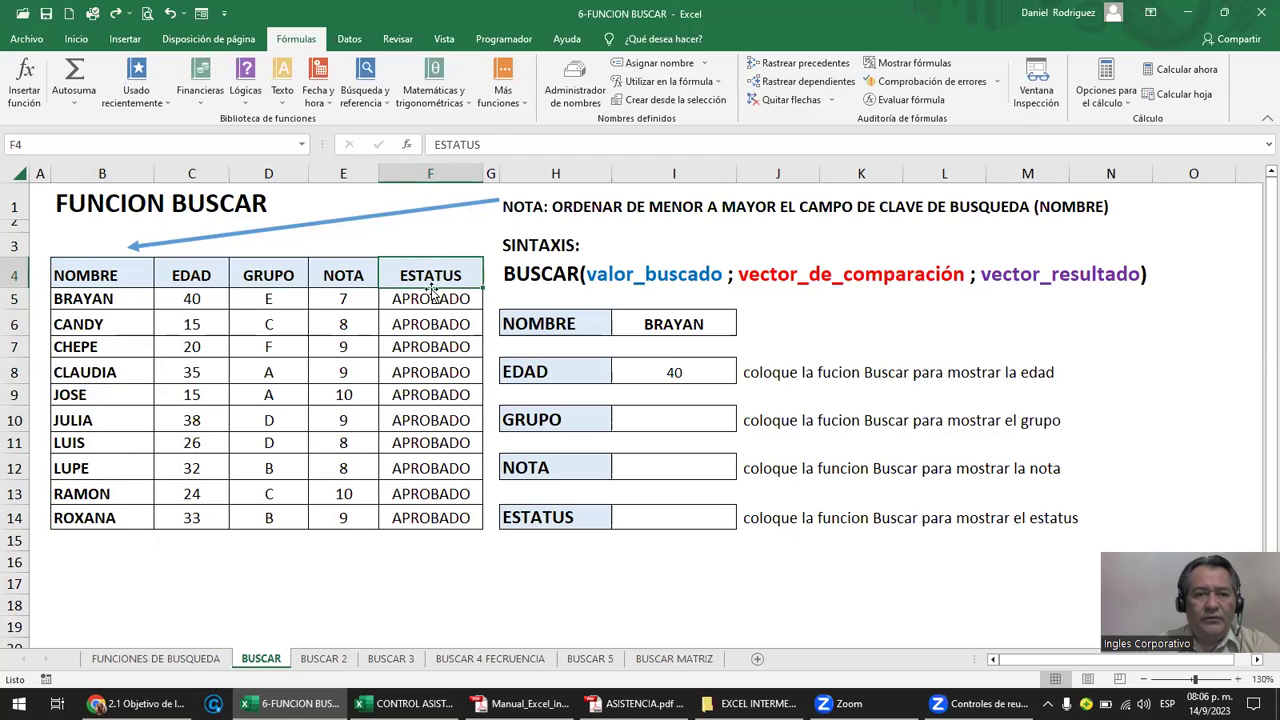
pyautogui.click(428, 298)
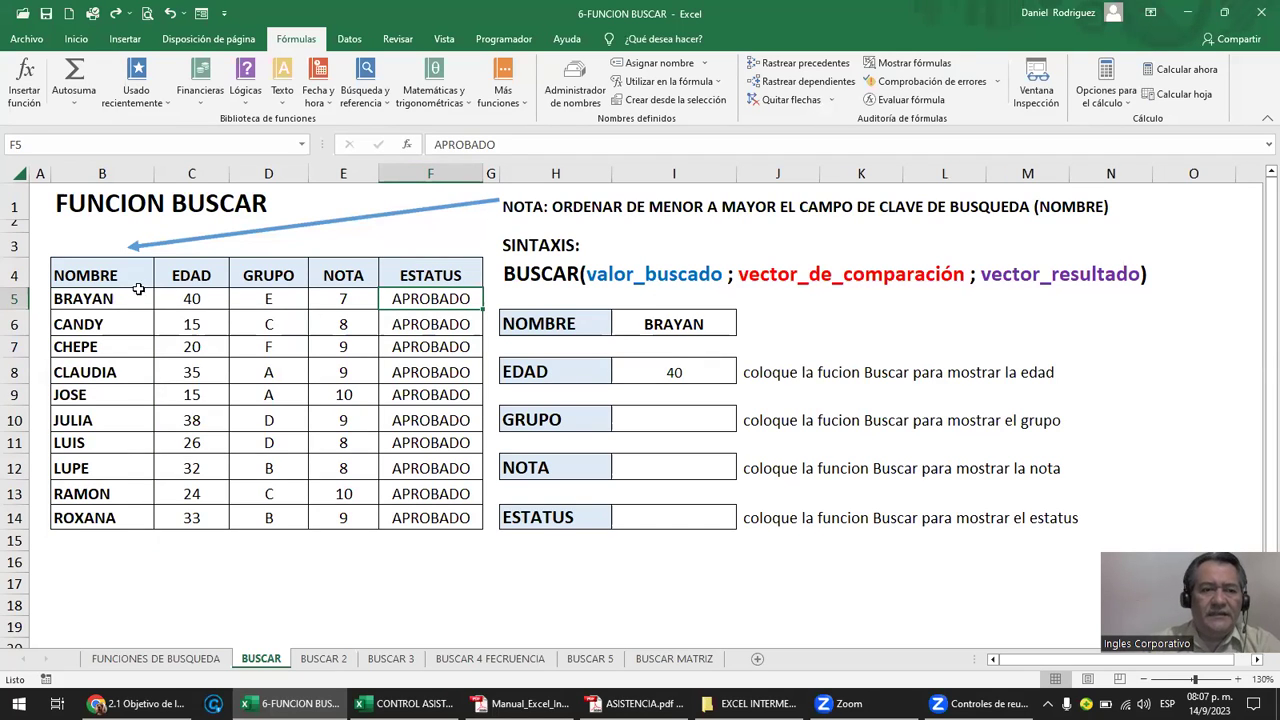
pyautogui.moveTo(100, 277); pyautogui.dragTo(407, 279)
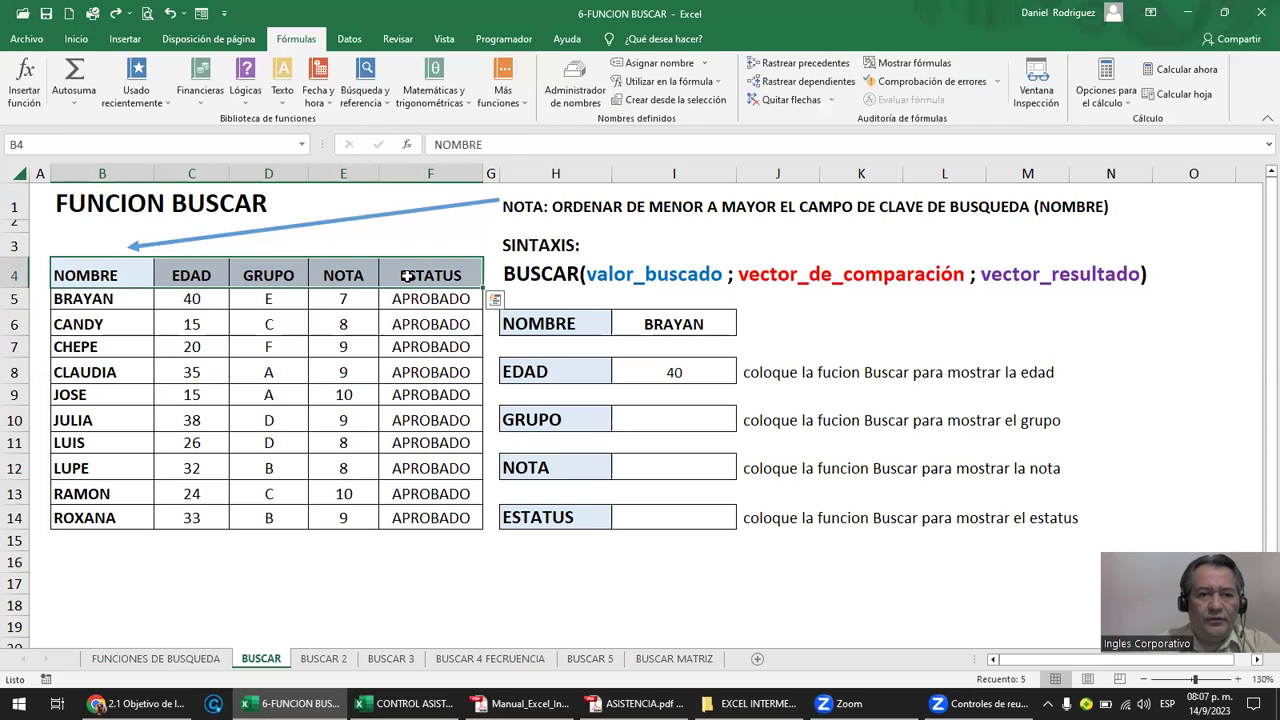
pyautogui.click(88, 246)
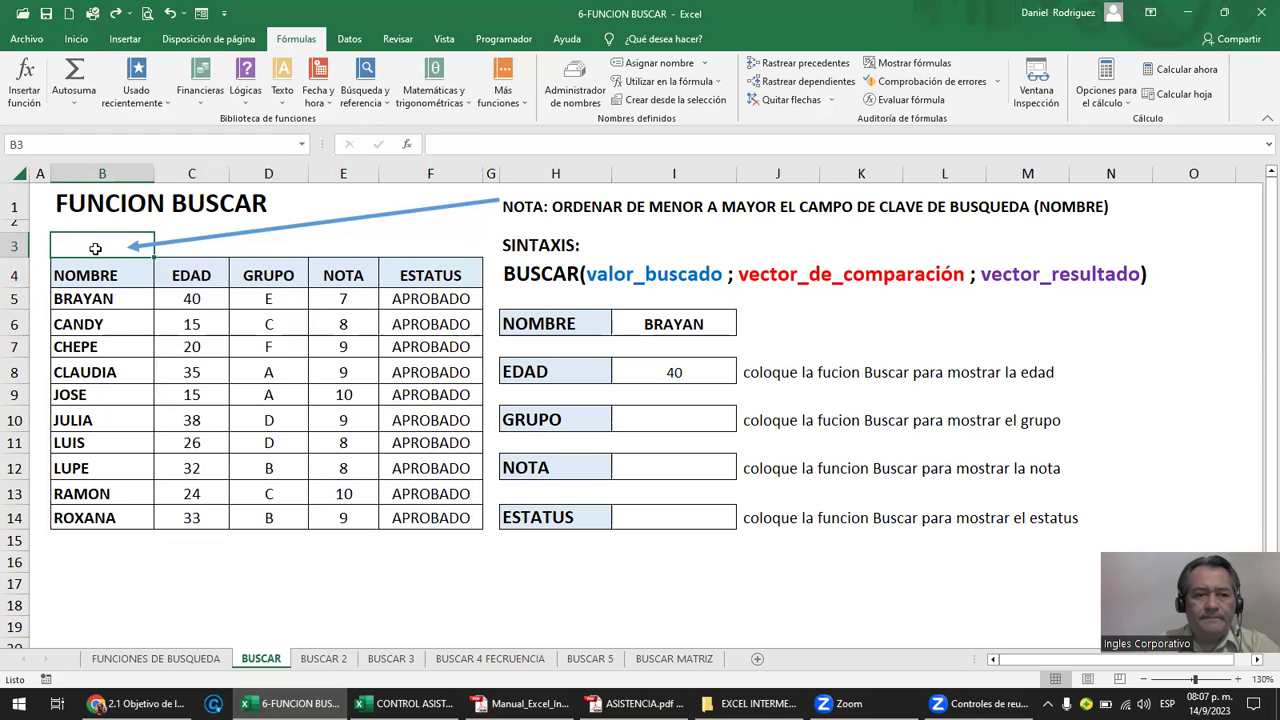
pyautogui.click(112, 175)
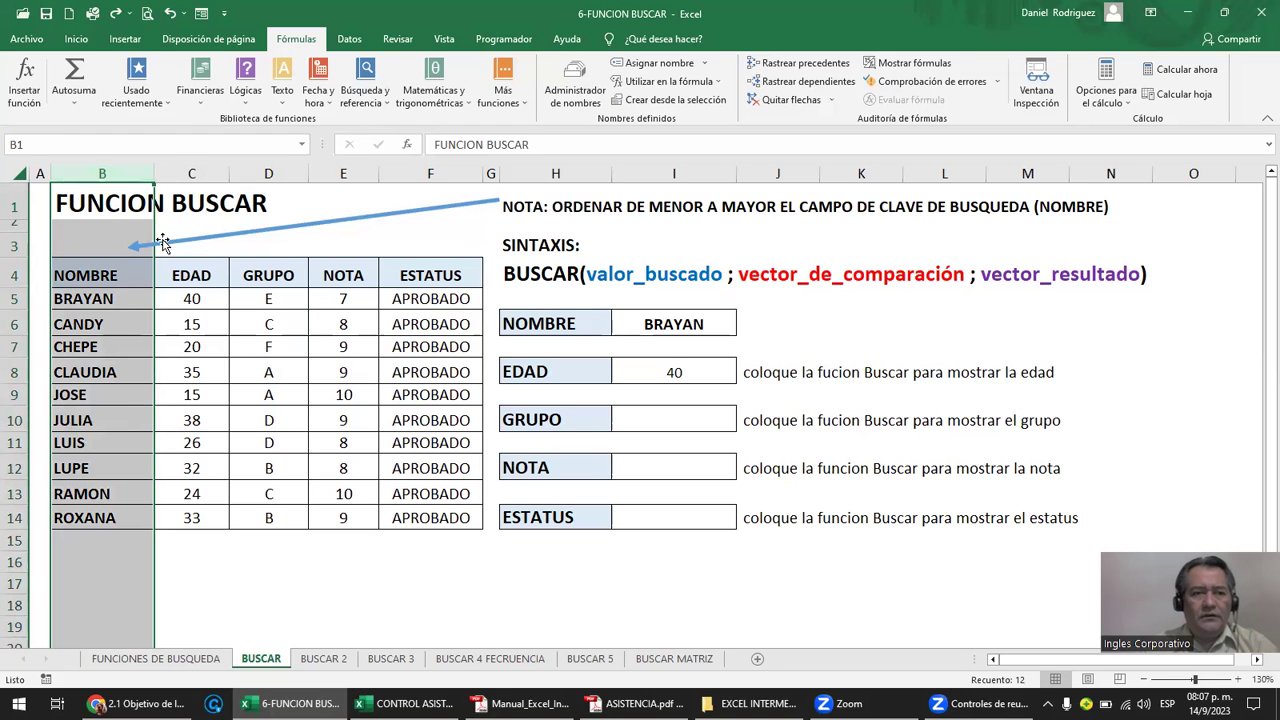
pyautogui.moveTo(130, 273); pyautogui.dragTo(395, 275)
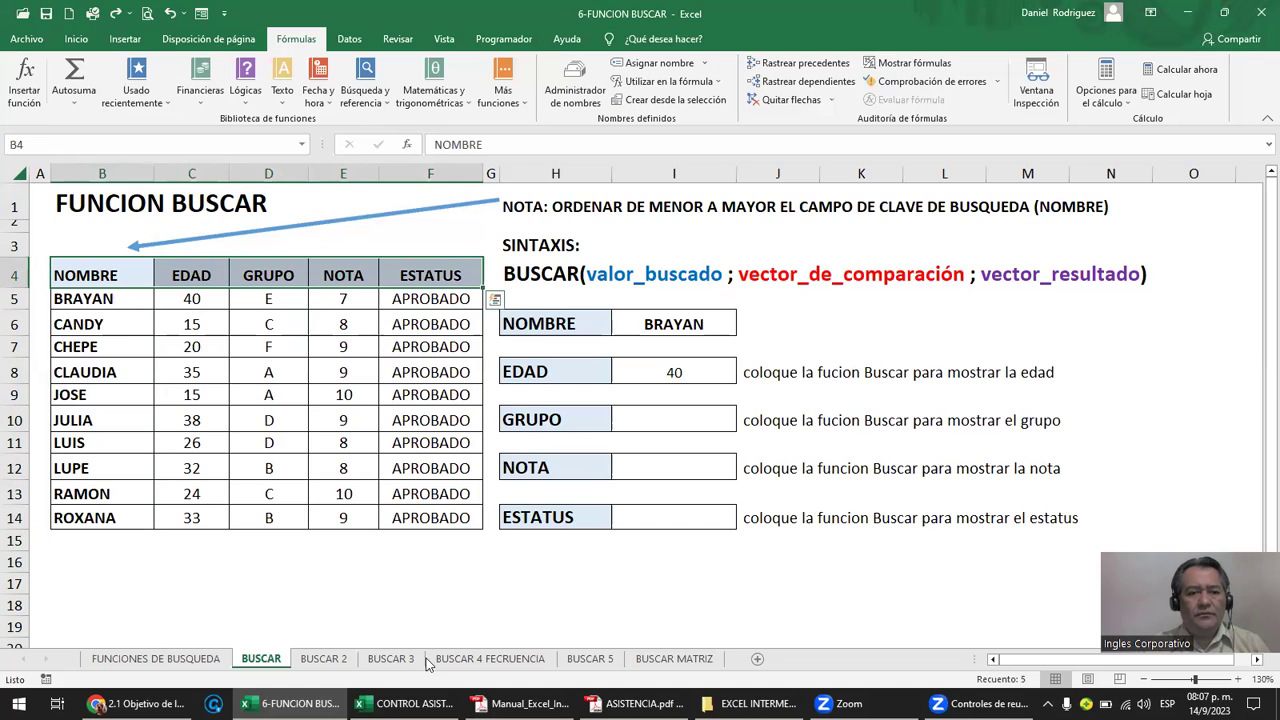
# Tour the BUSCAR 2, BUSCAR MATRIZ, BUSCAR 5 and FUNCIONES DE BUSQUEDA sheets, ending on BUSCAR.
pyautogui.click(323, 658)
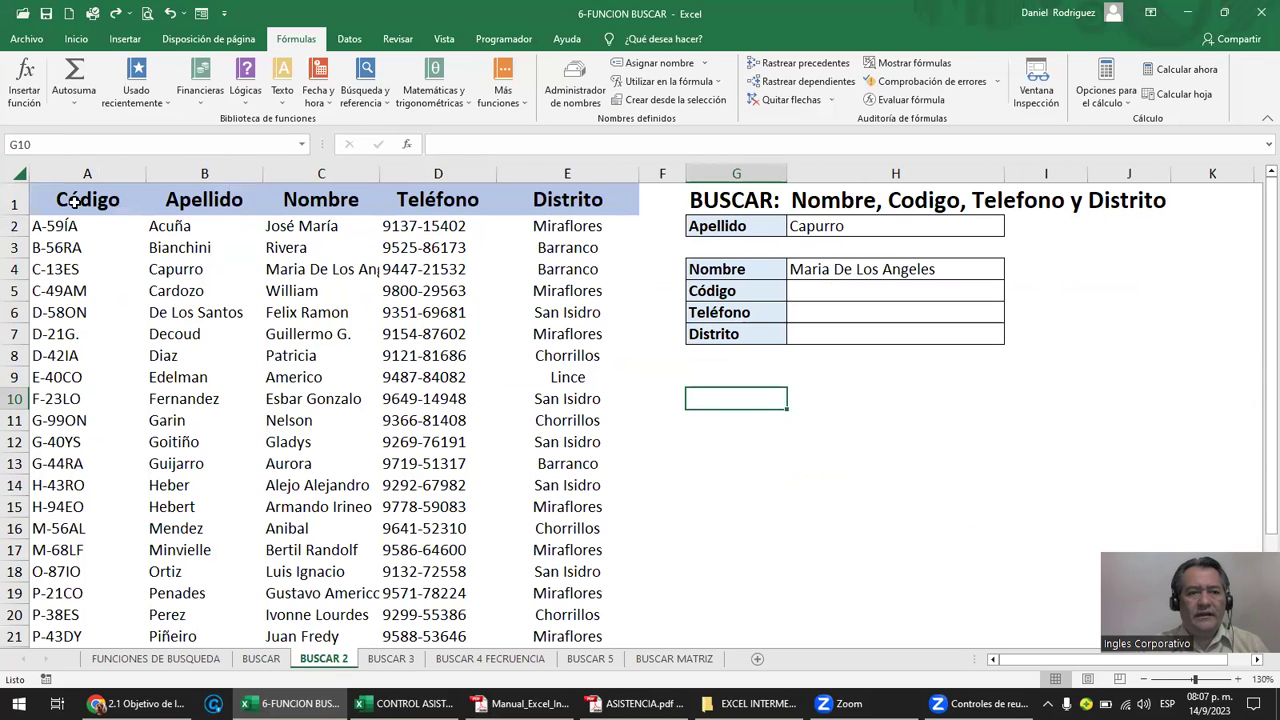
pyautogui.moveTo(75, 203); pyautogui.dragTo(540, 201)
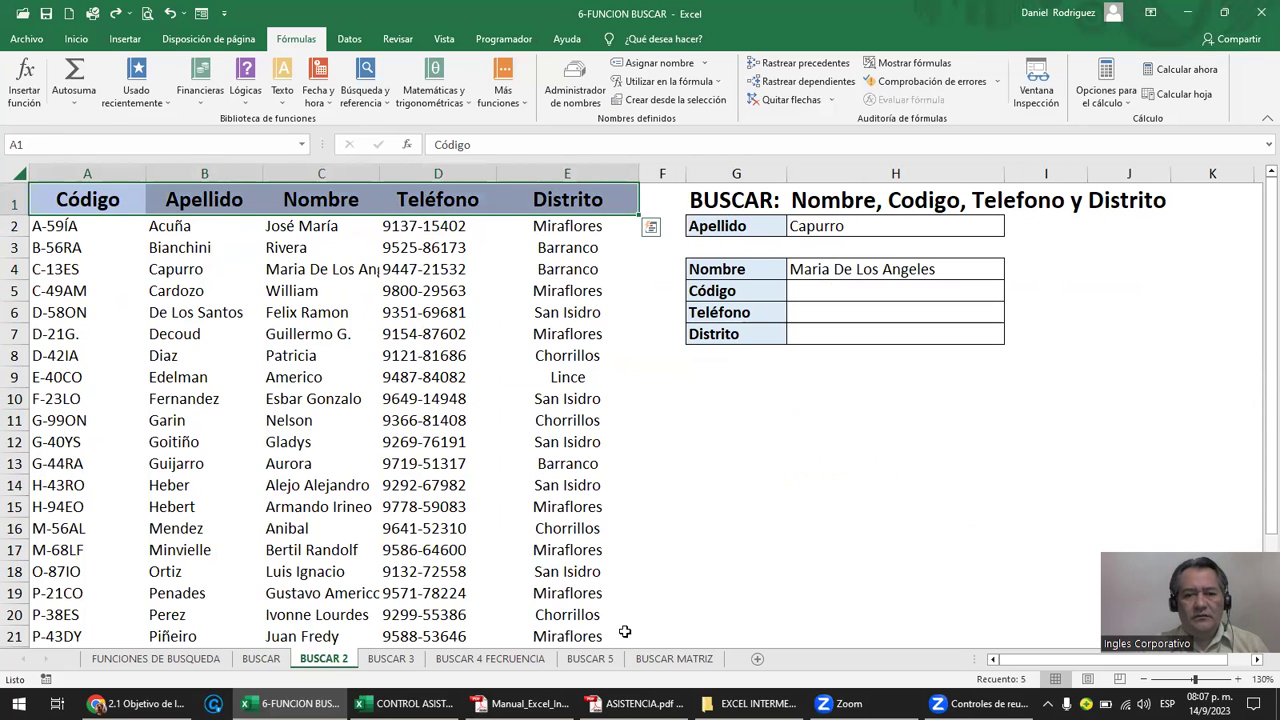
pyautogui.click(677, 659)
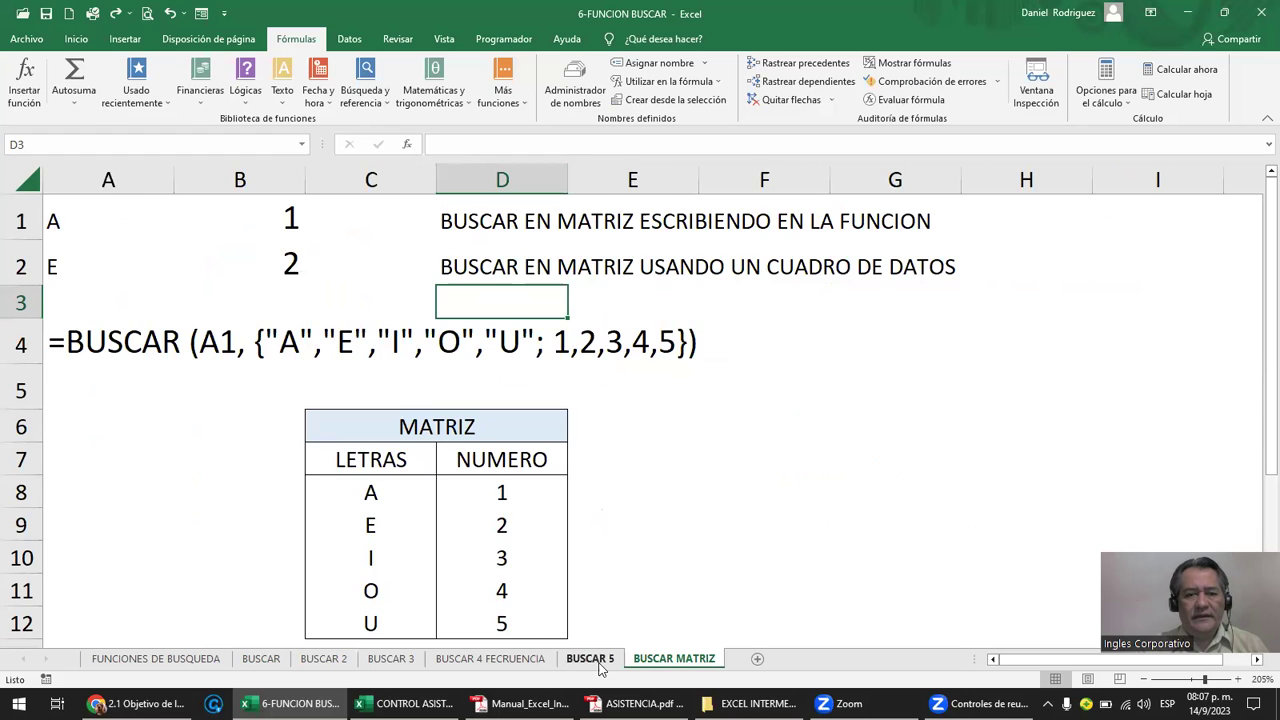
pyautogui.click(590, 658)
pyautogui.moveTo(195, 443); pyautogui.dragTo(191, 503)
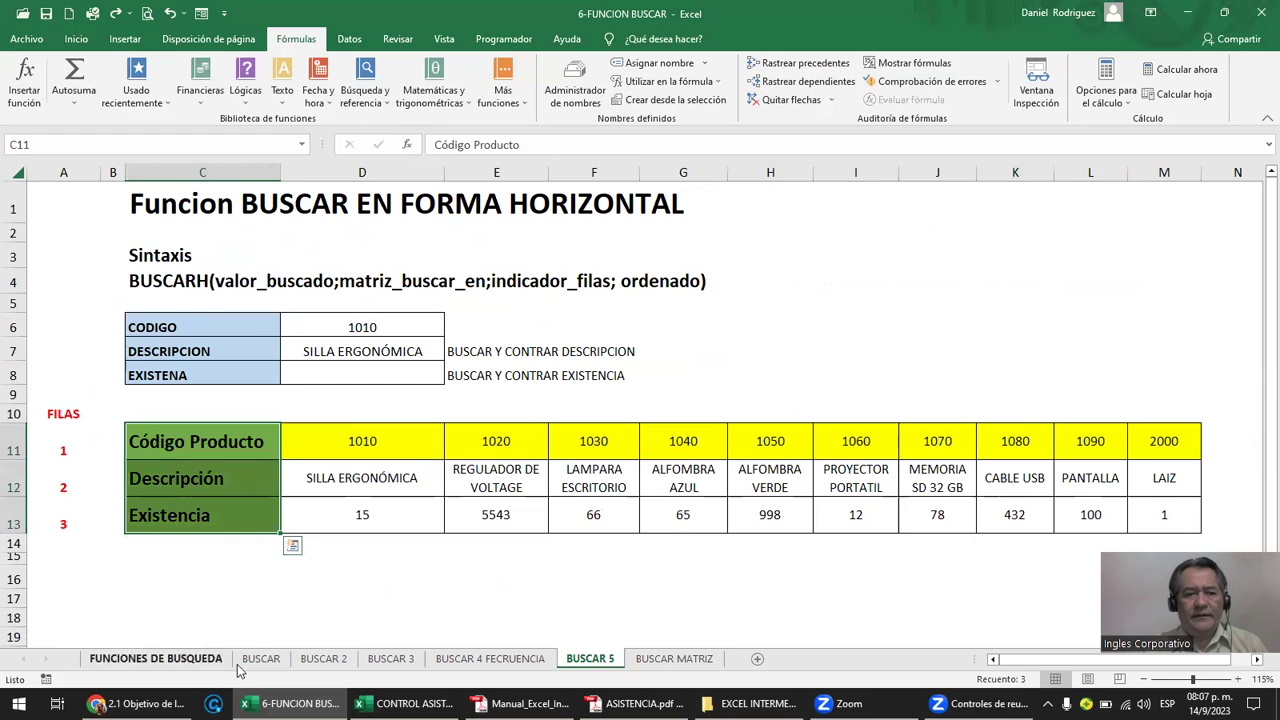
pyautogui.click(189, 662)
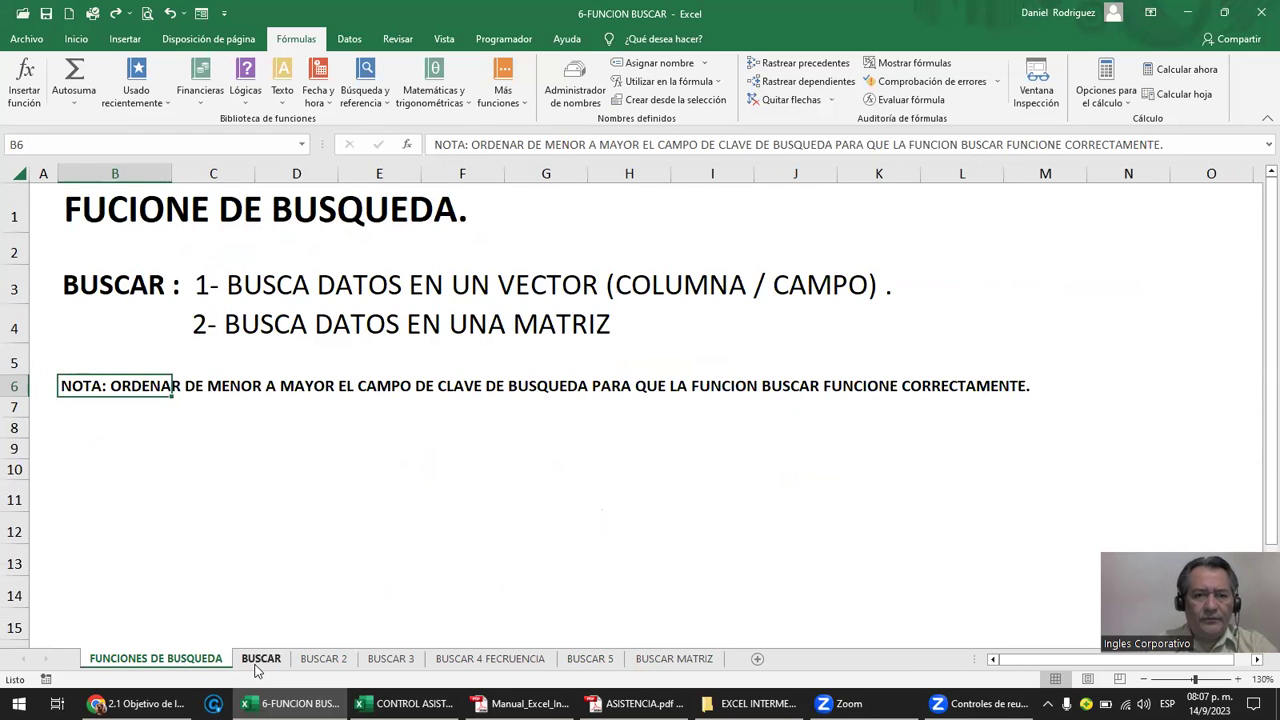
pyautogui.click(257, 664)
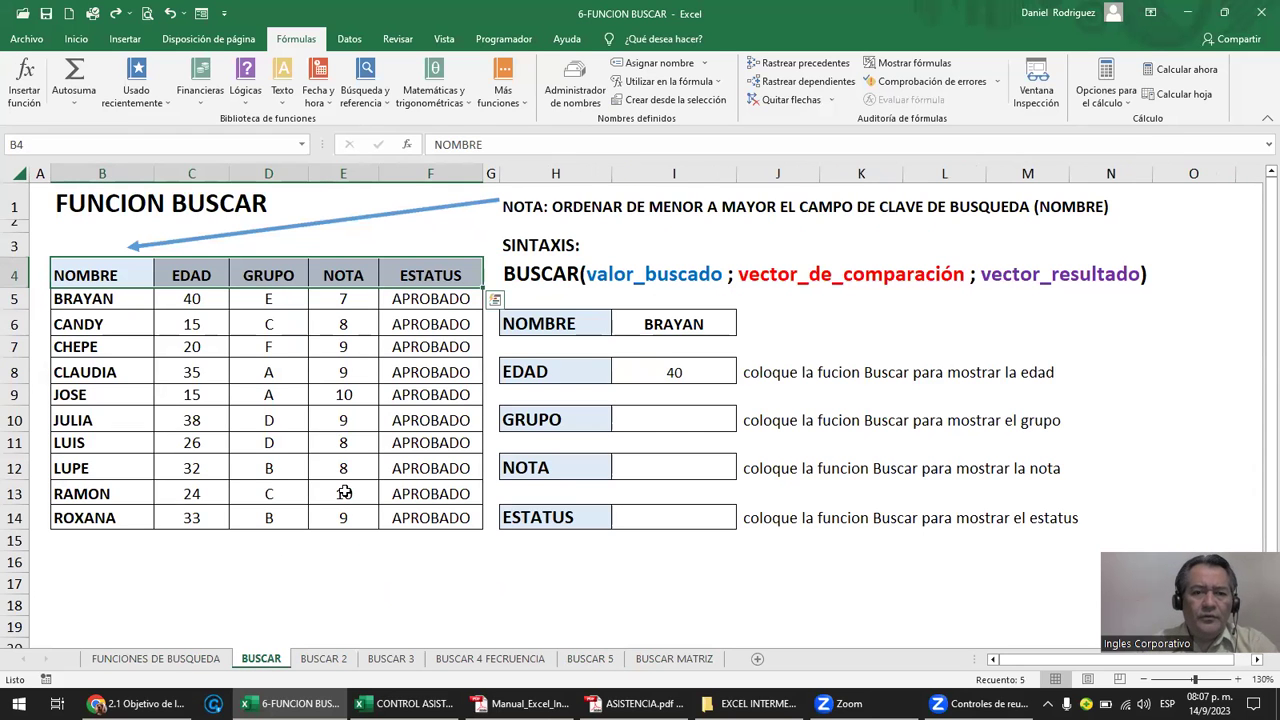
pyautogui.click(522, 214)
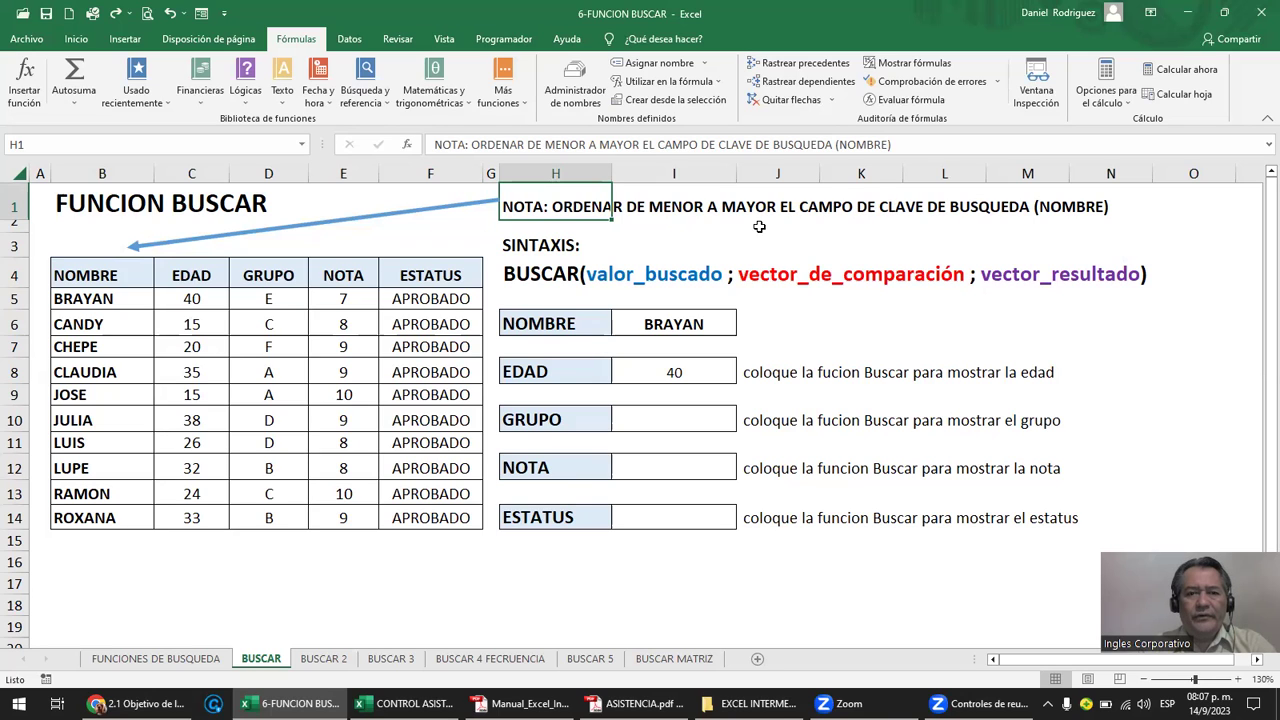
pyautogui.click(562, 328)
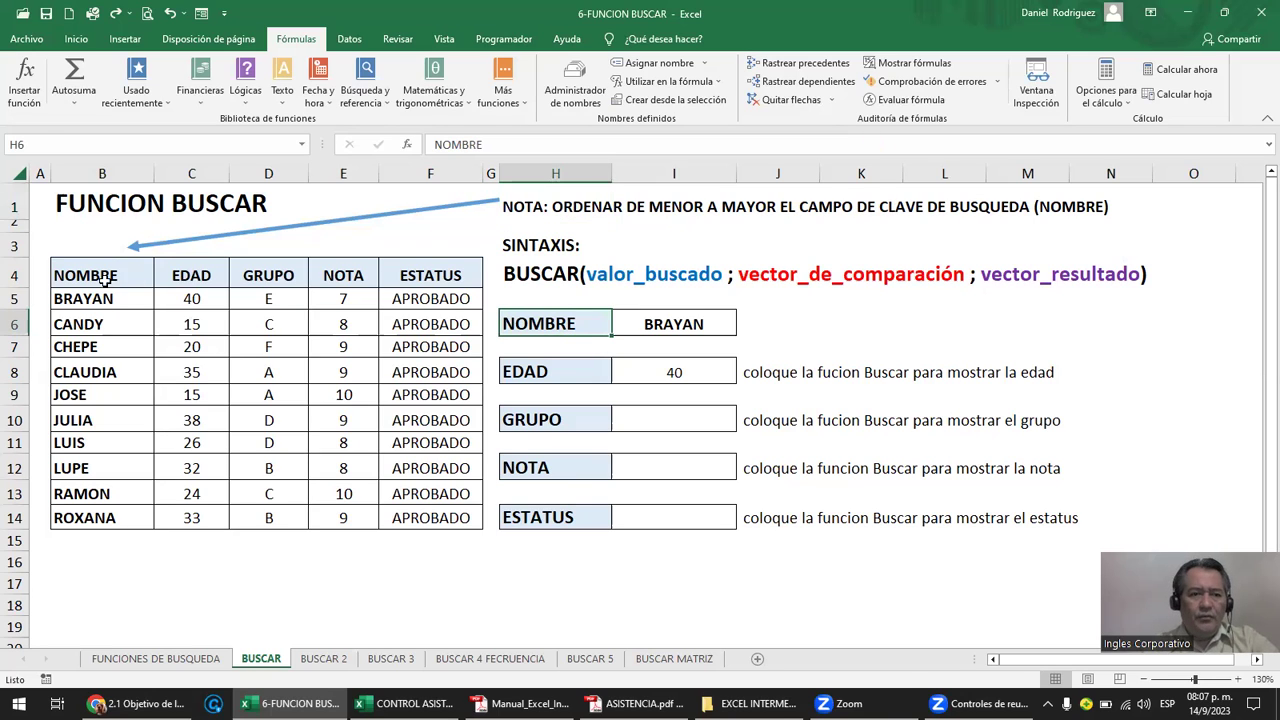
pyautogui.moveTo(104, 281); pyautogui.dragTo(430, 517)
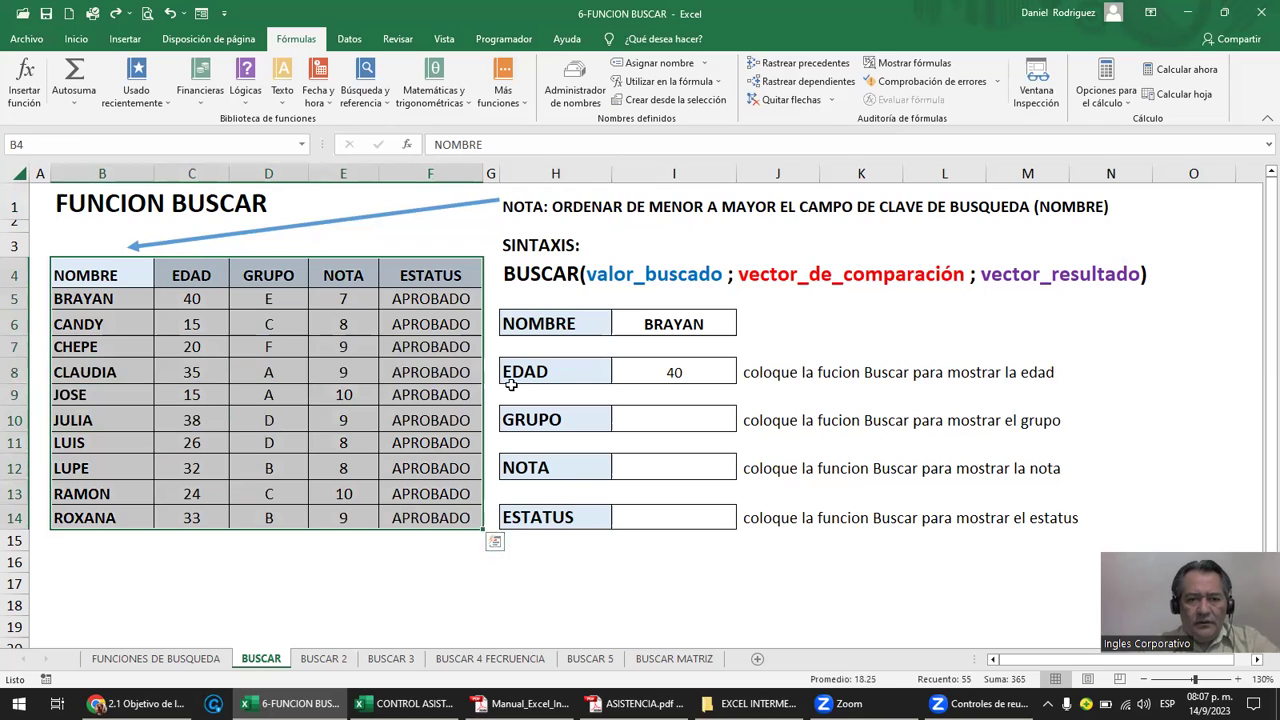
pyautogui.click(539, 330)
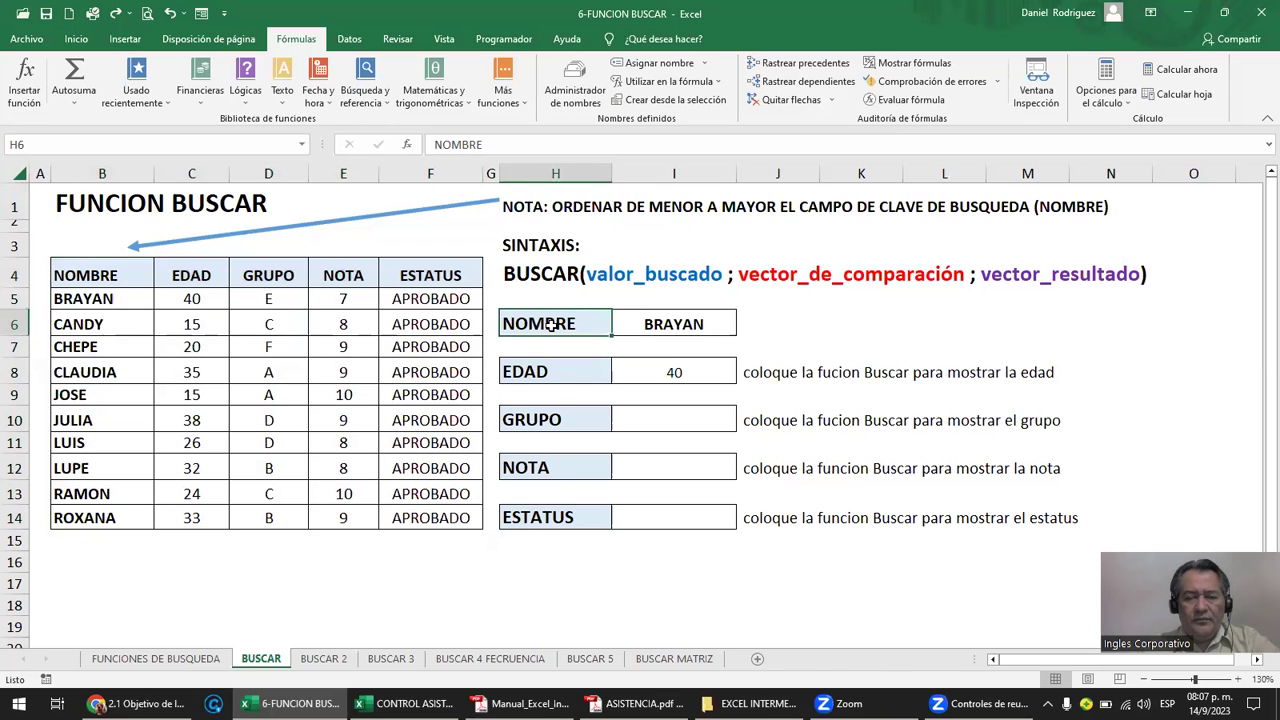
pyautogui.click(642, 320)
pyautogui.click(566, 318)
pyautogui.click(648, 325)
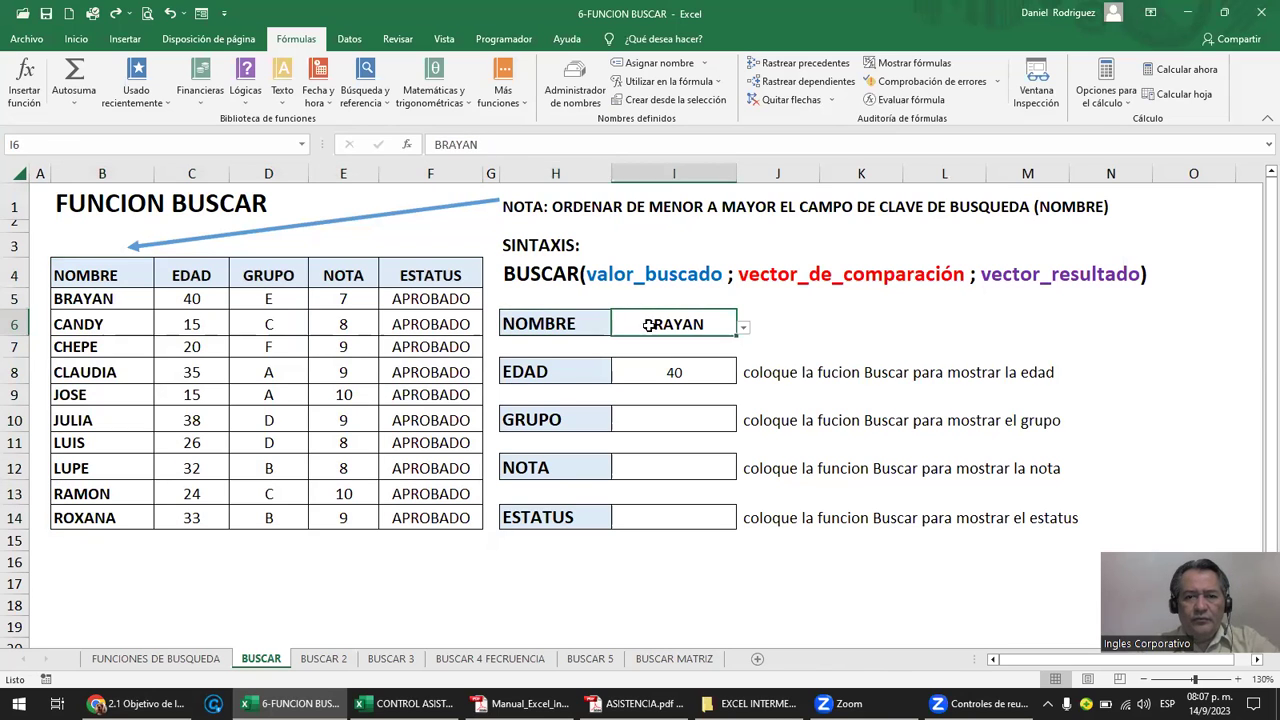
pyautogui.click(558, 374)
pyautogui.click(641, 373)
pyautogui.click(569, 420)
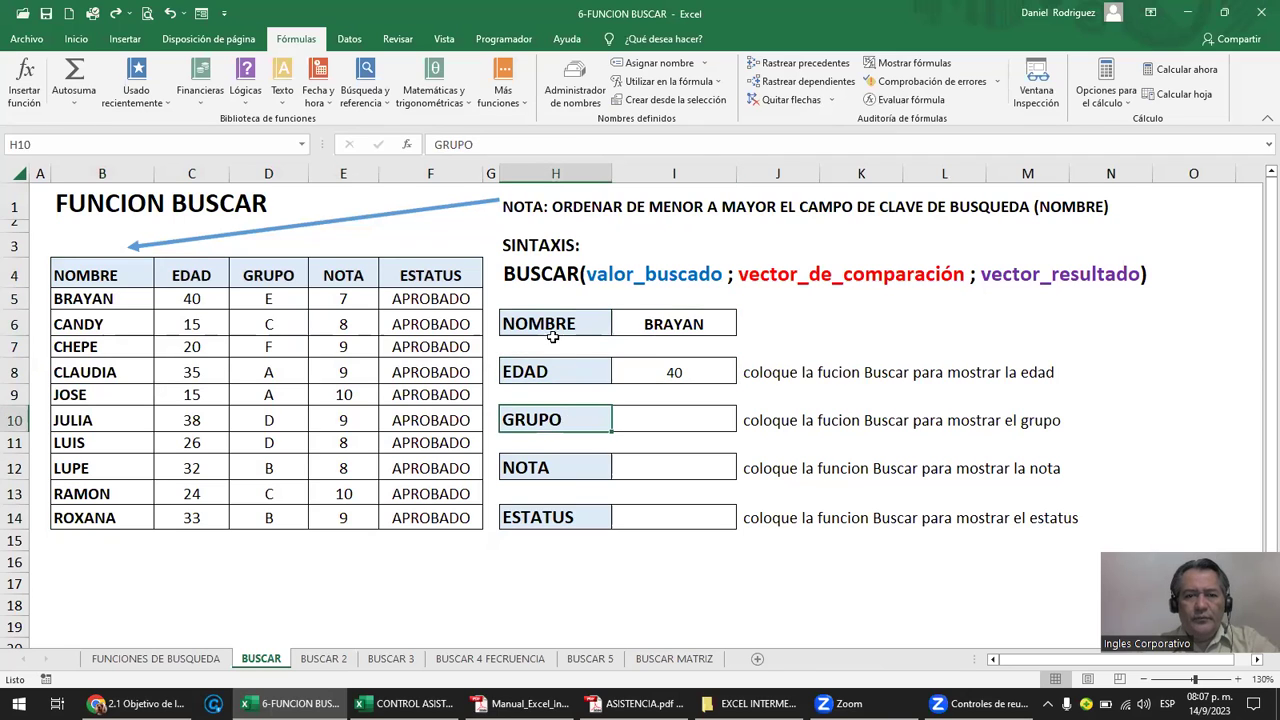
pyautogui.moveTo(552, 335); pyautogui.dragTo(645, 316)
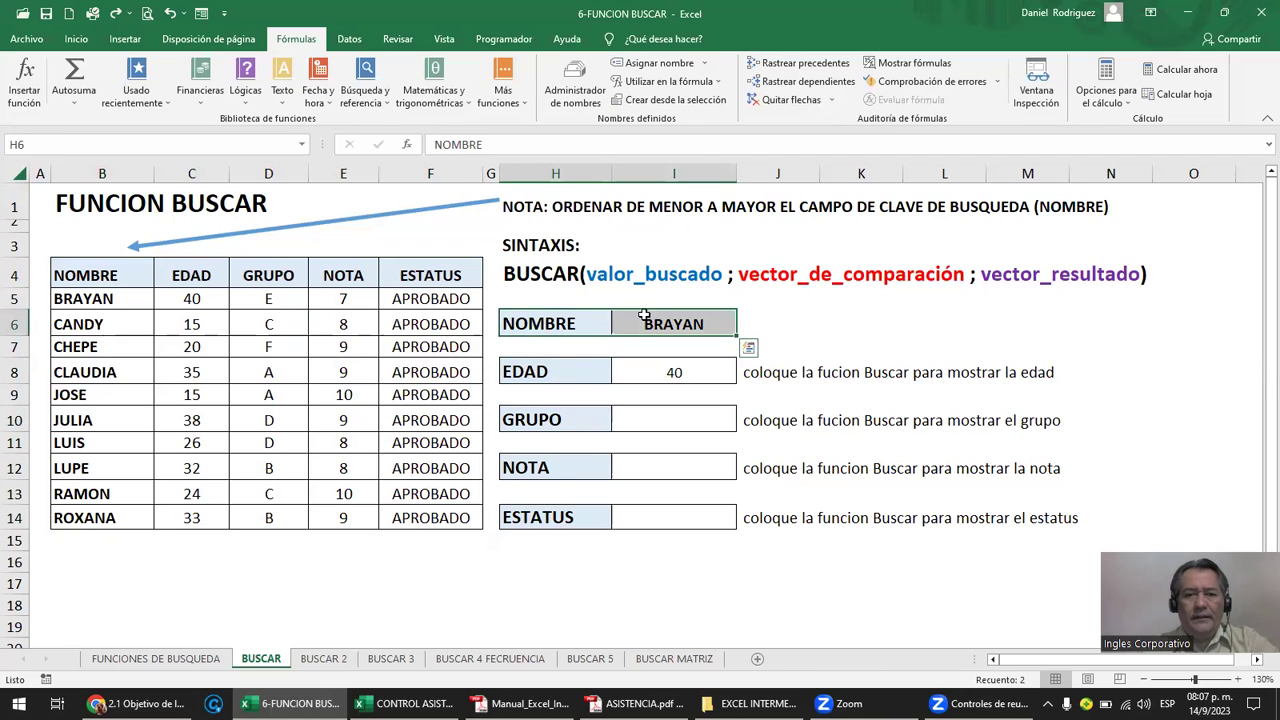
pyautogui.click(648, 321)
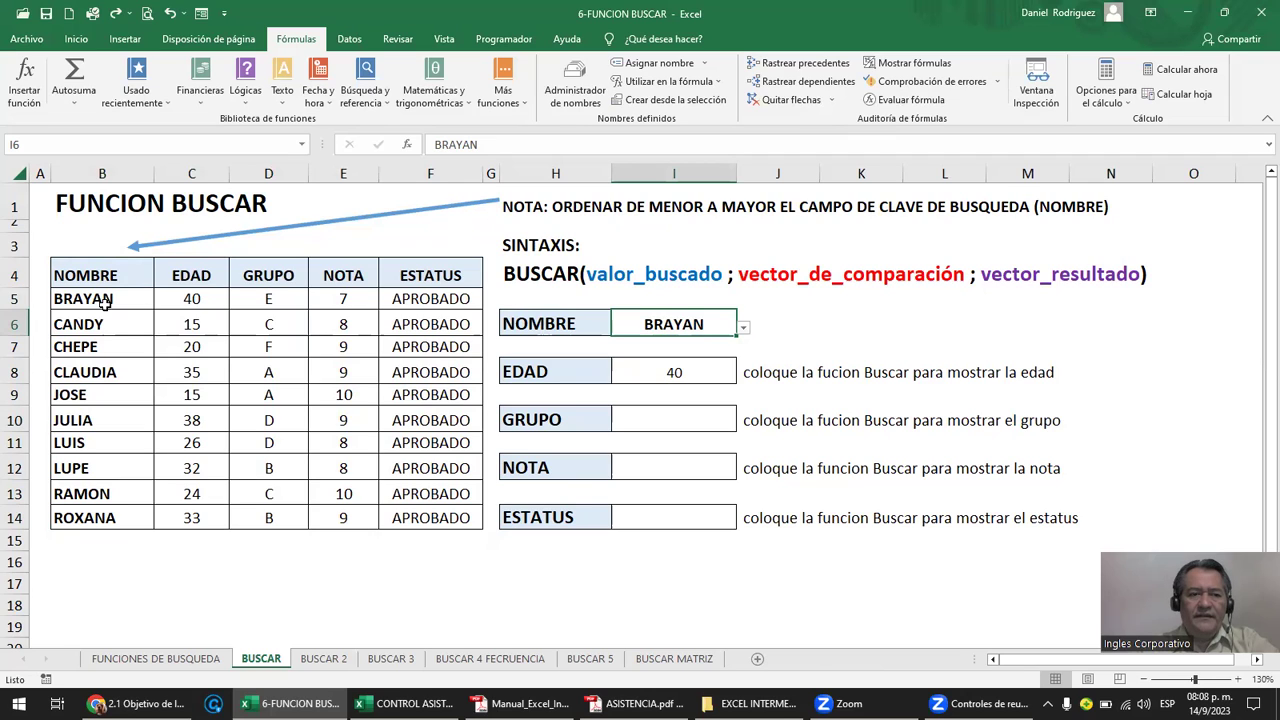
pyautogui.moveTo(104, 305); pyautogui.dragTo(101, 516)
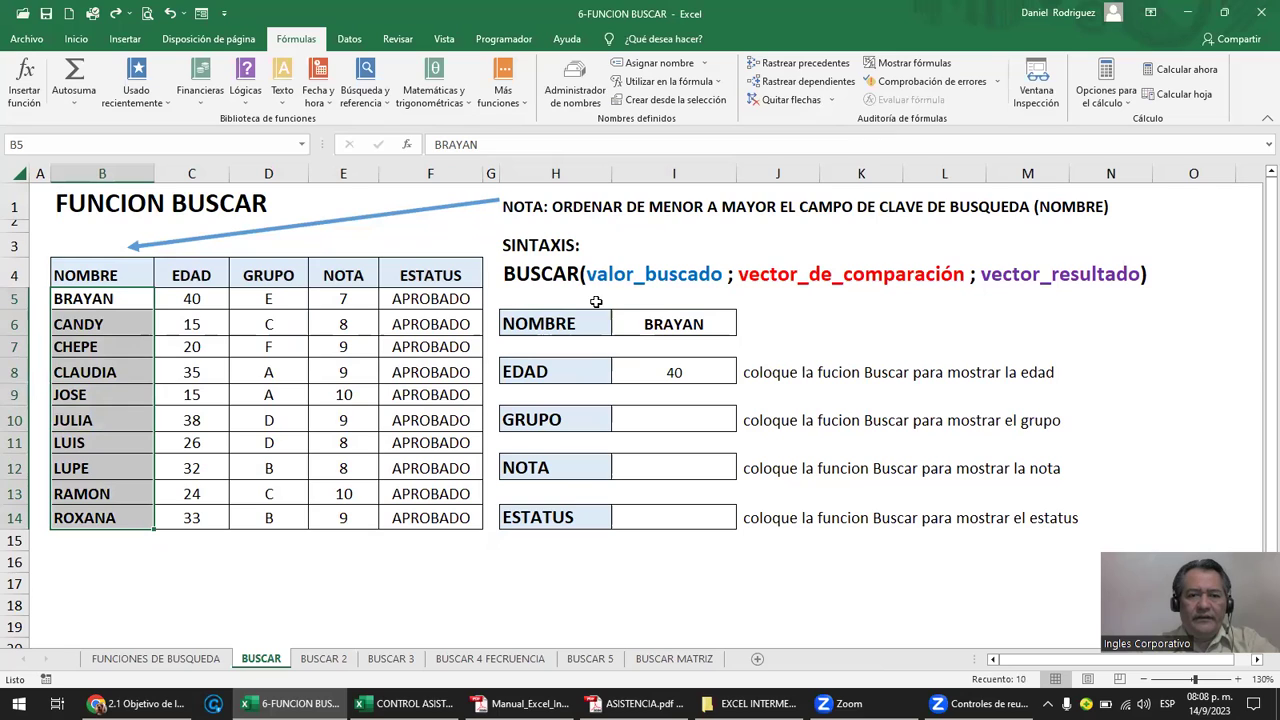
pyautogui.click(121, 301)
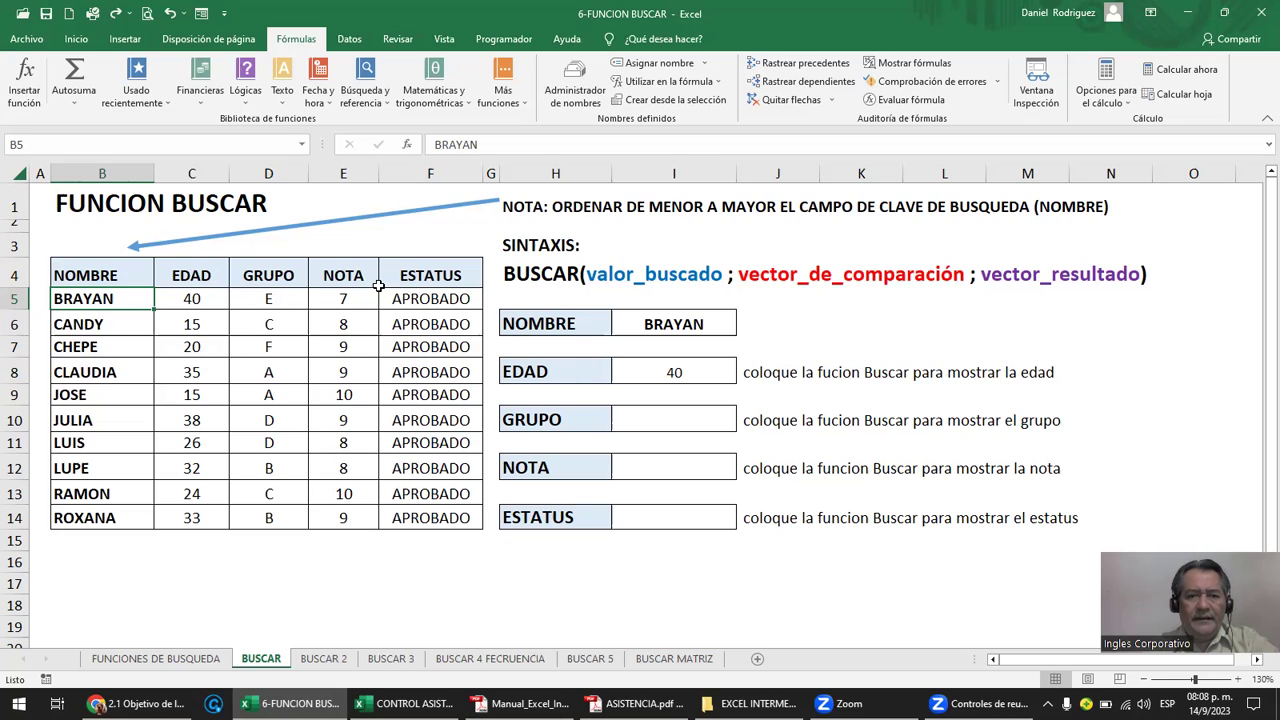
pyautogui.click(655, 371)
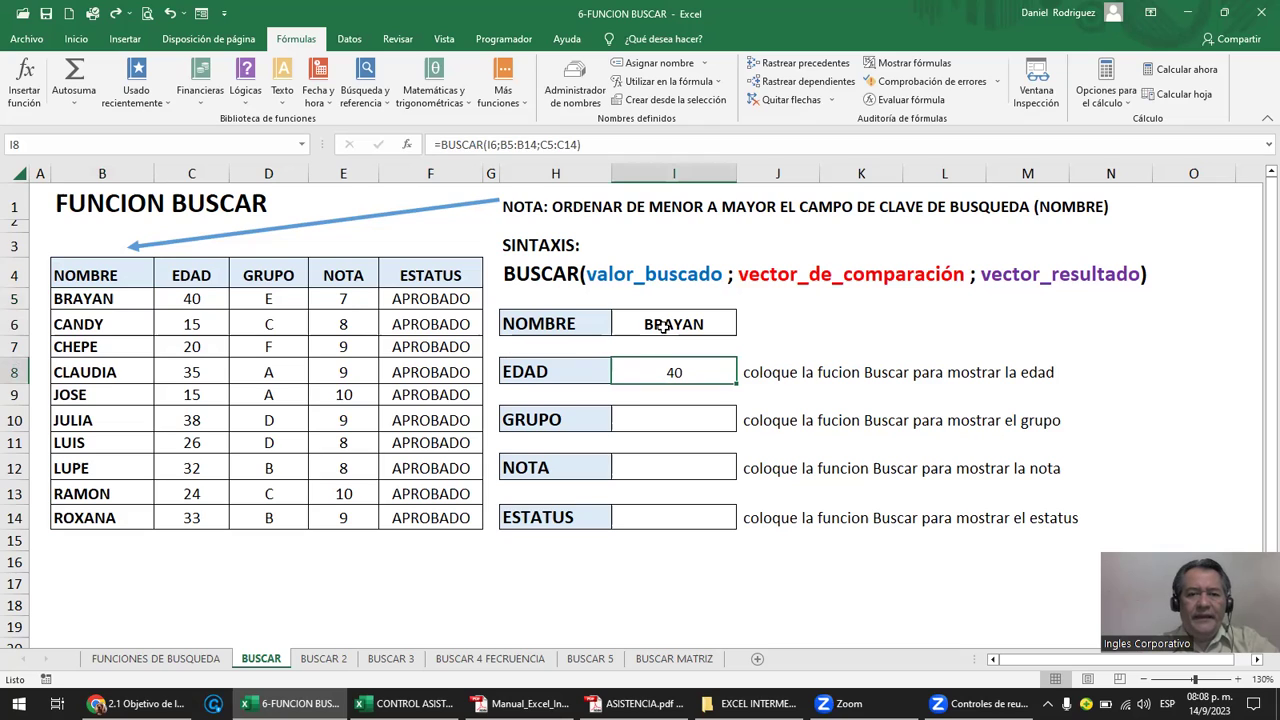
pyautogui.click(663, 327)
pyautogui.click(660, 370)
pyautogui.click(651, 327)
pyautogui.click(534, 419)
pyautogui.click(657, 425)
pyautogui.click(548, 467)
pyautogui.click(654, 463)
pyautogui.click(575, 516)
pyautogui.click(654, 515)
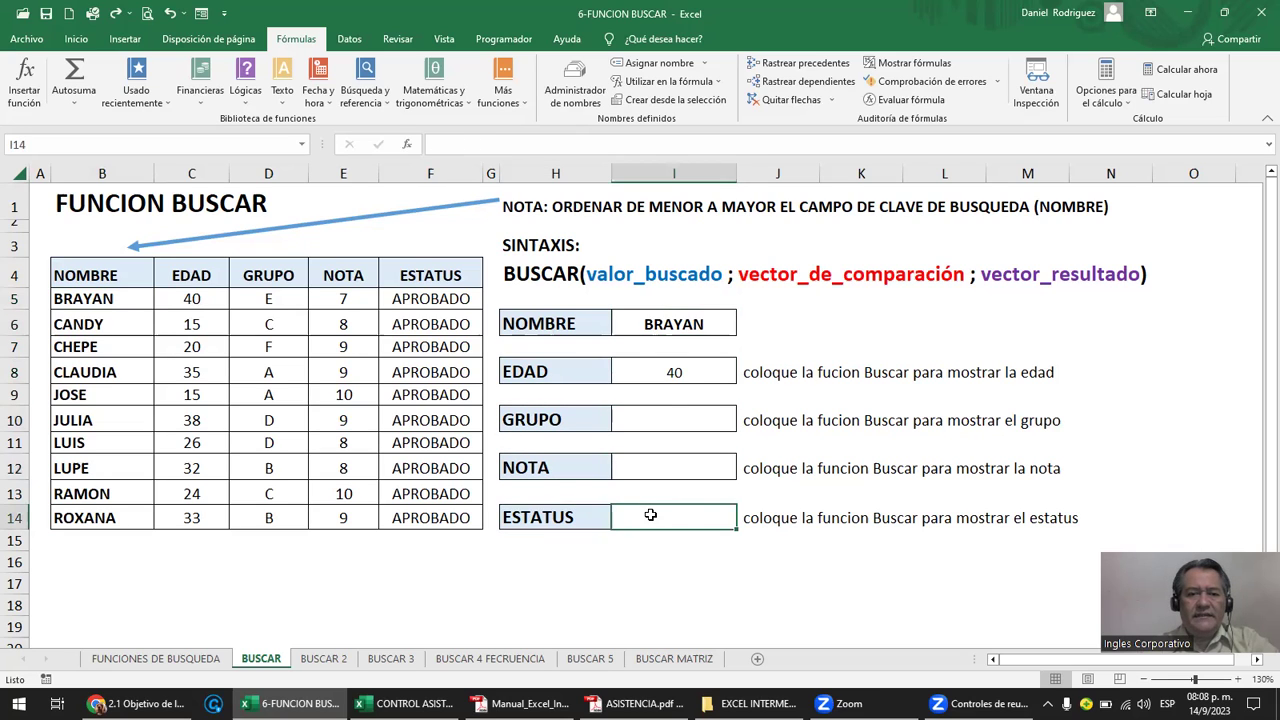
pyautogui.click(675, 372)
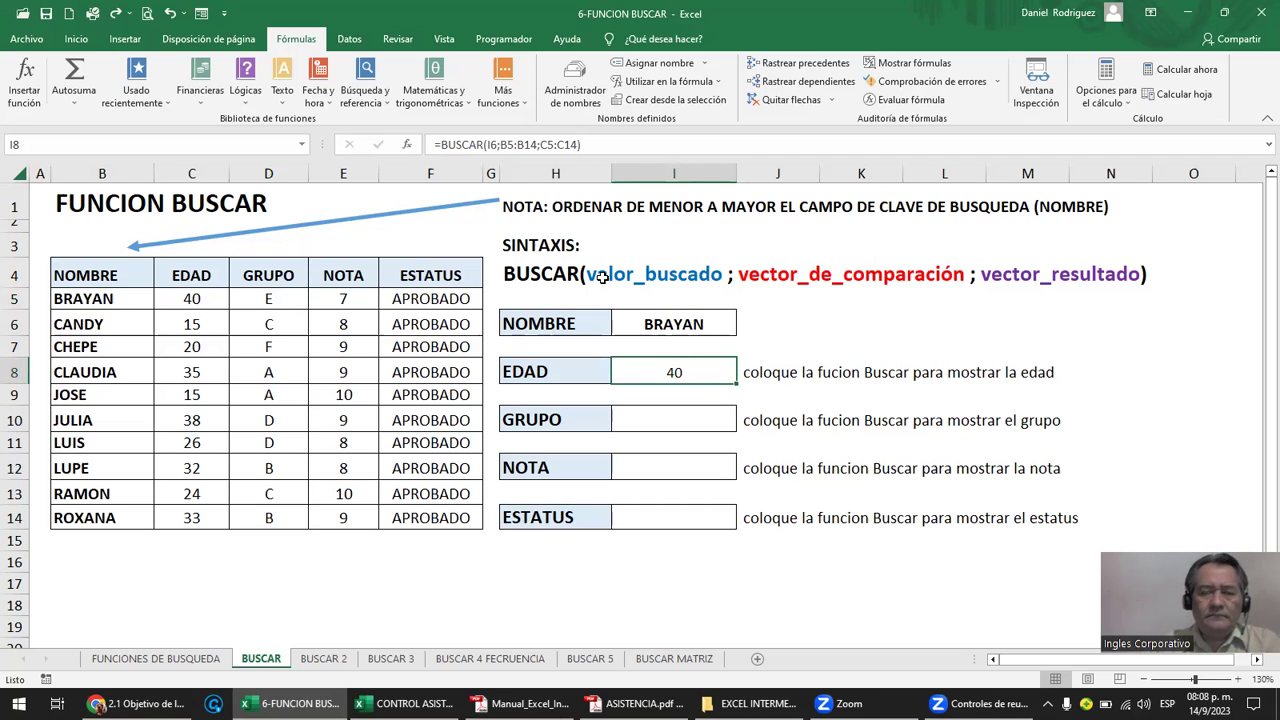
pyautogui.click(677, 323)
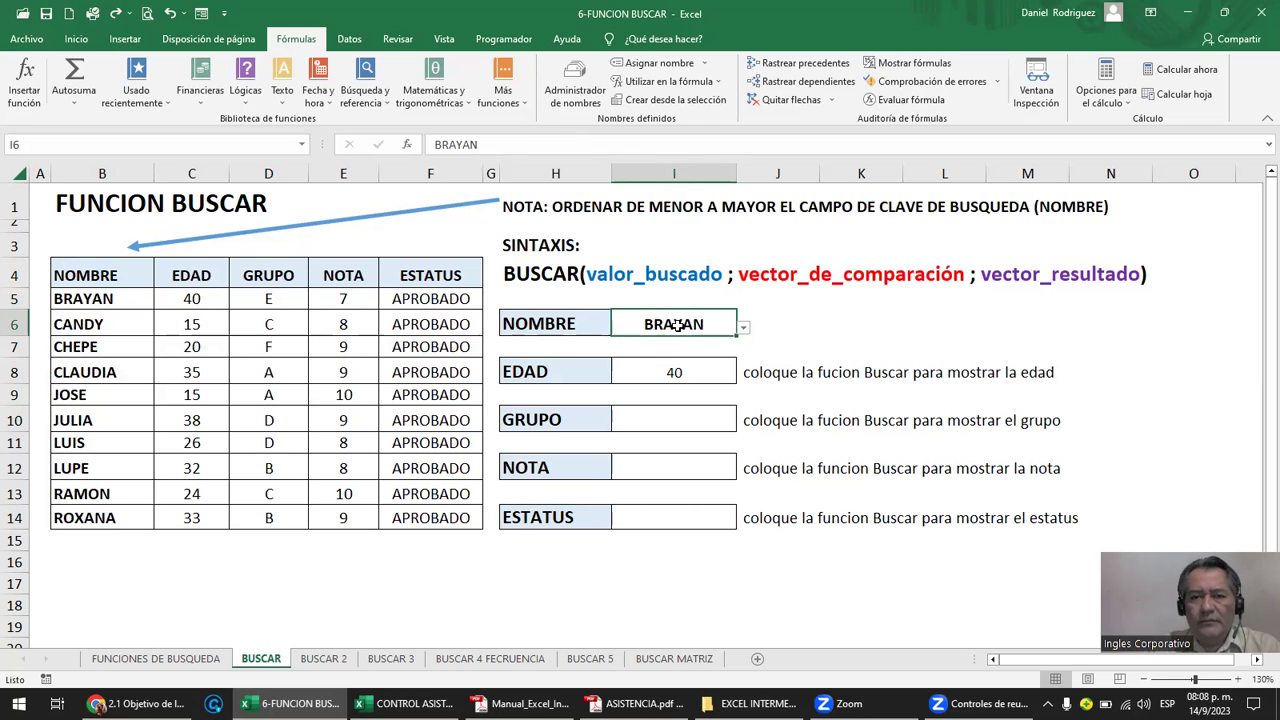
pyautogui.moveTo(125, 297); pyautogui.dragTo(126, 505)
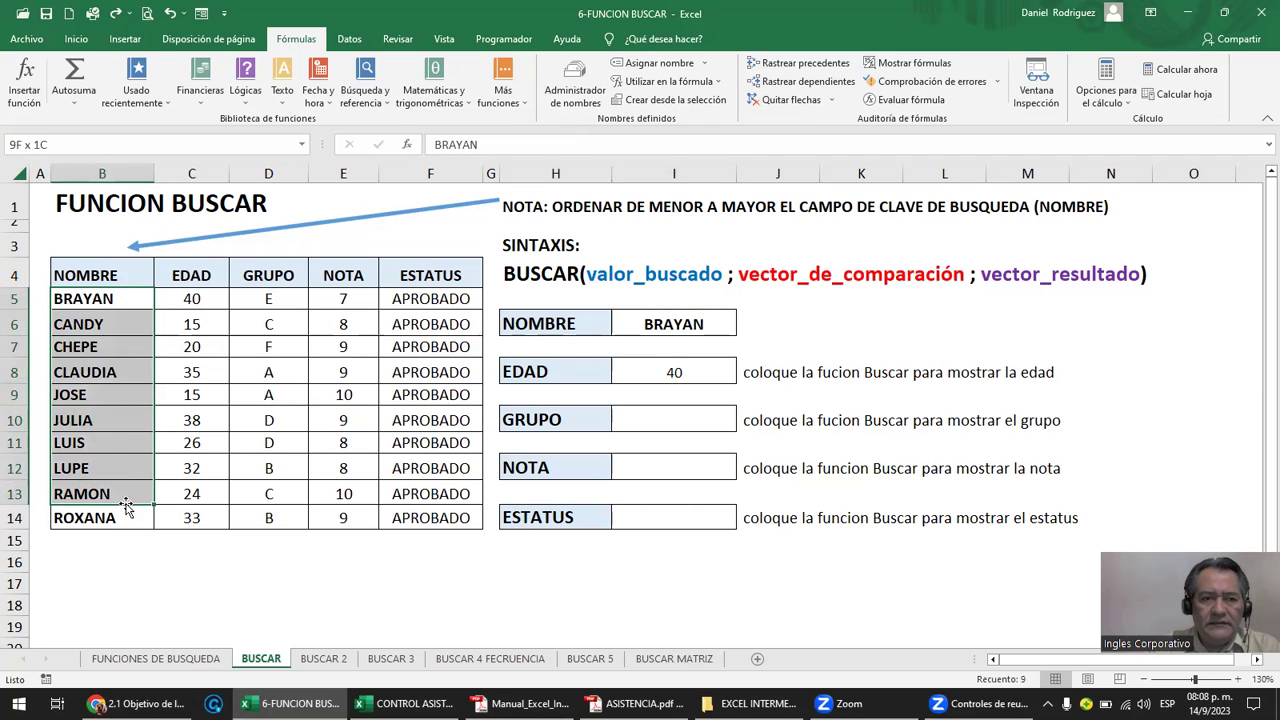
pyautogui.click(682, 330)
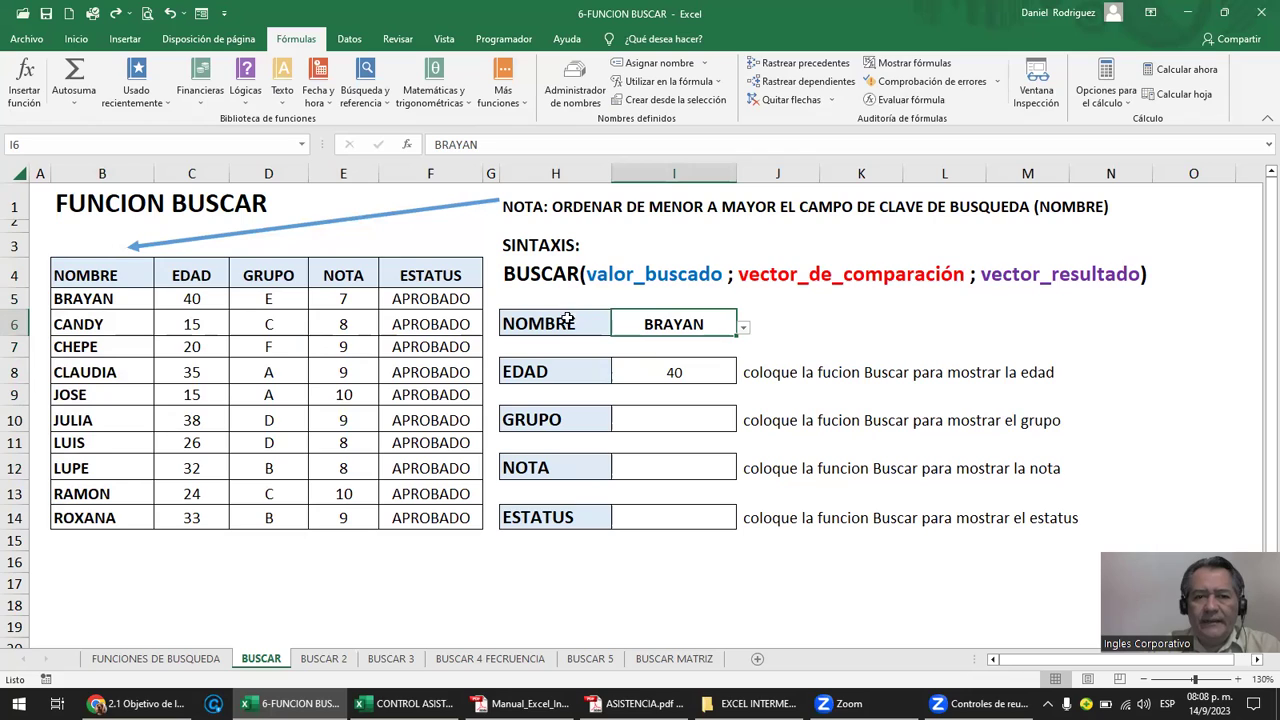
pyautogui.click(773, 275)
pyautogui.click(655, 268)
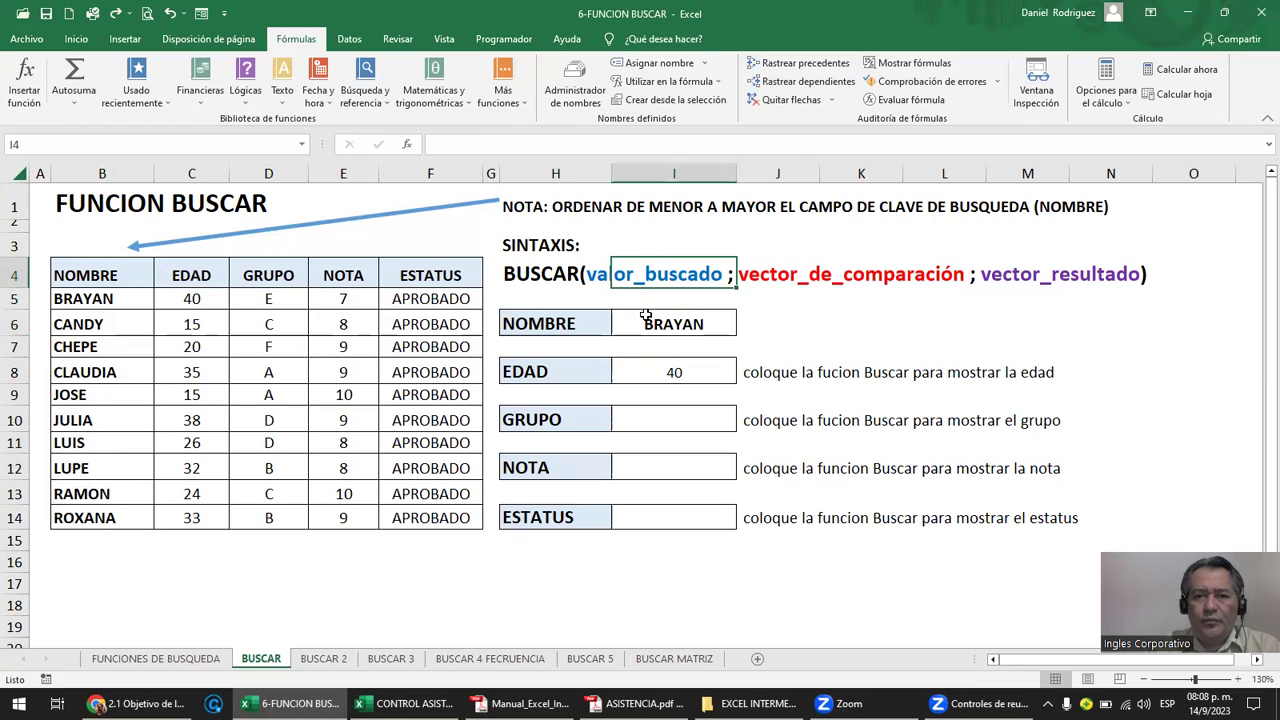
pyautogui.click(649, 313)
pyautogui.click(663, 272)
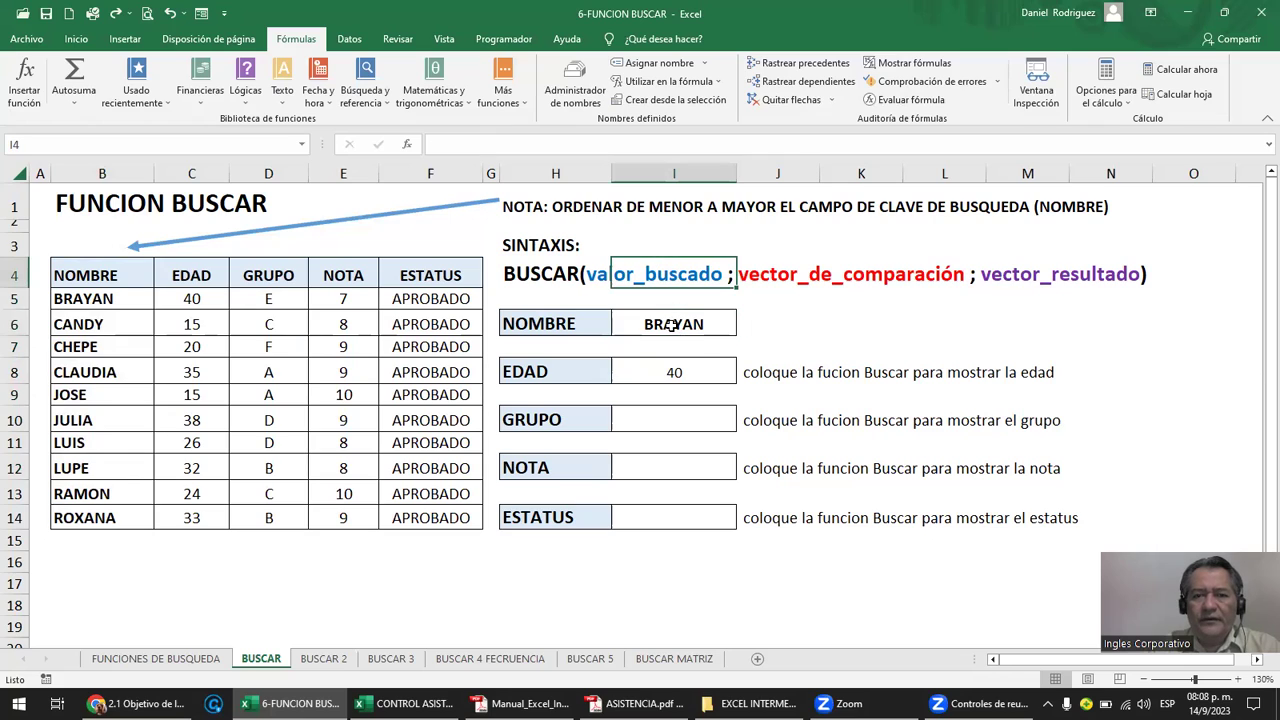
pyautogui.click(669, 328)
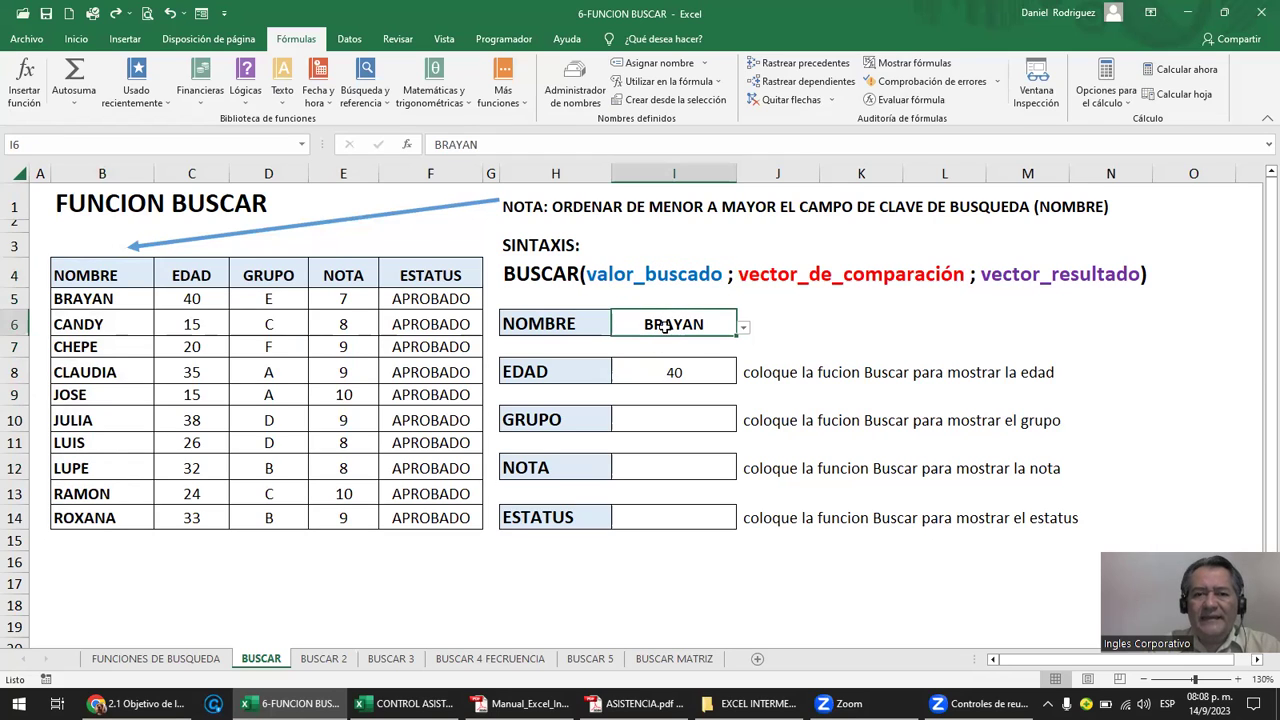
pyautogui.click(769, 277)
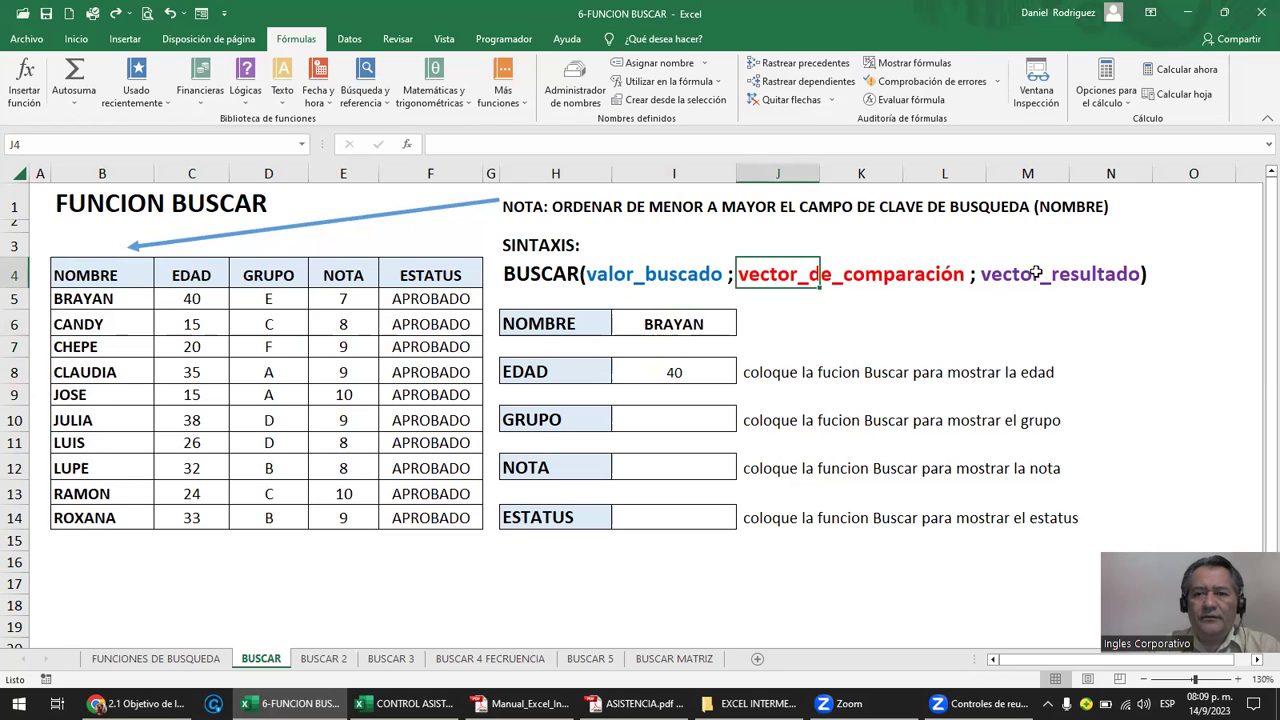
pyautogui.click(207, 302)
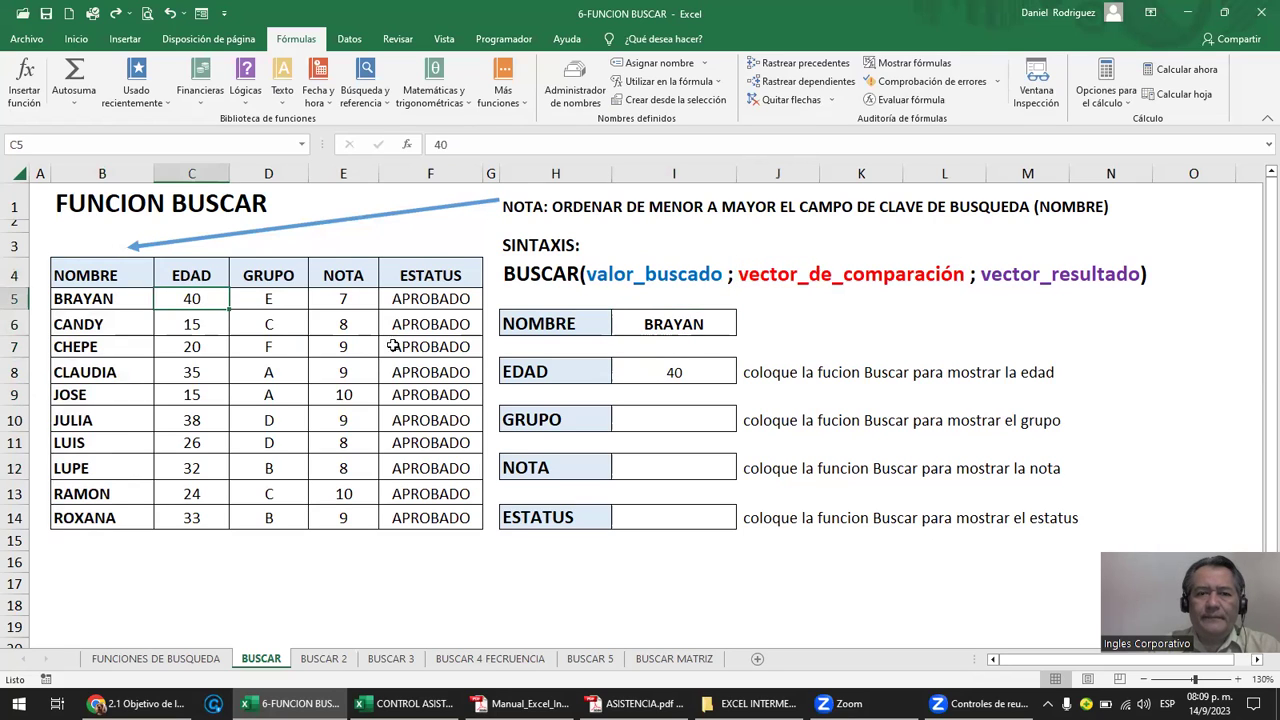
pyautogui.click(538, 372)
pyautogui.click(550, 416)
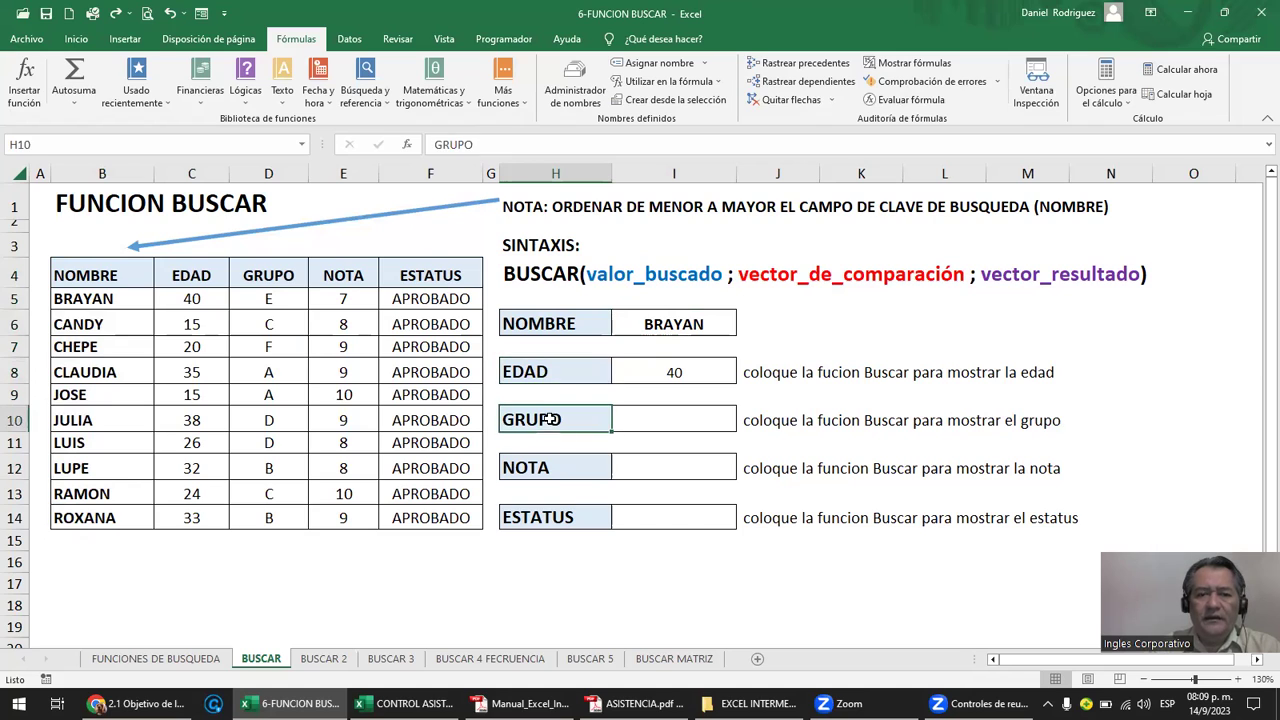
pyautogui.click(553, 470)
pyautogui.click(550, 513)
pyautogui.click(652, 328)
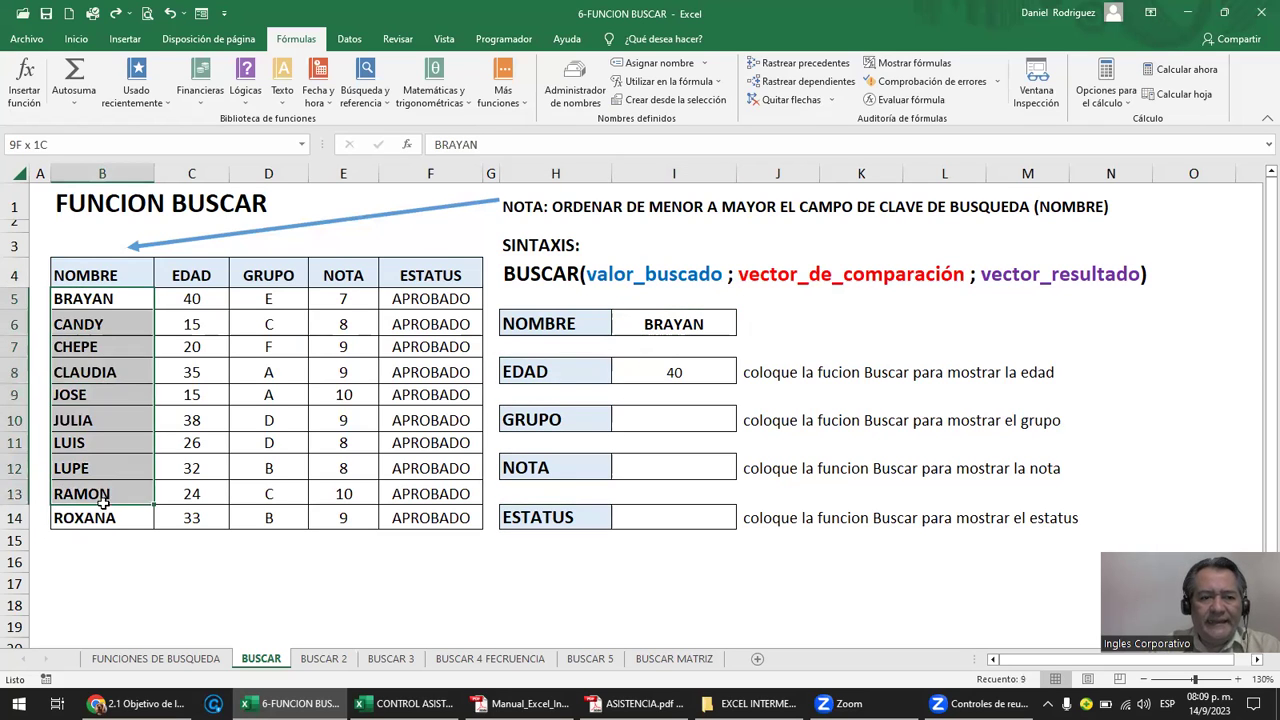
pyautogui.moveTo(78, 297); pyautogui.dragTo(88, 517)
pyautogui.click(89, 276)
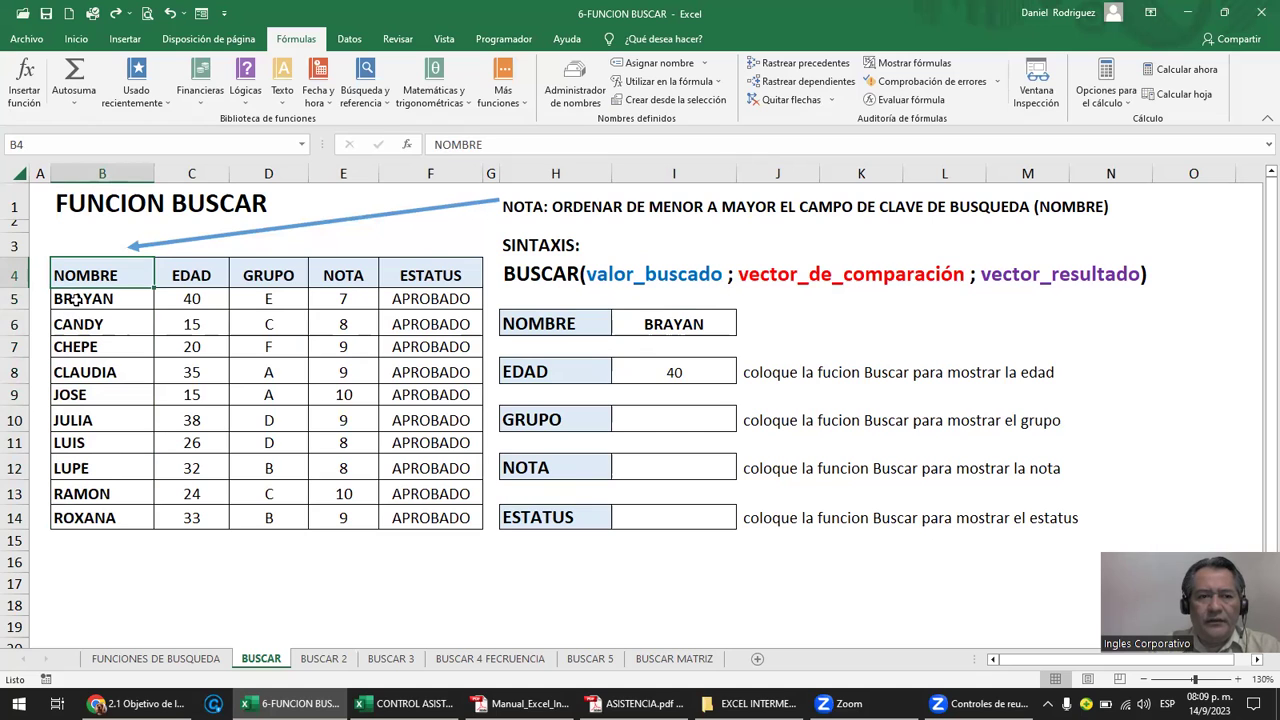
pyautogui.click(76, 299)
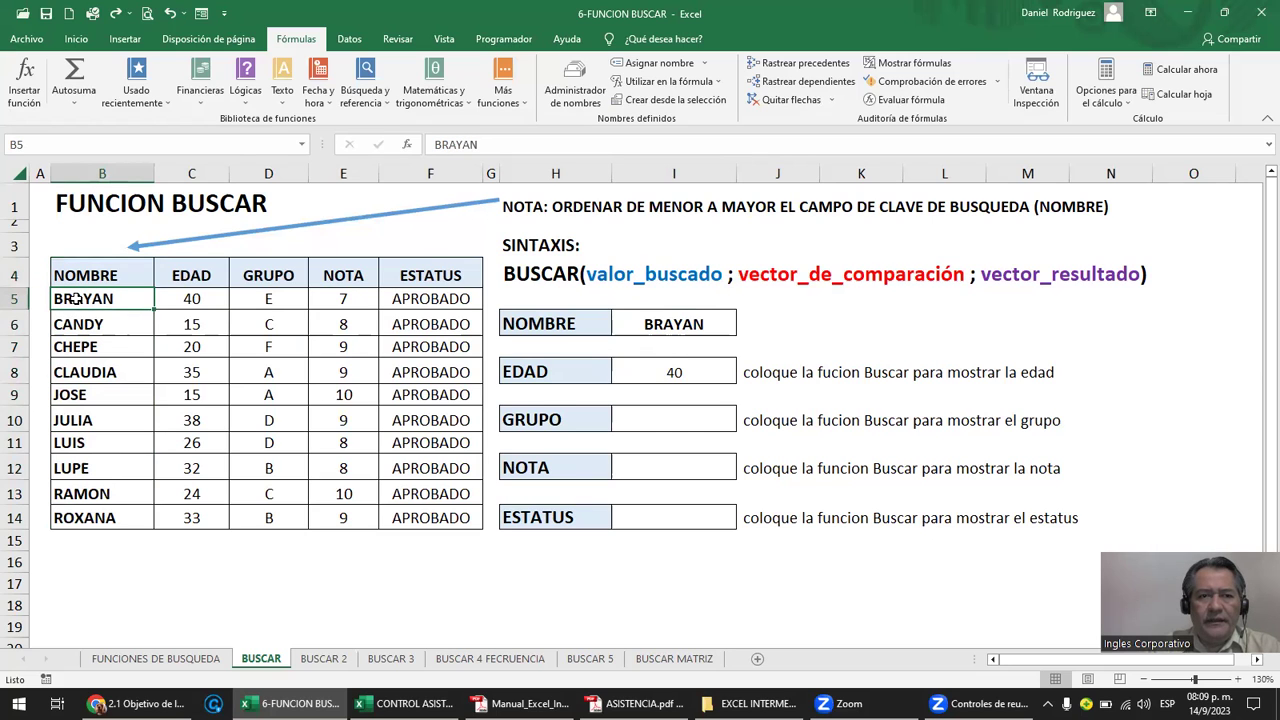
# Rename the student CHEPE in B7 to ZOILA.
pyautogui.click(352, 40)
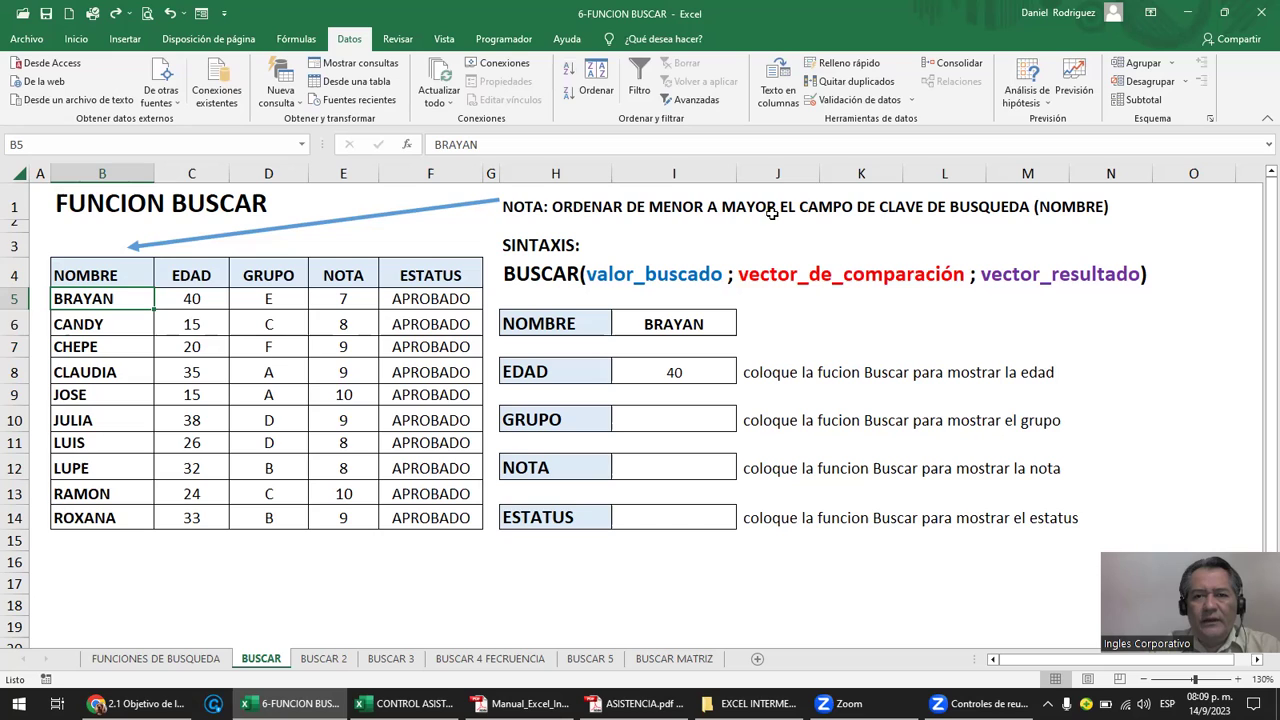
pyautogui.click(106, 273)
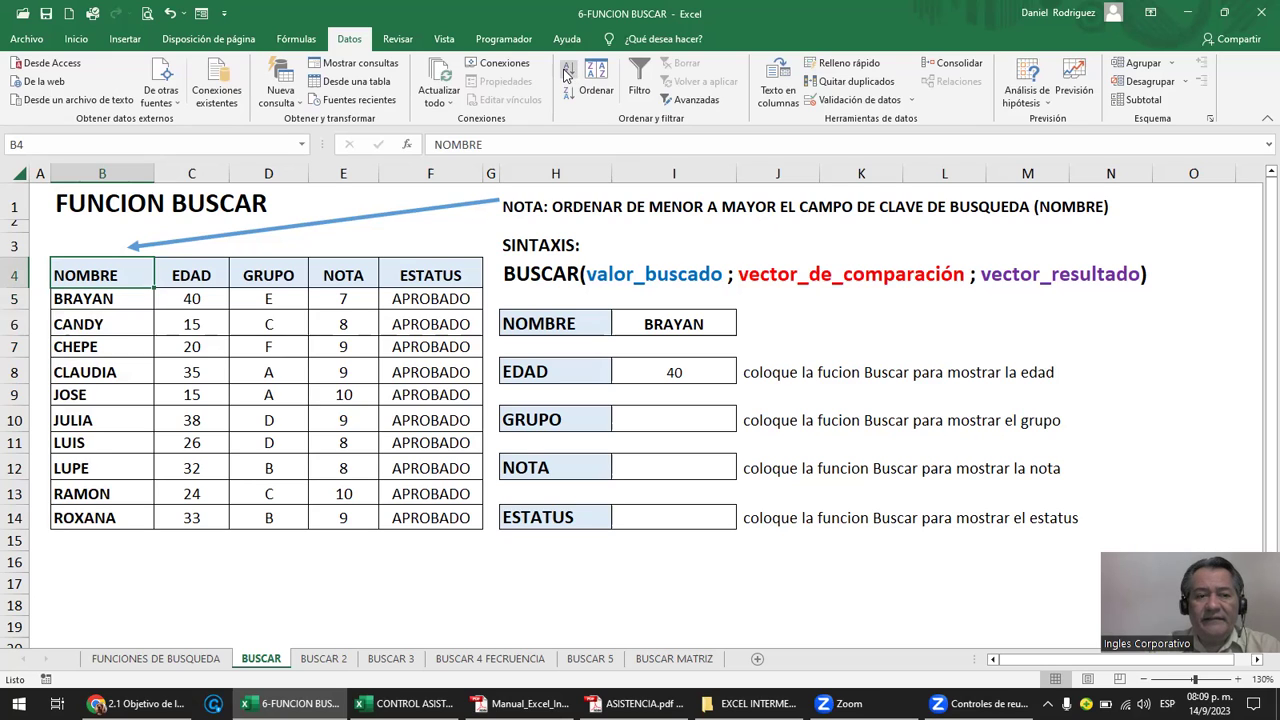
pyautogui.click(90, 520)
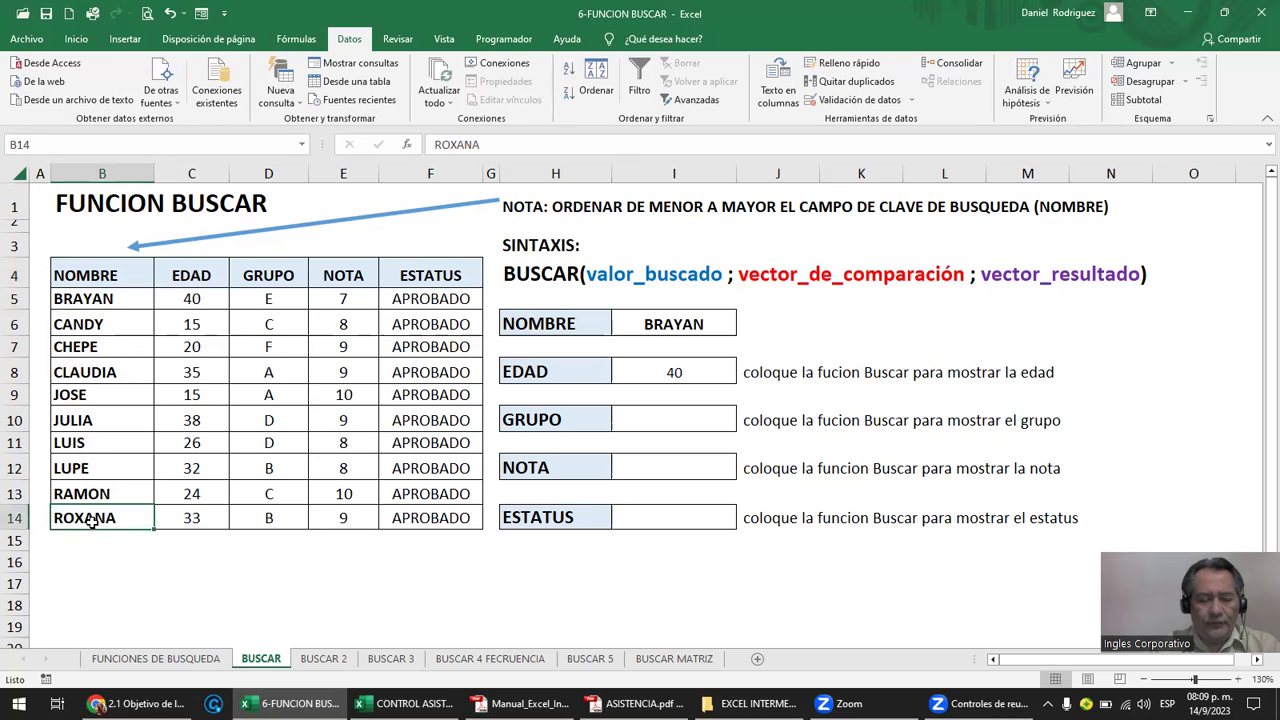
pyautogui.press('Up')
pyautogui.press('Up')
pyautogui.press('Up')
pyautogui.press('Up')
pyautogui.press('Up')
pyautogui.press('Up')
pyautogui.press('Up')
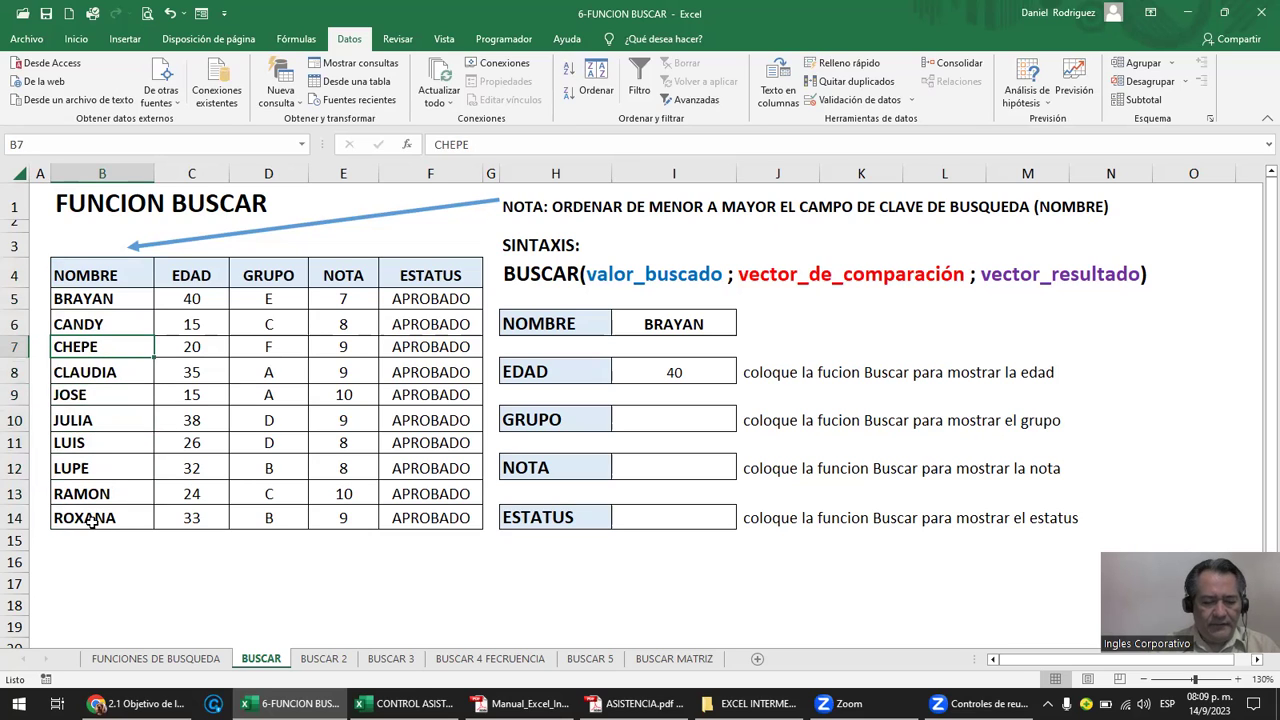
pyautogui.write('zo')
pyautogui.press('BackSpace')
pyautogui.press('BackSpace')
pyautogui.press('BackSpace')
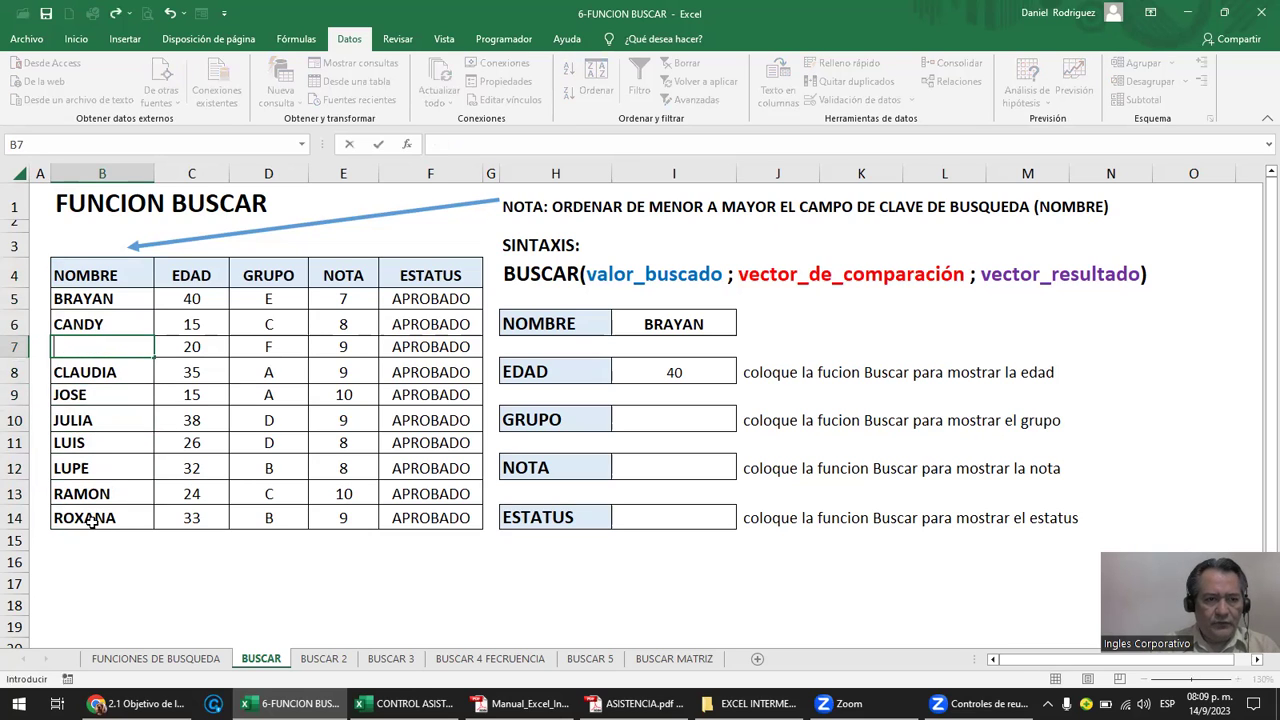
pyautogui.write('ZOILA')
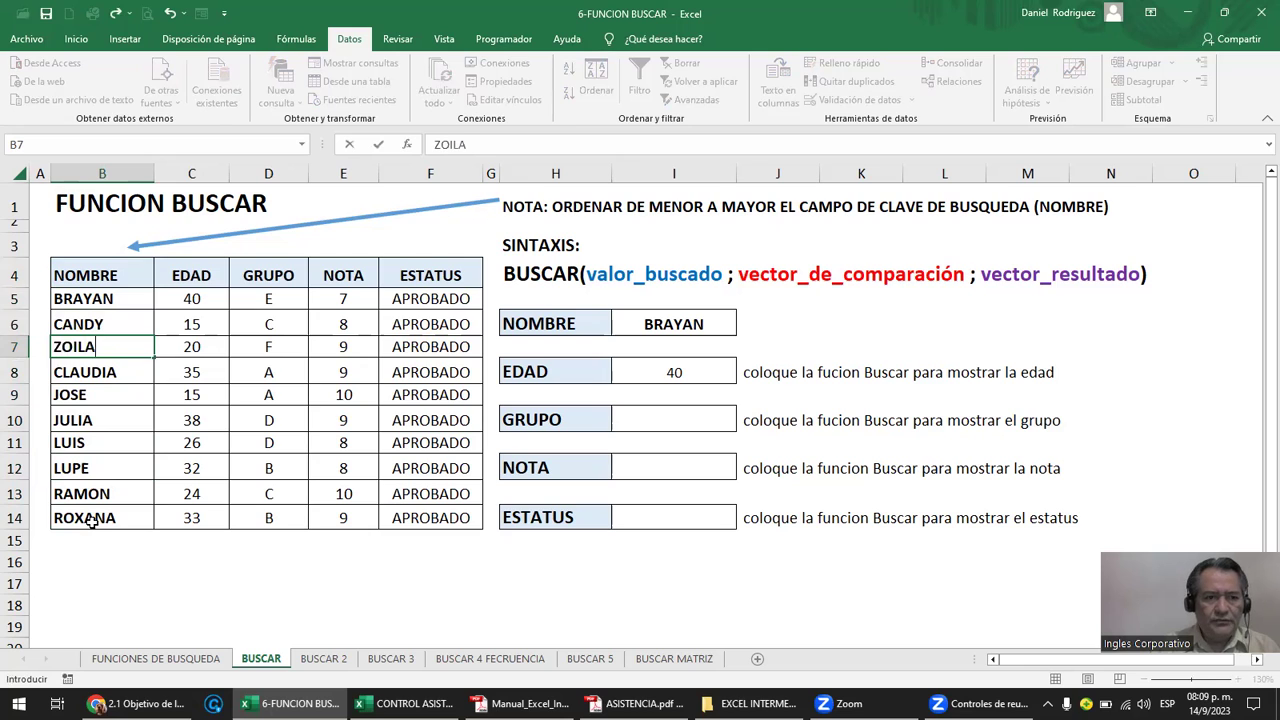
pyautogui.press('Return')
# Sort the table A to Z by NOMBRE, moving ZOILA to the last row.
pyautogui.click(88, 298)
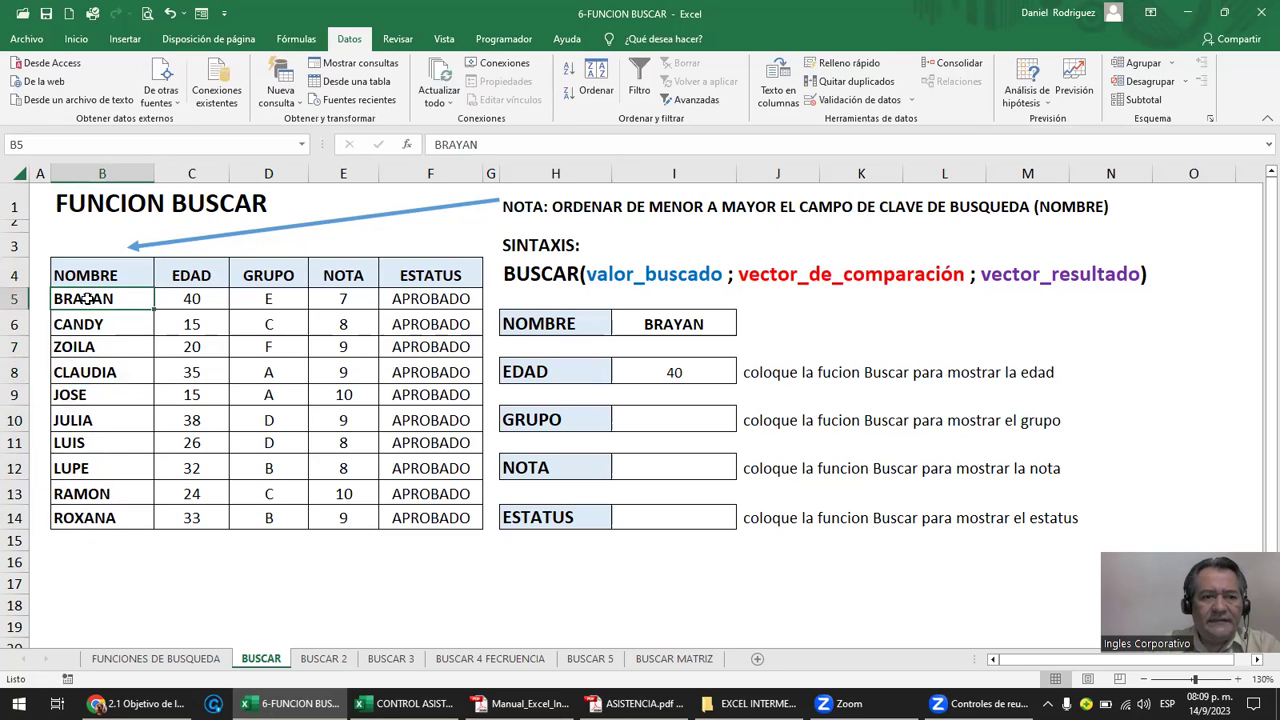
pyautogui.click(569, 77)
pyautogui.click(116, 524)
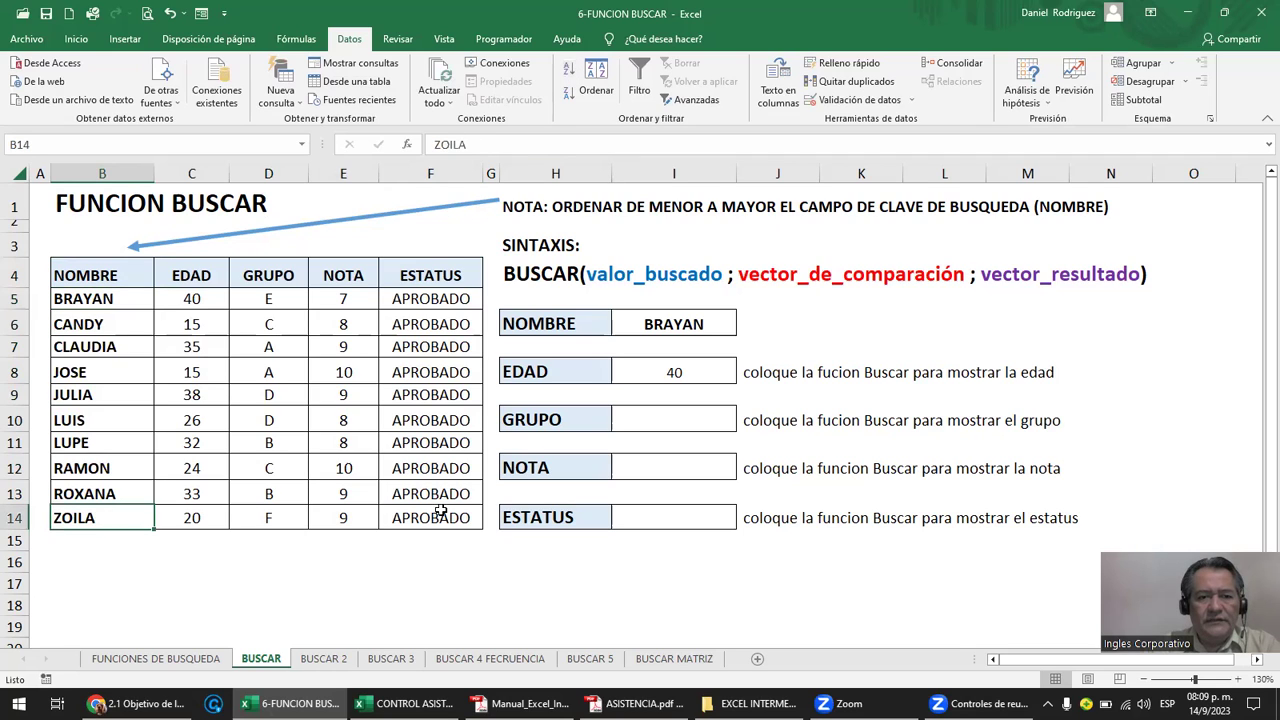
pyautogui.click(126, 301)
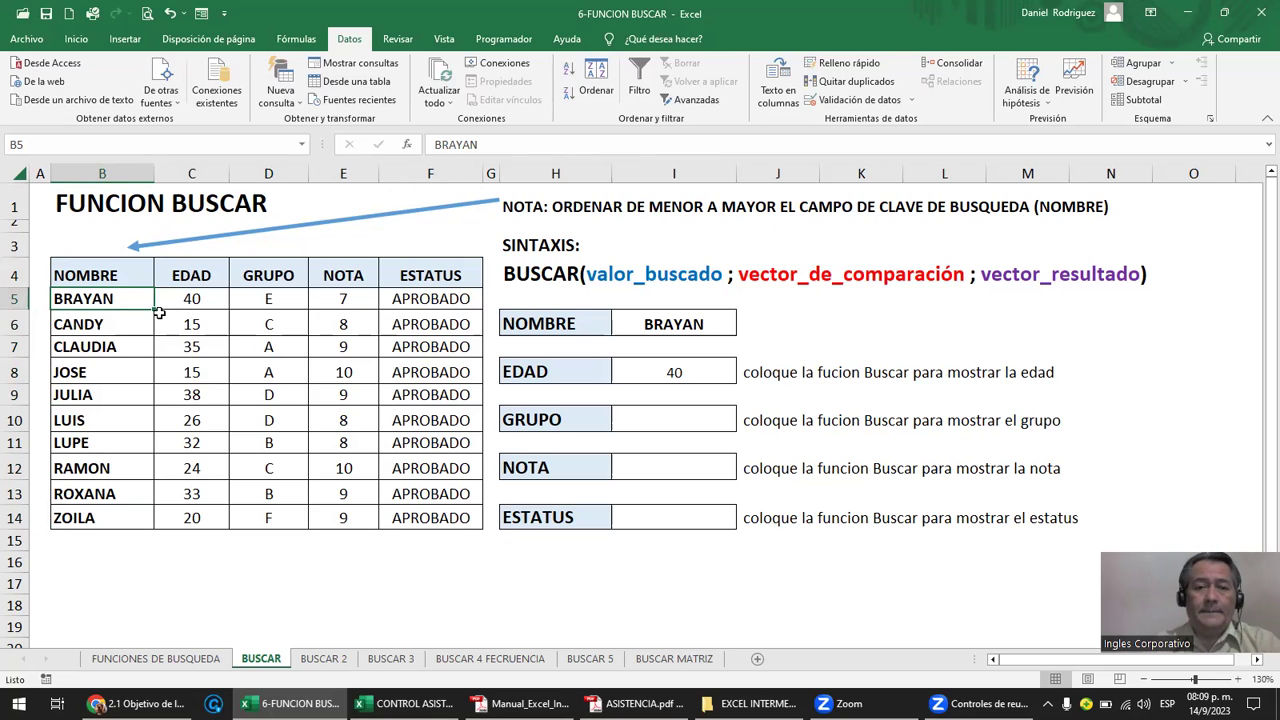
# Clear the EDAD result in I8 and highlight the name range B5:B14.
pyautogui.click(685, 370)
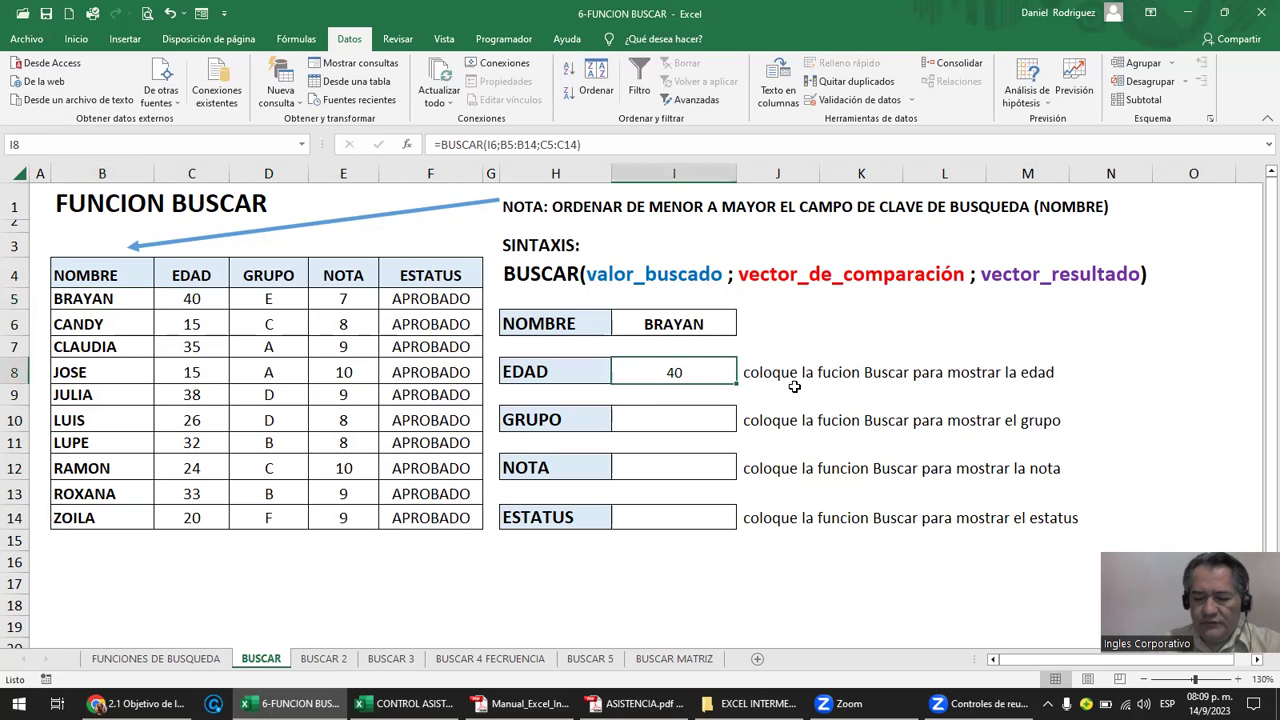
pyautogui.press('Delete')
pyautogui.click(662, 326)
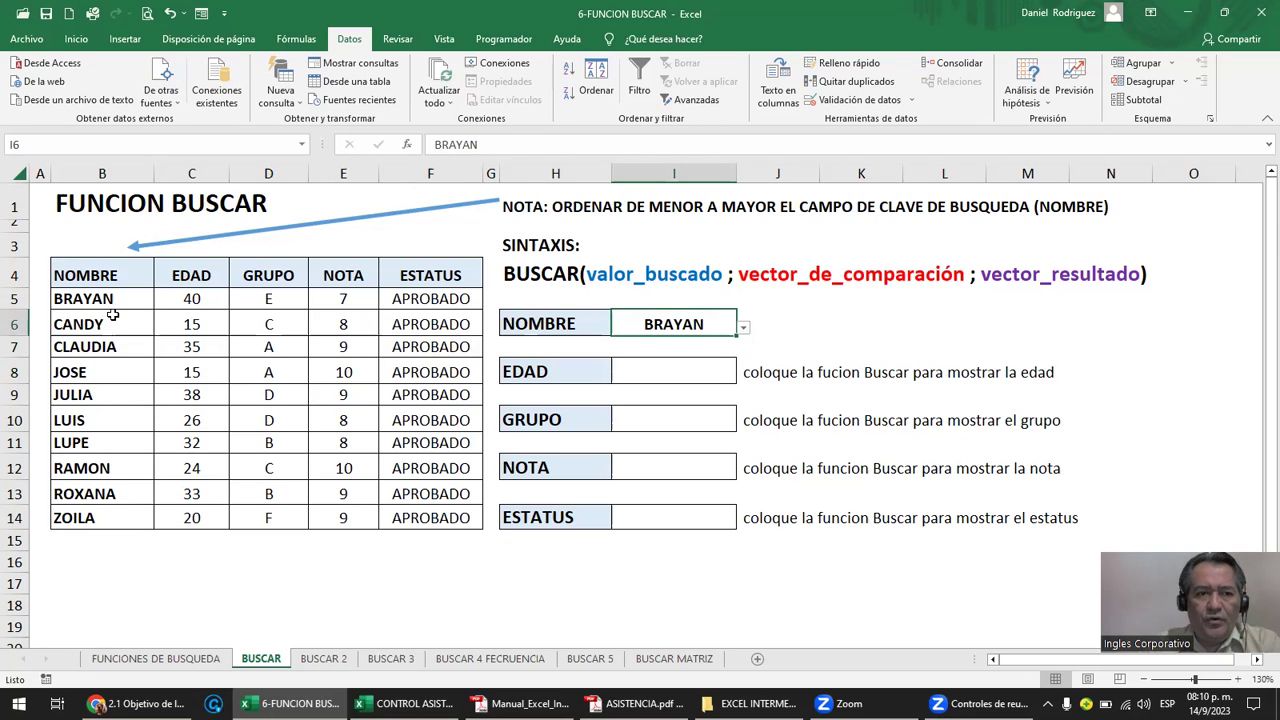
pyautogui.moveTo(100, 298); pyautogui.dragTo(75, 518)
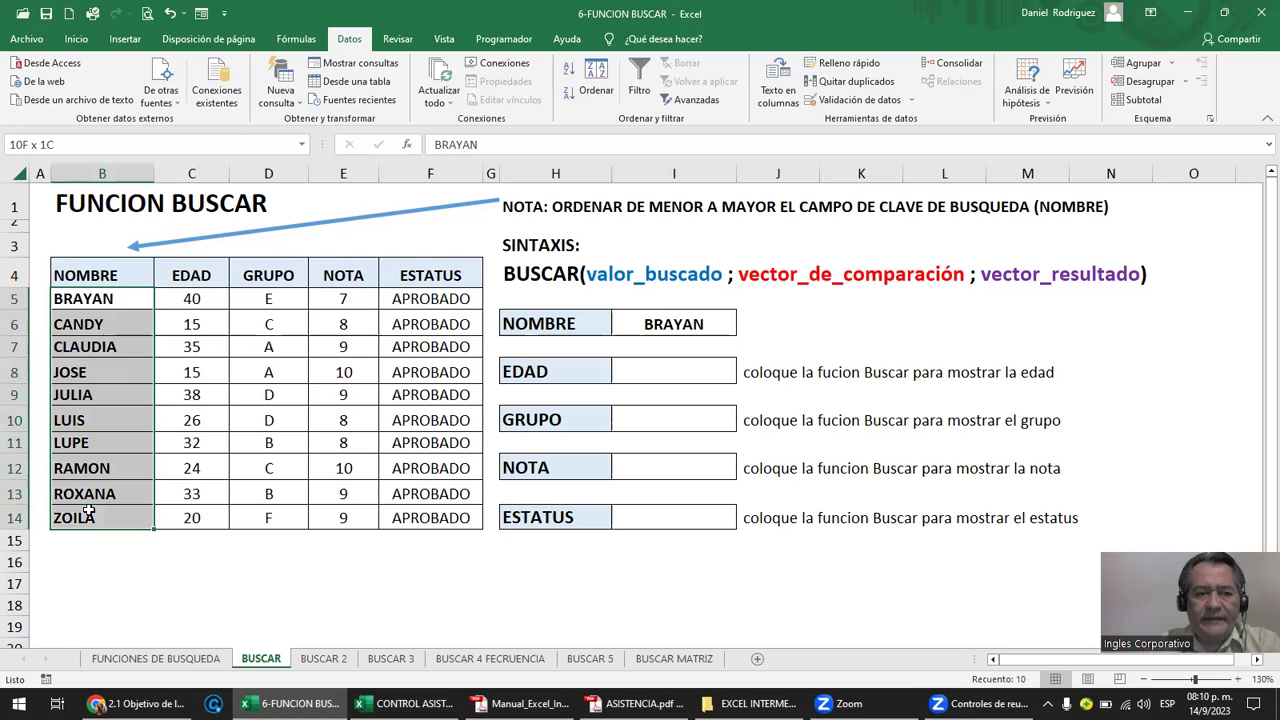
pyautogui.moveTo(85, 298); pyautogui.dragTo(97, 516)
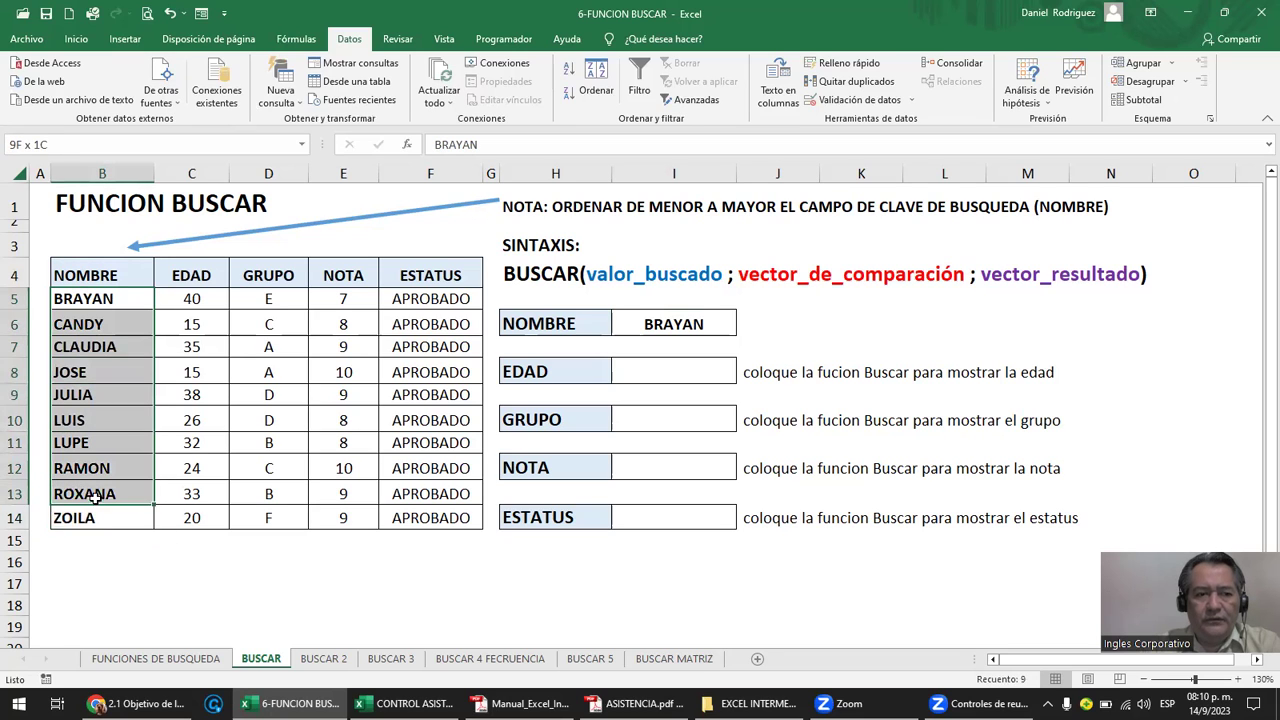
pyautogui.moveTo(105, 298); pyautogui.dragTo(110, 520)
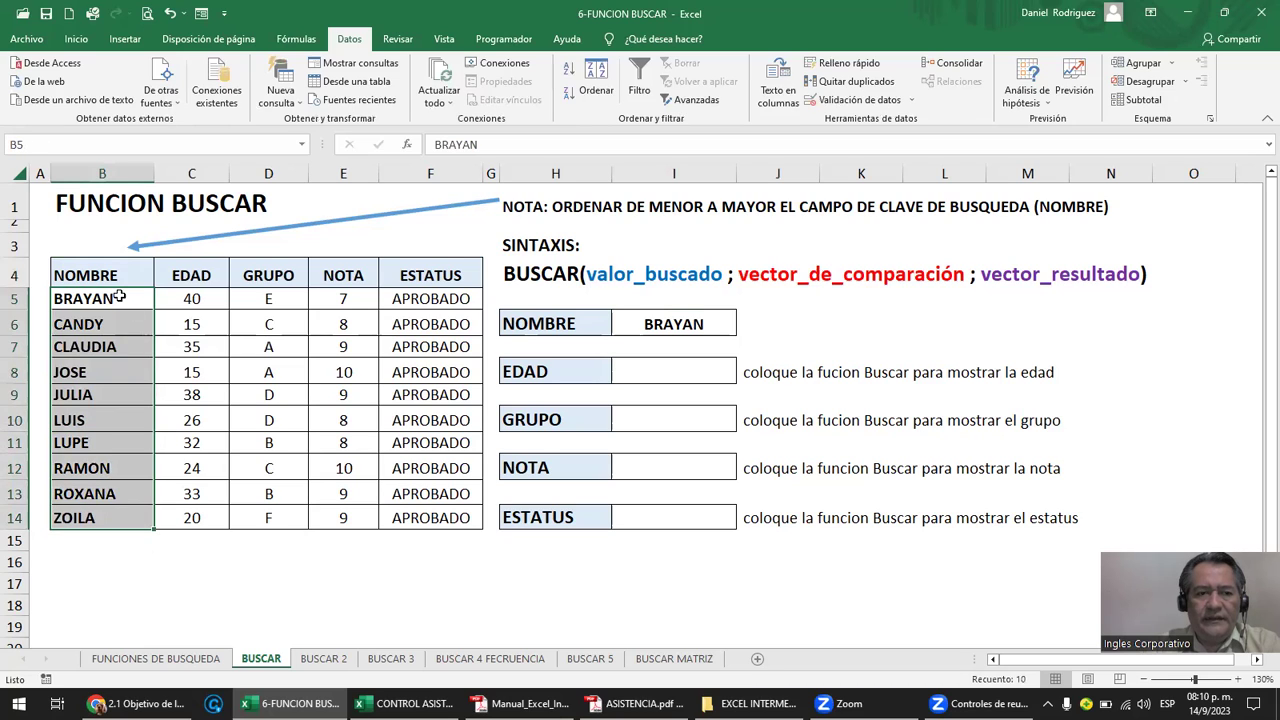
pyautogui.click(119, 298)
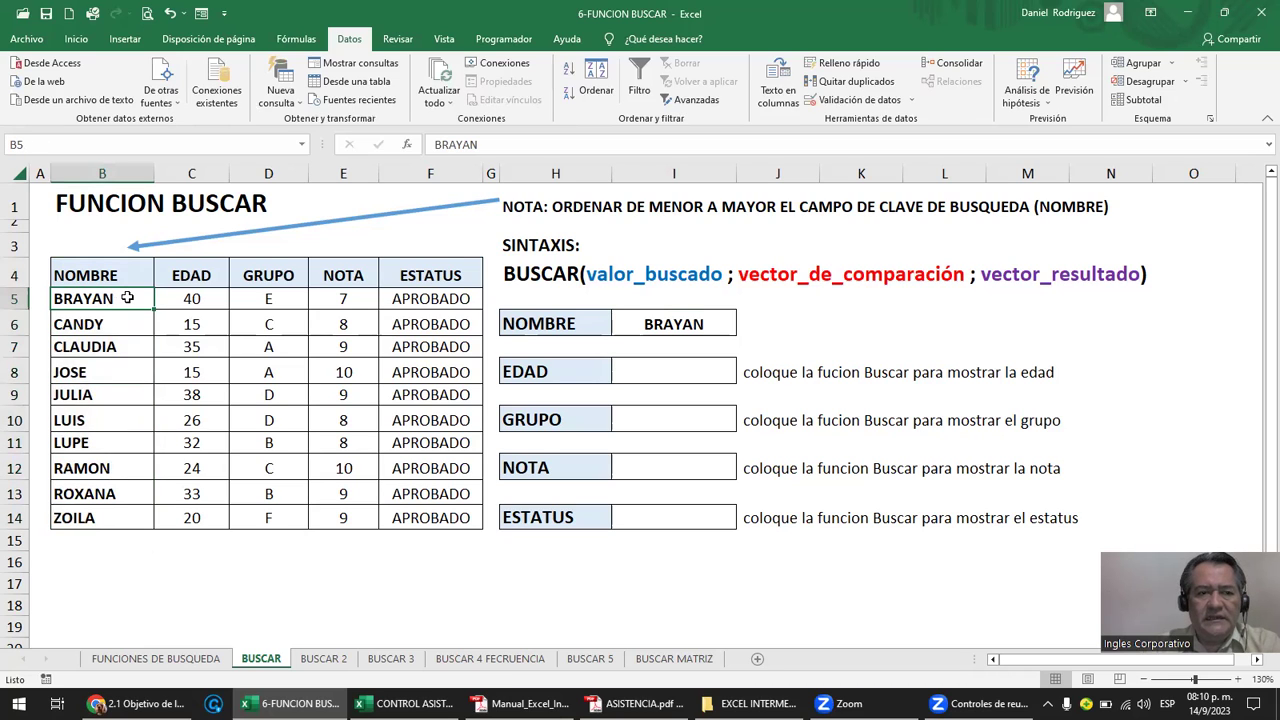
pyautogui.moveTo(117, 298); pyautogui.dragTo(104, 528)
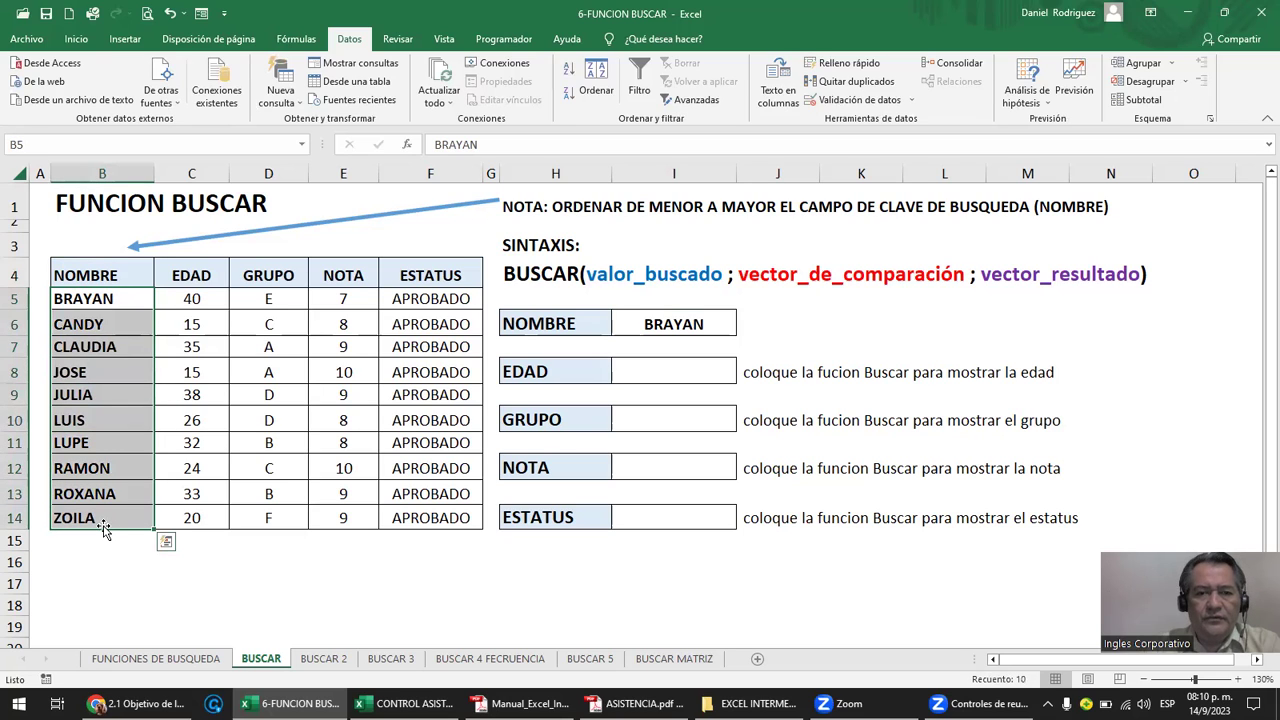
pyautogui.click(106, 325)
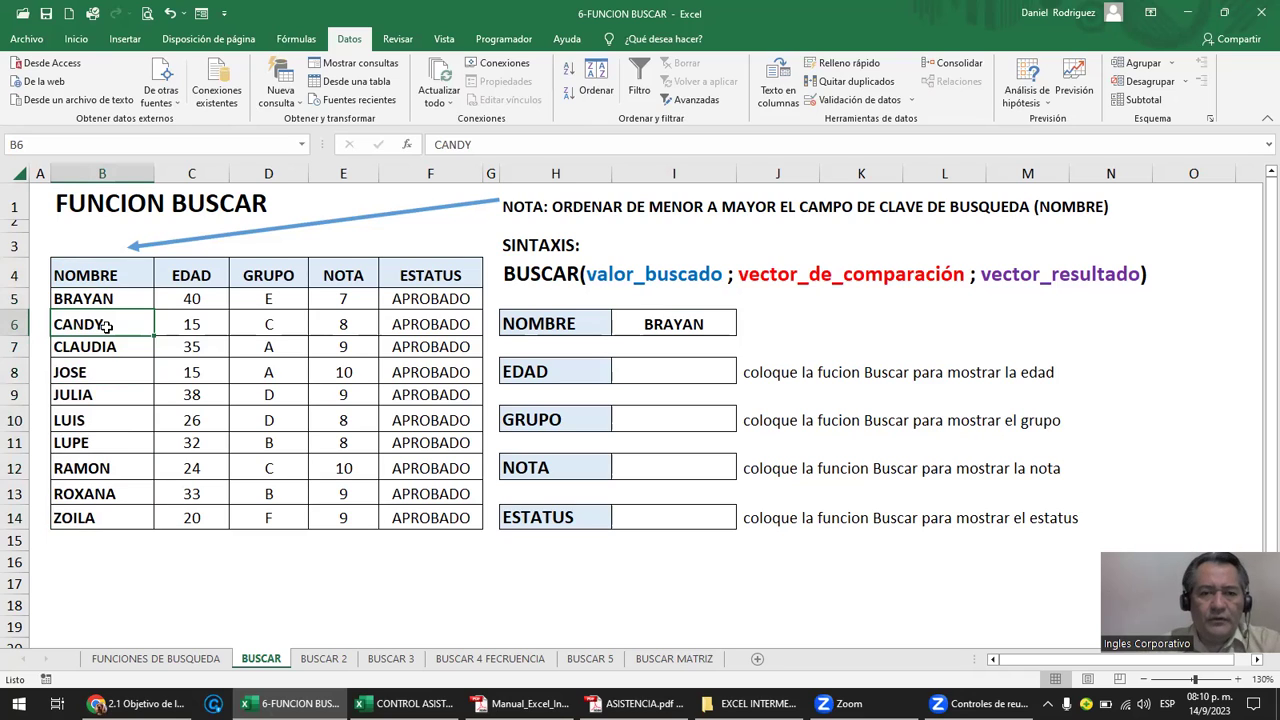
# Check I6's names dropdown, then delete BRAYAN from the NOMBRE lookup cell.
pyautogui.click(650, 325)
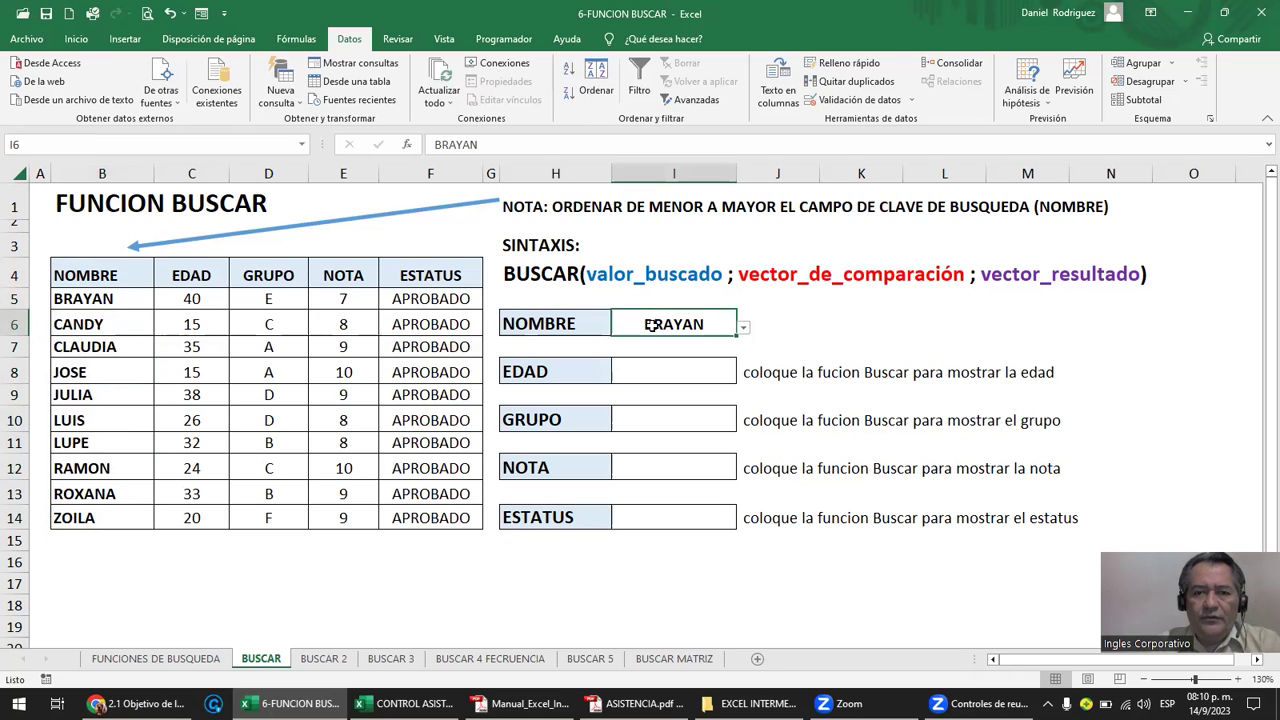
pyautogui.click(743, 330)
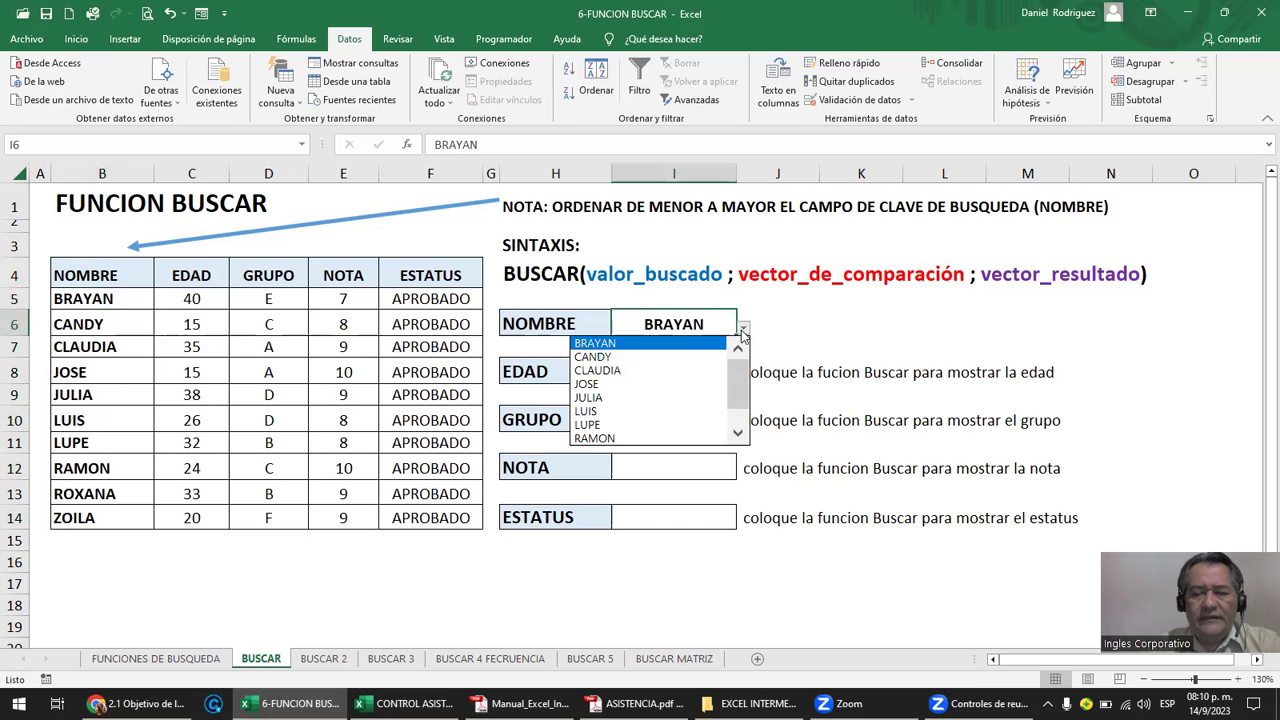
pyautogui.scroll(-2, 738, 380)
pyautogui.scroll(2, 738, 368)
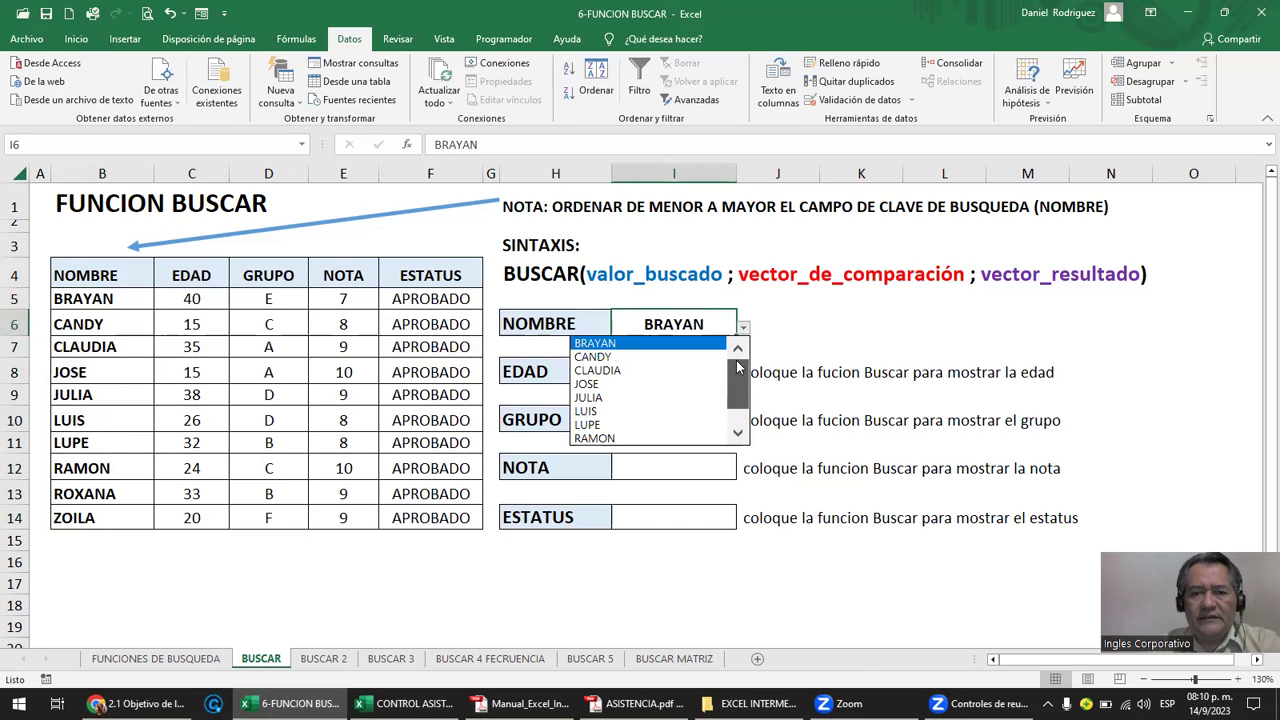
pyautogui.click(698, 326)
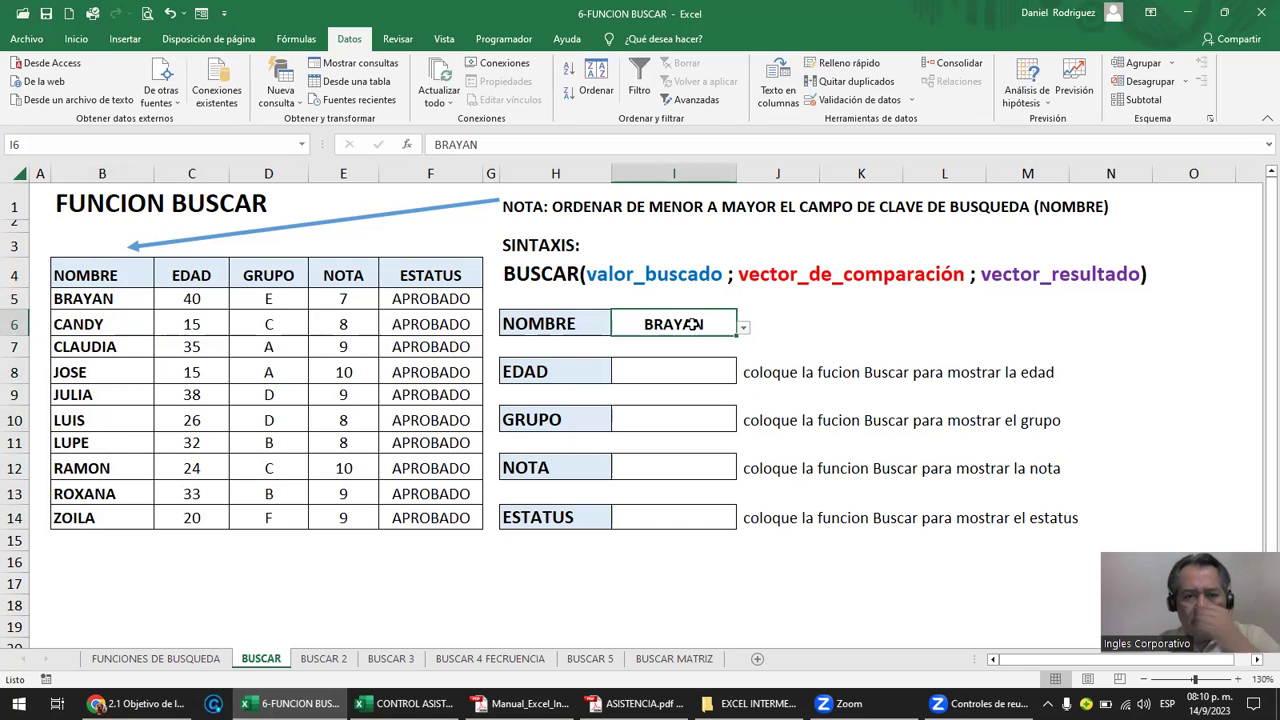
pyautogui.press('Delete')
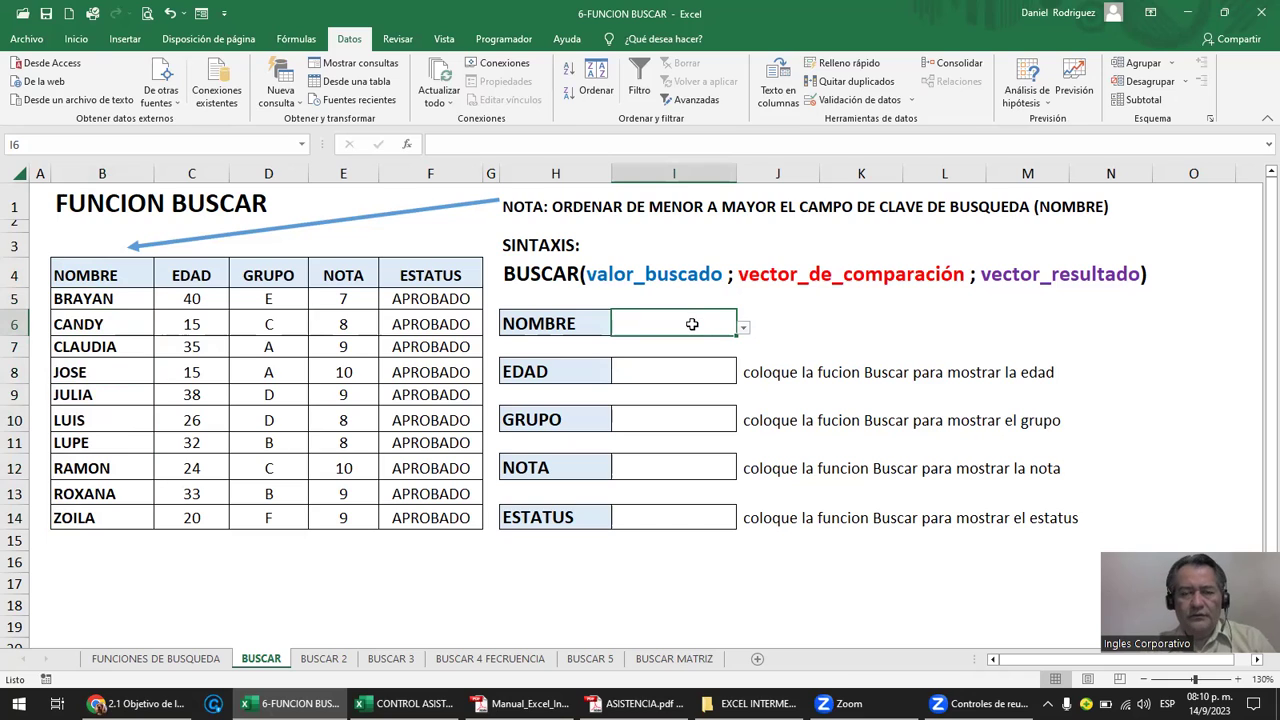
# Confirm I6's data validation is a List sourced from =$B$5:$B$14.
pyautogui.click(861, 326)
pyautogui.click(681, 328)
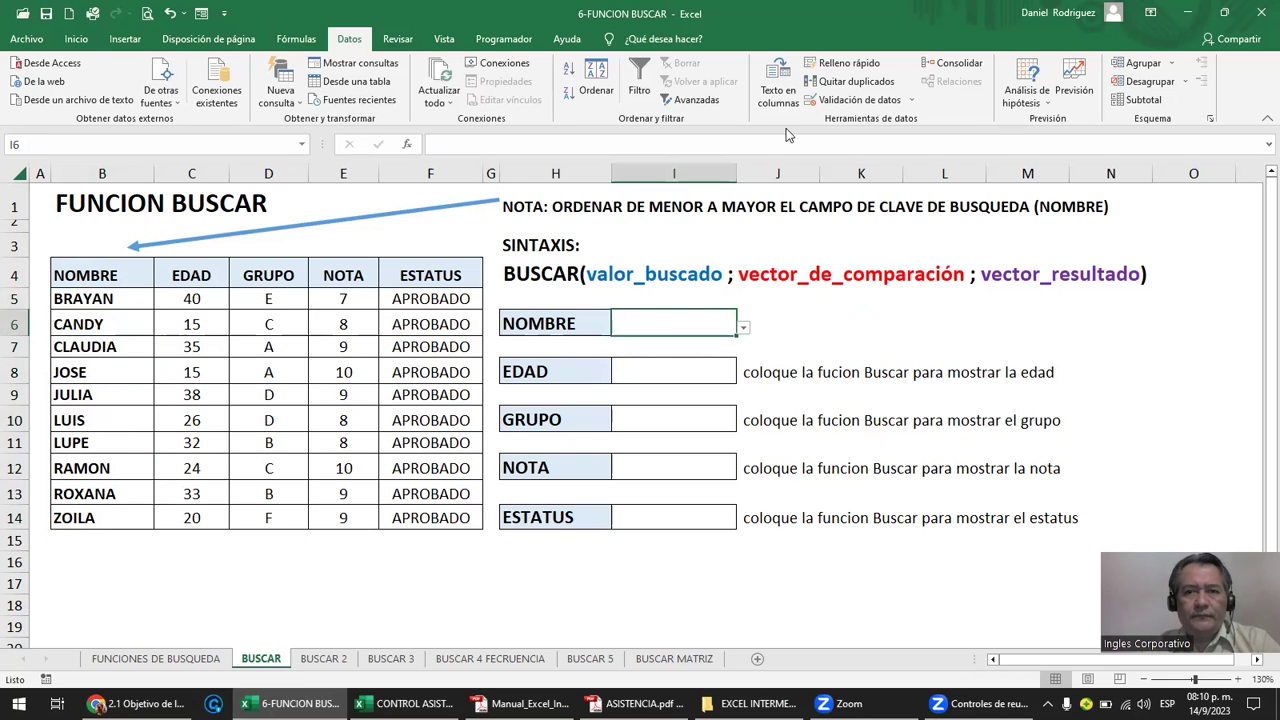
pyautogui.click(859, 100)
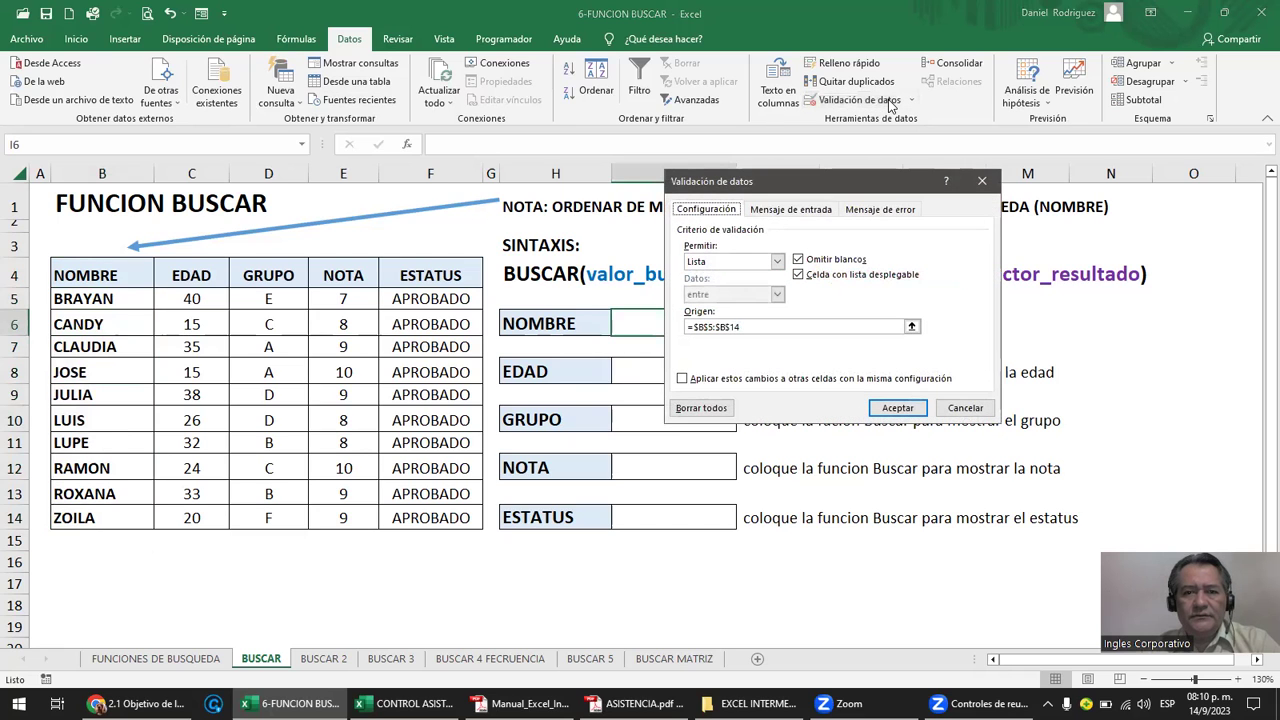
pyautogui.click(777, 261)
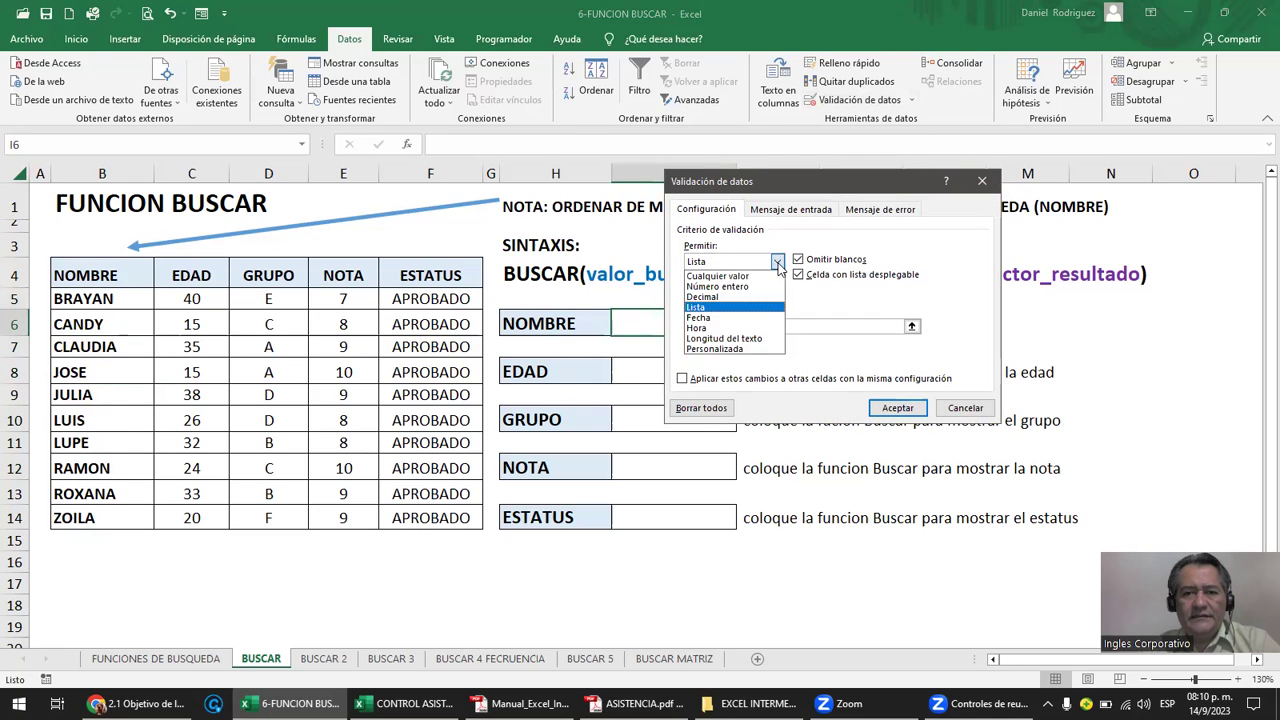
pyautogui.click(777, 261)
pyautogui.click(745, 328)
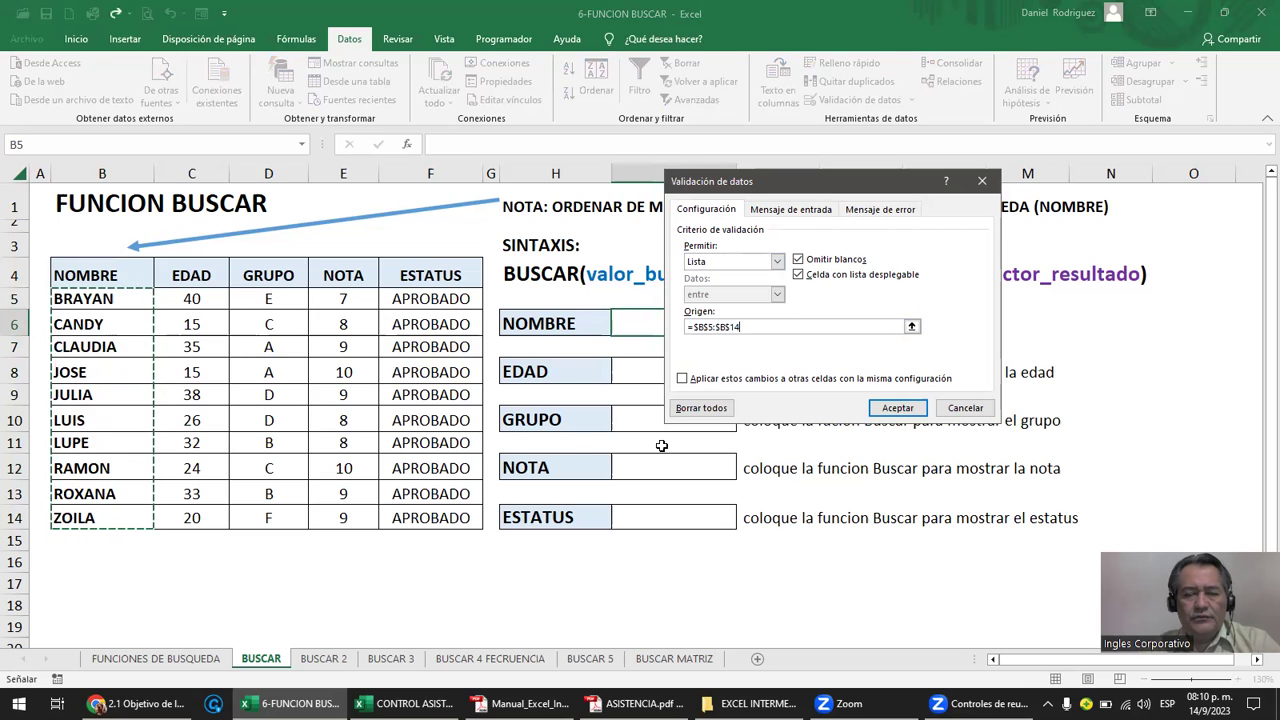
pyautogui.click(898, 410)
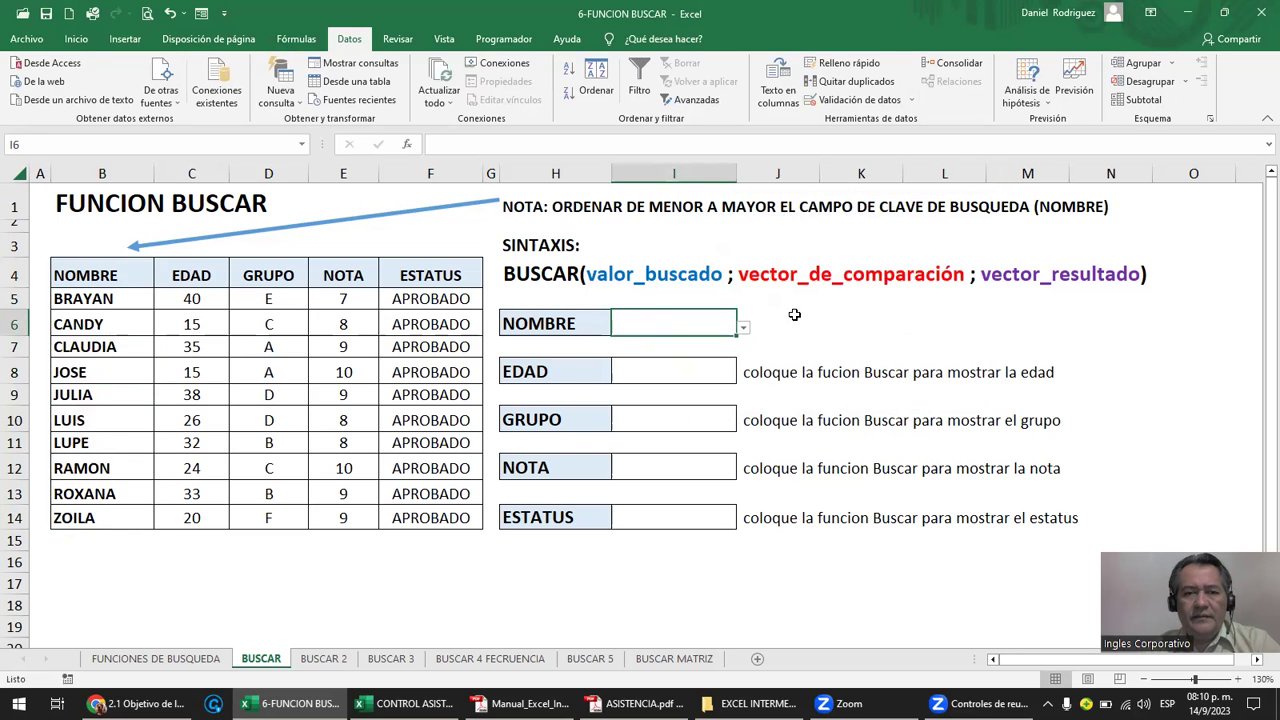
# Pick CANDY from the NOMBRE lookup cell's names dropdown.
pyautogui.click(794, 315)
pyautogui.click(698, 324)
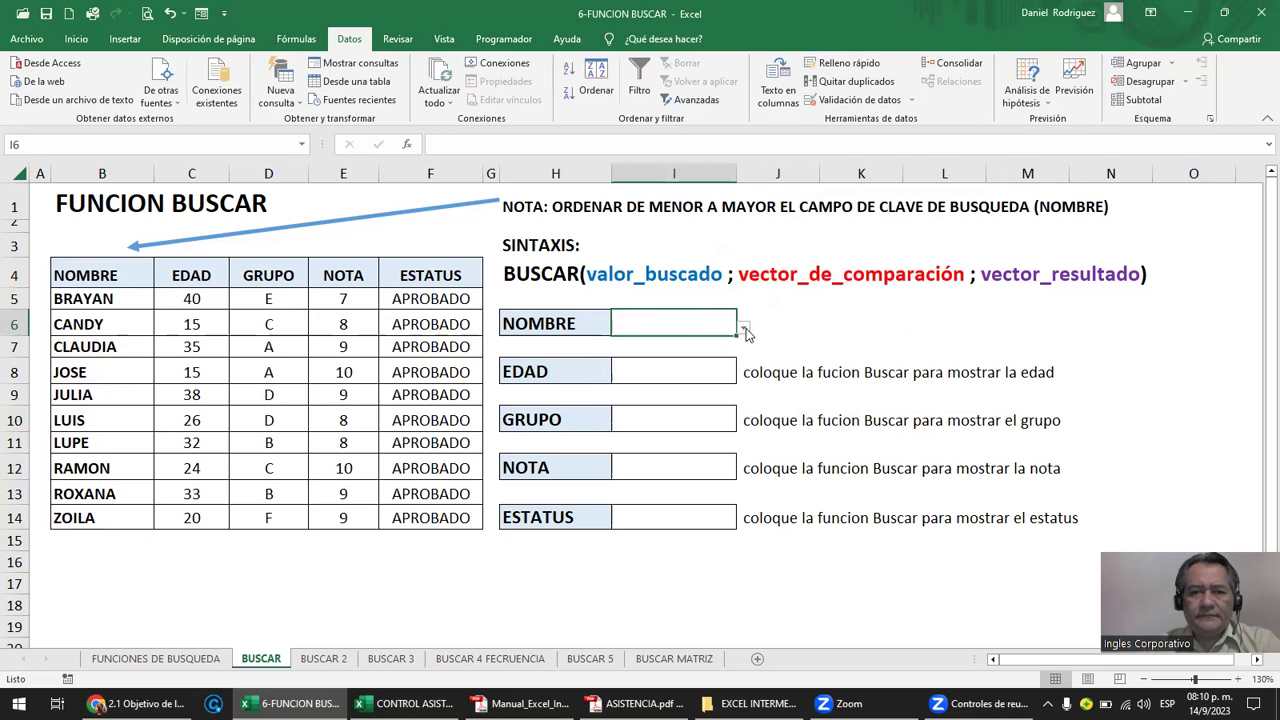
pyautogui.click(744, 331)
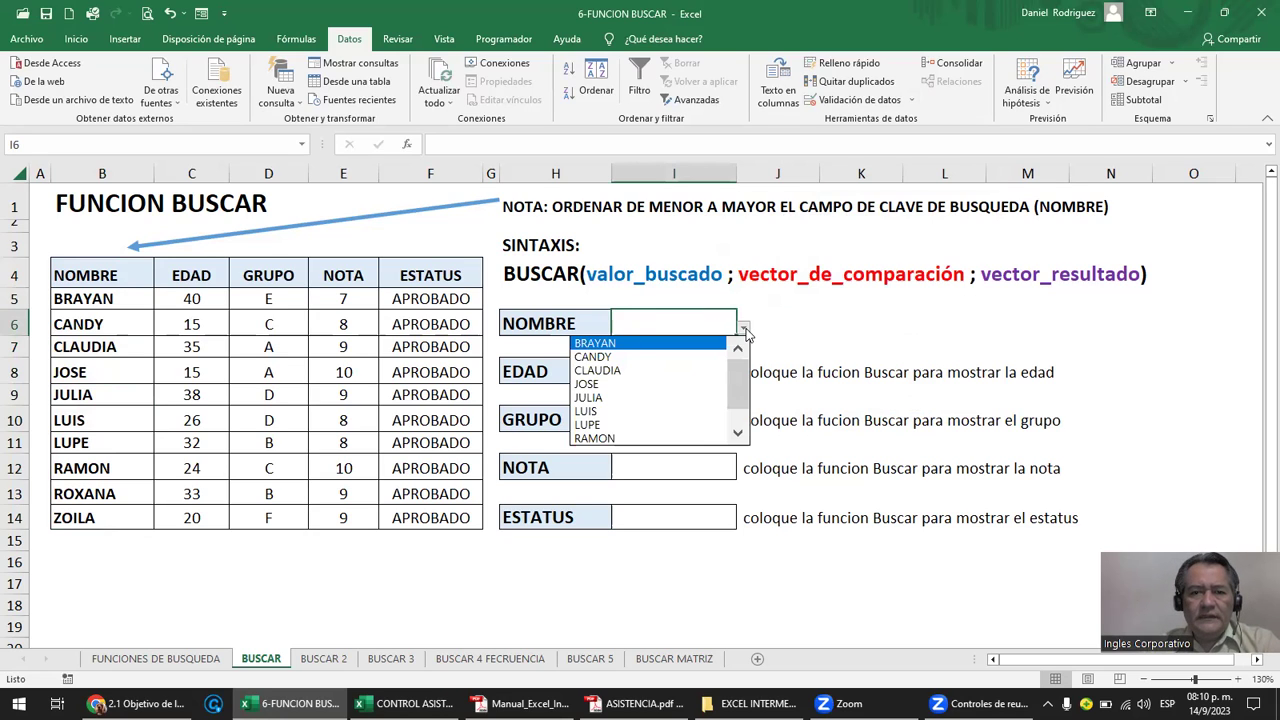
pyautogui.click(647, 358)
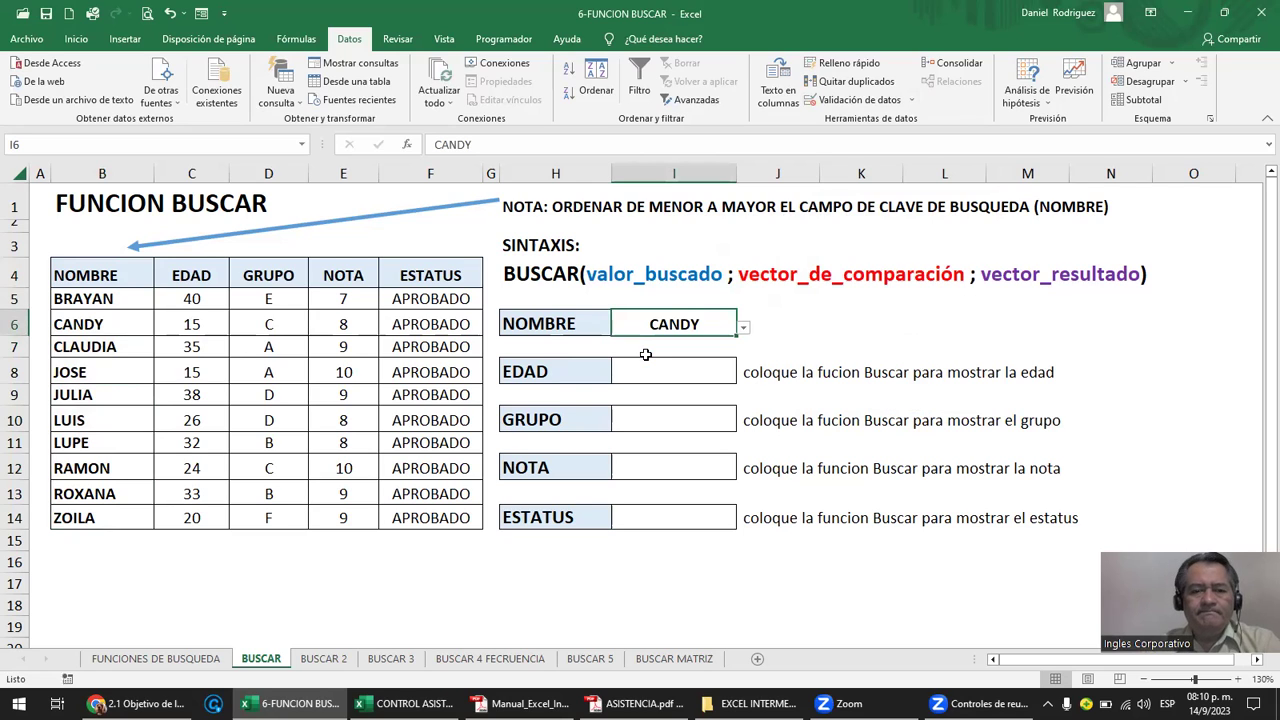
pyautogui.click(651, 370)
pyautogui.click(677, 337)
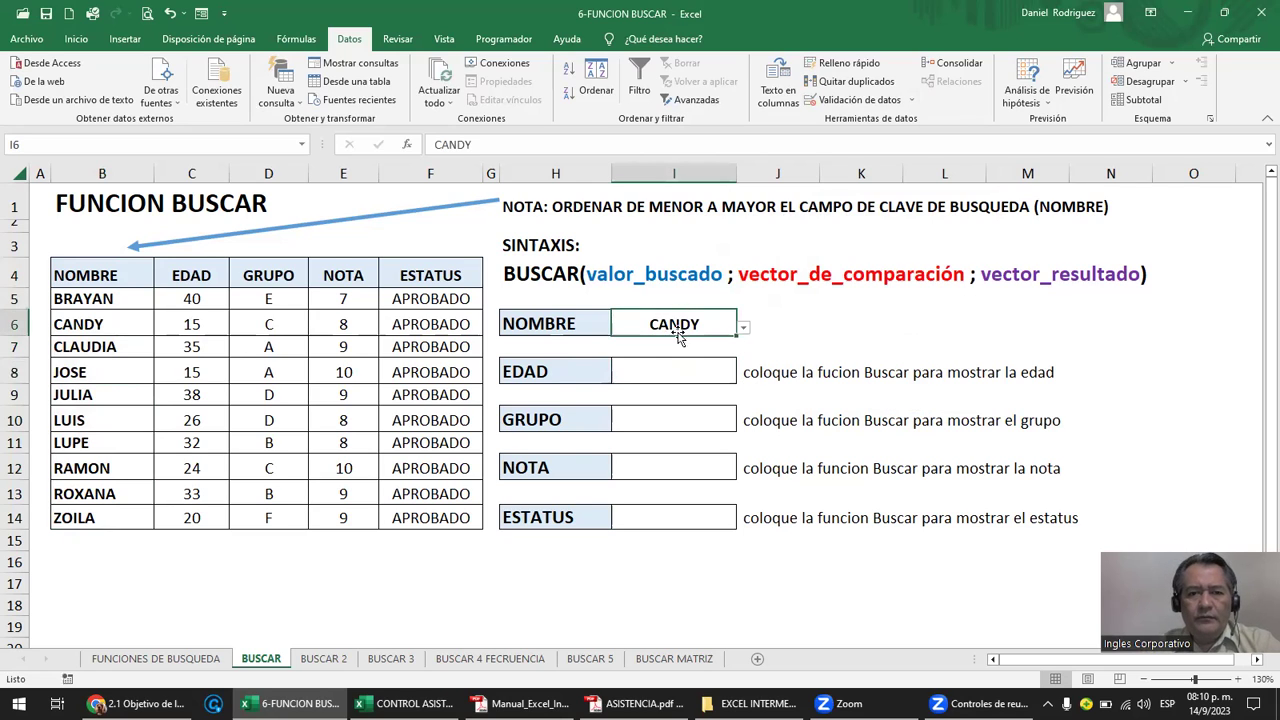
pyautogui.click(576, 372)
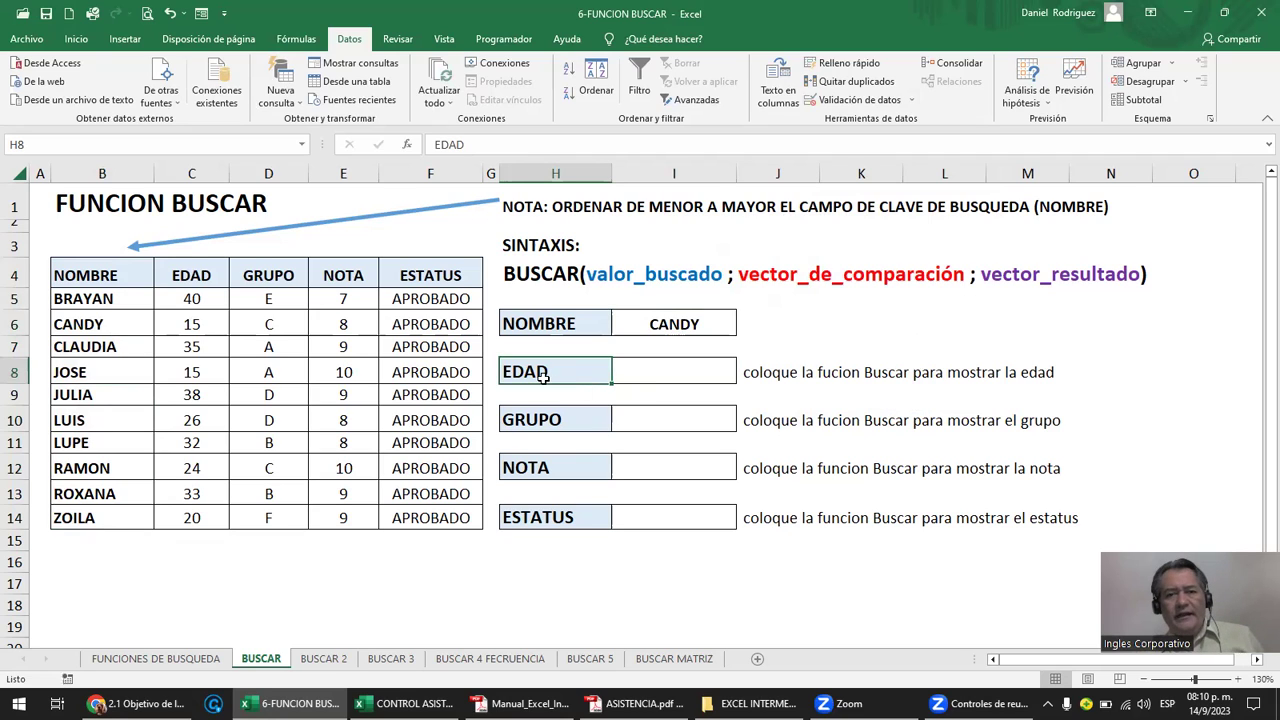
# Enter =BUSCAR(I6;B5:B14;C5:C14) in I8 to return CANDY's age of 15.
pyautogui.click(647, 373)
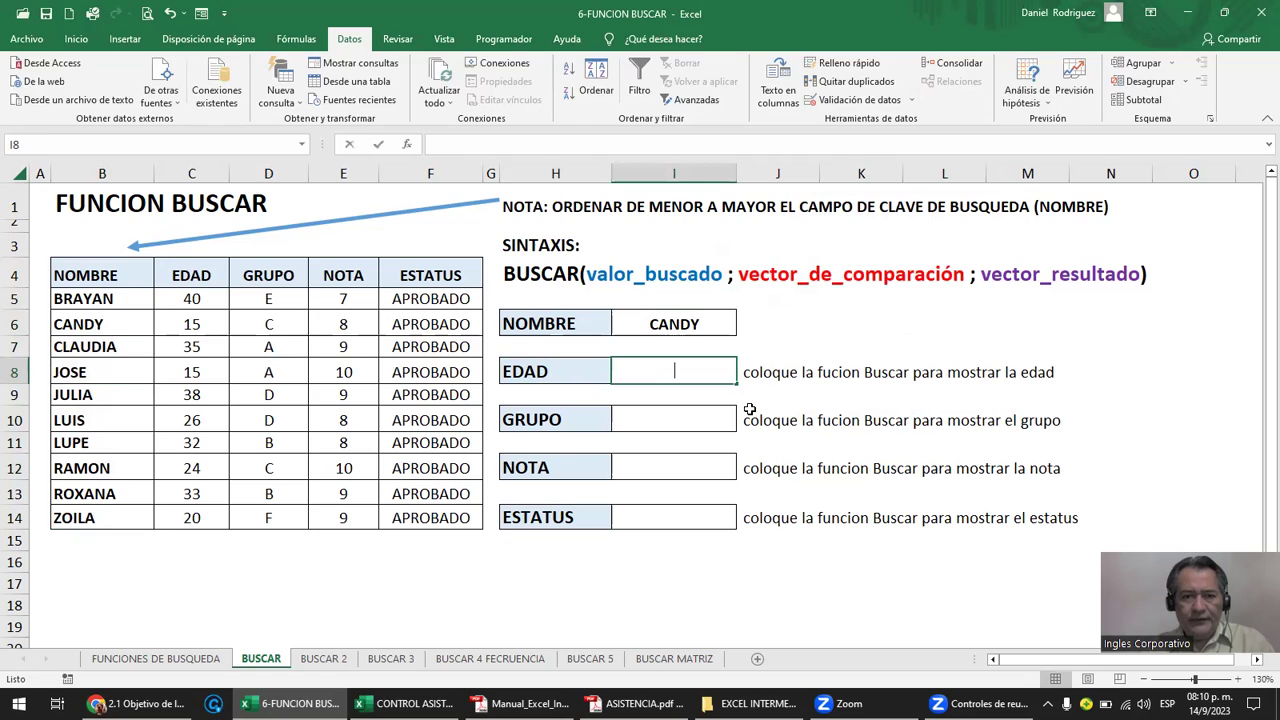
pyautogui.write('=BUSCAR')
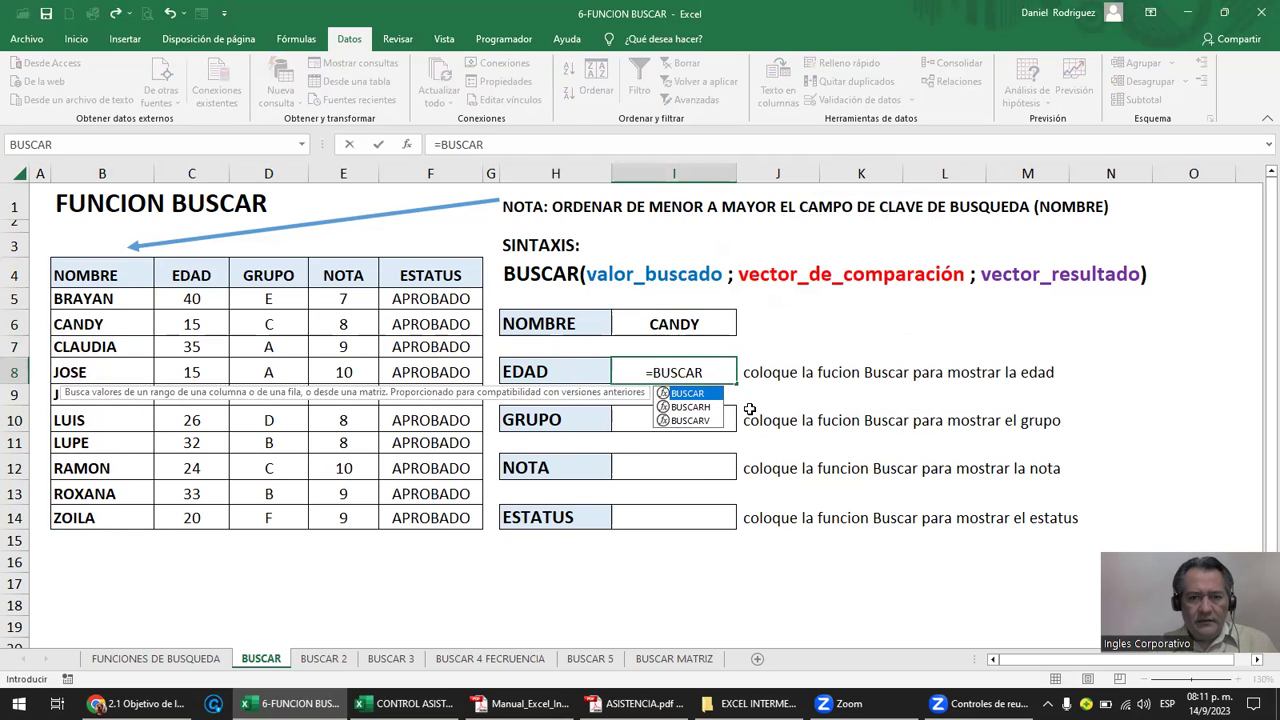
pyautogui.write('(')
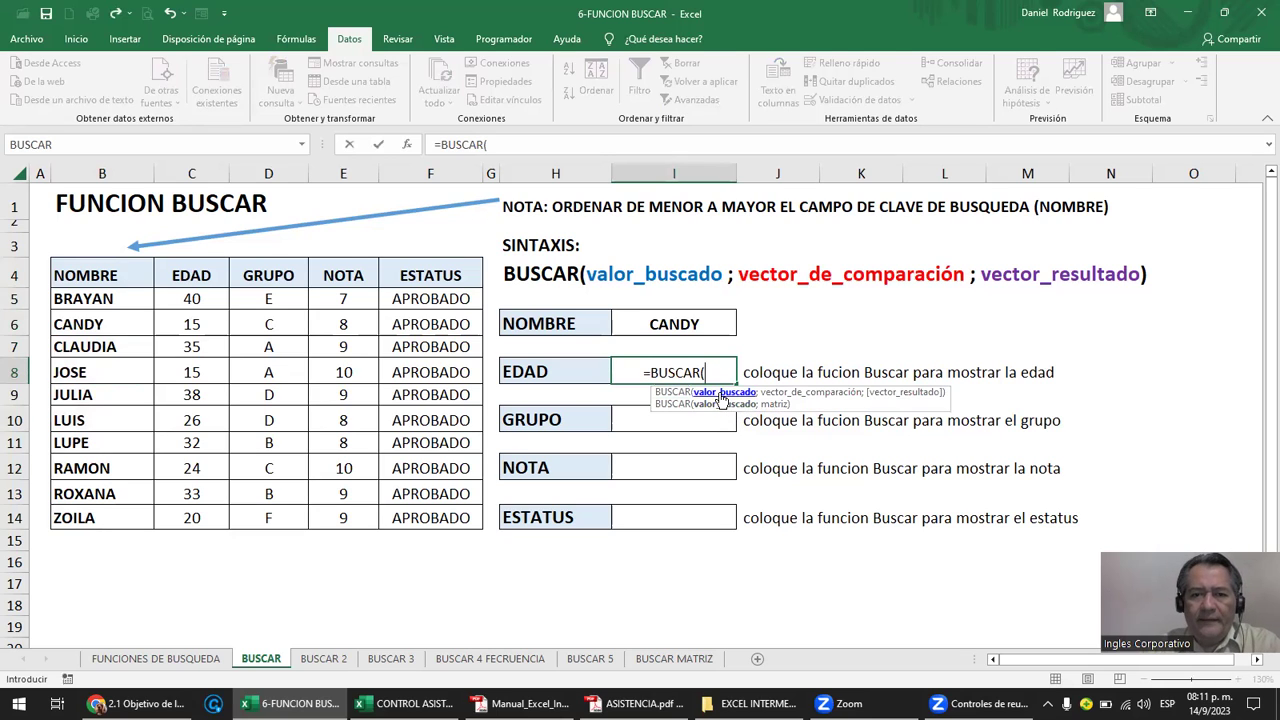
pyautogui.click(677, 327)
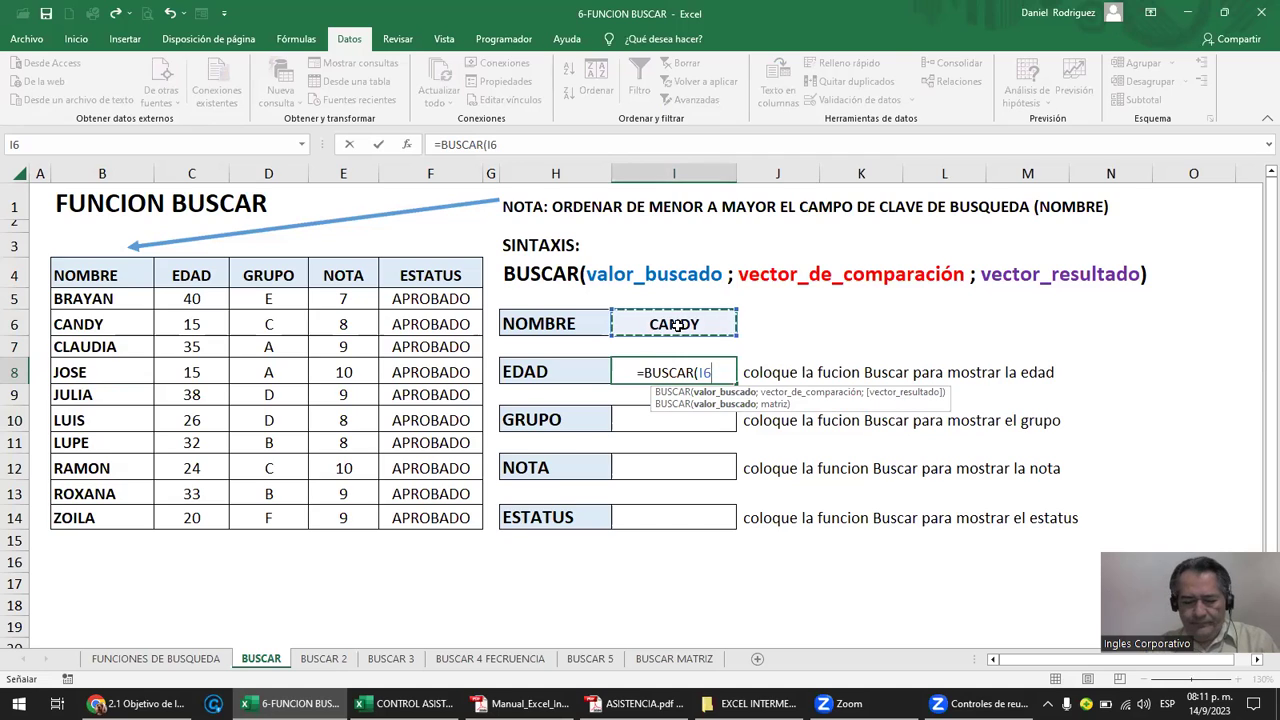
pyautogui.write(';')
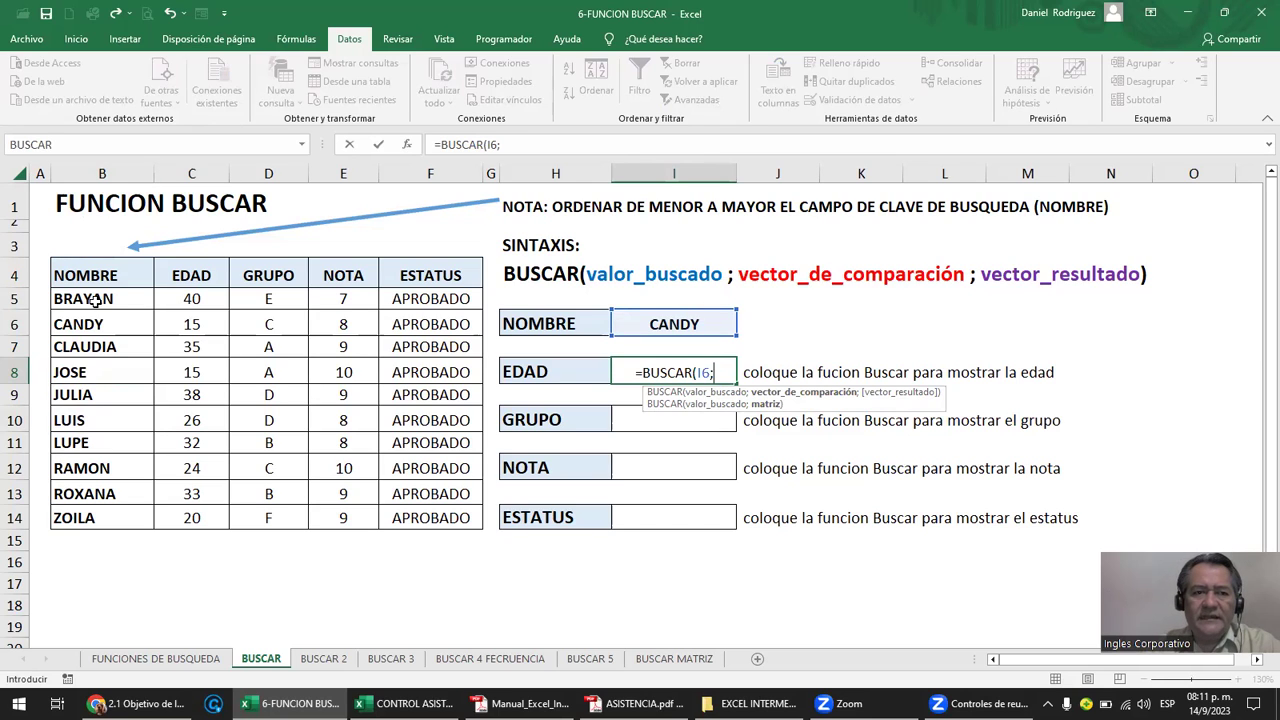
pyautogui.moveTo(85, 297); pyautogui.dragTo(92, 517)
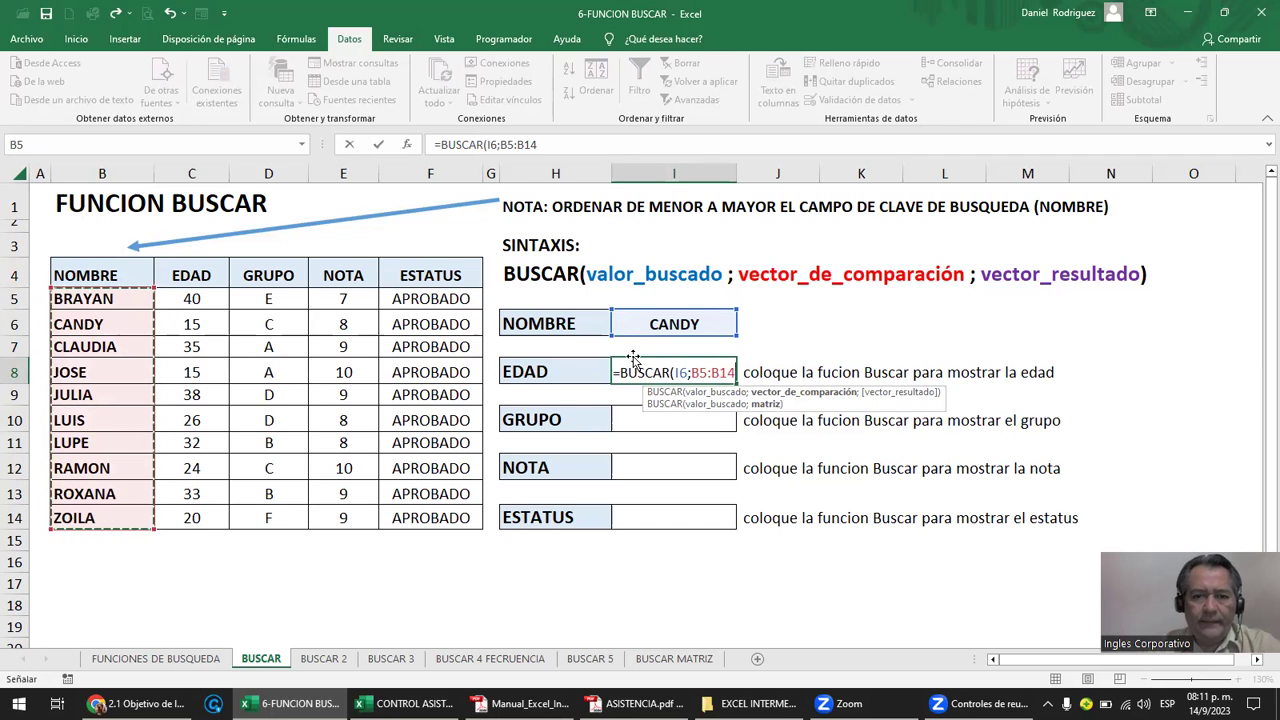
pyautogui.write(';')
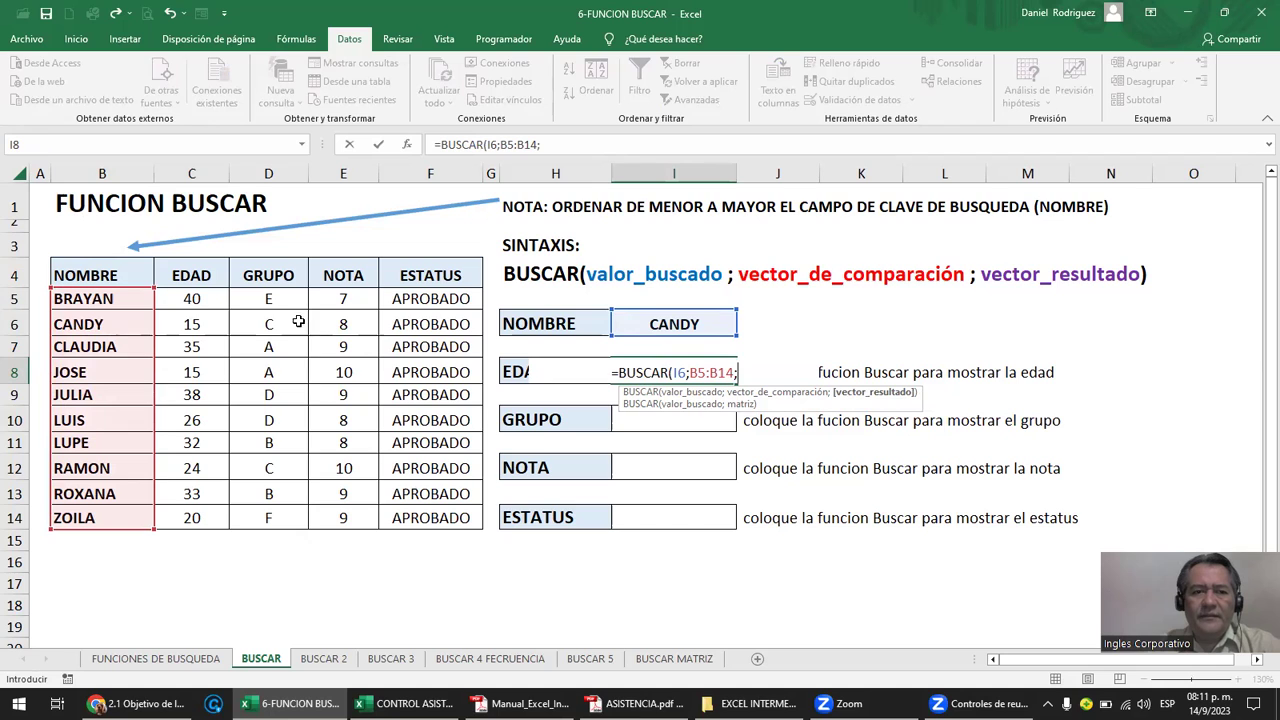
pyautogui.moveTo(192, 298); pyautogui.dragTo(189, 517)
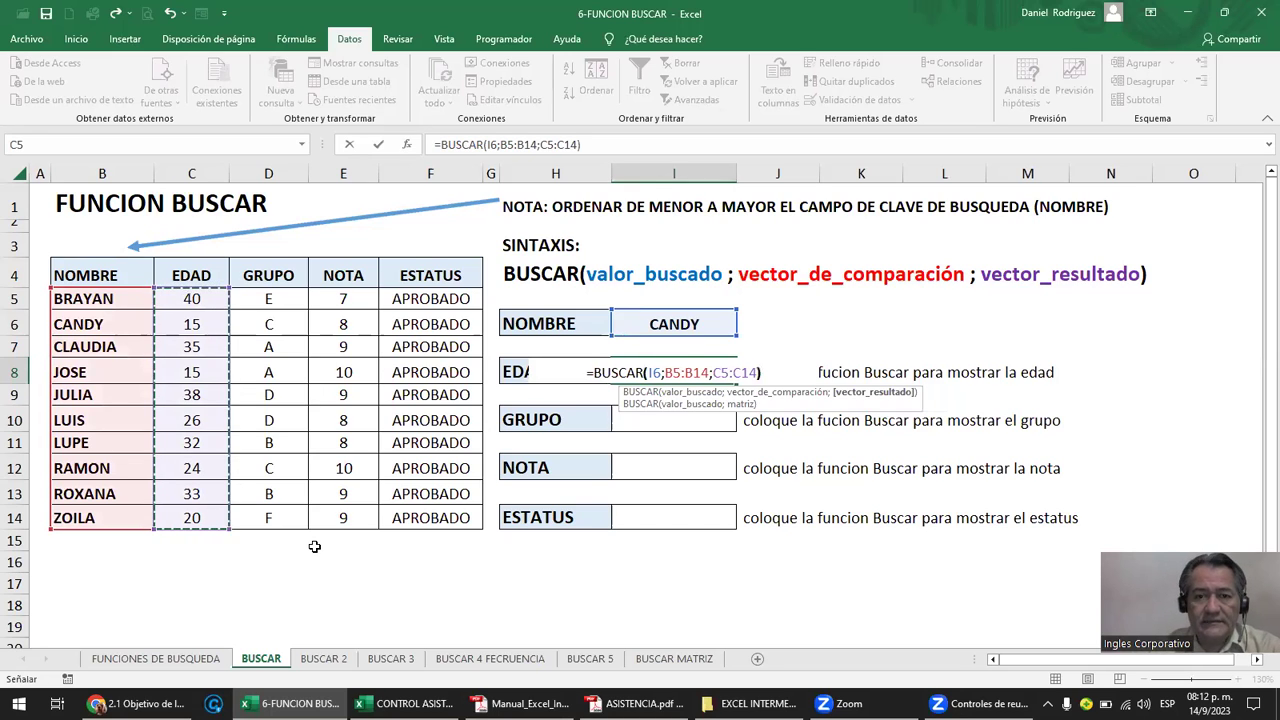
pyautogui.press('Return')
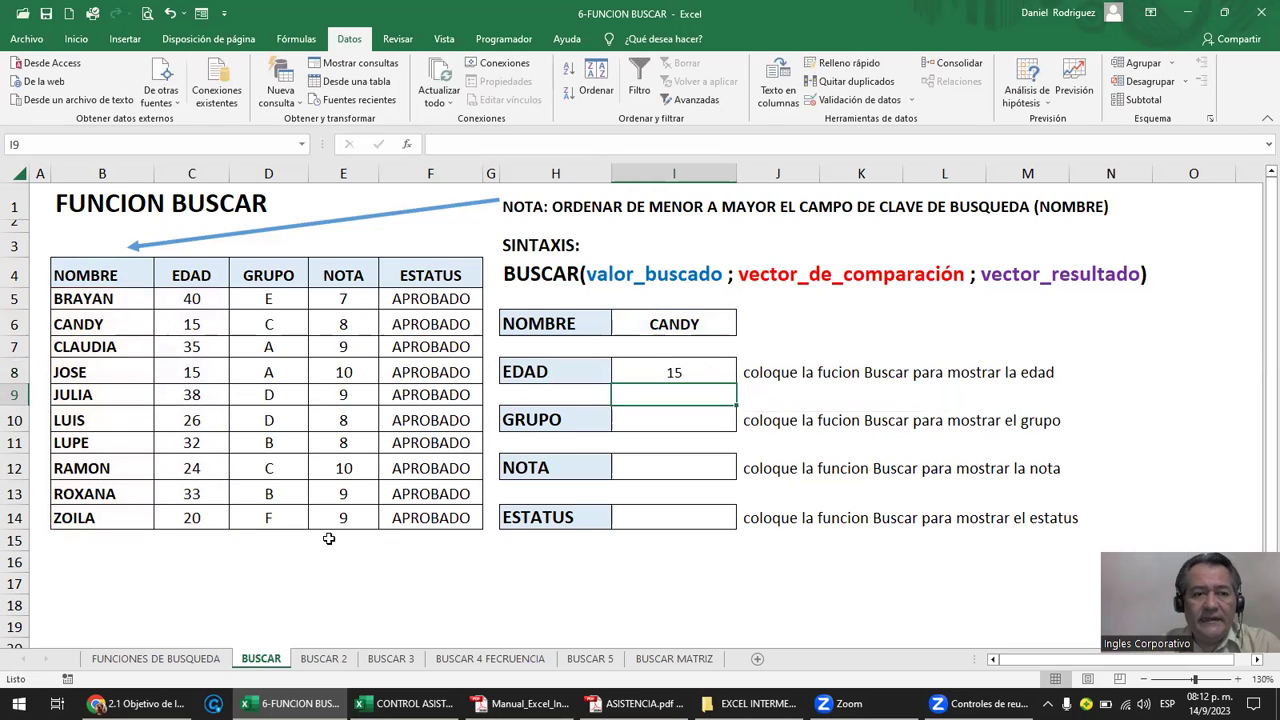
pyautogui.click(667, 370)
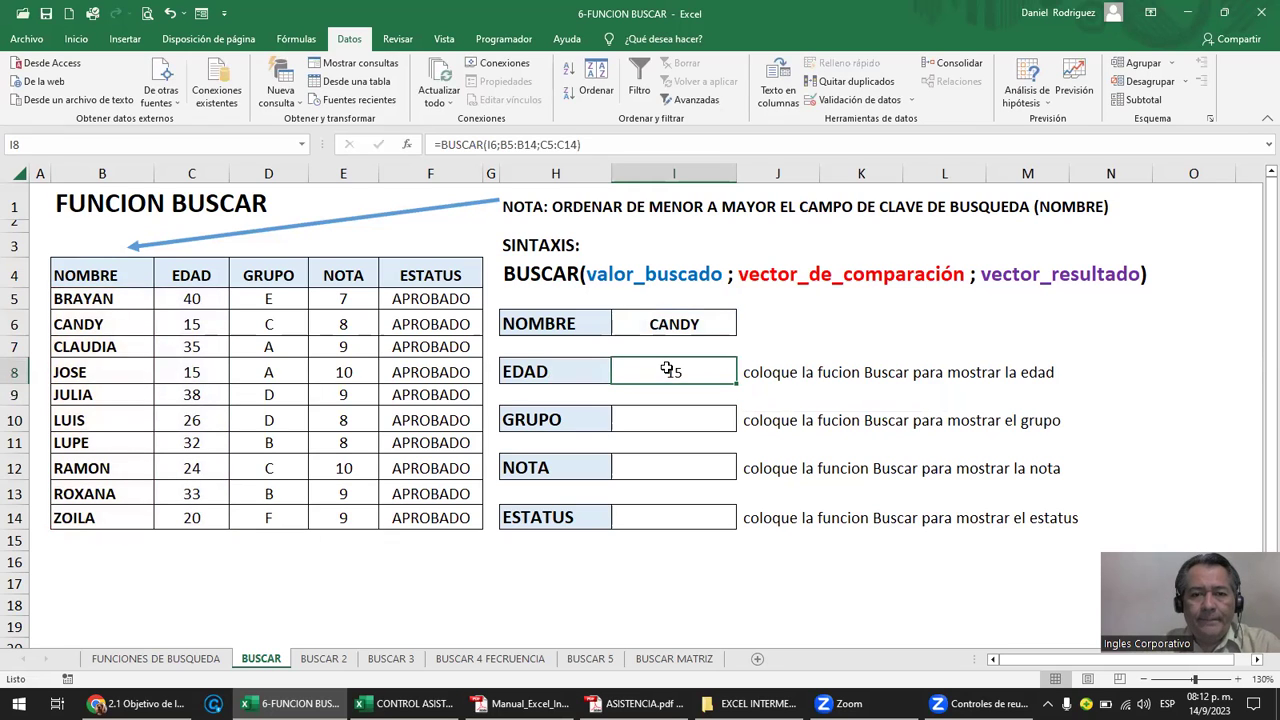
pyautogui.doubleClick(667, 370)
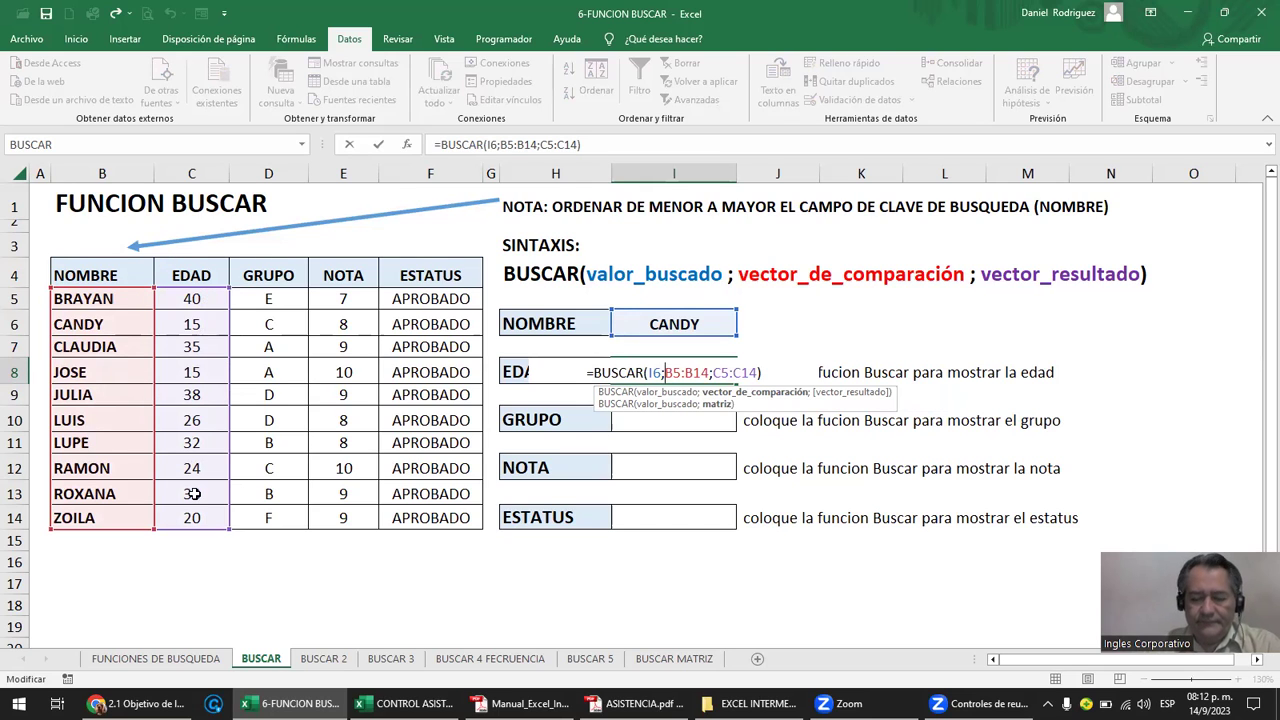
pyautogui.press('Return')
pyautogui.click(664, 520)
pyautogui.write('=BUS')
# Enter =BUSCAR(I6;B5:B14;F5:F14) in I14 so ESTATUS shows APROBADO for CANDY.
pyautogui.press('Tab')
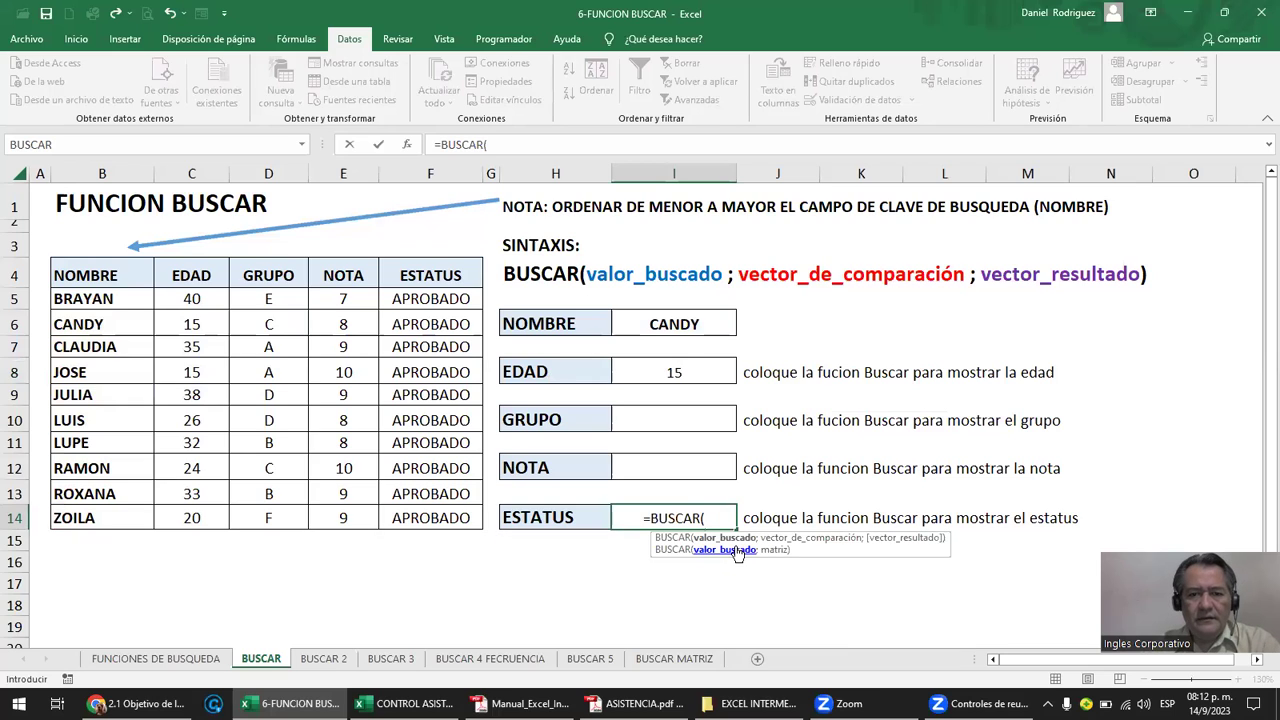
pyautogui.click(695, 324)
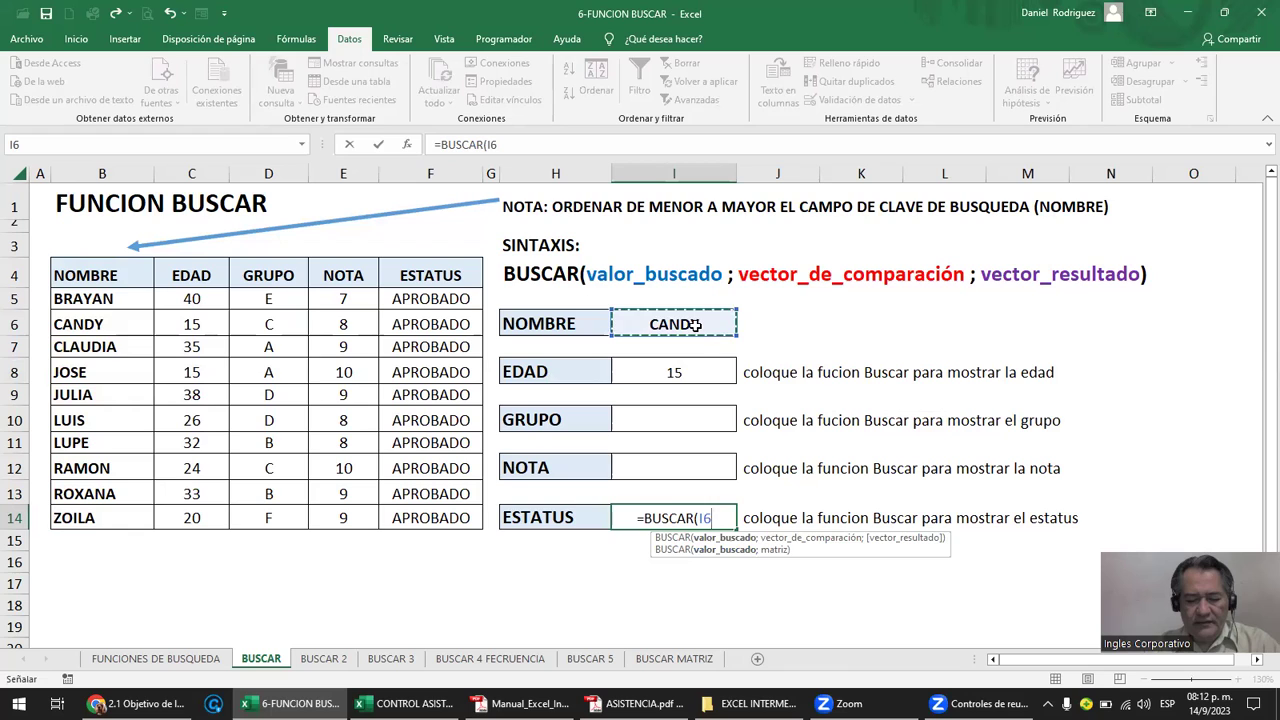
pyautogui.write(';')
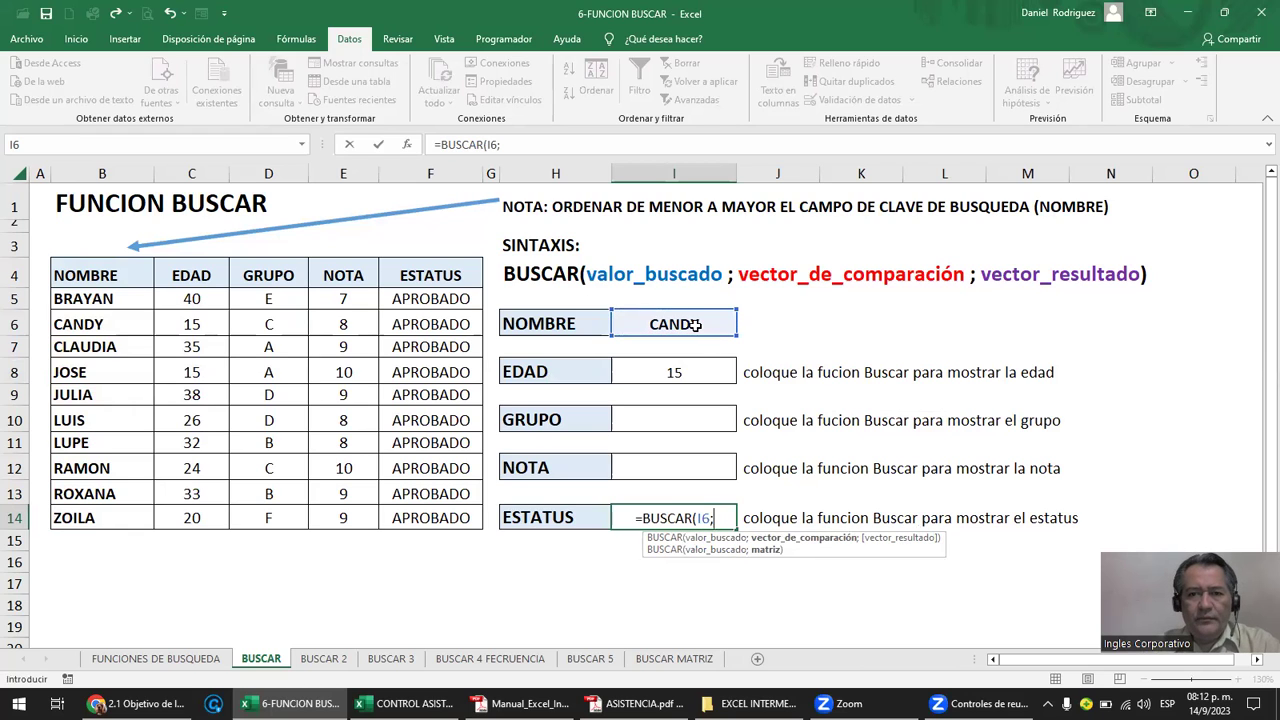
pyautogui.moveTo(88, 299); pyautogui.dragTo(103, 518)
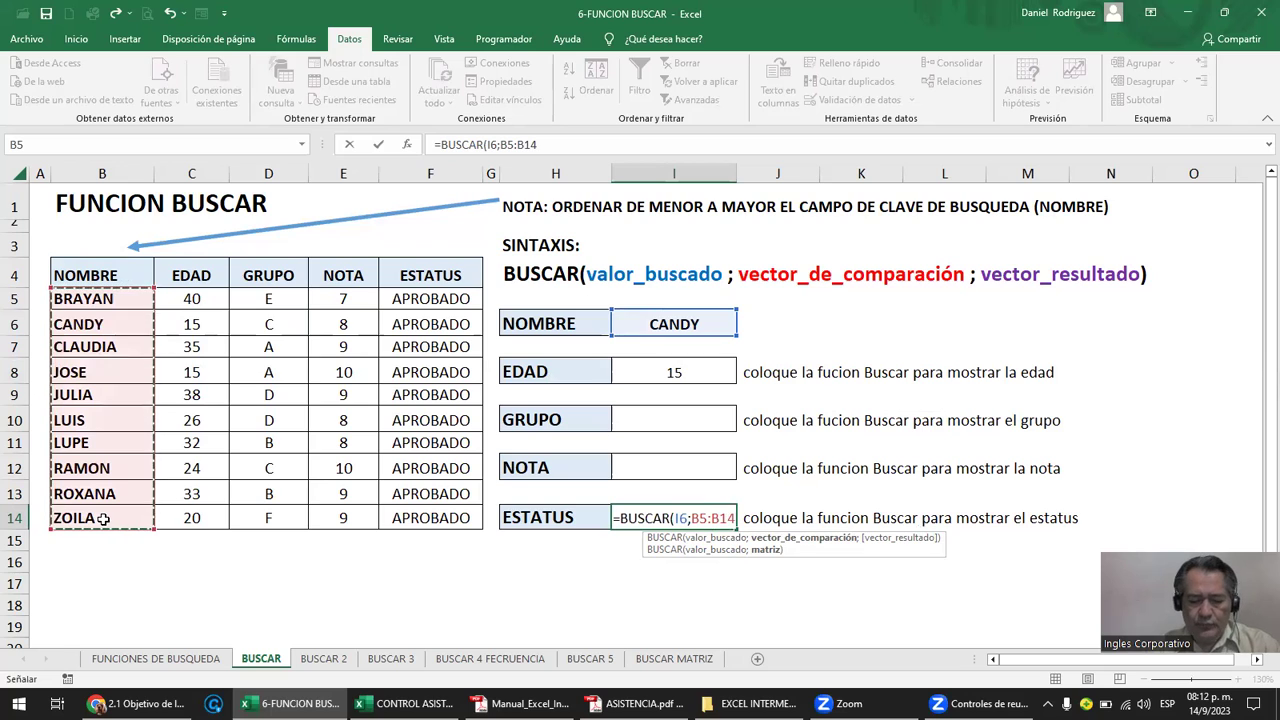
pyautogui.write(';')
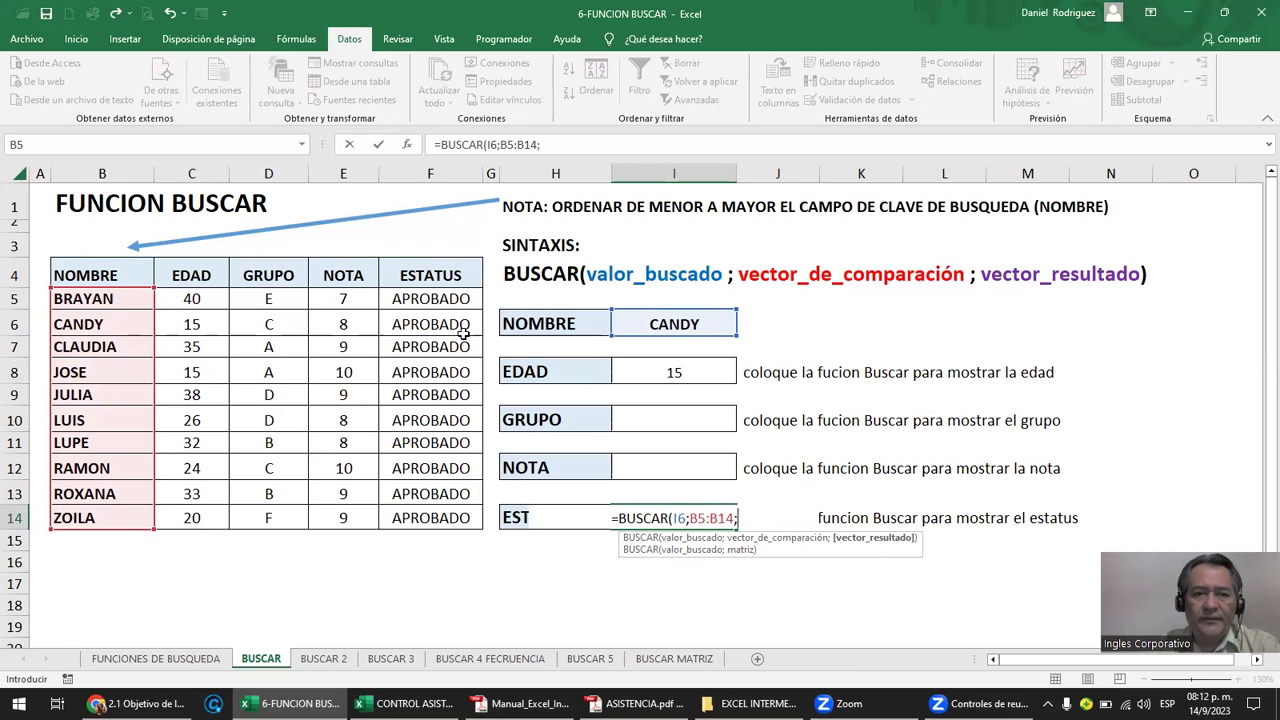
pyautogui.click(451, 298)
pyautogui.moveTo(459, 374); pyautogui.dragTo(457, 515)
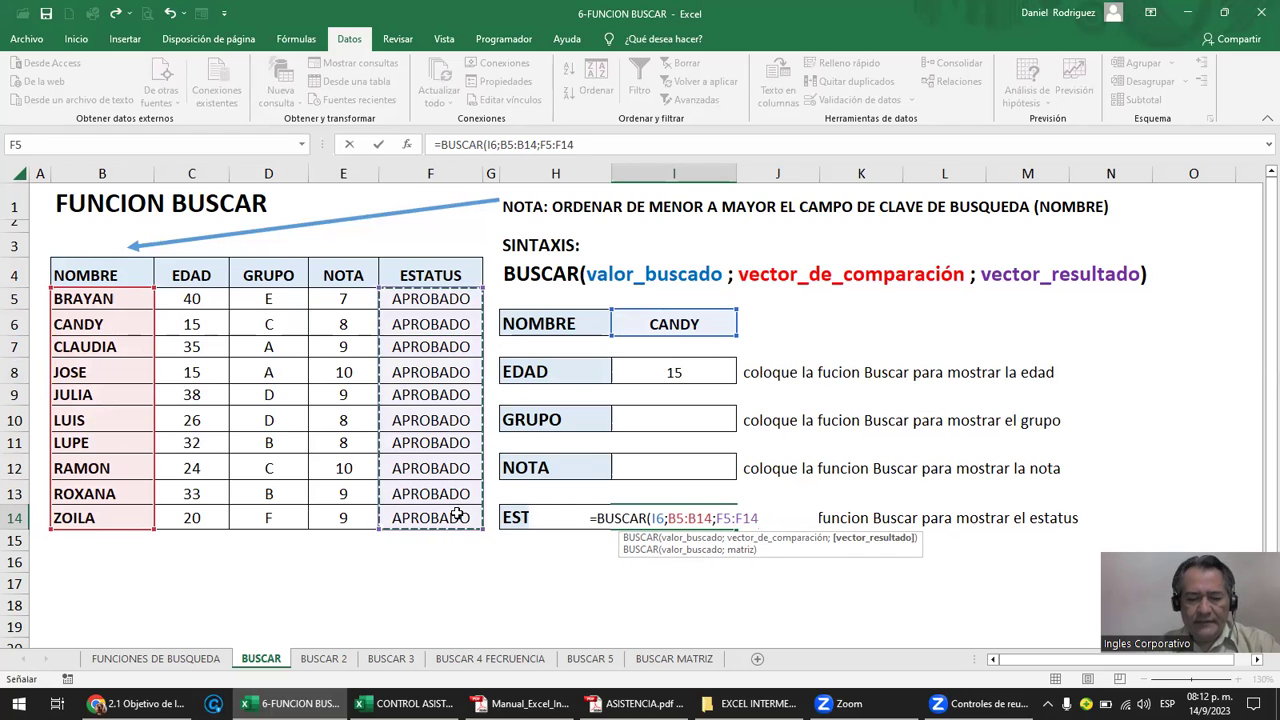
pyautogui.write(')')
pyautogui.press('Return')
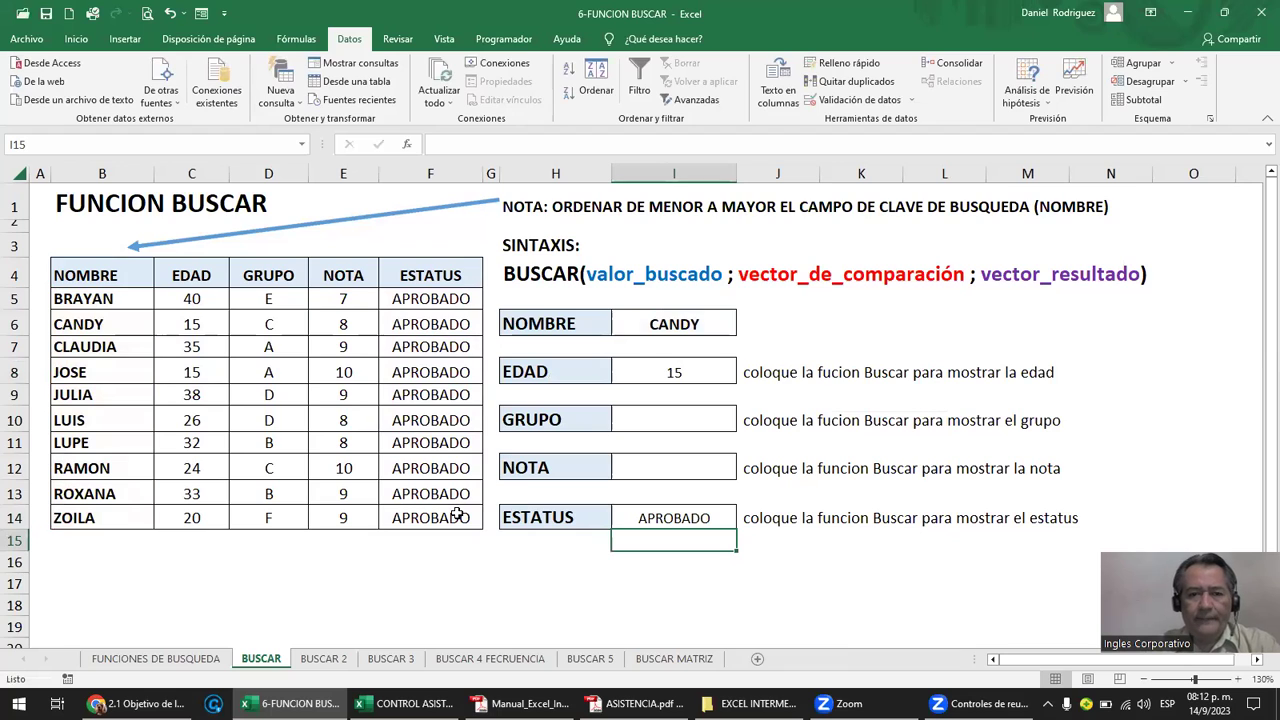
# Enter =BUSCAR(I6;B5:B14;D5:D14) in I10 so GRUPO shows C for CANDY.
pyautogui.click(651, 420)
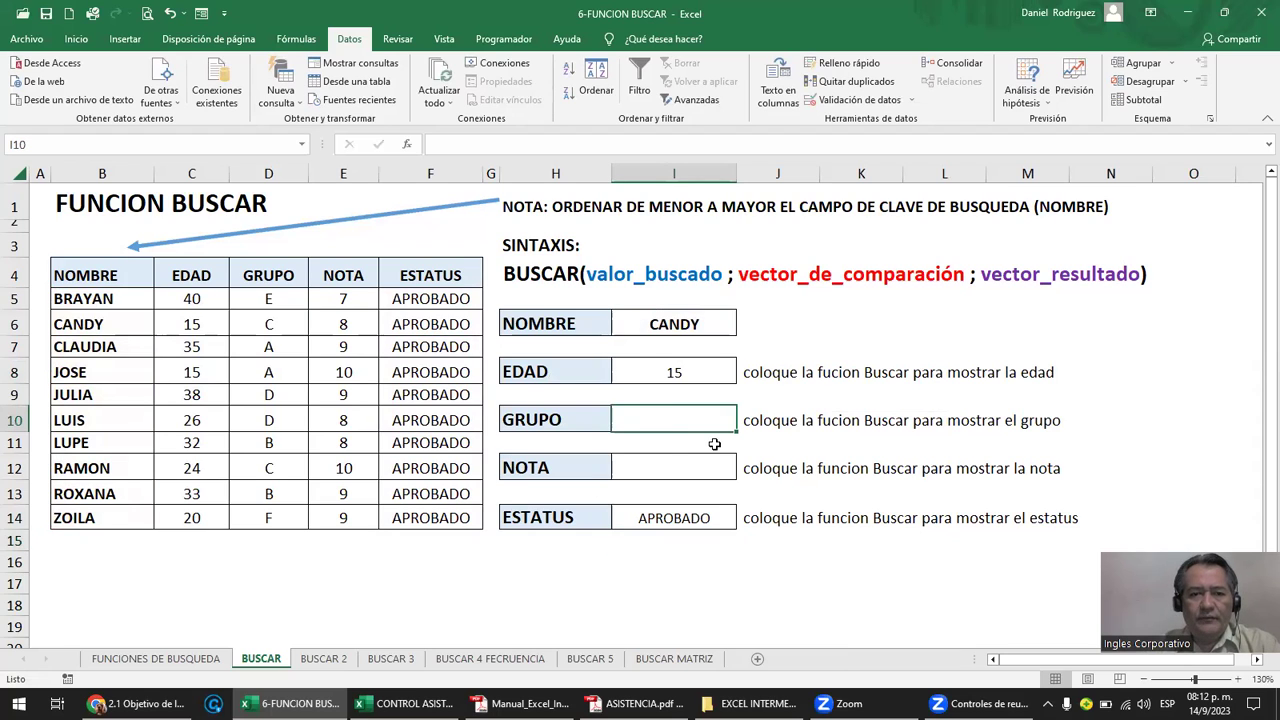
pyautogui.write('=BUSCAR(')
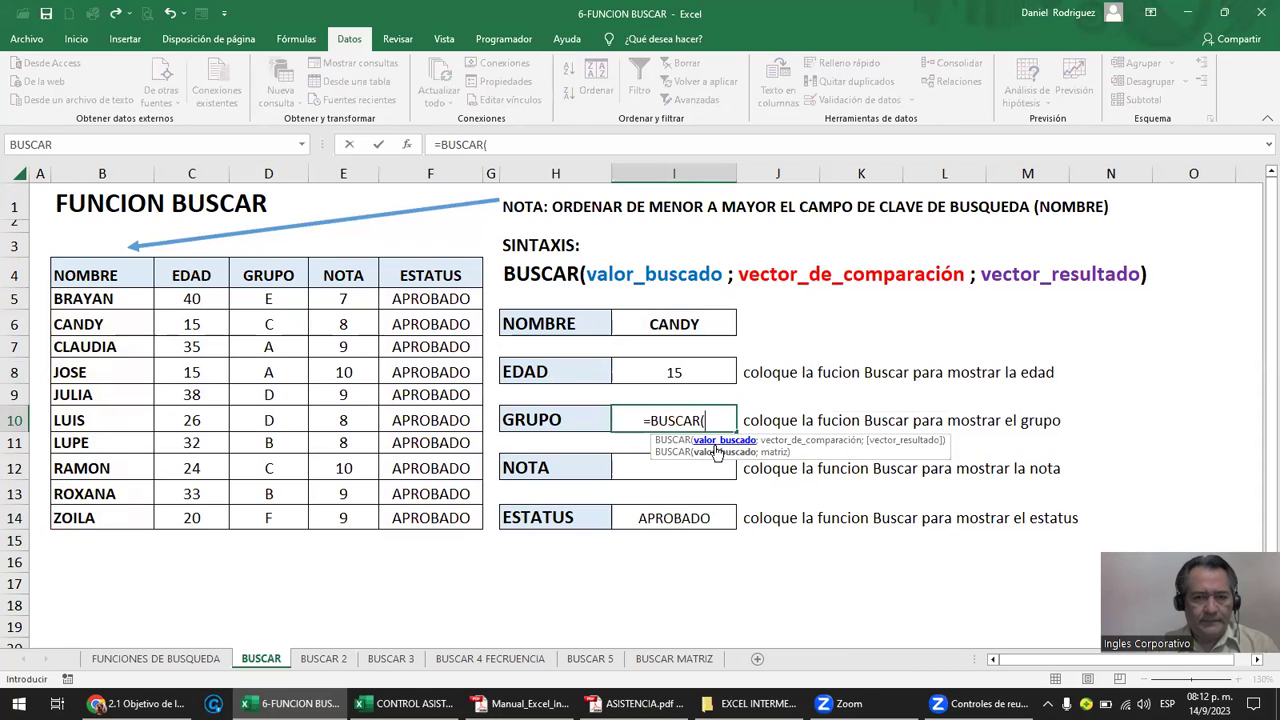
pyautogui.click(690, 324)
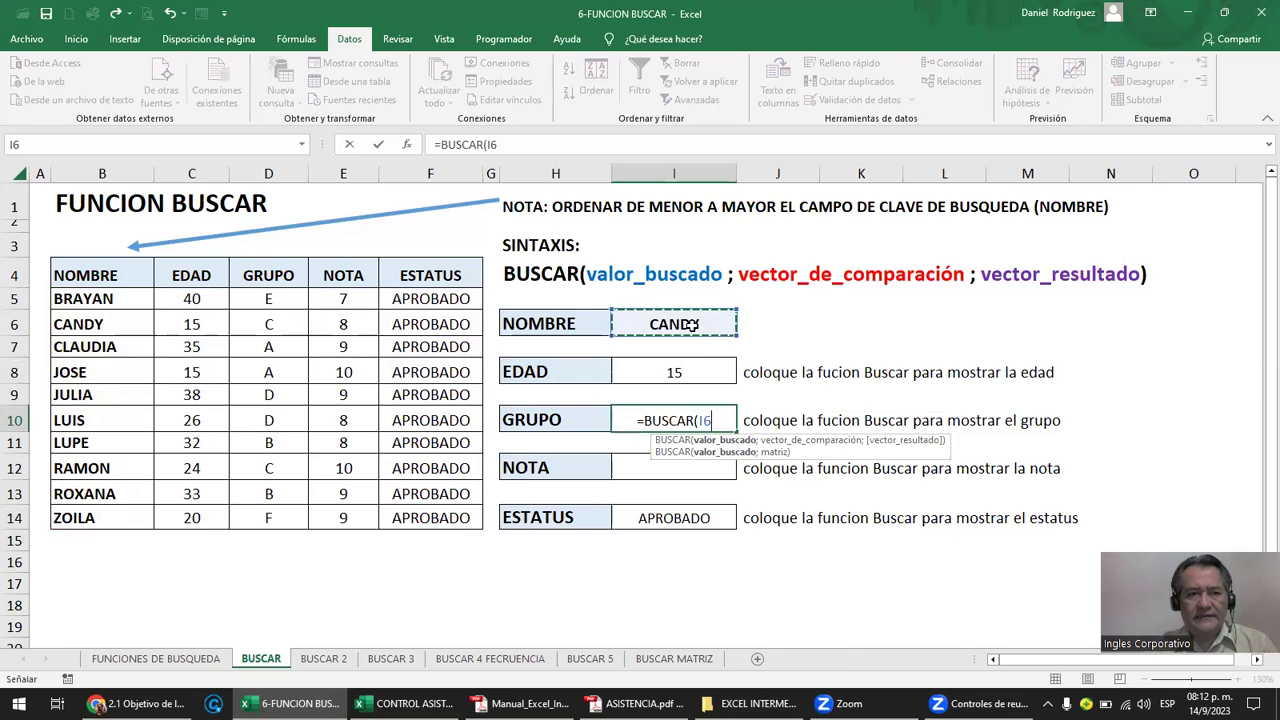
pyautogui.write(';')
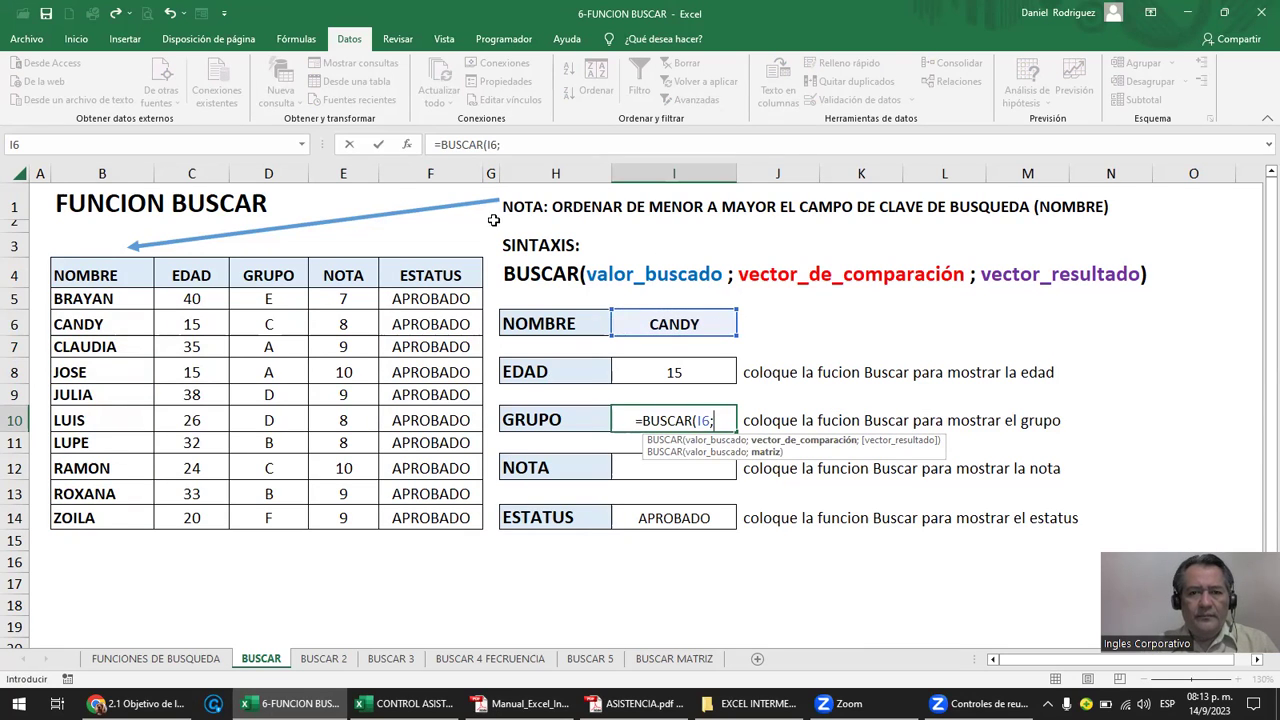
pyautogui.moveTo(87, 299); pyautogui.dragTo(115, 511)
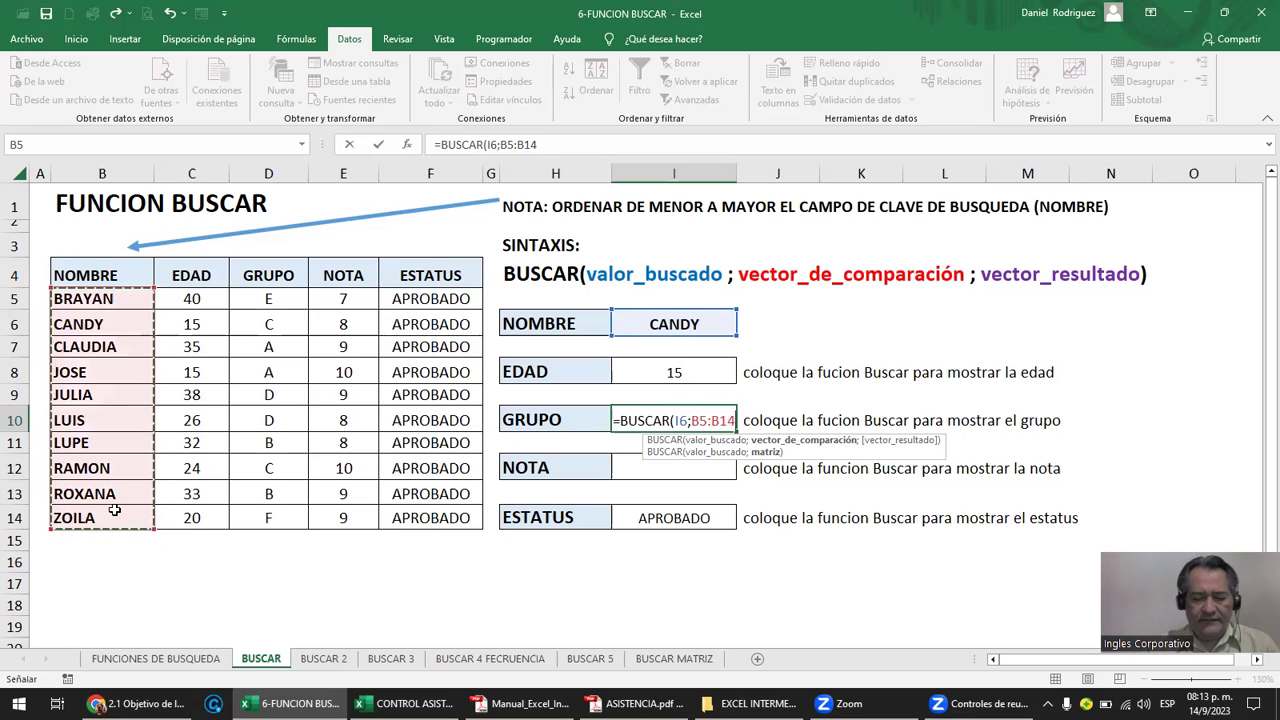
pyautogui.write(';')
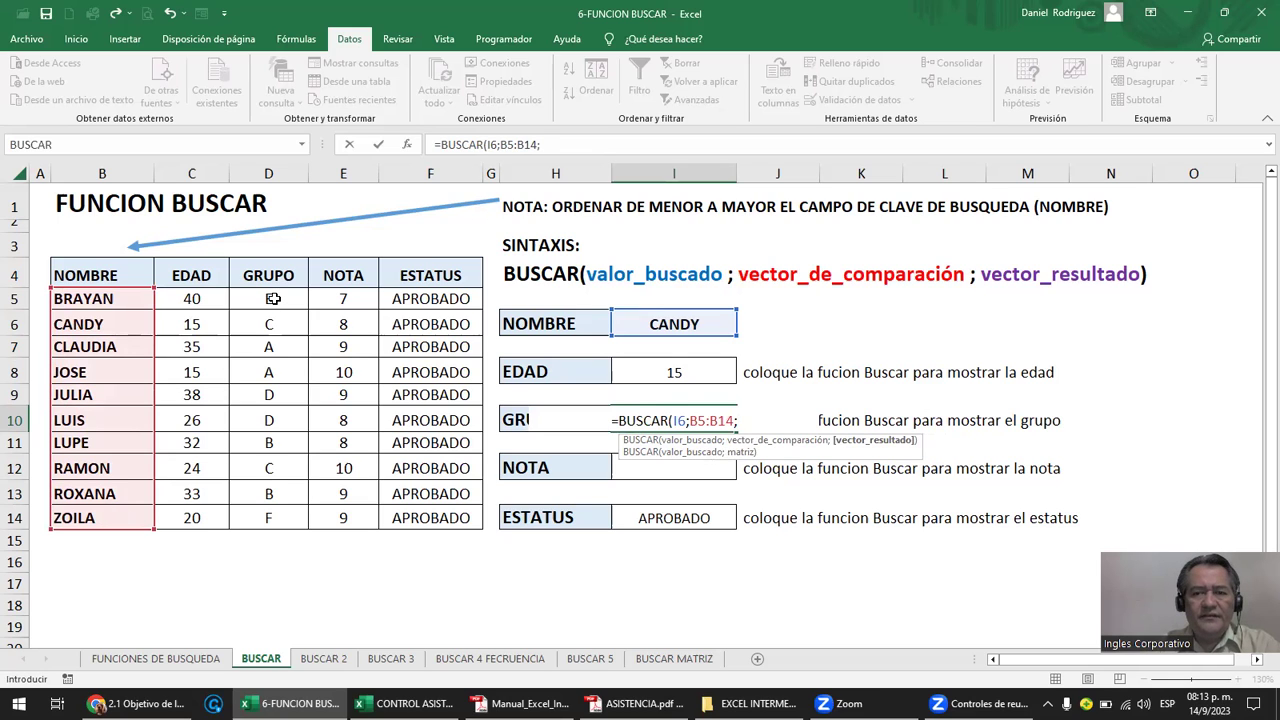
pyautogui.moveTo(273, 298); pyautogui.dragTo(293, 510)
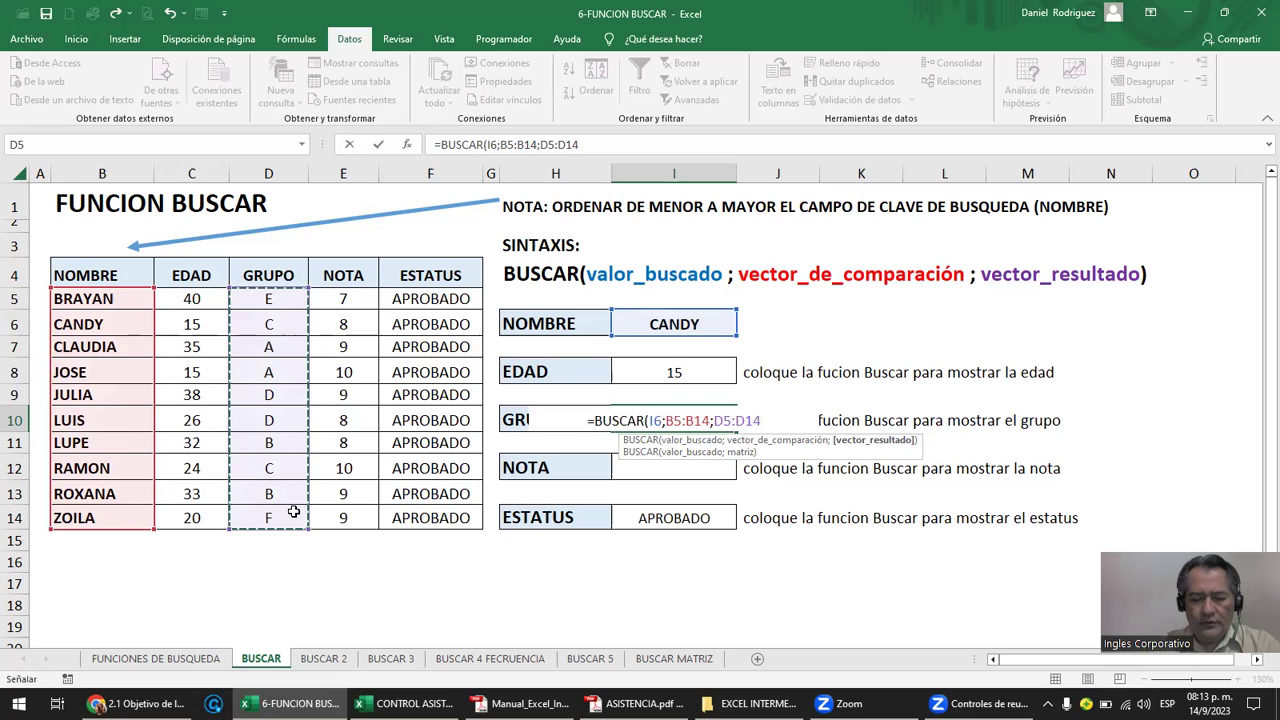
pyautogui.write(')')
pyautogui.press('Return')
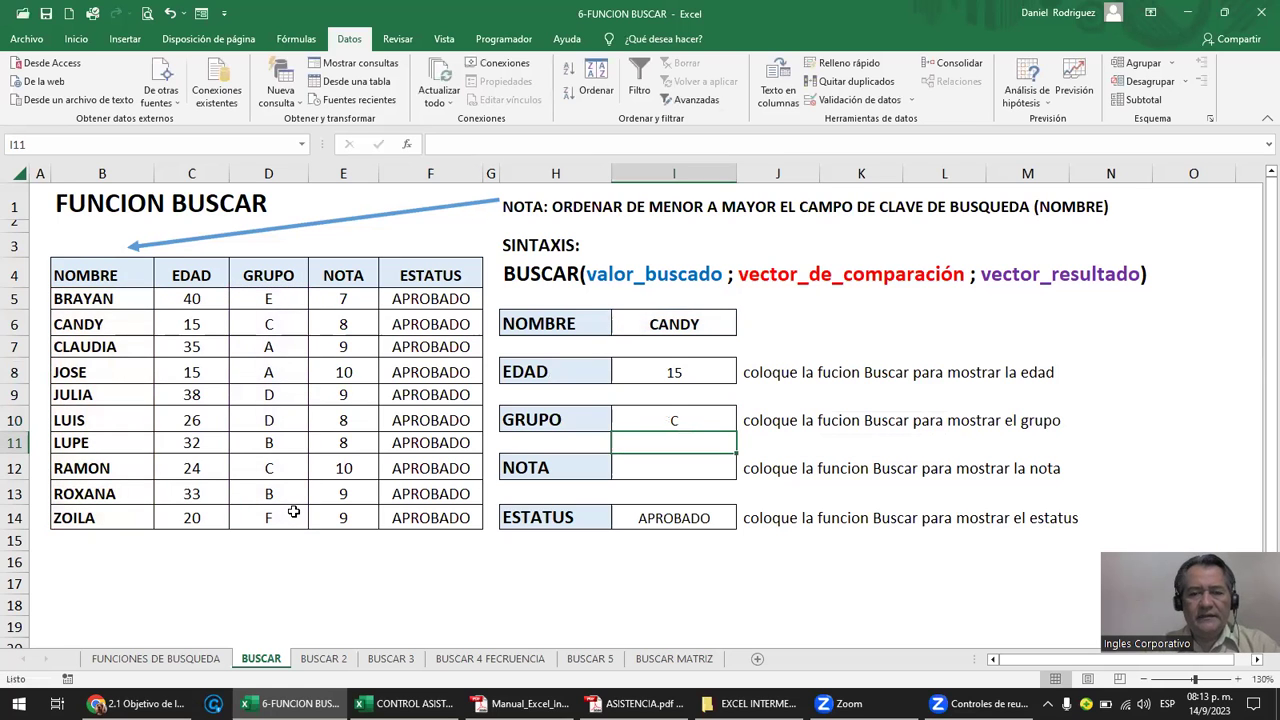
pyautogui.click(707, 463)
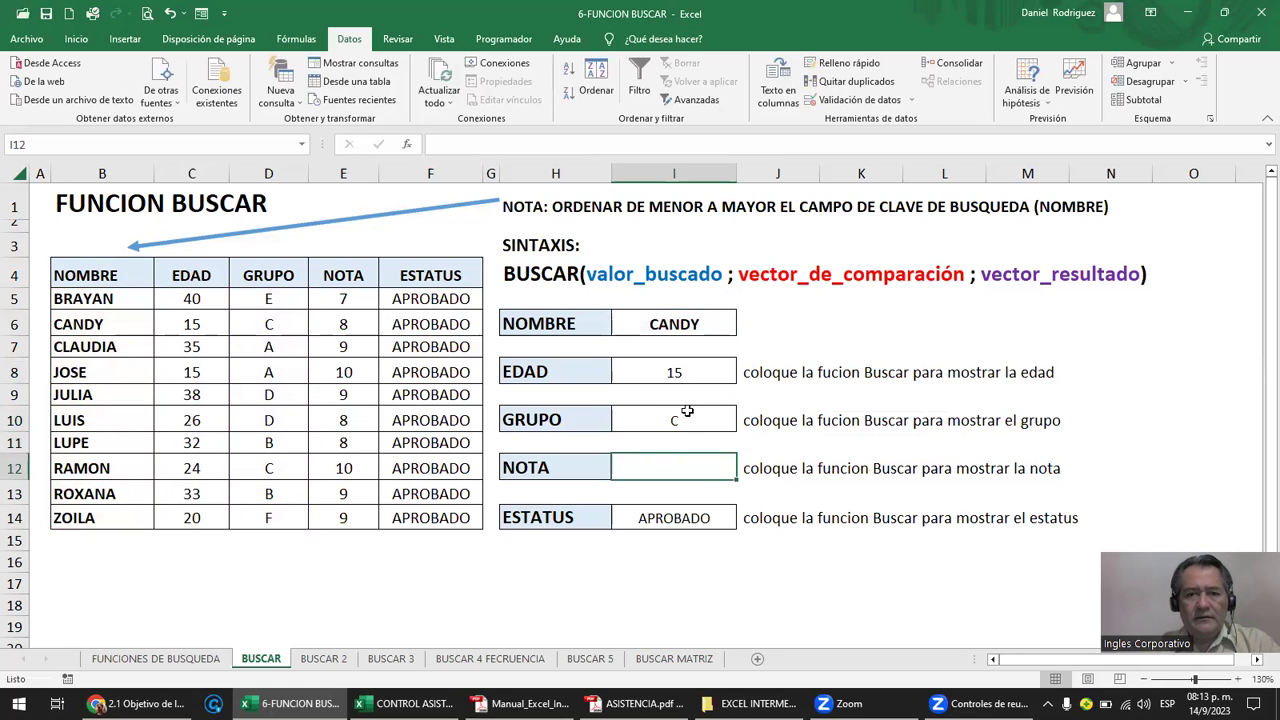
# Enter a BUSCAR formula in I12 matching I6 against B5:B14 and returning the column E NOTA value, 8.
pyautogui.click(658, 412)
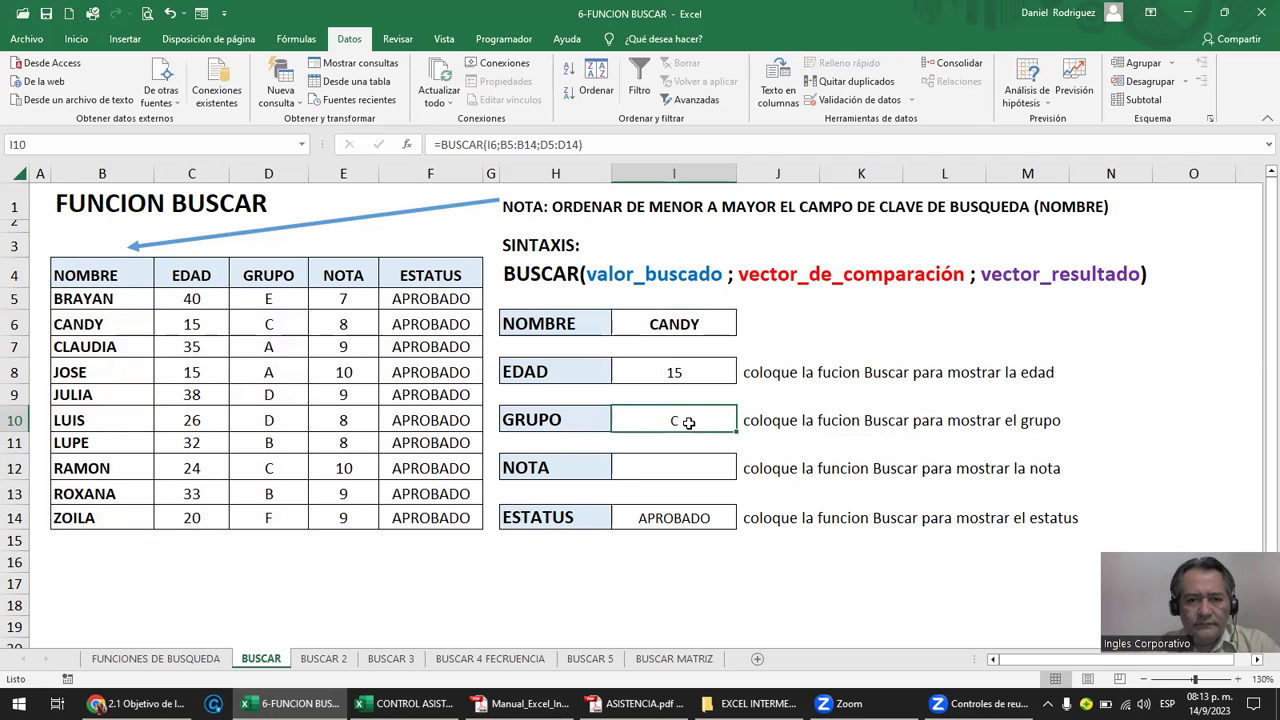
pyautogui.click(671, 462)
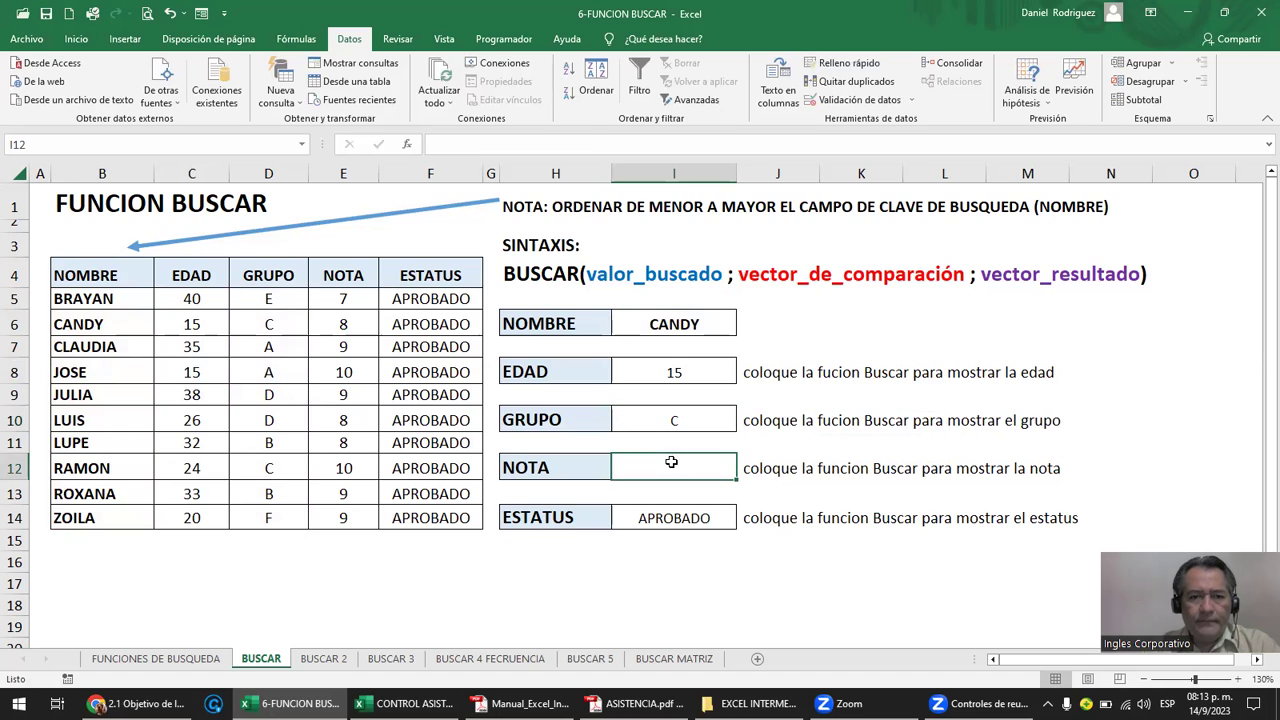
pyautogui.write('=')
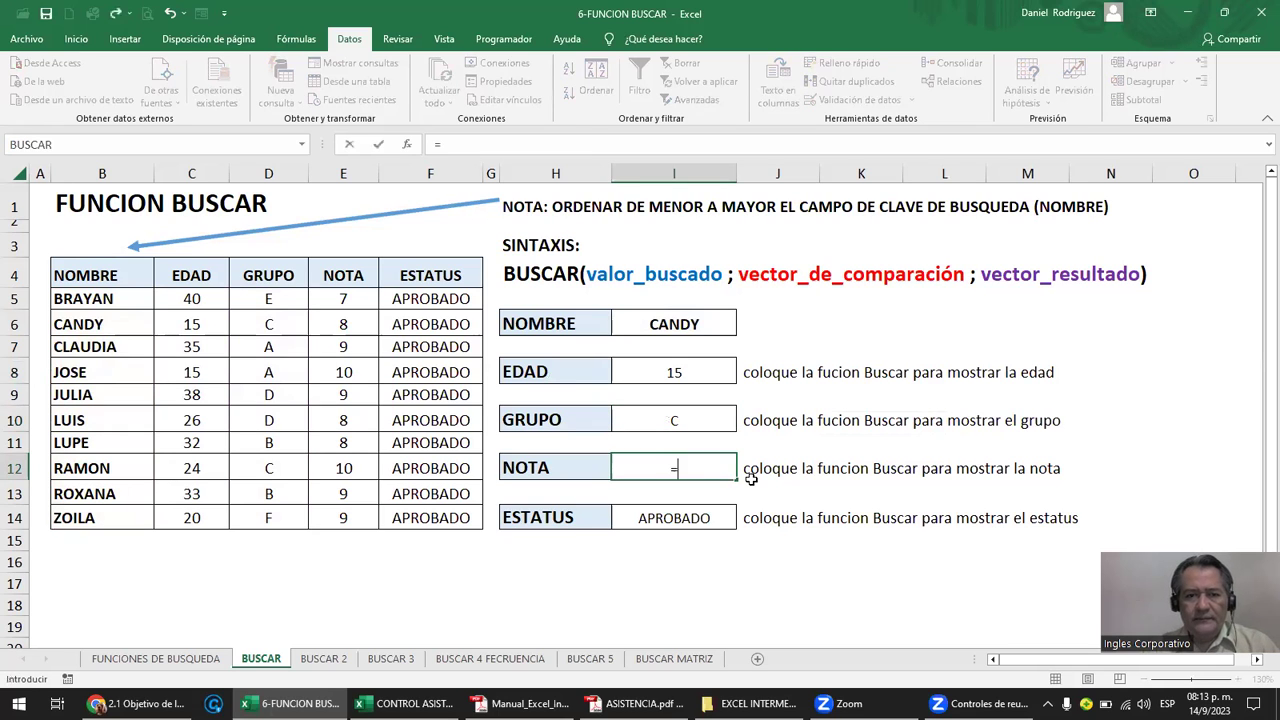
pyautogui.write('BUS')
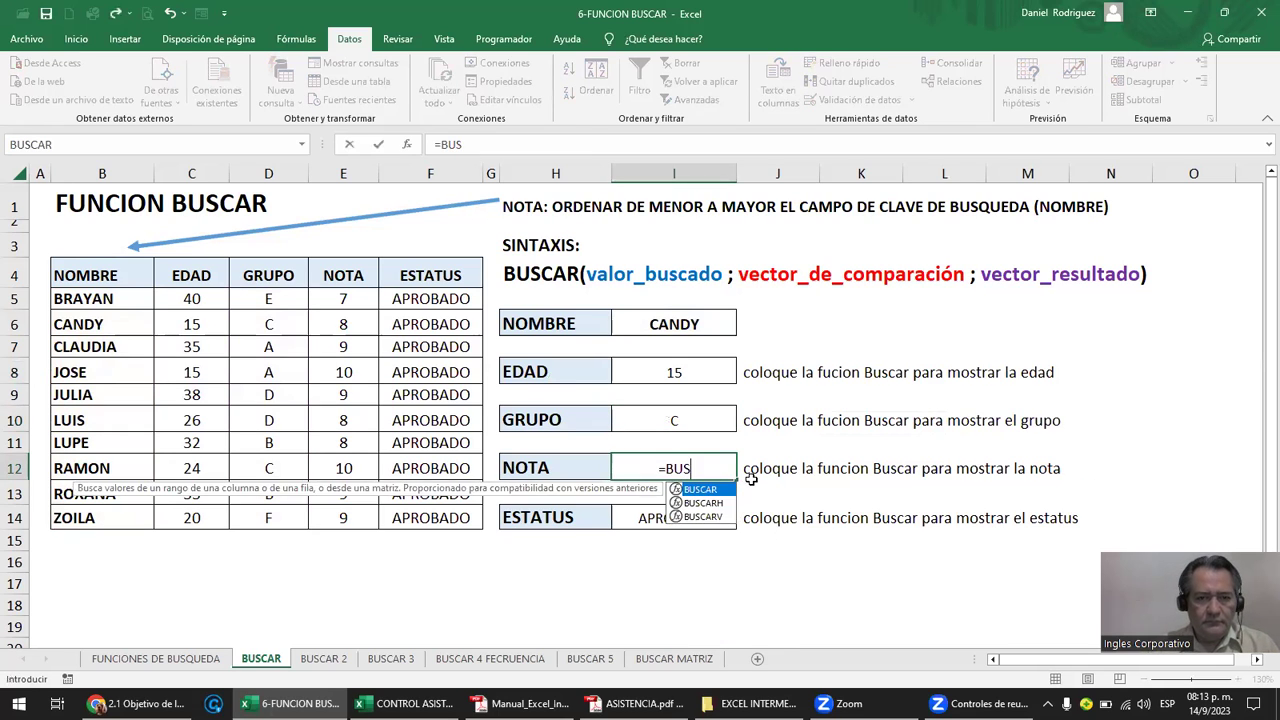
pyautogui.press('Tab')
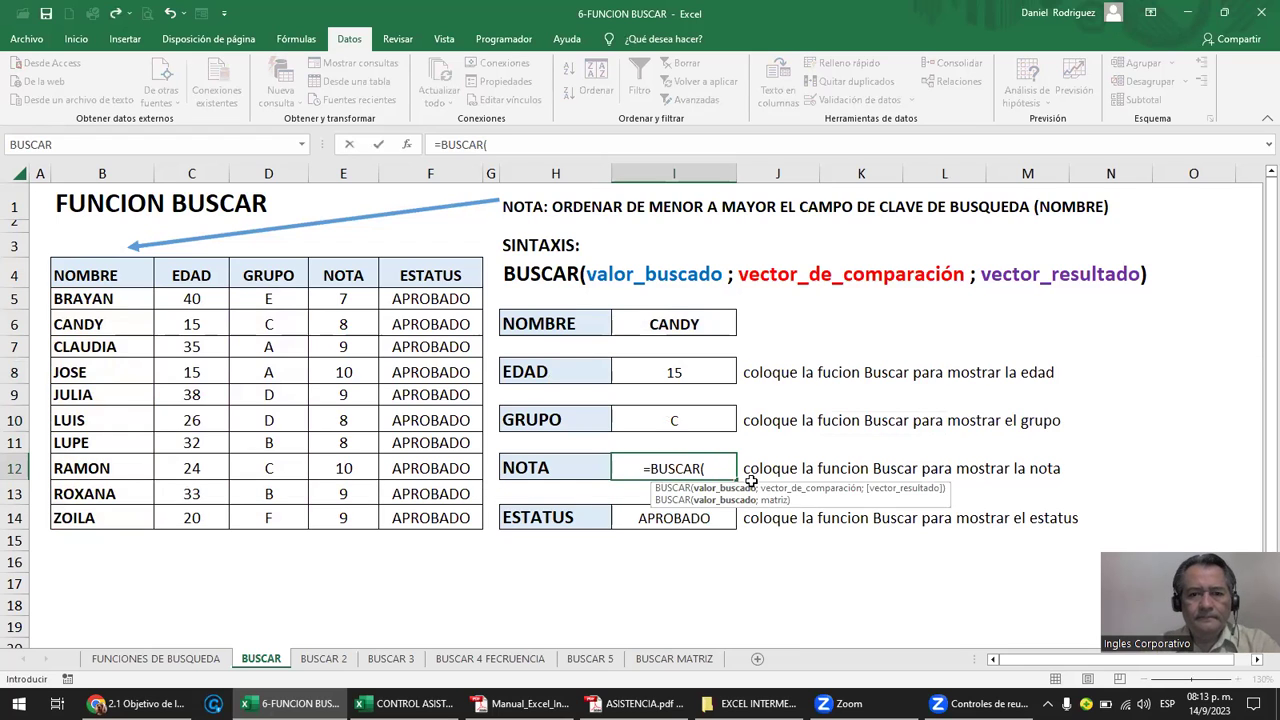
pyautogui.click(697, 324)
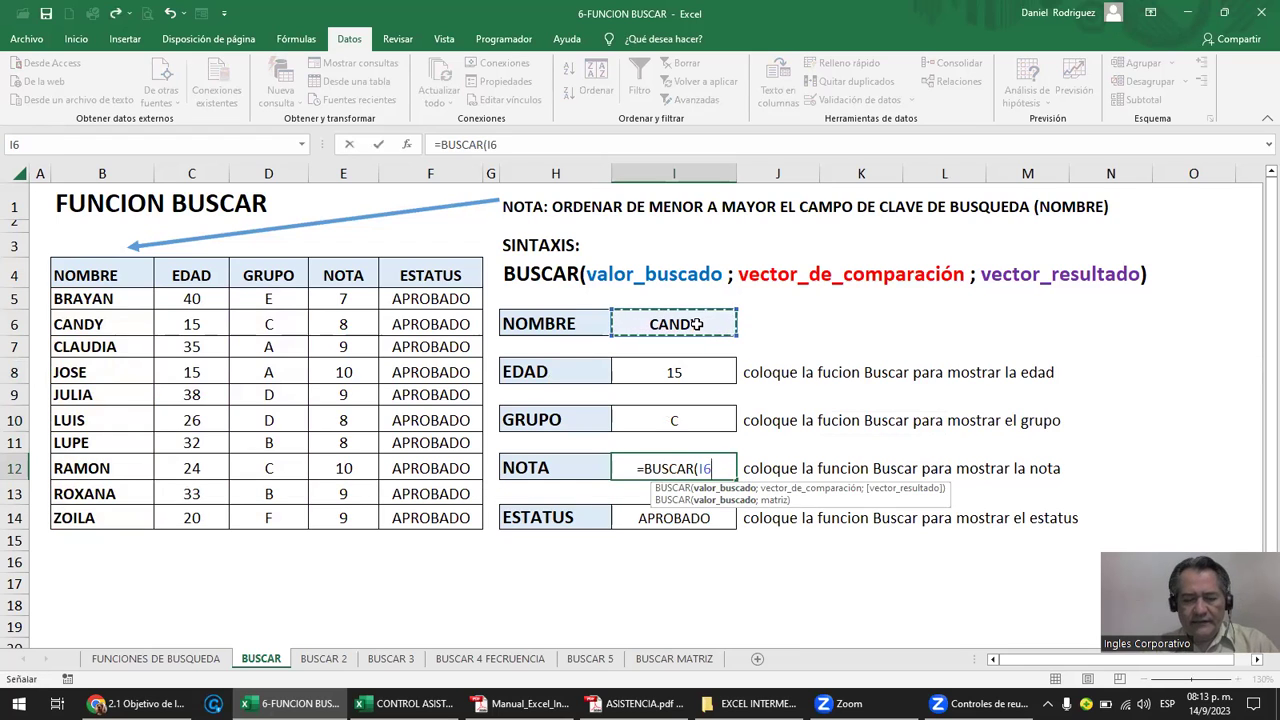
pyautogui.write(';')
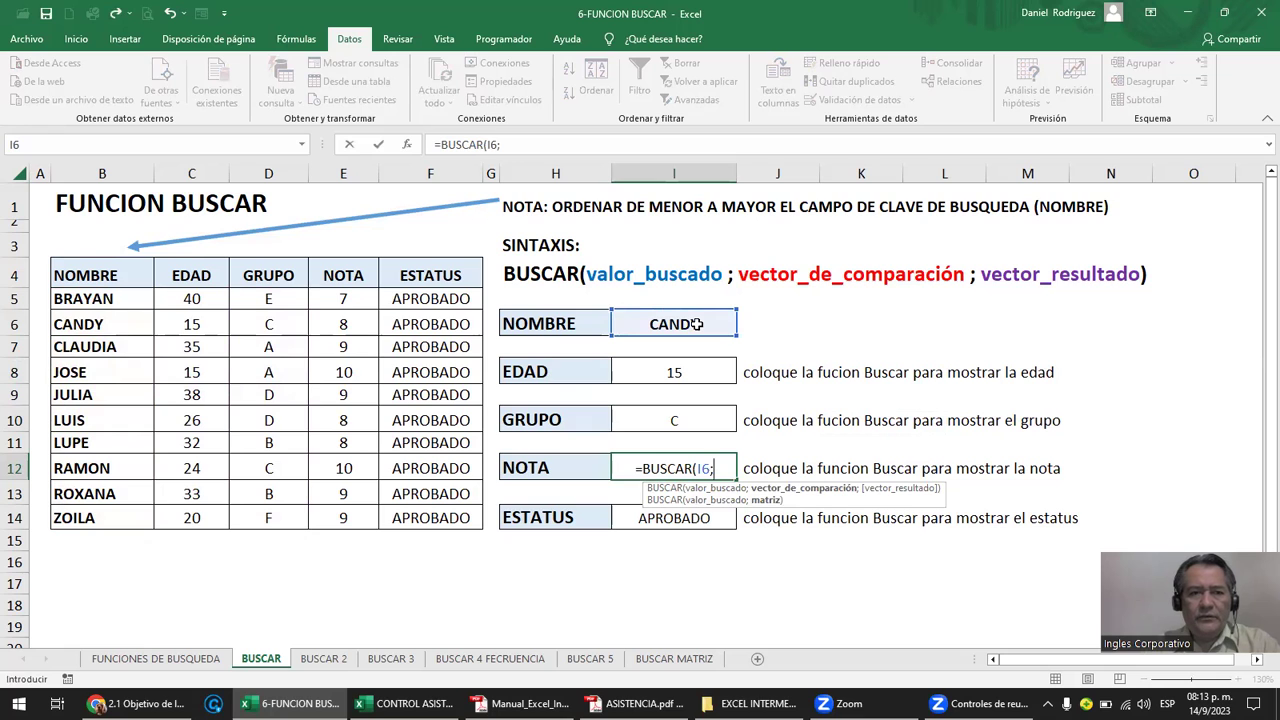
pyautogui.moveTo(106, 298); pyautogui.dragTo(120, 515)
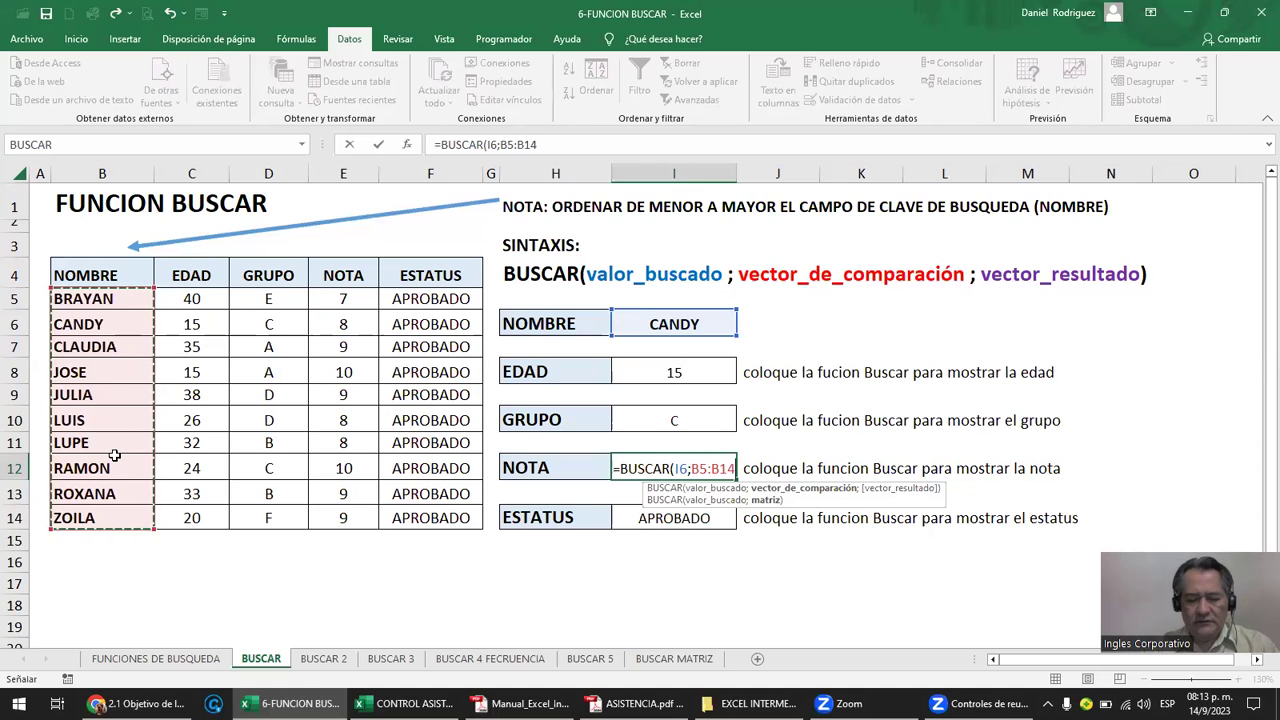
pyautogui.write(';')
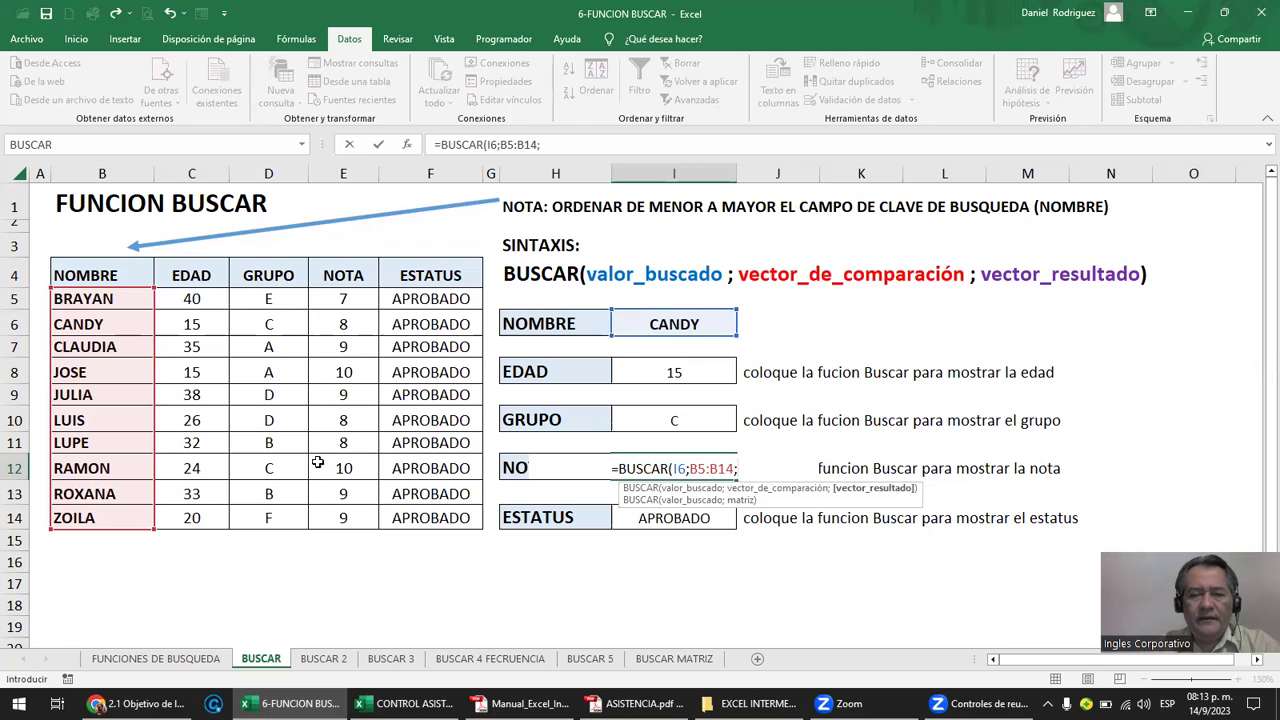
pyautogui.moveTo(340, 300); pyautogui.dragTo(354, 500)
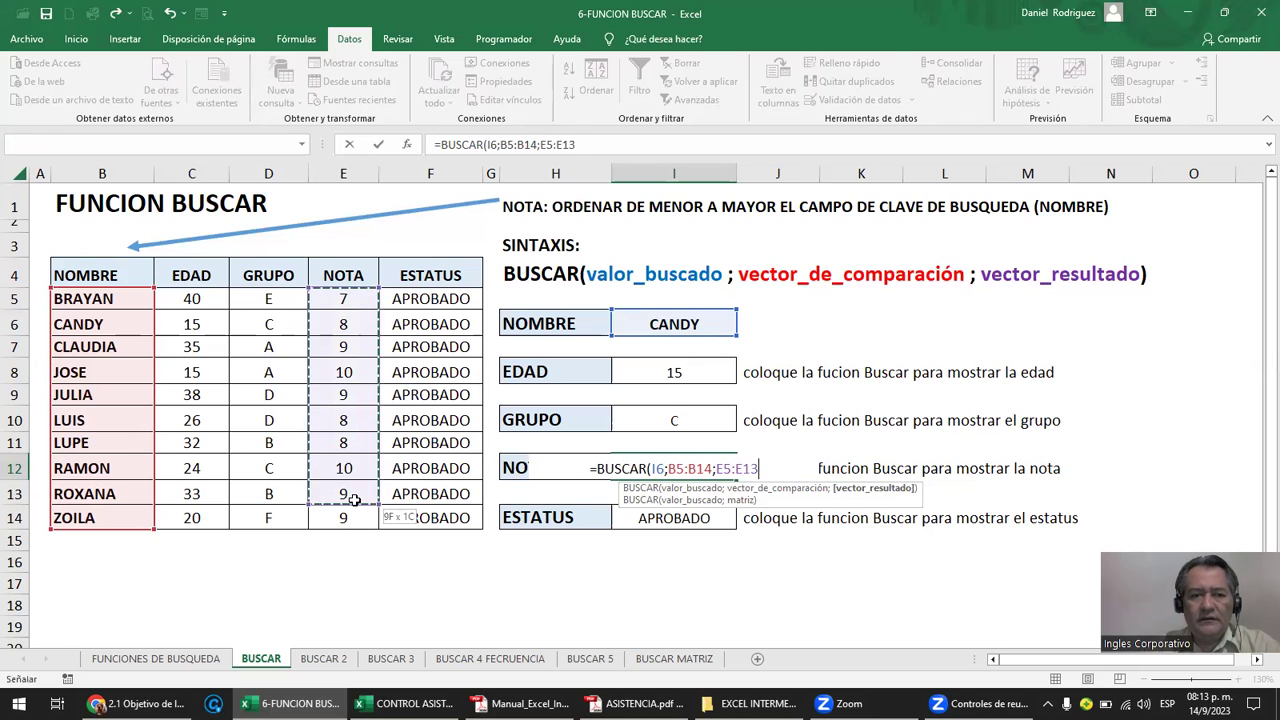
pyautogui.press('Return')
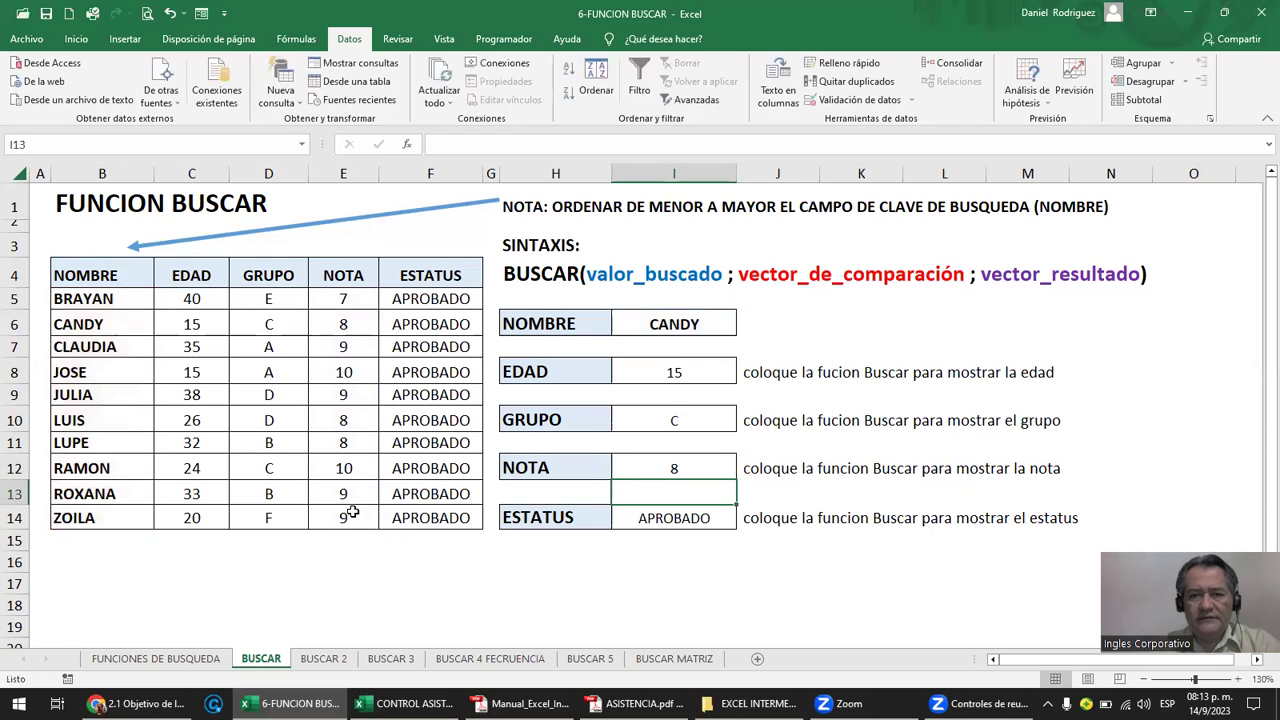
# Switch the lookup name in I6 to LUPE, then to ZOILA, giving age 20, group F, grade 9.
pyautogui.click(695, 370)
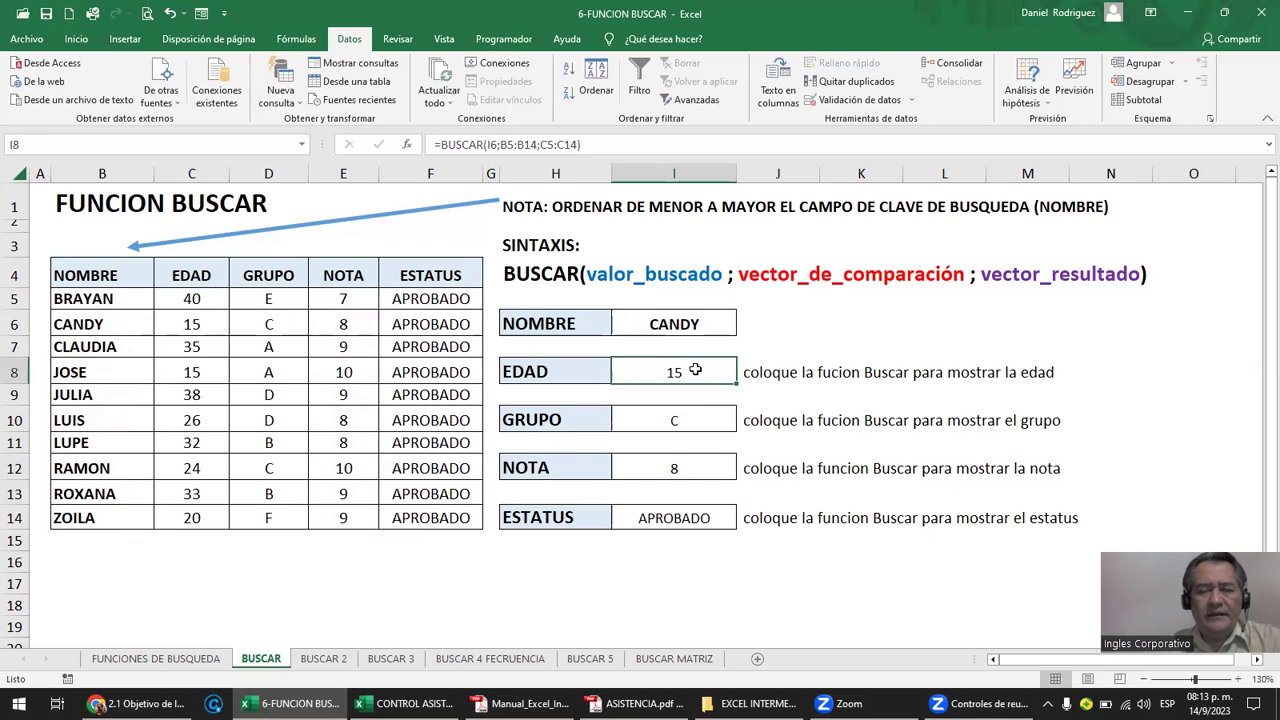
pyautogui.click(680, 325)
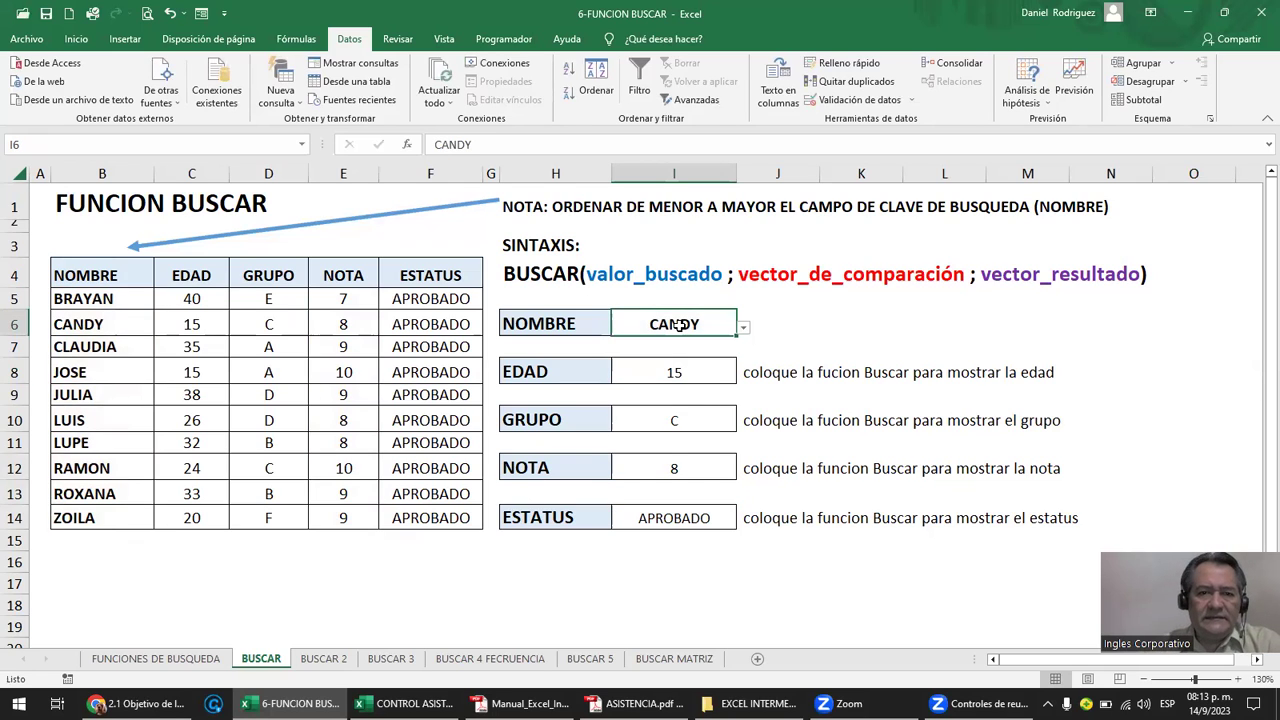
pyautogui.click(745, 331)
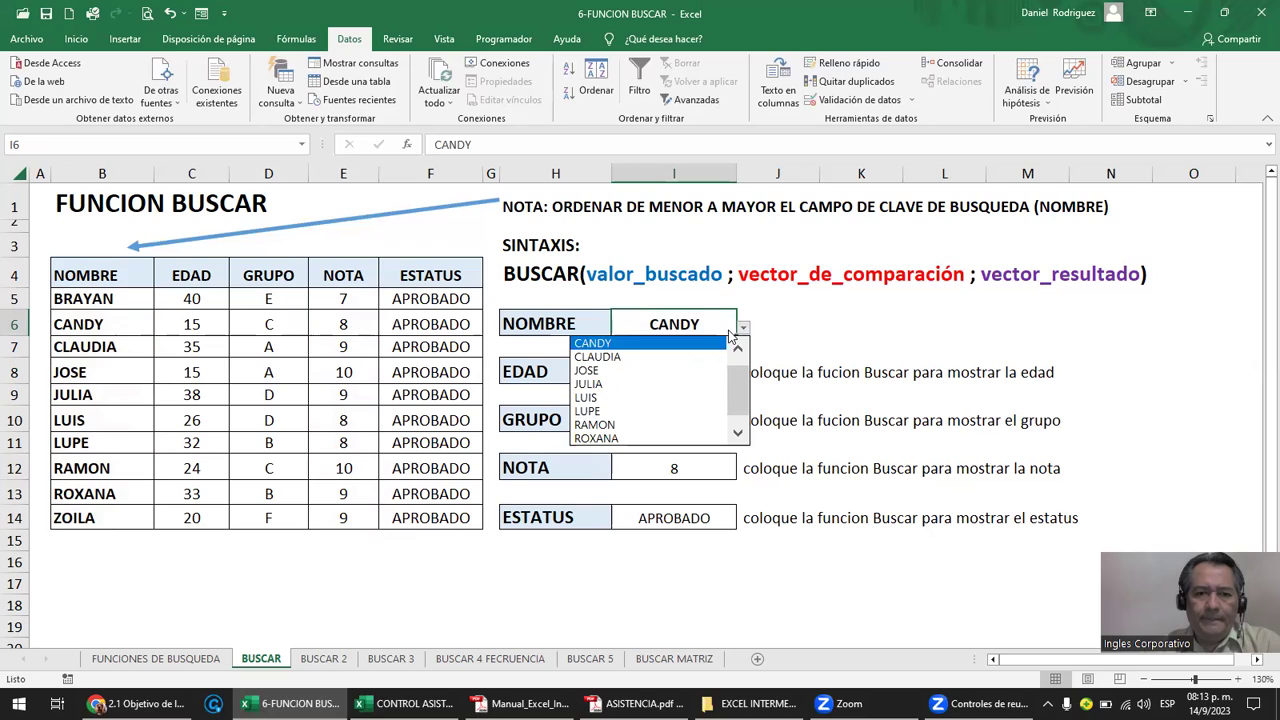
pyautogui.click(660, 412)
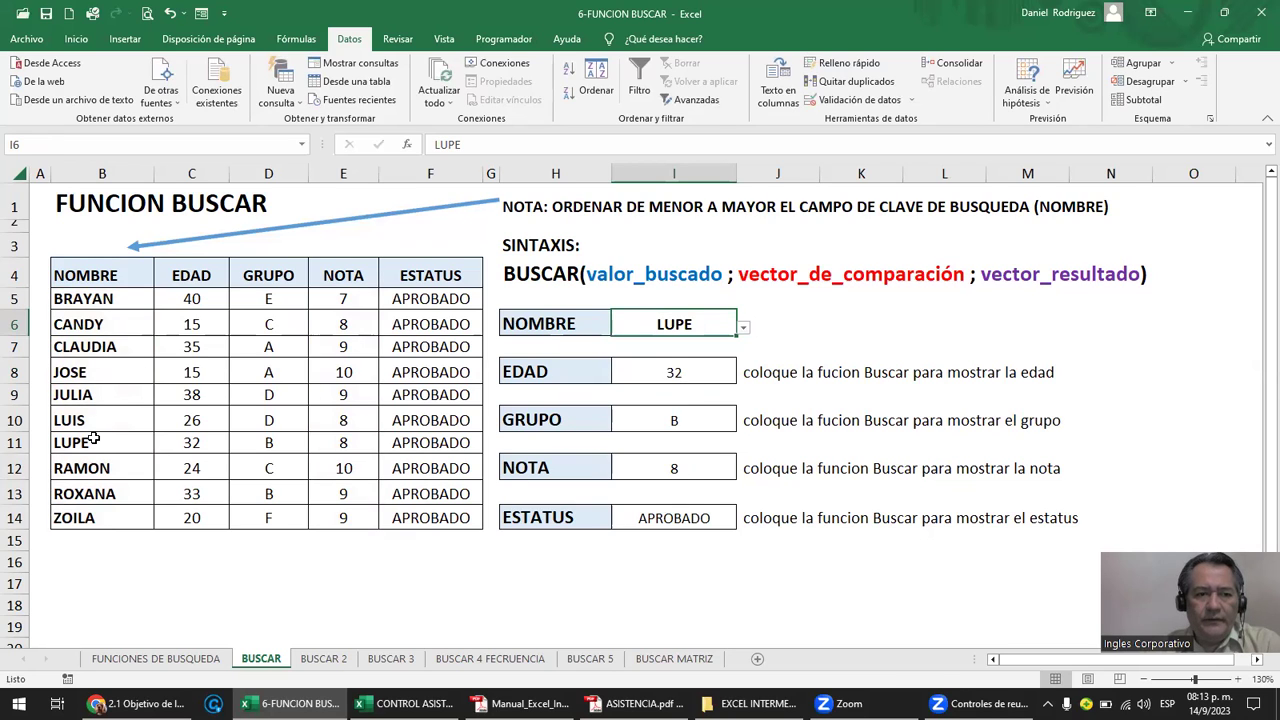
pyautogui.moveTo(92, 438); pyautogui.dragTo(440, 470)
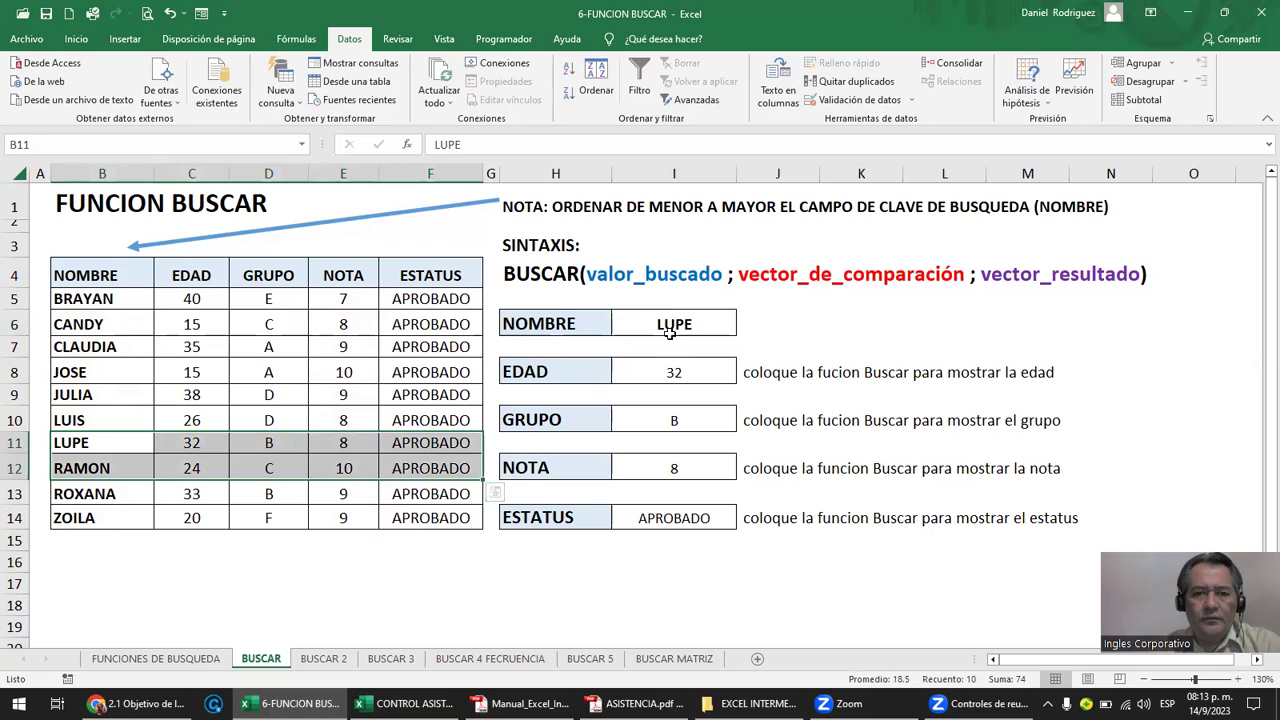
pyautogui.click(670, 330)
pyautogui.click(744, 329)
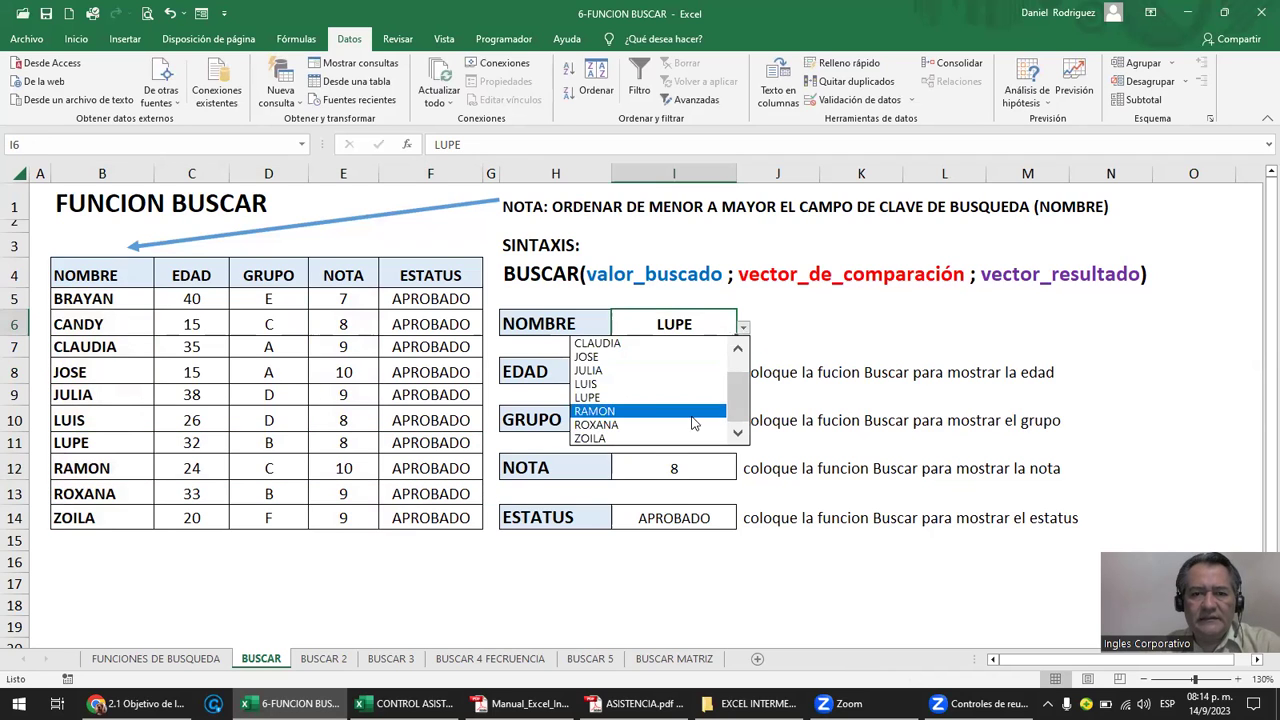
pyautogui.click(646, 439)
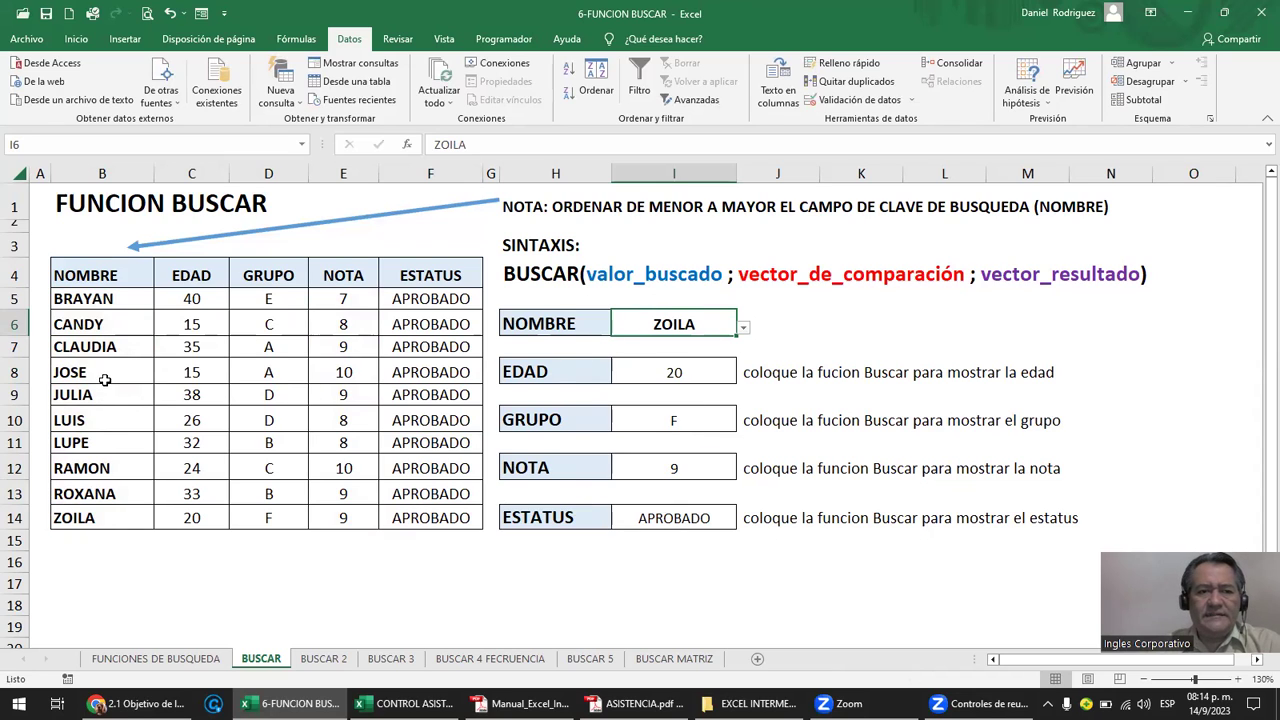
# Type DANI in B15 and copy ROXANA's age, group, grade and status into row 15.
pyautogui.click(93, 537)
pyautogui.write('DANI')
pyautogui.press('Tab')
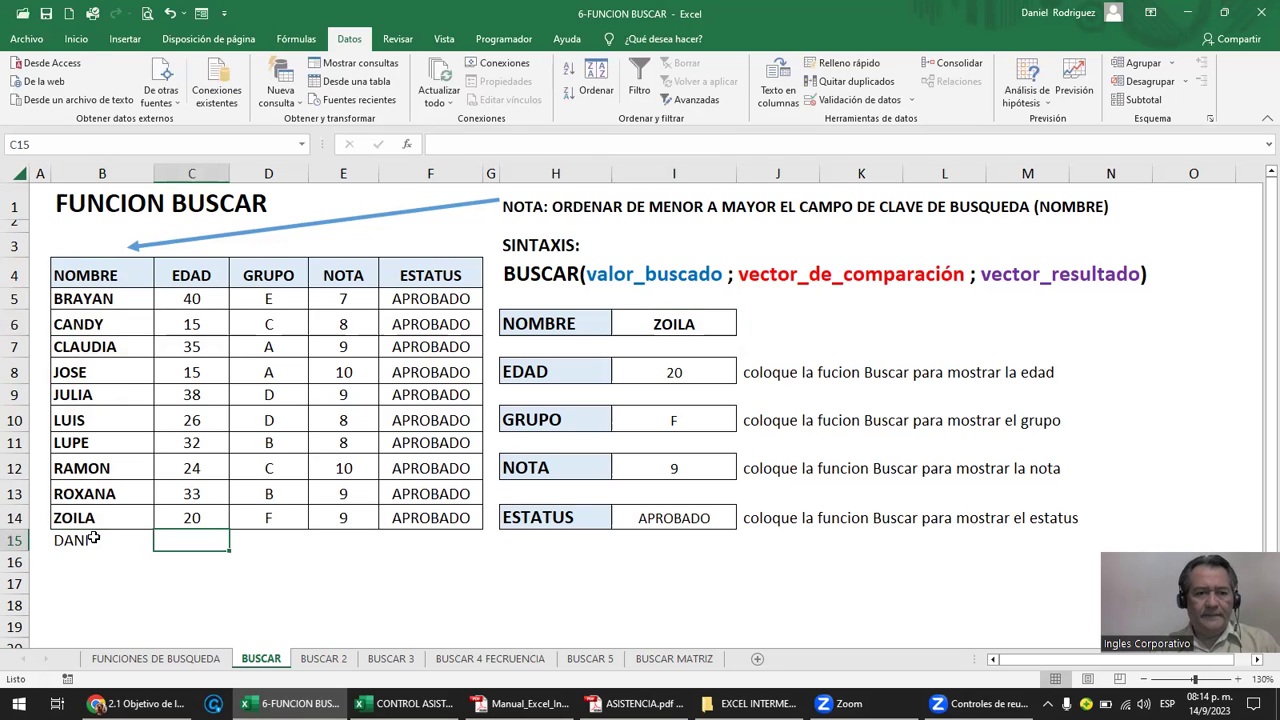
pyautogui.press('Up')
pyautogui.press('Up')
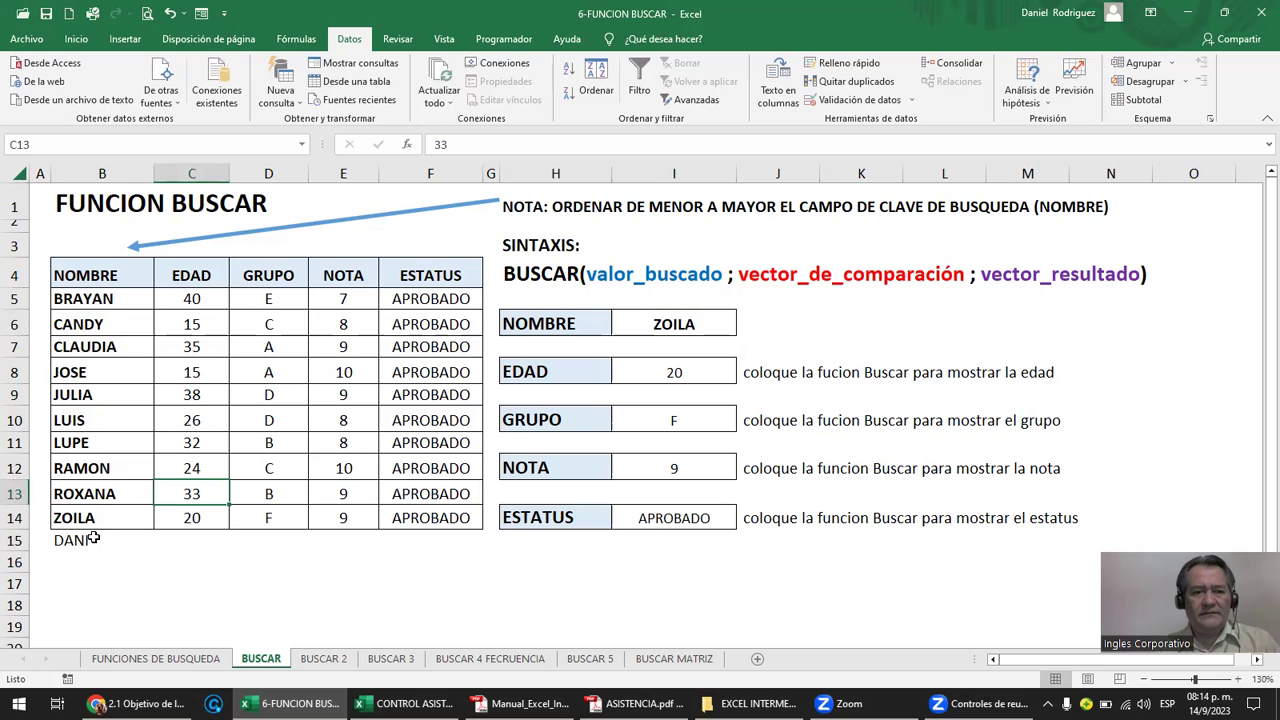
pyautogui.press('Right')
pyautogui.press('Right')
pyautogui.press('Right')
pyautogui.press('Left')
pyautogui.press('Left')
pyautogui.press('Left')
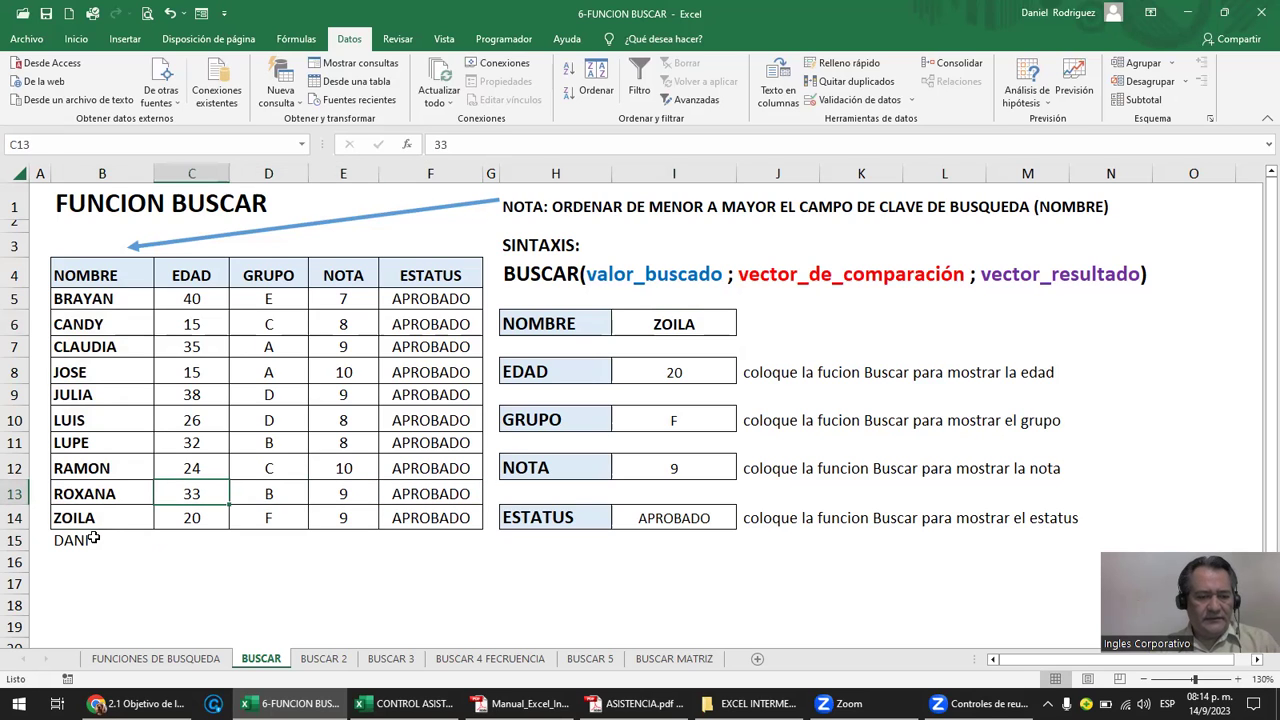
pyautogui.hotkey('shift', 'Right')
pyautogui.hotkey('shift', 'Right')
pyautogui.hotkey('shift', 'Right')
pyautogui.hotkey('shift', 'Down')
pyautogui.hotkey('ctrl', 'c')
pyautogui.press('Down')
pyautogui.press('Down')
pyautogui.press('Return')
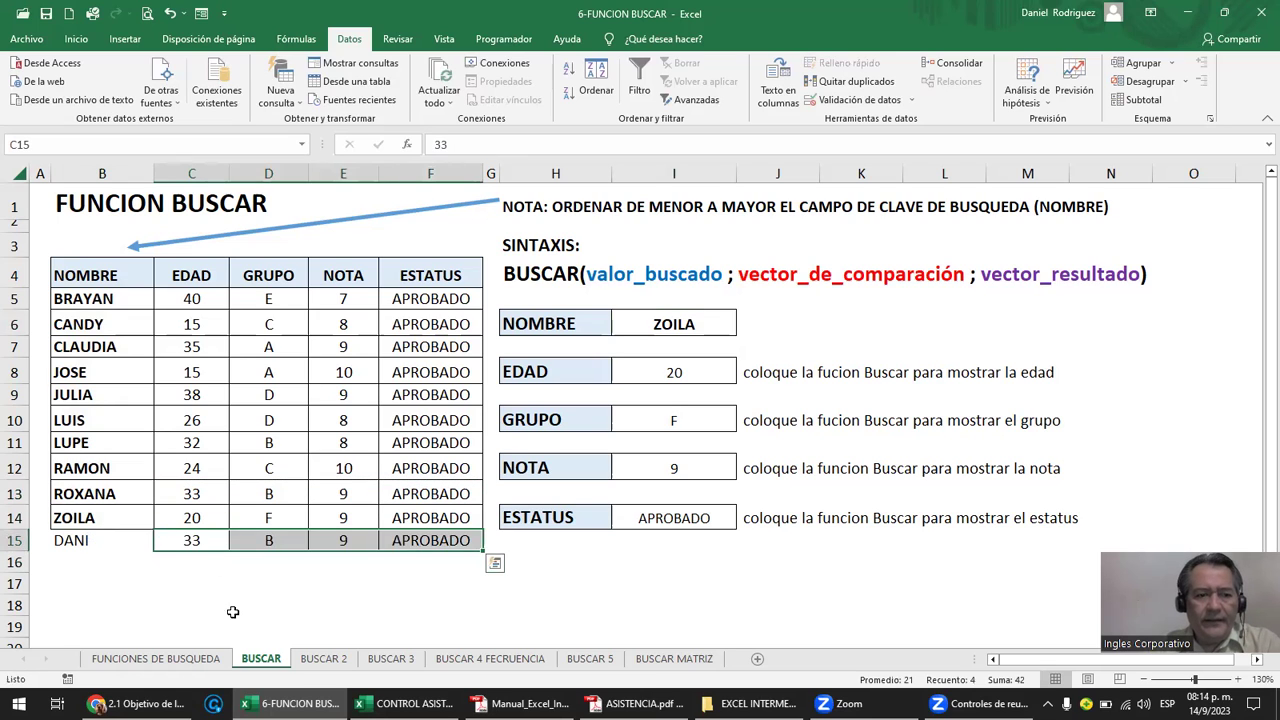
pyautogui.click(222, 598)
# Review the EDAD formula in I8 and compare its rows 5-14 range with DANI's new row.
pyautogui.click(678, 368)
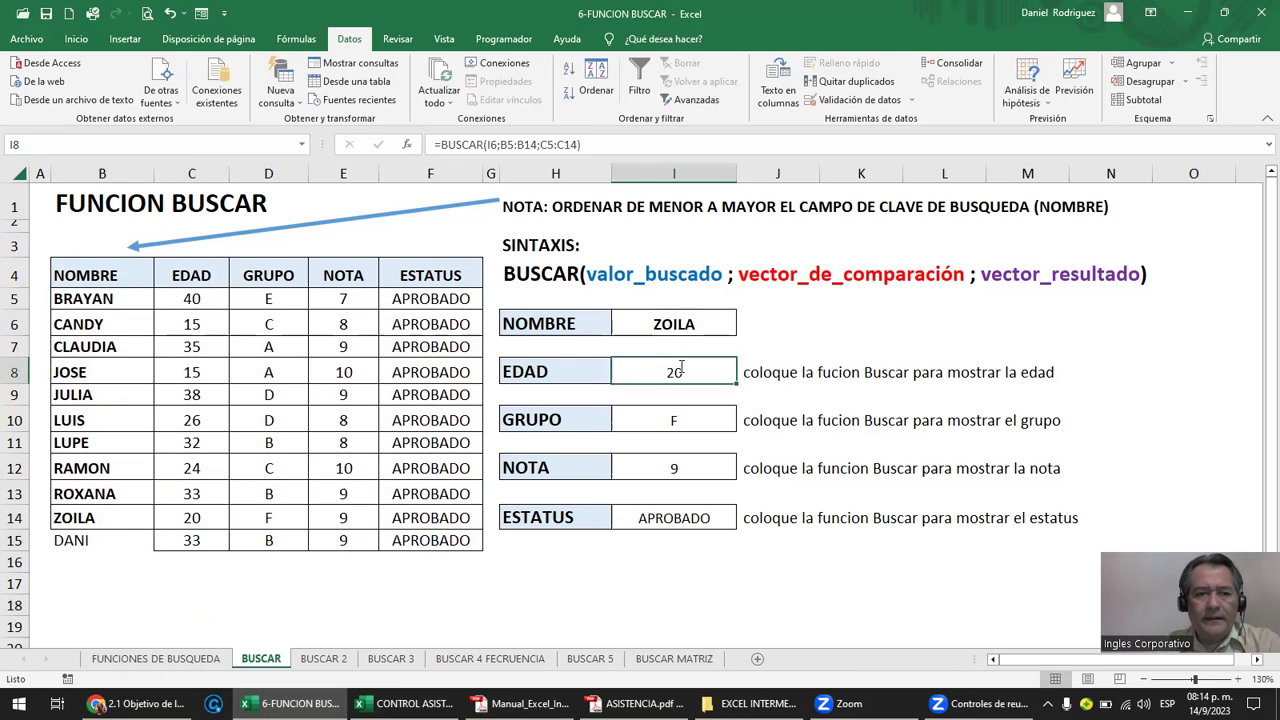
pyautogui.doubleClick(678, 368)
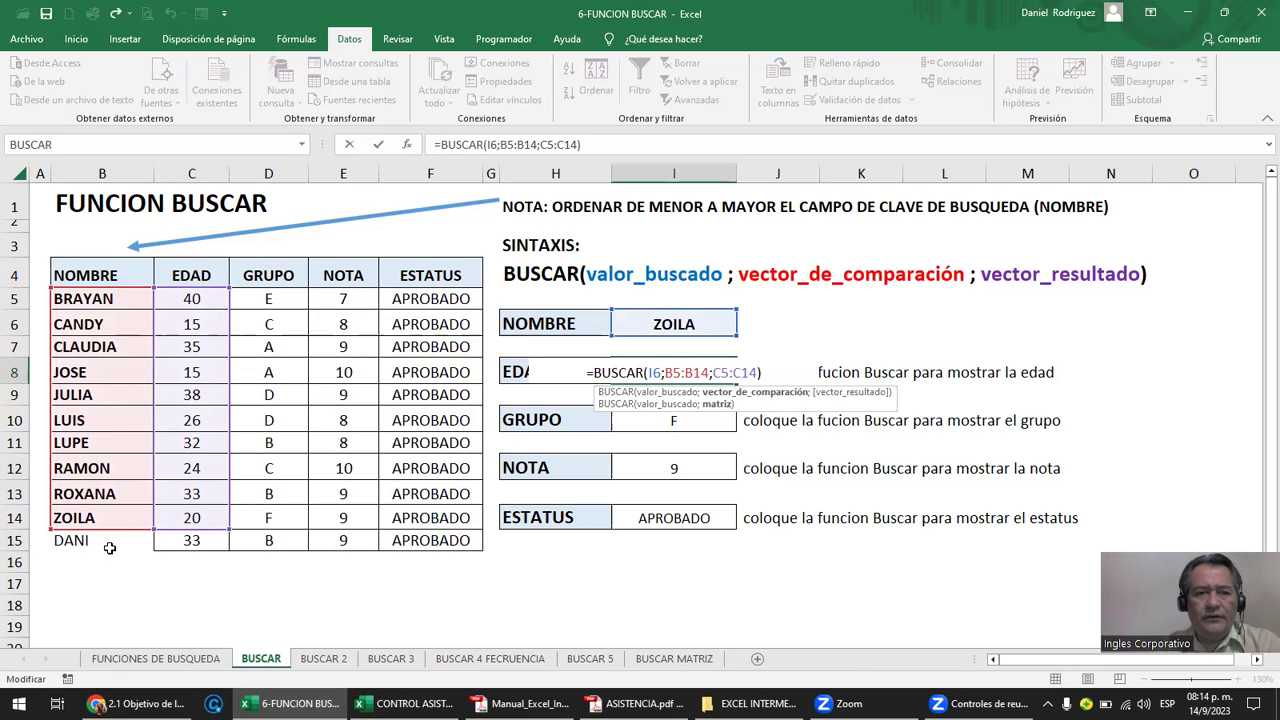
pyautogui.click(251, 566)
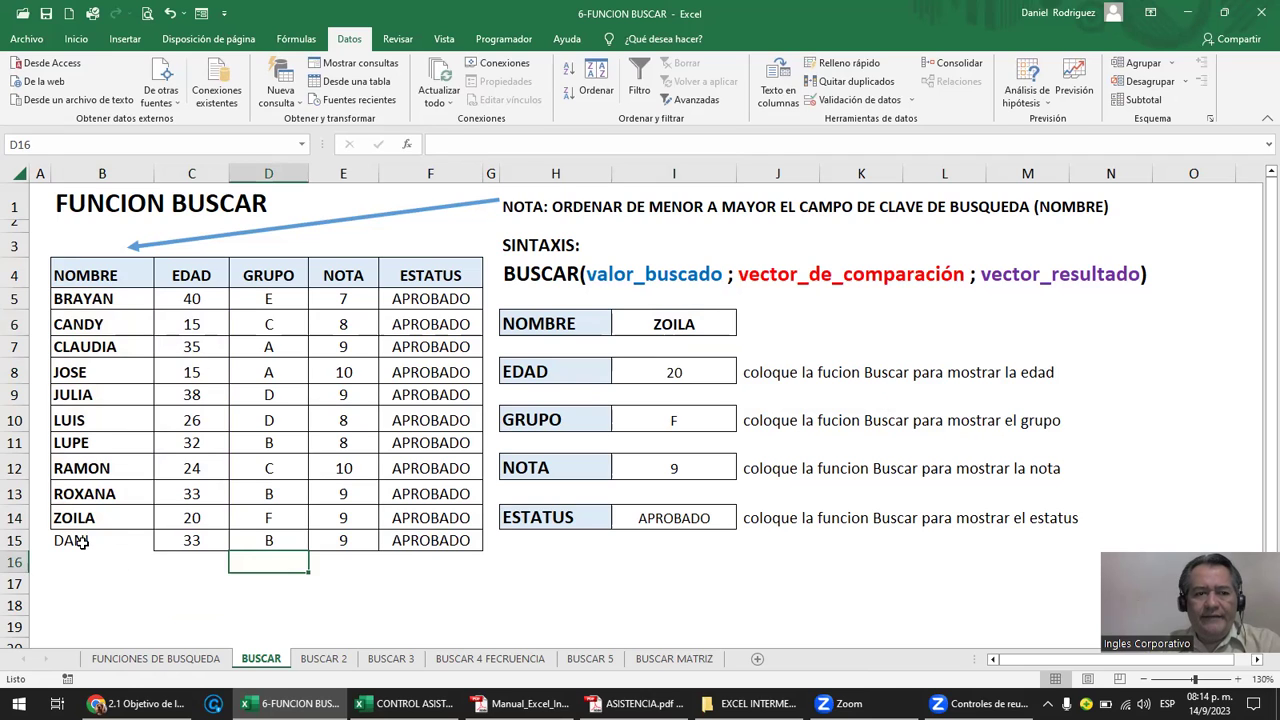
pyautogui.moveTo(85, 543); pyautogui.dragTo(419, 540)
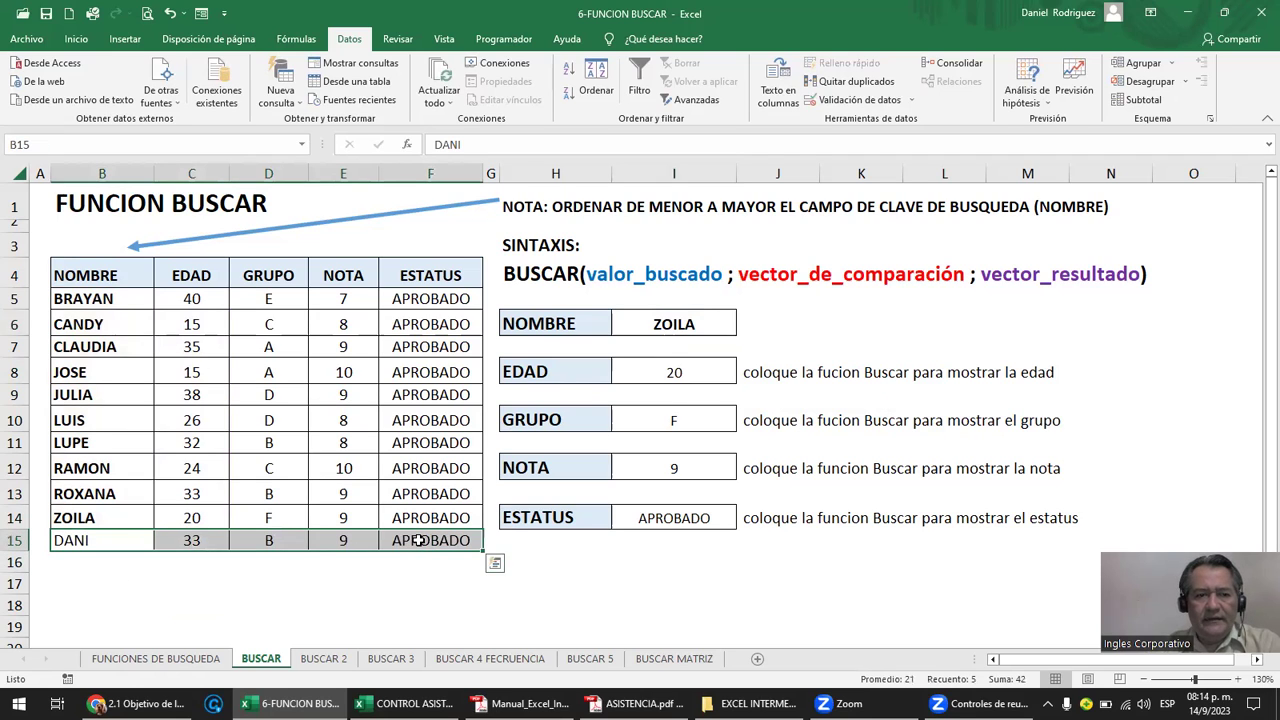
pyautogui.moveTo(200, 301)
pyautogui.mouseDown()
pyautogui.moveTo(335, 515)
pyautogui.moveTo(423, 512)
pyautogui.mouseUp()
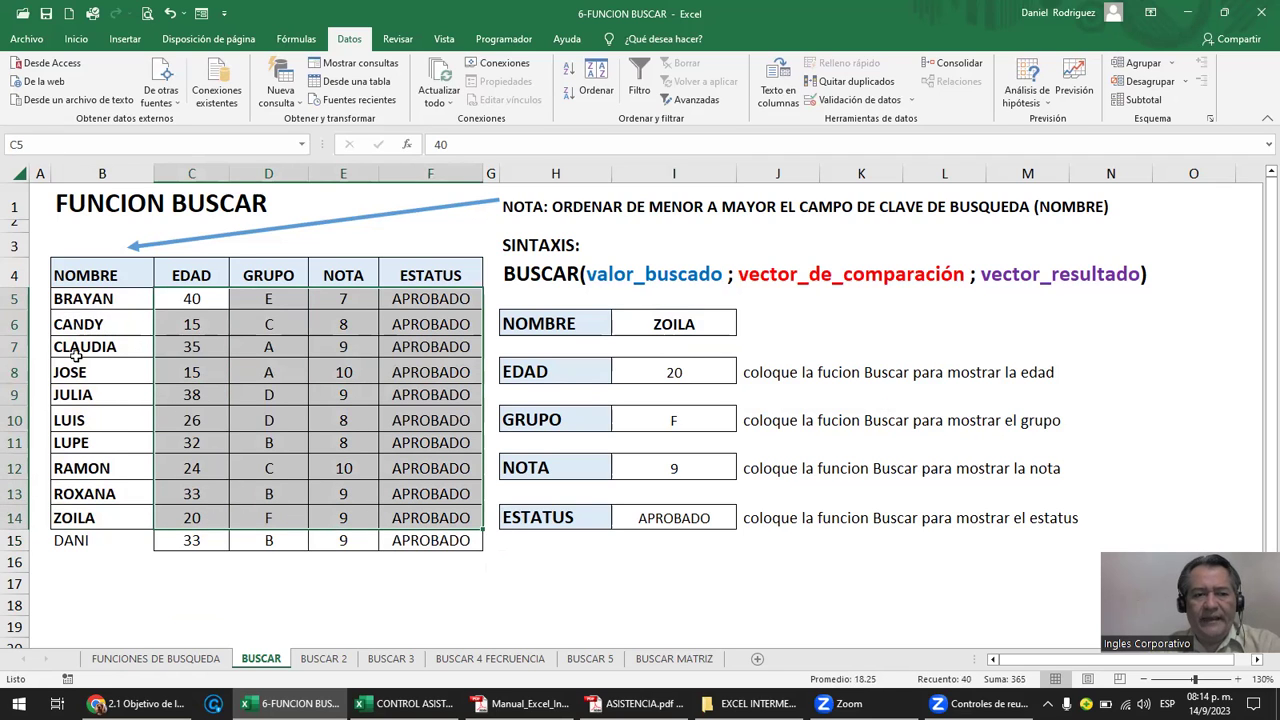
pyautogui.click(85, 299)
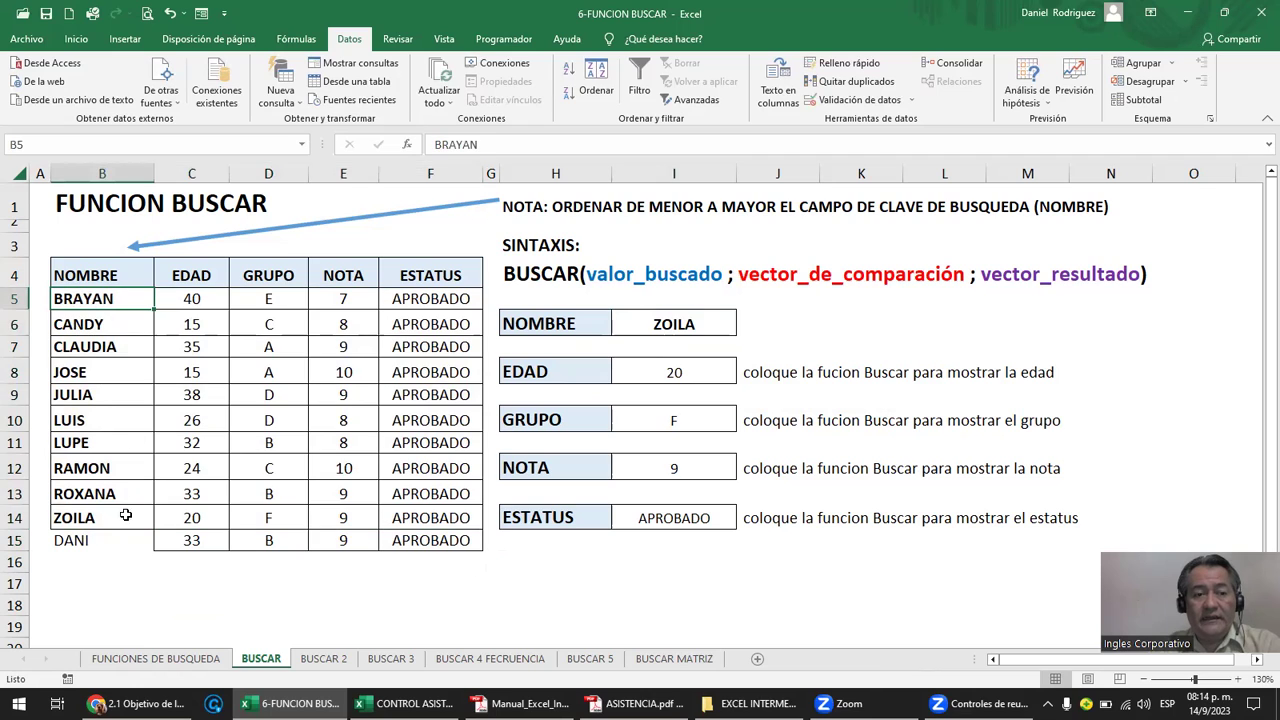
pyautogui.moveTo(90, 543); pyautogui.dragTo(400, 540)
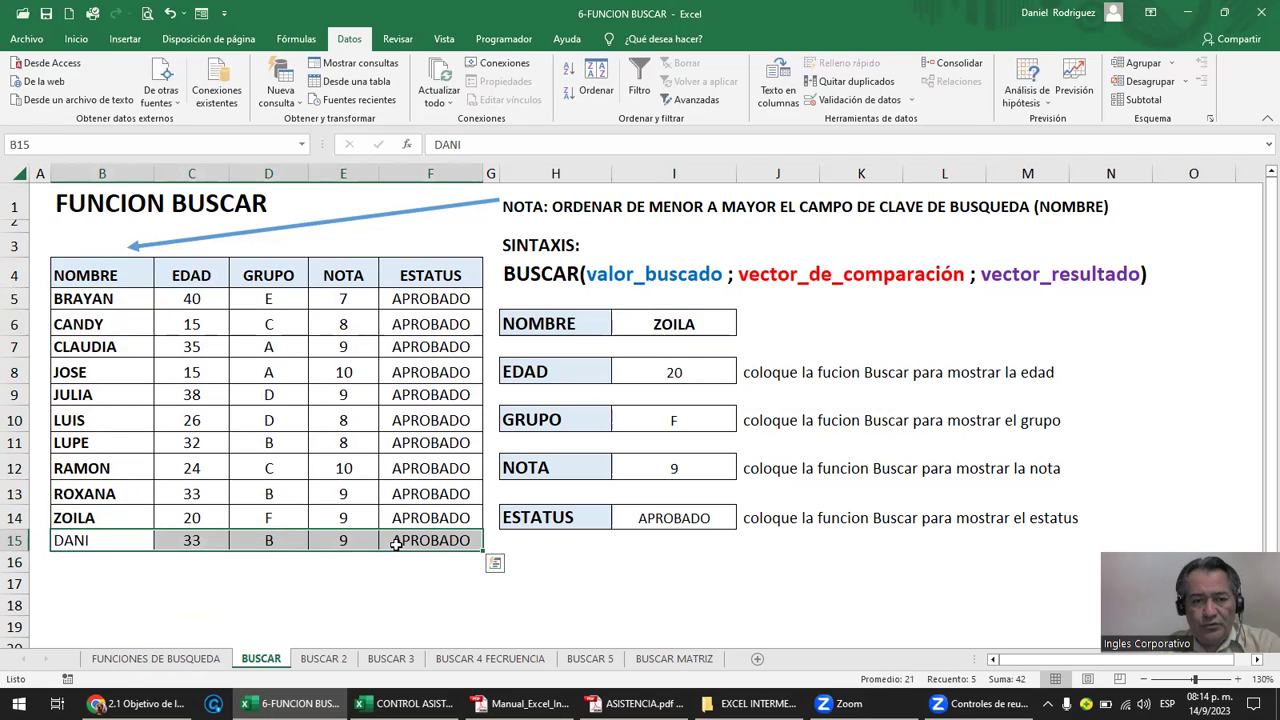
# Sort the student table A to Z by NOMBRE, moving DANI up into row 8.
pyautogui.click(115, 304)
pyautogui.click(90, 540)
pyautogui.click(76, 38)
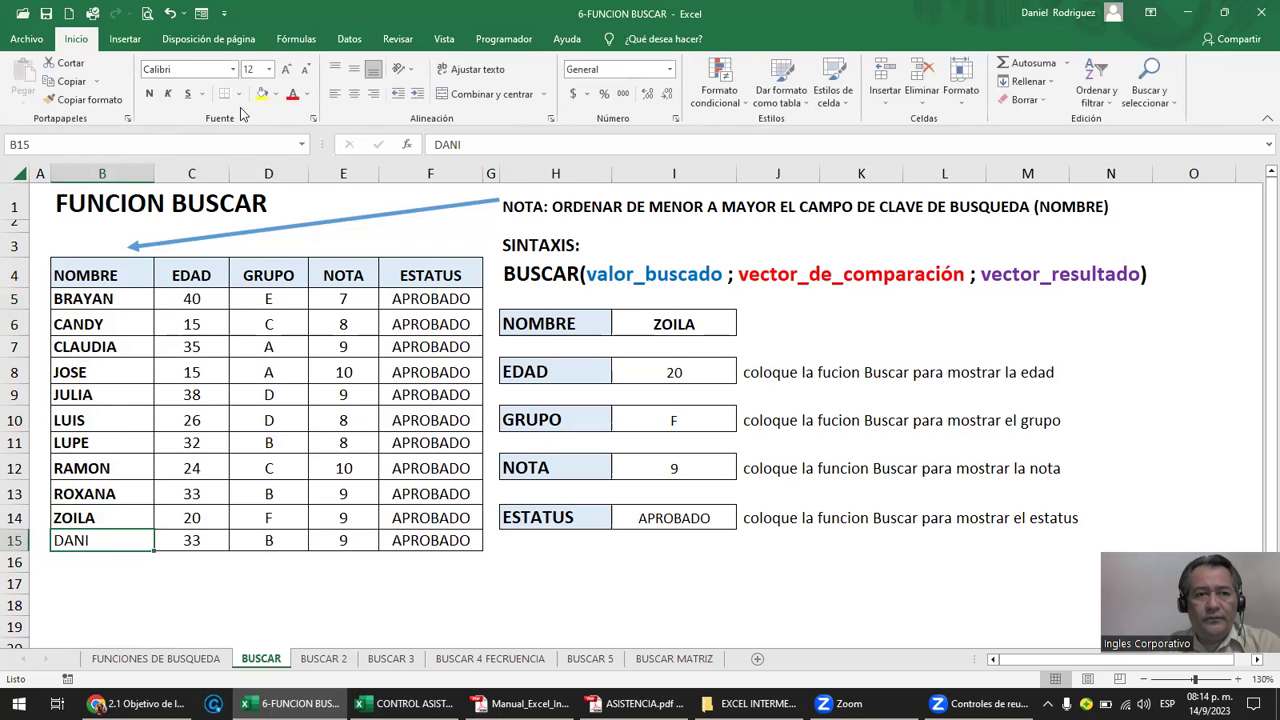
pyautogui.click(108, 278)
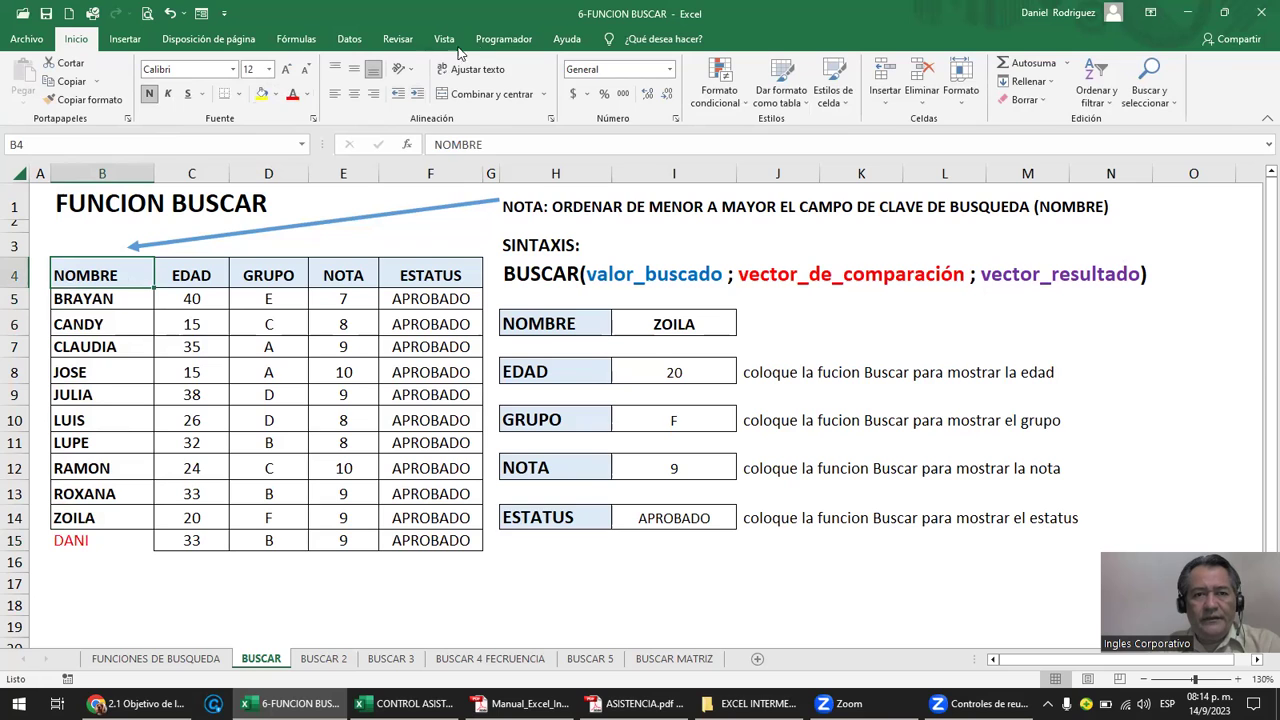
pyautogui.click(352, 40)
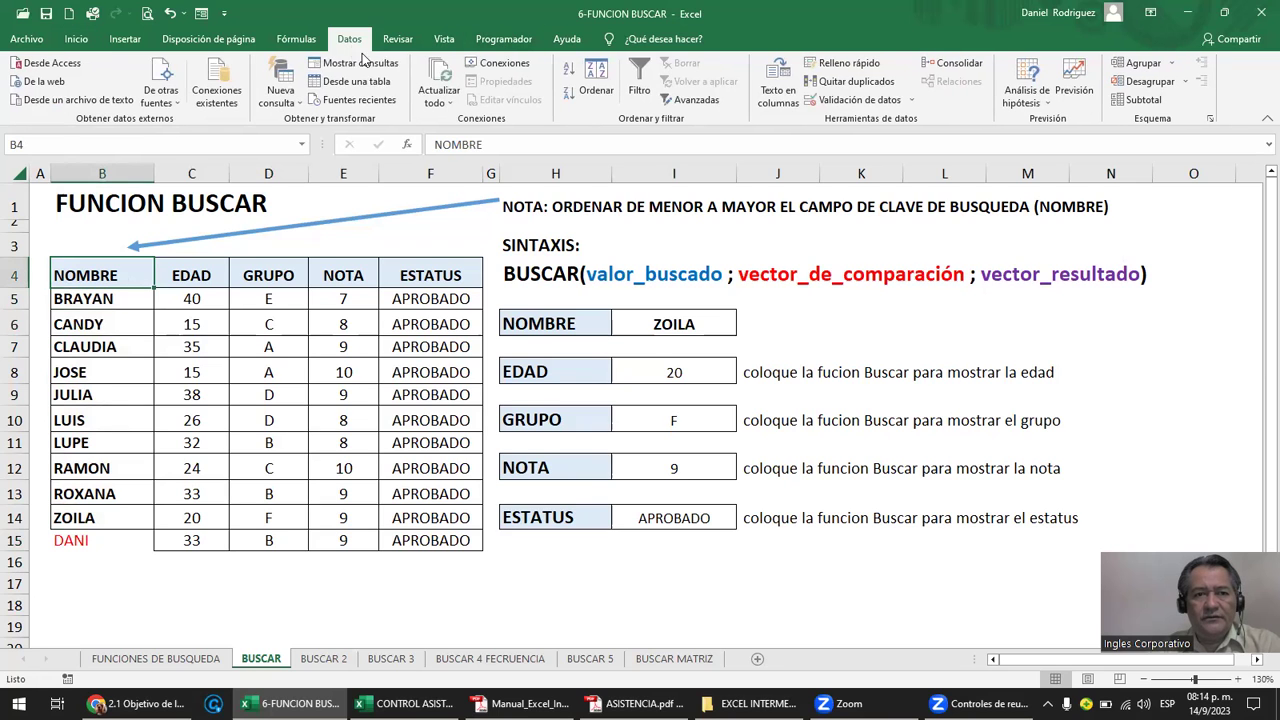
pyautogui.click(569, 75)
pyautogui.click(88, 372)
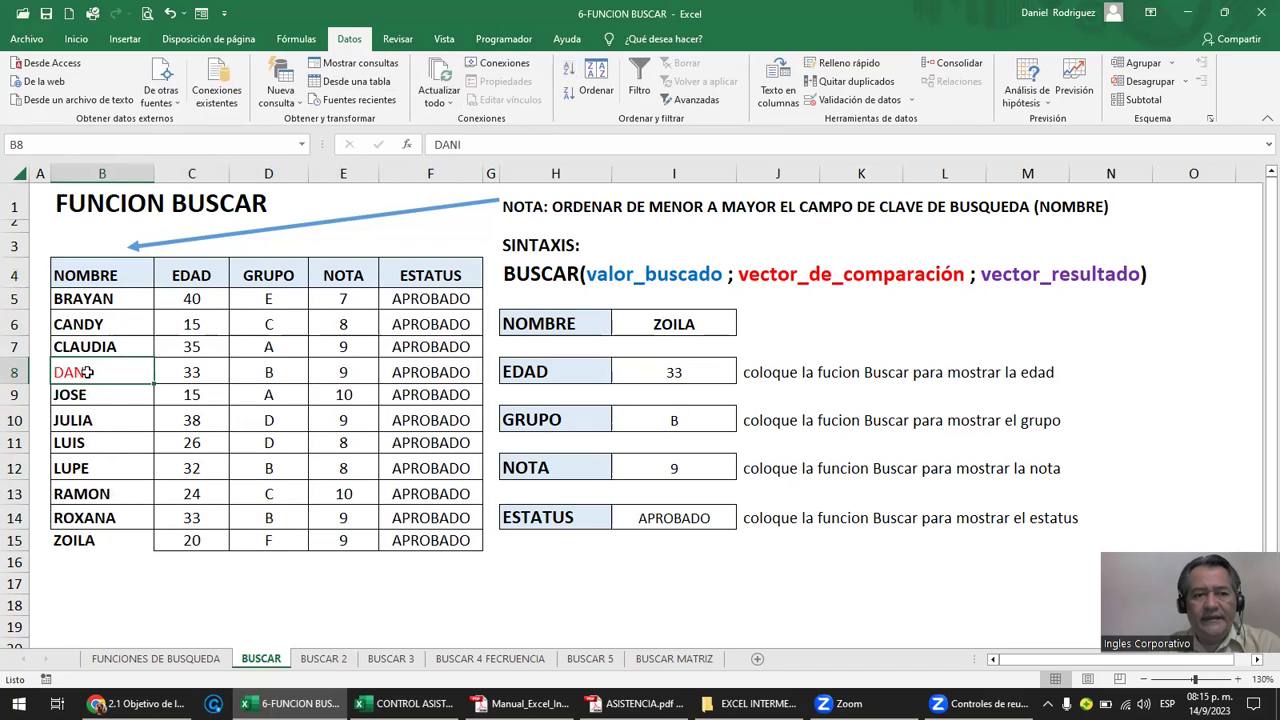
pyautogui.click(700, 328)
# Try editing the name ZOILA in I6, cancel the validation error, and delete the lookup name.
pyautogui.moveTo(100, 541); pyautogui.dragTo(422, 543)
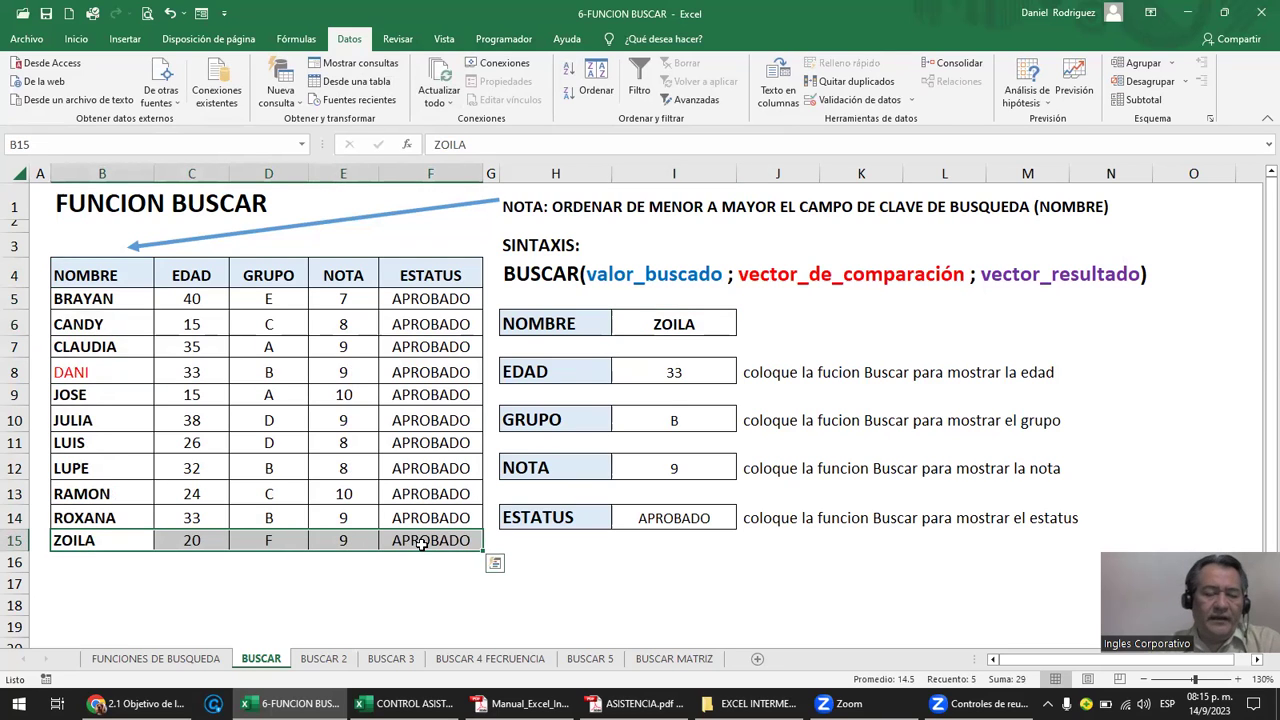
pyautogui.click(523, 565)
pyautogui.doubleClick(686, 324)
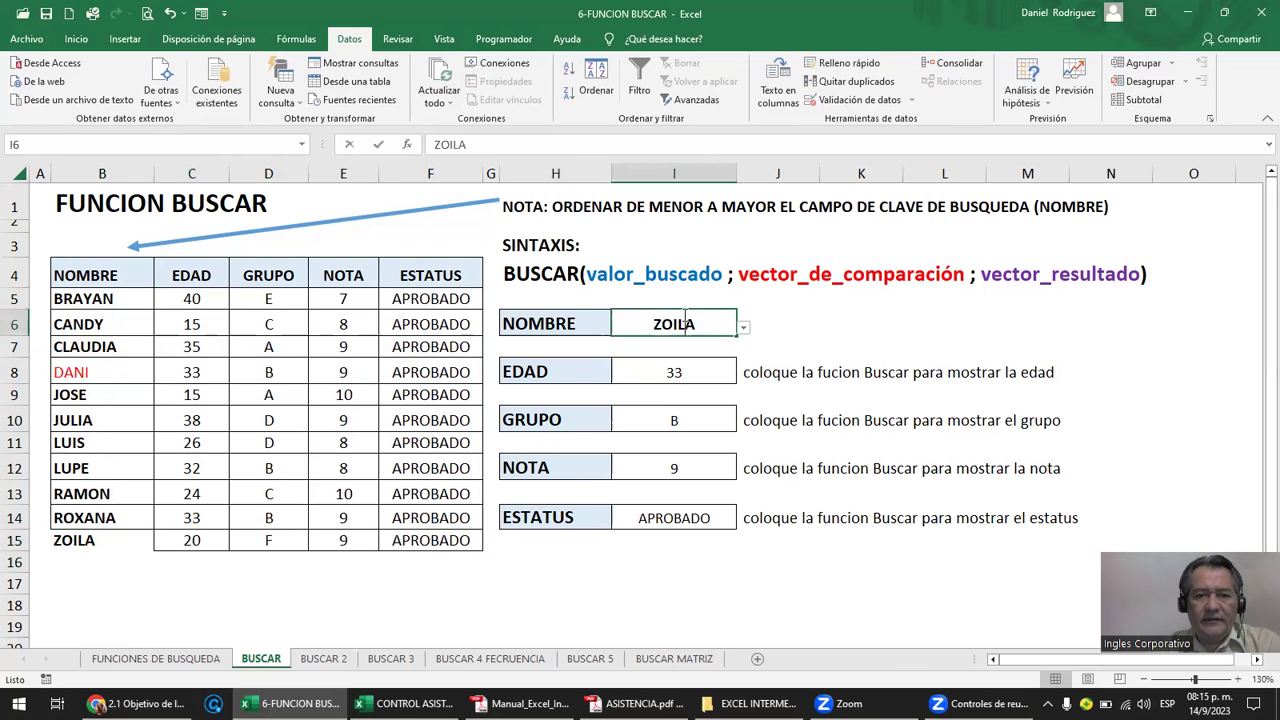
pyautogui.doubleClick(705, 323)
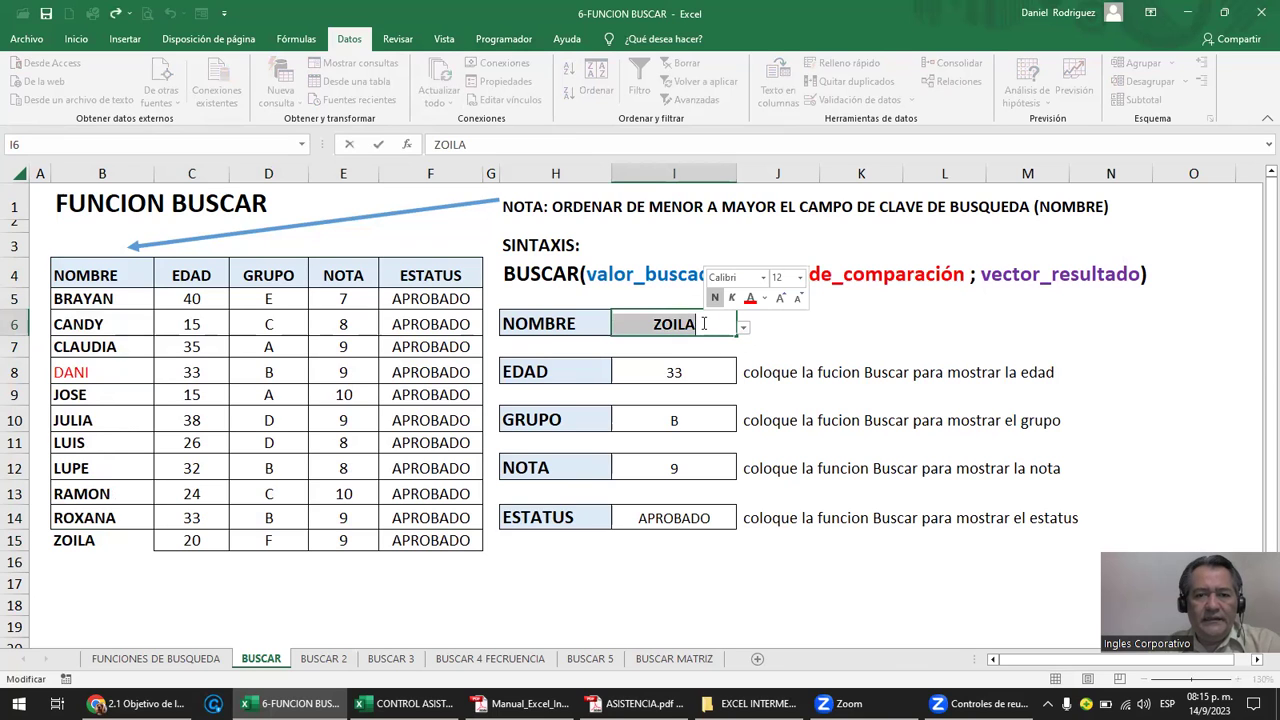
pyautogui.click(674, 330)
pyautogui.click(745, 331)
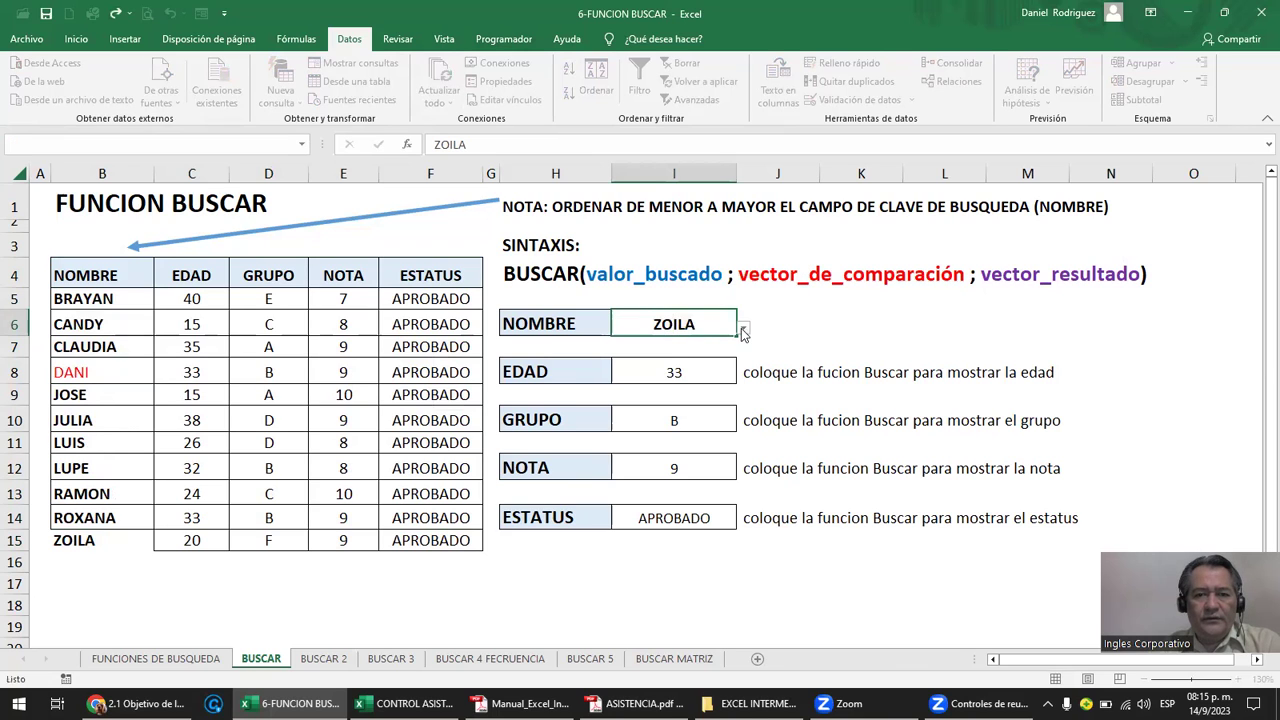
pyautogui.press('Return')
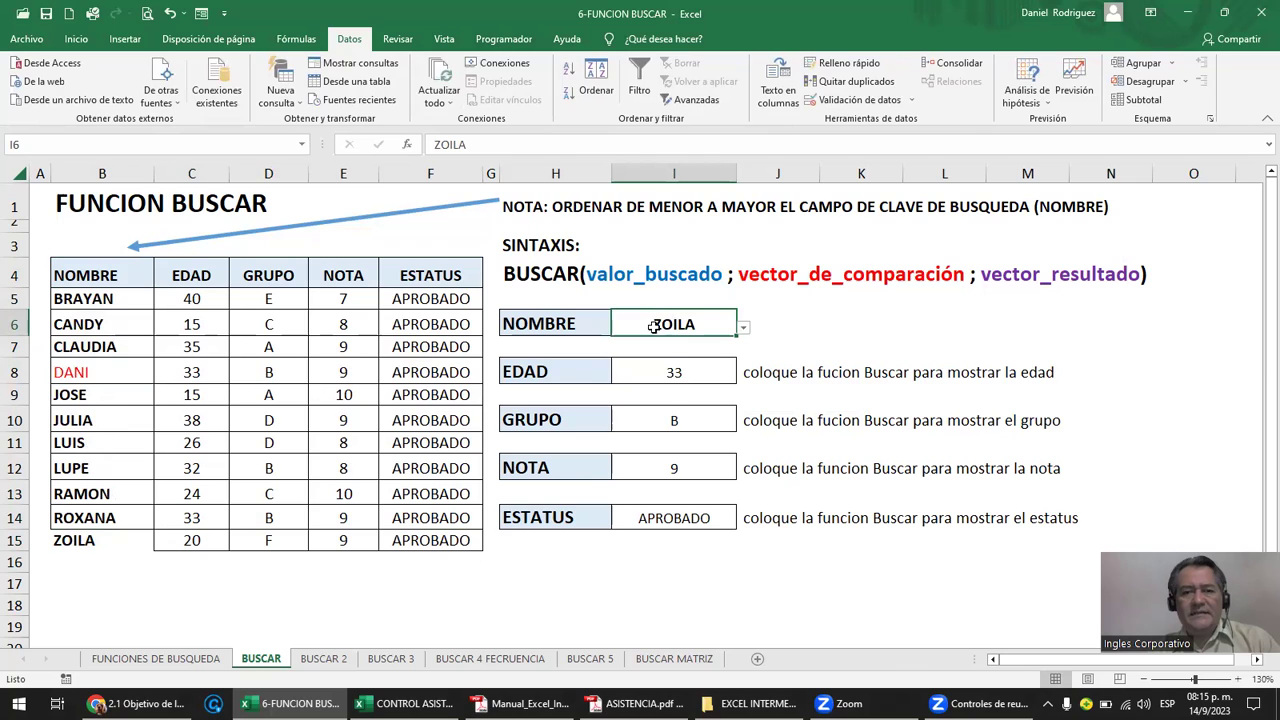
pyautogui.press('Return')
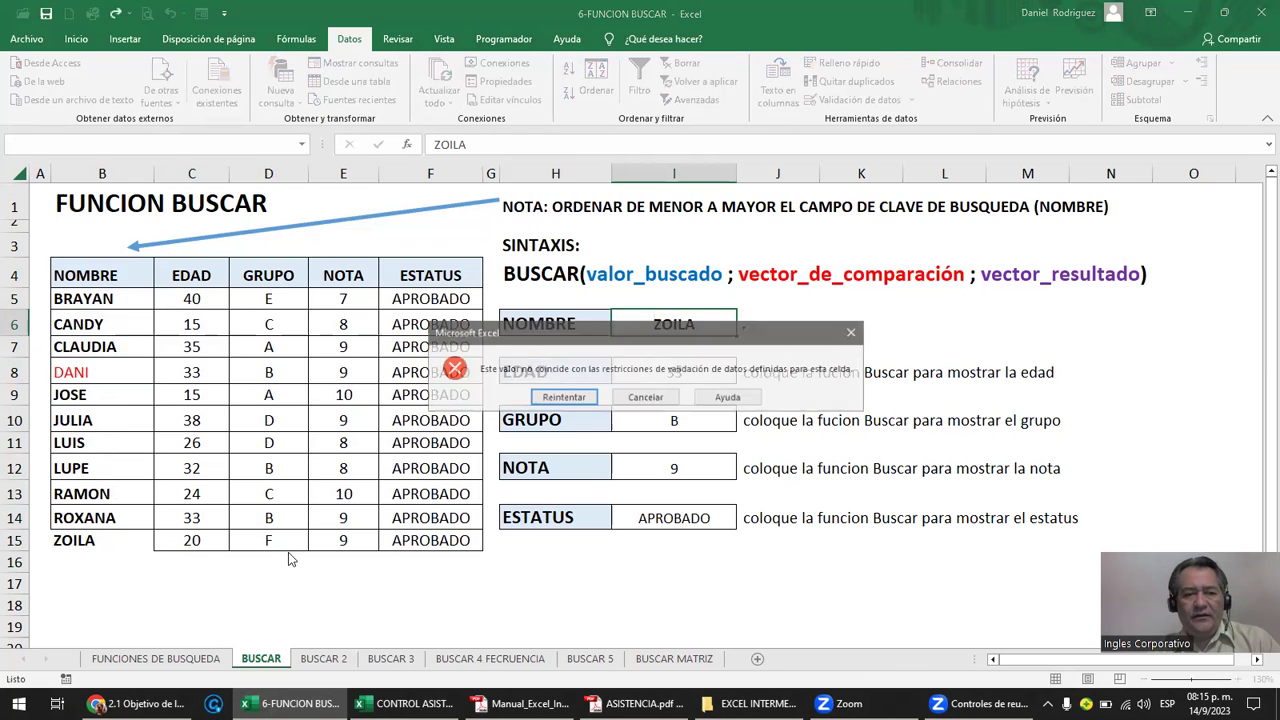
pyautogui.press('Escape')
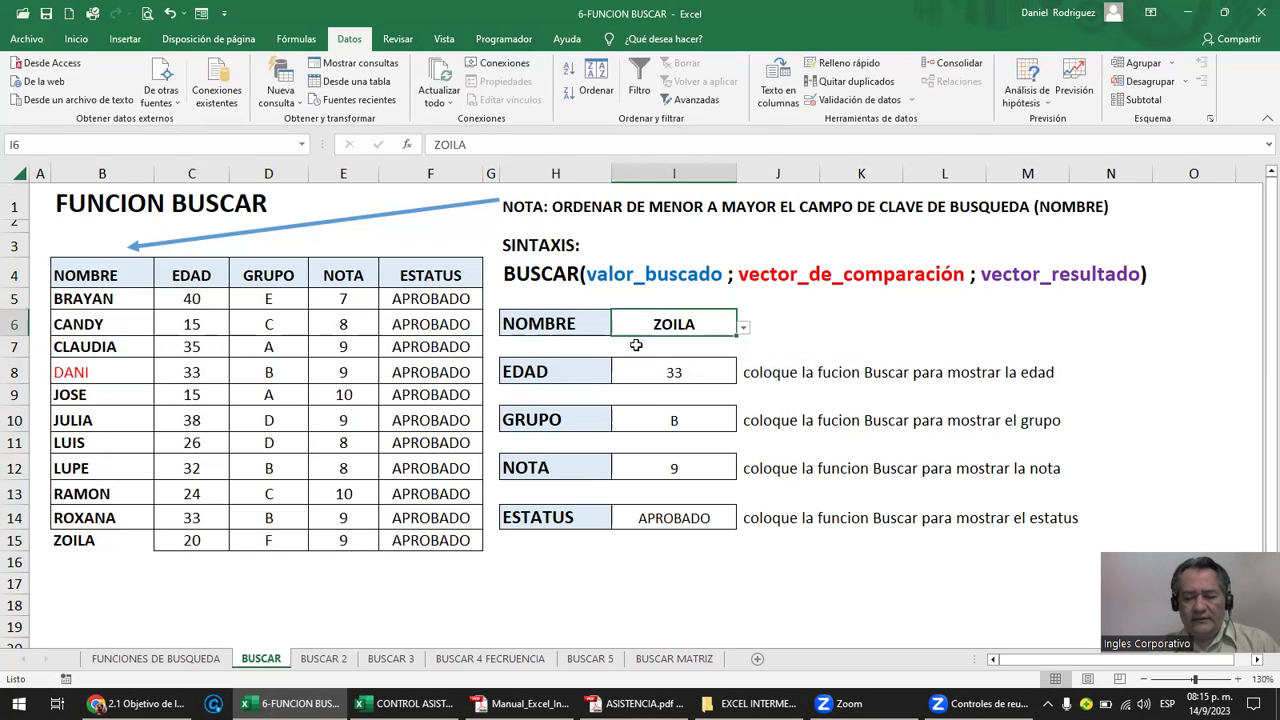
pyautogui.press('Delete')
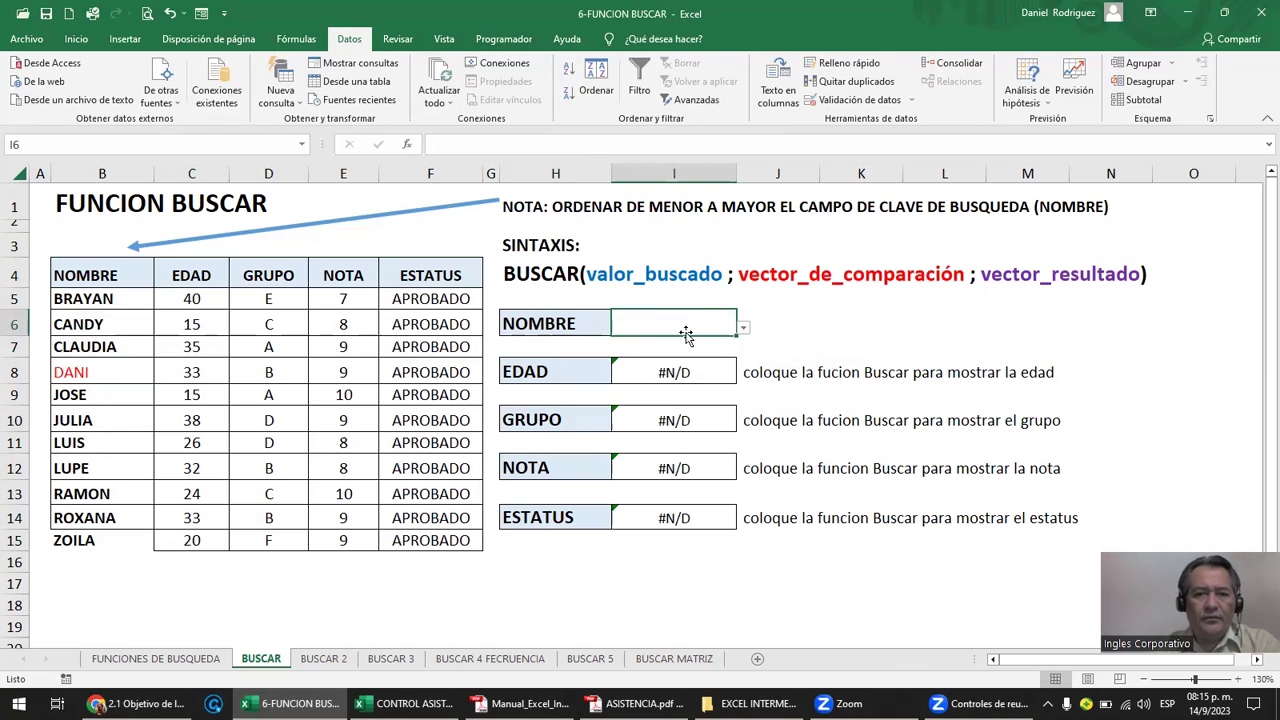
# Pick DANI from the I6 list and compare the results 33, B, 9, APROBADO with DANI's row.
pyautogui.click(743, 327)
pyautogui.moveTo(743, 385)
pyautogui.mouseDown()
pyautogui.moveTo(743, 410)
pyautogui.moveTo(743, 380)
pyautogui.mouseUp()
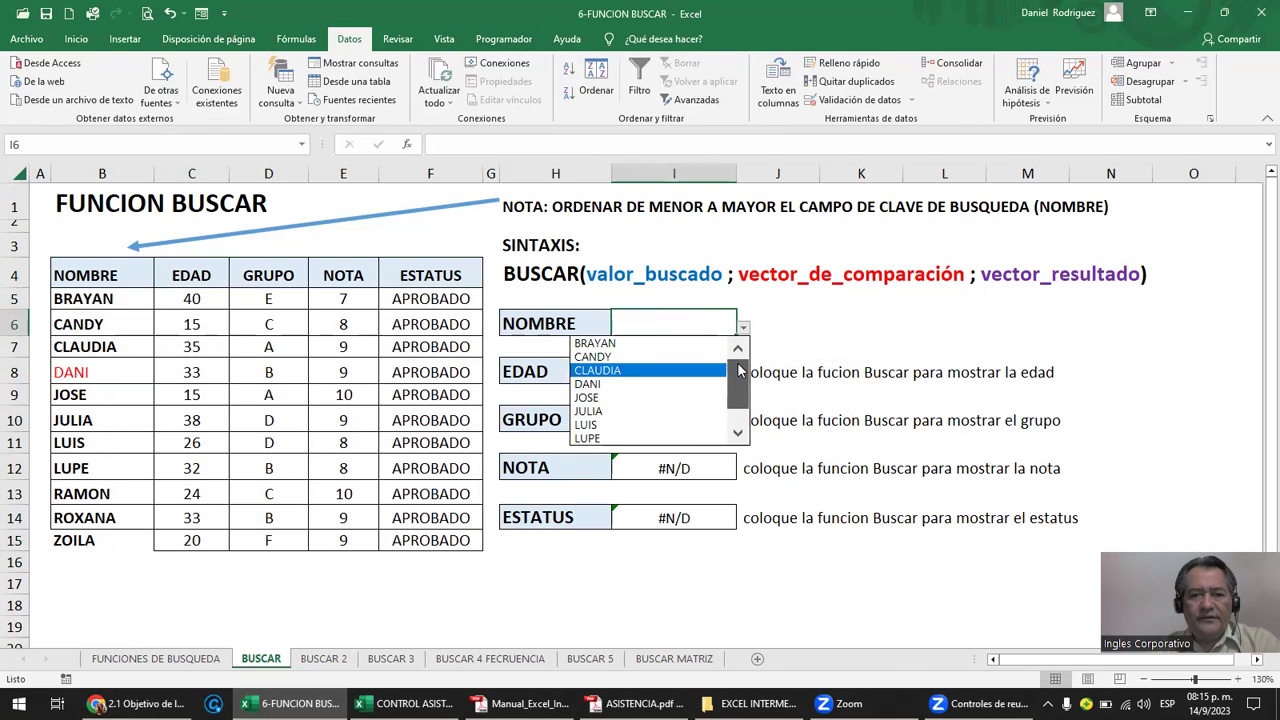
pyautogui.click(607, 385)
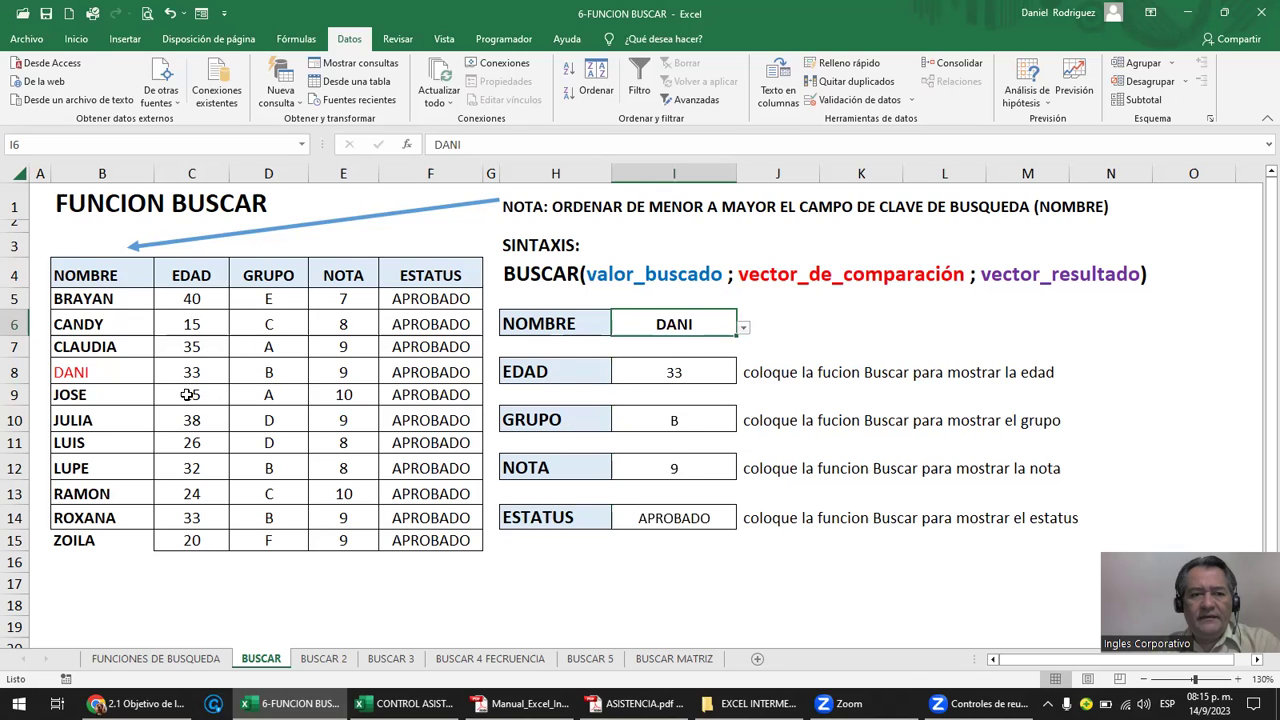
pyautogui.moveTo(190, 372); pyautogui.dragTo(430, 372)
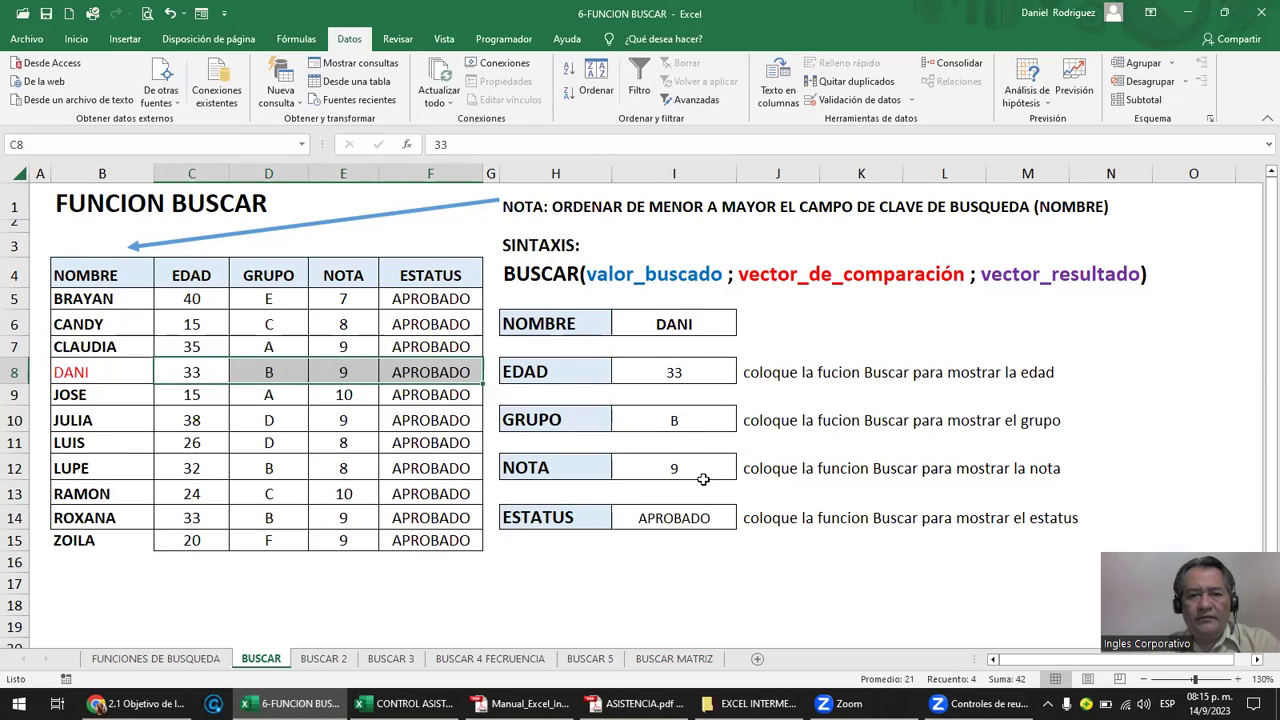
pyautogui.moveTo(674, 330); pyautogui.dragTo(685, 510)
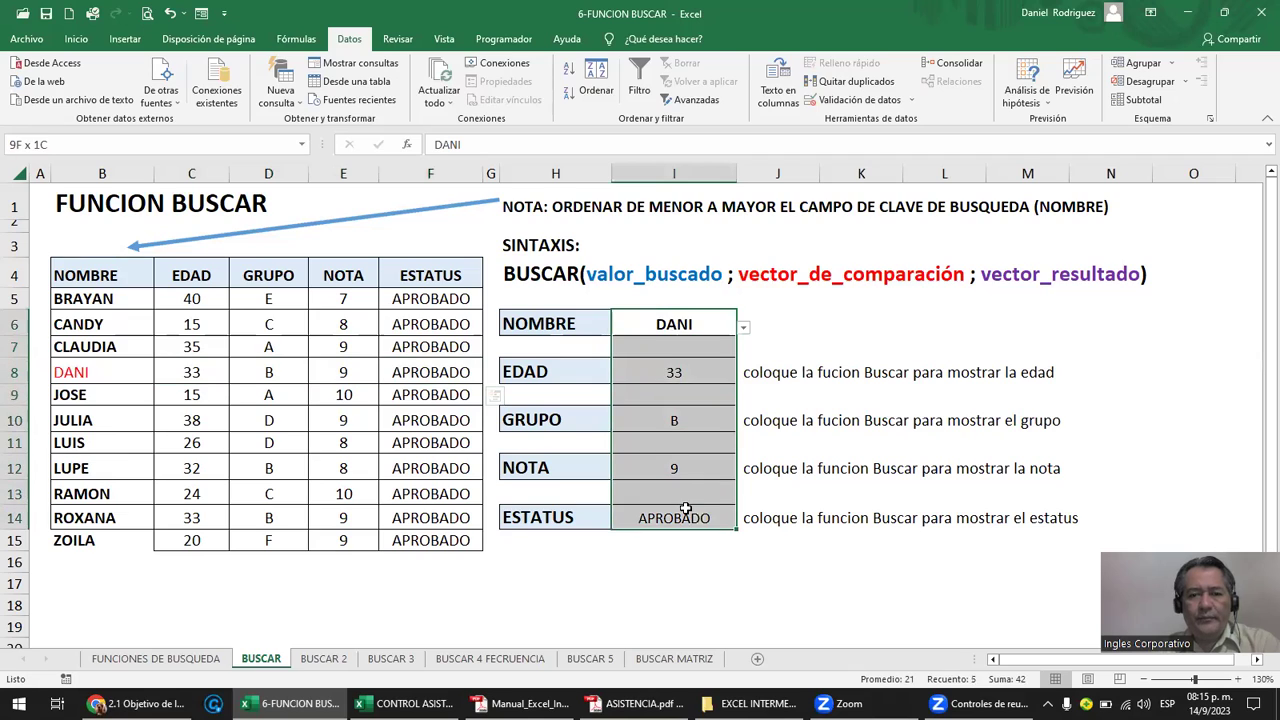
pyautogui.click(205, 560)
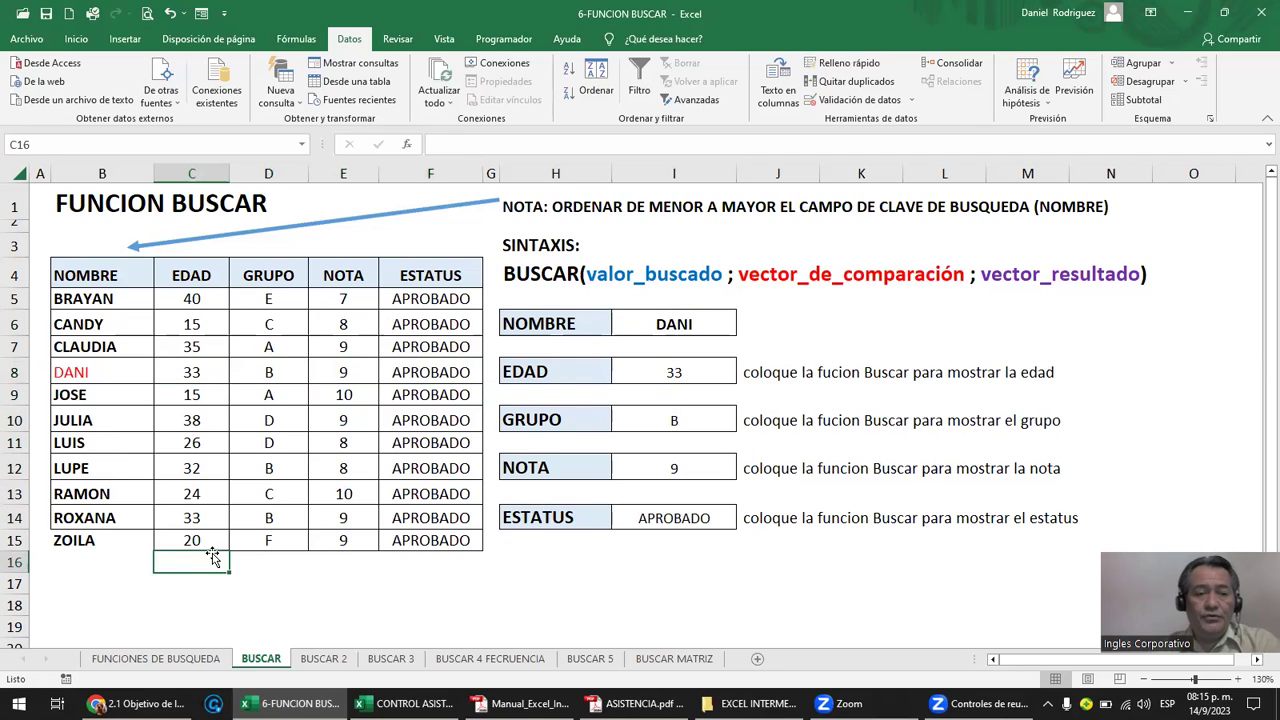
pyautogui.click(91, 540)
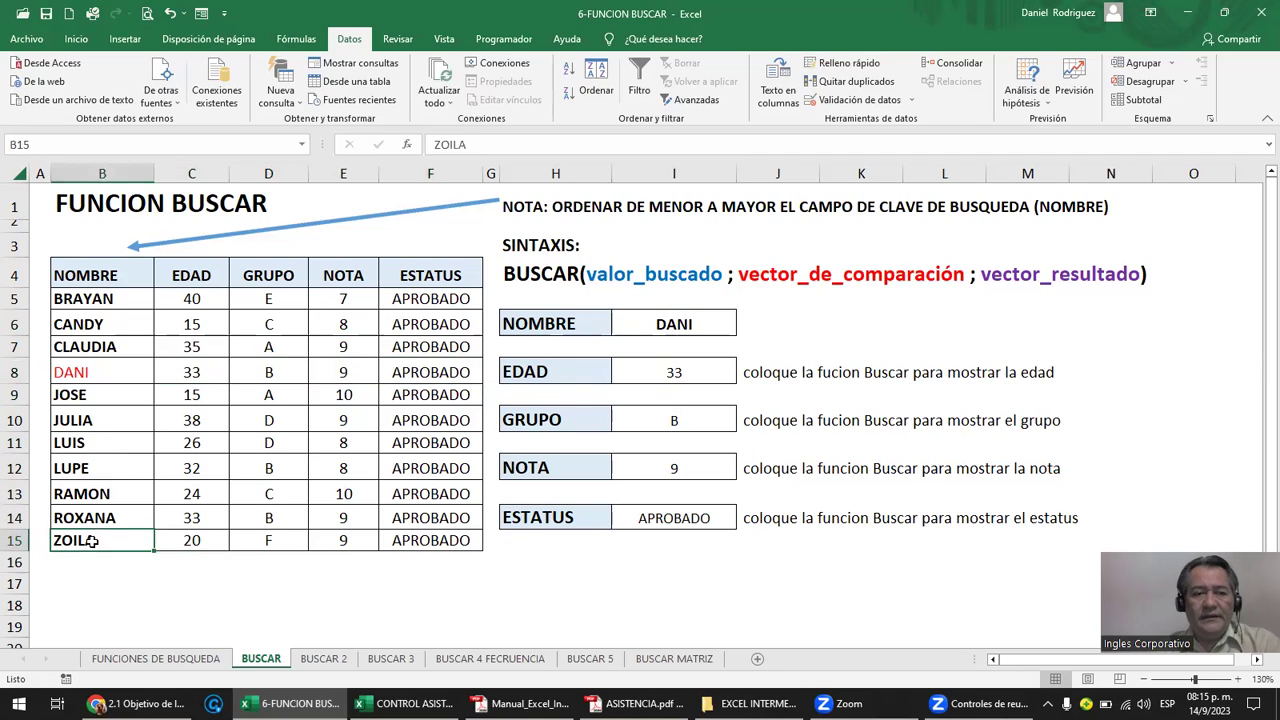
pyautogui.click(686, 324)
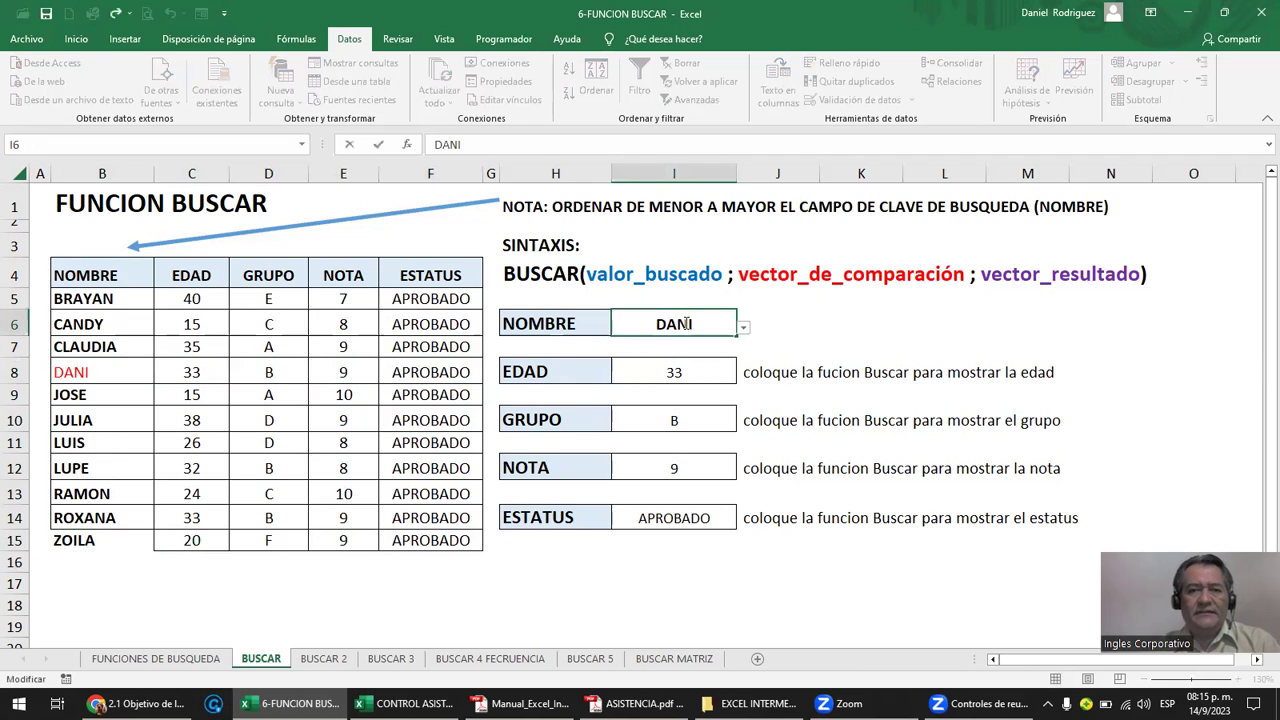
# Change the I6 data-validation source to =$B$5:$B$15 so the list includes the last row.
pyautogui.click(858, 100)
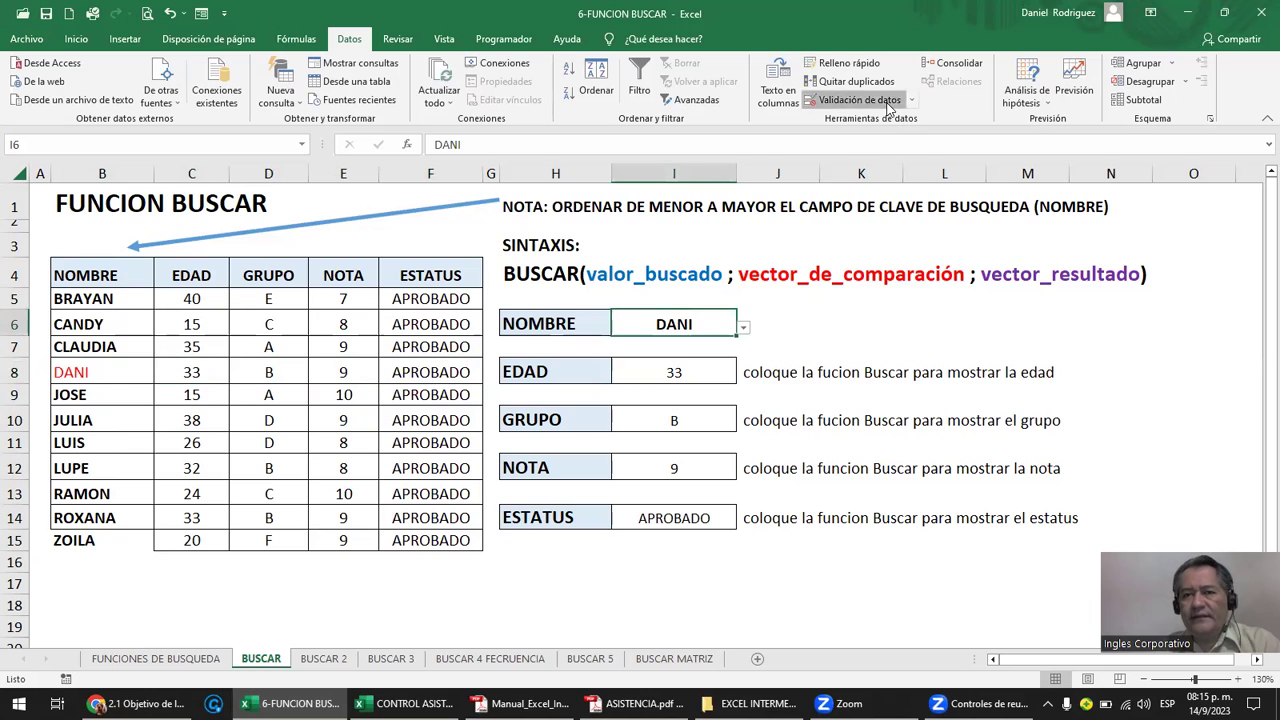
pyautogui.click(748, 327)
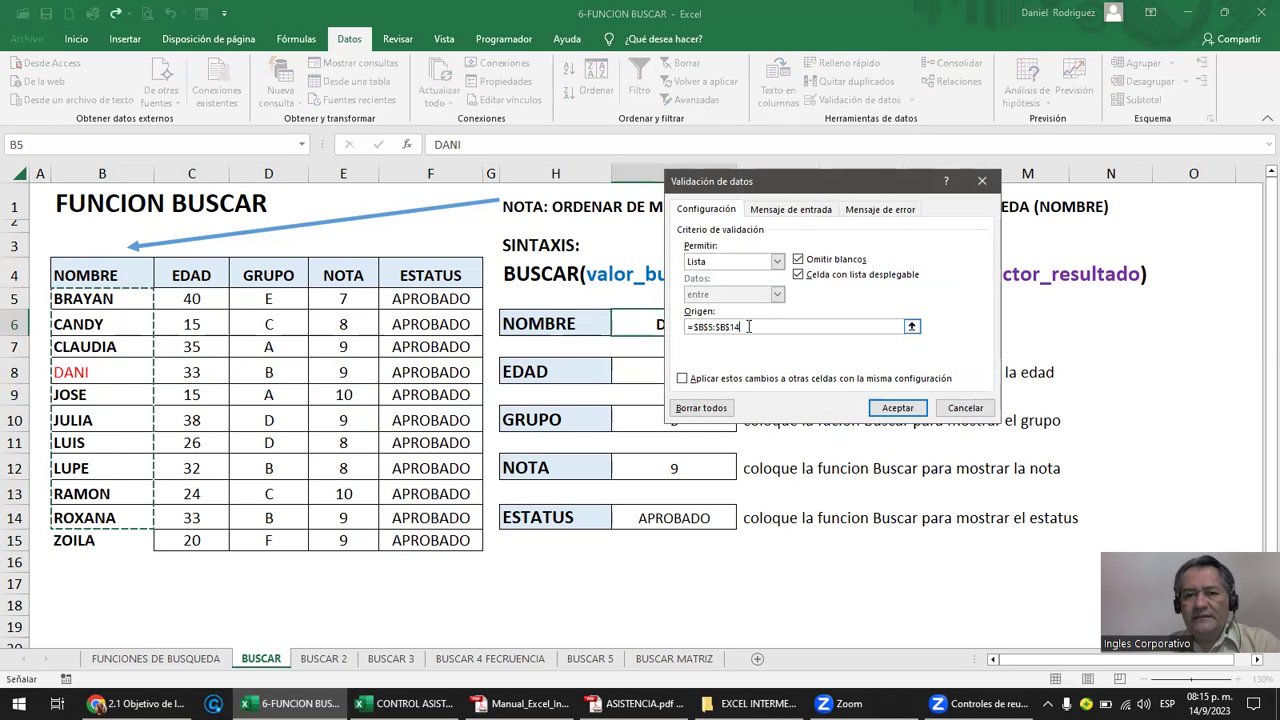
pyautogui.press('BackSpace')
pyautogui.write('5')
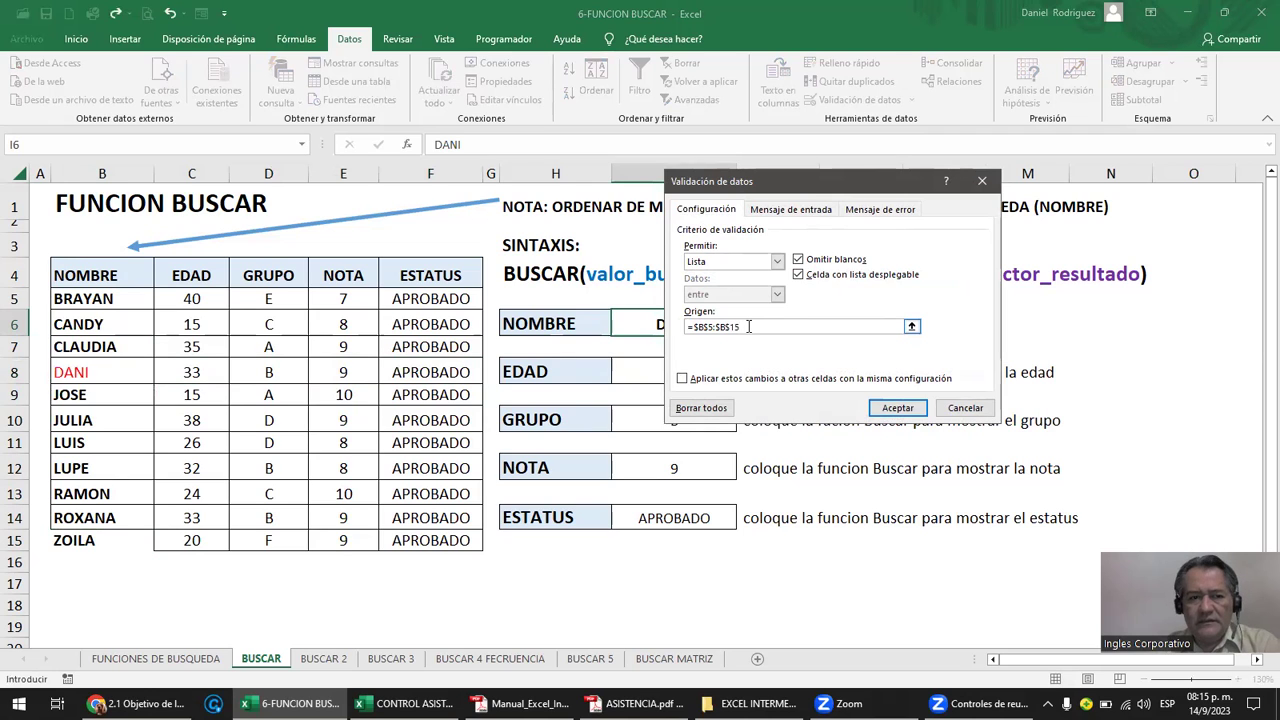
pyautogui.click(897, 408)
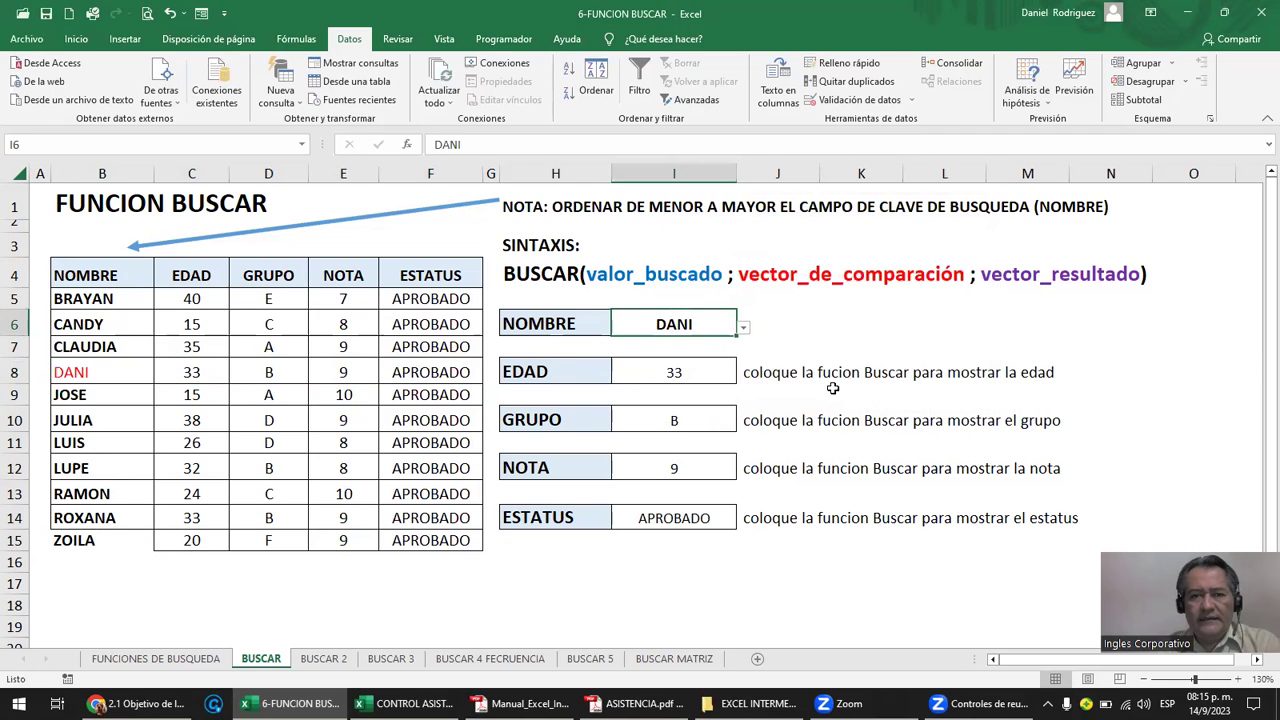
pyautogui.click(743, 329)
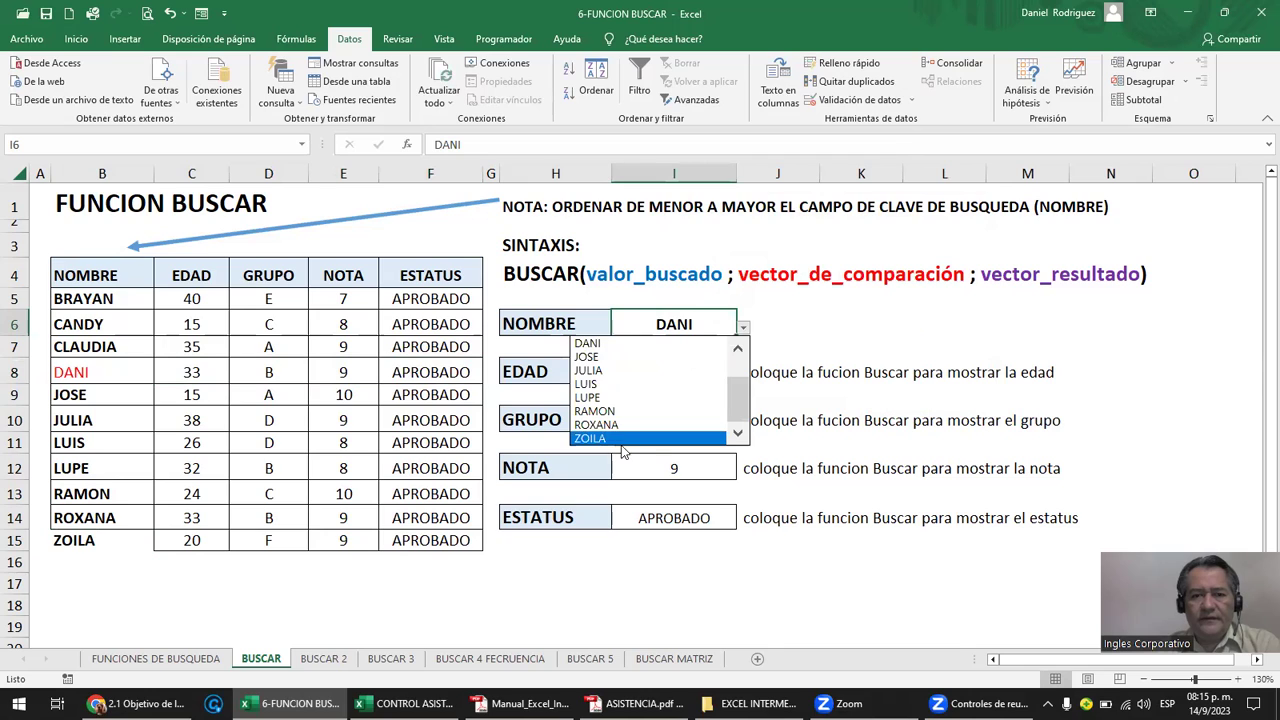
# Change the EDAD formula in I8 to =BUSCAR(I6;B5:B15;C5:C15).
pyautogui.press('Escape')
pyautogui.click(685, 378)
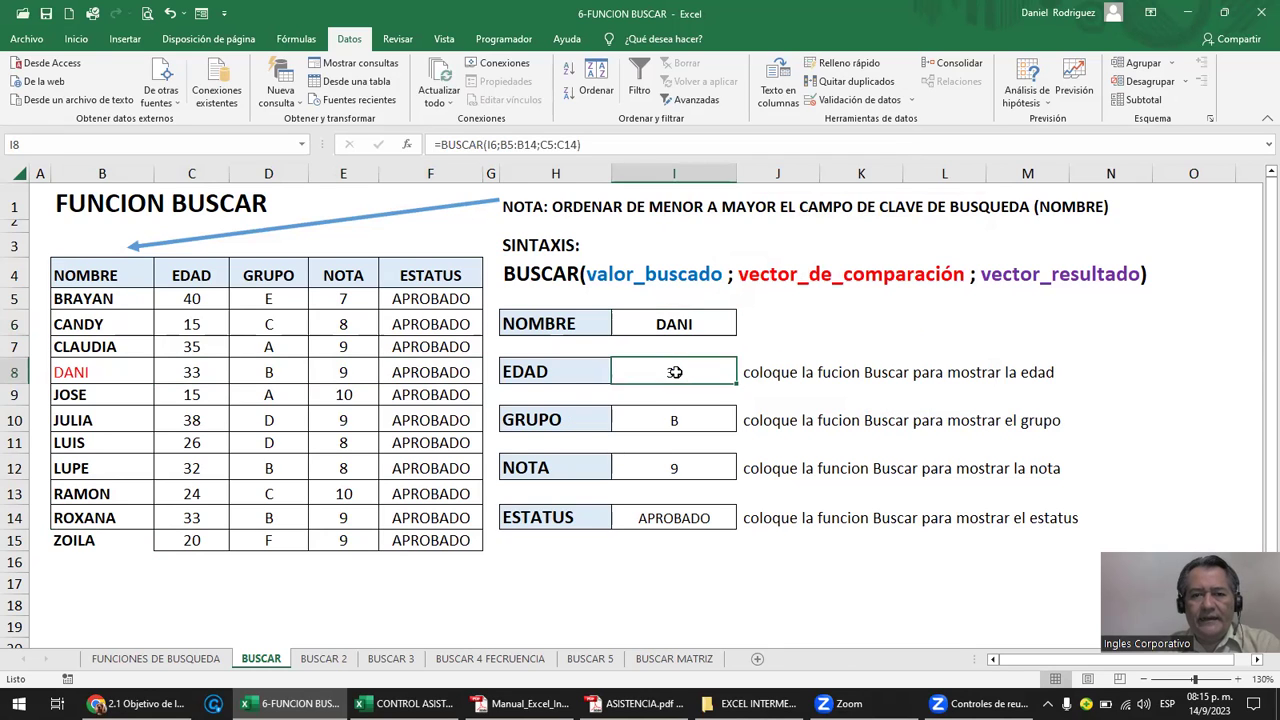
pyautogui.doubleClick(676, 372)
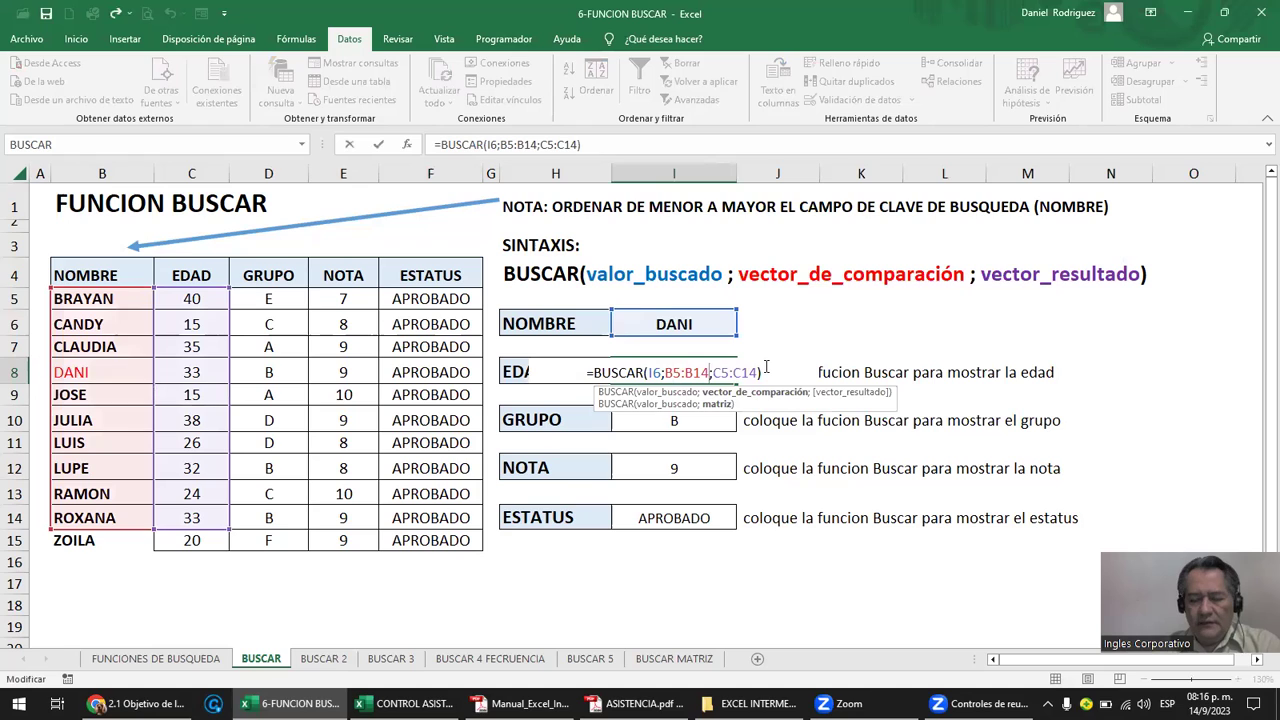
pyautogui.press('BackSpace')
pyautogui.press('Right')
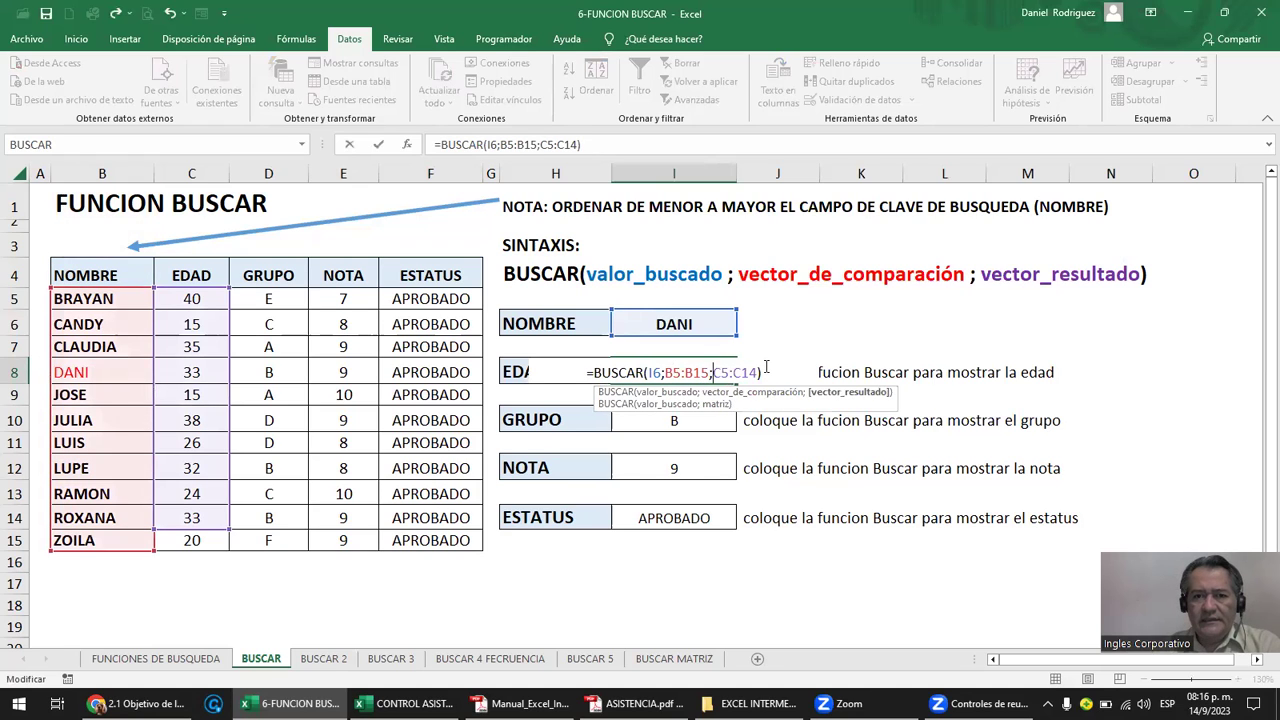
pyautogui.hotkey('shift', 'End')
pyautogui.write('C5:C15')
pyautogui.press('Return')
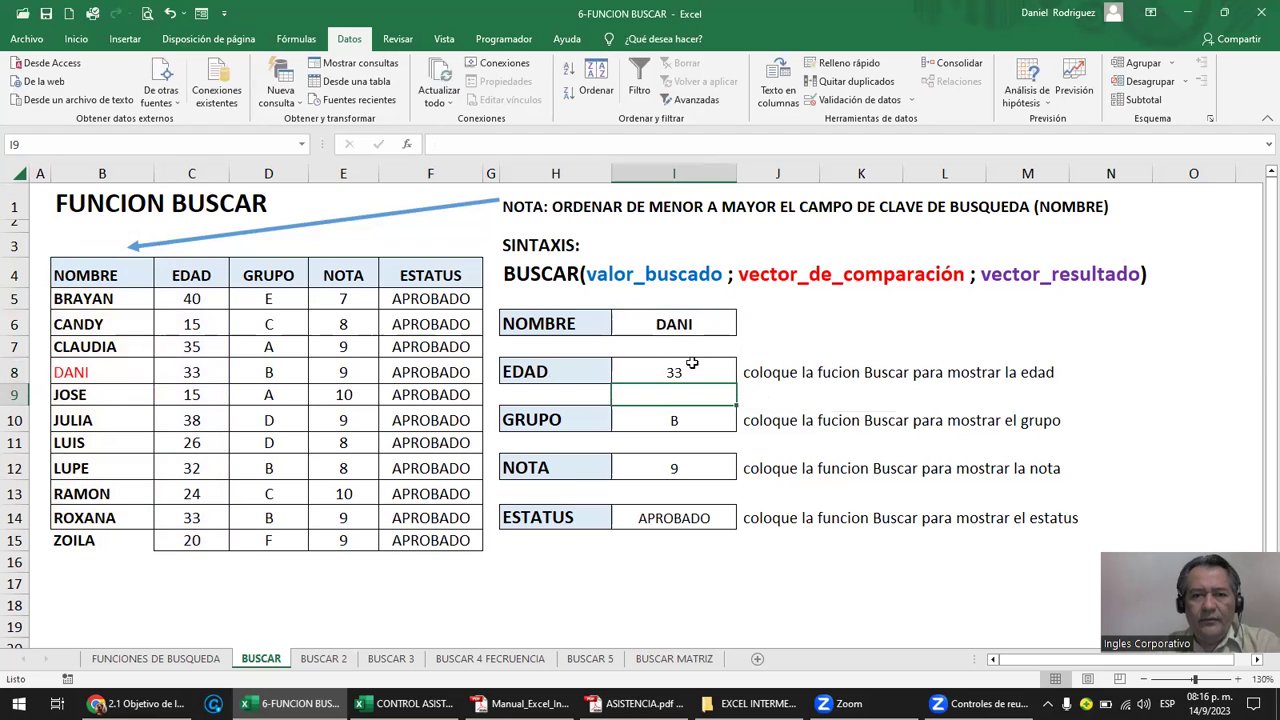
pyautogui.doubleClick(700, 371)
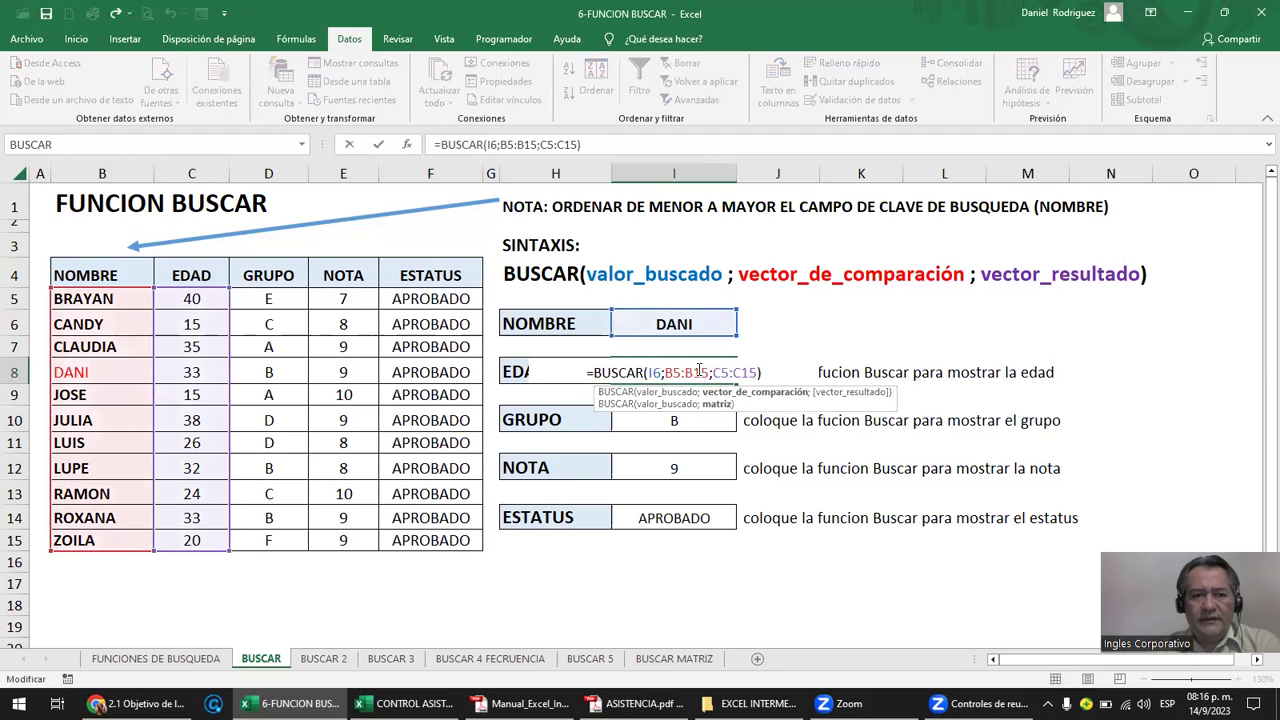
# Check the GRUPO, NOTA and ESTATUS lookup formulas unchanged, then bring up I6's name list.
pyautogui.click(672, 420)
pyautogui.doubleClick(672, 420)
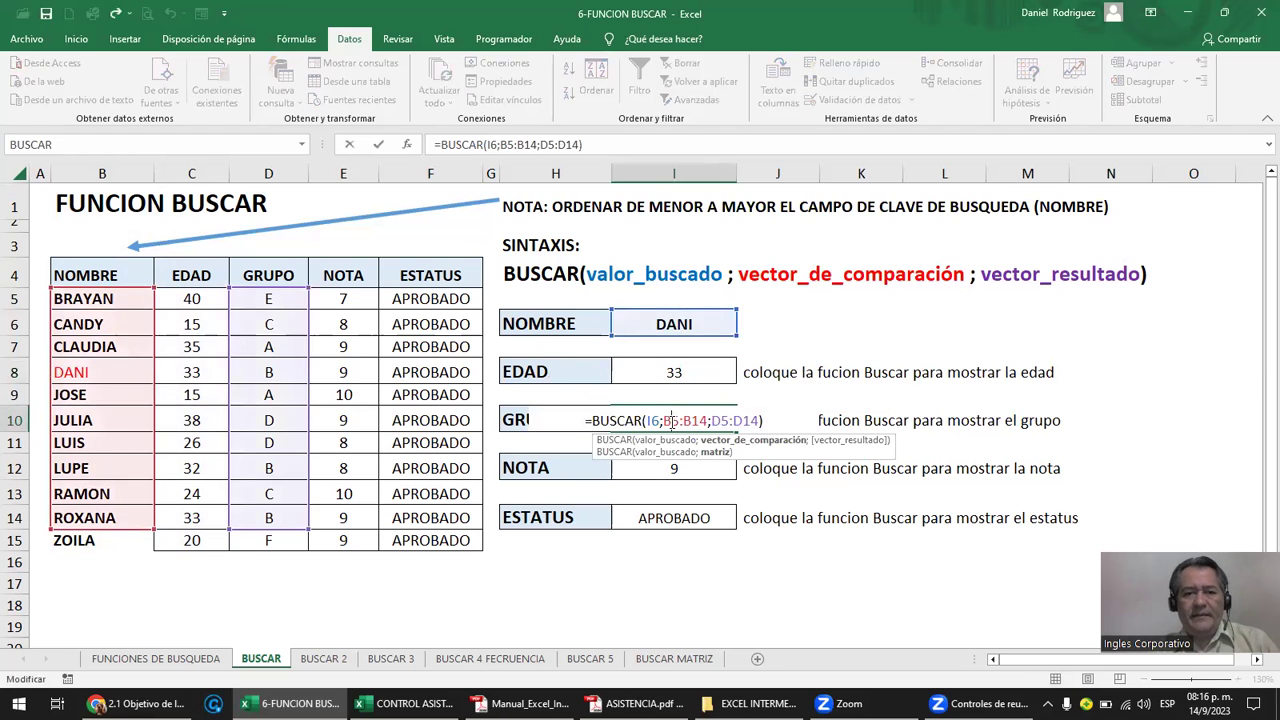
pyautogui.click(676, 458)
pyautogui.doubleClick(676, 458)
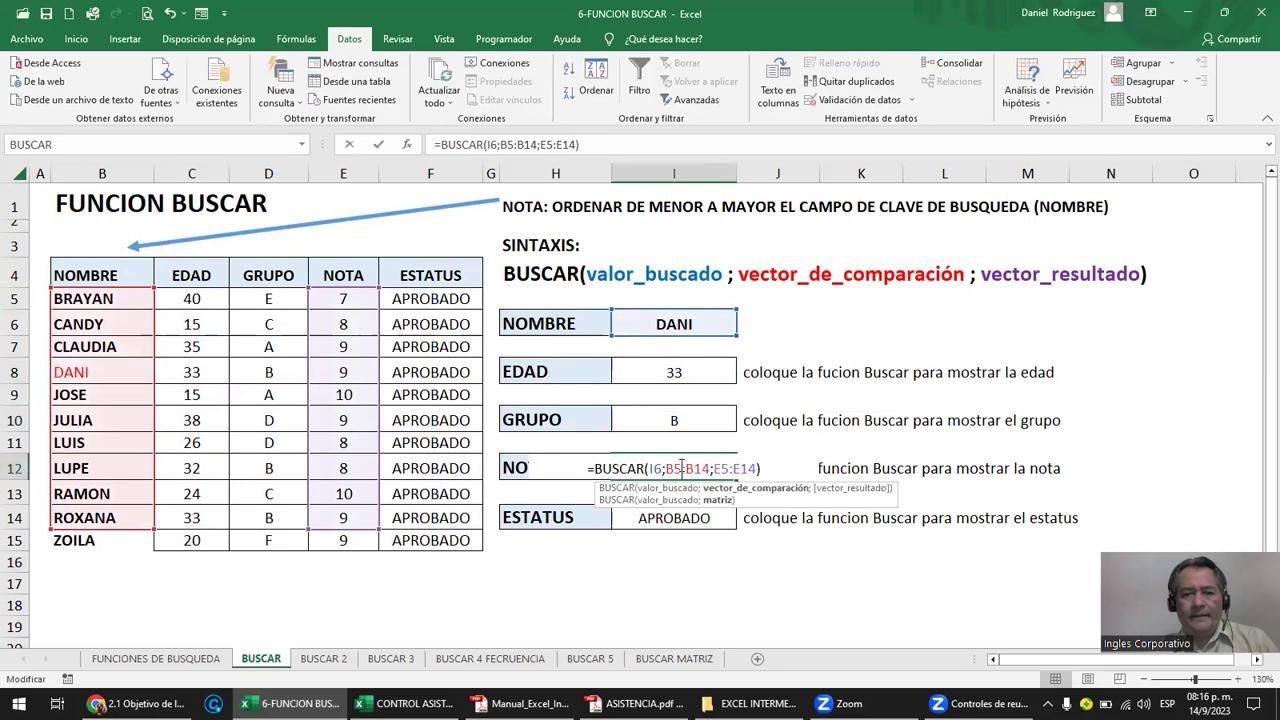
pyautogui.doubleClick(689, 518)
pyautogui.press('Return')
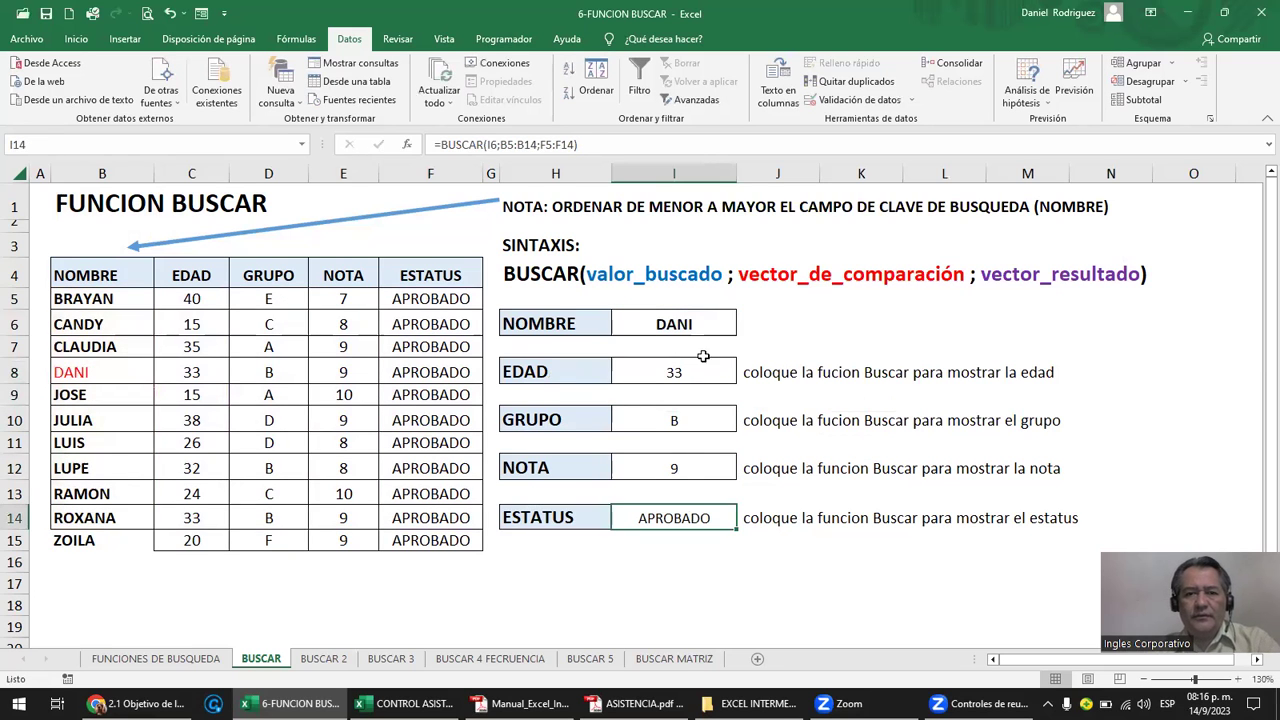
pyautogui.click(708, 323)
pyautogui.click(743, 327)
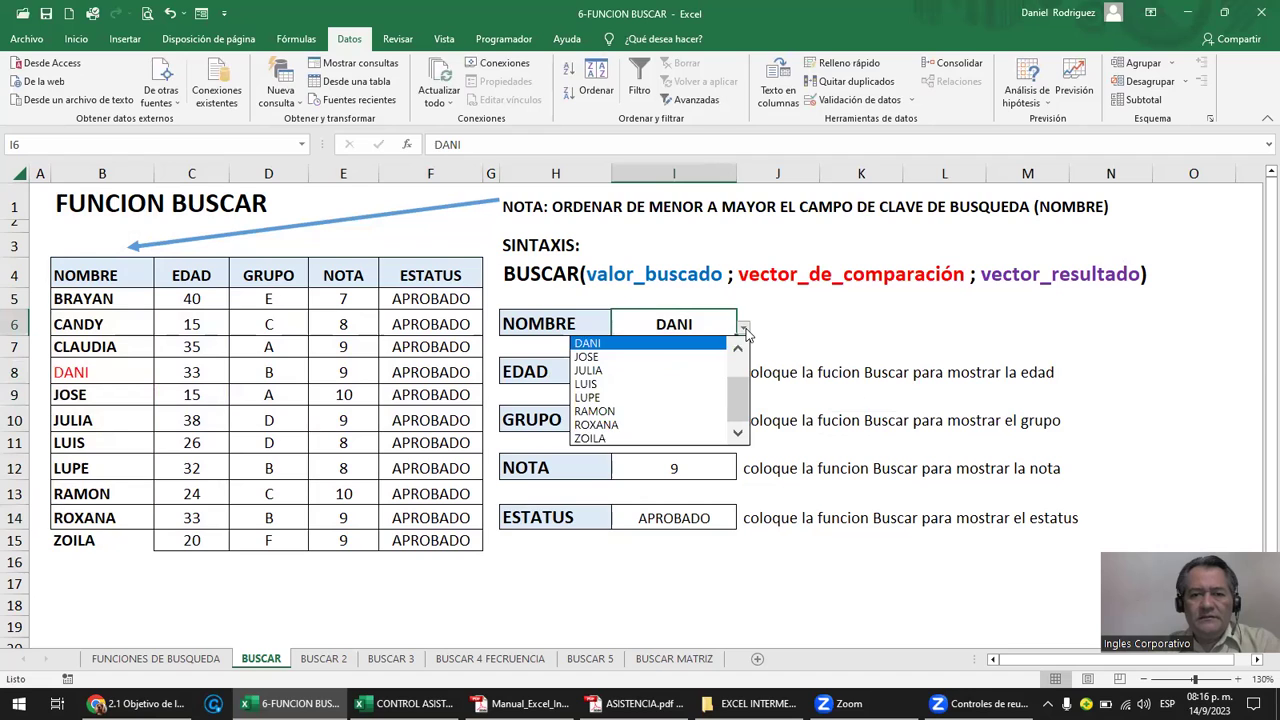
# Look up ZOILA and extend the GRUPO formula's ranges down to row 15.
pyautogui.click(636, 440)
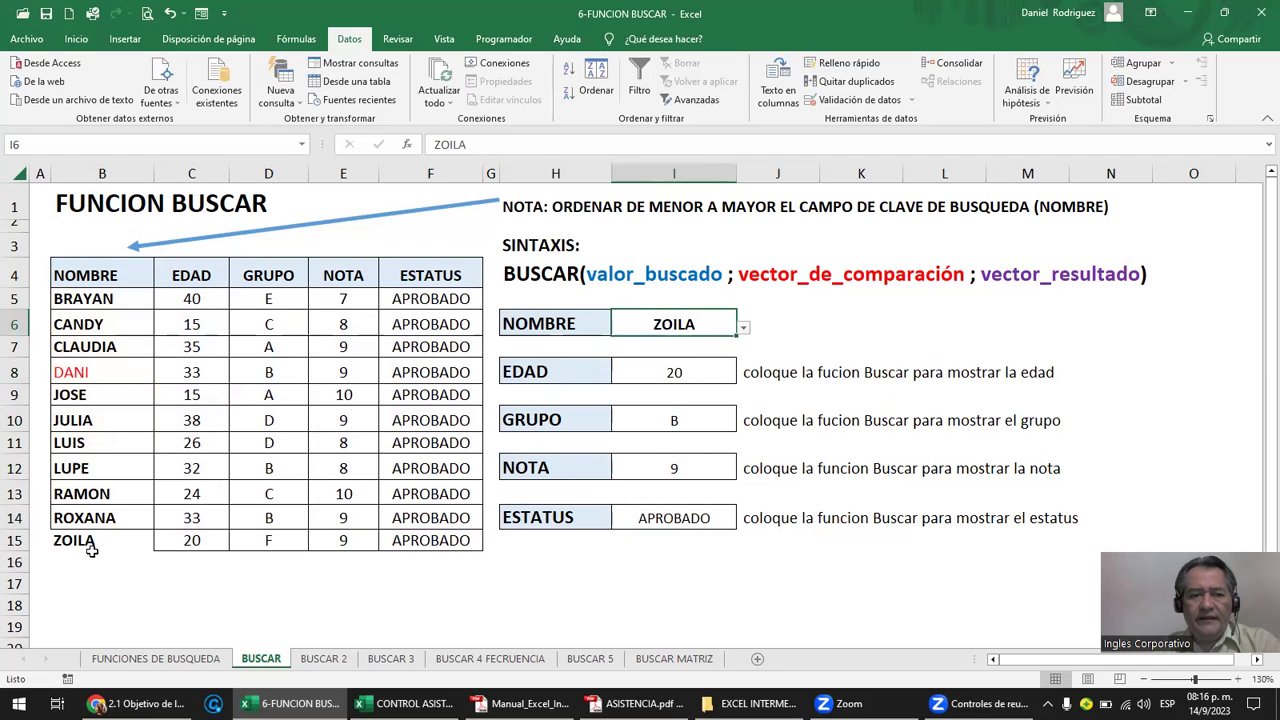
pyautogui.click(207, 542)
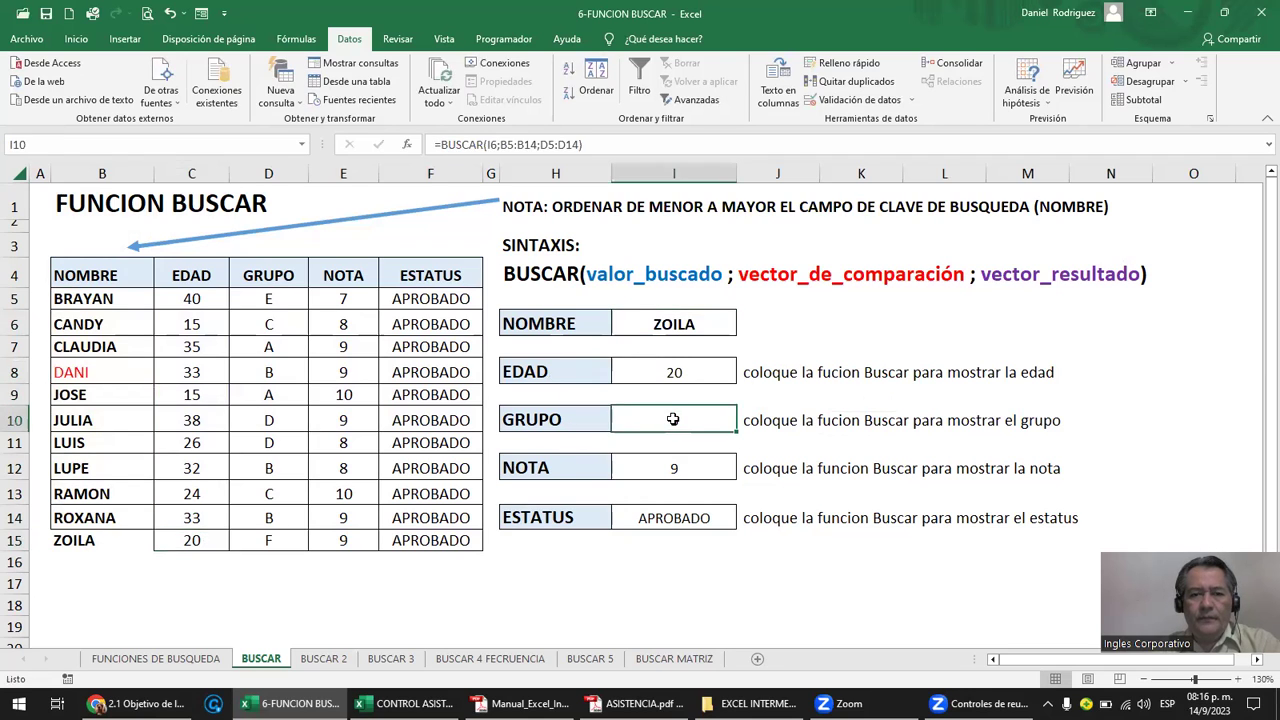
pyautogui.doubleClick(673, 419)
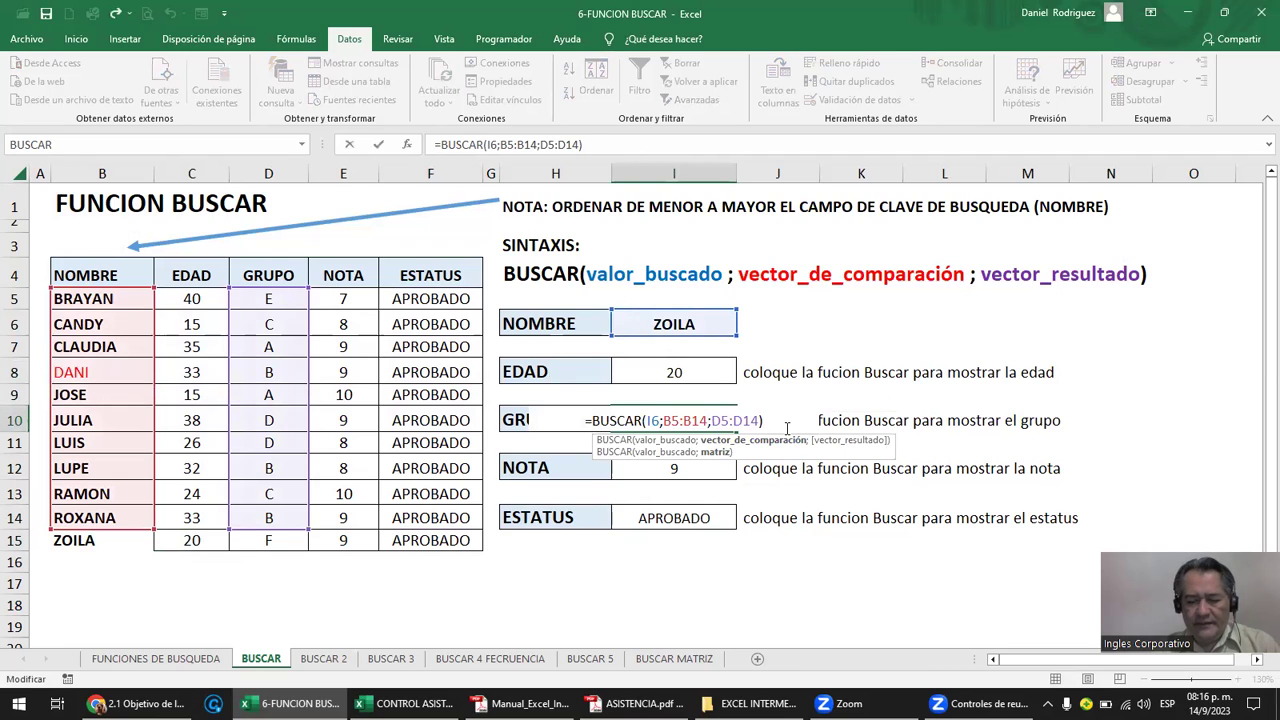
pyautogui.moveTo(100, 298); pyautogui.dragTo(100, 540)
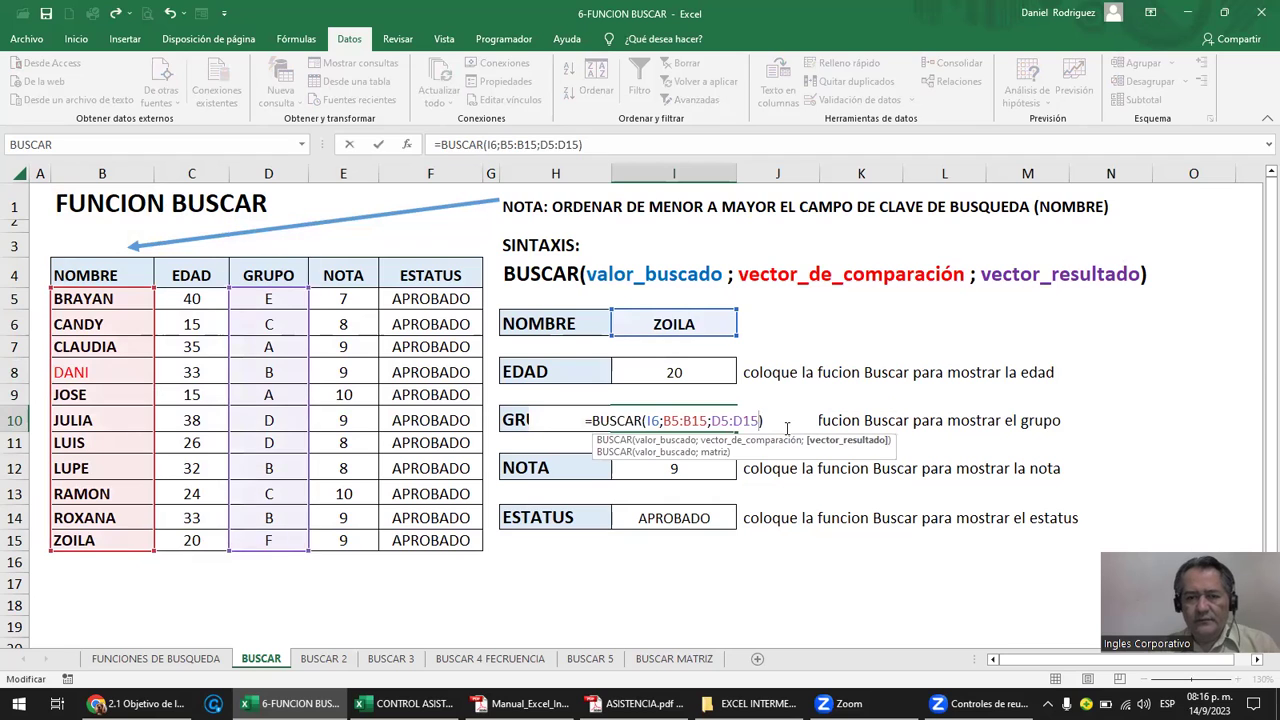
pyautogui.press('Return')
# Change the NOTA formula's ranges from B5:B14 and E5:E14 to B5:B15 and E5:E15.
pyautogui.doubleClick(725, 464)
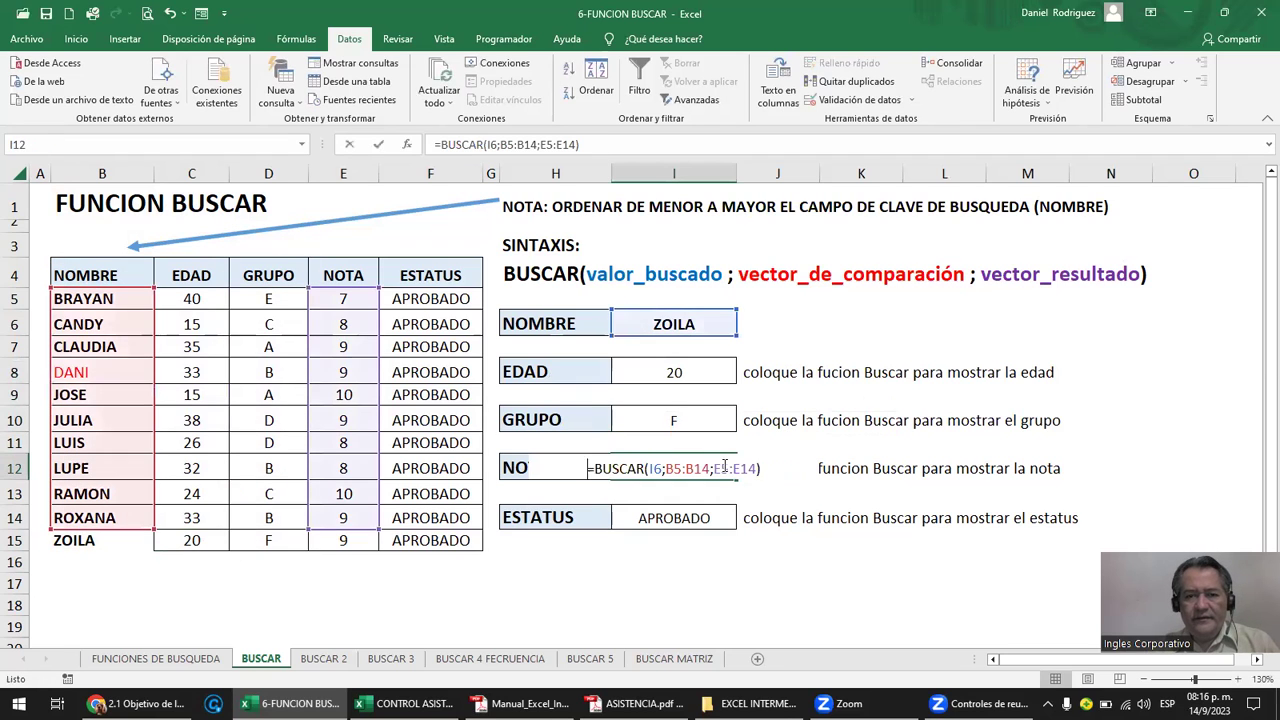
pyautogui.click(709, 467)
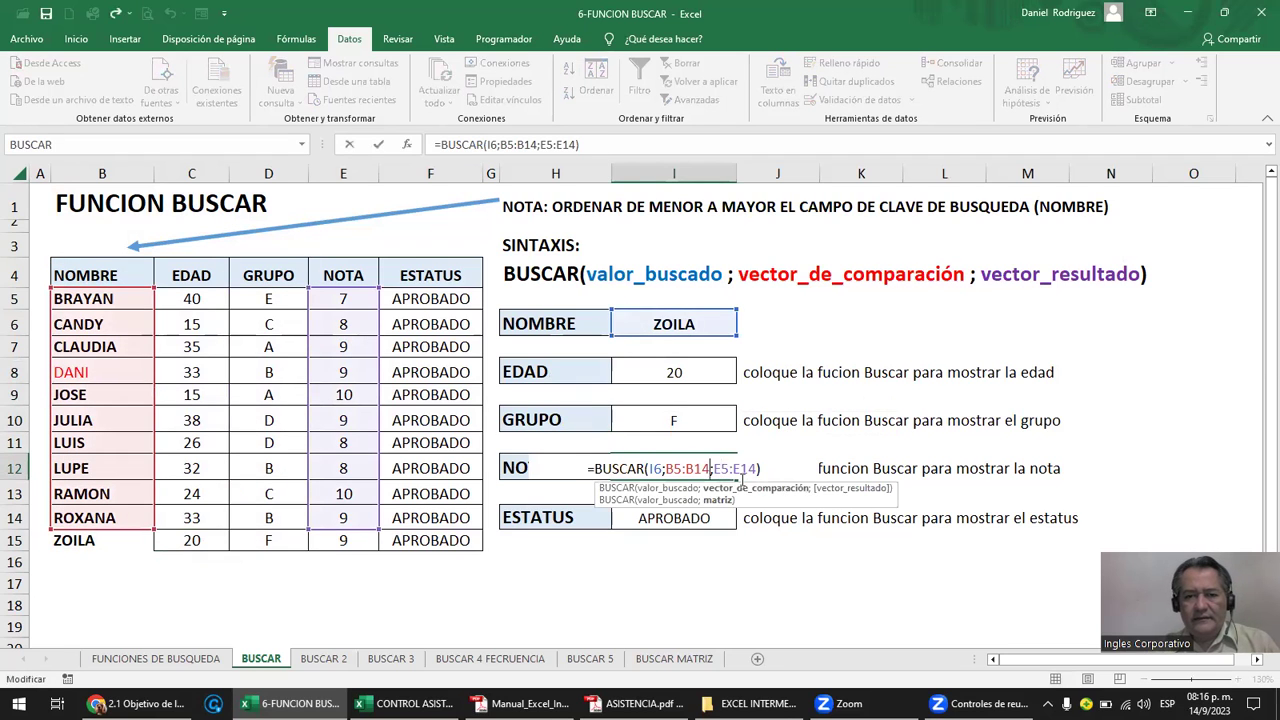
pyautogui.press('BackSpace')
pyautogui.write('5')
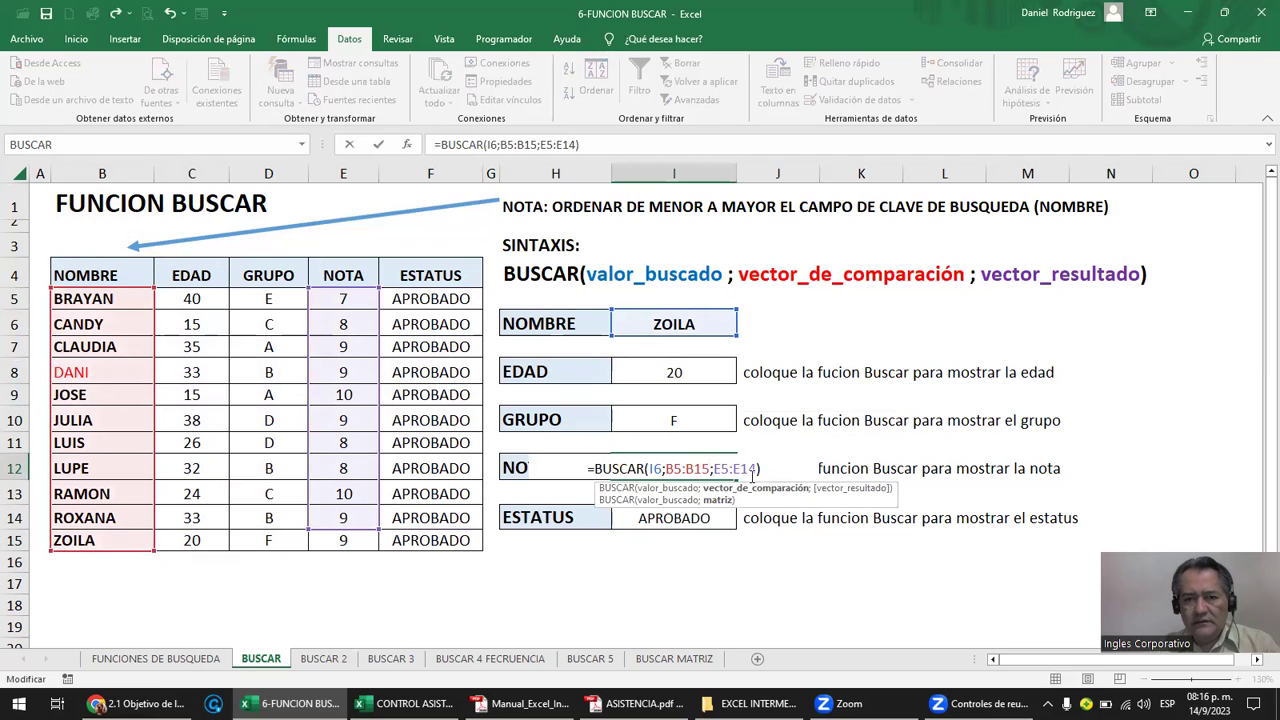
pyautogui.click(757, 469)
pyautogui.press('BackSpace')
pyautogui.write('5')
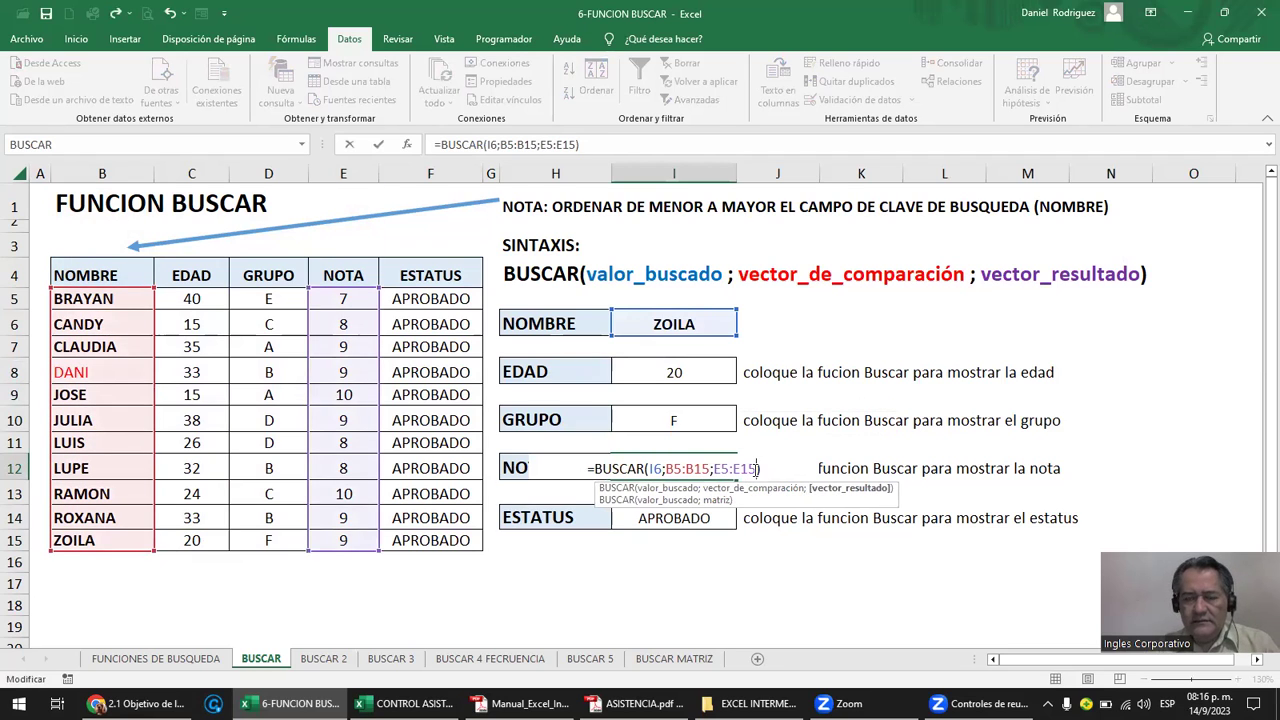
pyautogui.press('Return')
# Change the ESTATUS formula's ranges from B5:B14 and F5:F14 to B5:B15 and F5:F15.
pyautogui.doubleClick(656, 516)
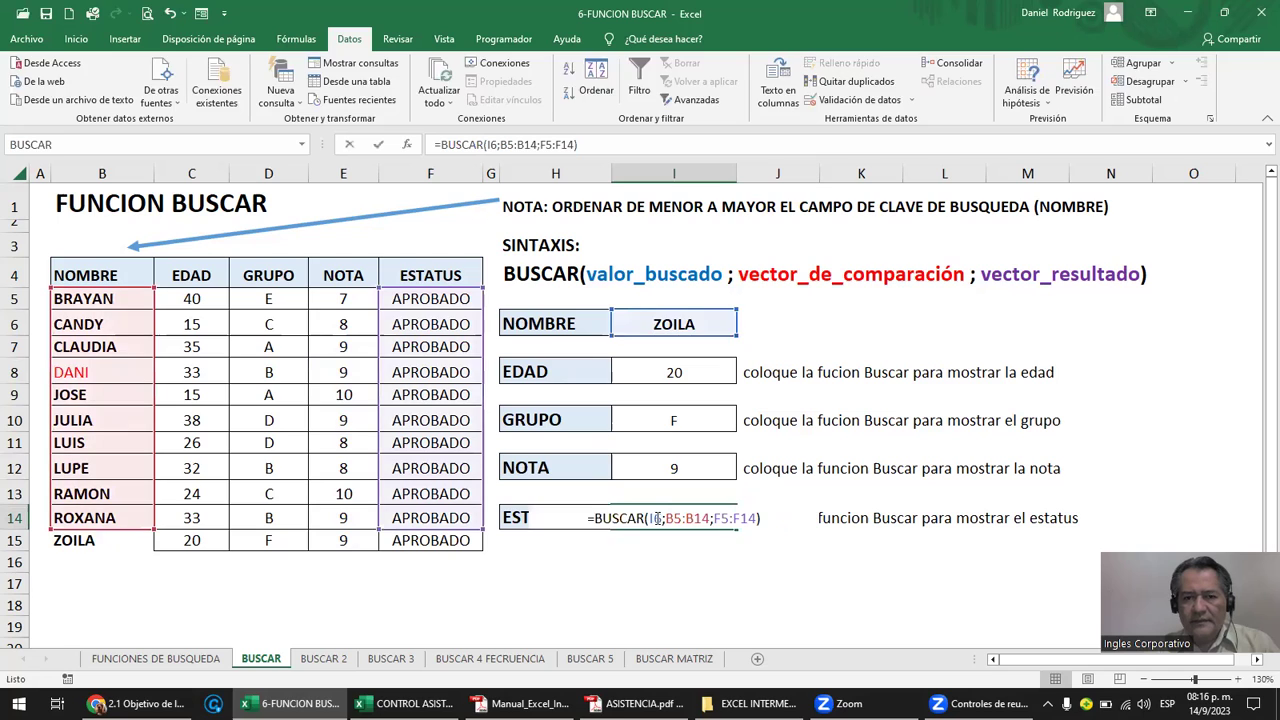
pyautogui.click(710, 517)
pyautogui.press('BackSpace')
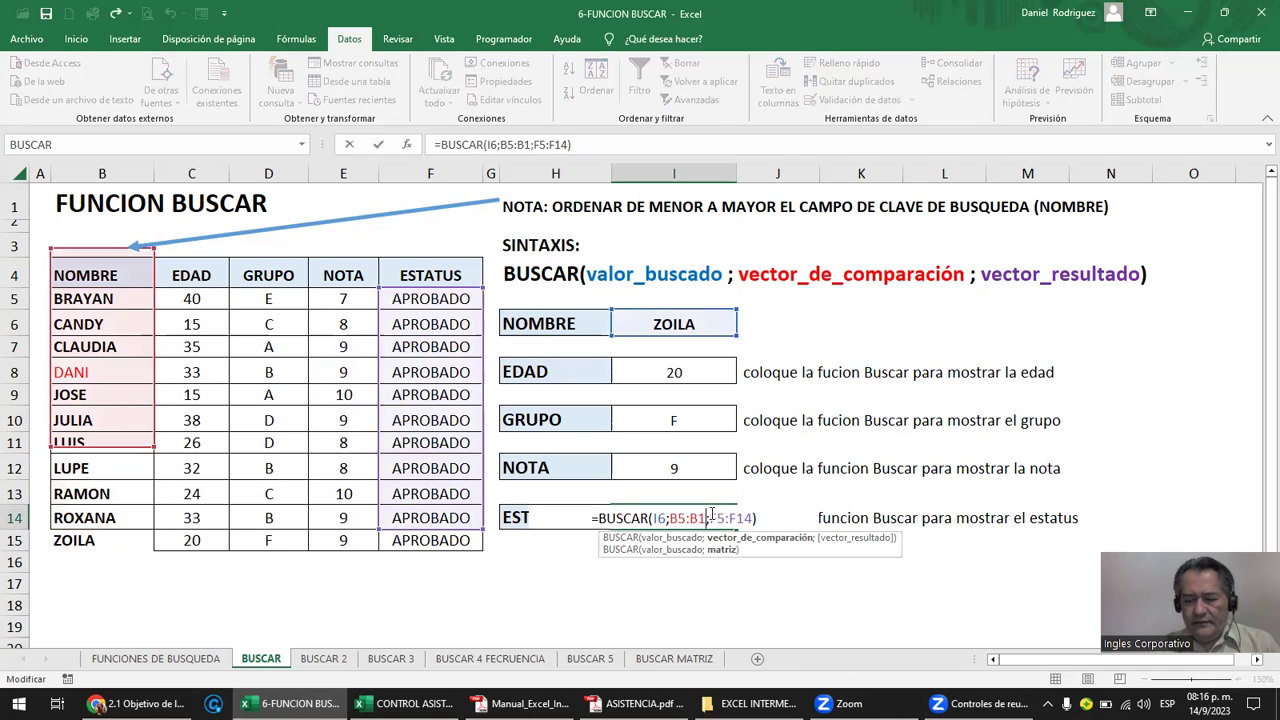
pyautogui.write('5')
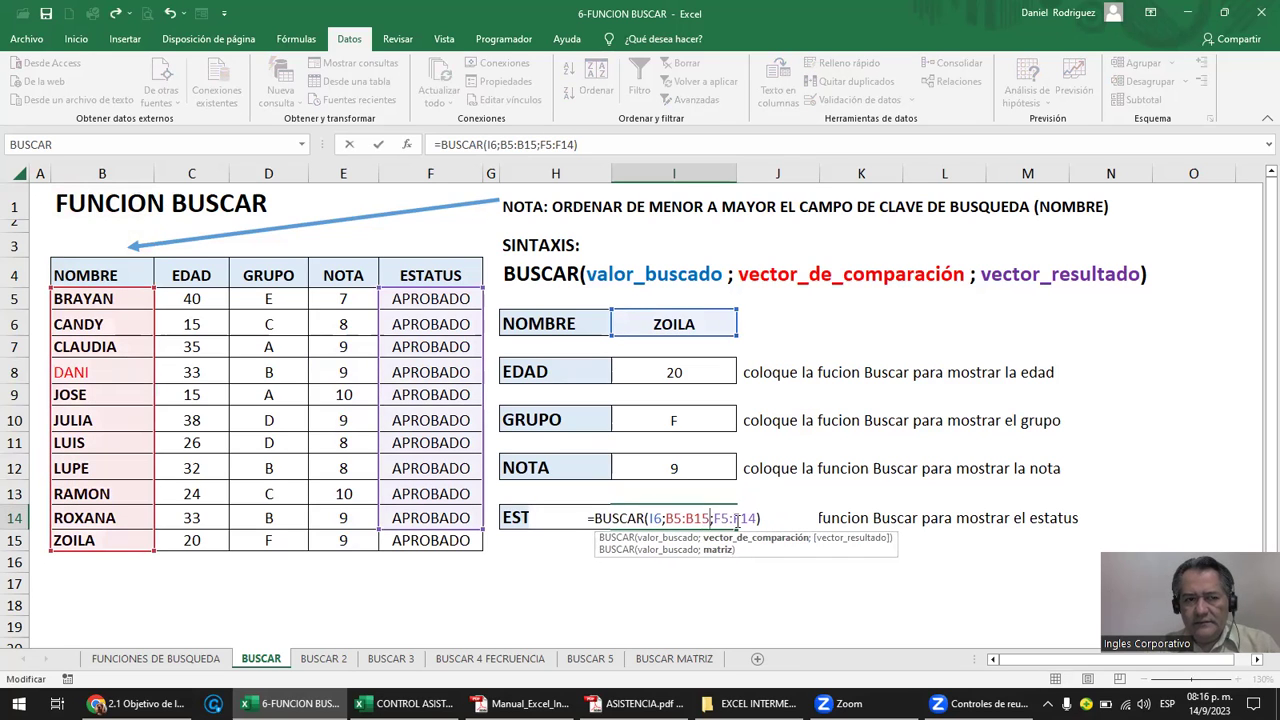
pyautogui.click(748, 518)
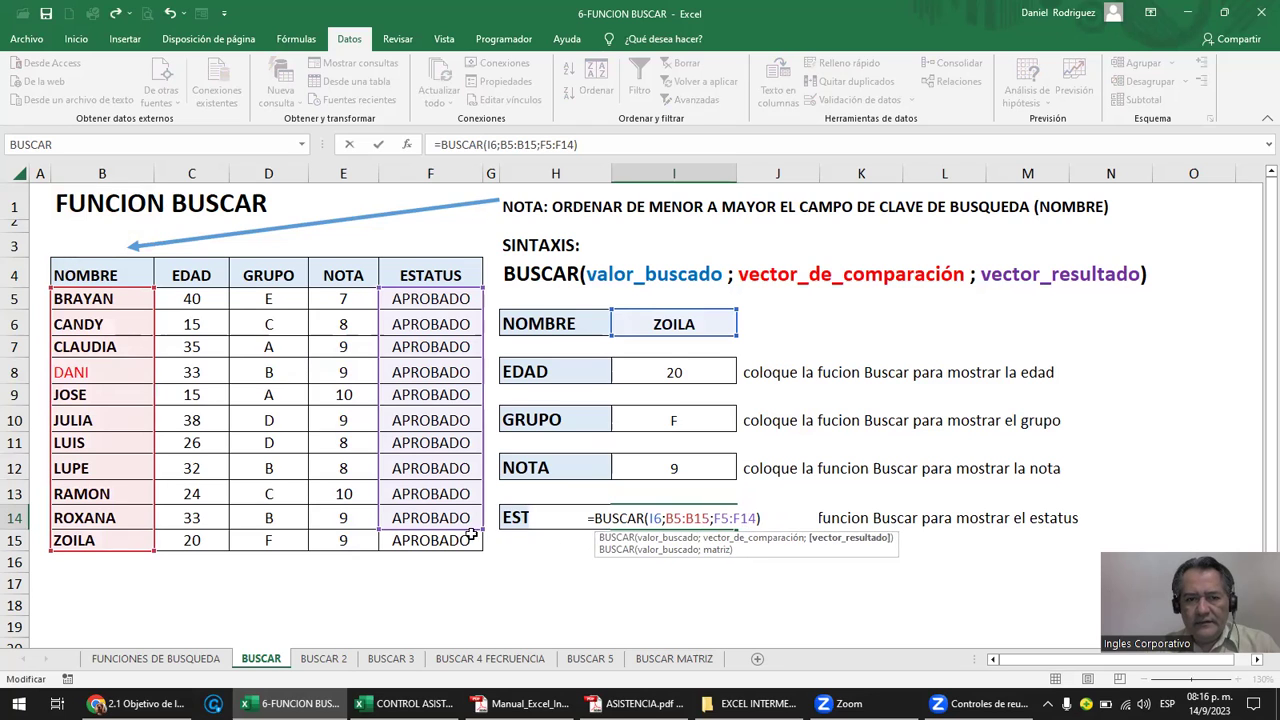
pyautogui.press('Delete')
pyautogui.write('5')
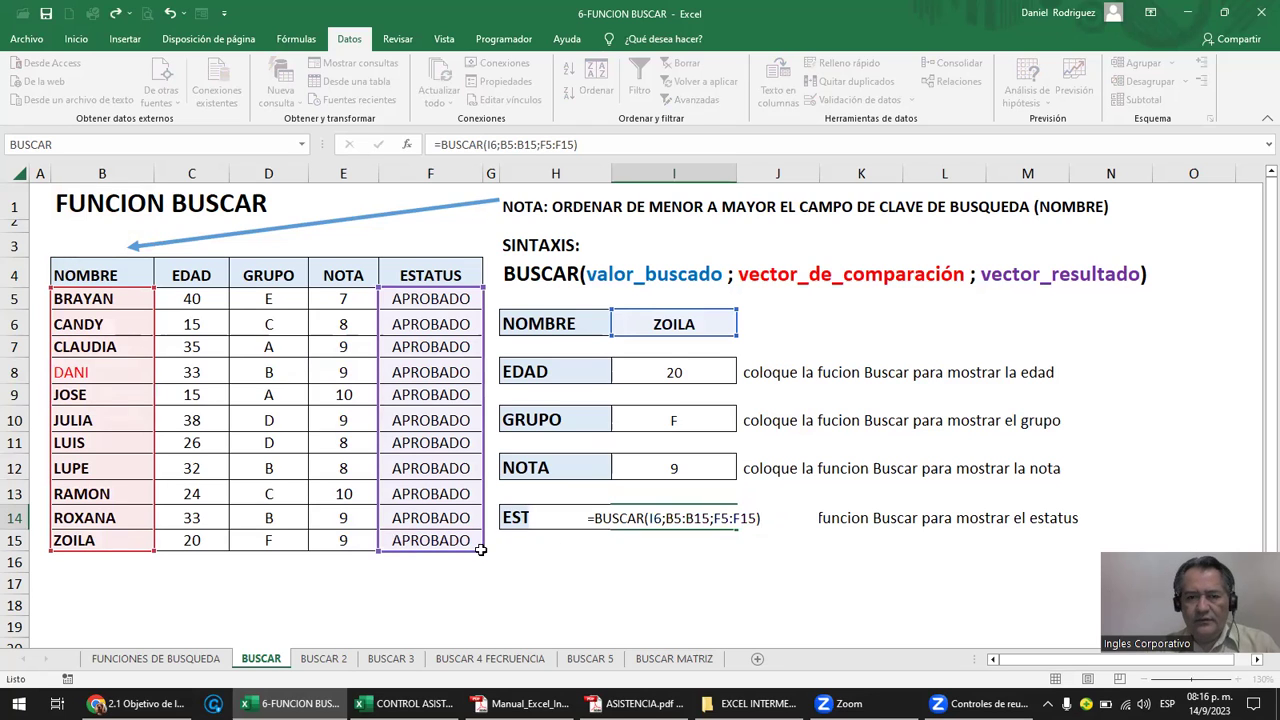
pyautogui.press('Return')
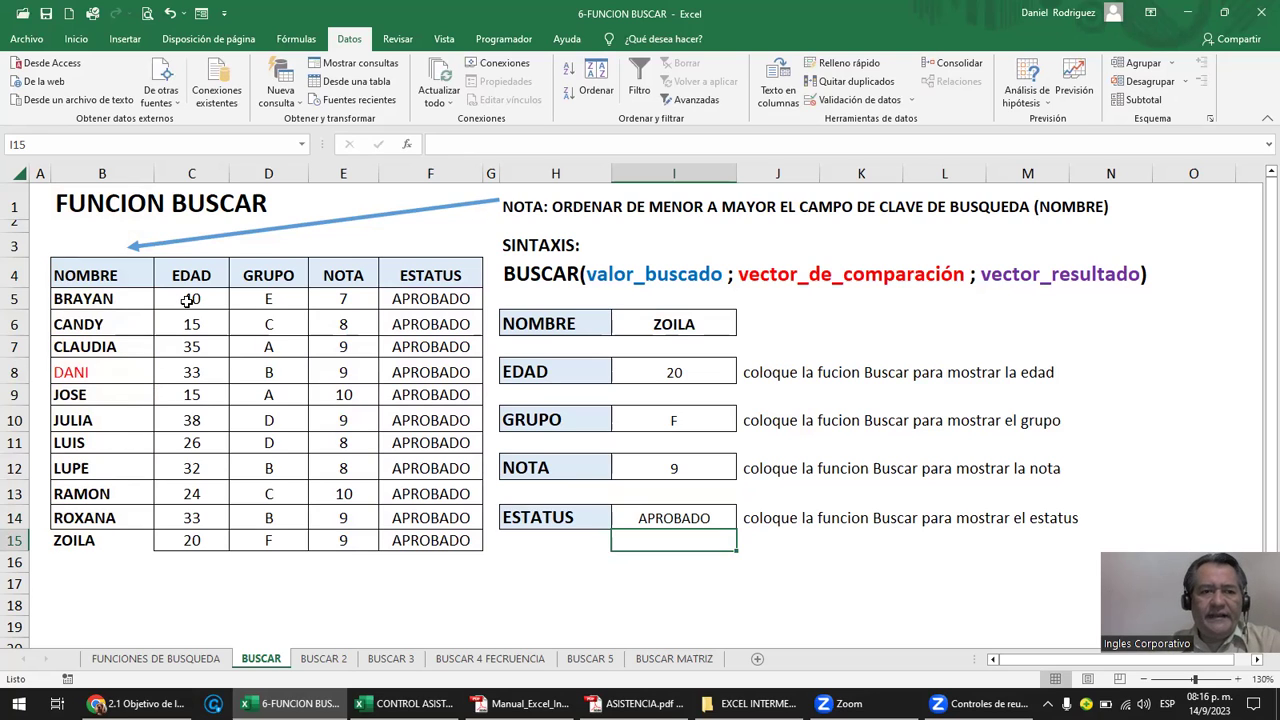
pyautogui.click(187, 300)
# Enter 40 as DANI's age in cell C8, replacing 33.
pyautogui.moveTo(187, 297)
pyautogui.mouseDown()
pyautogui.moveTo(425, 525)
pyautogui.moveTo(430, 545)
pyautogui.mouseUp()
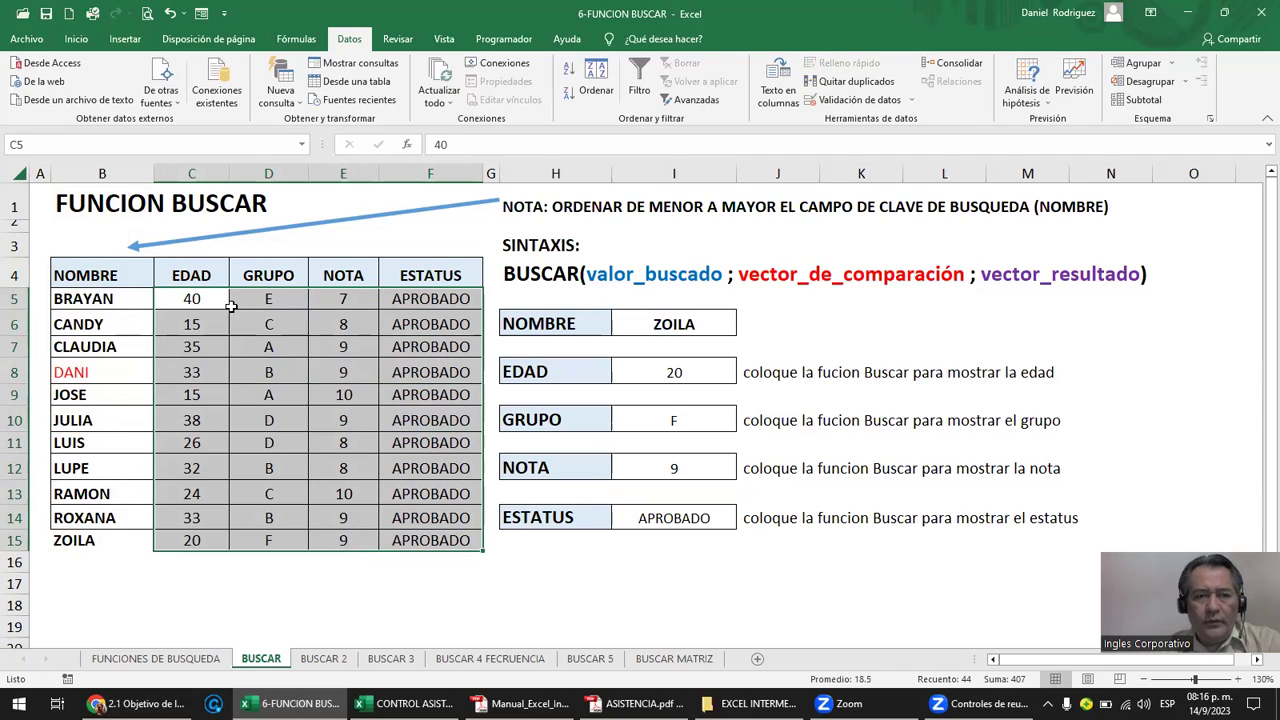
pyautogui.click(111, 302)
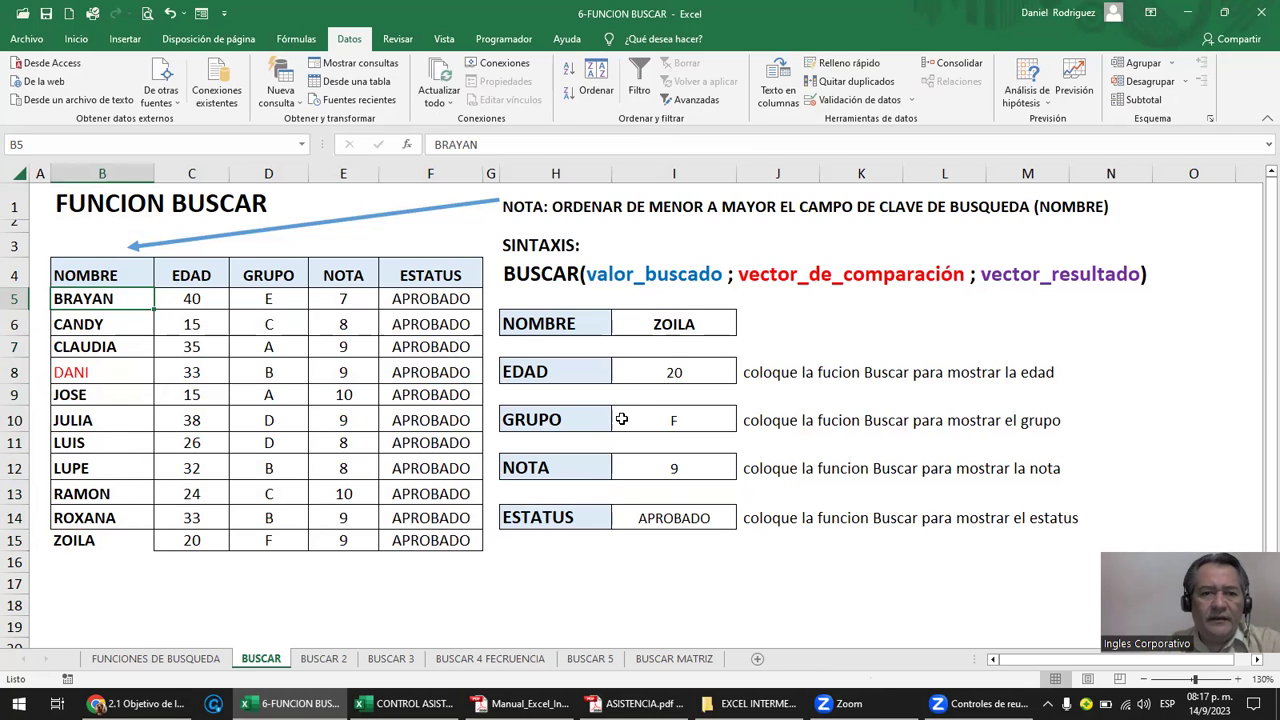
pyautogui.click(203, 375)
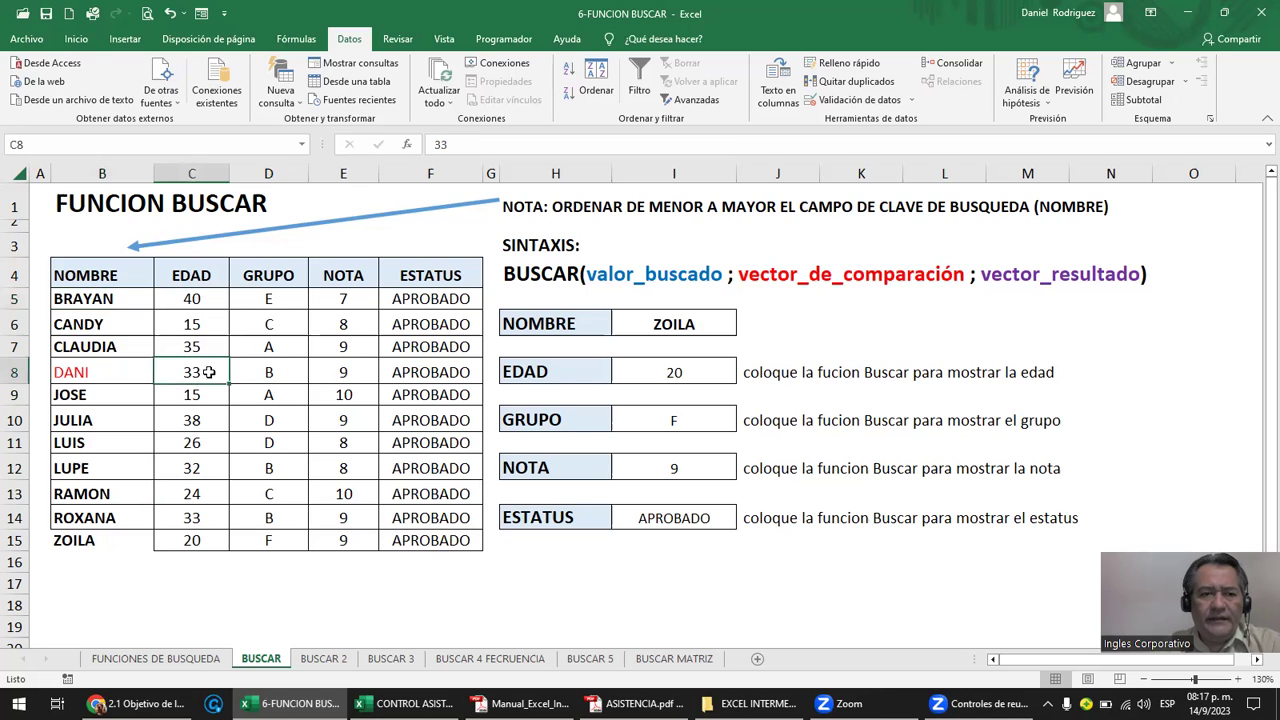
pyautogui.write('40')
pyautogui.press('Return')
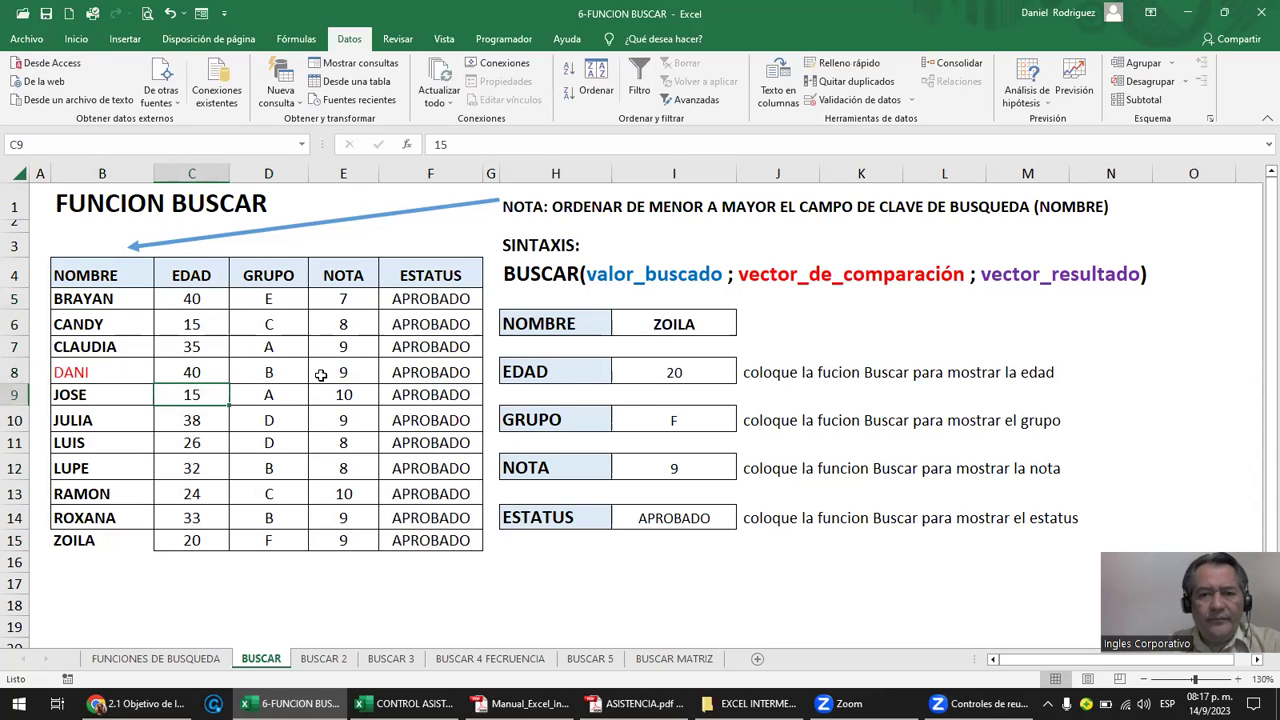
pyautogui.click(730, 328)
# Type DANI into I6 so the lookups return 40, B, 9 and APROBADO.
pyautogui.click(745, 328)
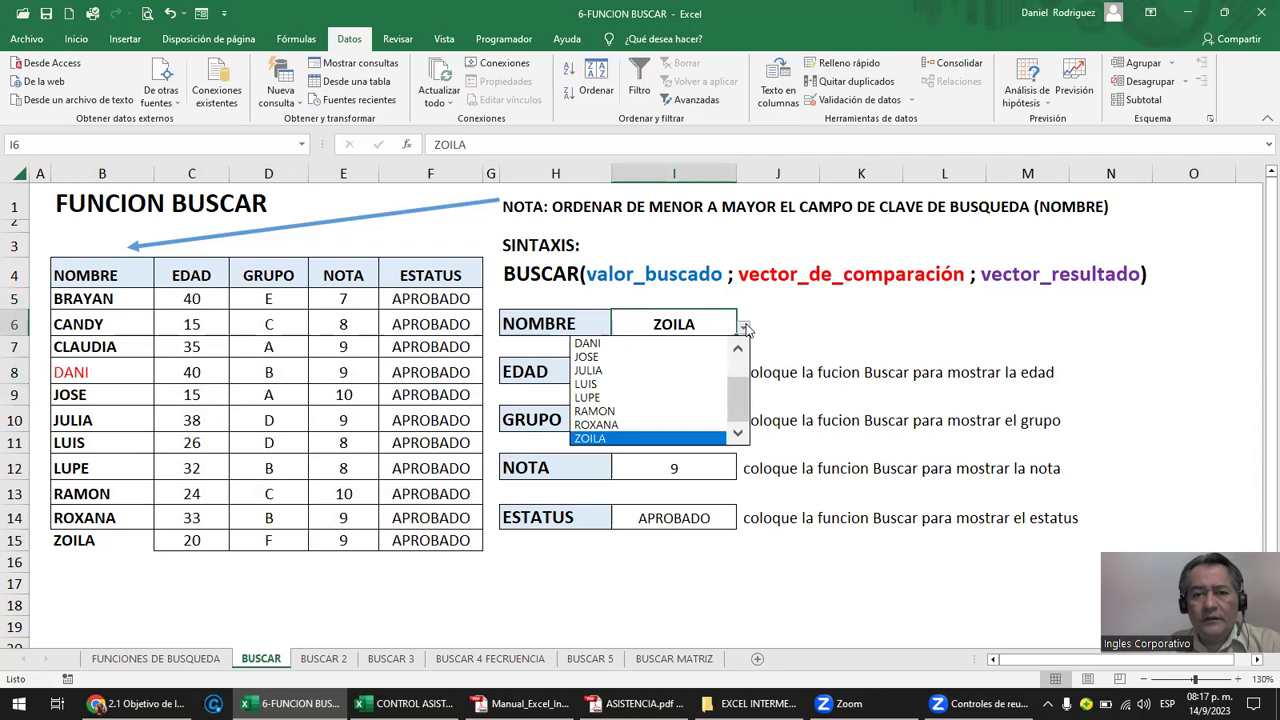
pyautogui.press('Escape')
pyautogui.write('DANI')
pyautogui.click(665, 372)
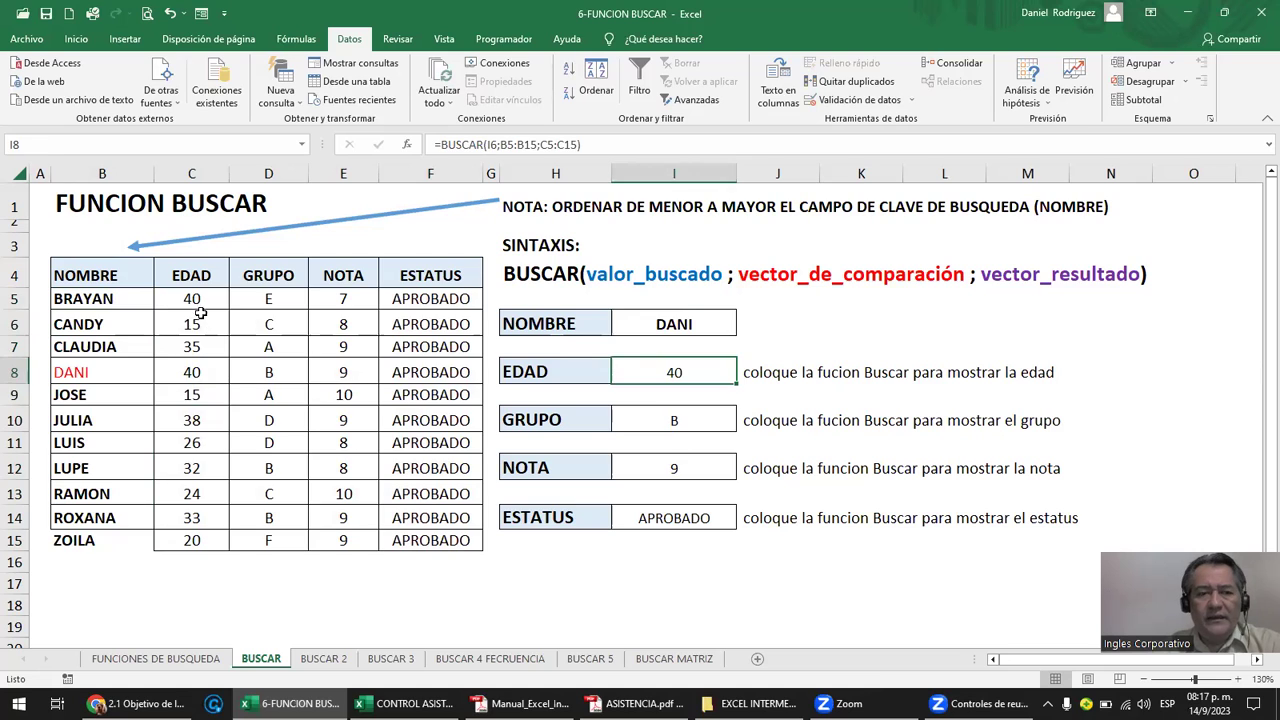
pyautogui.moveTo(193, 297); pyautogui.dragTo(420, 541)
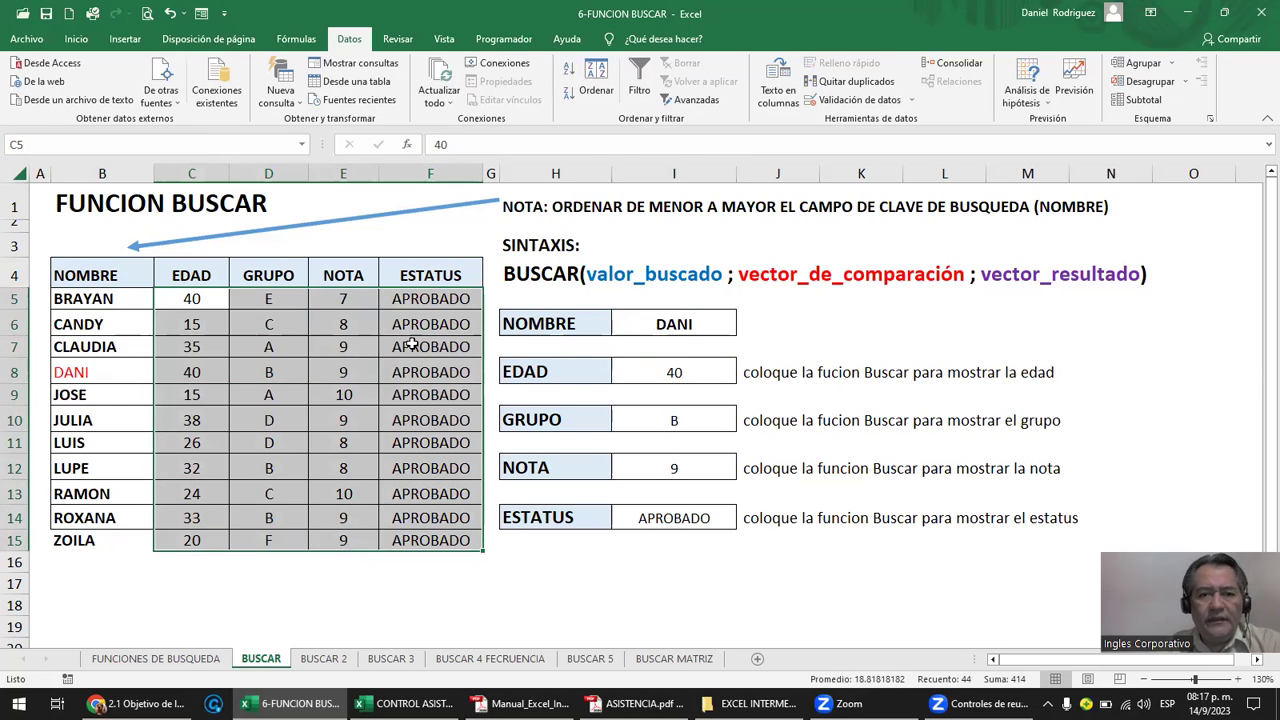
pyautogui.moveTo(675, 326); pyautogui.dragTo(583, 327)
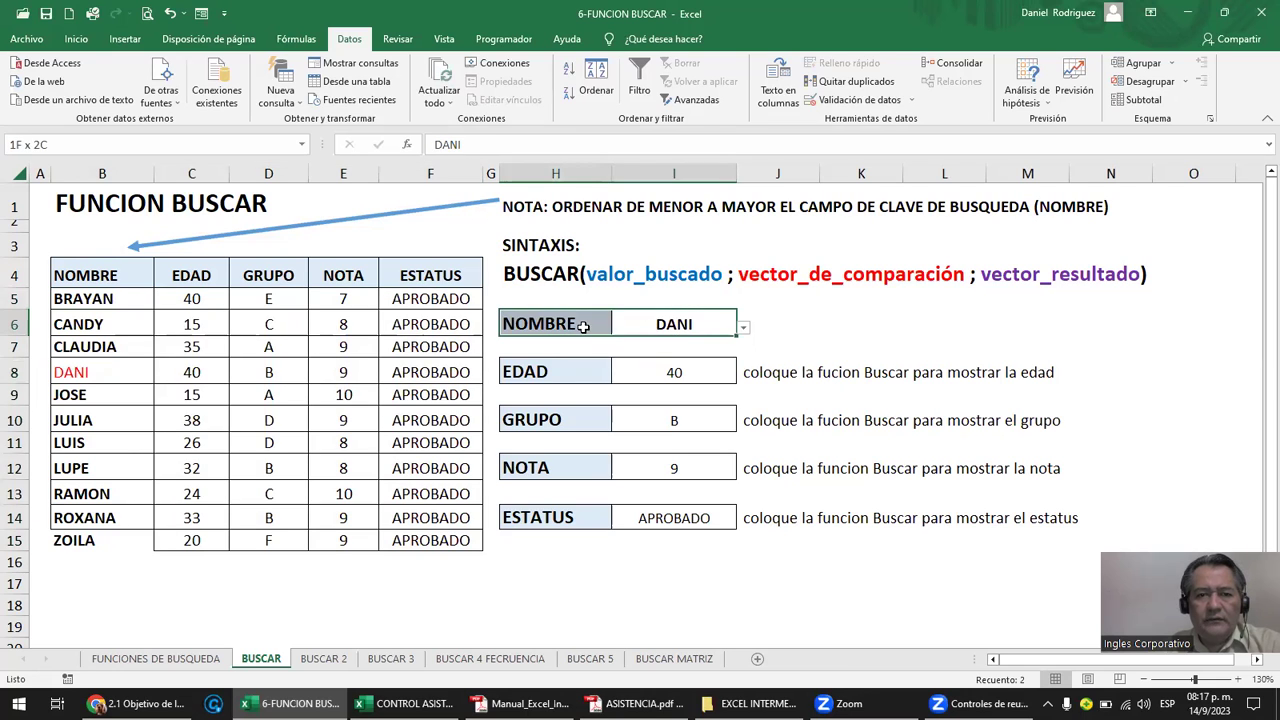
pyautogui.click(106, 303)
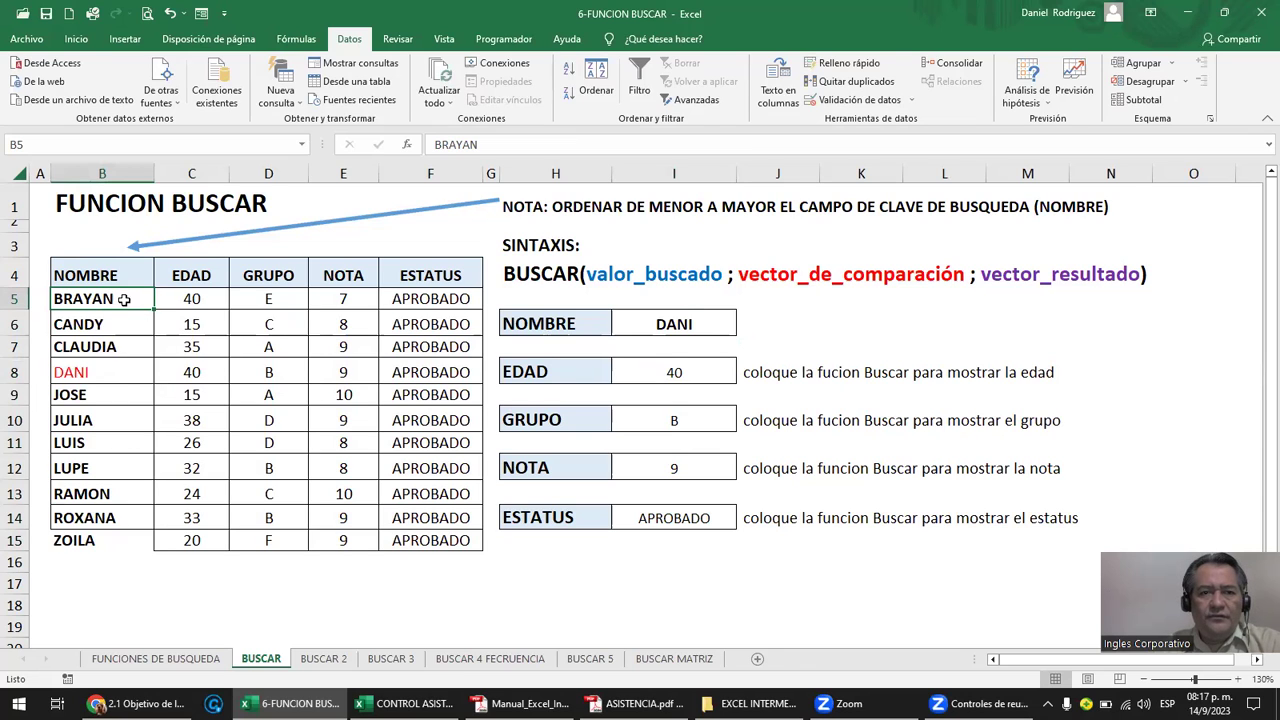
pyautogui.click(572, 98)
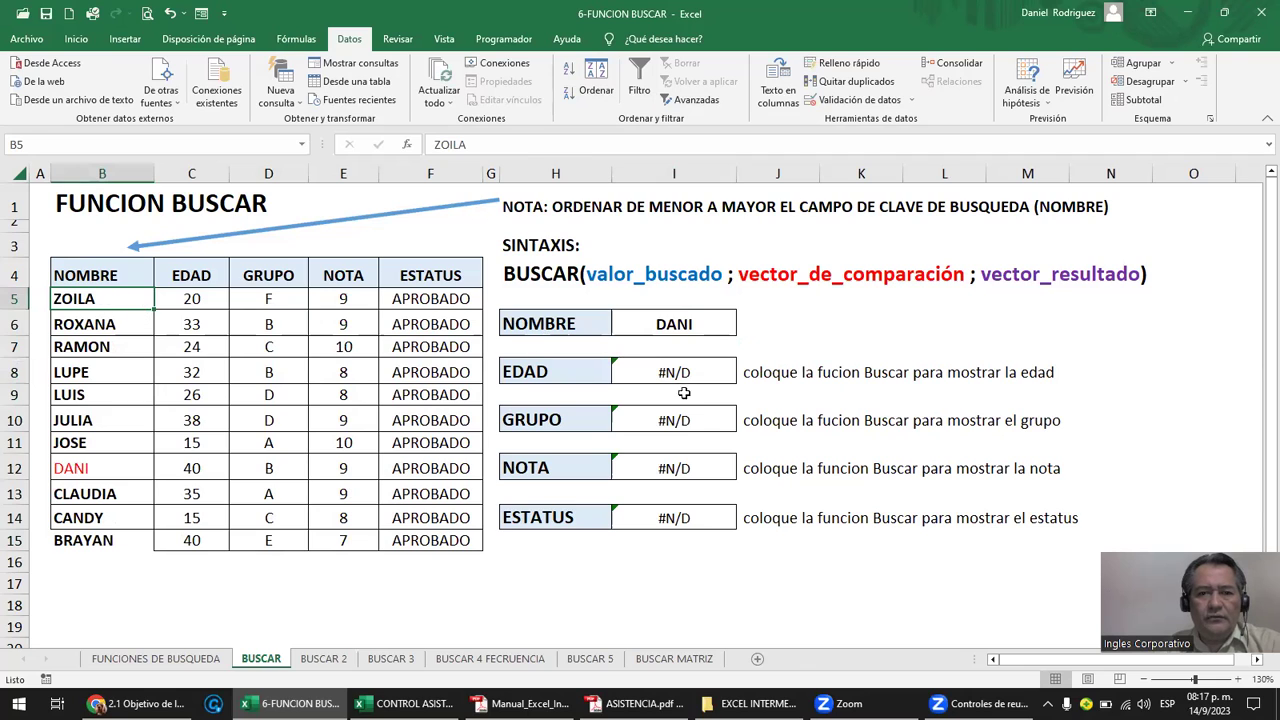
pyautogui.click(687, 375)
pyautogui.doubleClick(688, 375)
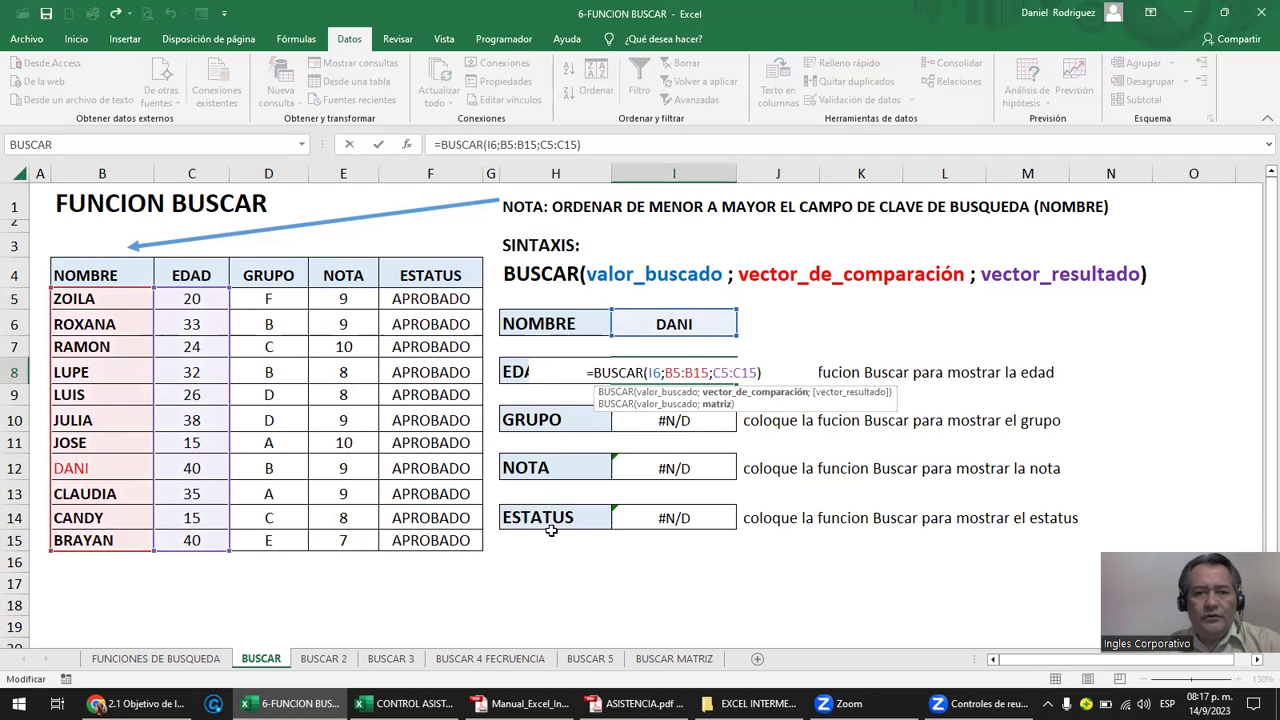
pyautogui.press('Escape')
pyautogui.click(88, 299)
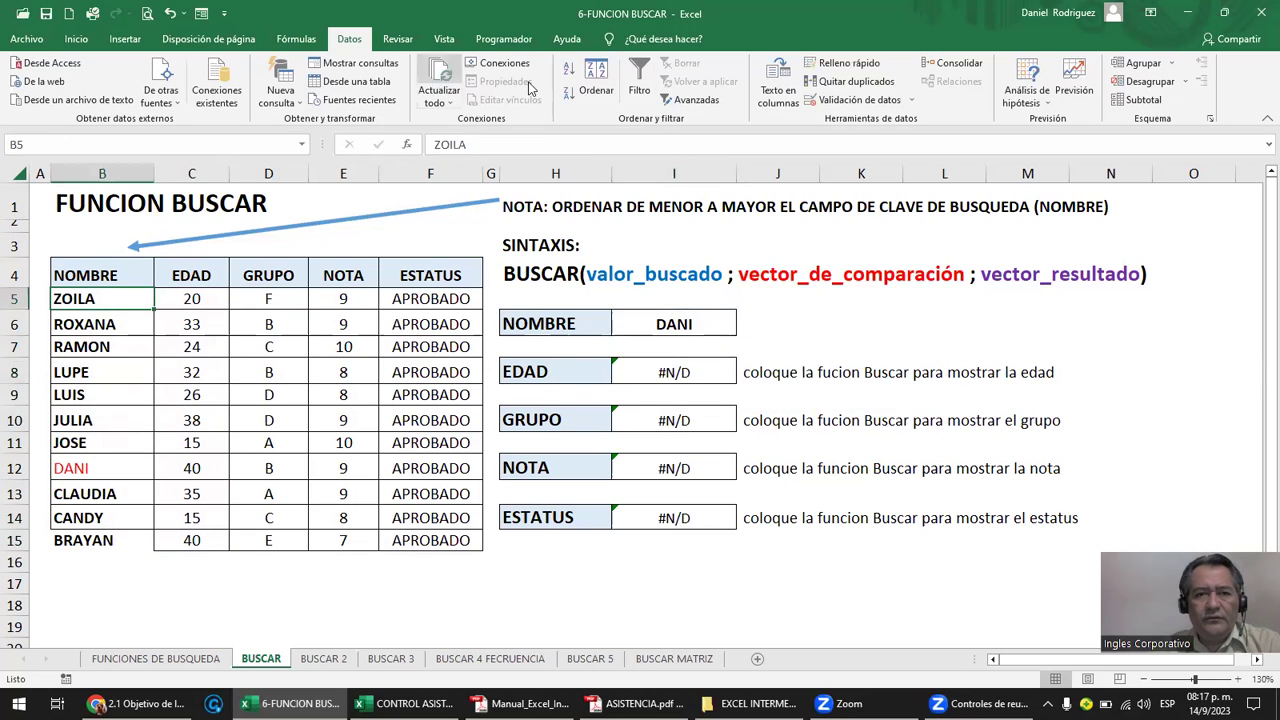
pyautogui.click(569, 70)
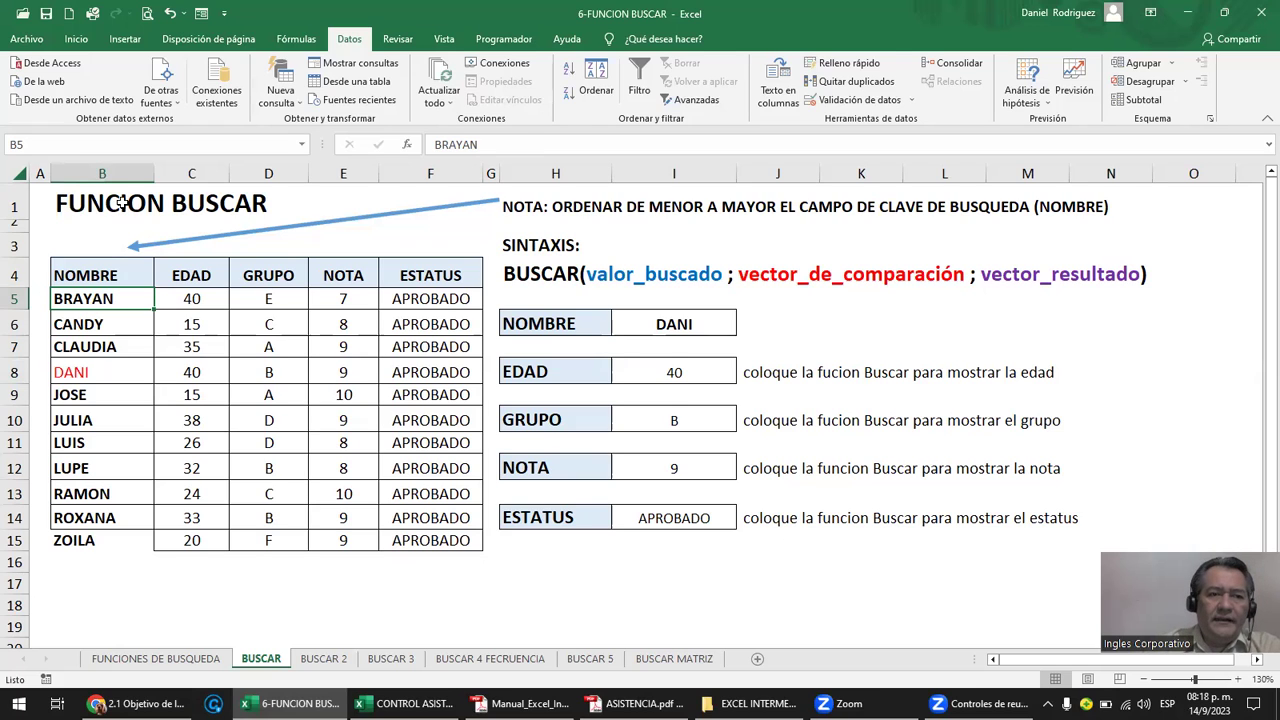
pyautogui.click(108, 173)
pyautogui.click(99, 272)
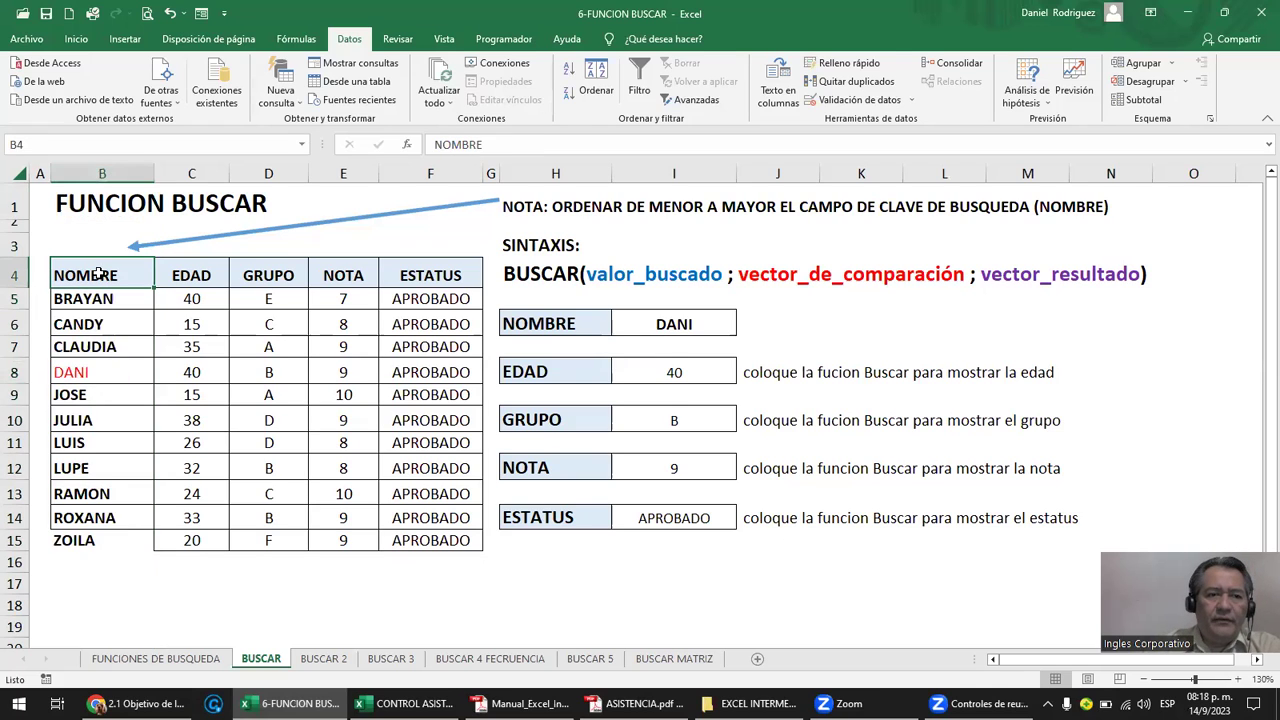
pyautogui.click(95, 171)
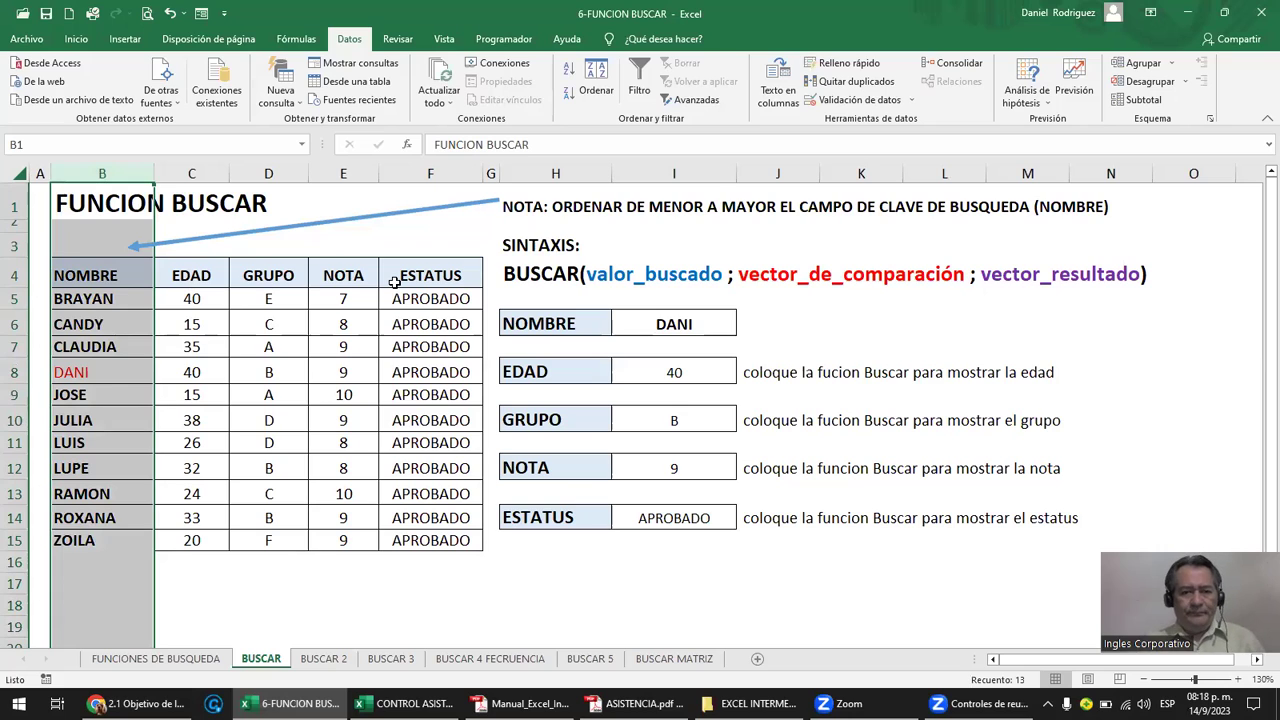
pyautogui.click(620, 561)
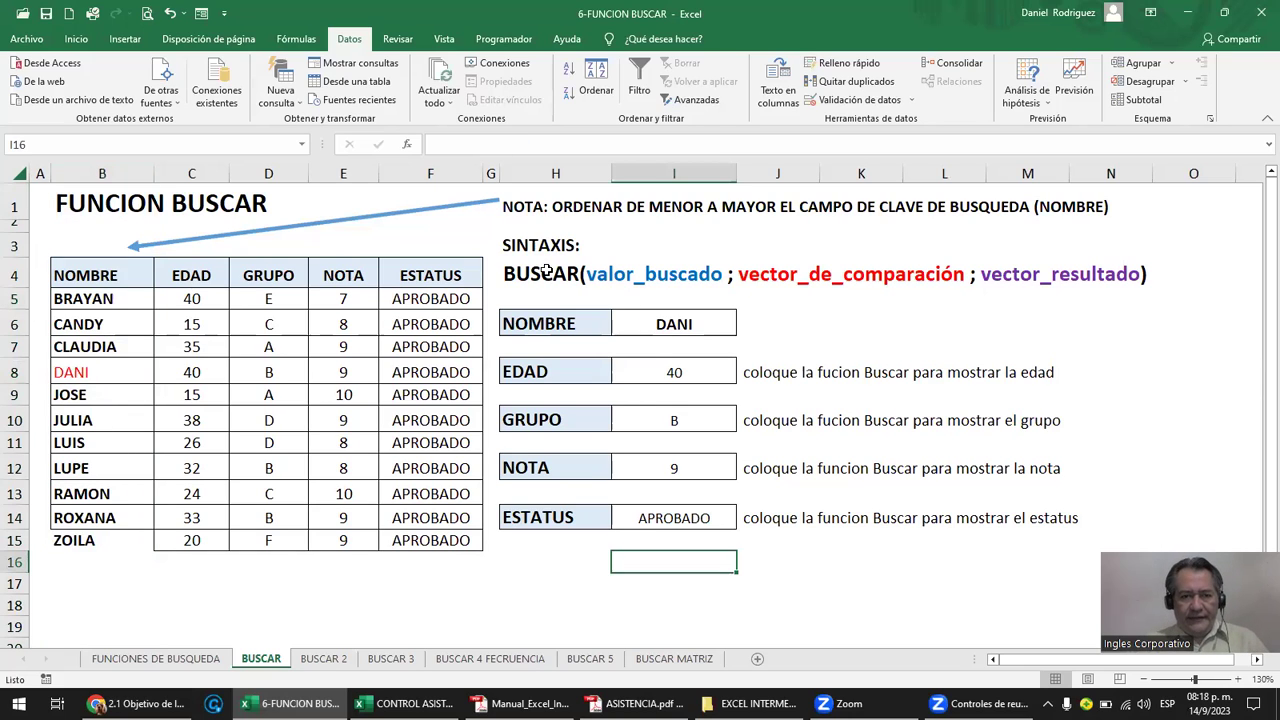
pyautogui.click(527, 208)
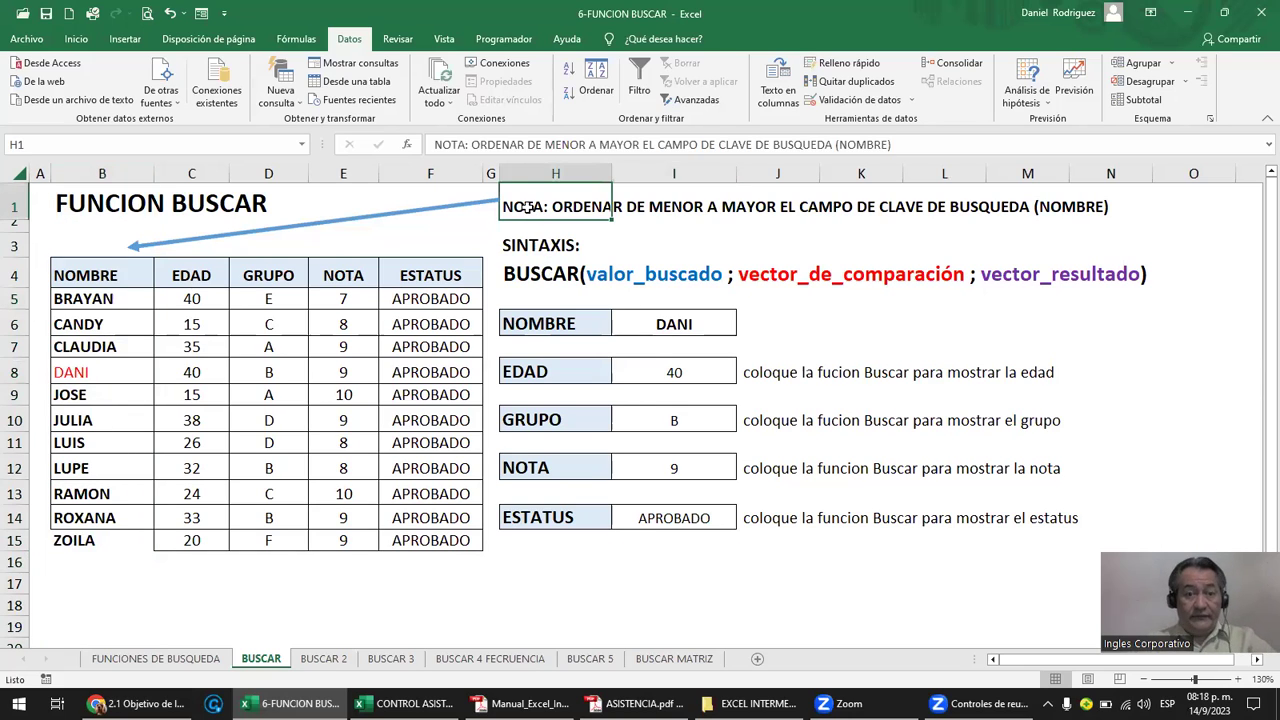
pyautogui.click(317, 560)
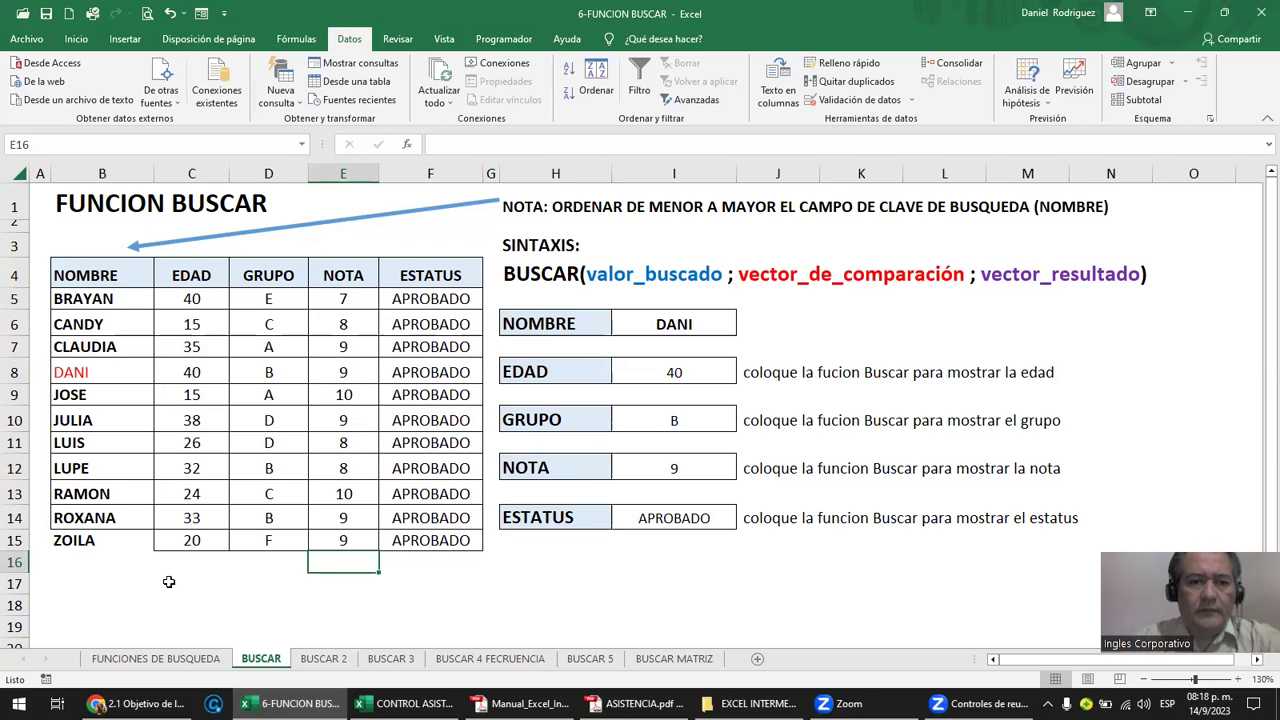
# Switch to the BUSCAR 2 sheet and inspect the Capurro surname lookup and its result labels.
pyautogui.click(333, 662)
pyautogui.click(728, 381)
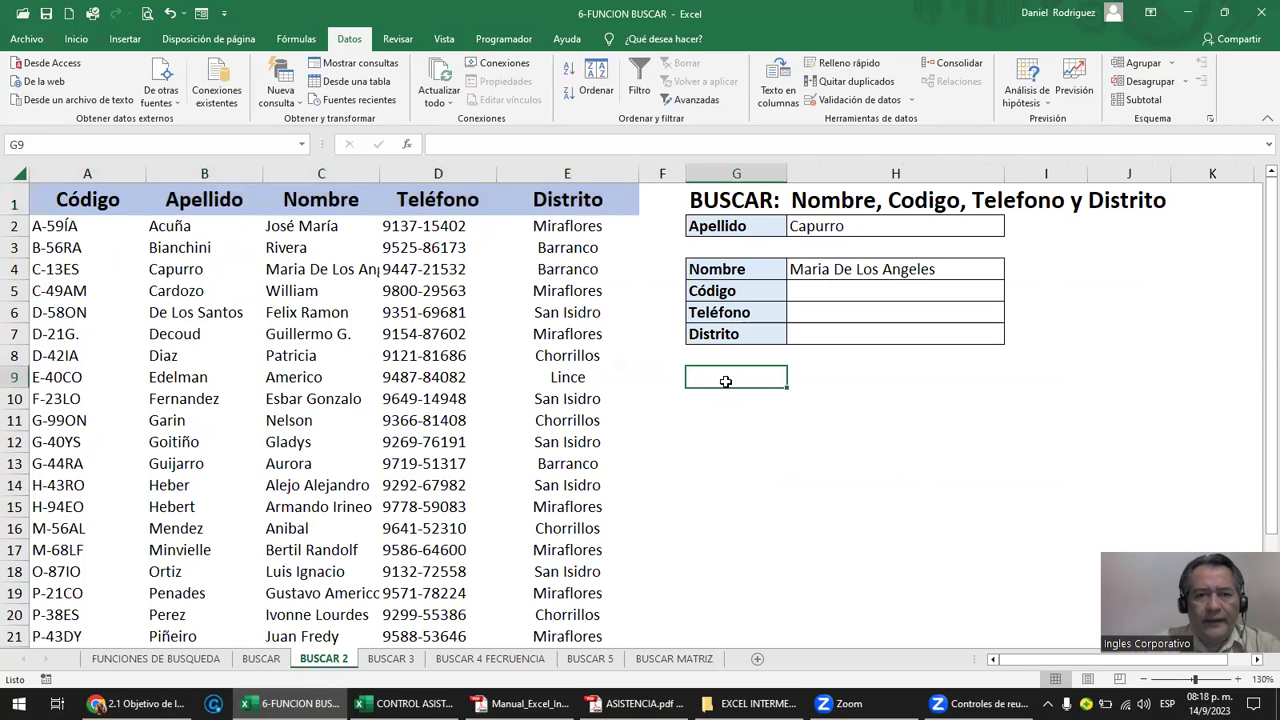
pyautogui.click(56, 230)
pyautogui.scroll(-5, 70, 269)
pyautogui.scroll(5, 68, 272)
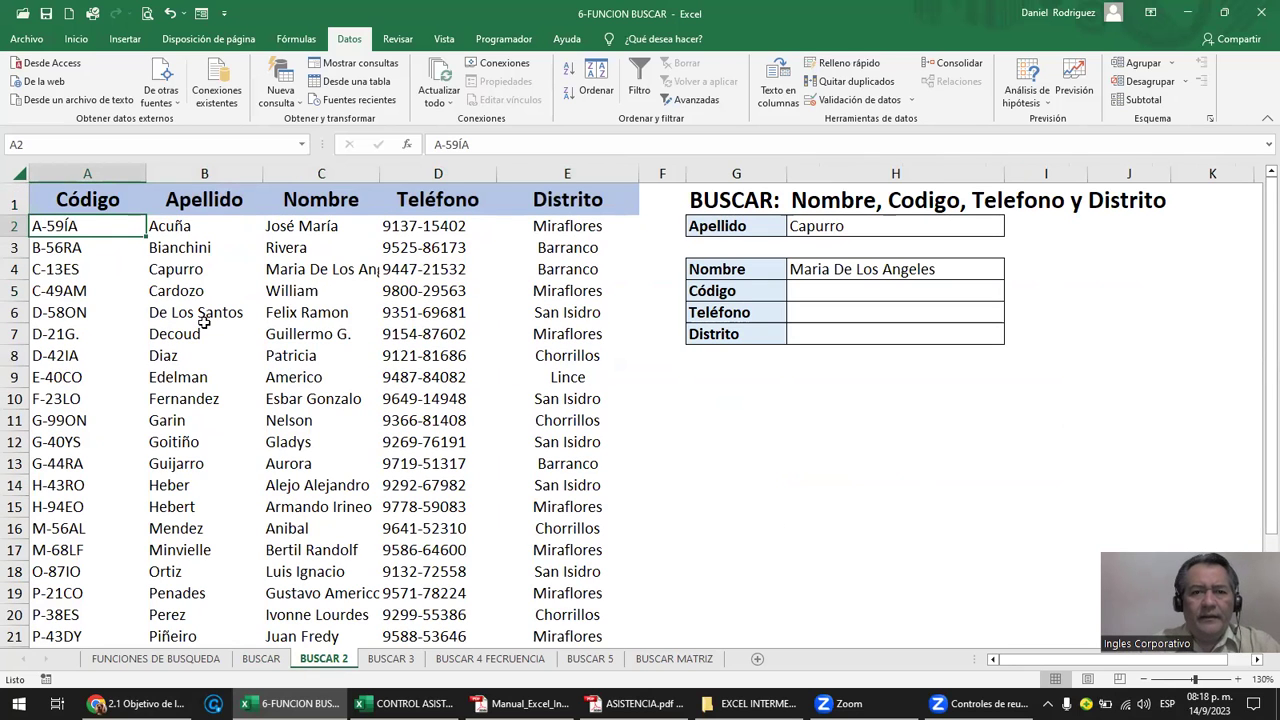
pyautogui.click(731, 226)
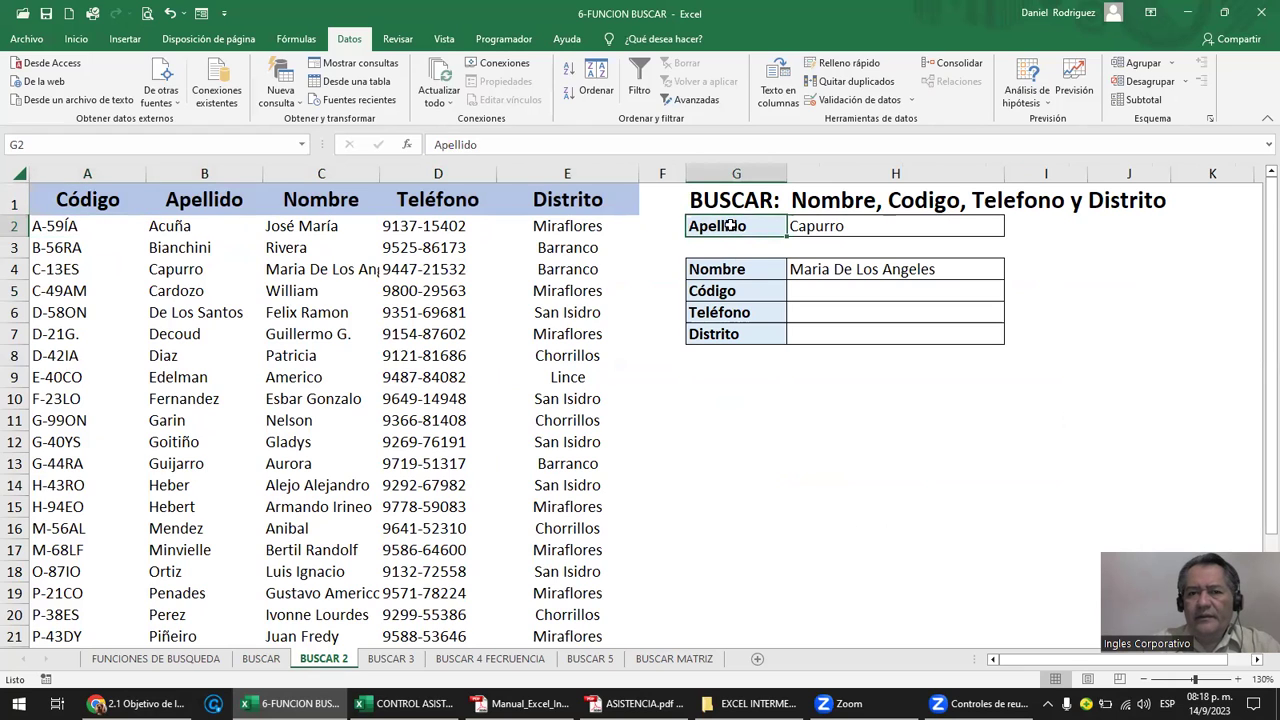
pyautogui.moveTo(743, 272); pyautogui.dragTo(757, 333)
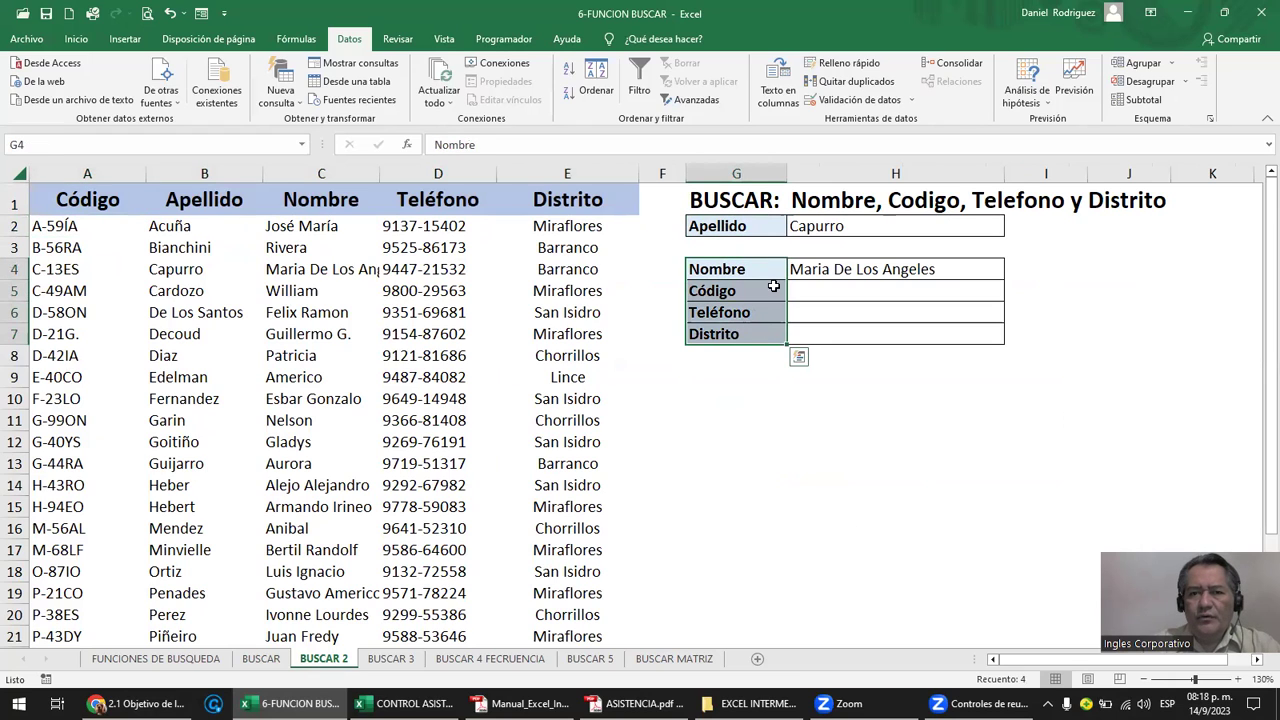
pyautogui.click(816, 228)
pyautogui.click(825, 288)
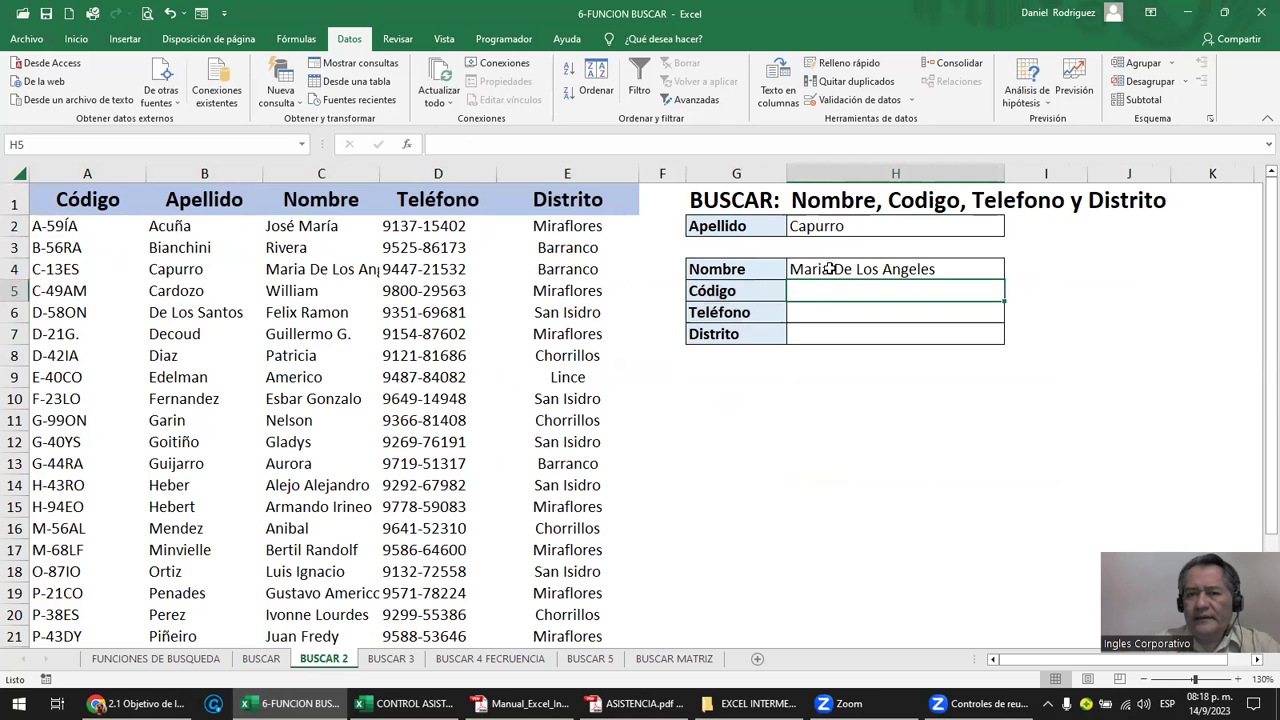
pyautogui.click(822, 230)
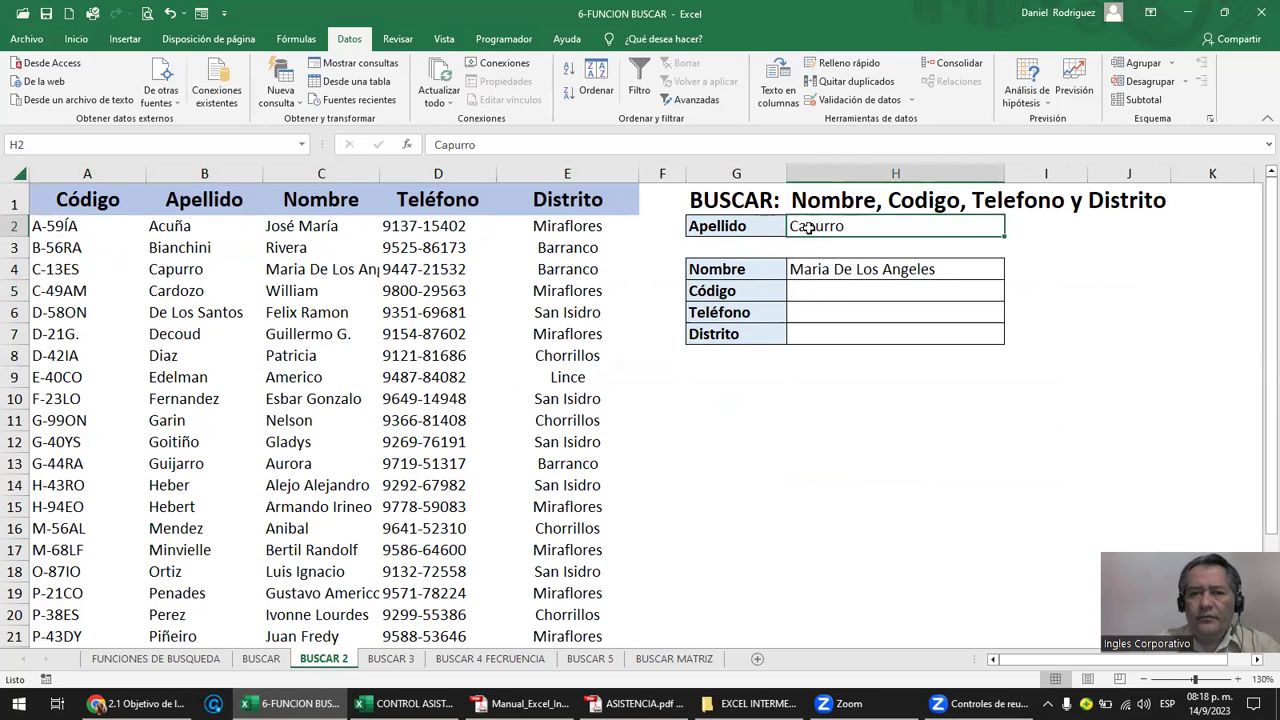
# Select the Apellido, Código, Nombre, Teléfono and Distrito columns to review the table.
pyautogui.click(212, 173)
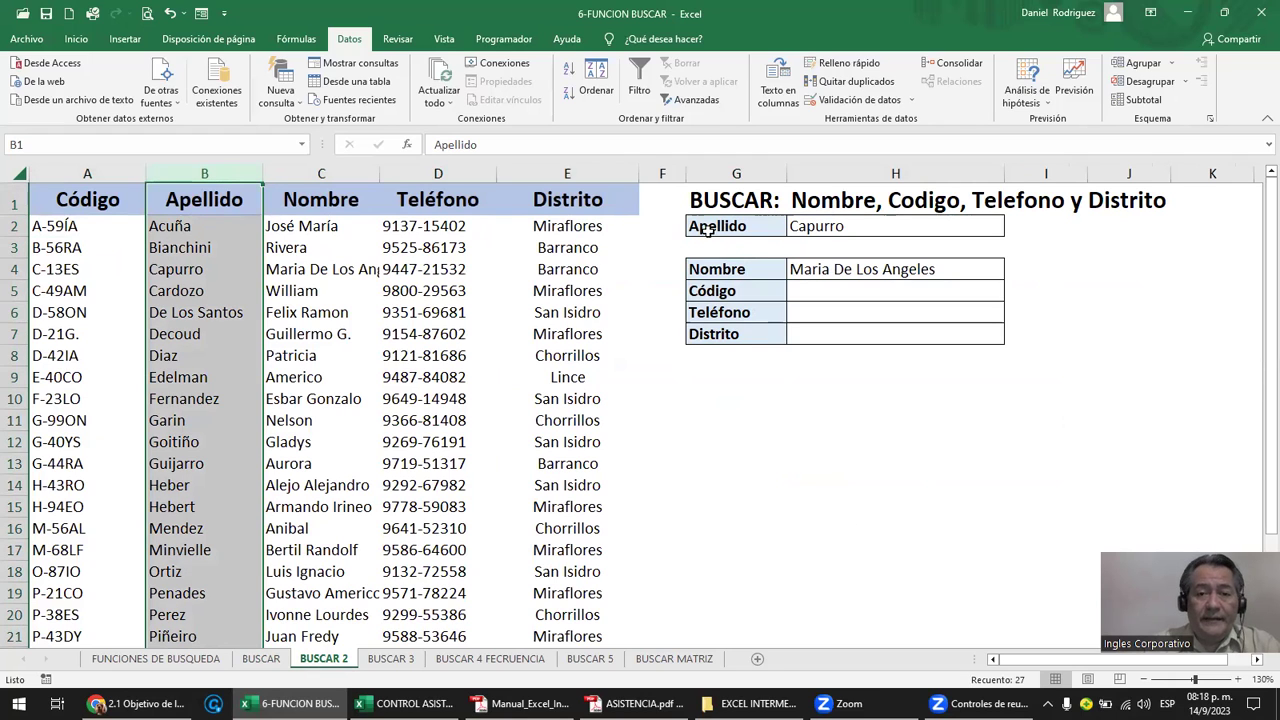
pyautogui.click(826, 228)
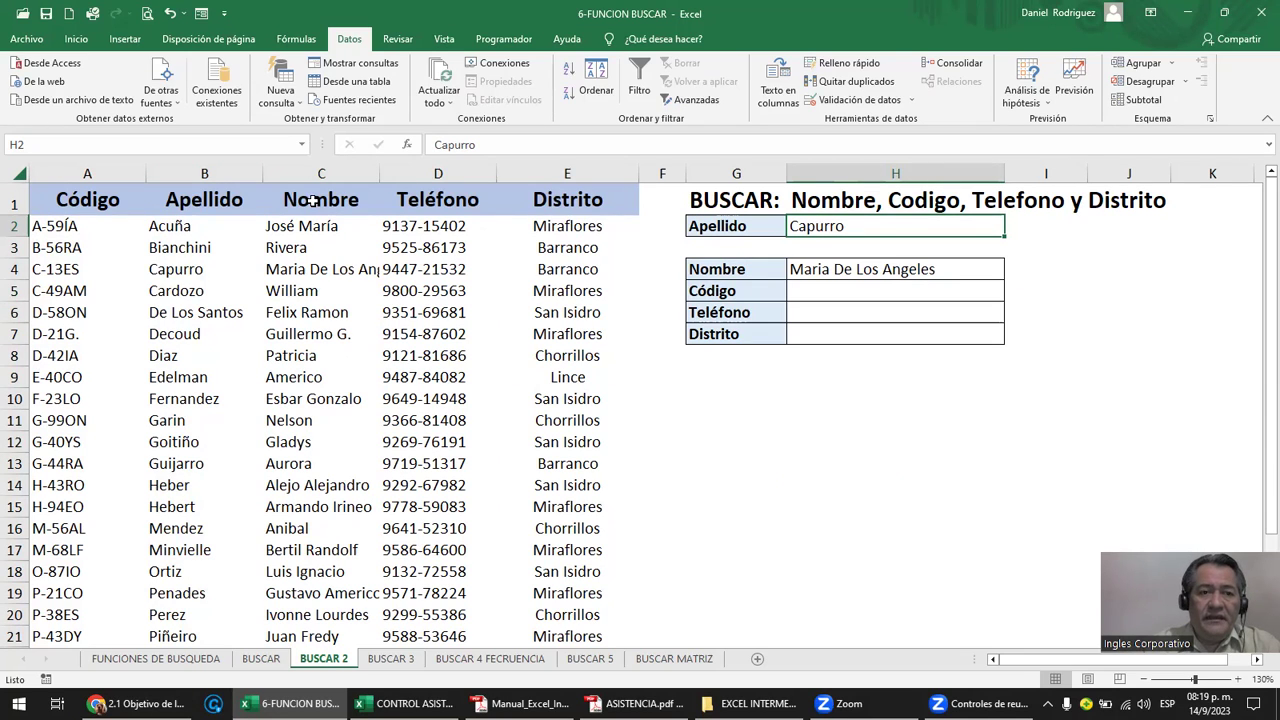
pyautogui.click(197, 167)
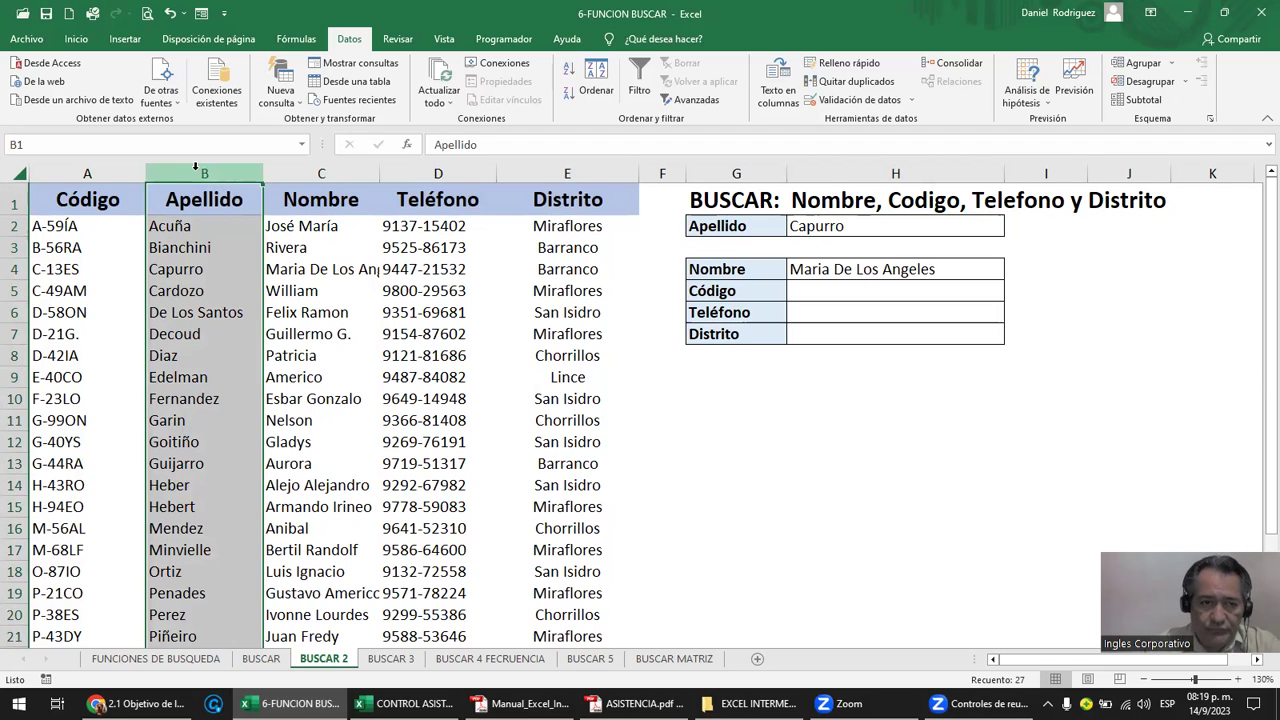
pyautogui.click(185, 227)
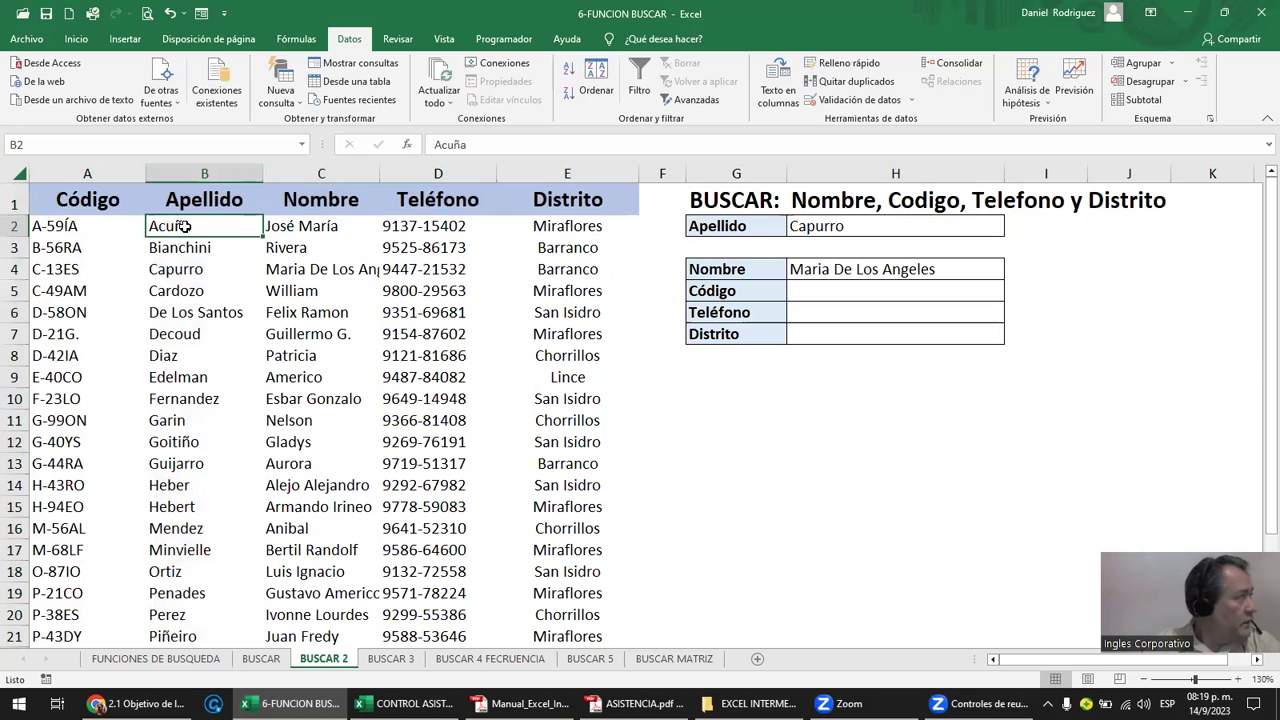
pyautogui.click(737, 269)
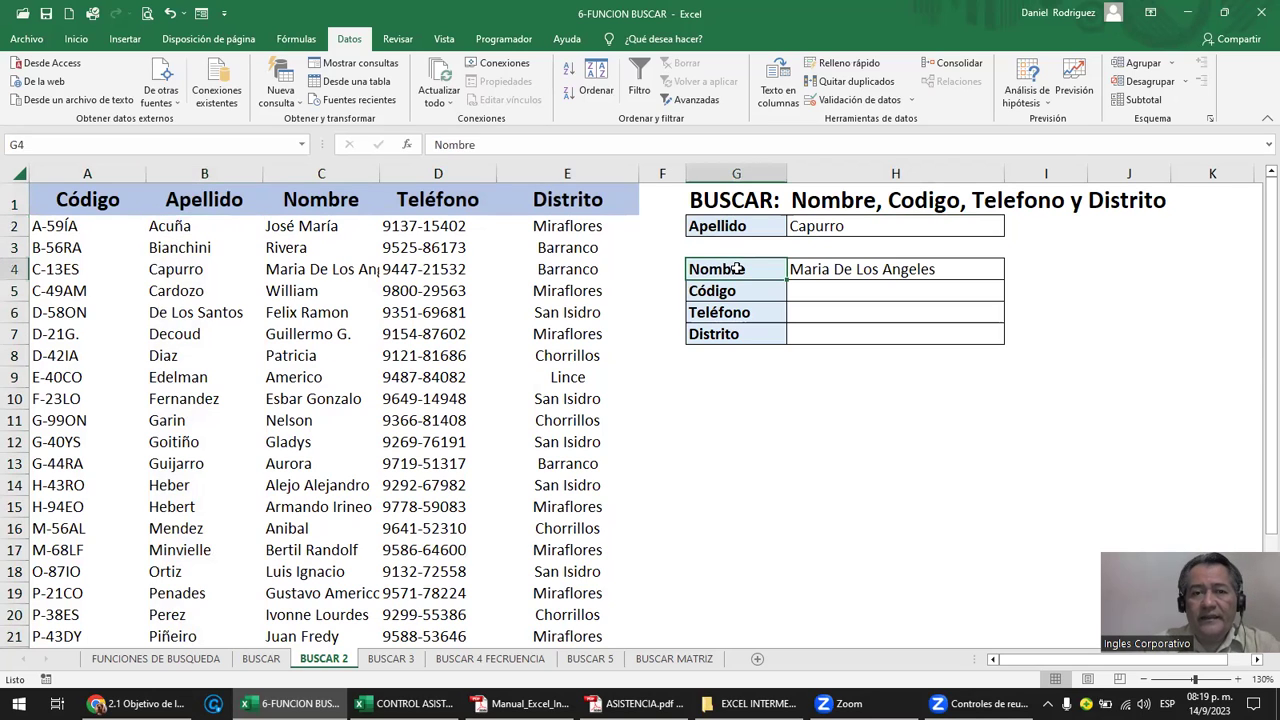
pyautogui.click(728, 226)
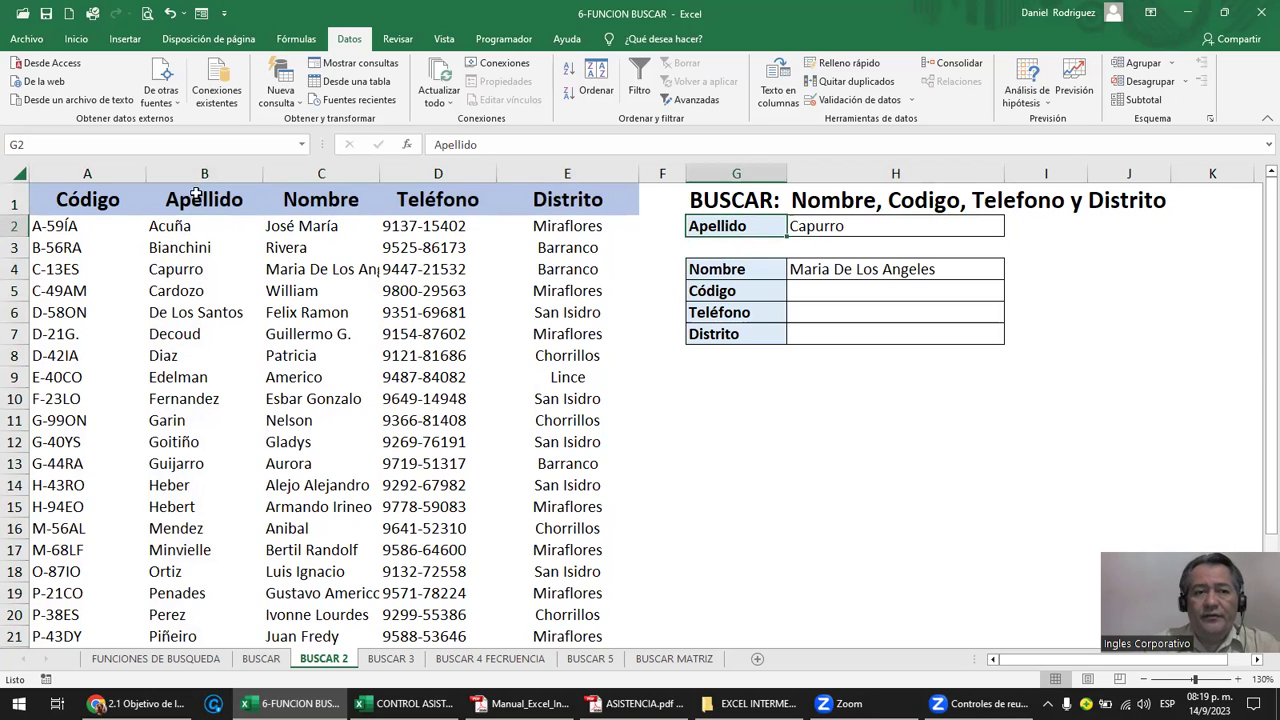
pyautogui.click(89, 172)
pyautogui.keyDown('ctrl'); pyautogui.click(321, 174); pyautogui.keyUp('ctrl')
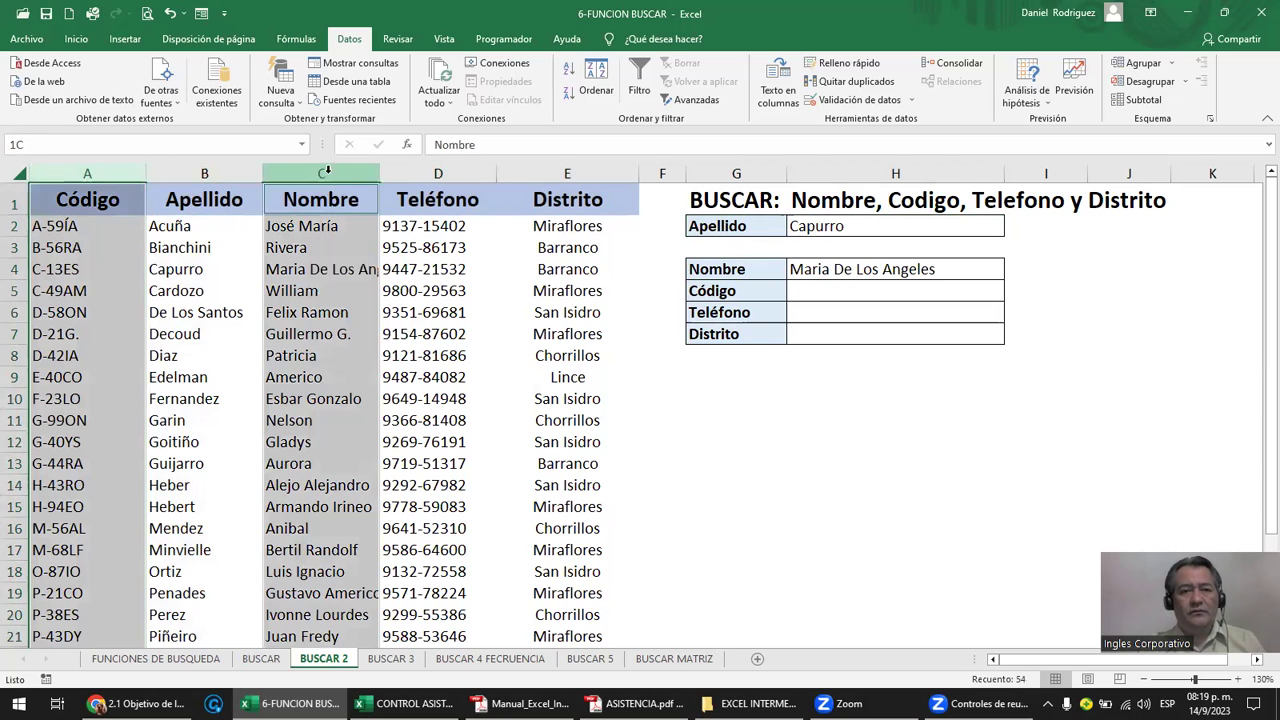
pyautogui.keyDown('ctrl'); pyautogui.click(438, 174); pyautogui.keyUp('ctrl')
pyautogui.keyDown('ctrl'); pyautogui.click(568, 174); pyautogui.keyUp('ctrl')
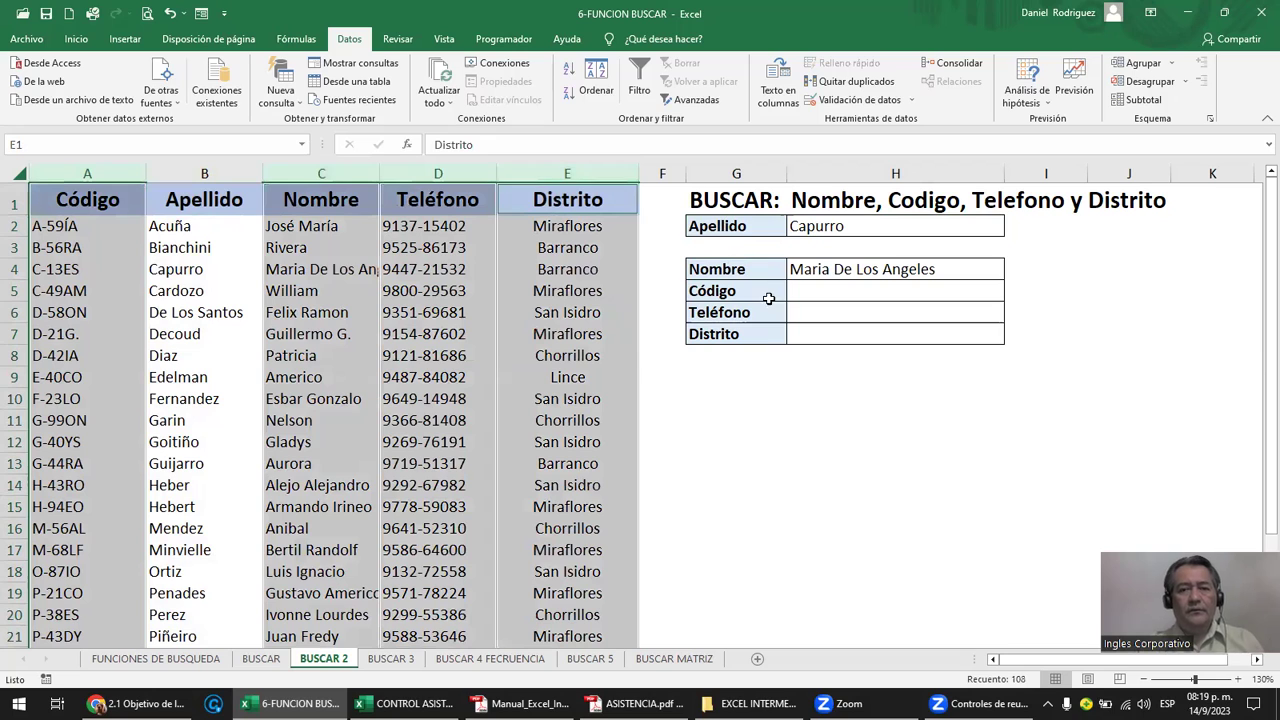
pyautogui.click(833, 266)
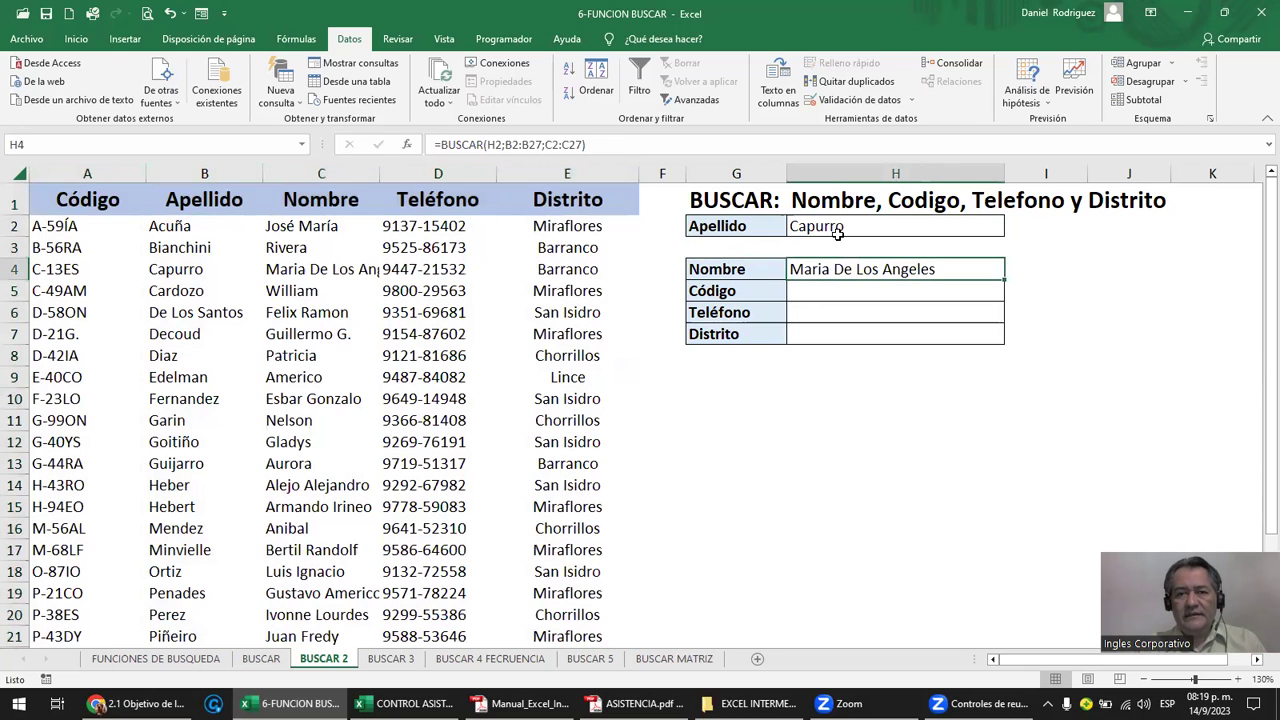
pyautogui.click(196, 292)
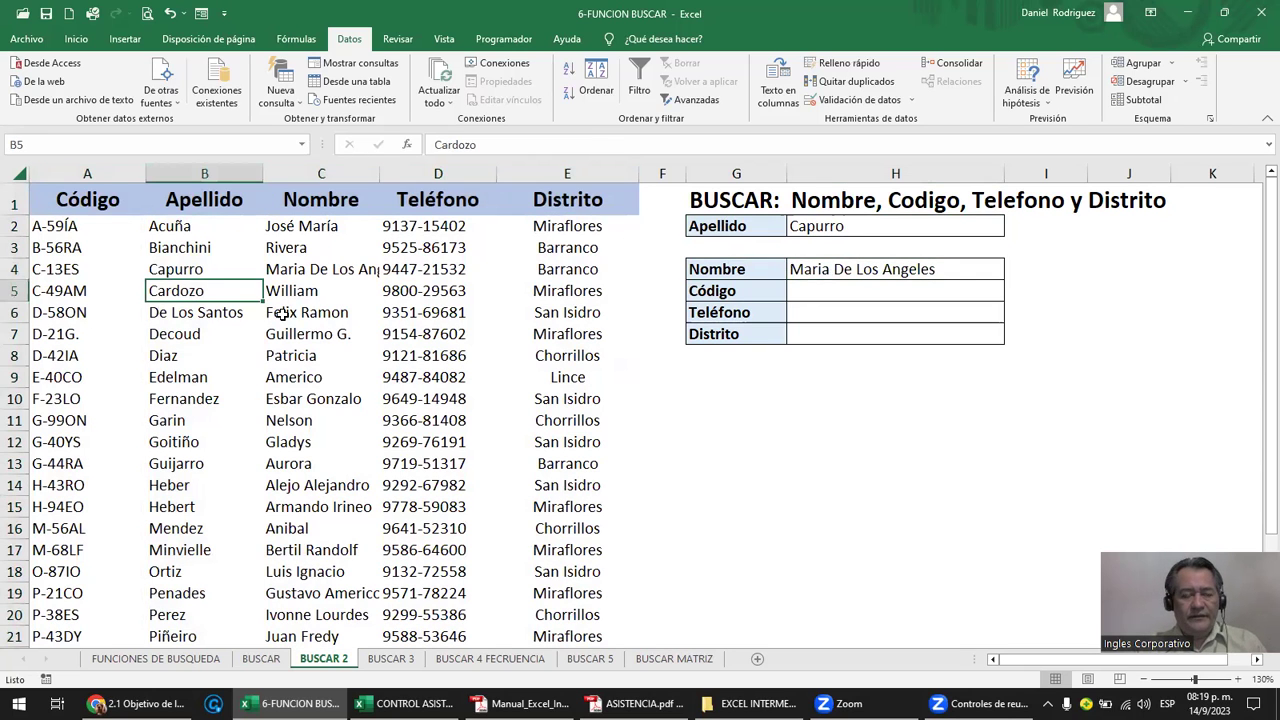
pyautogui.hotkey('ctrl', 'c')
pyautogui.click(815, 226)
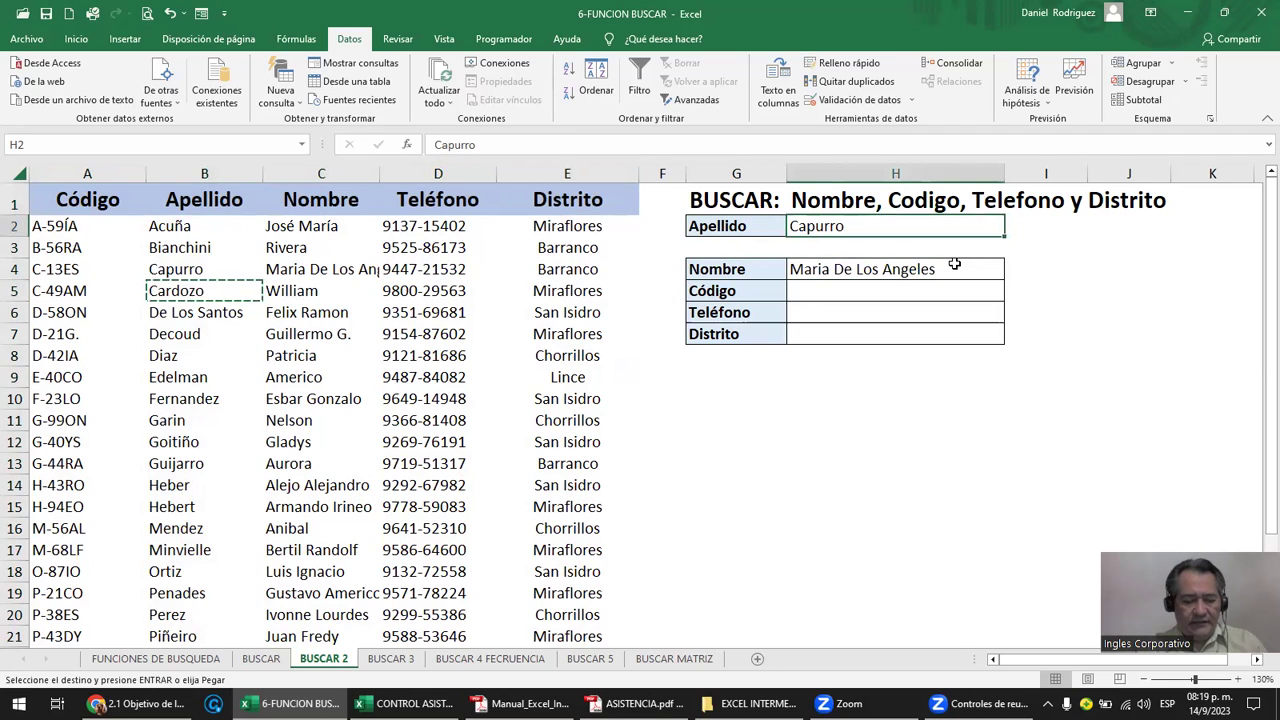
pyautogui.hotkey('ctrl', 'v')
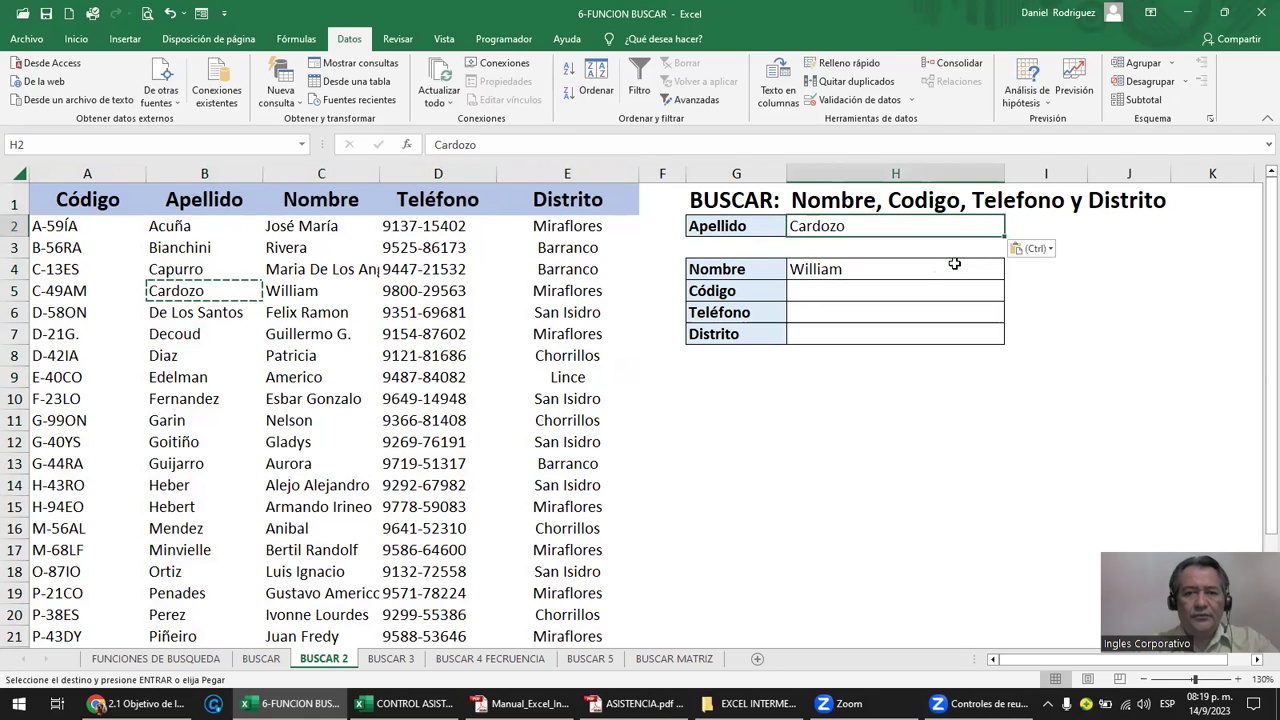
pyautogui.click(815, 270)
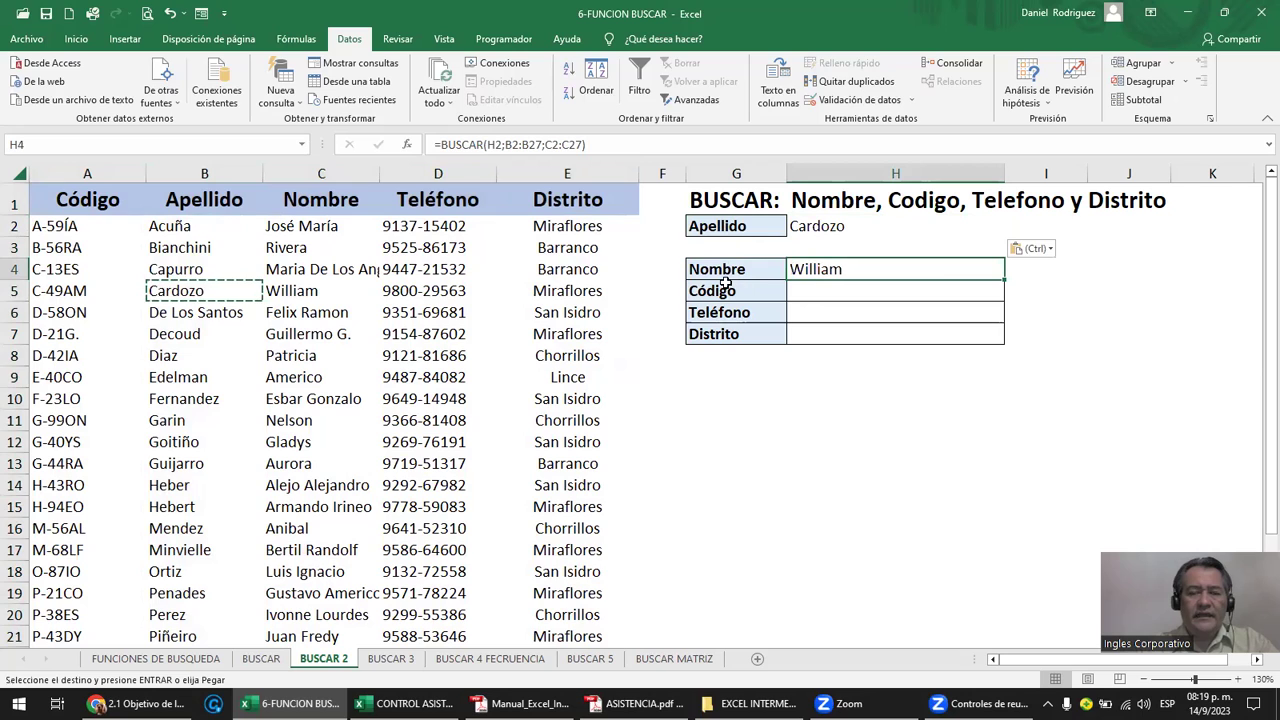
pyautogui.doubleClick(838, 272)
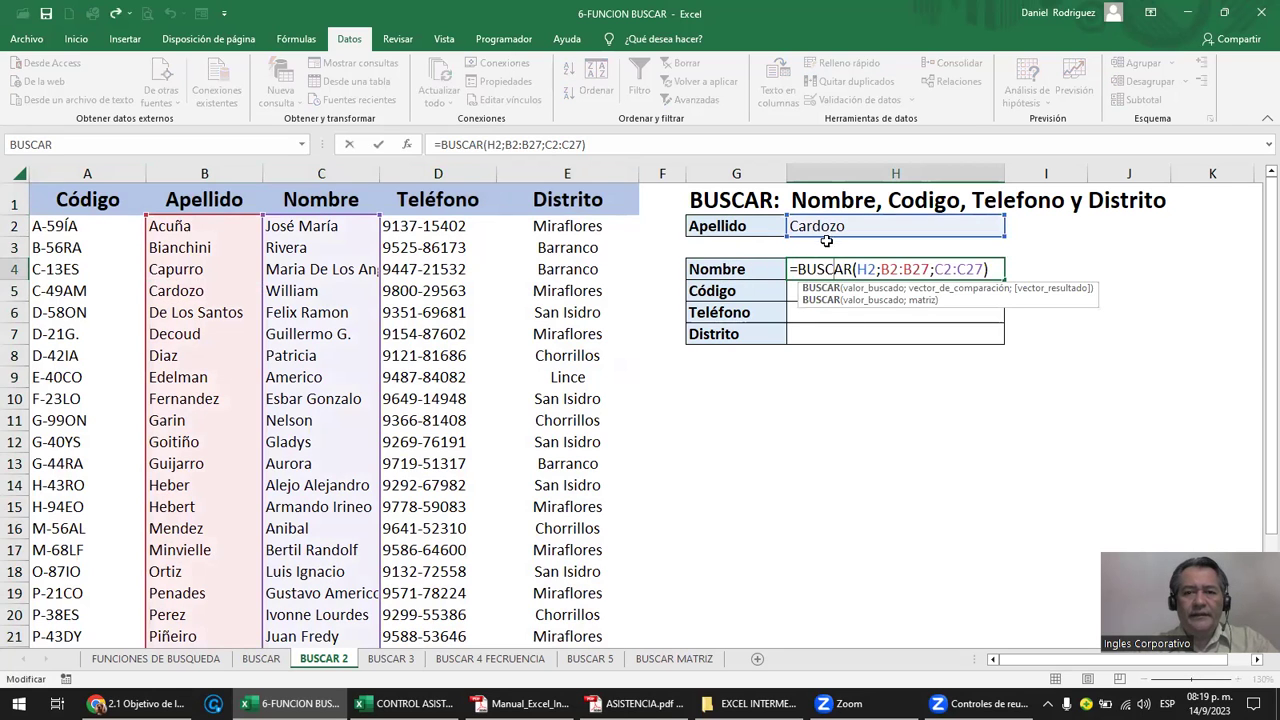
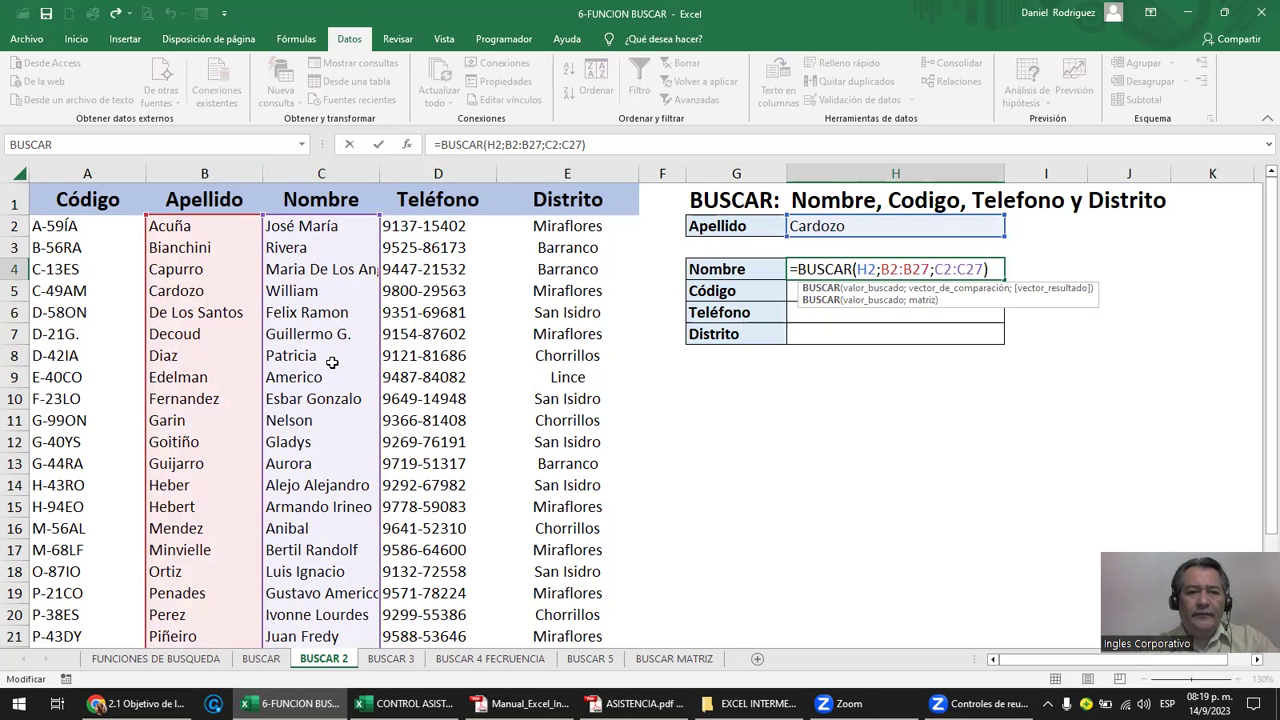
pyautogui.click(185, 290)
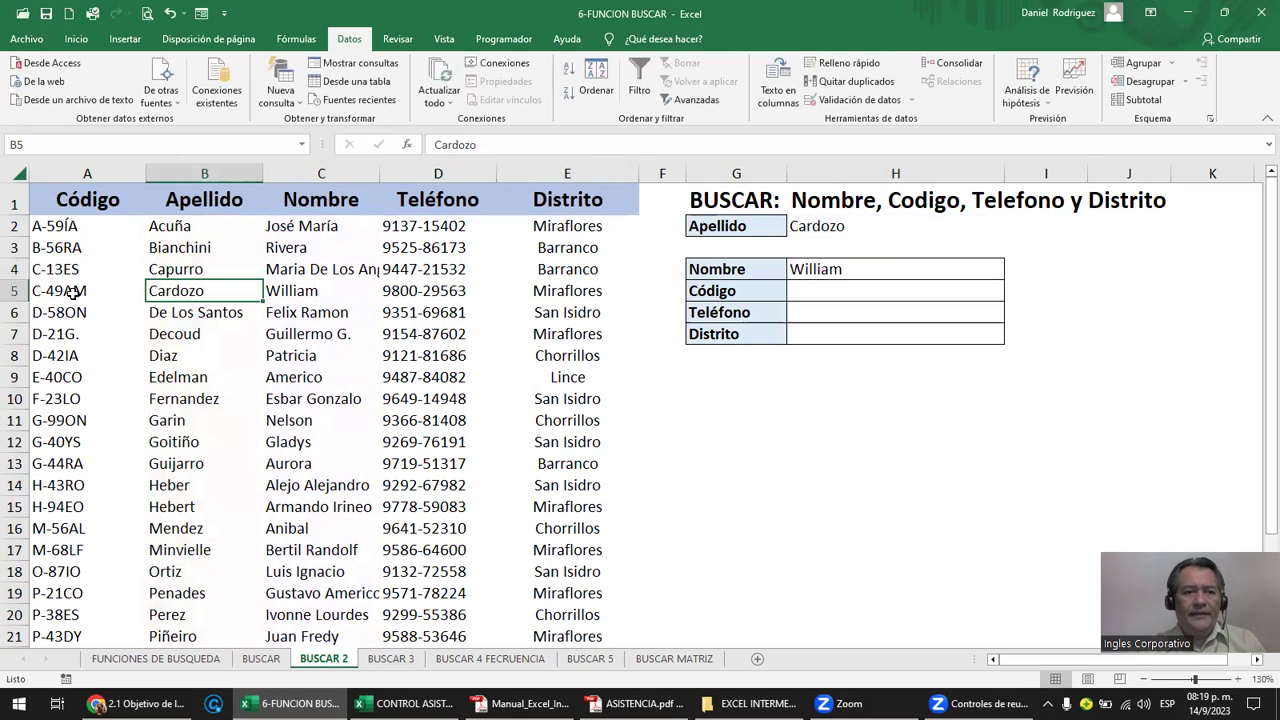
pyautogui.moveTo(60, 290); pyautogui.dragTo(553, 290)
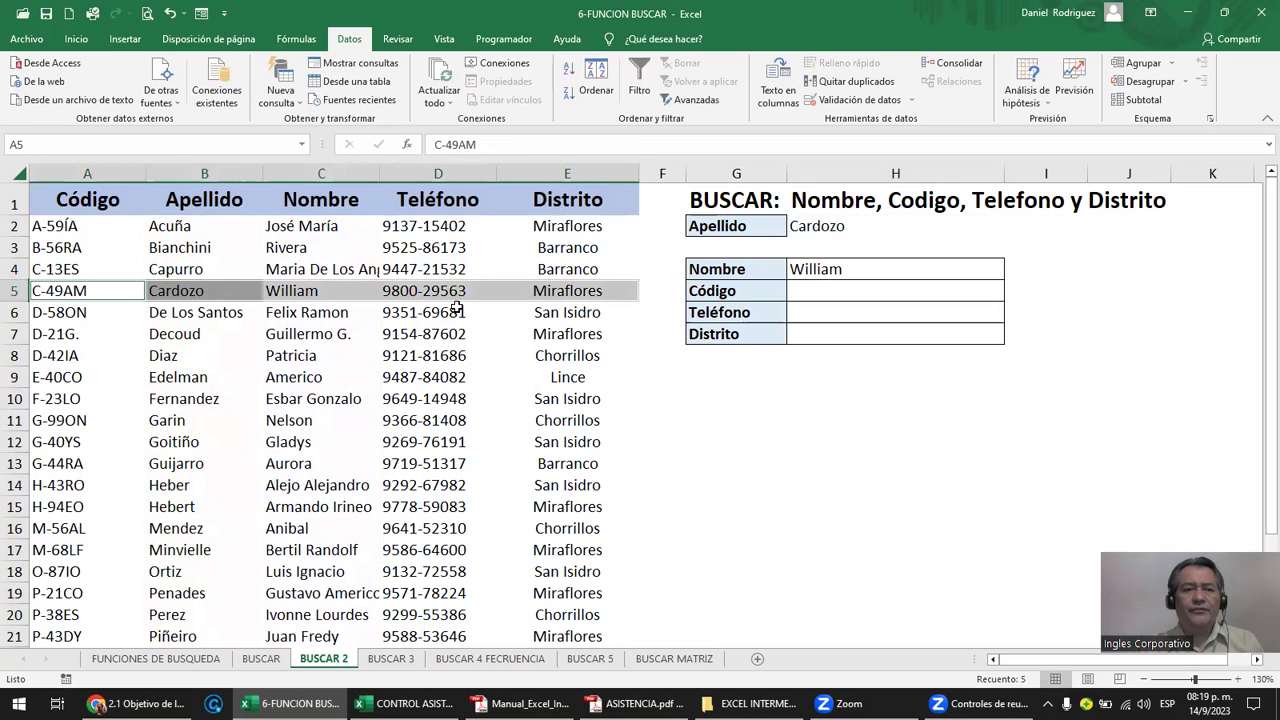
pyautogui.click(190, 288)
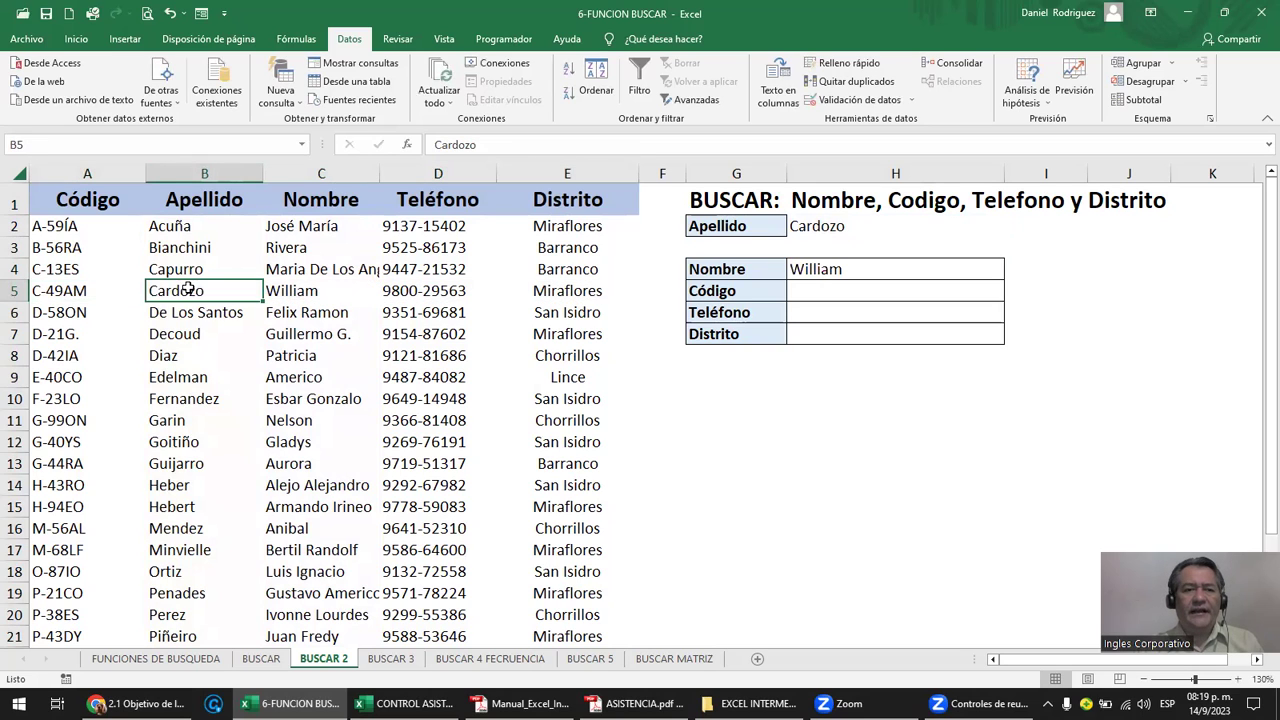
pyautogui.click(78, 290)
pyautogui.click(300, 289)
pyautogui.click(466, 290)
pyautogui.click(538, 290)
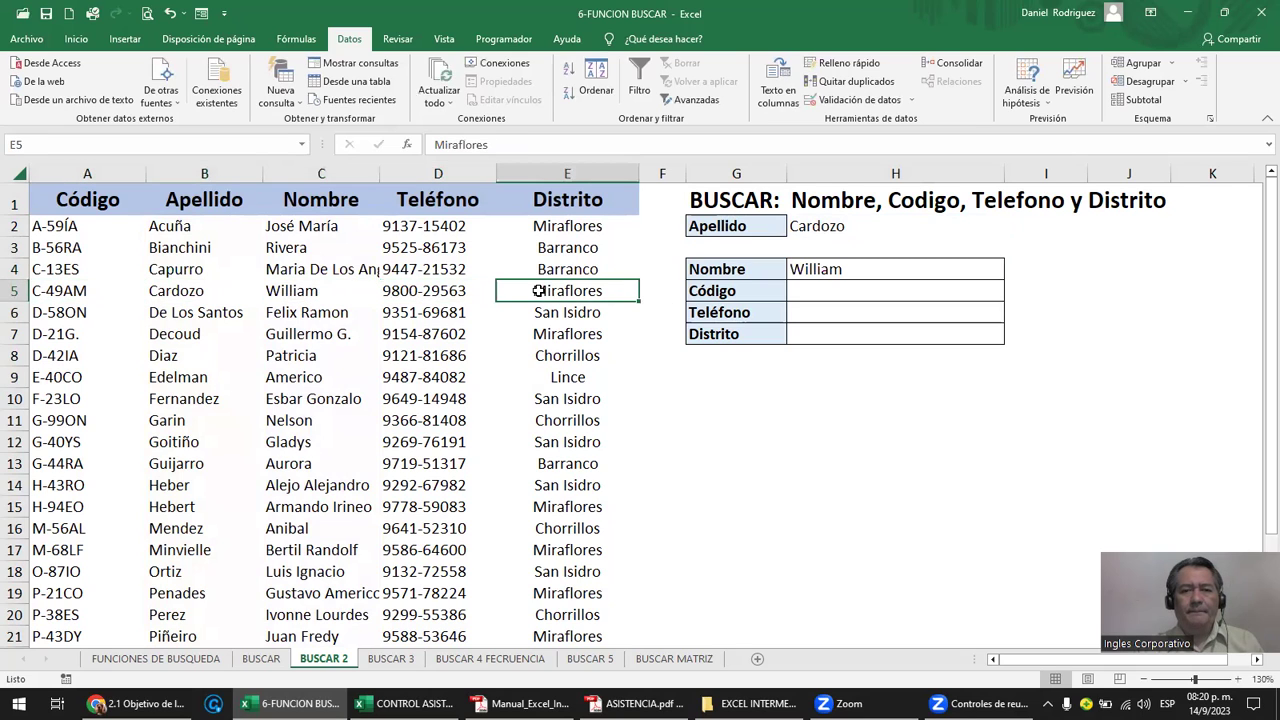
pyautogui.click(830, 271)
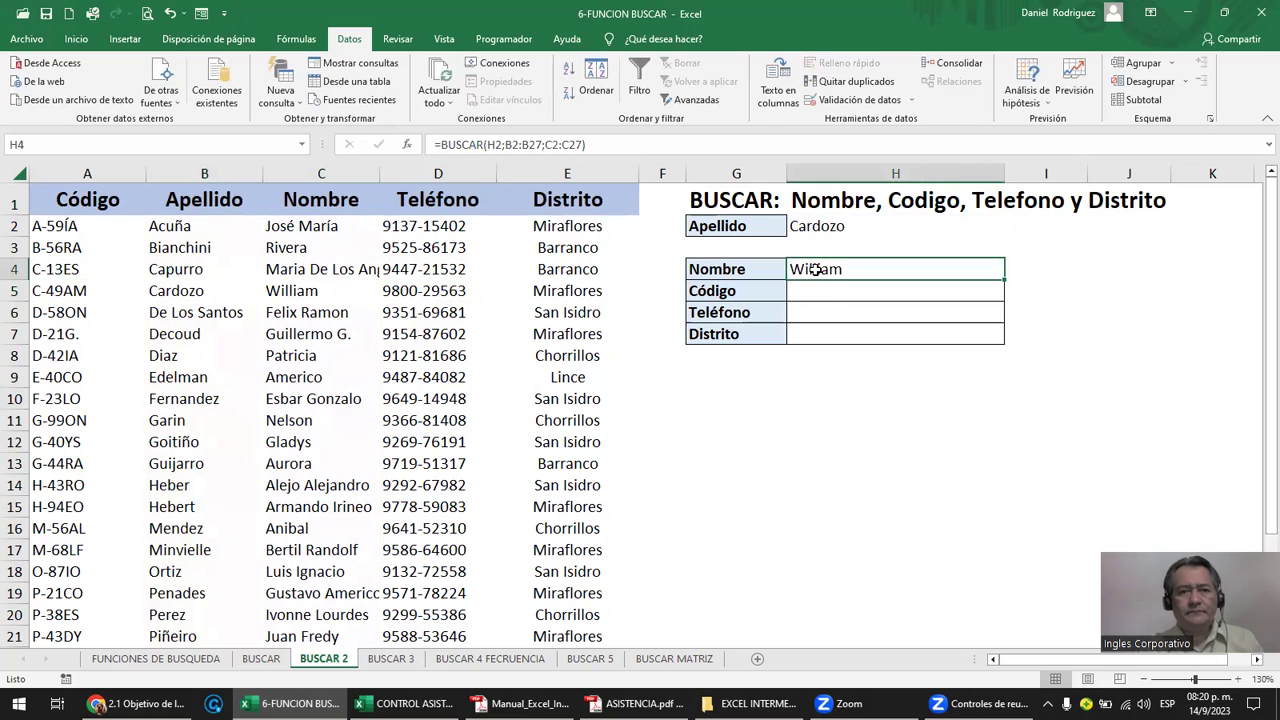
pyautogui.click(825, 292)
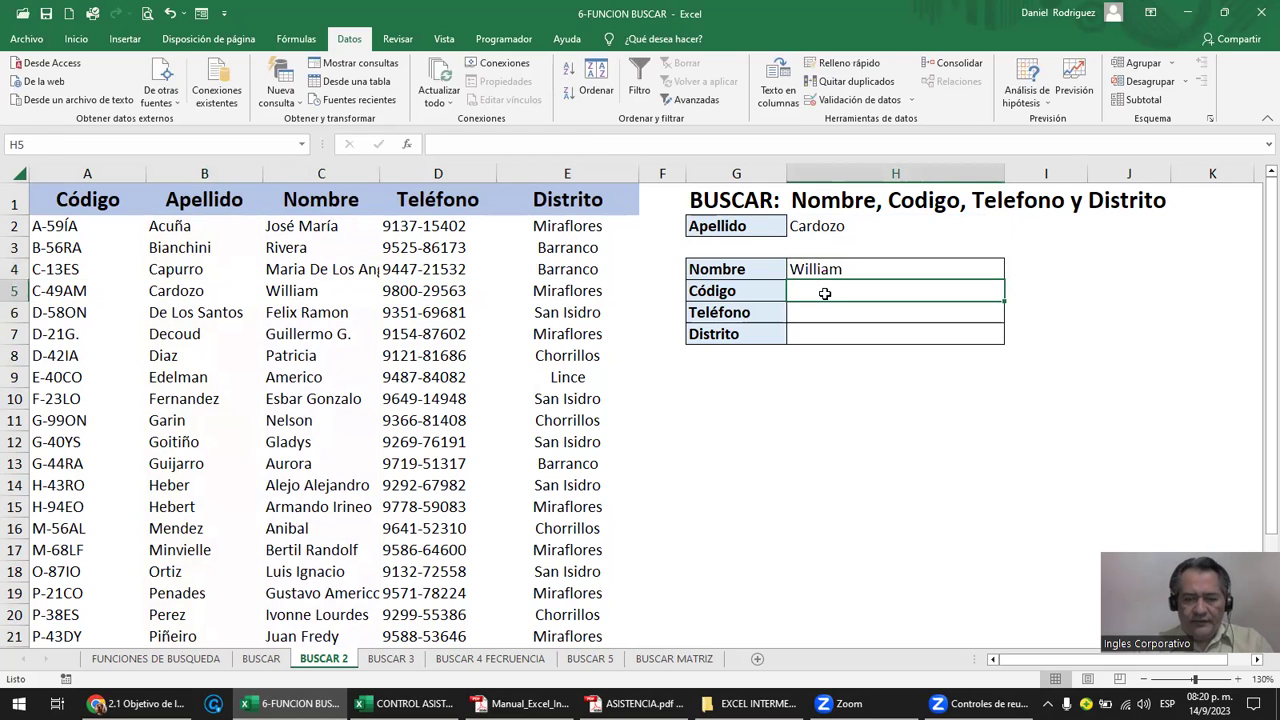
# Enter =BUSCAR(H2;B2:B27;A2:A27) in H5 so it returns Cardozo's code C-49AM.
pyautogui.write('=')
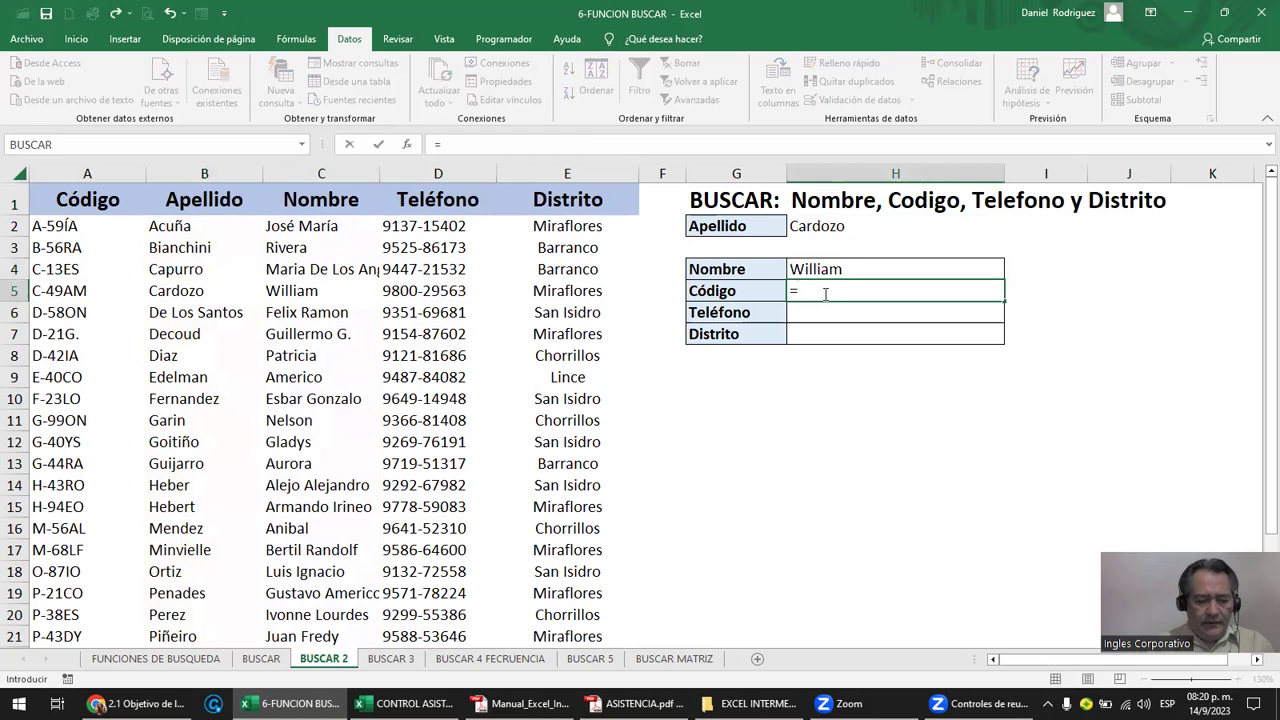
pyautogui.write('buscar')
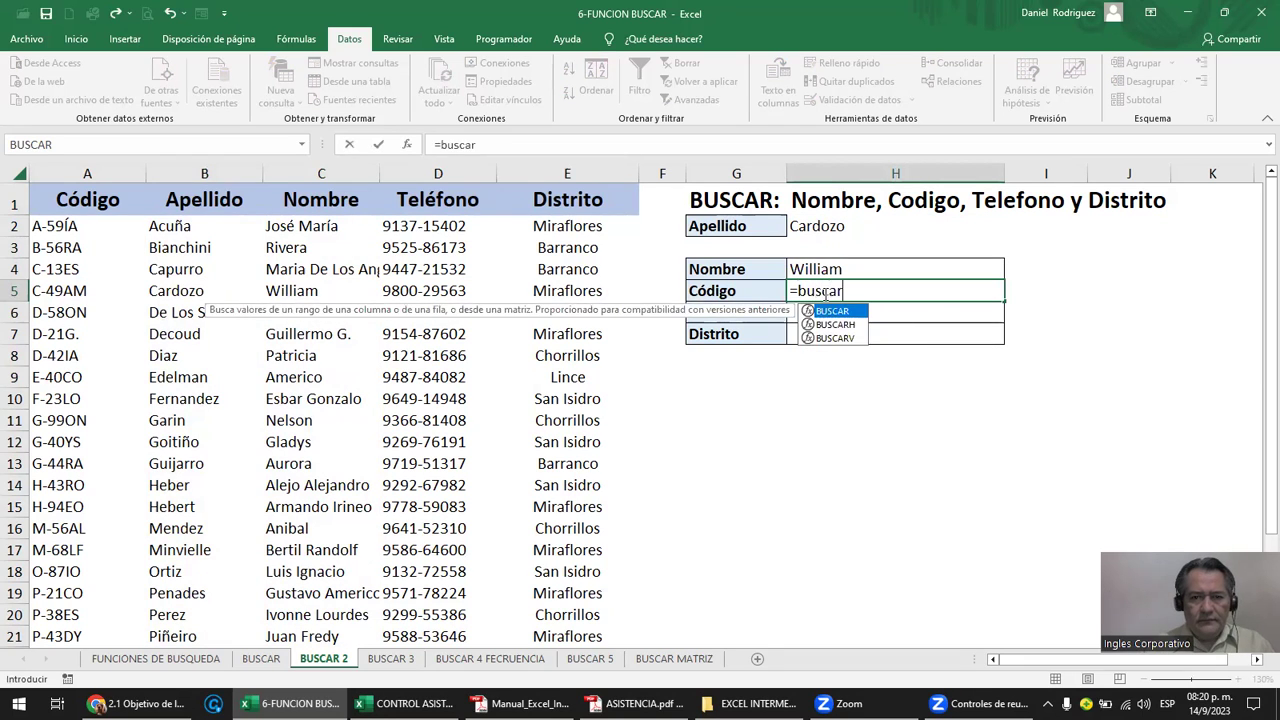
pyautogui.press('Tab')
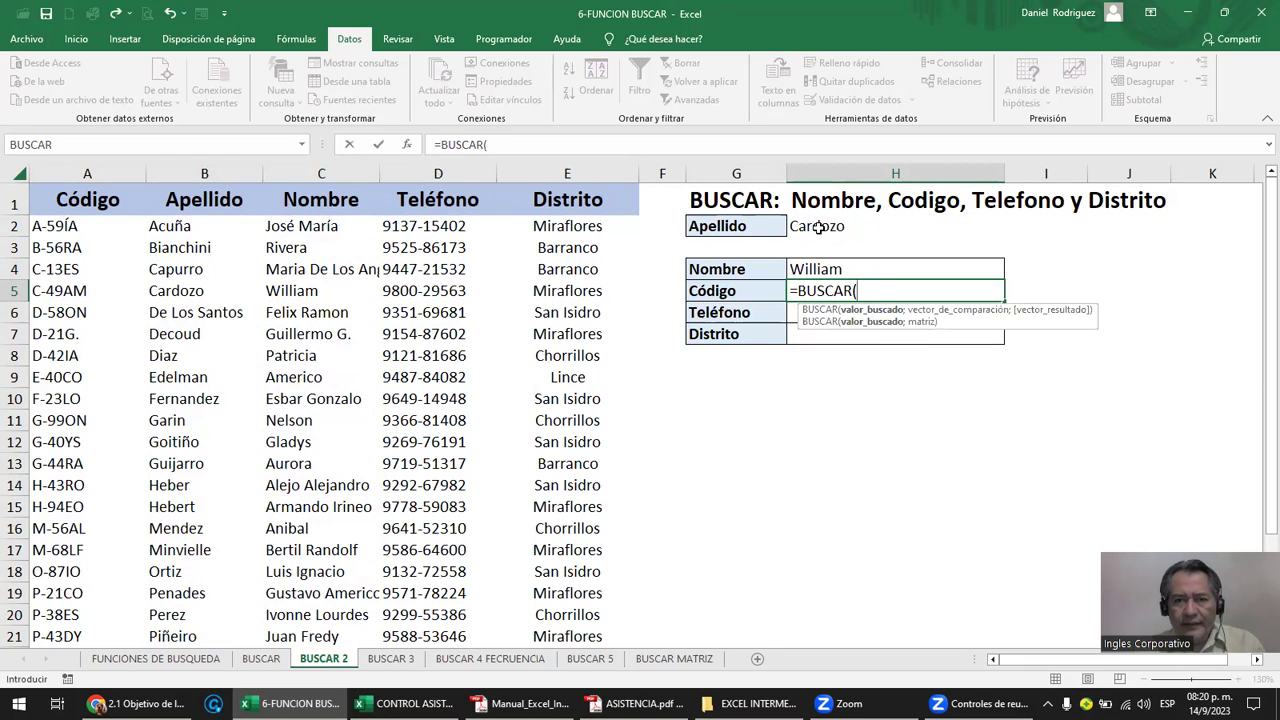
pyautogui.click(818, 227)
pyautogui.write(';')
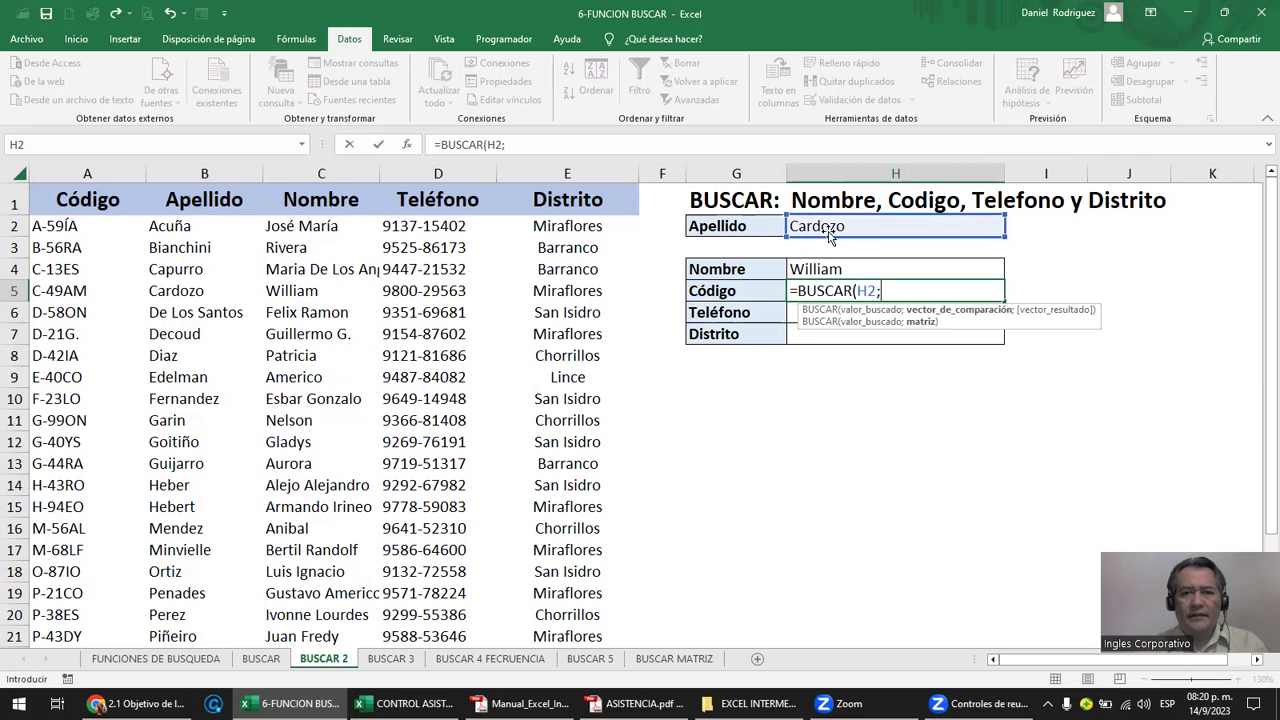
pyautogui.moveTo(197, 221)
pyautogui.mouseDown()
pyautogui.moveTo(176, 642)
pyautogui.moveTo(184, 603)
pyautogui.mouseUp()
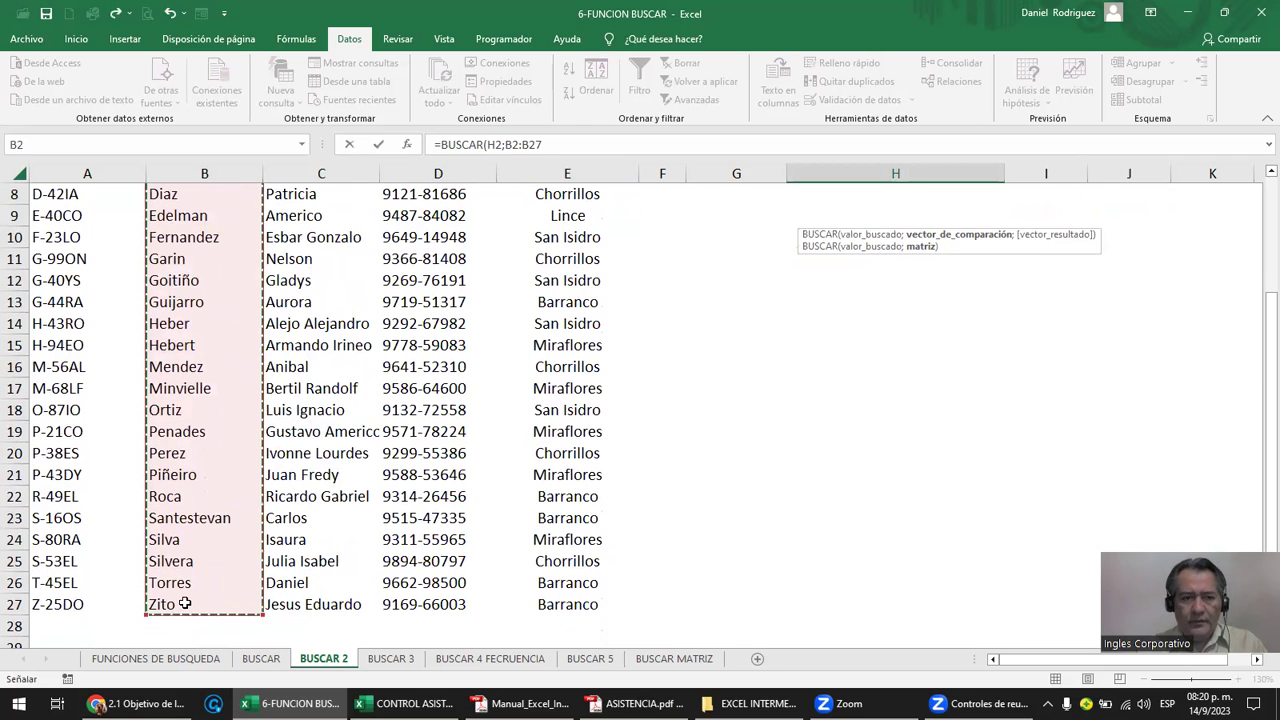
pyautogui.write(';')
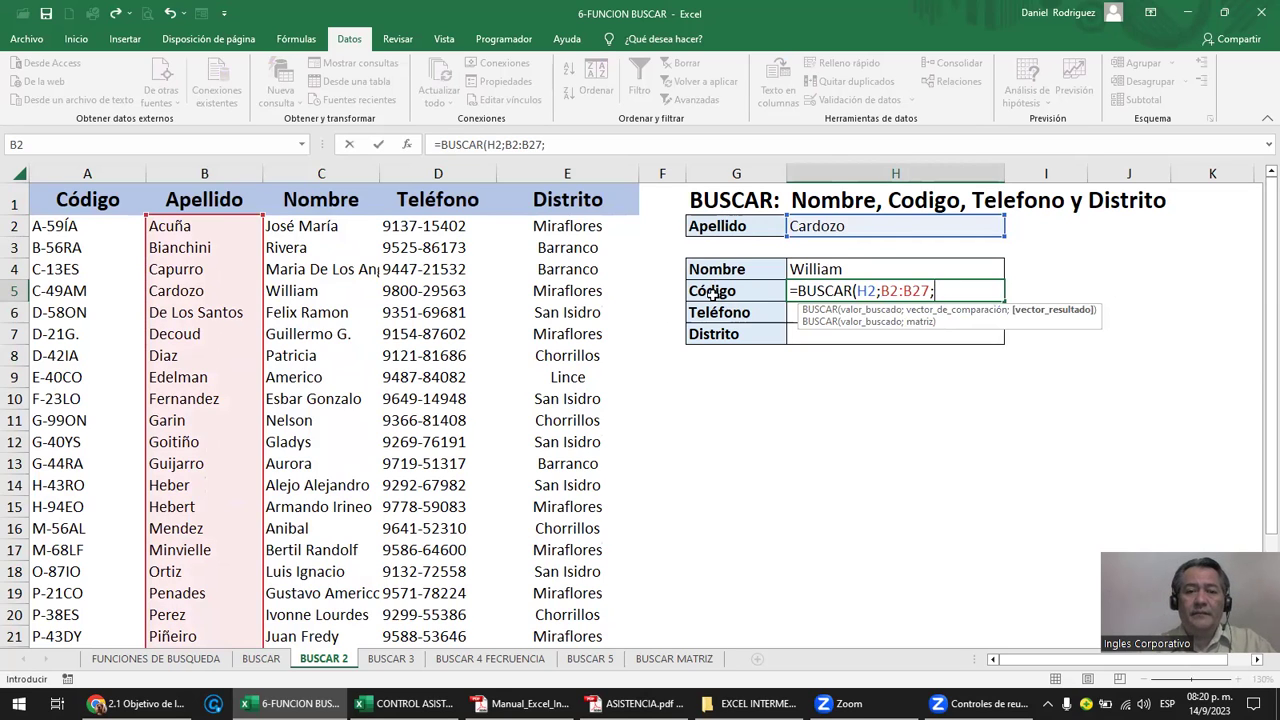
pyautogui.moveTo(47, 226); pyautogui.dragTo(68, 640)
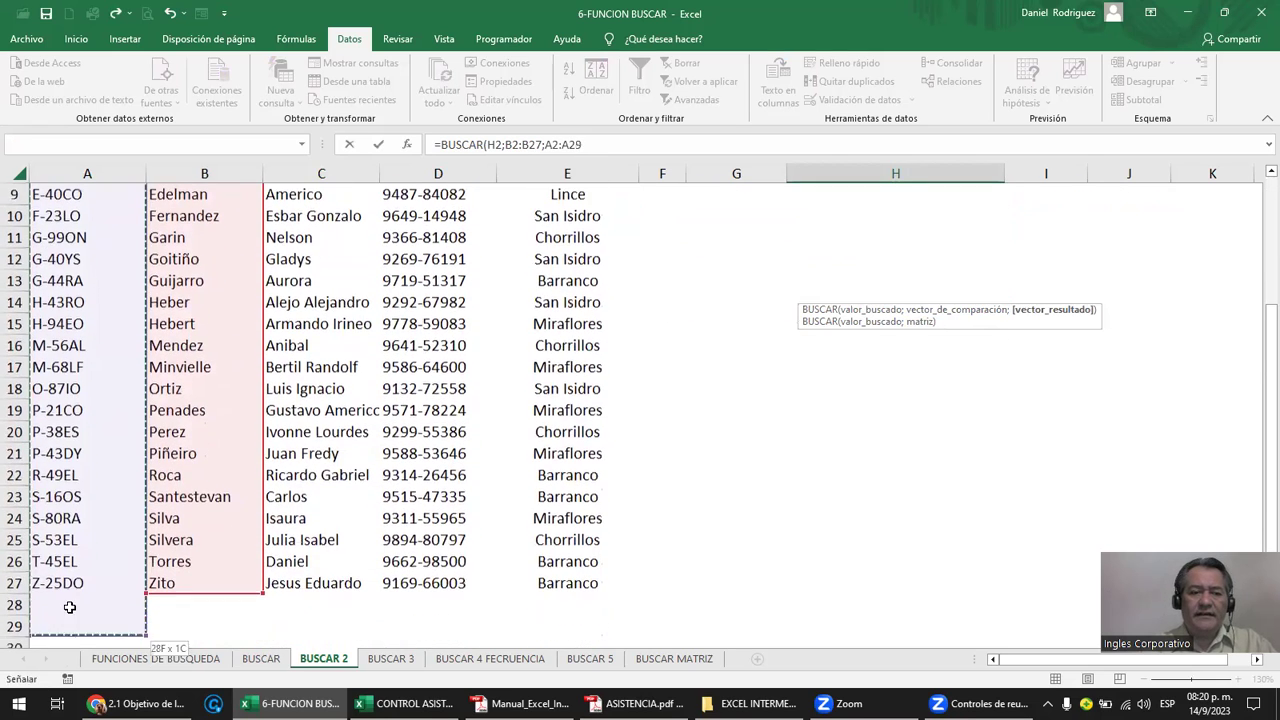
pyautogui.scroll(3, 74, 568)
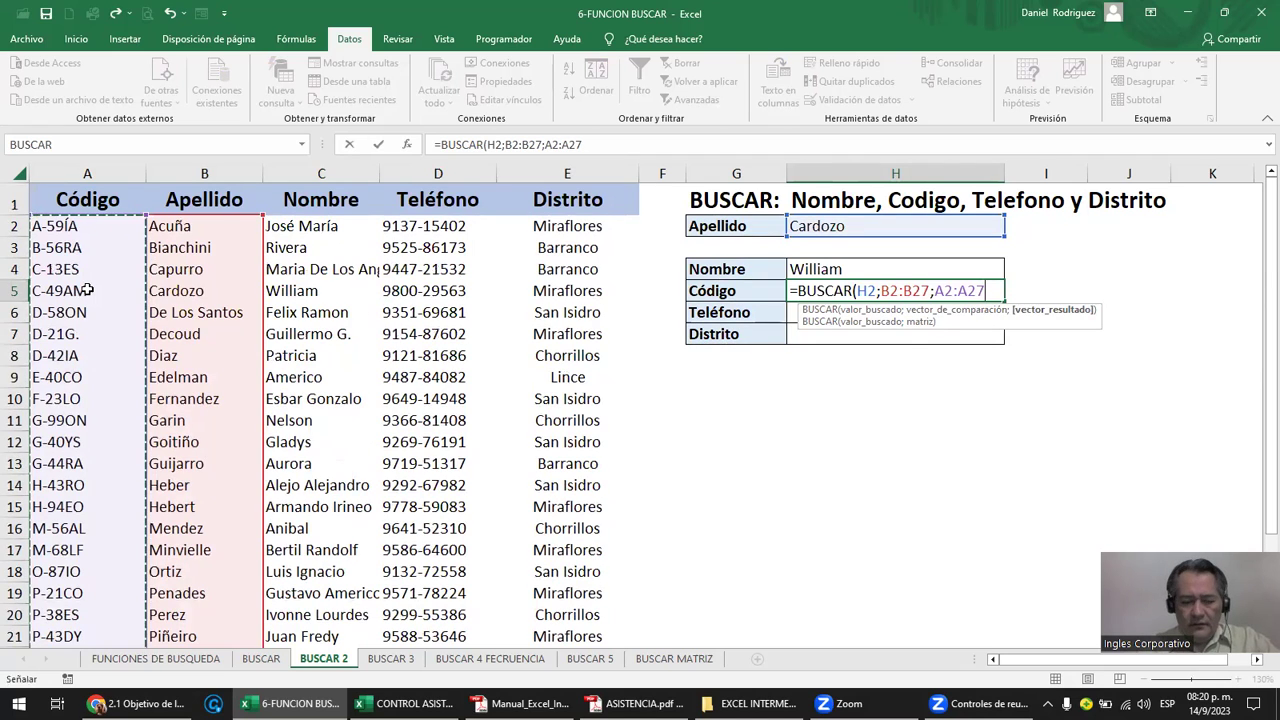
pyautogui.write(')')
pyautogui.press('Return')
pyautogui.press('Up')
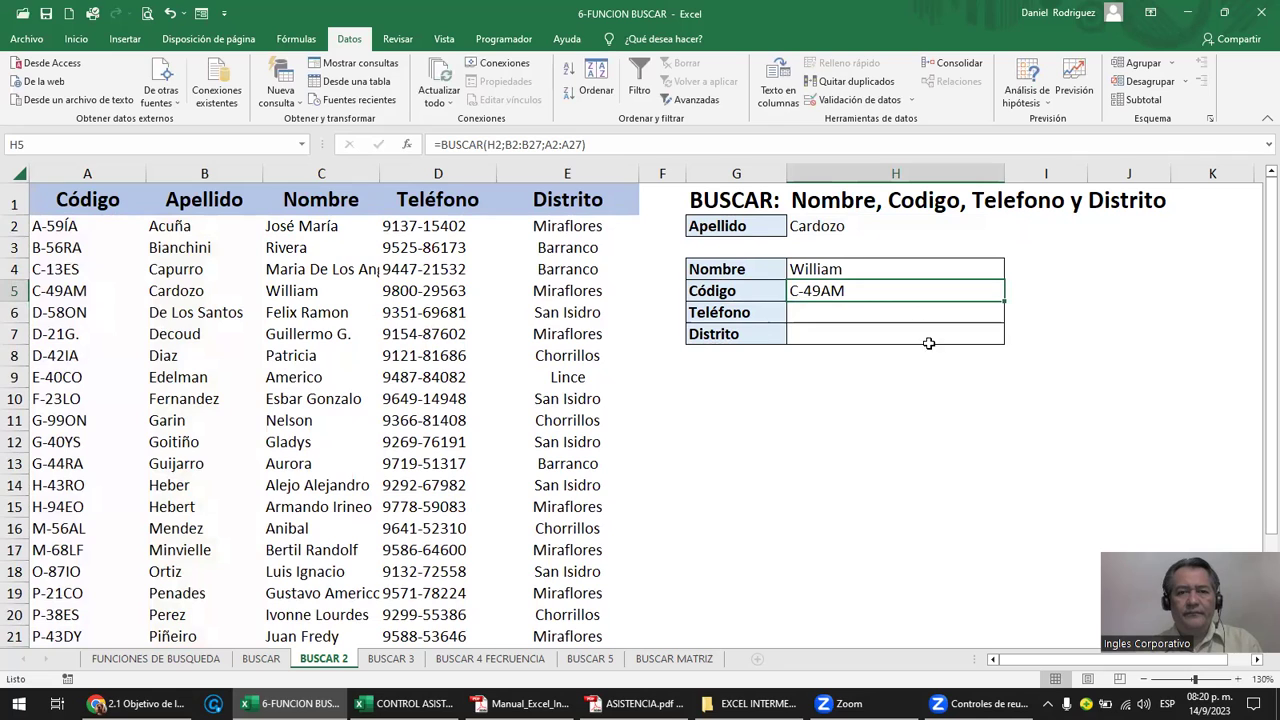
pyautogui.doubleClick(858, 272)
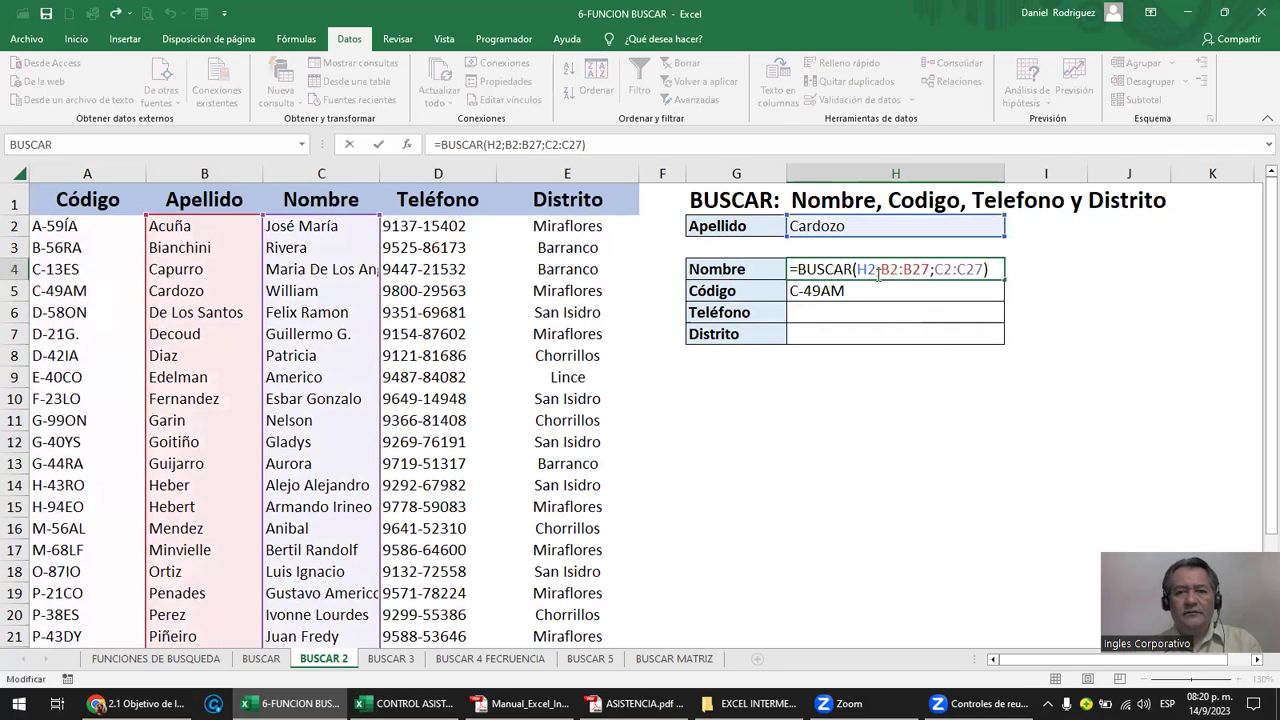
# Change the H4 formula to =BUSCAR($H$2;$B$2:$B$27;$C$2:$C$27) using F4.
pyautogui.click(868, 270)
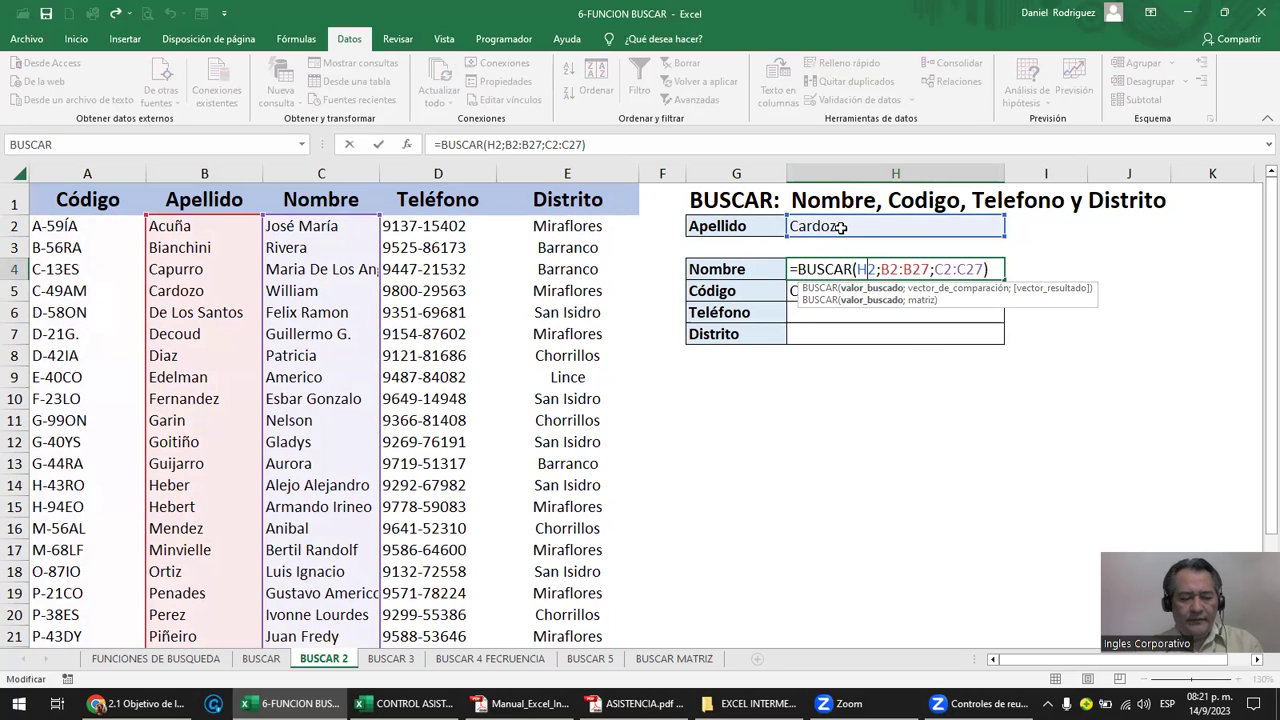
pyautogui.press('F4')
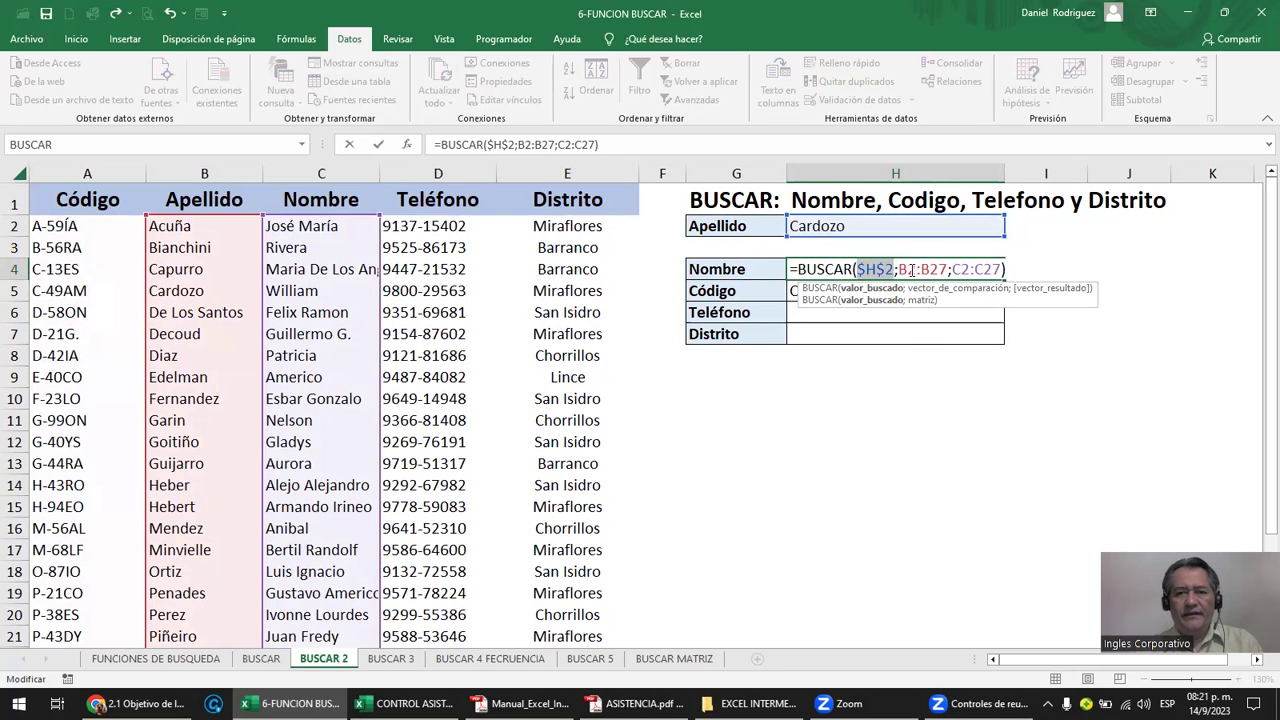
pyautogui.click(911, 270)
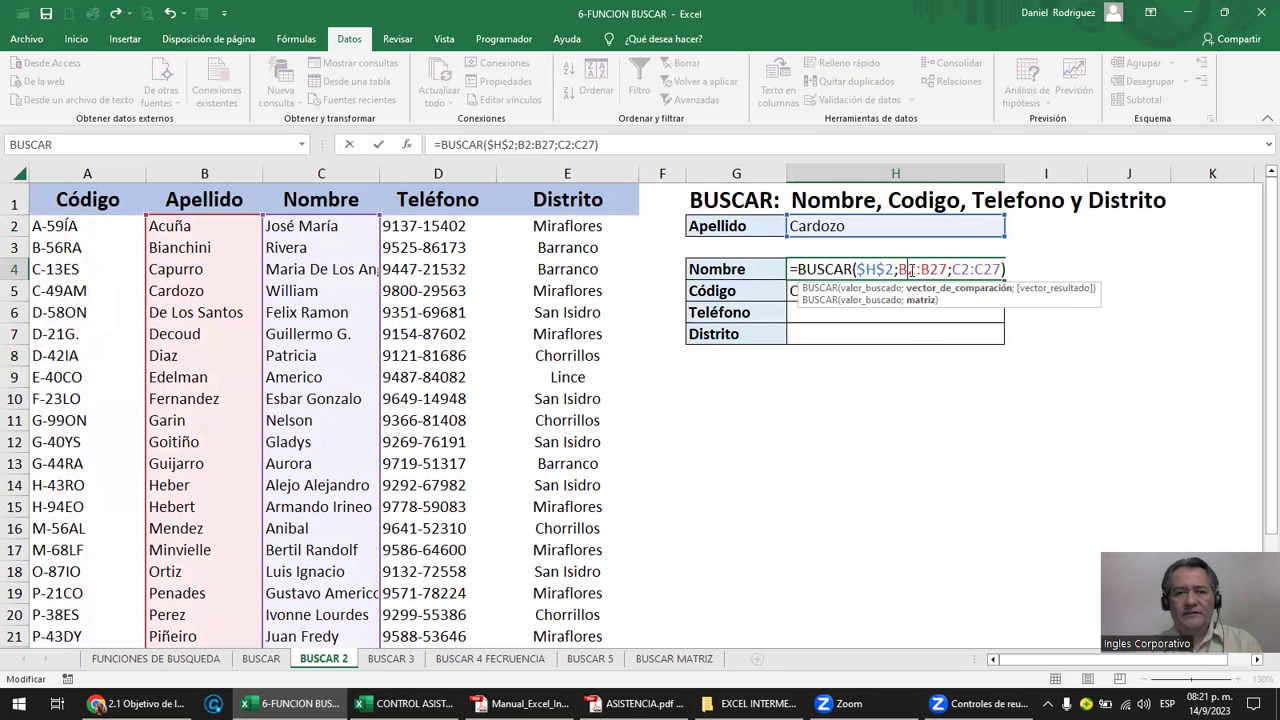
pyautogui.press('F4')
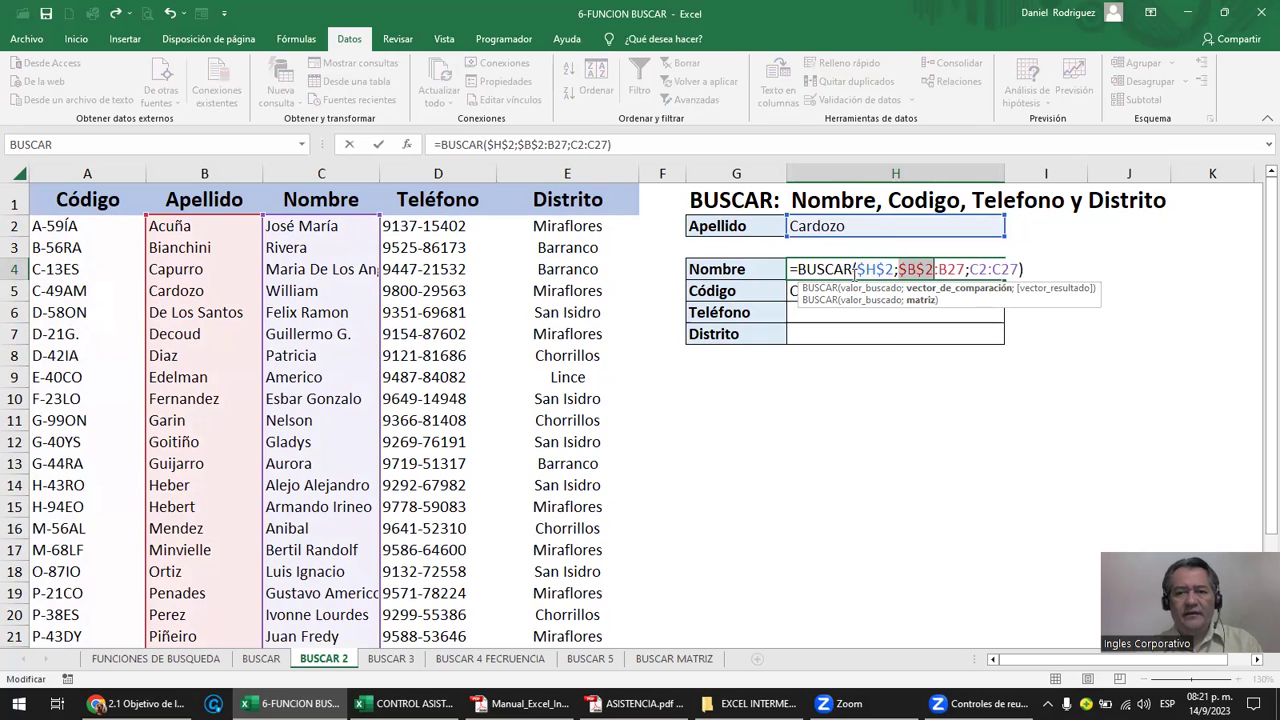
pyautogui.click(948, 270)
pyautogui.press('F4')
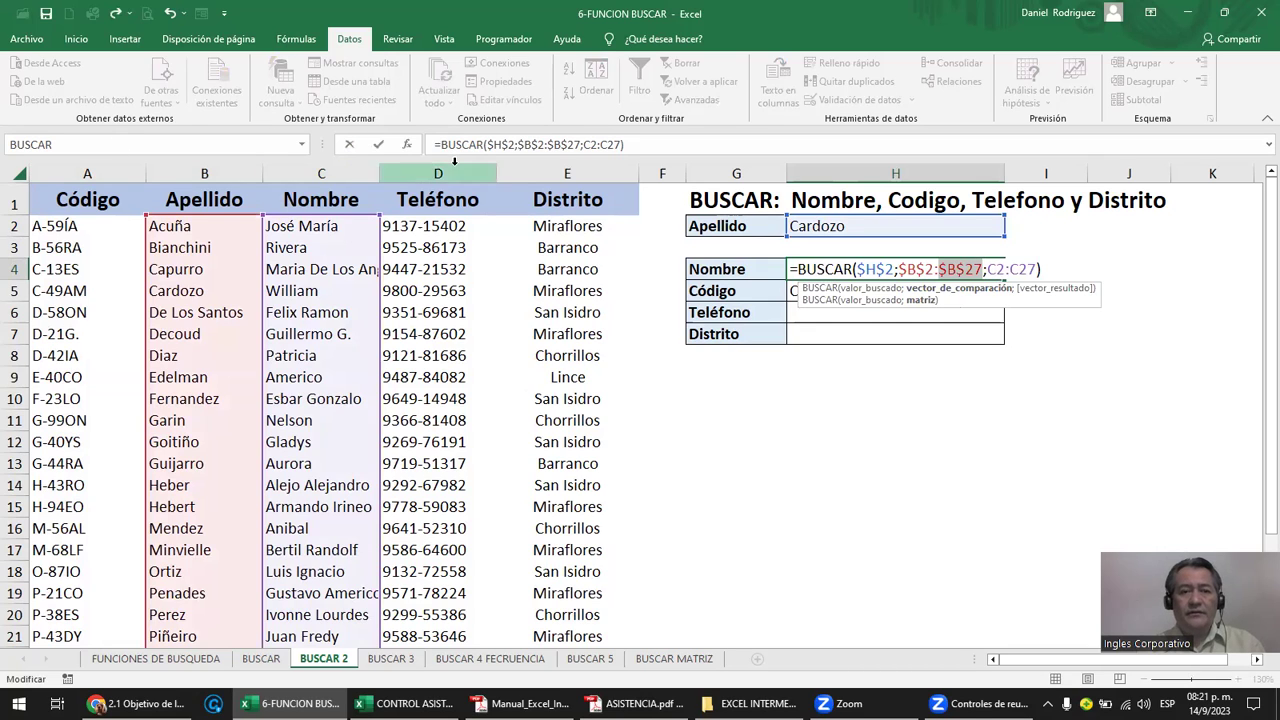
pyautogui.click(991, 269)
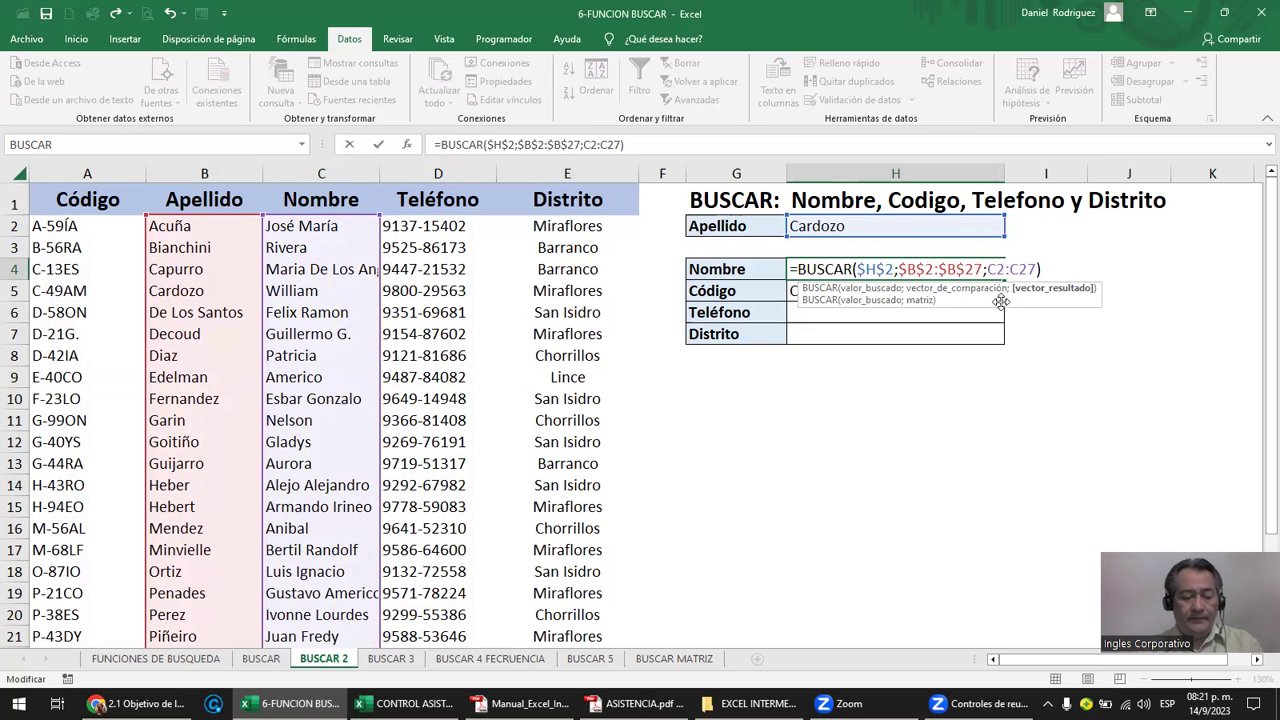
pyautogui.press('F4')
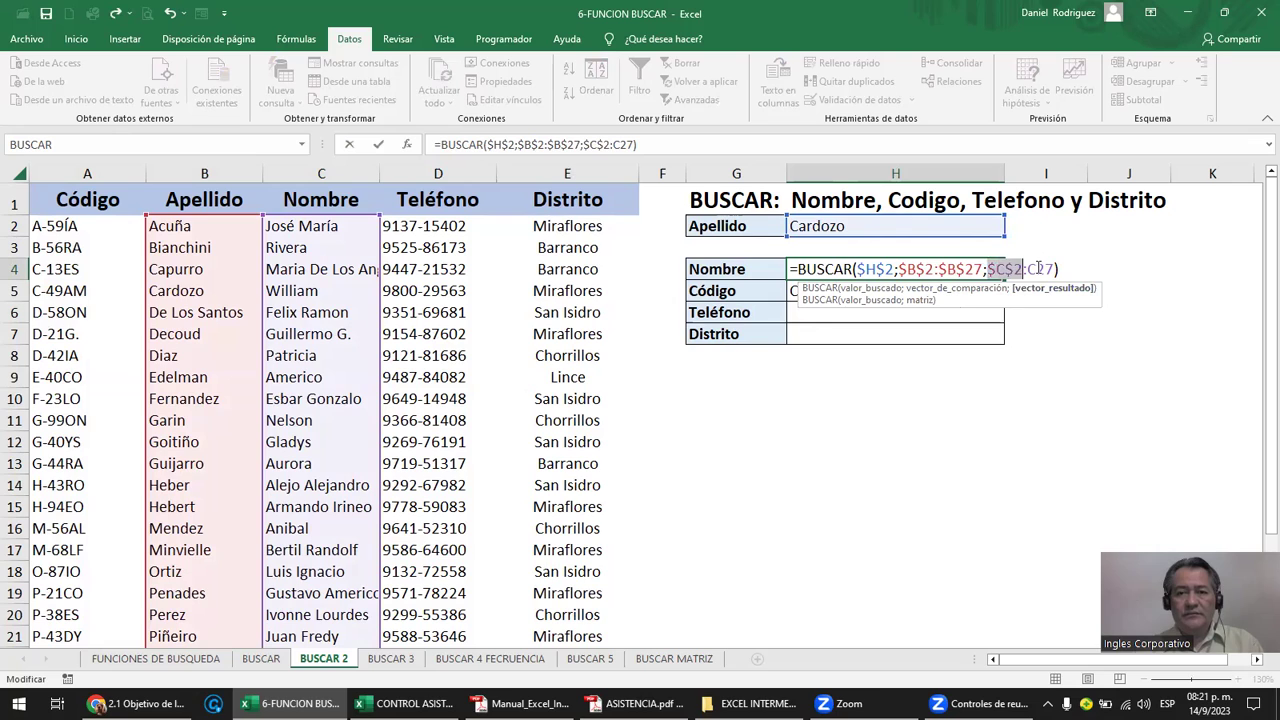
pyautogui.click(1039, 268)
pyautogui.press('F4')
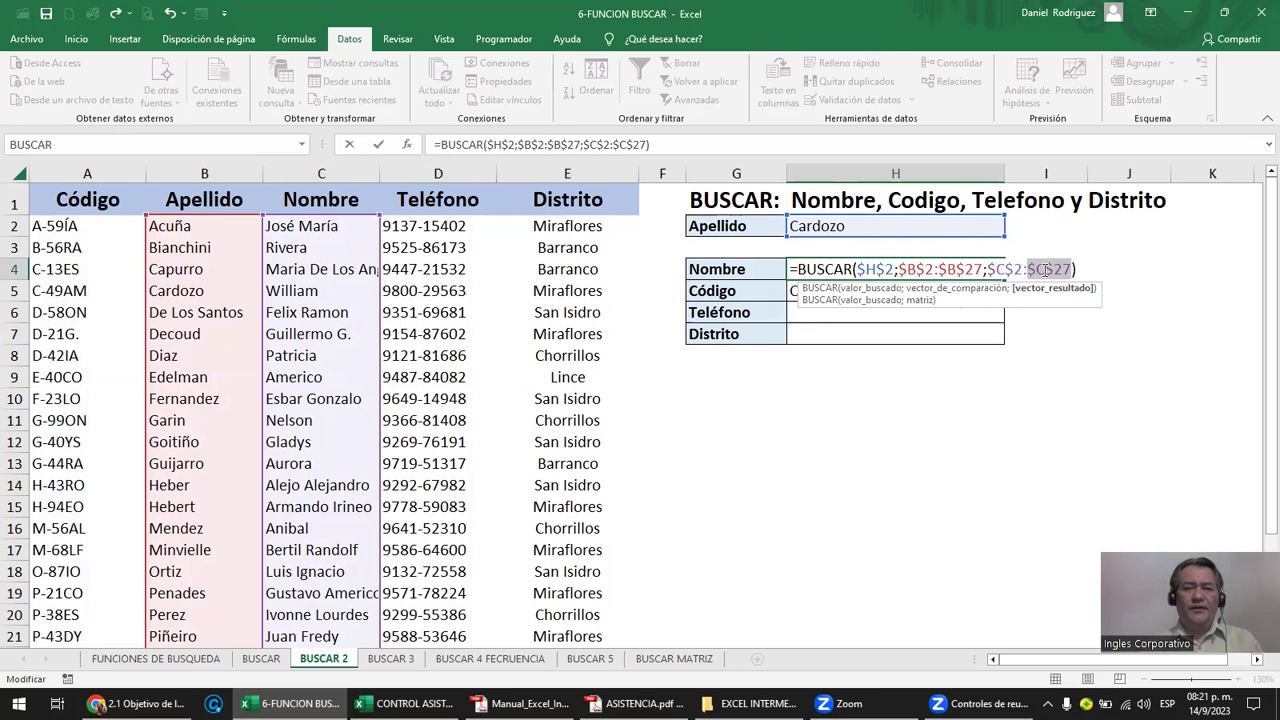
pyautogui.press('Return')
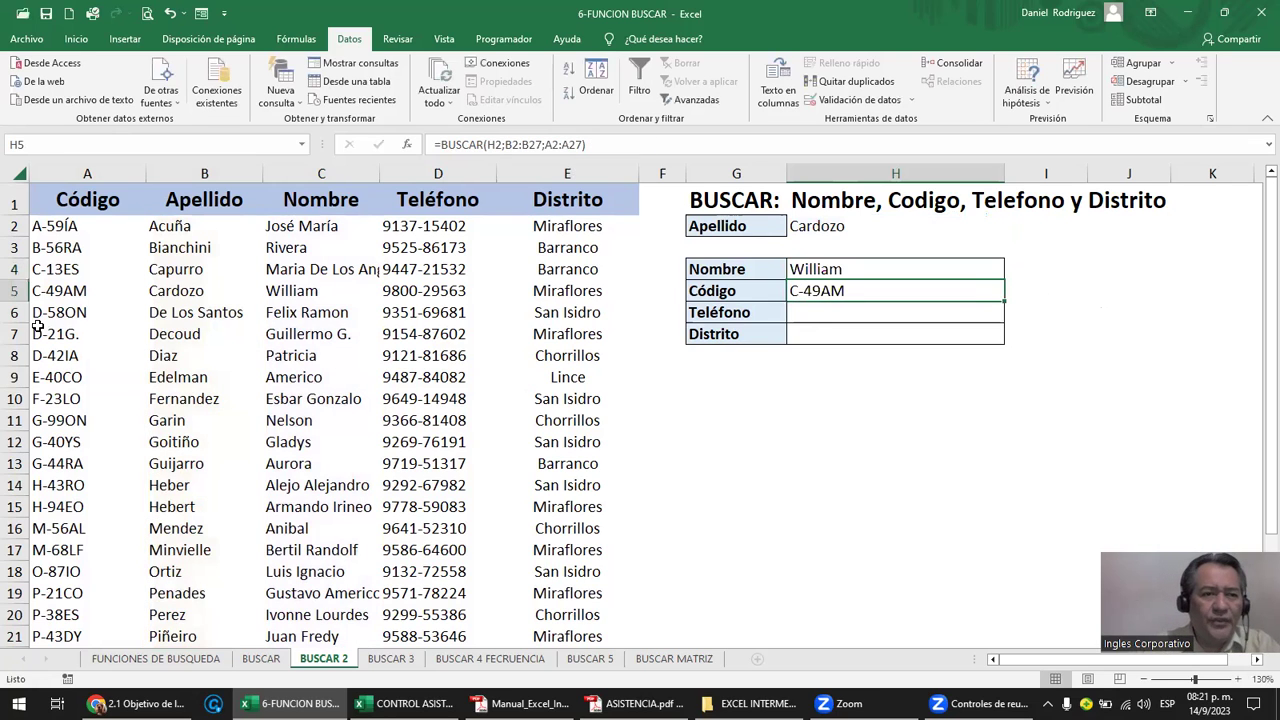
# Select the whole record table from A2 down to row 27.
pyautogui.click(42, 228)
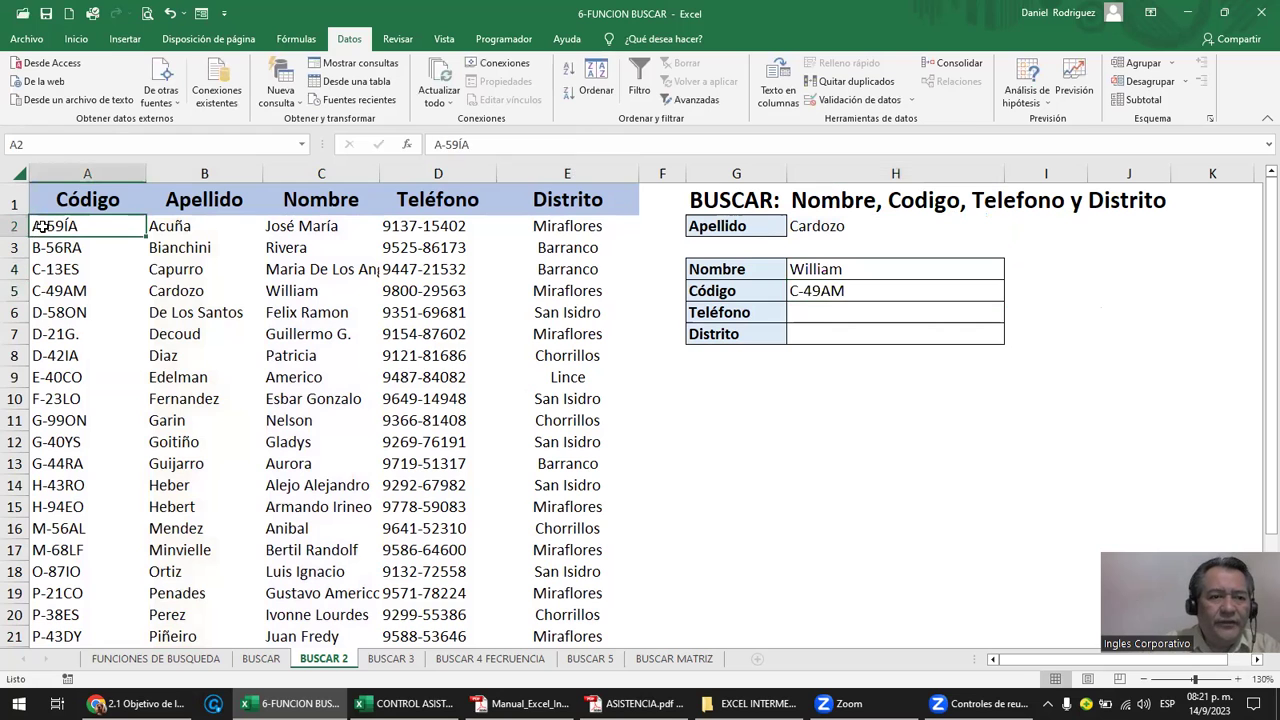
pyautogui.moveTo(42, 228); pyautogui.dragTo(535, 243)
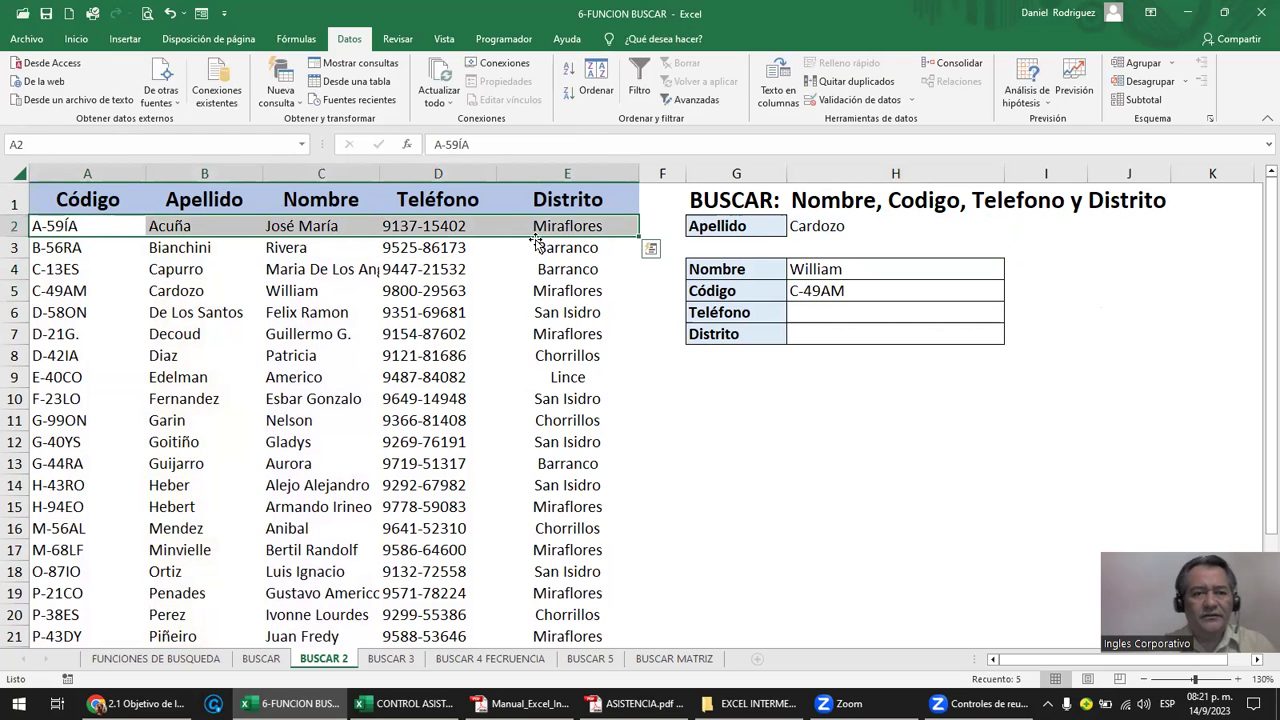
pyautogui.hotkey('ctrl', 'shift', 'Down')
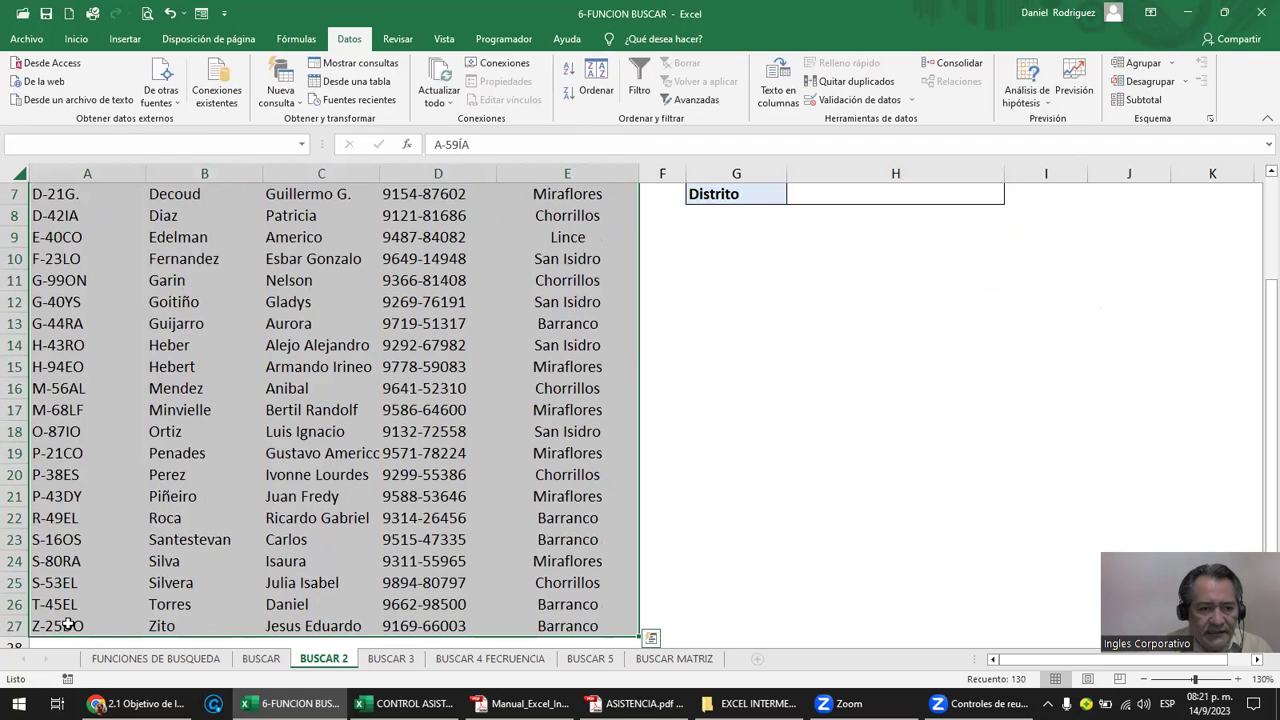
pyautogui.scroll(2, 202, 626)
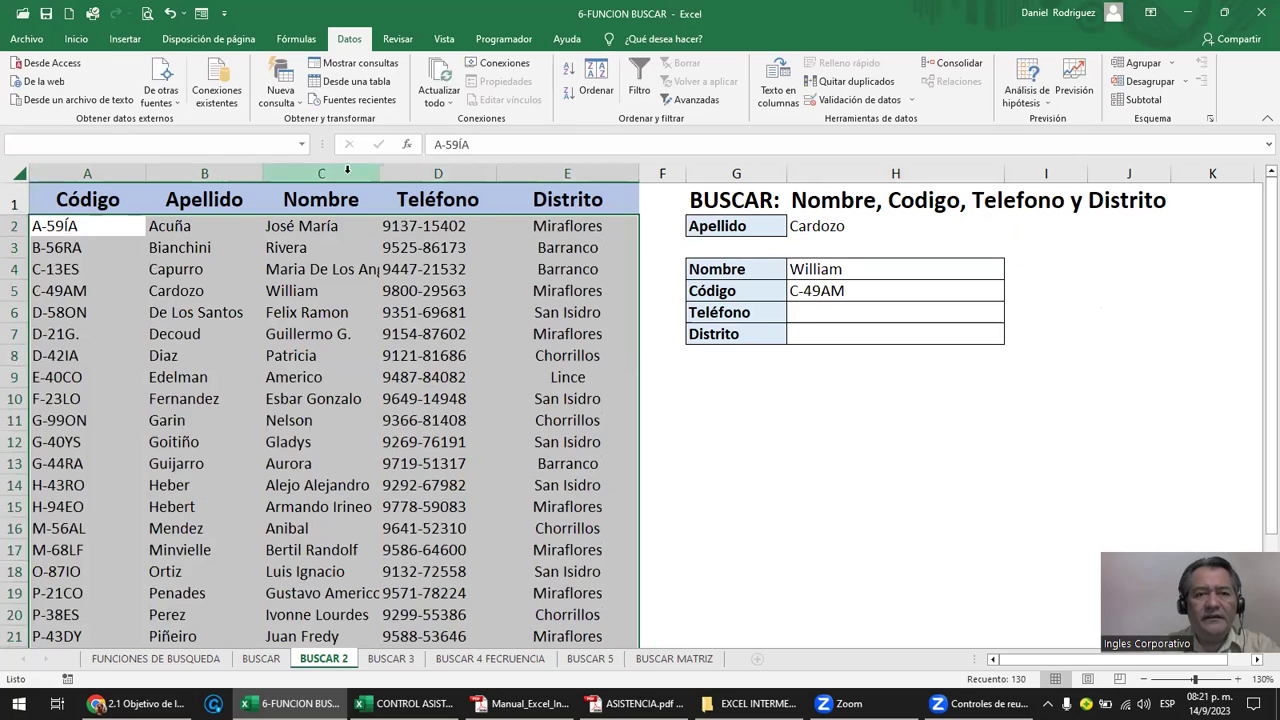
# Copy the H5 Código formula into H6, where it shifts to =BUSCAR(H3;B3:B28;A3:A28) and shows #N/D.
pyautogui.click(851, 290)
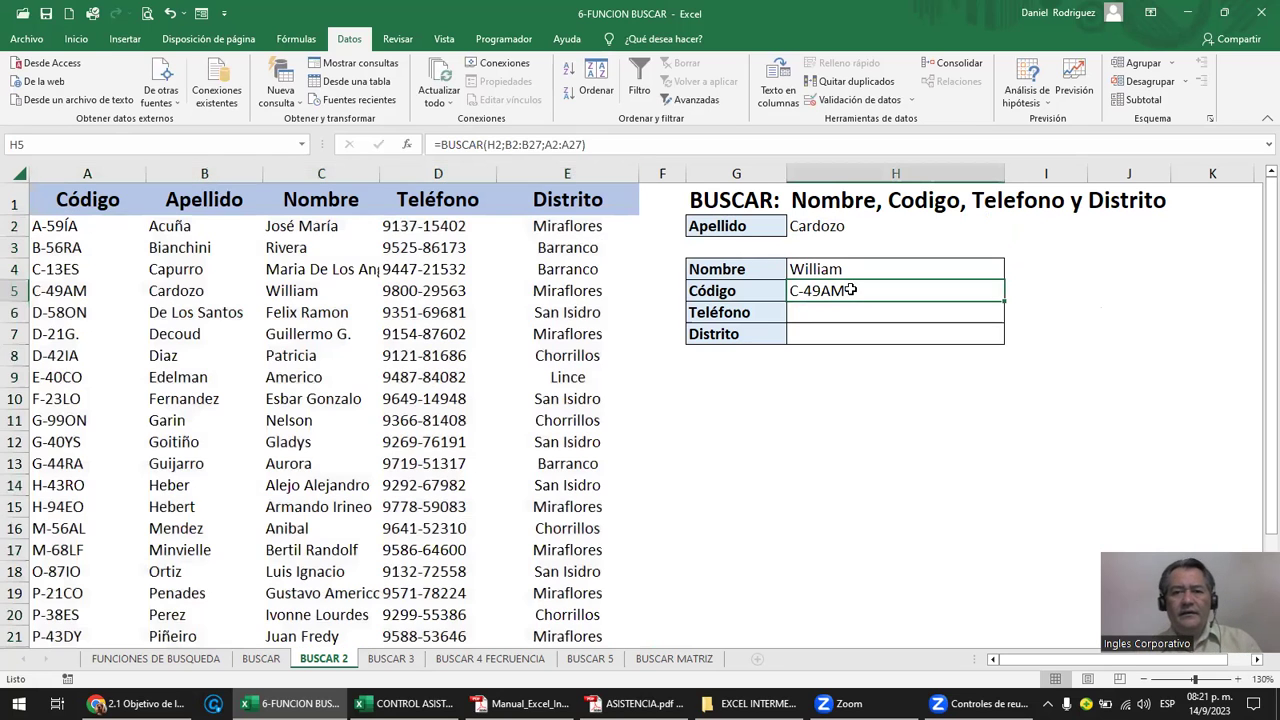
pyautogui.press('F2')
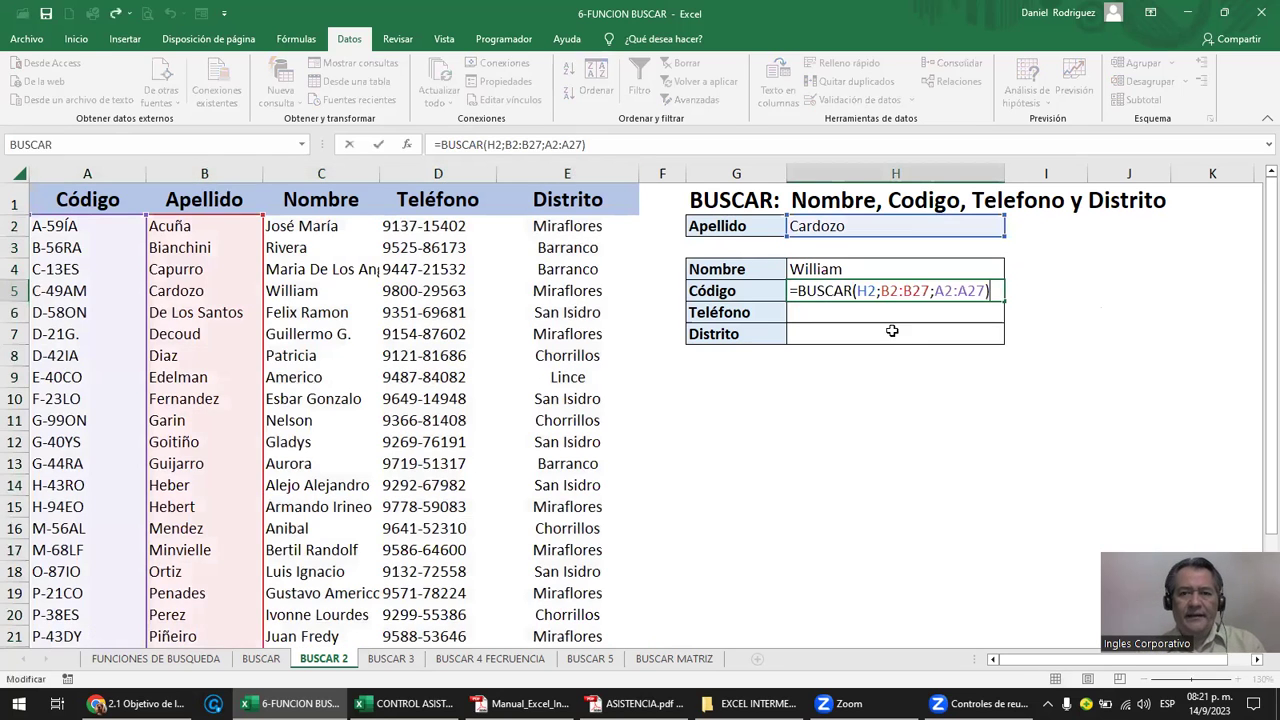
pyautogui.hotkey('ctrl', 'Return')
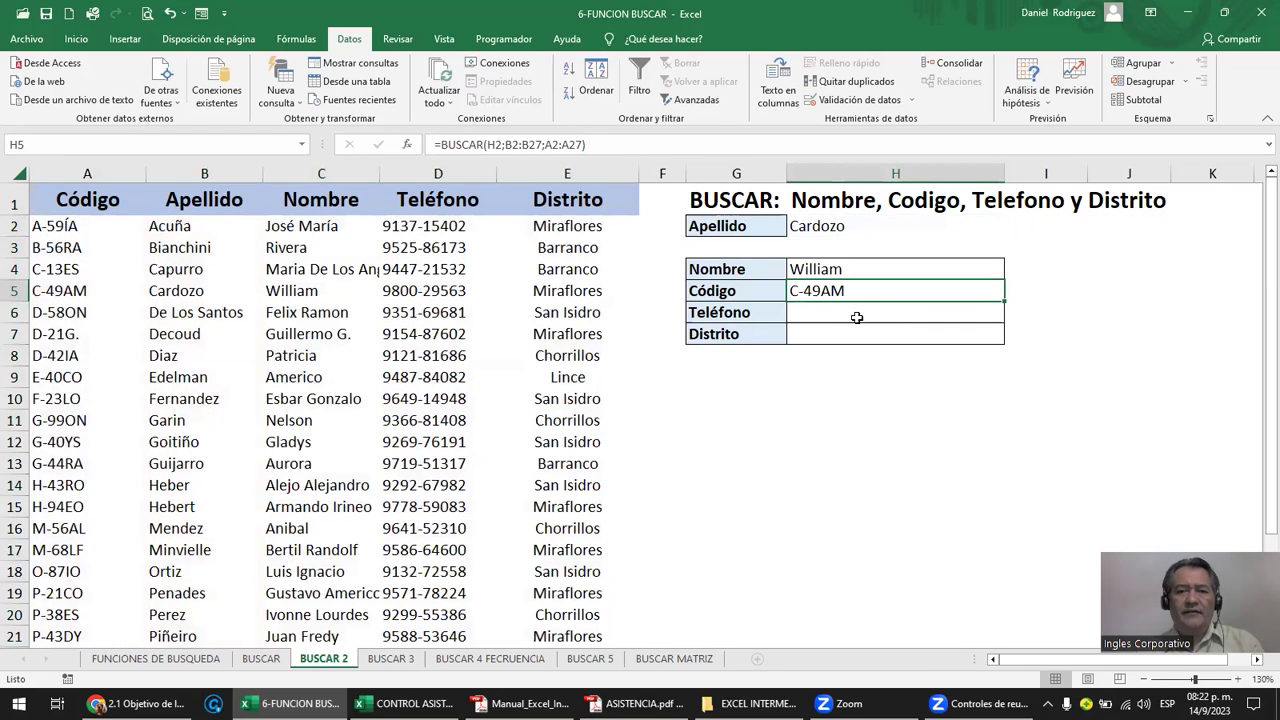
pyautogui.hotkey('ctrl', 'c')
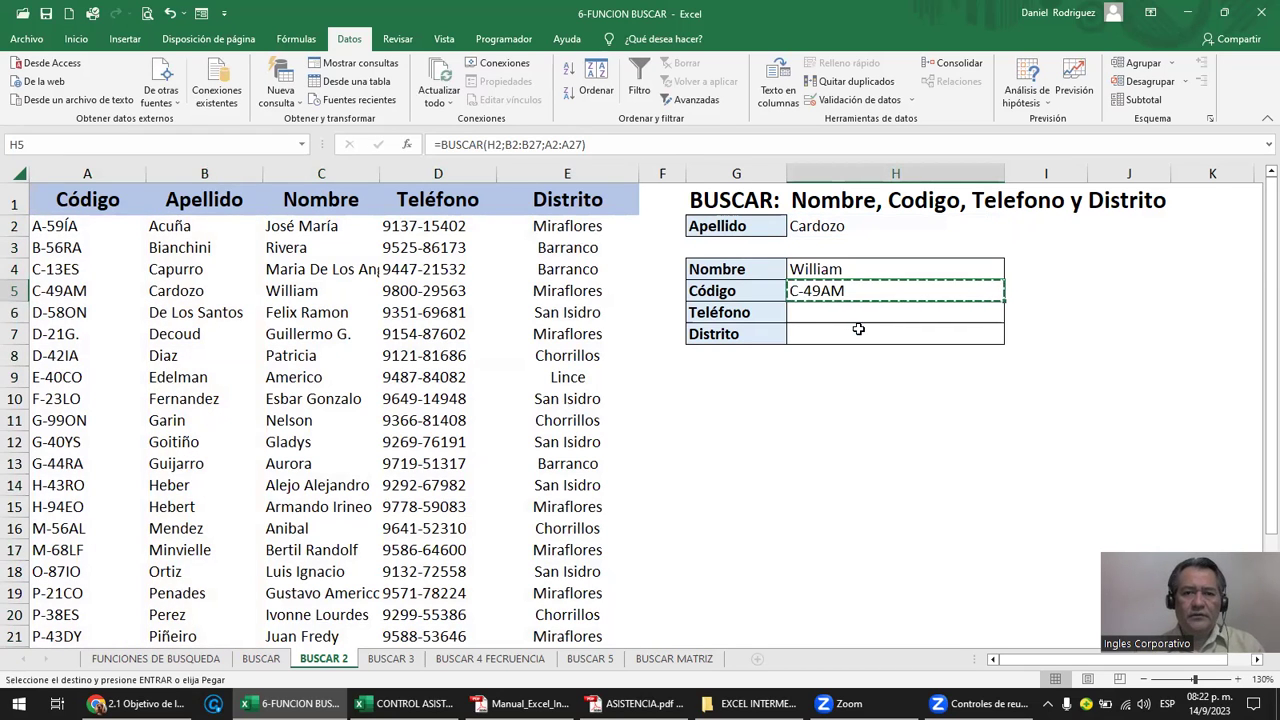
pyautogui.press('Down')
pyautogui.press('Return')
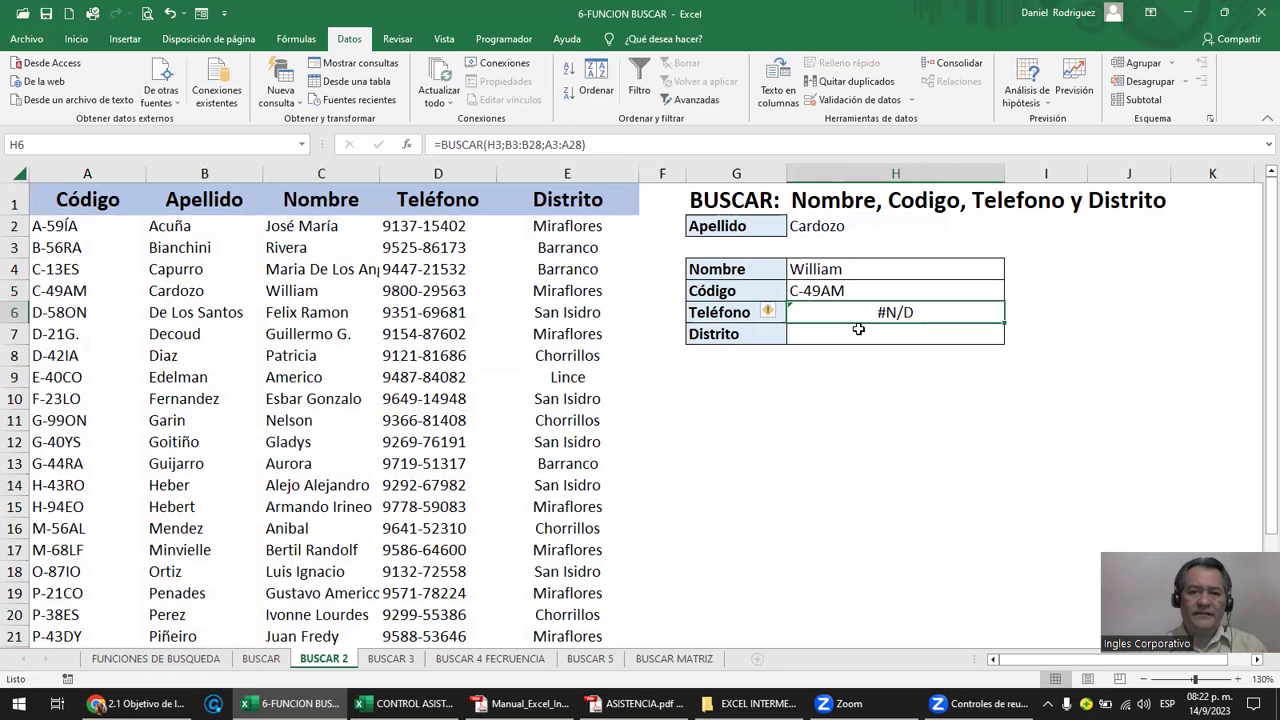
pyautogui.press('F2')
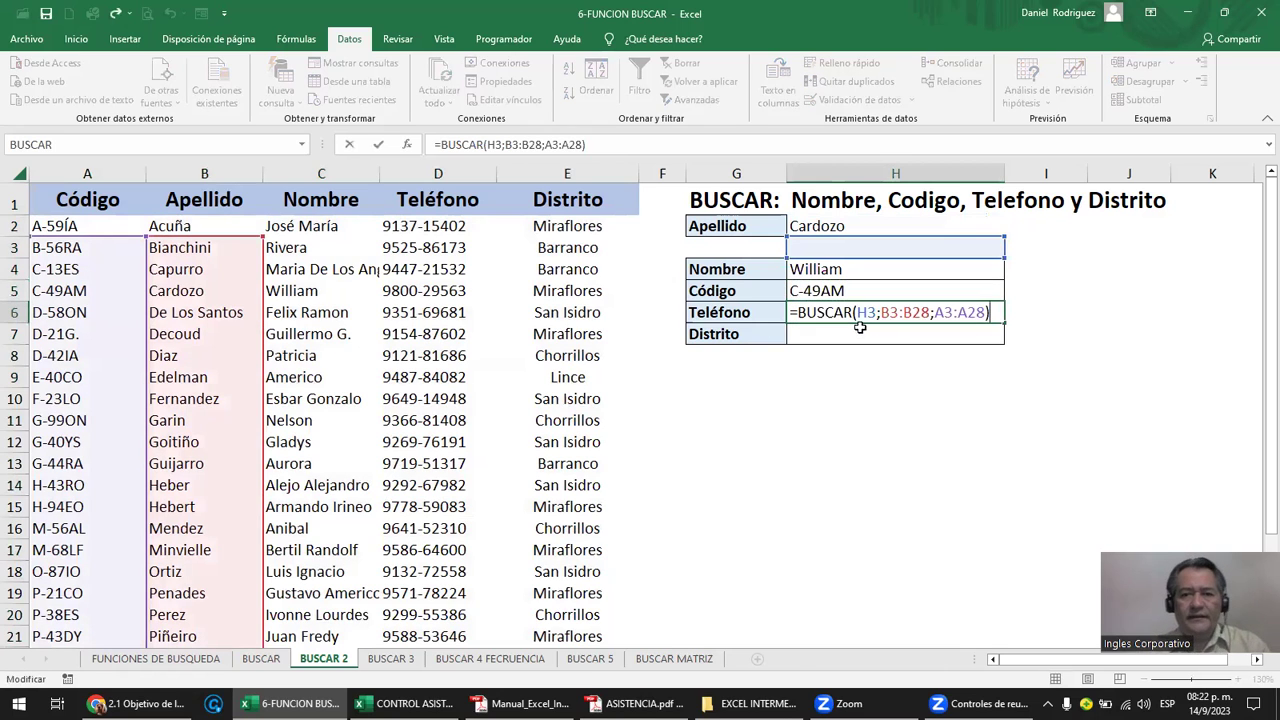
# Copy H4's absolute Nombre formula and paste it into H5.
pyautogui.press('Escape')
pyautogui.click(820, 271)
pyautogui.press('F2')
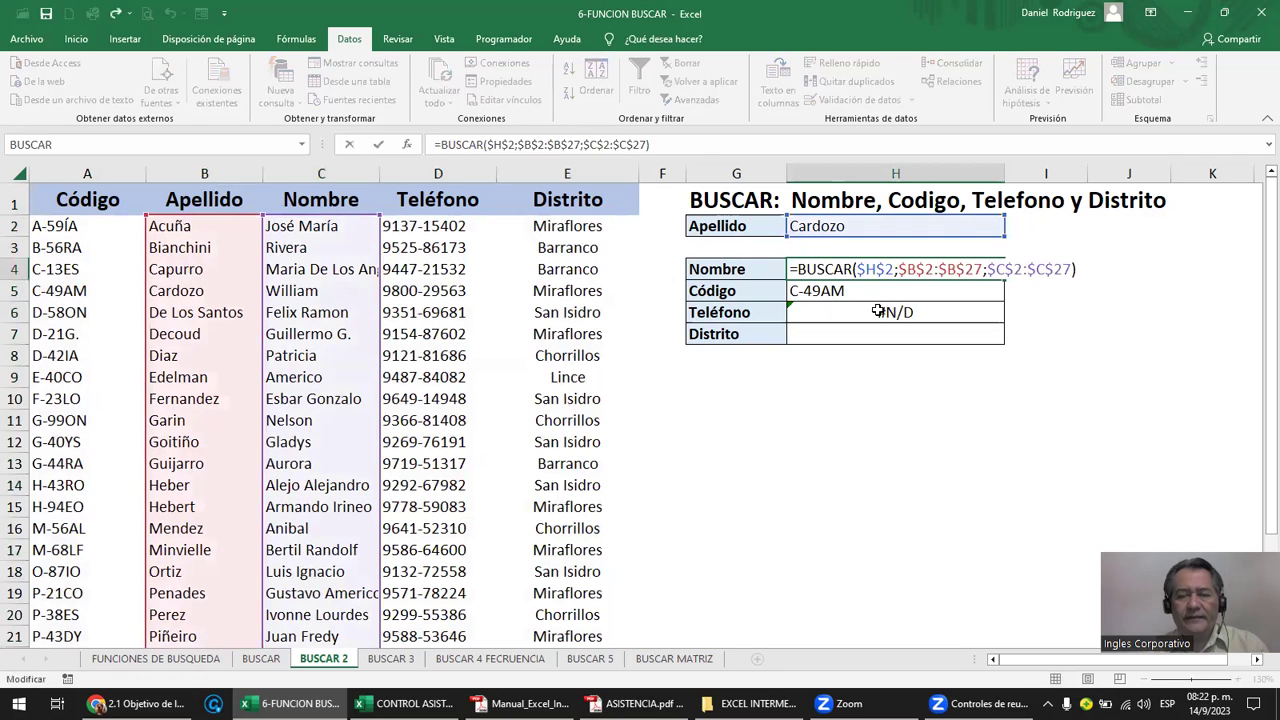
pyautogui.press('Escape')
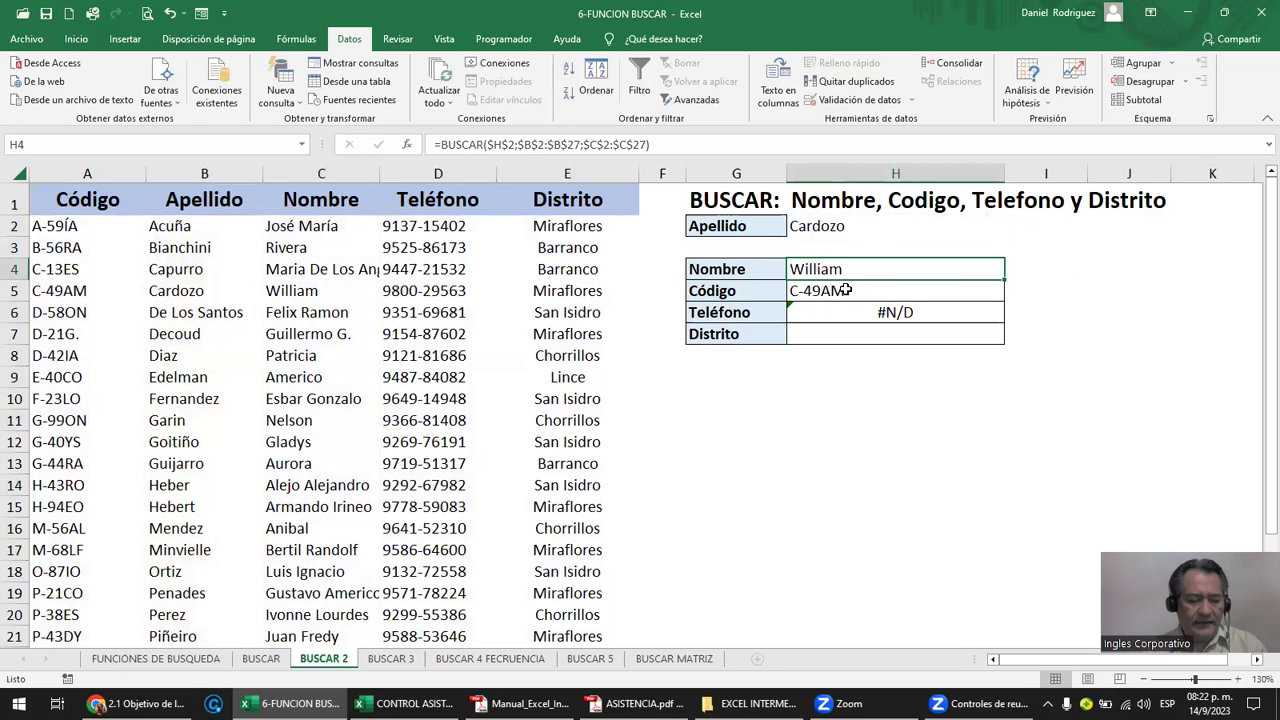
pyautogui.hotkey('ctrl', 'c')
pyautogui.click(846, 290)
pyautogui.hotkey('ctrl', 'v')
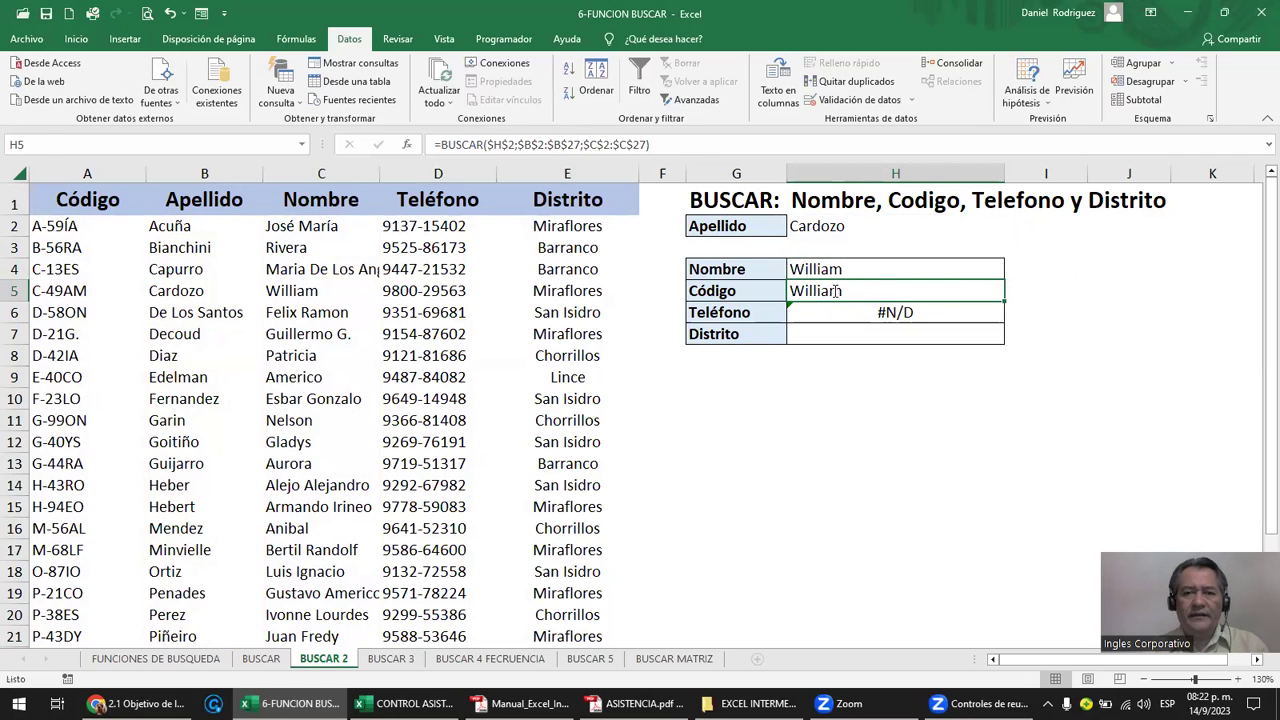
# Change H5's result range to $A$2:$A$27 so it returns C-49AM.
pyautogui.doubleClick(833, 291)
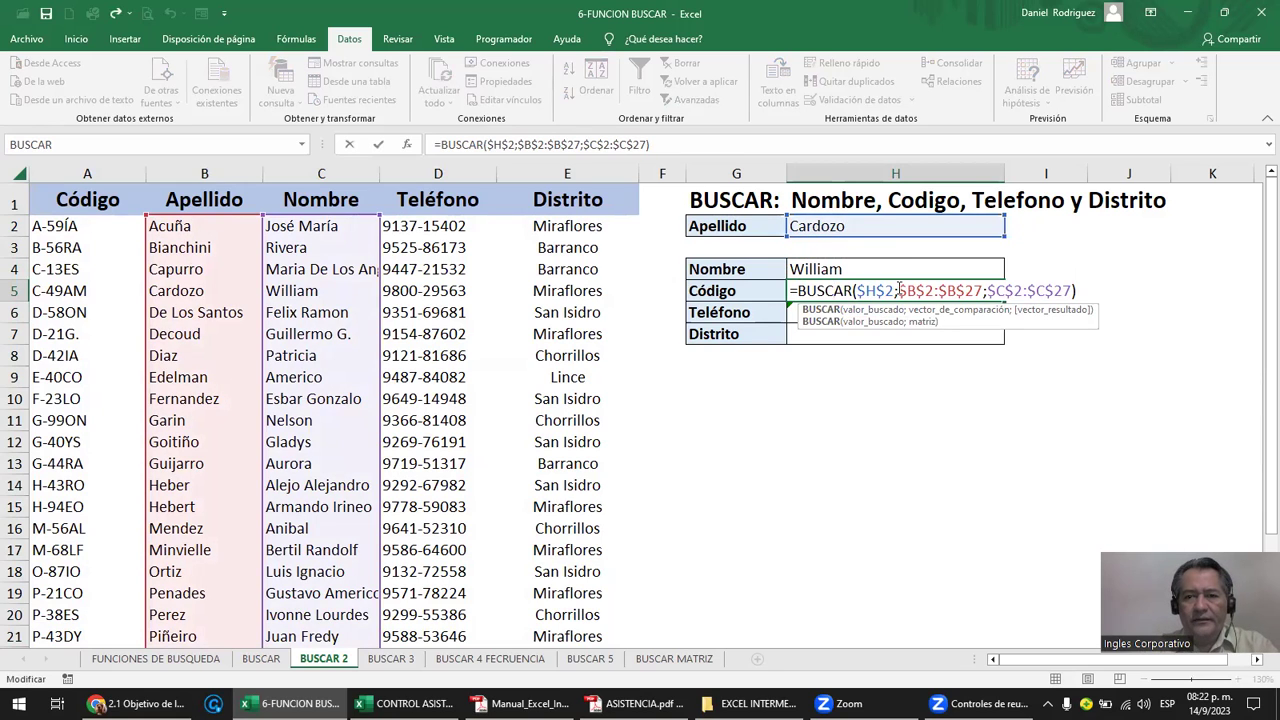
pyautogui.click(1024, 290)
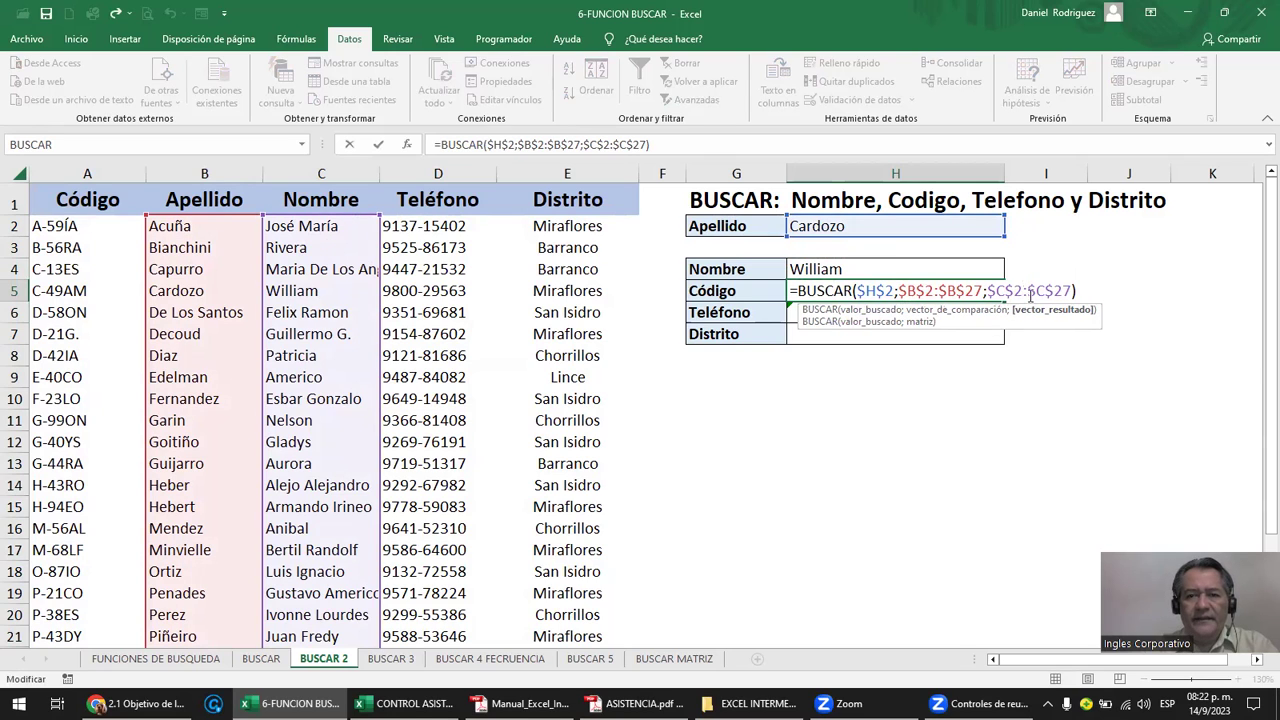
pyautogui.moveTo(381, 298); pyautogui.dragTo(393, 315)
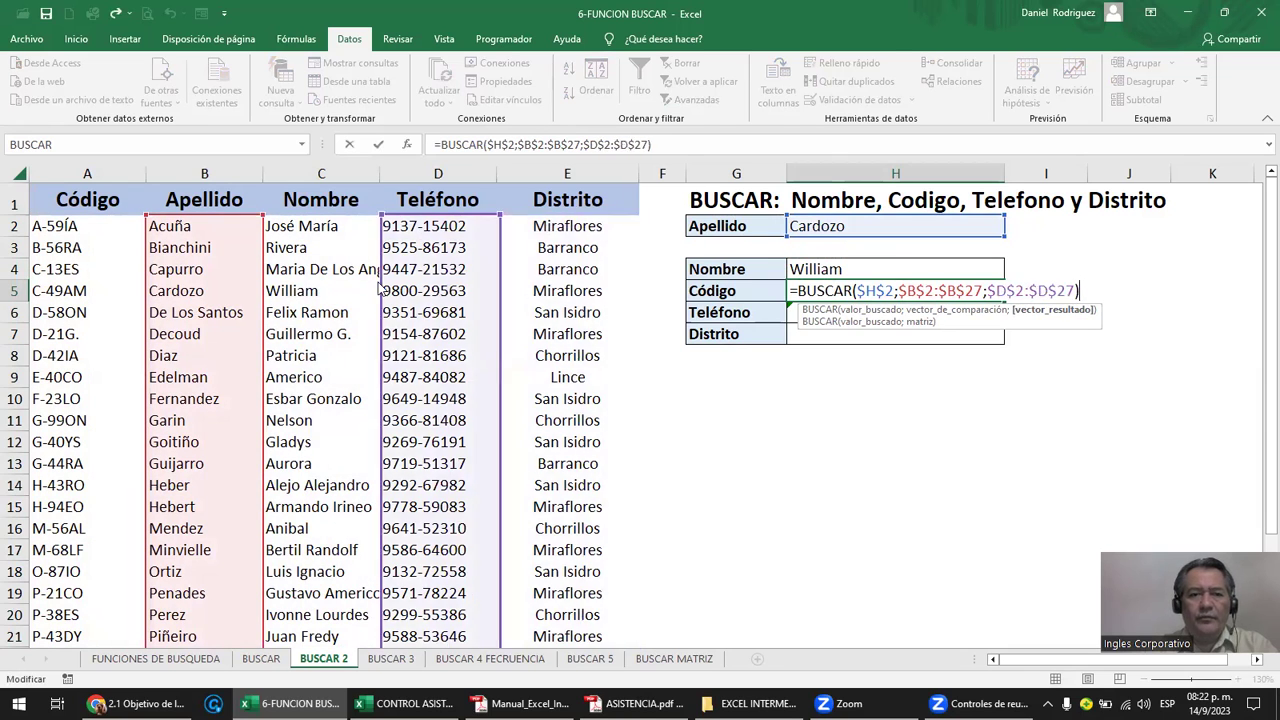
pyautogui.moveTo(393, 315)
pyautogui.mouseDown()
pyautogui.moveTo(125, 323)
pyautogui.moveTo(98, 296)
pyautogui.mouseUp()
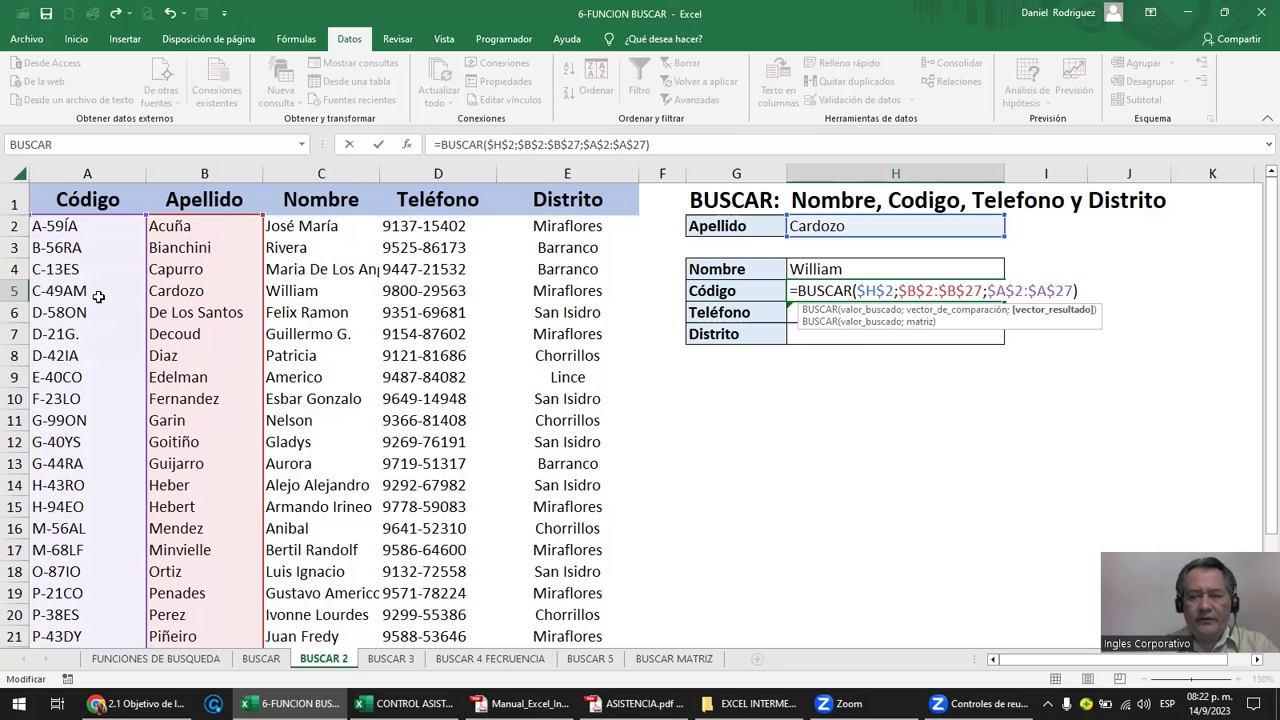
pyautogui.press('Return')
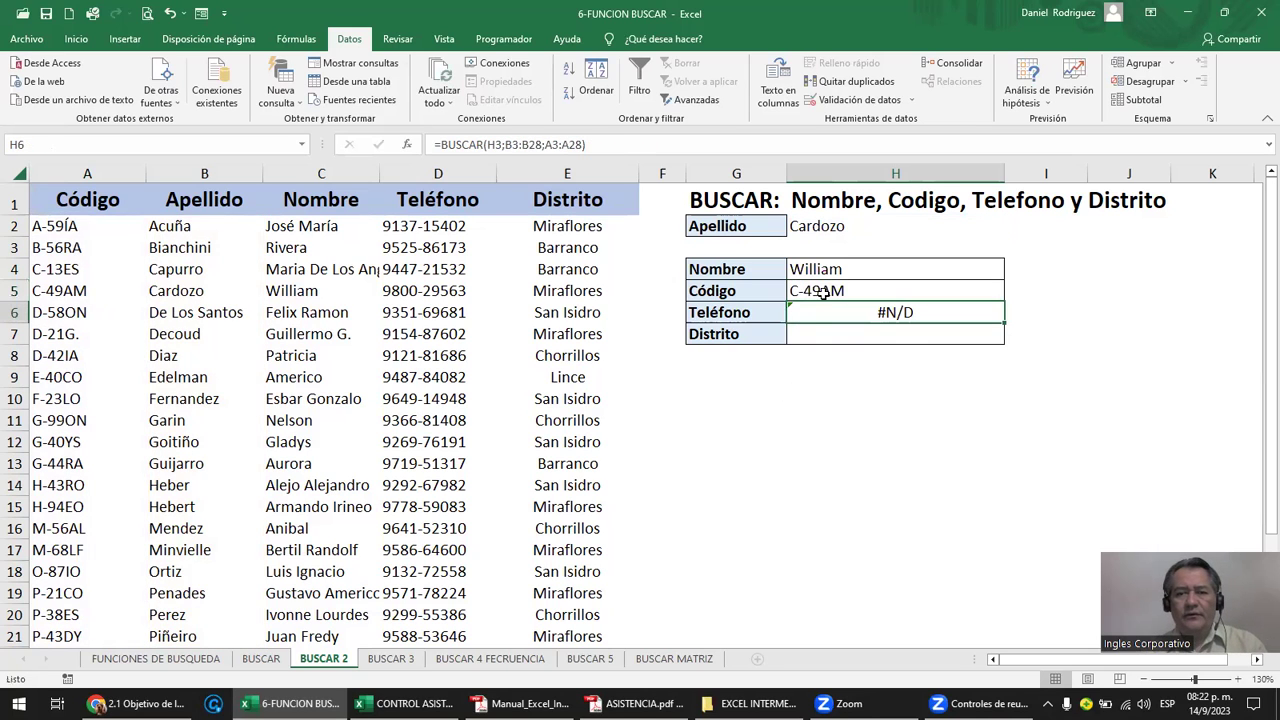
pyautogui.press('Up')
pyautogui.press('Up')
# Copy the H5 formula into H6 and change its result range to $D$2:$D$27, returning 9800-29563.
pyautogui.press('Down')
pyautogui.hotkey('ctrl', 'c')
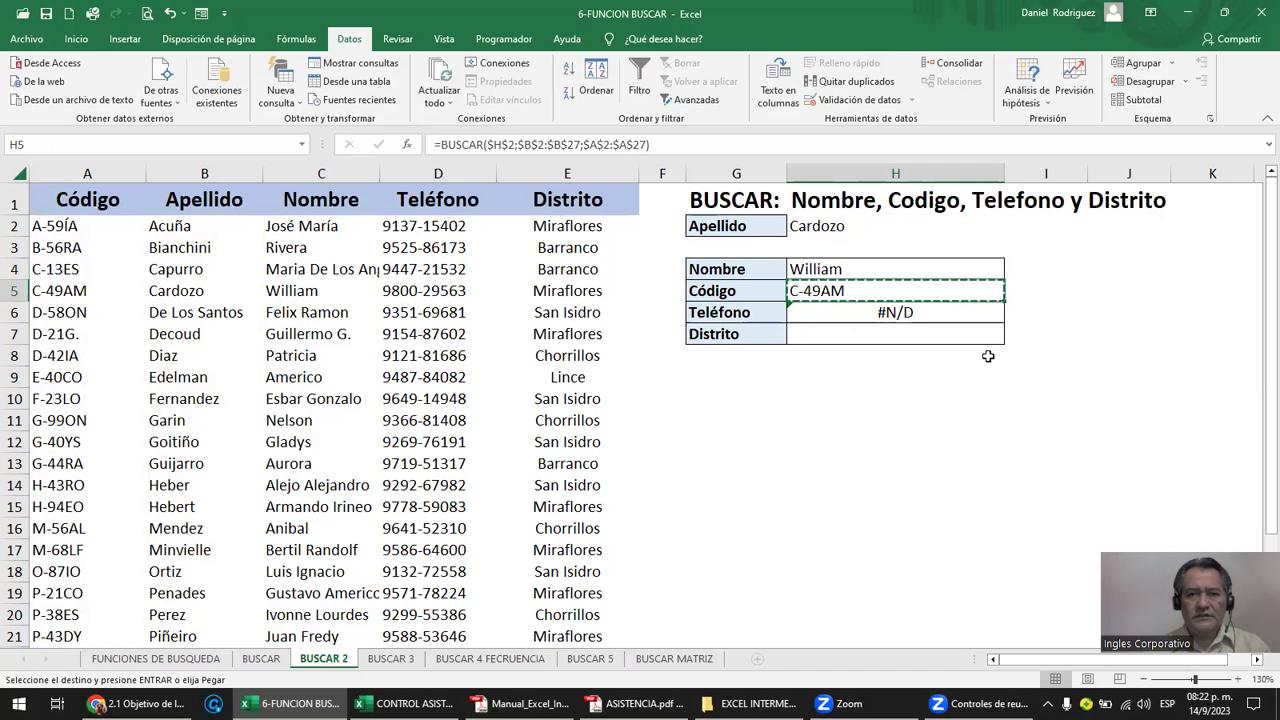
pyautogui.press('Down')
pyautogui.press('Return')
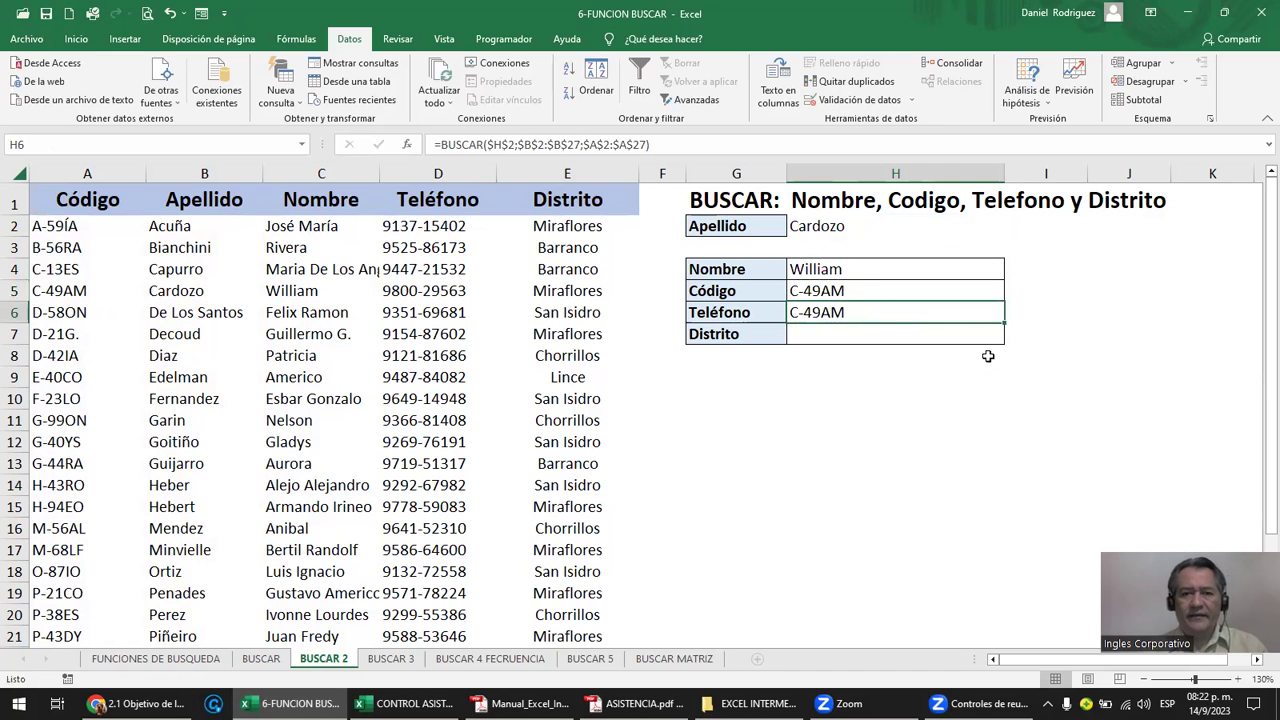
pyautogui.doubleClick(818, 313)
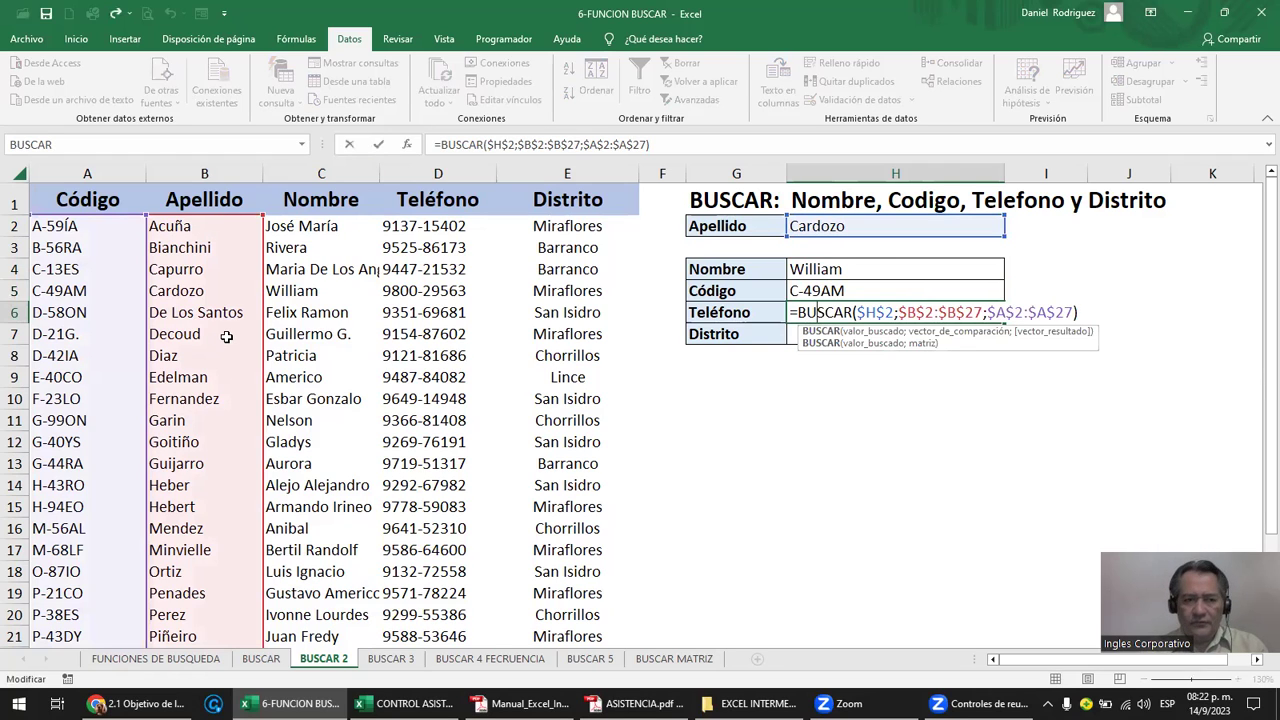
pyautogui.click(1012, 312)
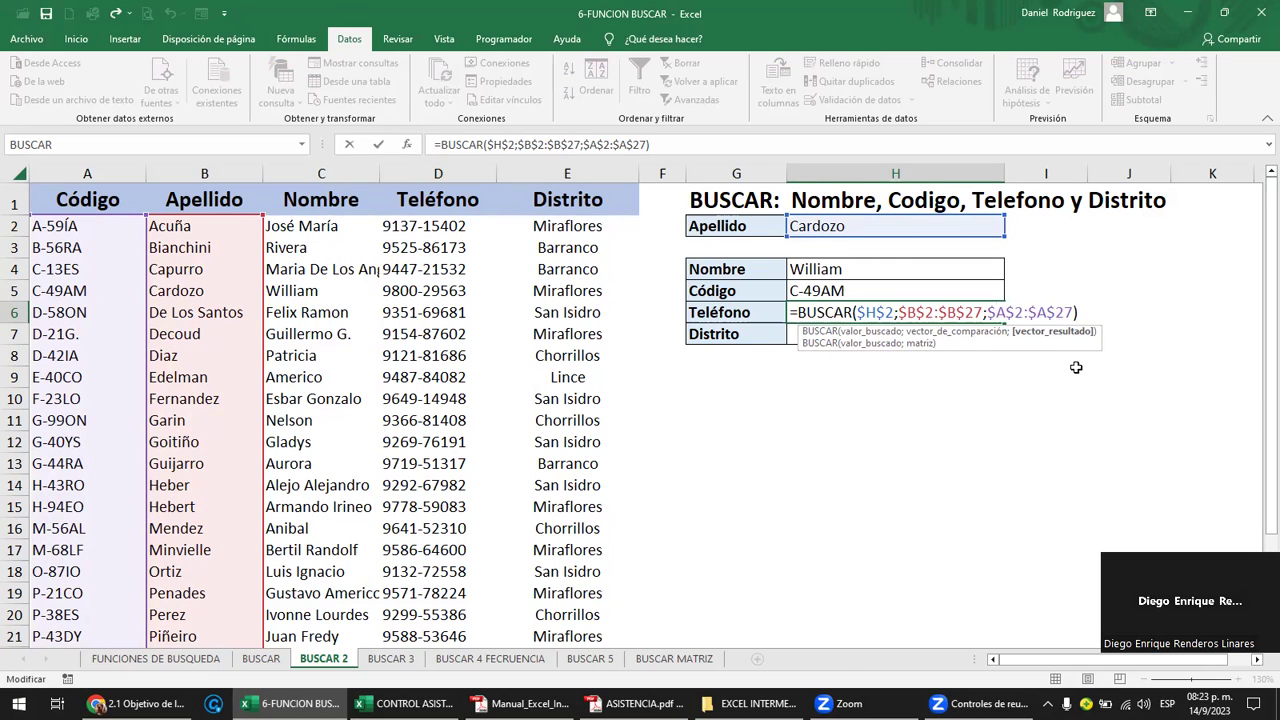
pyautogui.write('d')
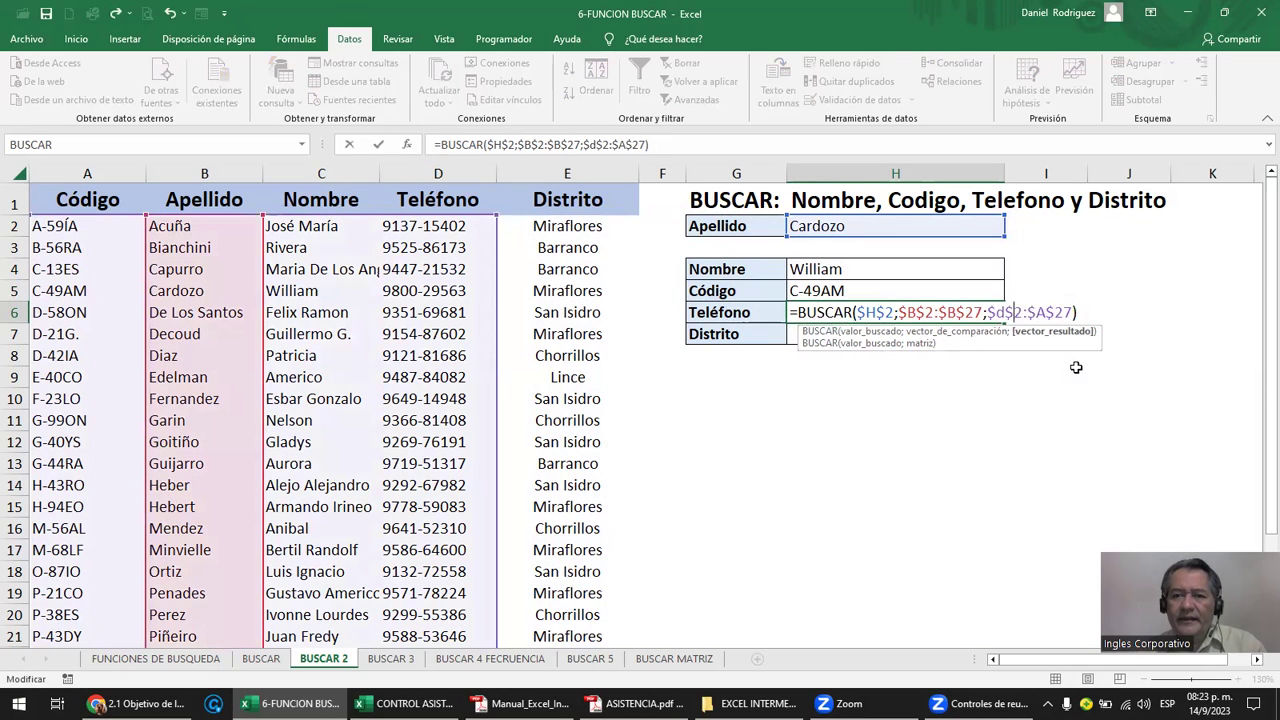
pyautogui.press('Delete')
pyautogui.write('d')
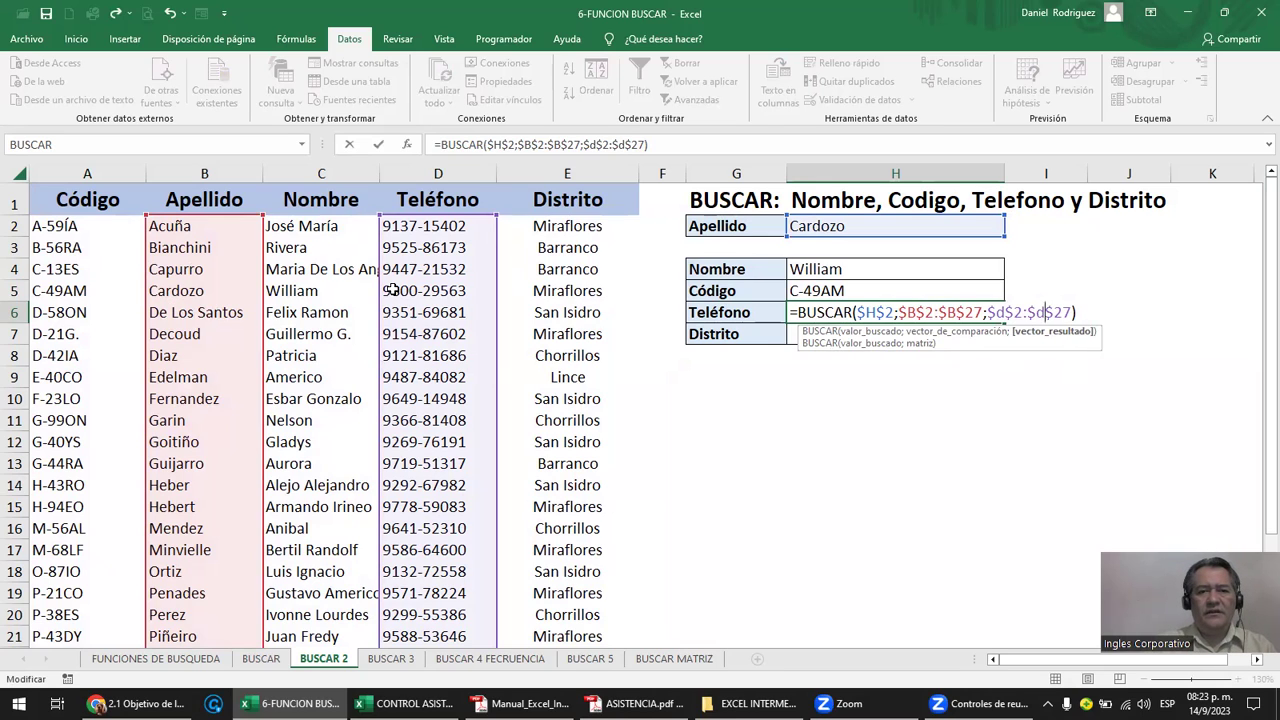
pyautogui.hotkey('ctrl', 'Return')
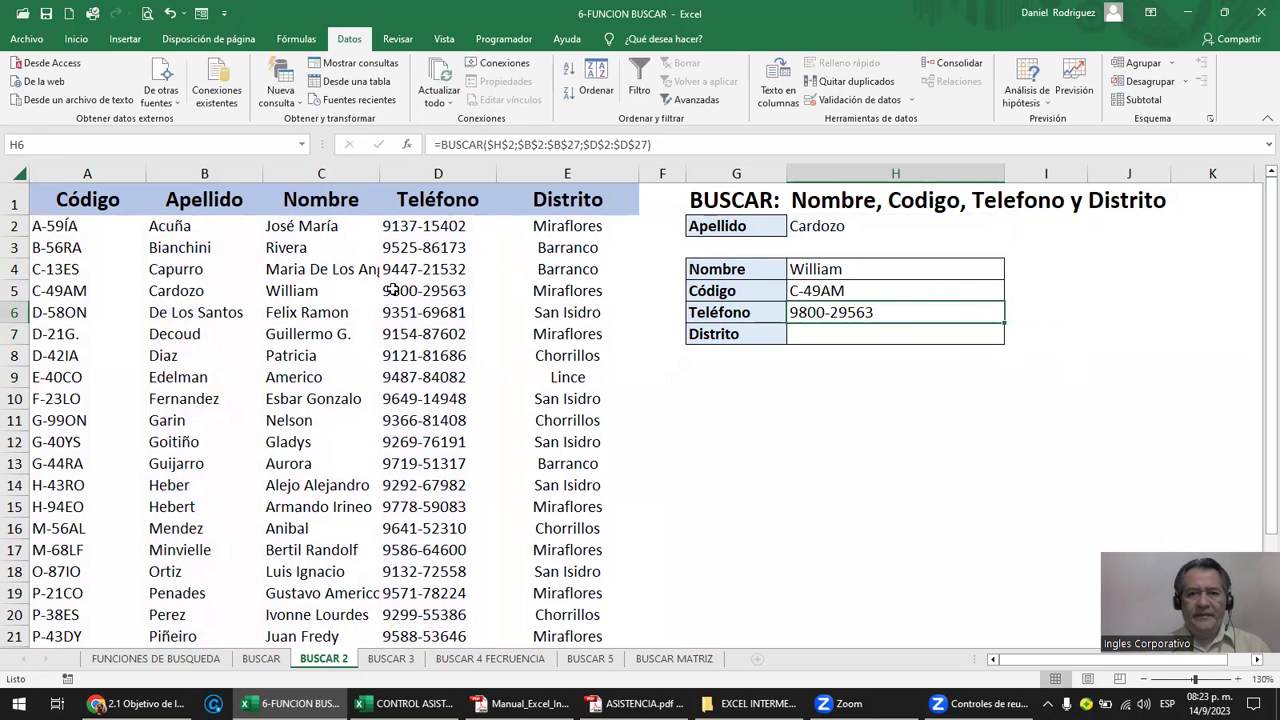
# Copy the Teléfono formula from H6 into the Distrito cell H7.
pyautogui.hotkey('ctrl', 'c')
pyautogui.press('Down')
pyautogui.press('Return')
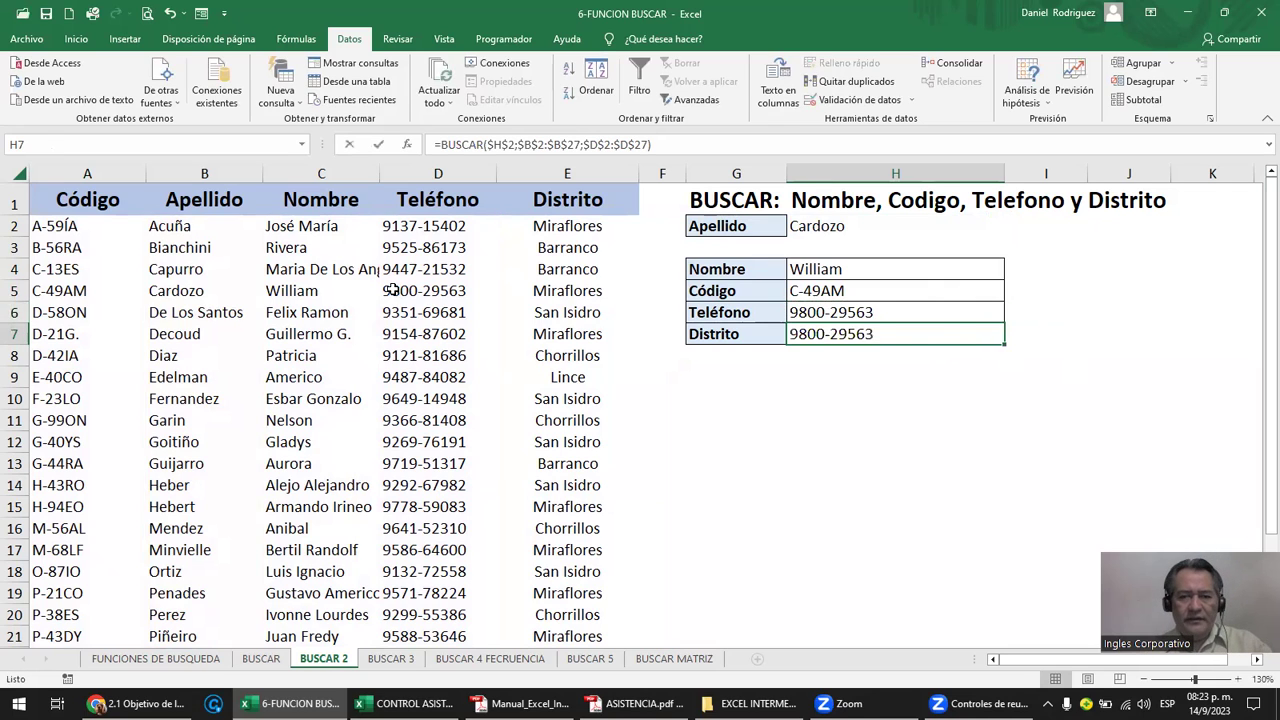
# Change H7's result range from $D$2:$D$27 to $E$2:$E$27 so it returns Miraflores.
pyautogui.press('F2')
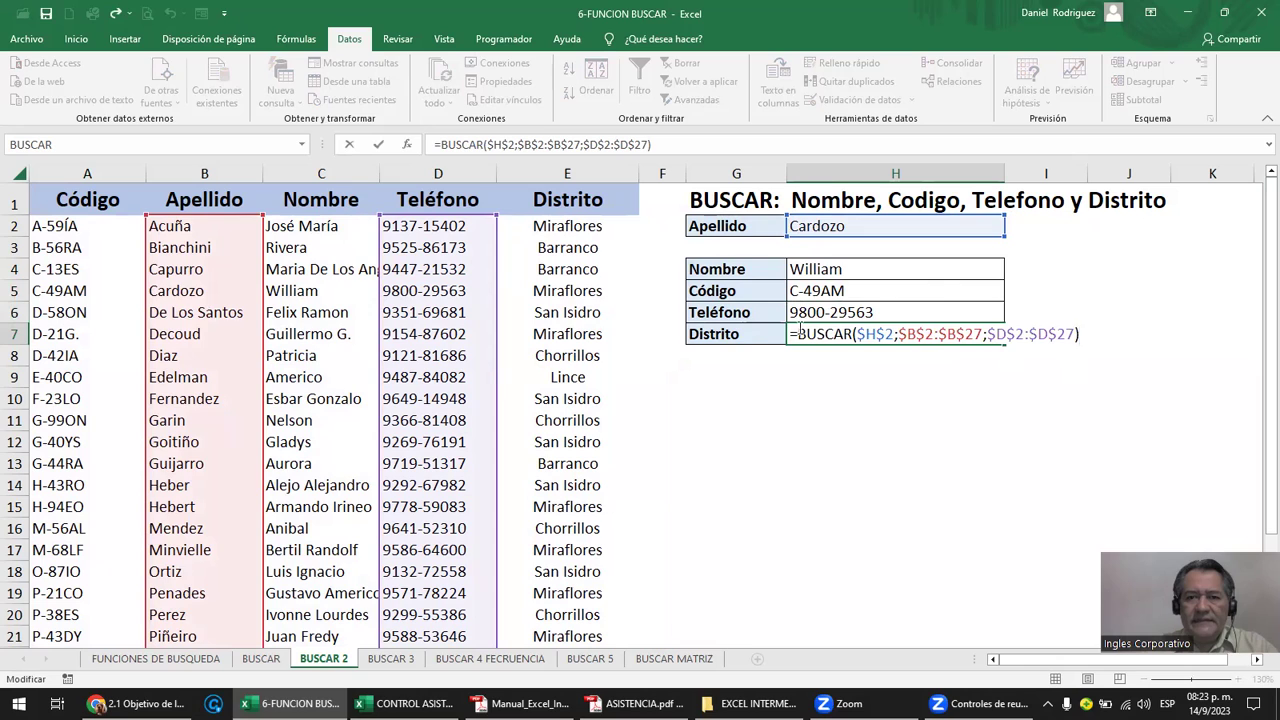
pyautogui.click(1008, 334)
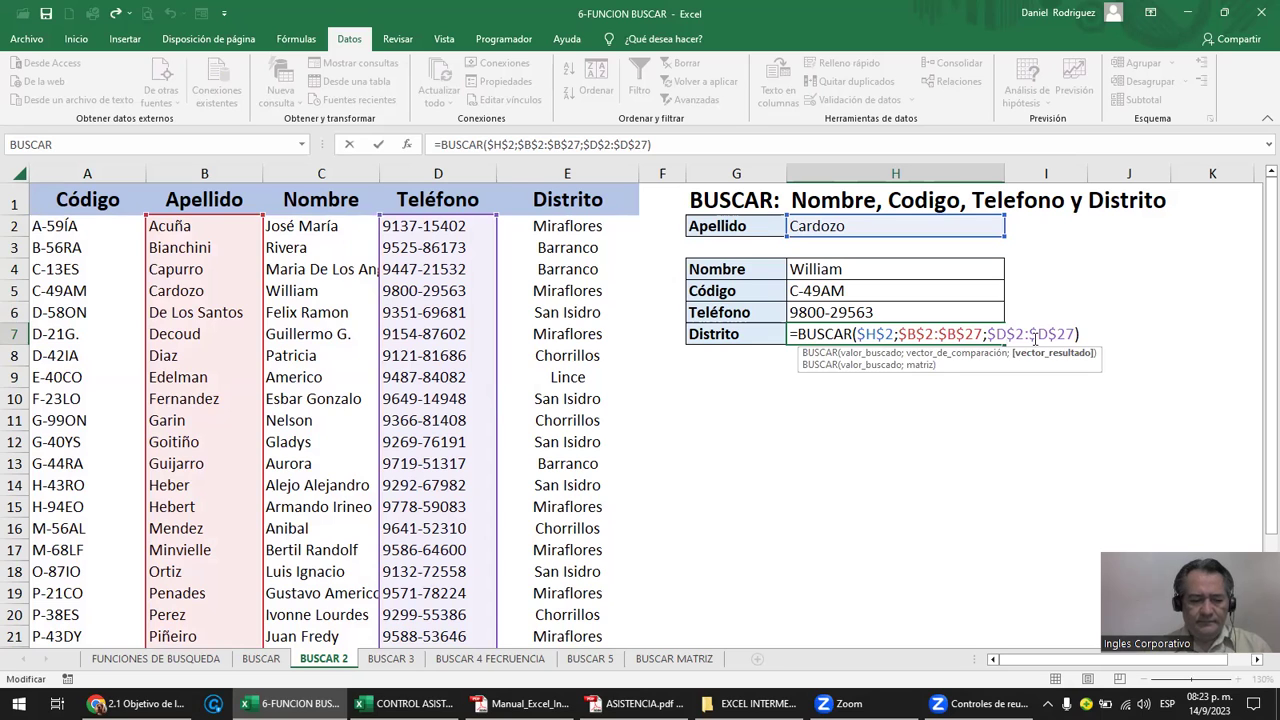
pyautogui.press('BackSpace')
pyautogui.write('e')
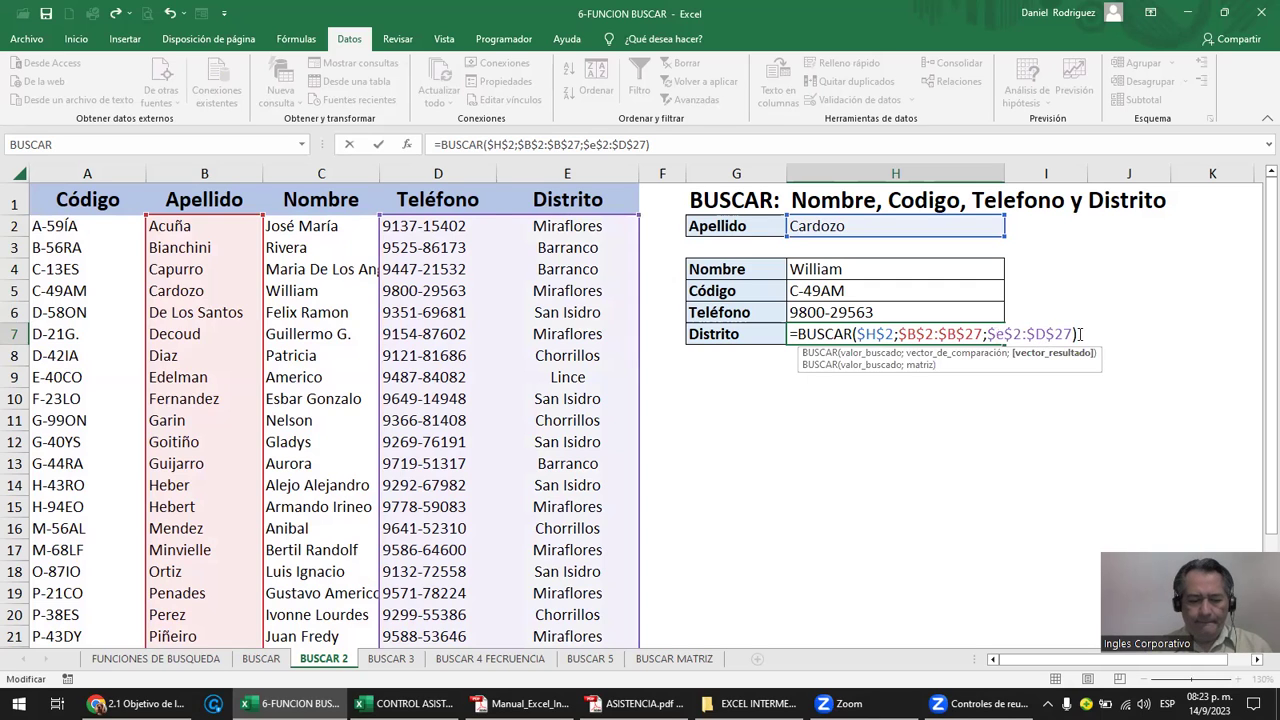
pyautogui.press('BackSpace')
pyautogui.write('e')
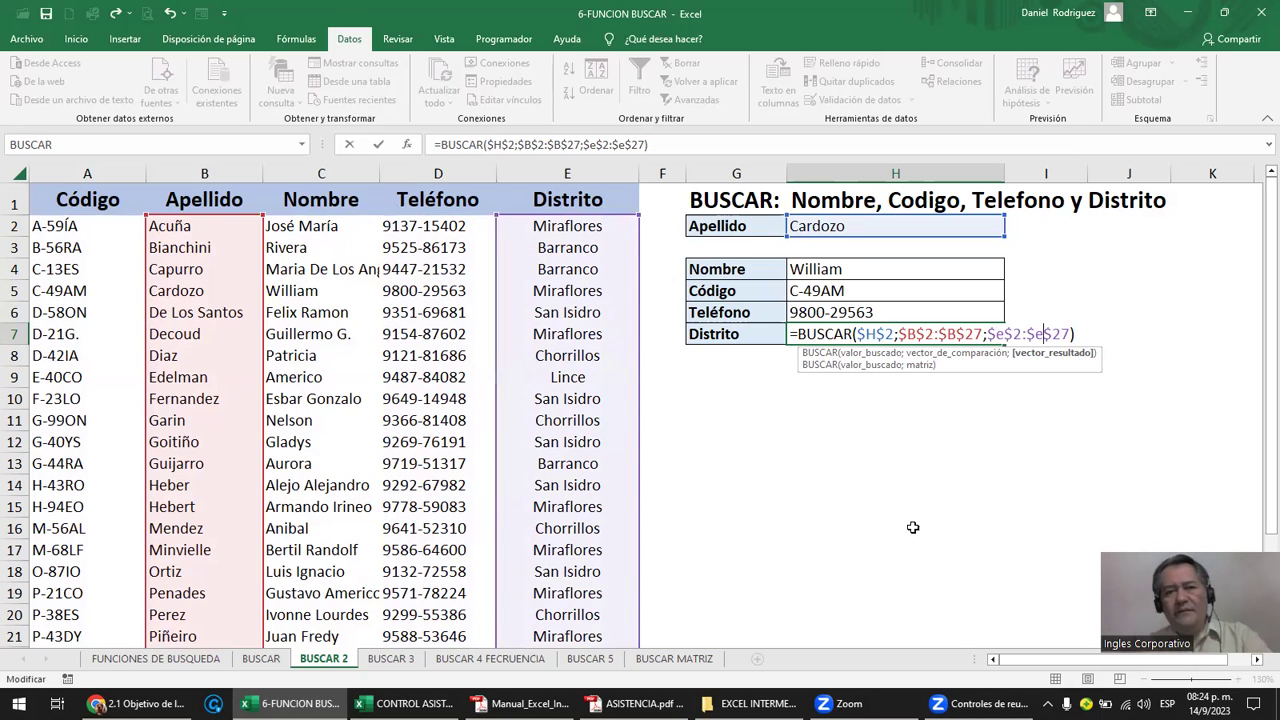
pyautogui.press('Return')
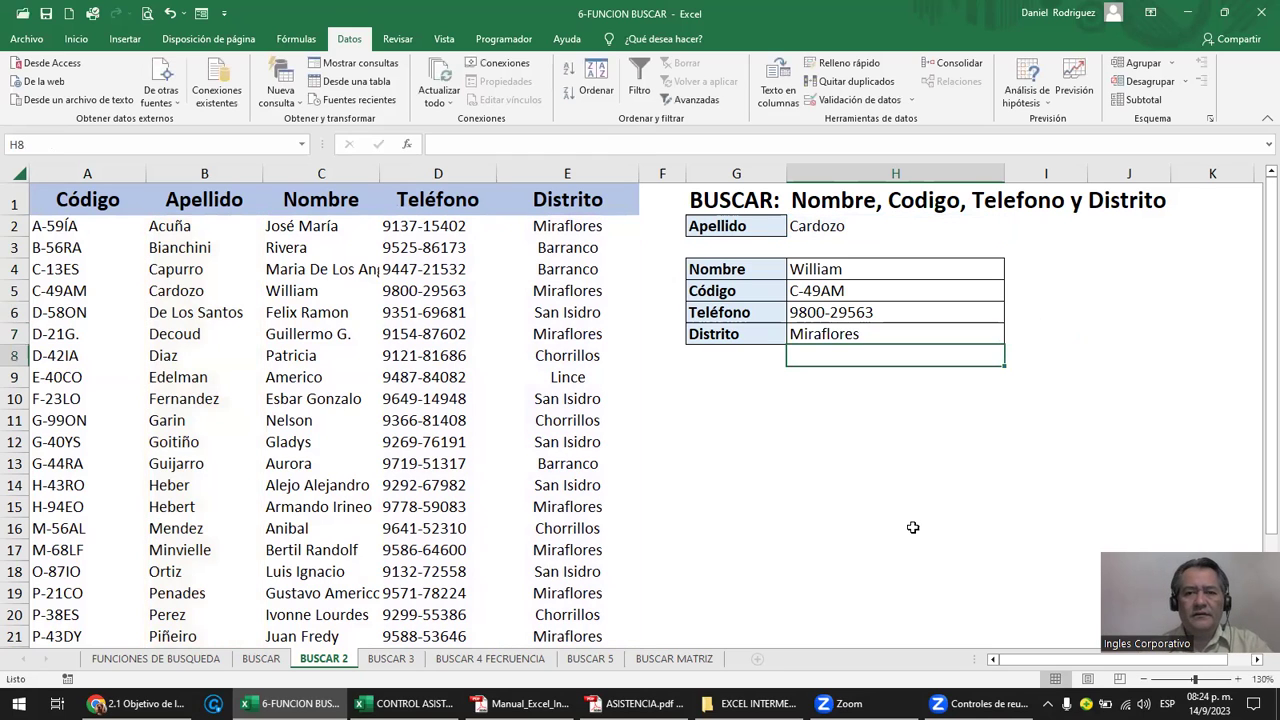
pyautogui.click(38, 296)
pyautogui.moveTo(198, 289); pyautogui.dragTo(578, 291)
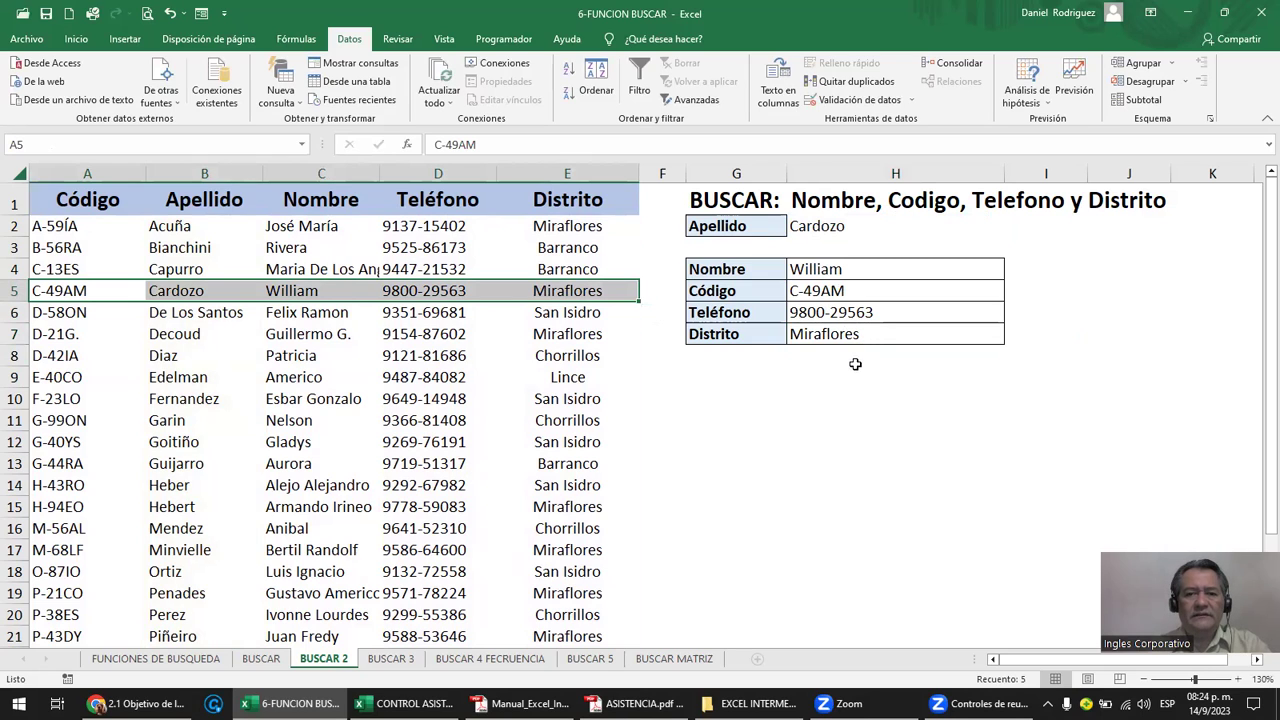
pyautogui.click(854, 360)
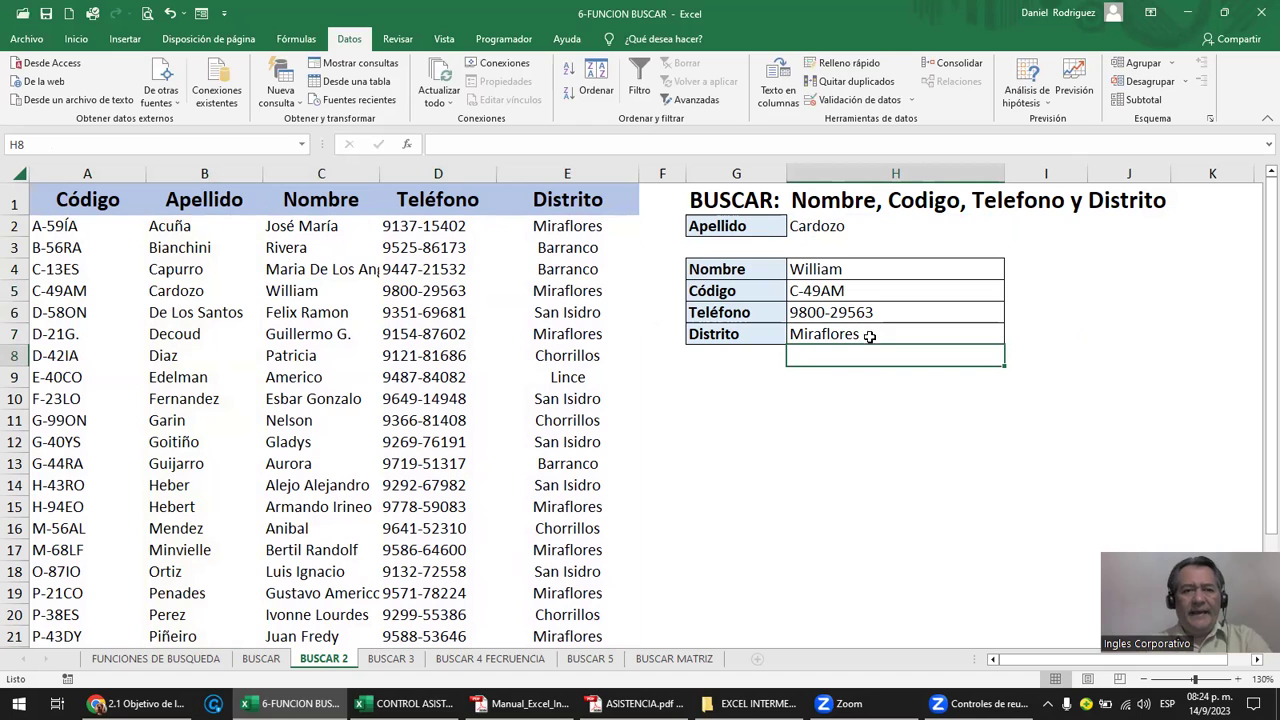
pyautogui.click(214, 171)
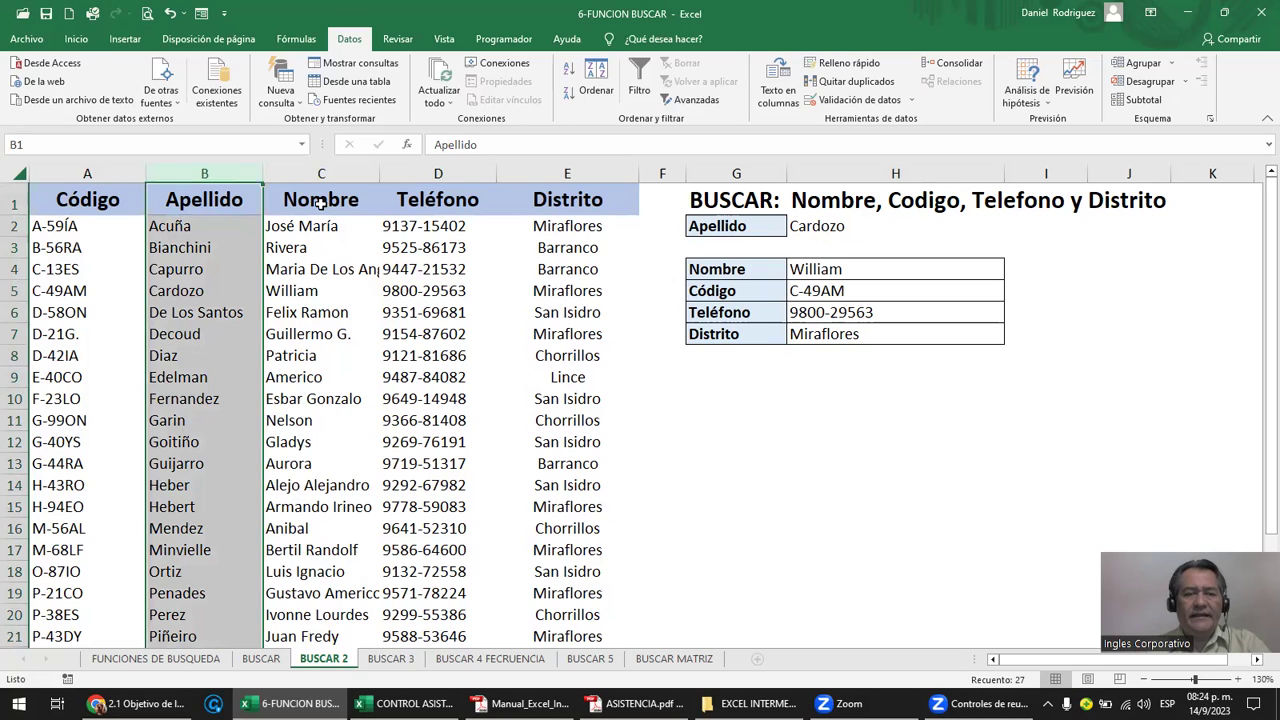
pyautogui.click(183, 228)
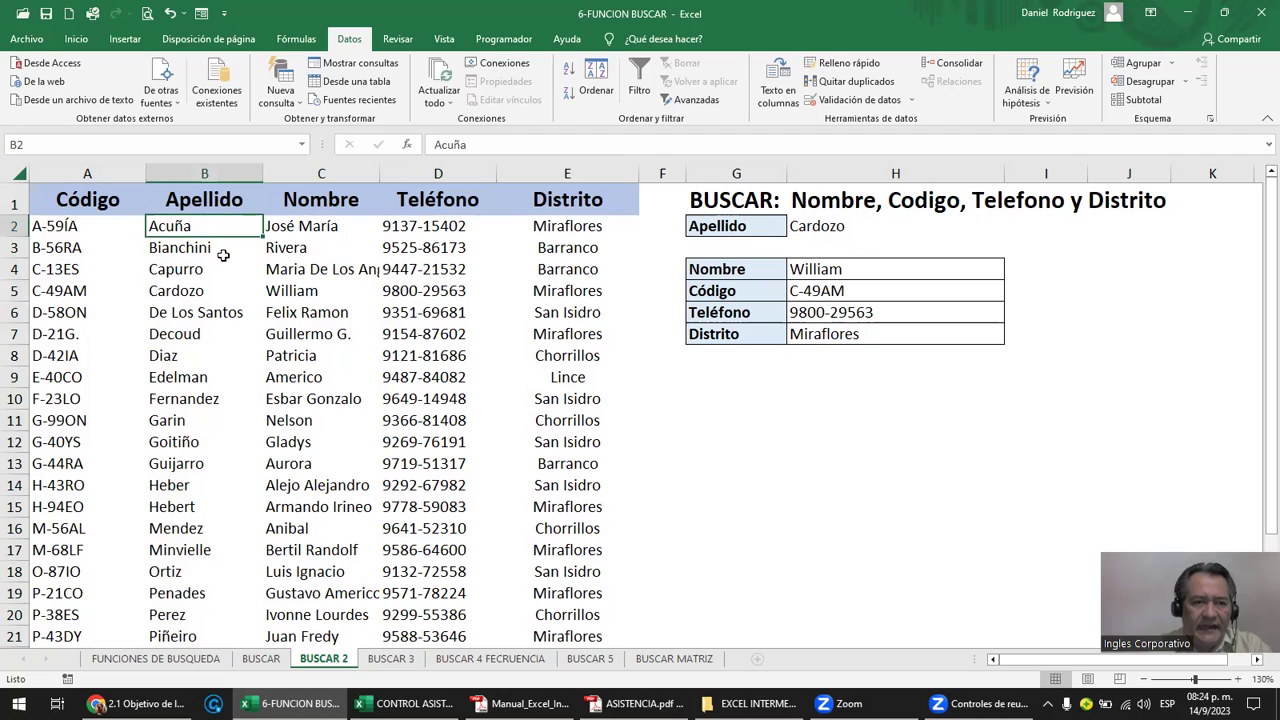
pyautogui.click(573, 80)
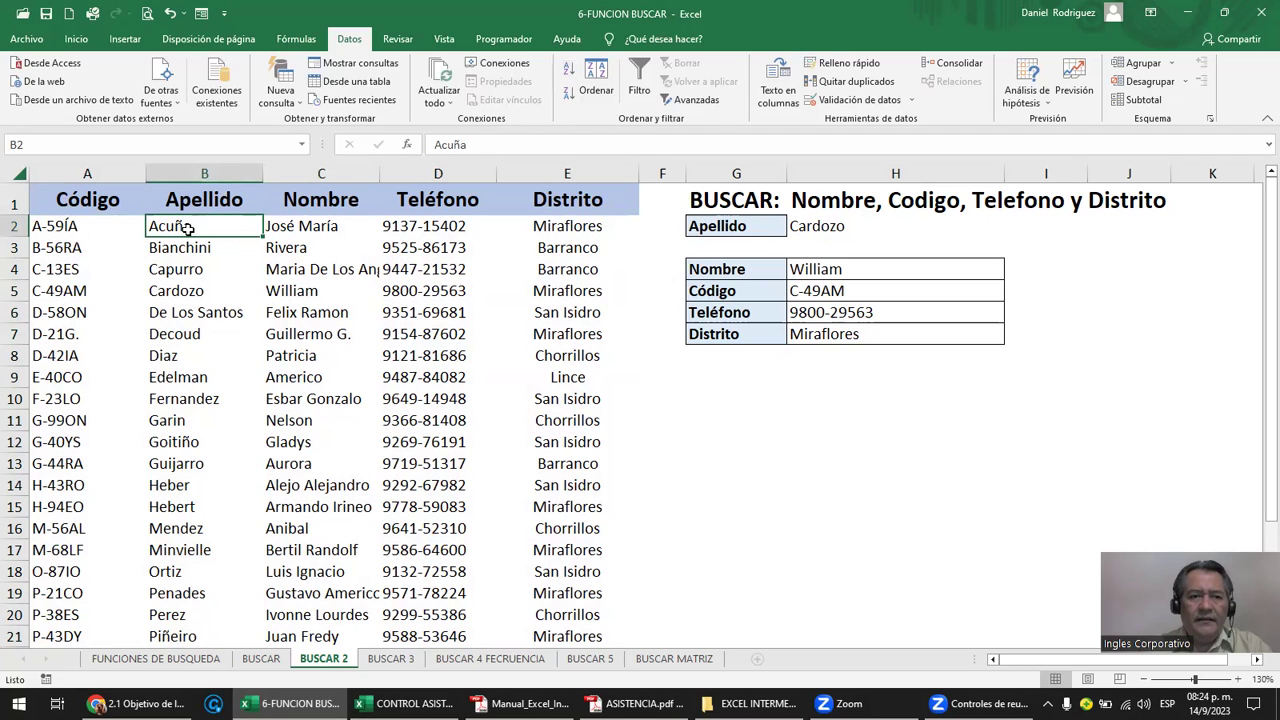
pyautogui.press('Down')
pyautogui.press('Down')
pyautogui.press('Down')
pyautogui.click(178, 229)
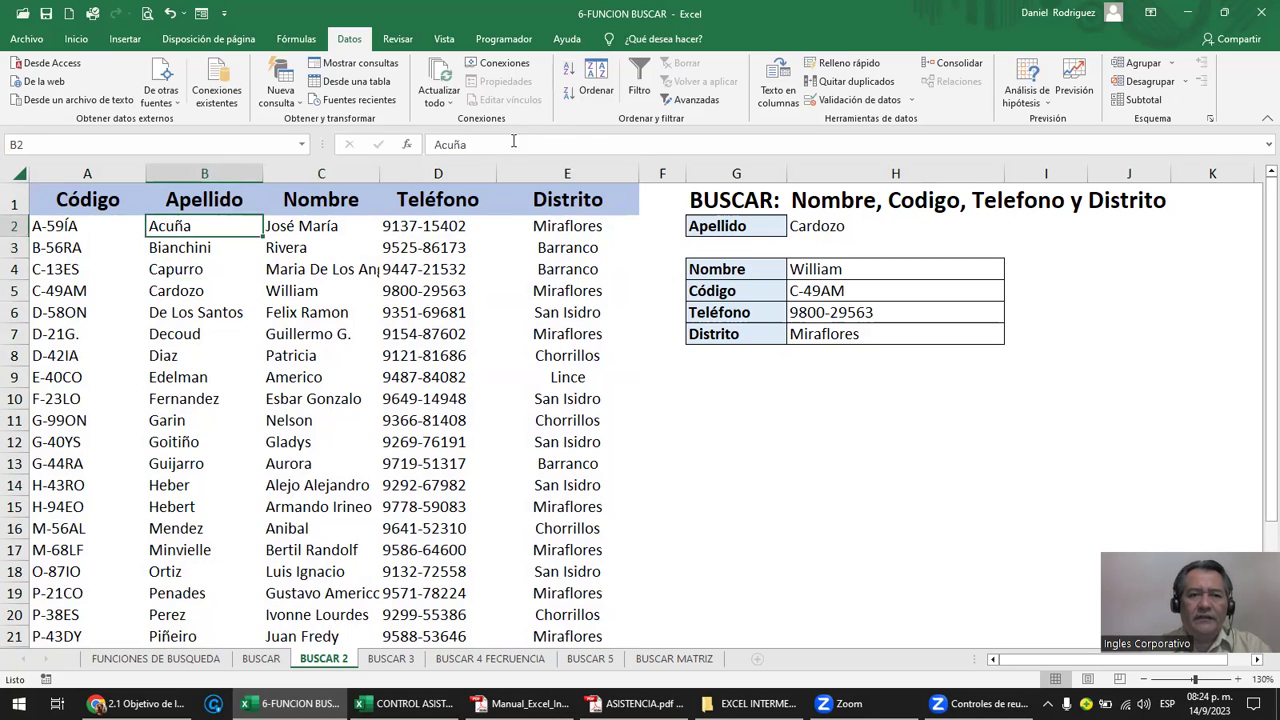
pyautogui.click(567, 97)
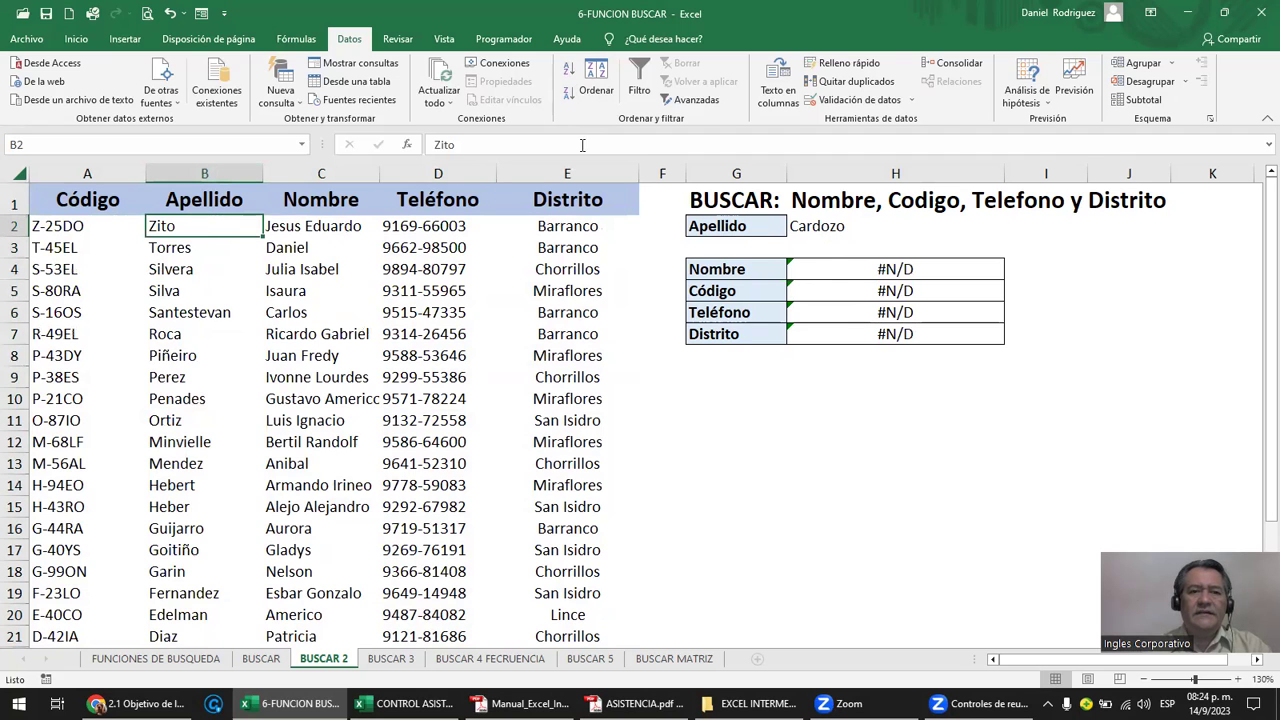
pyautogui.click(568, 69)
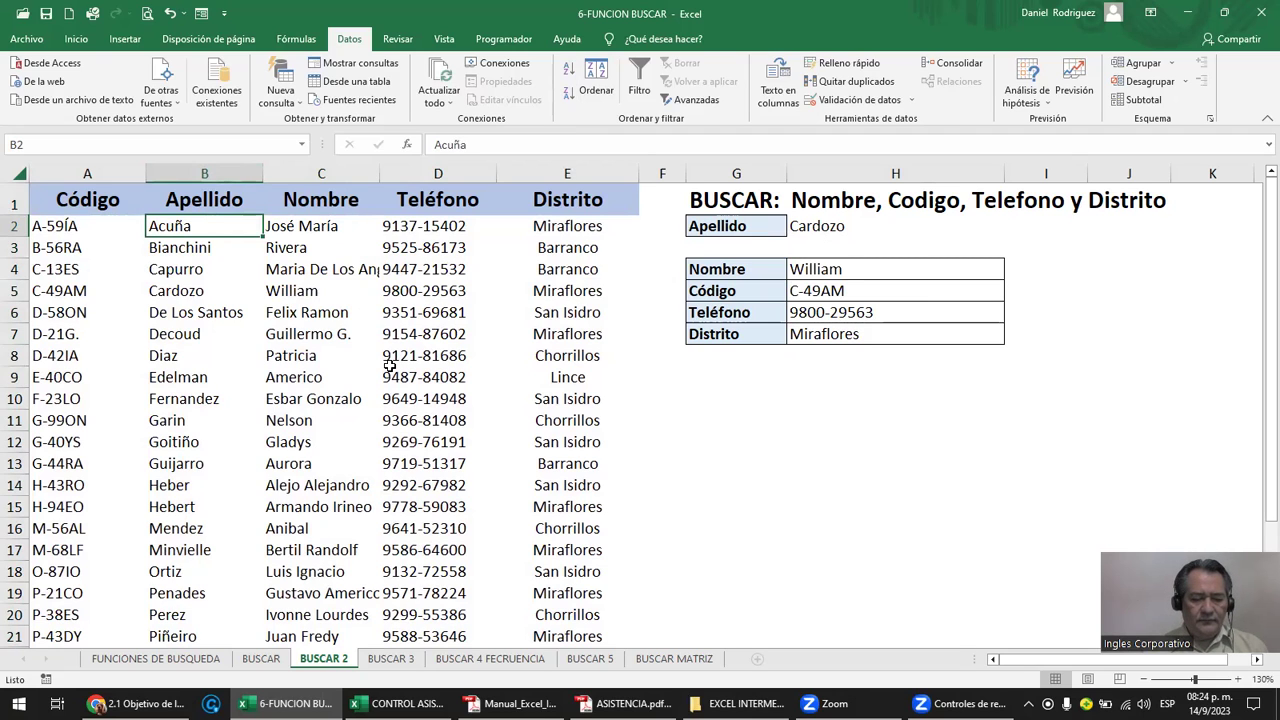
# Change B2's surname to zolo, sort the table A to Z, and enter zolo in H2.
pyautogui.write('zolo')
pyautogui.press('Return')
pyautogui.press('Up')
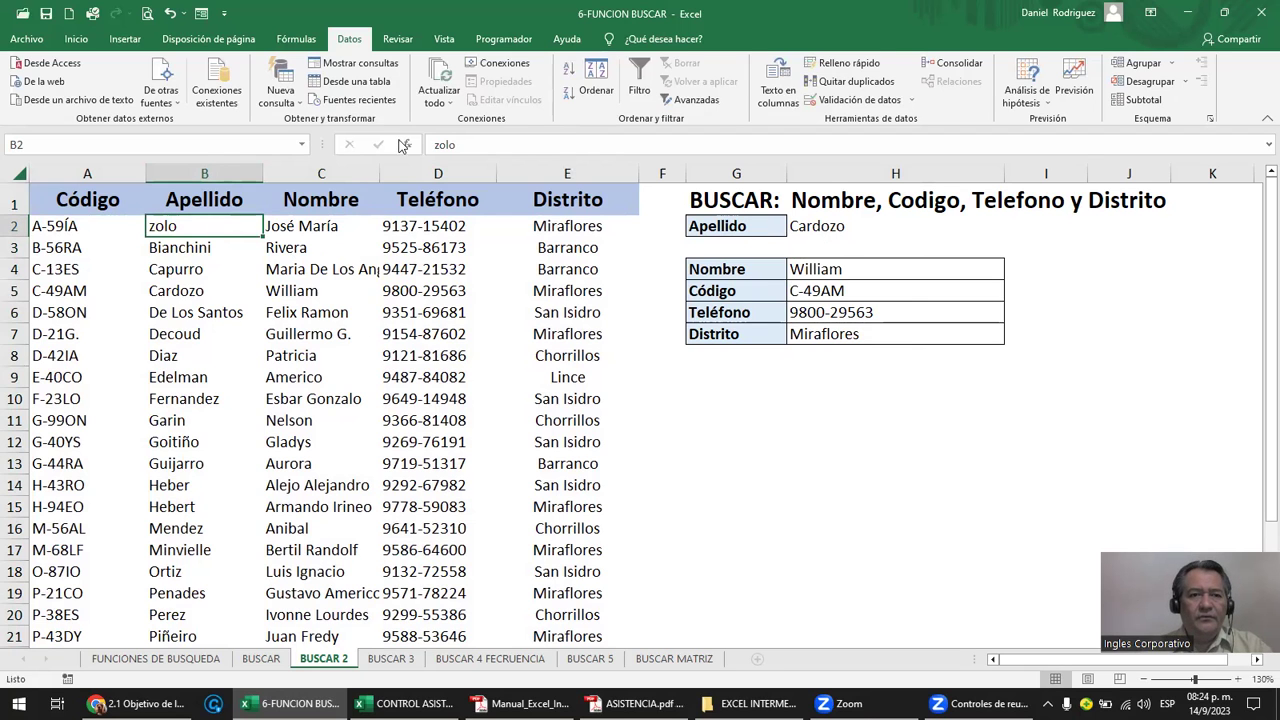
pyautogui.click(566, 70)
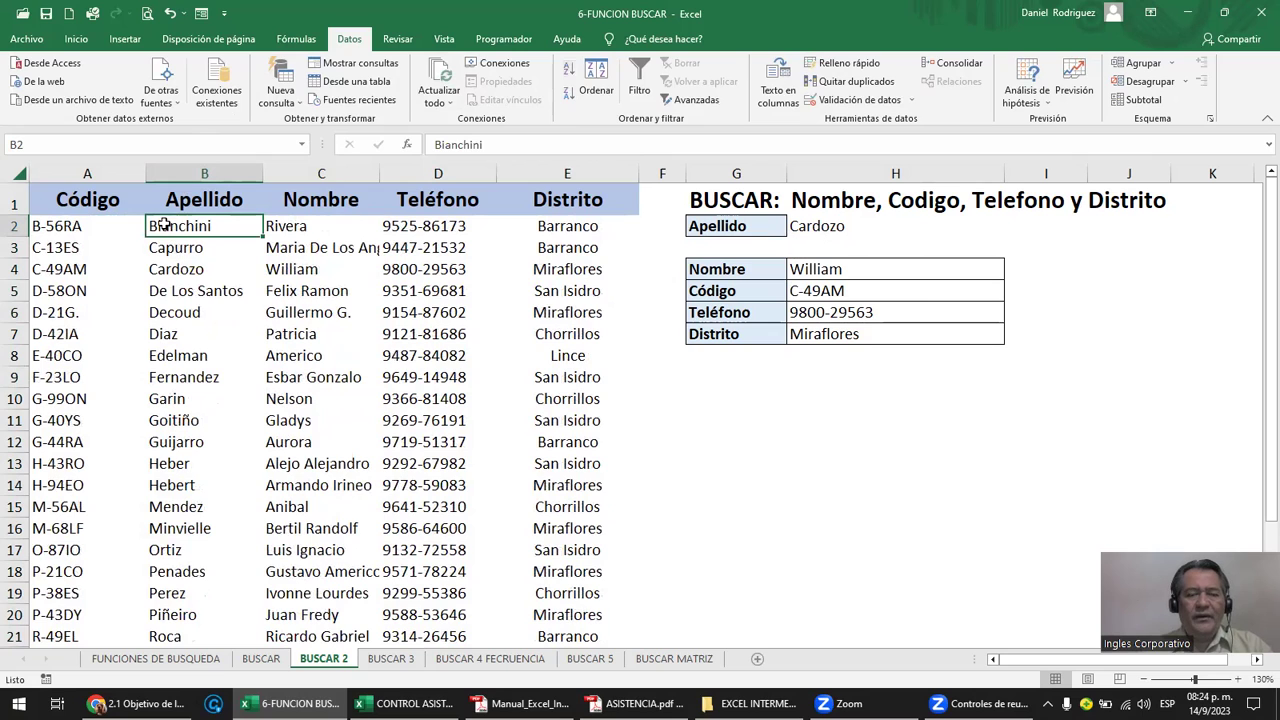
pyautogui.click(830, 228)
pyautogui.write('zolo')
pyautogui.press('Return')
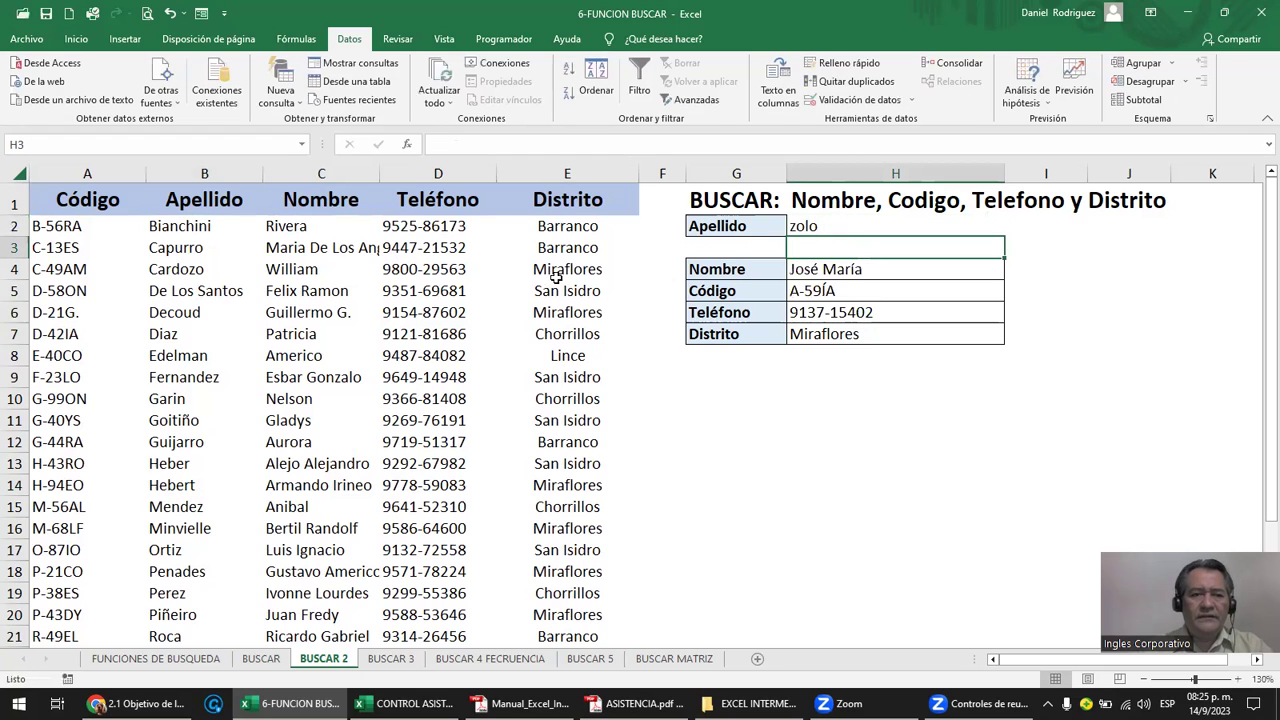
# Rename the zolo surname in row 27 to lowercase acuña.
pyautogui.scroll(-4, 173, 300)
pyautogui.scroll(-4, 201, 332)
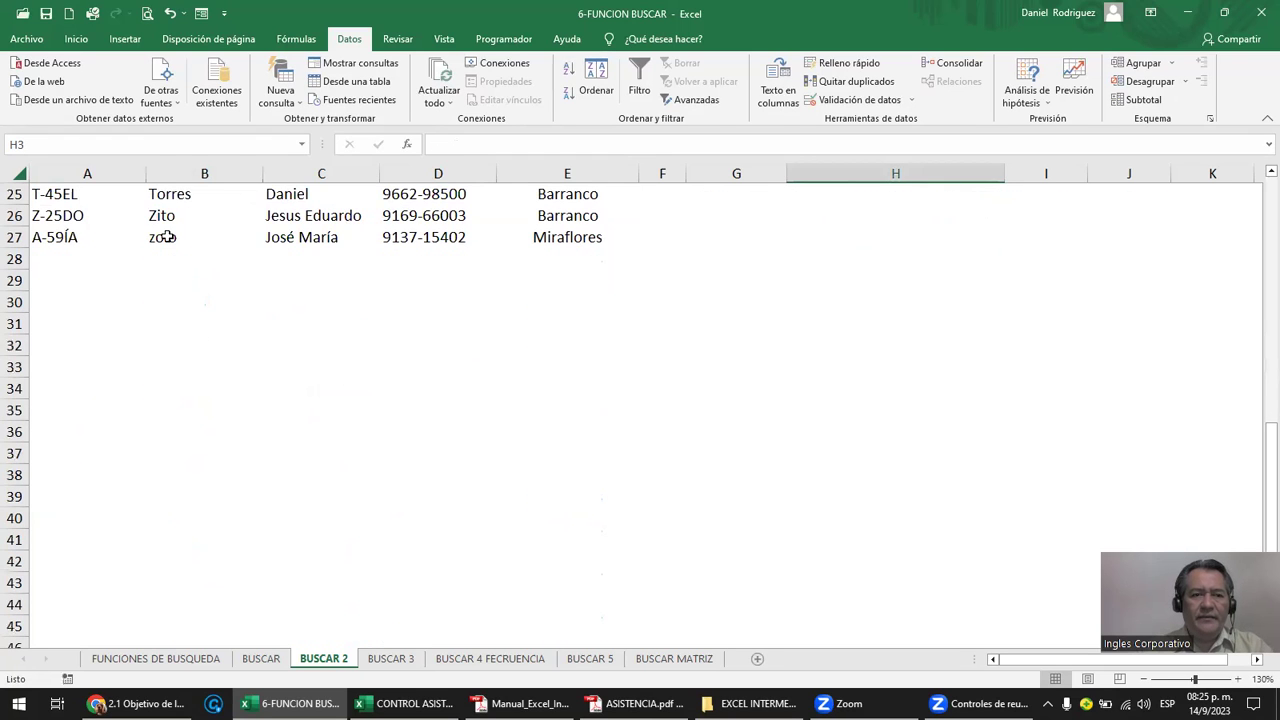
pyautogui.click(166, 239)
pyautogui.scroll(4, 253, 394)
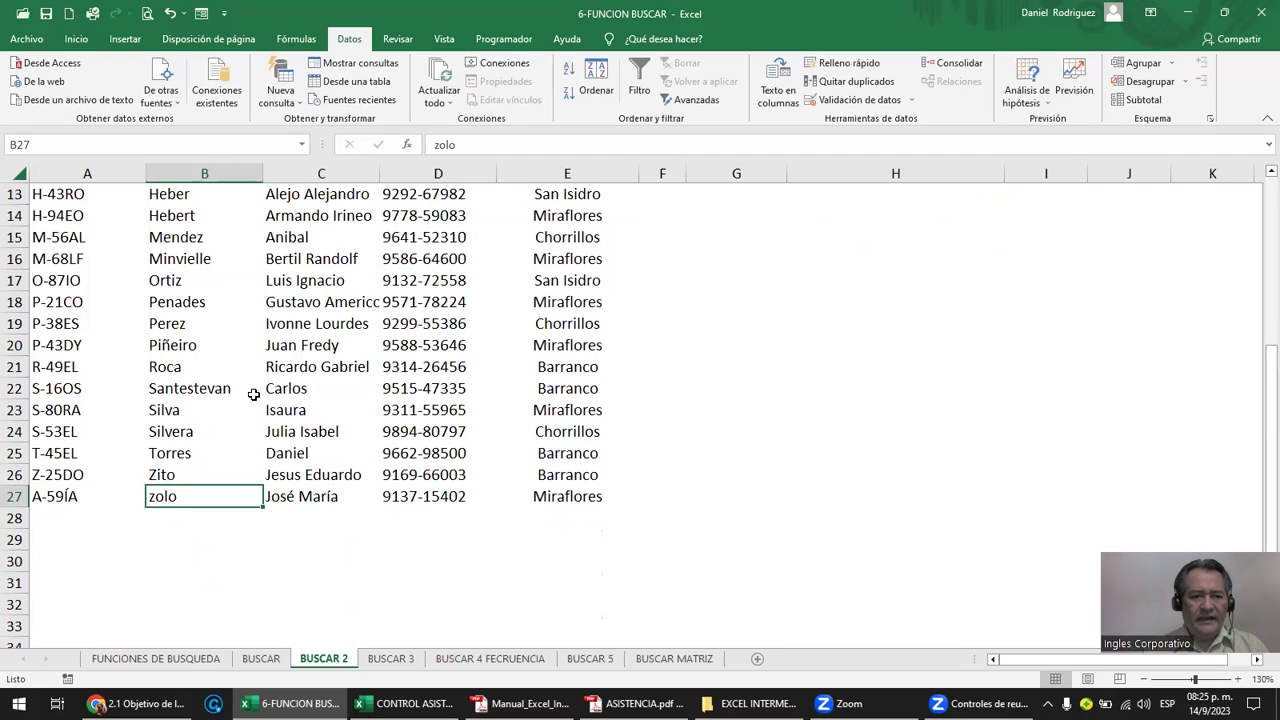
pyautogui.write('acuña')
pyautogui.press('Return')
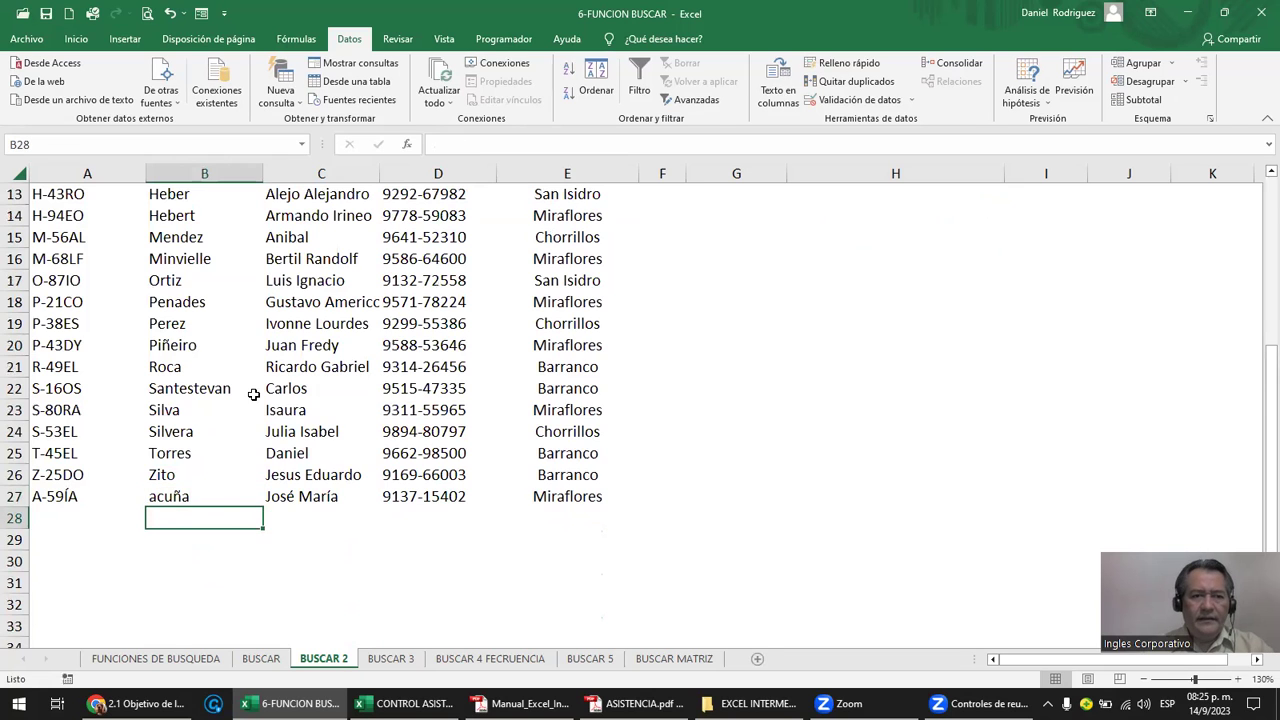
pyautogui.scroll(4, 174, 369)
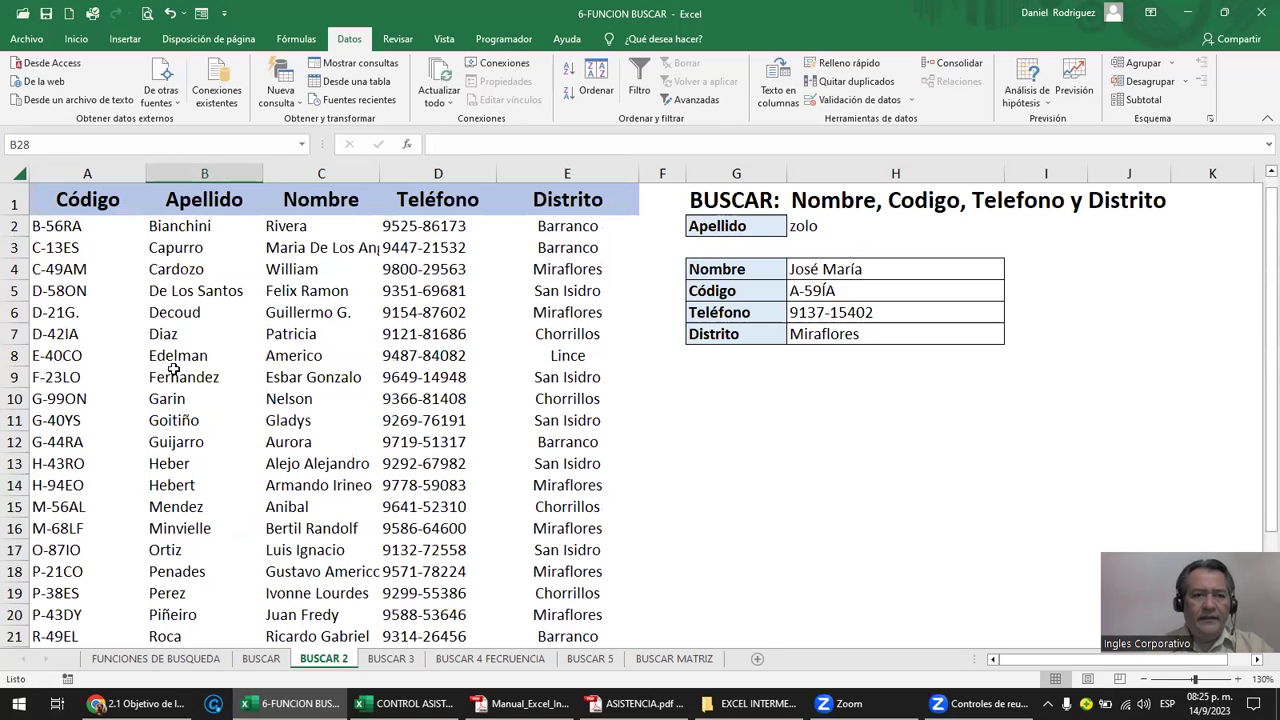
# Sort the table A to Z again and look up acuña, then ACUÑA, in H2.
pyautogui.click(185, 226)
pyautogui.click(569, 70)
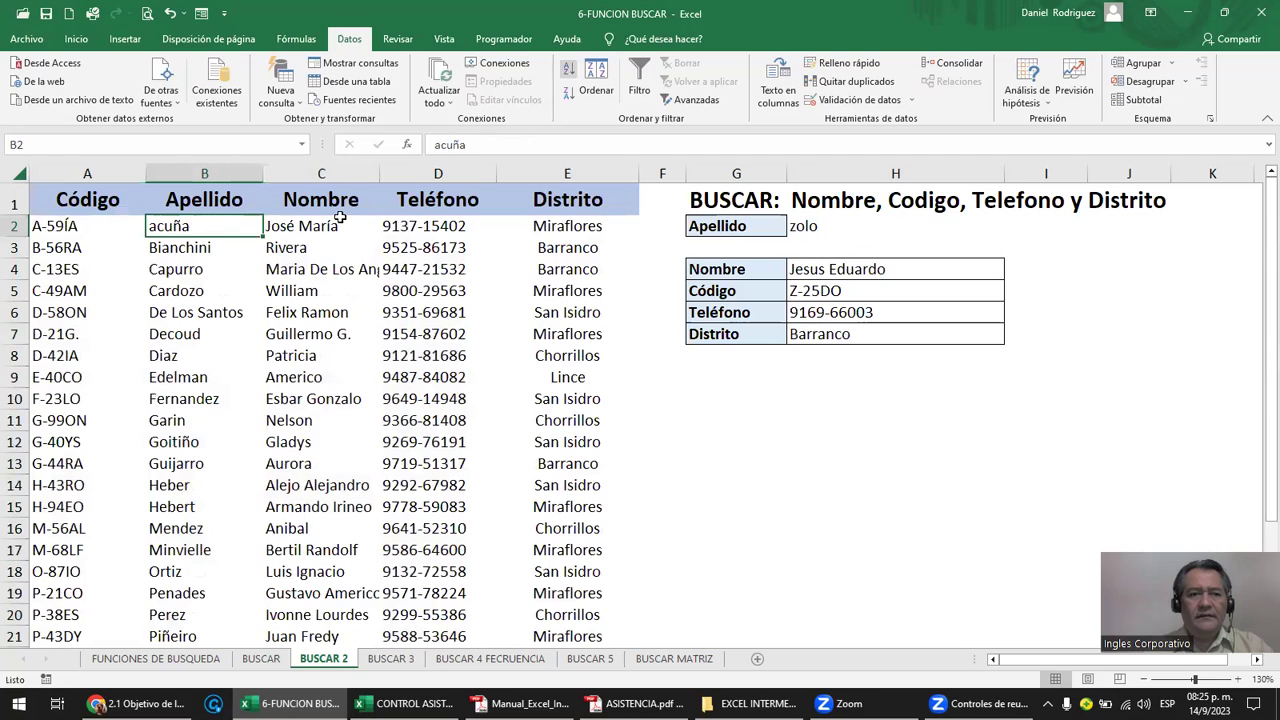
pyautogui.click(830, 229)
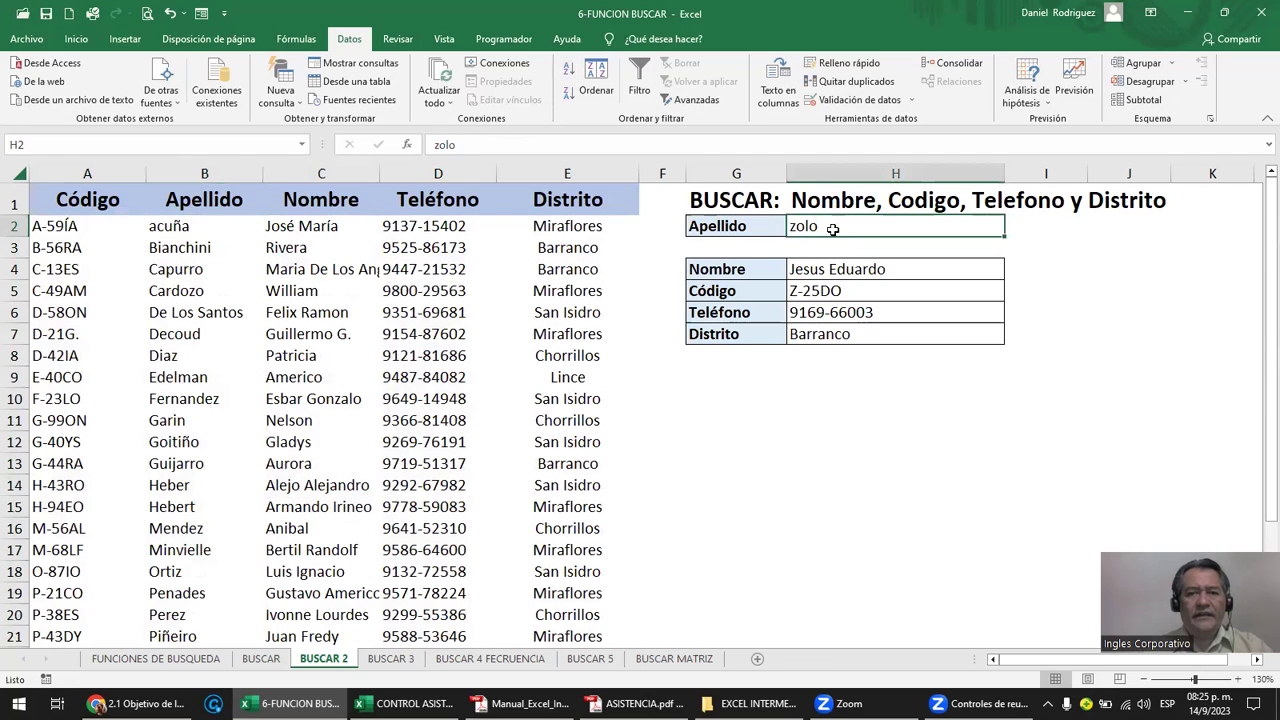
pyautogui.write('acuña')
pyautogui.press('Return')
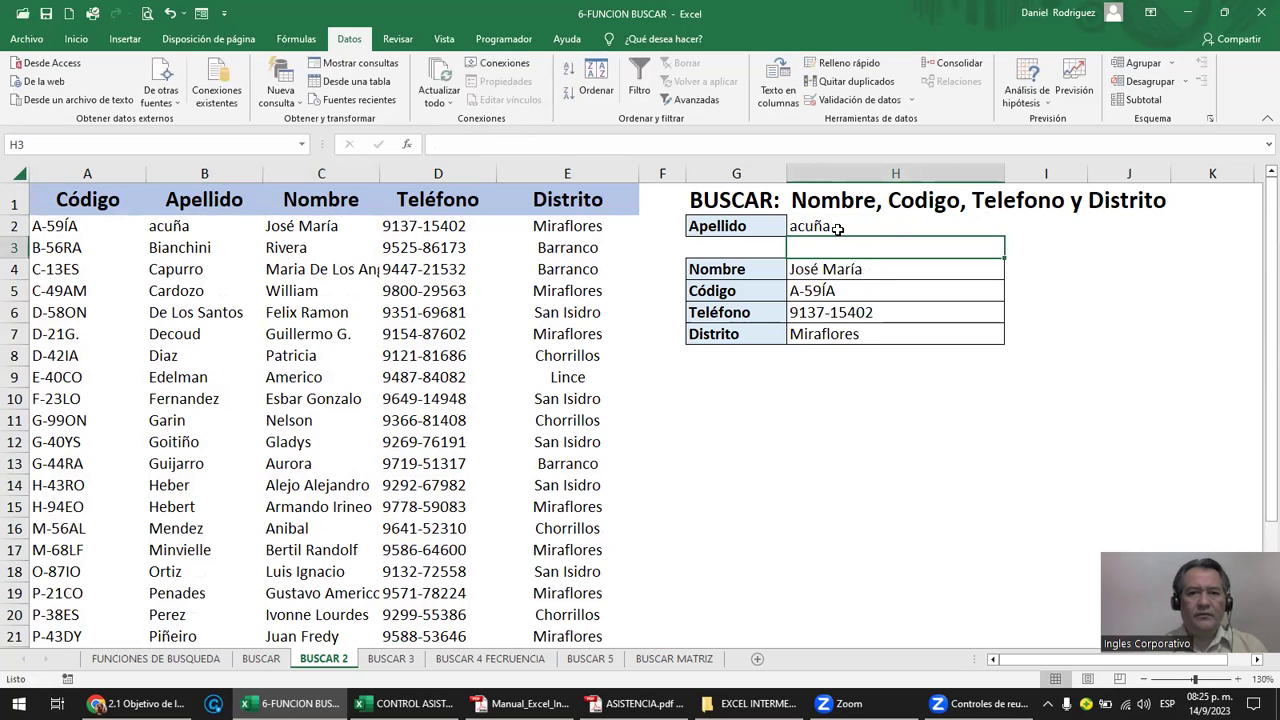
pyautogui.click(838, 228)
pyautogui.write('ACUÑA')
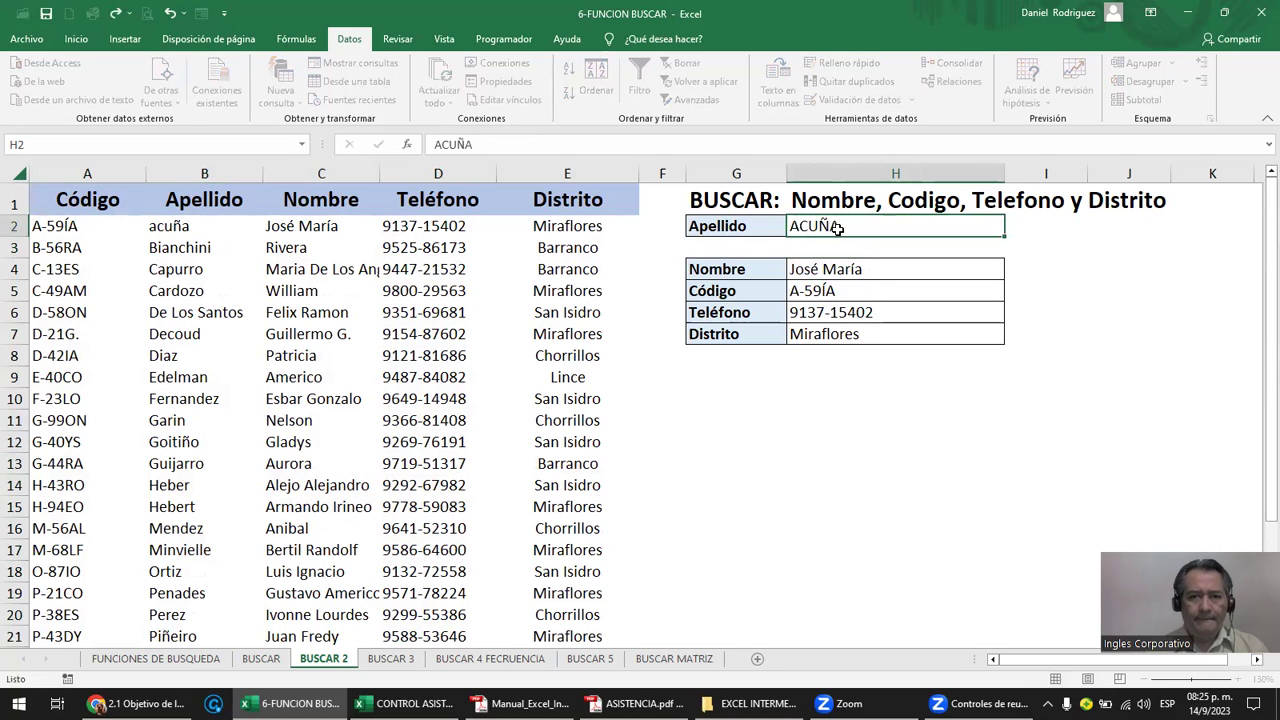
pyautogui.press('Return')
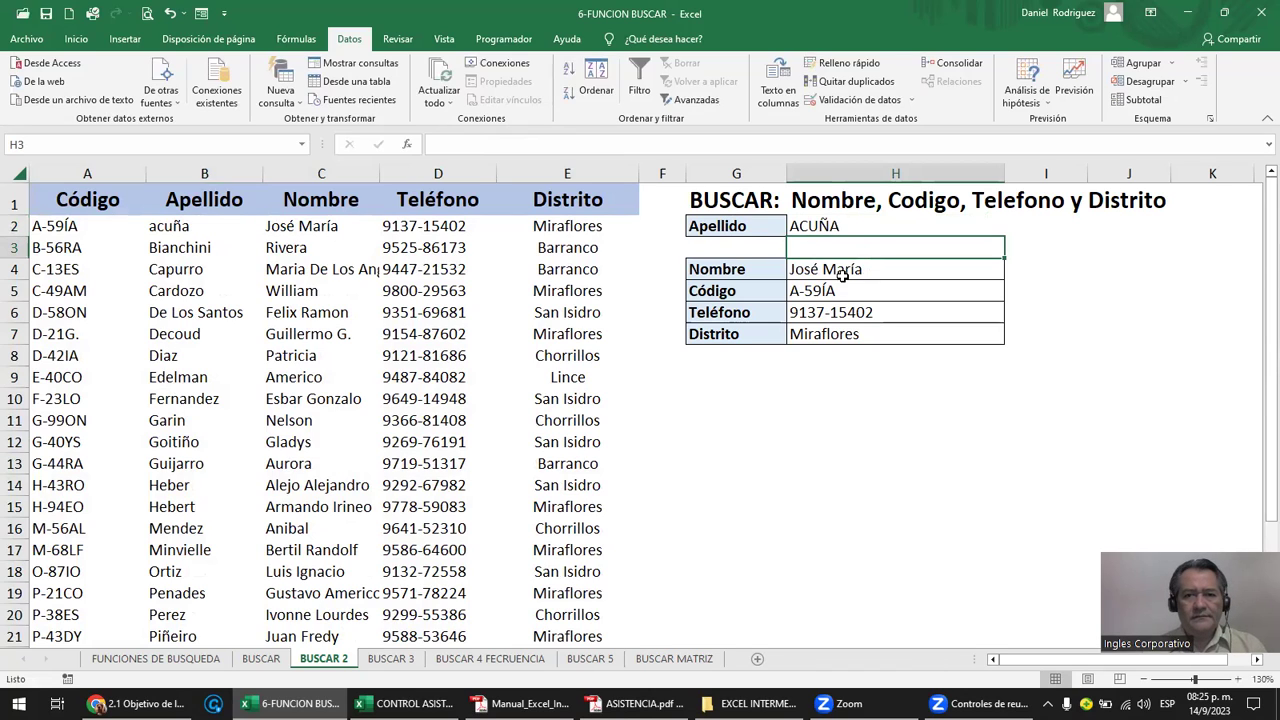
# Test H2 with Capurro pasted from B4, then set the lookup surname back to ACUÑA.
pyautogui.click(844, 228)
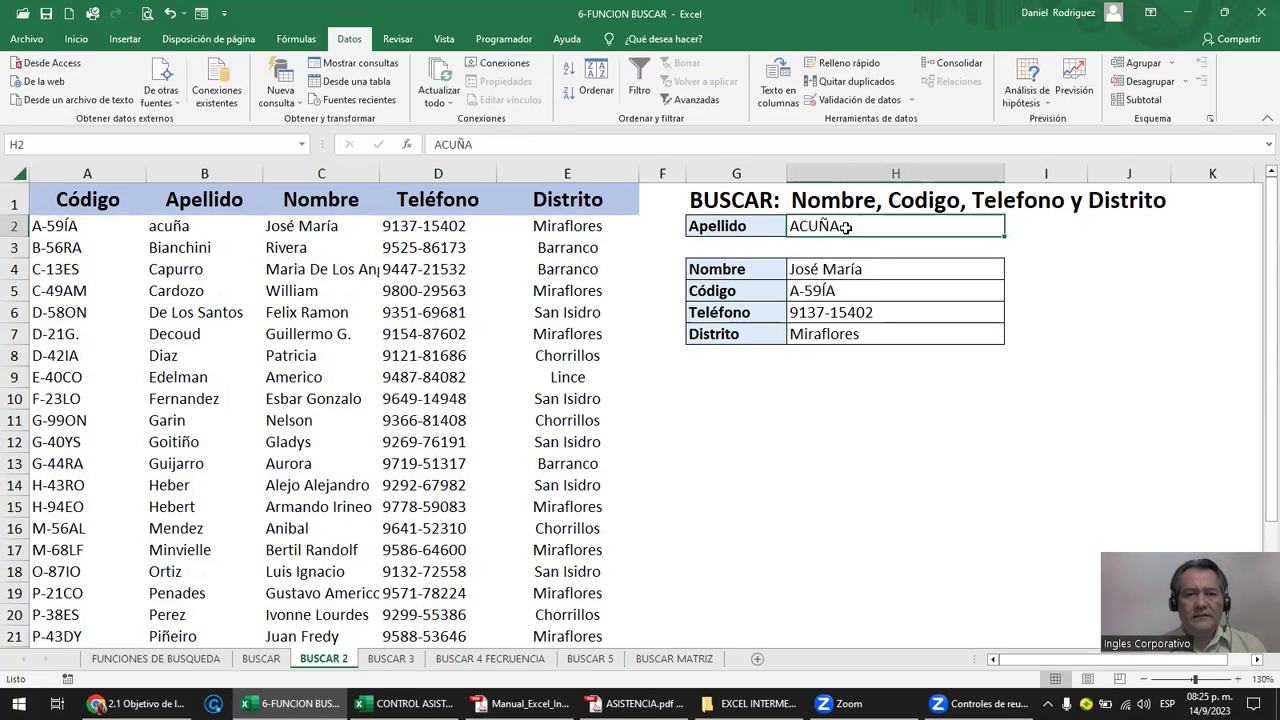
pyautogui.click(195, 272)
pyautogui.hotkey('ctrl', 'c')
pyautogui.click(838, 224)
pyautogui.press('Return')
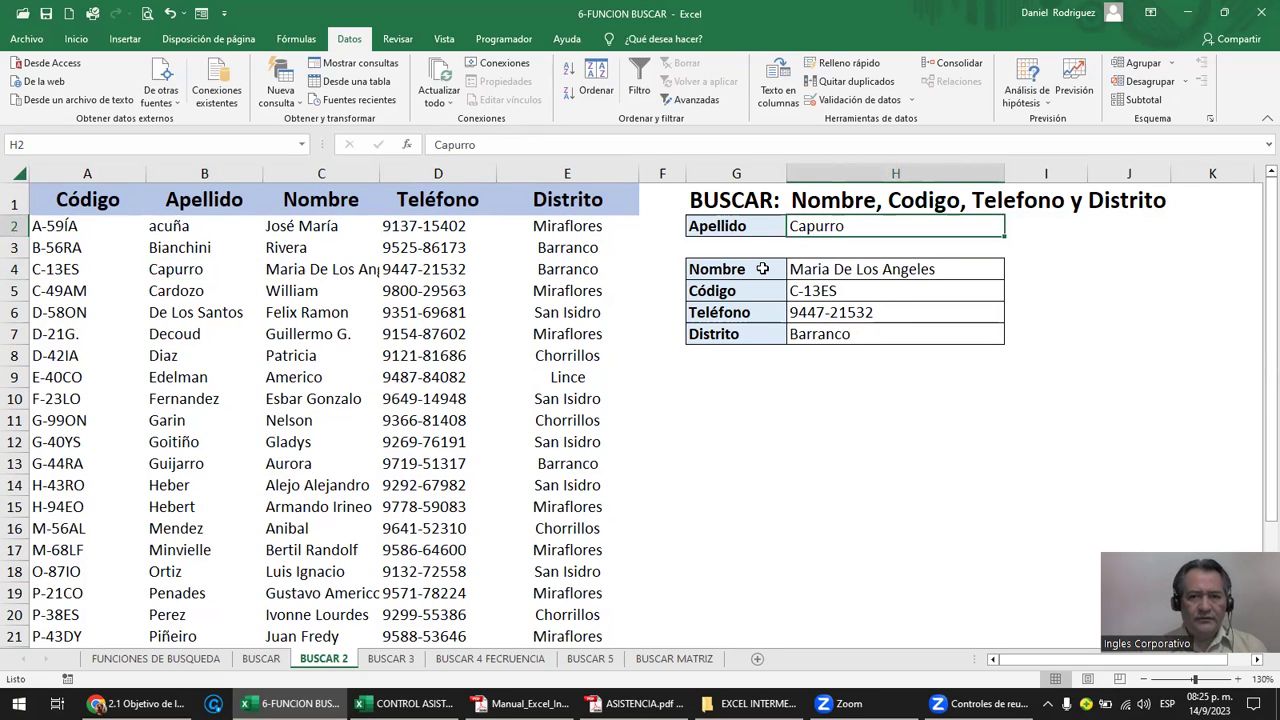
pyautogui.write('ACUÑA')
pyautogui.press('Return')
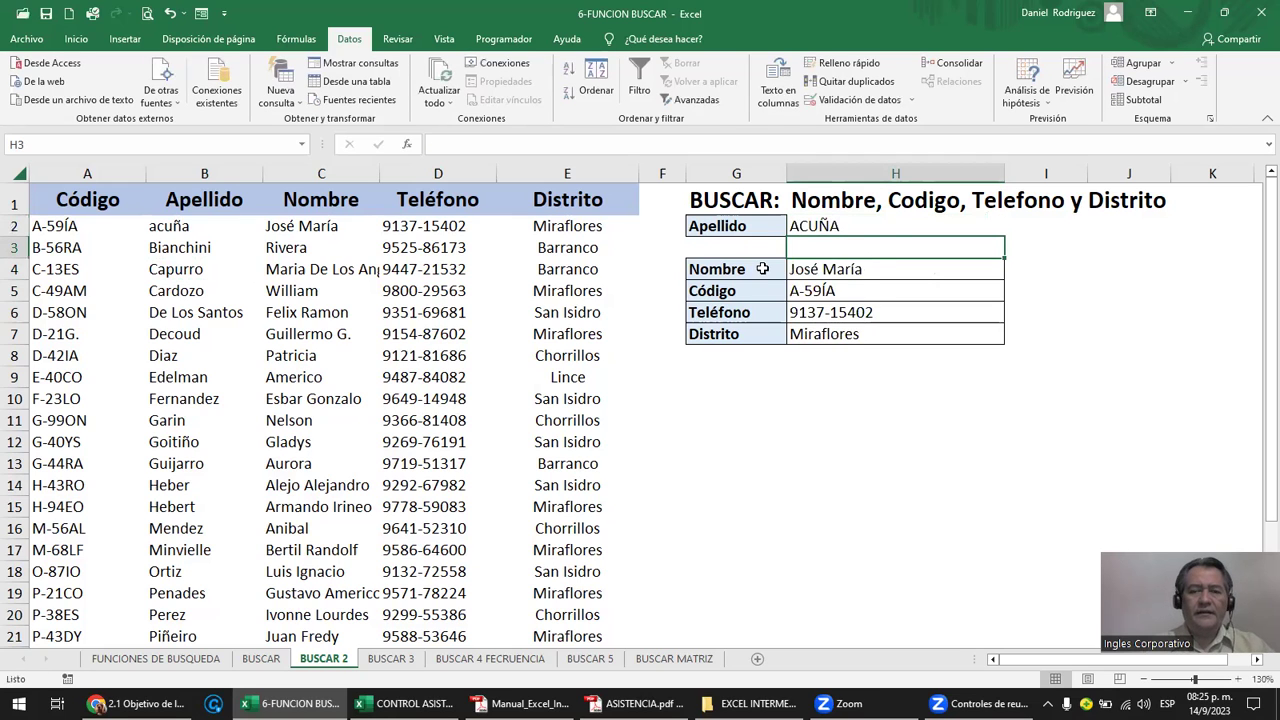
pyautogui.click(870, 235)
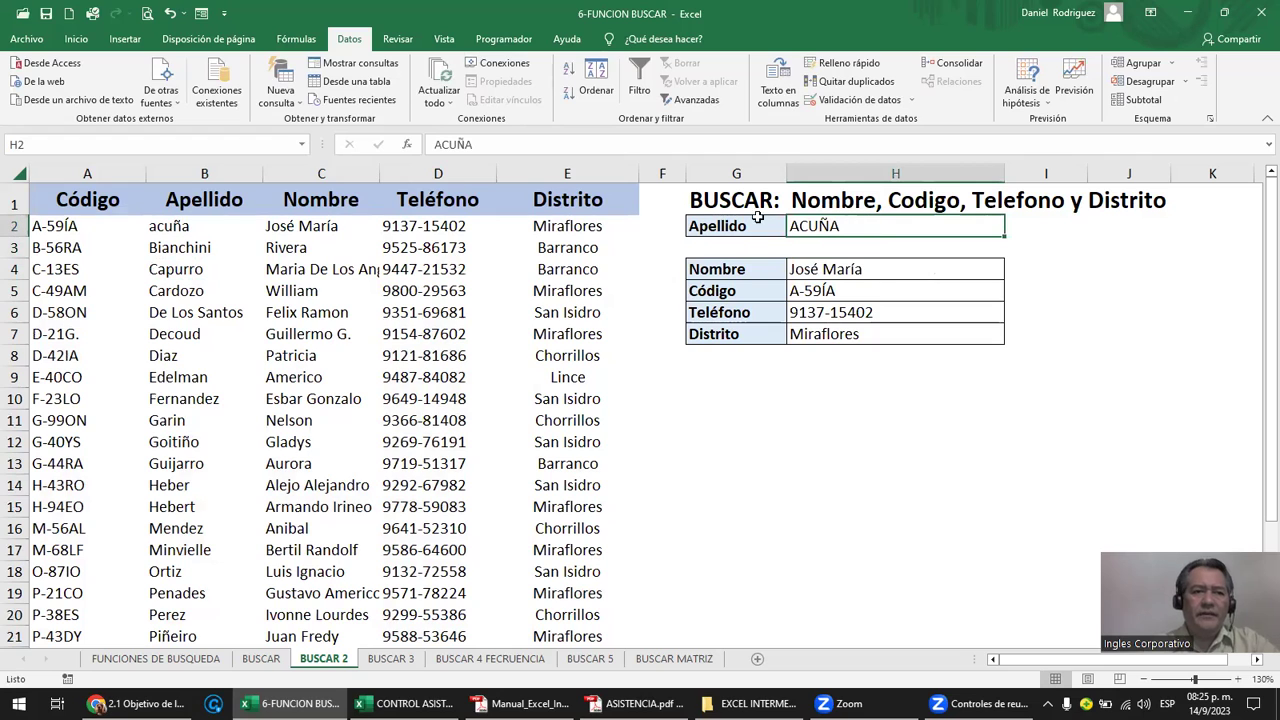
pyautogui.click(922, 270)
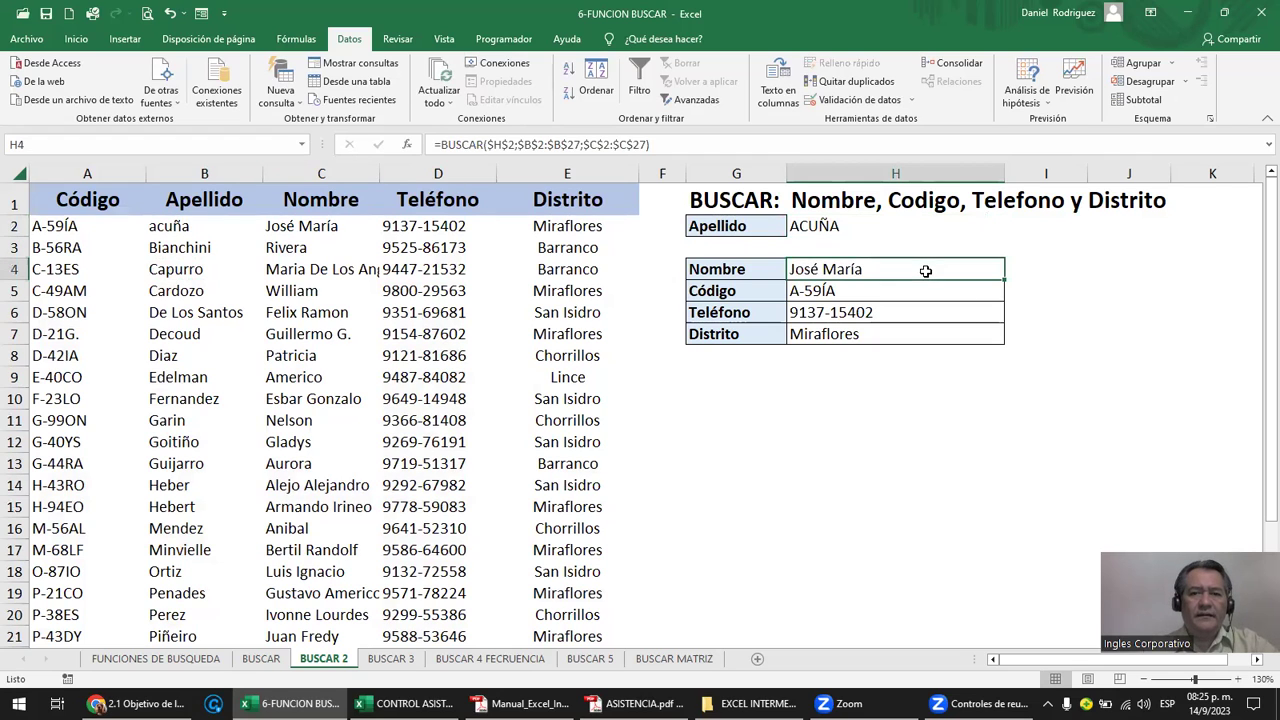
pyautogui.click(76, 39)
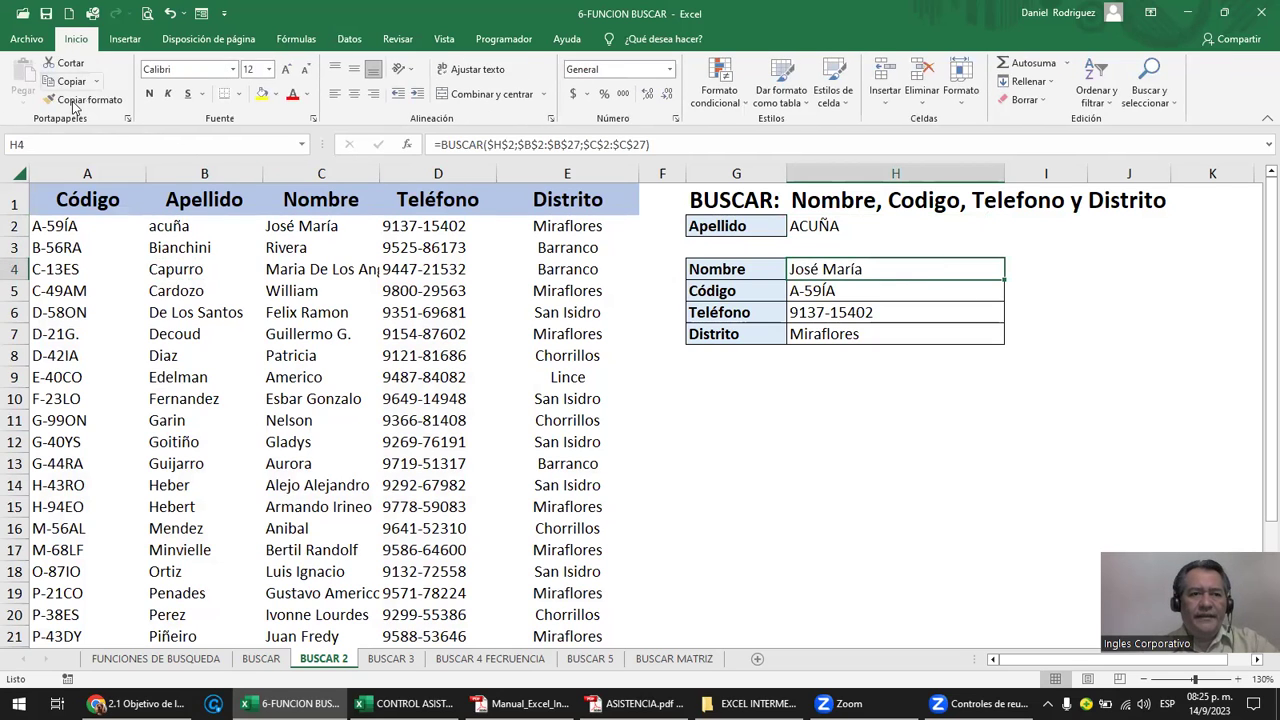
pyautogui.click(84, 99)
pyautogui.click(860, 229)
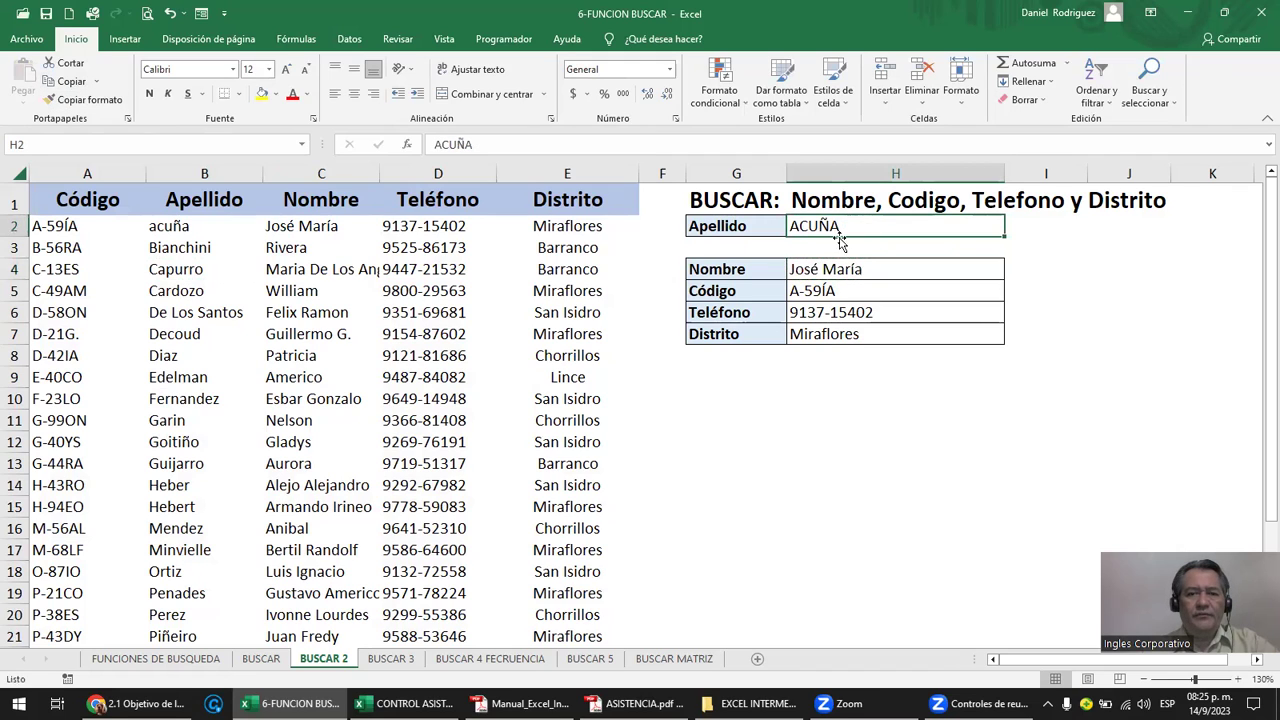
pyautogui.click(203, 172)
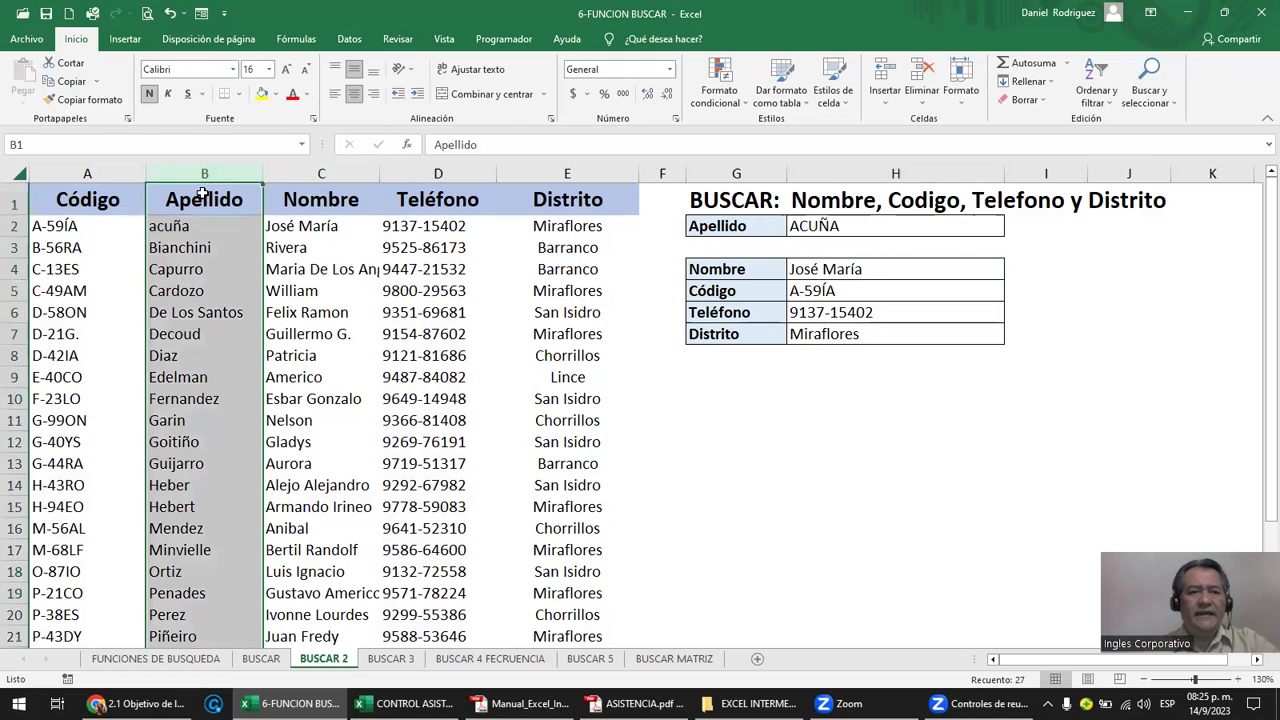
pyautogui.click(87, 200)
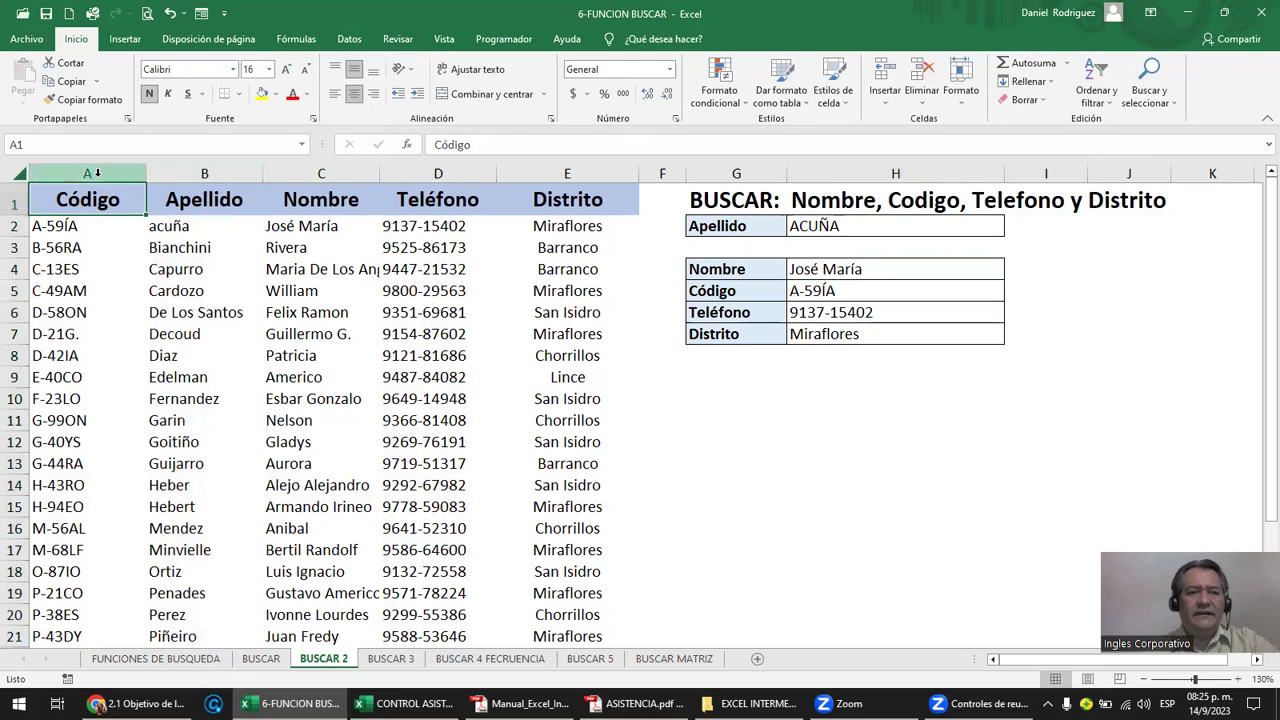
pyautogui.click(197, 201)
pyautogui.click(345, 200)
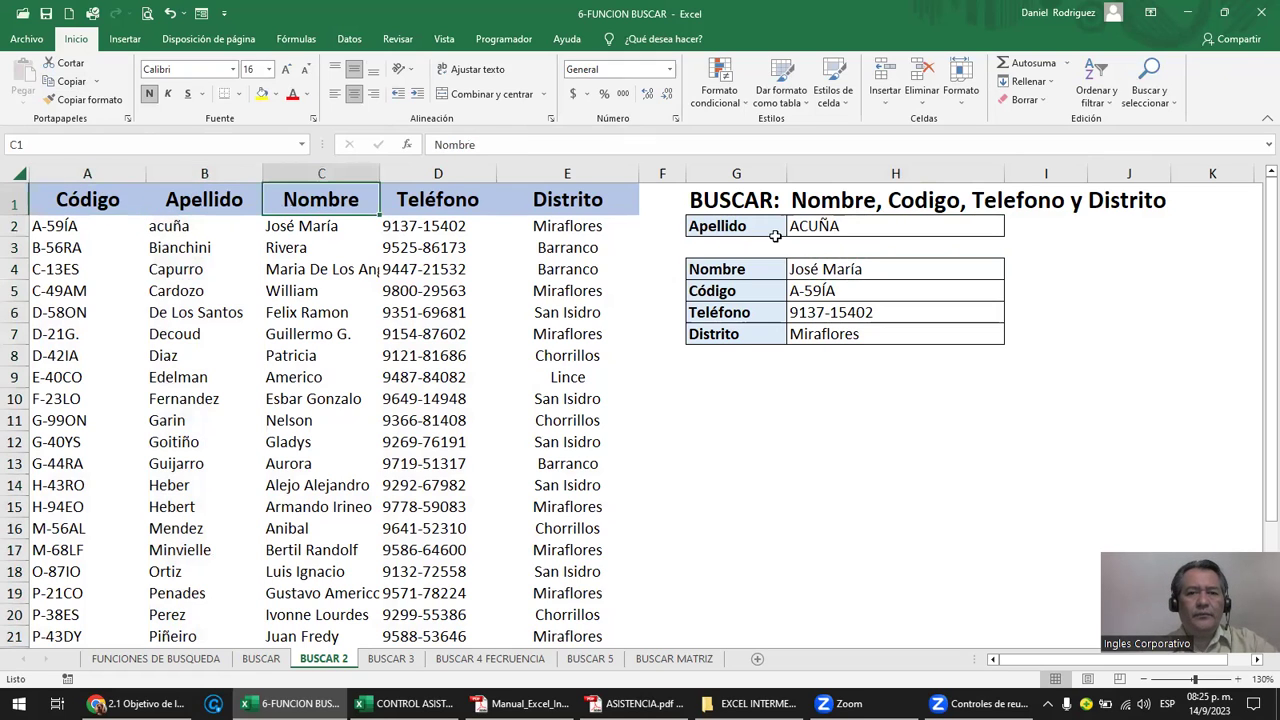
pyautogui.click(820, 226)
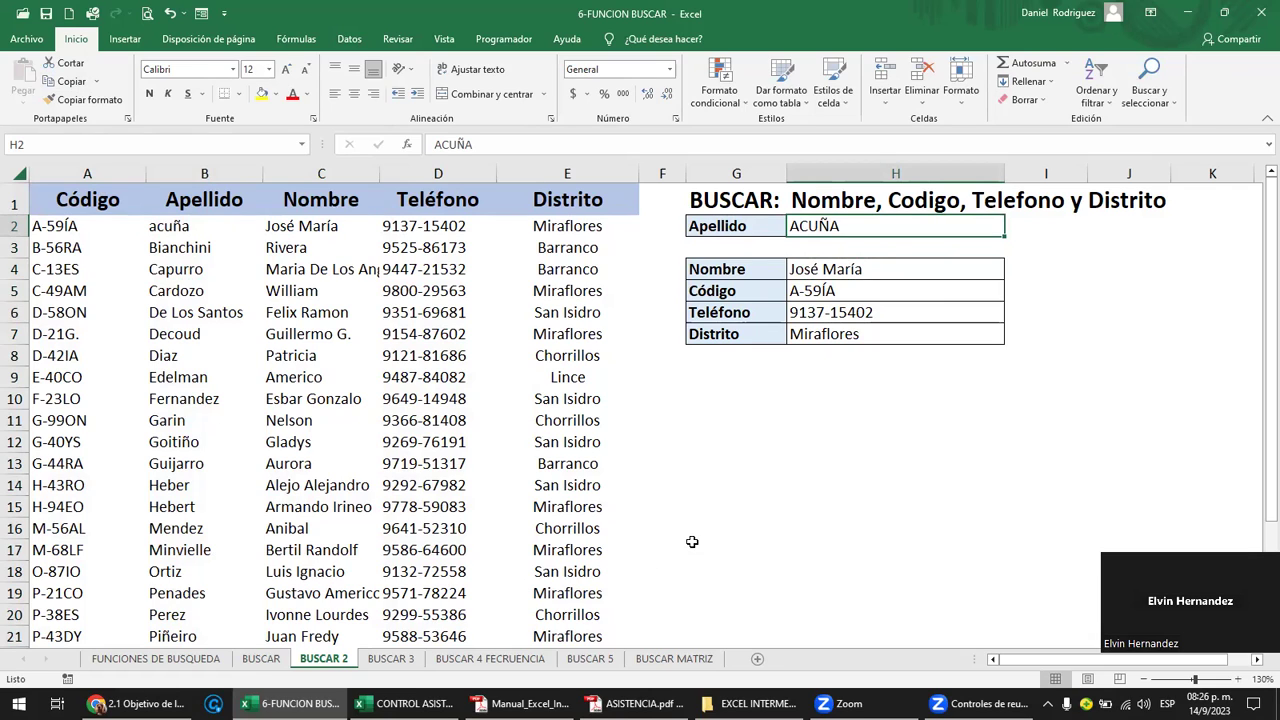
# Switch to the BUSCAR 3 sheet, then read through the Función buscar lesson in Chrome.
pyautogui.click(392, 659)
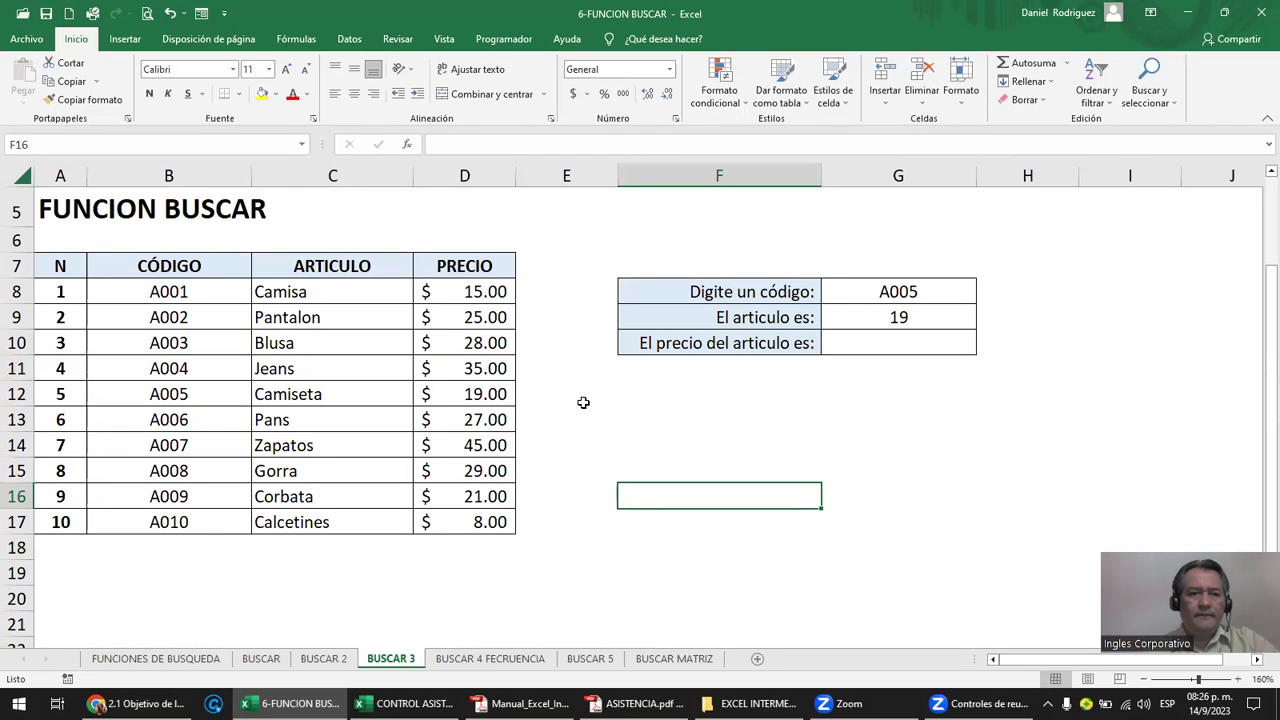
pyautogui.click(140, 703)
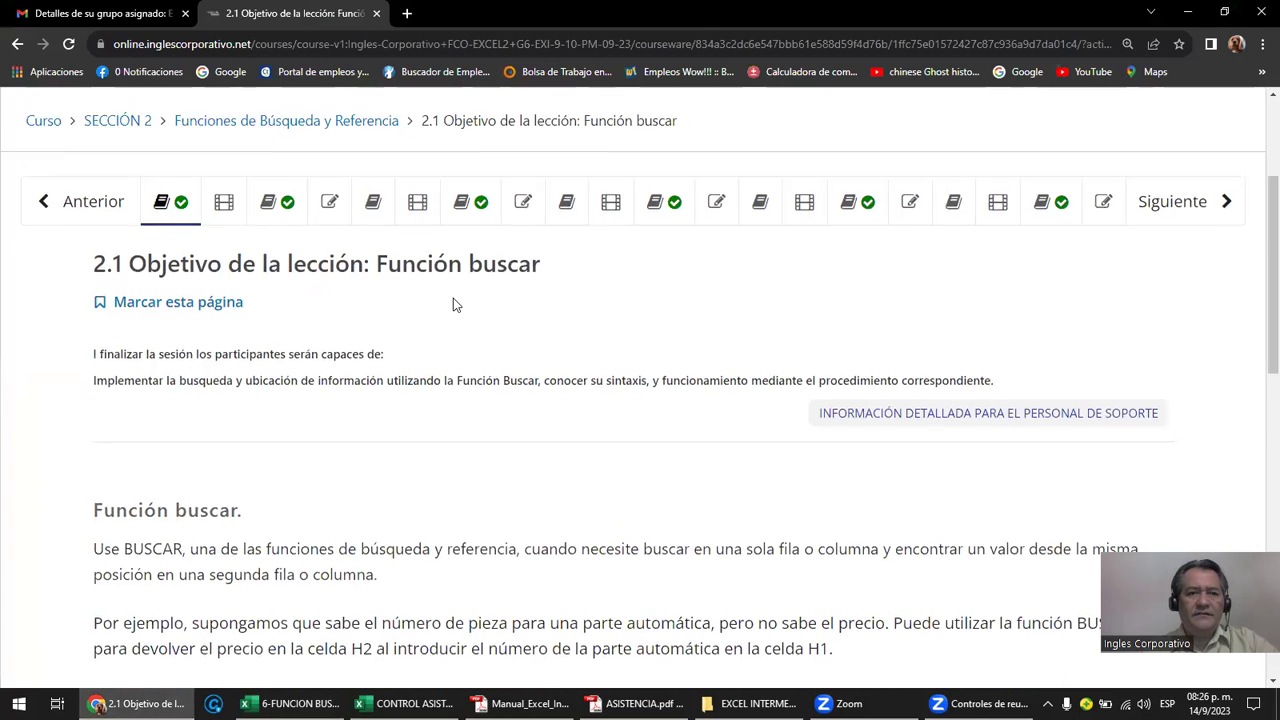
pyautogui.scroll(3, 350, 270)
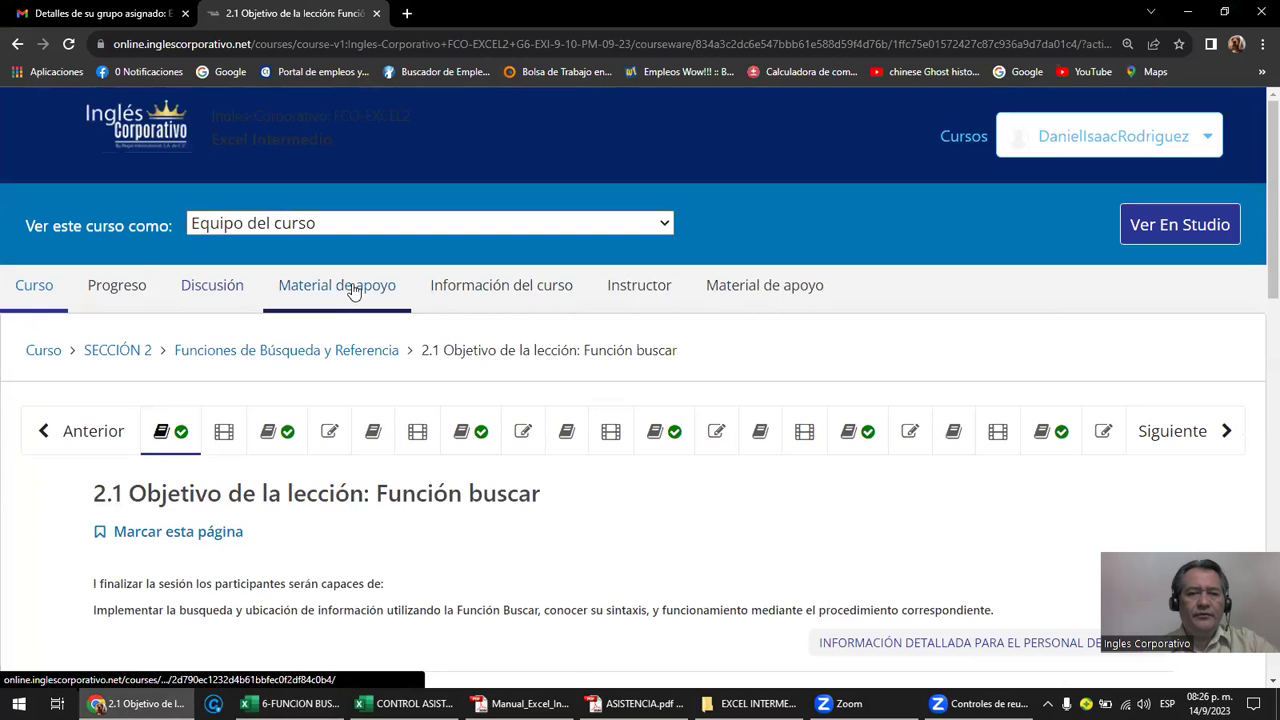
pyautogui.scroll(-3, 345, 289)
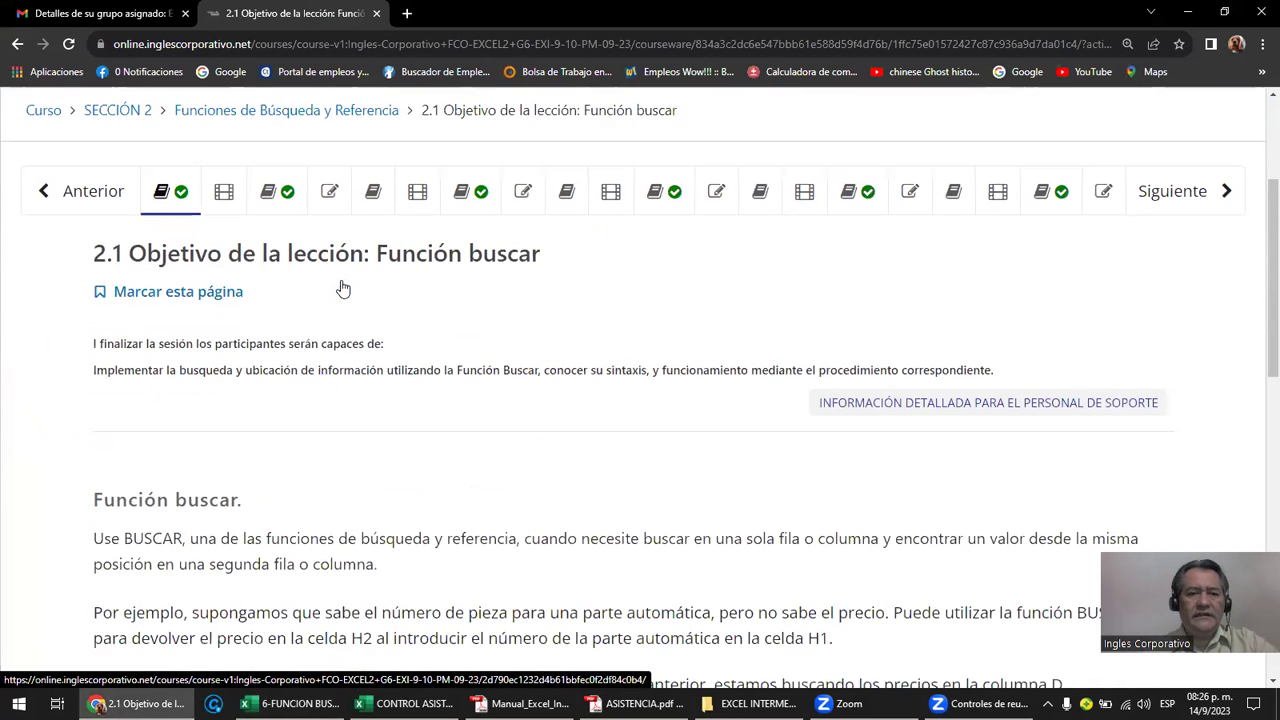
pyautogui.scroll(-1, 342, 289)
pyautogui.scroll(-1, 341, 287)
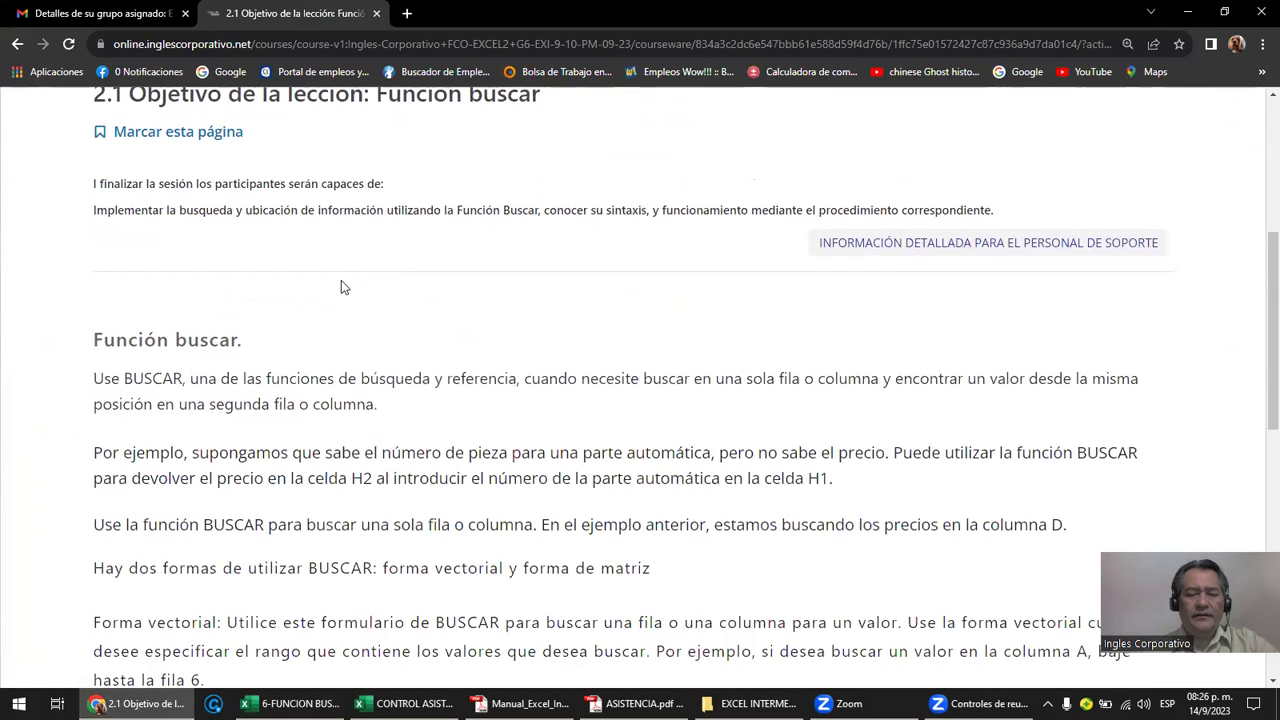
pyautogui.click(258, 638)
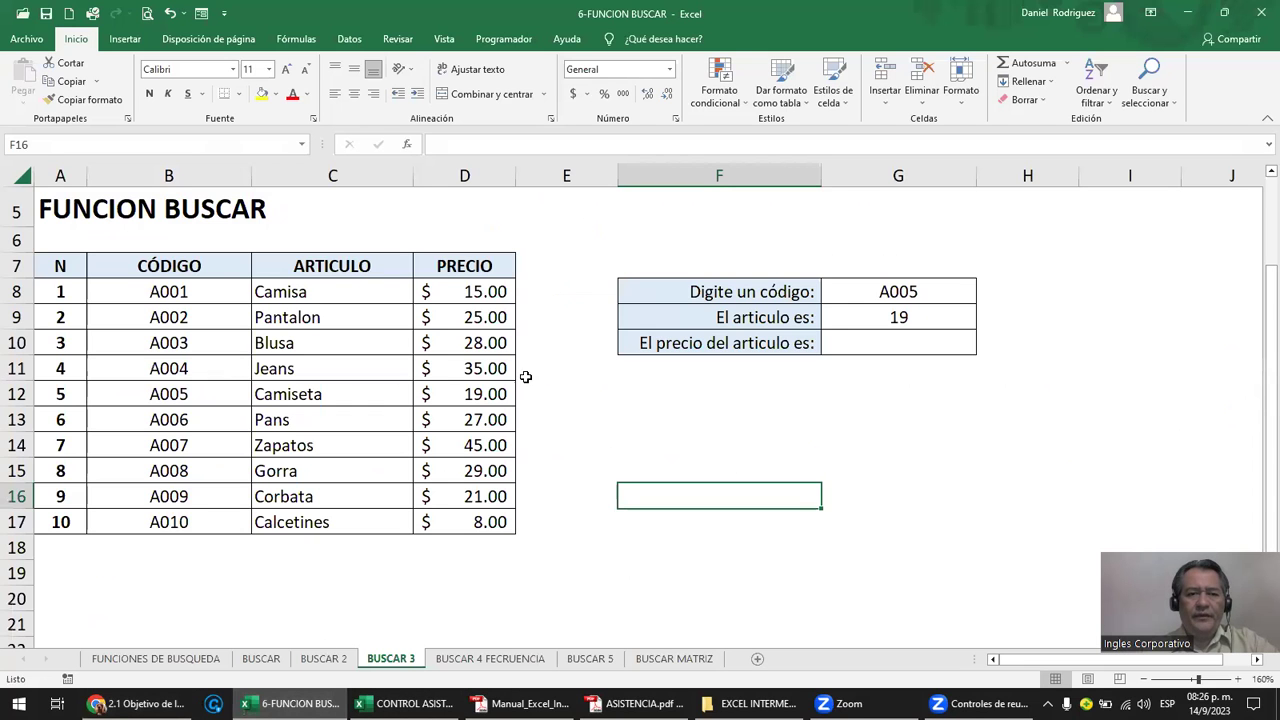
pyautogui.click(211, 271)
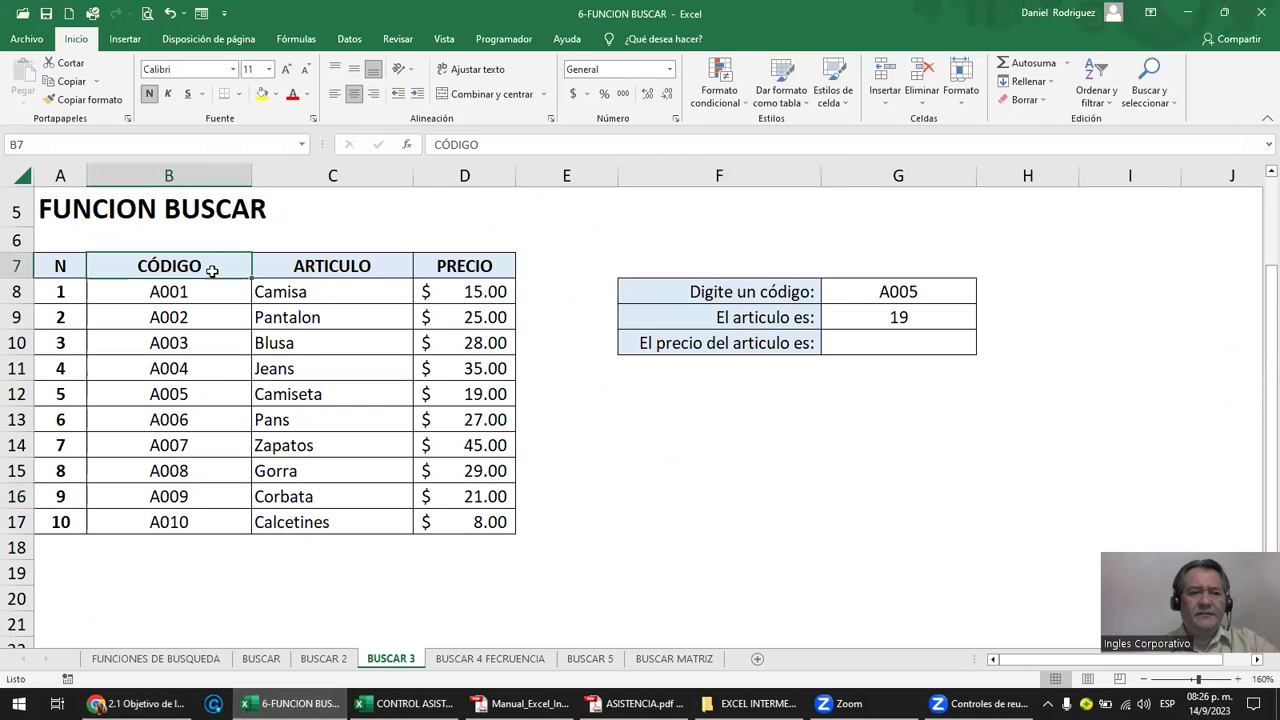
pyautogui.click(60, 266)
pyautogui.moveTo(62, 290)
pyautogui.mouseDown()
pyautogui.moveTo(76, 415)
pyautogui.moveTo(63, 522)
pyautogui.mouseUp()
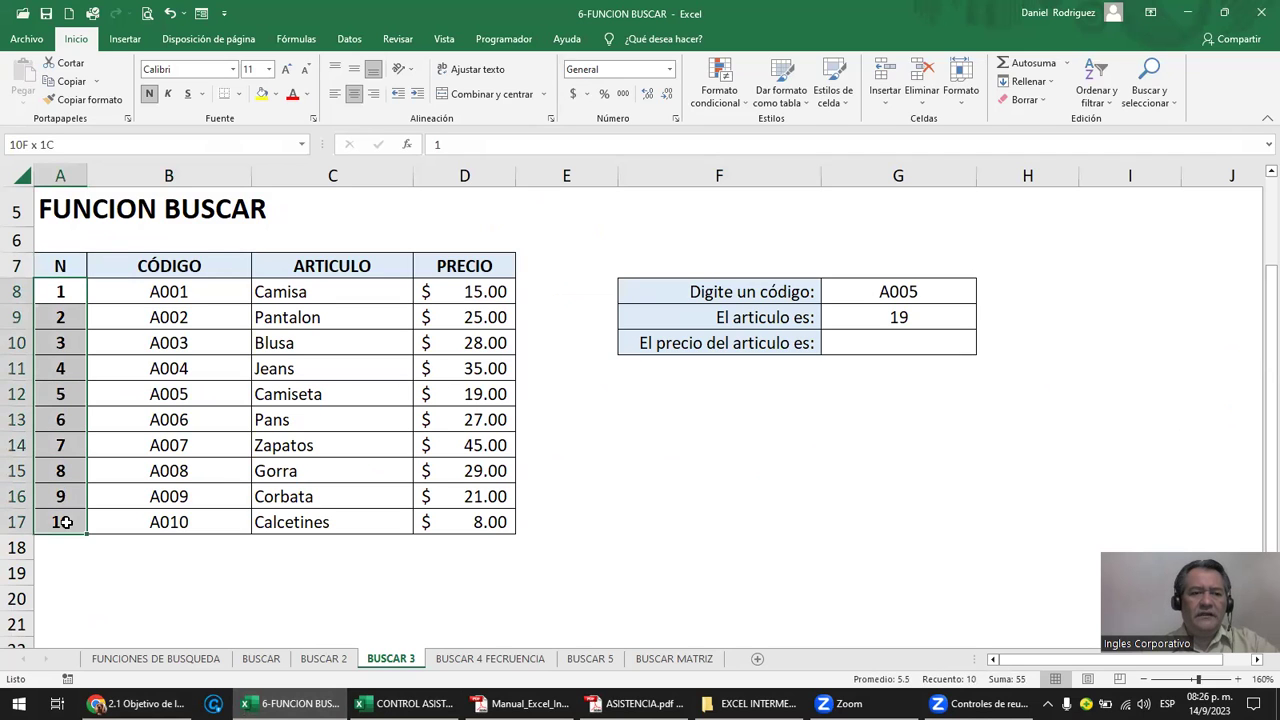
pyautogui.click(197, 265)
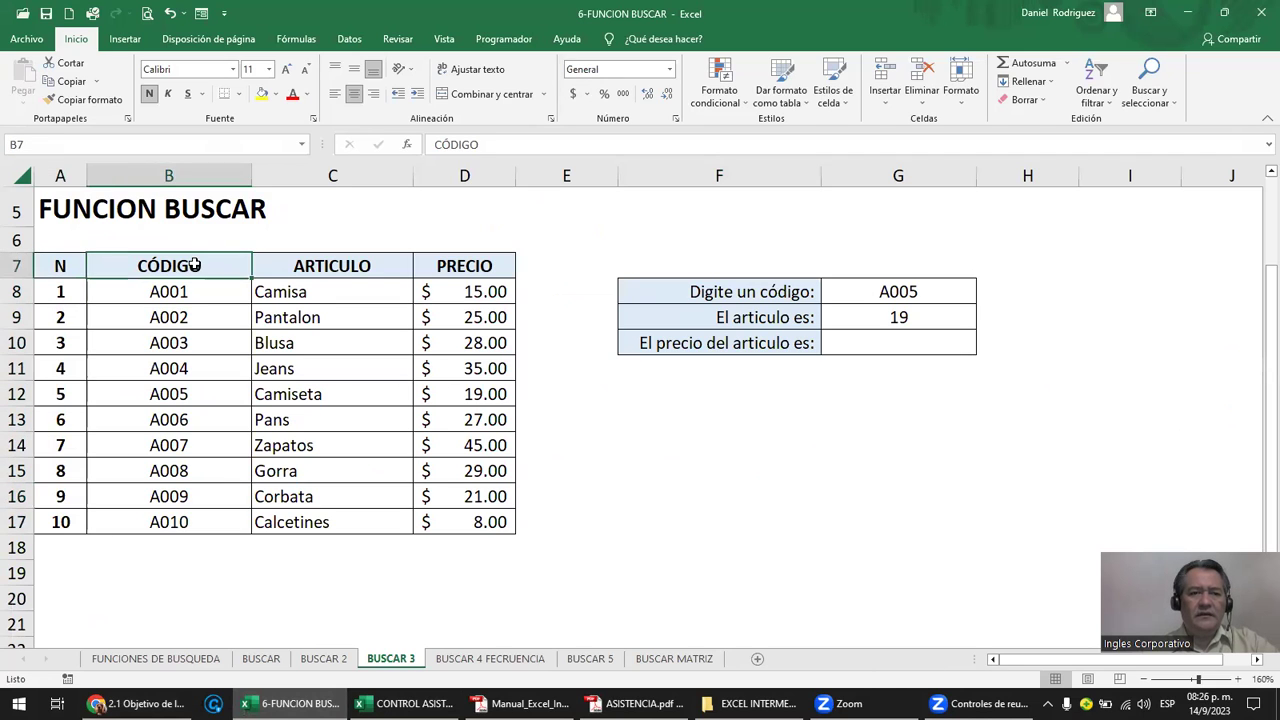
pyautogui.click(305, 265)
pyautogui.click(461, 265)
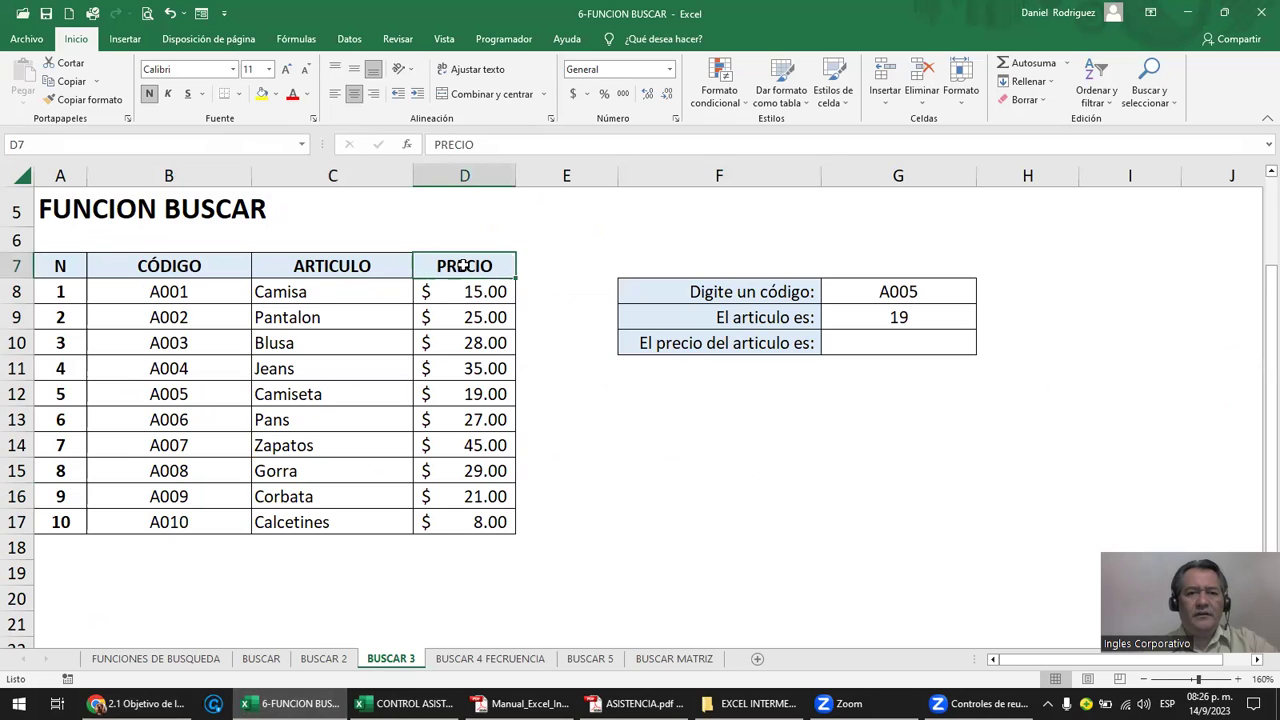
pyautogui.click(483, 290)
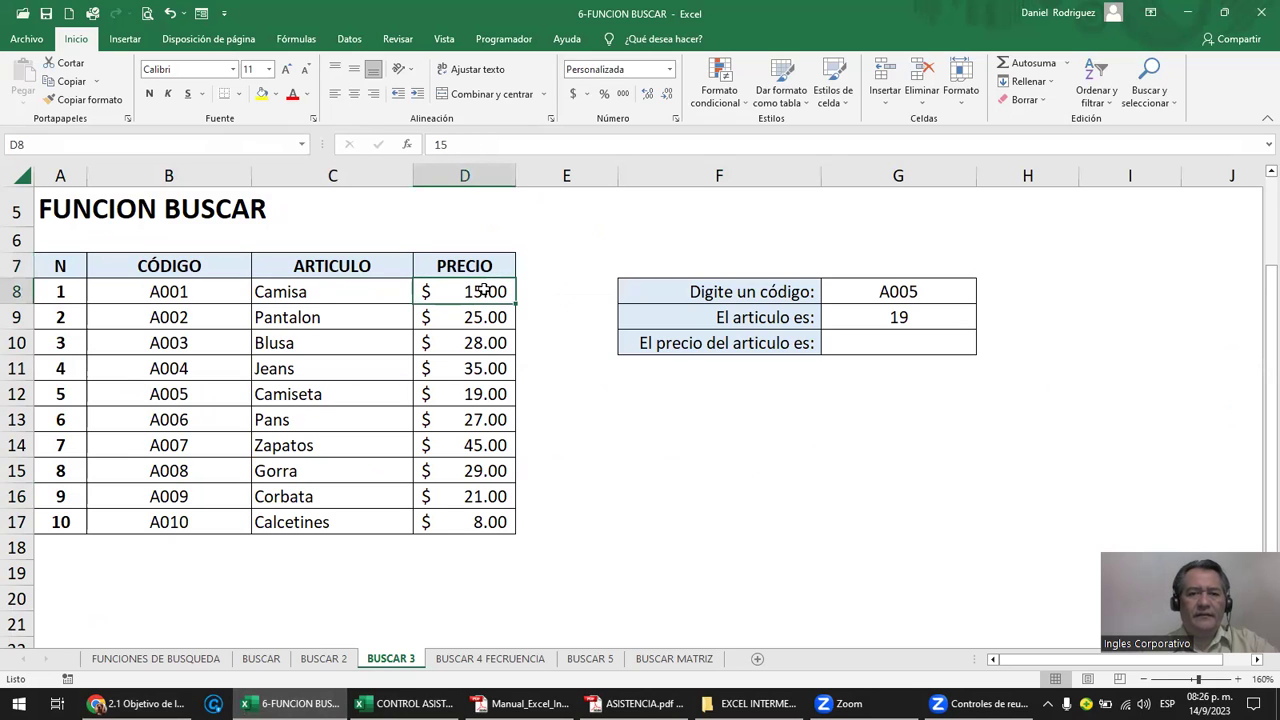
pyautogui.click(765, 291)
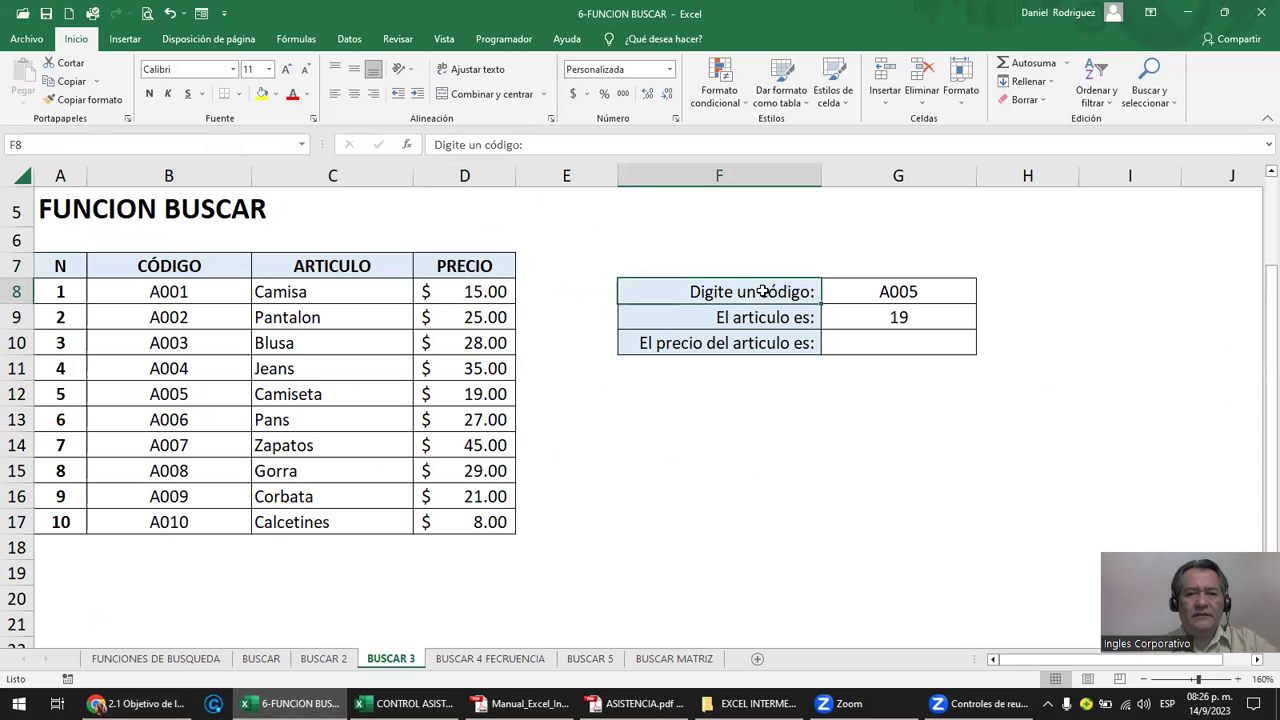
pyautogui.click(898, 291)
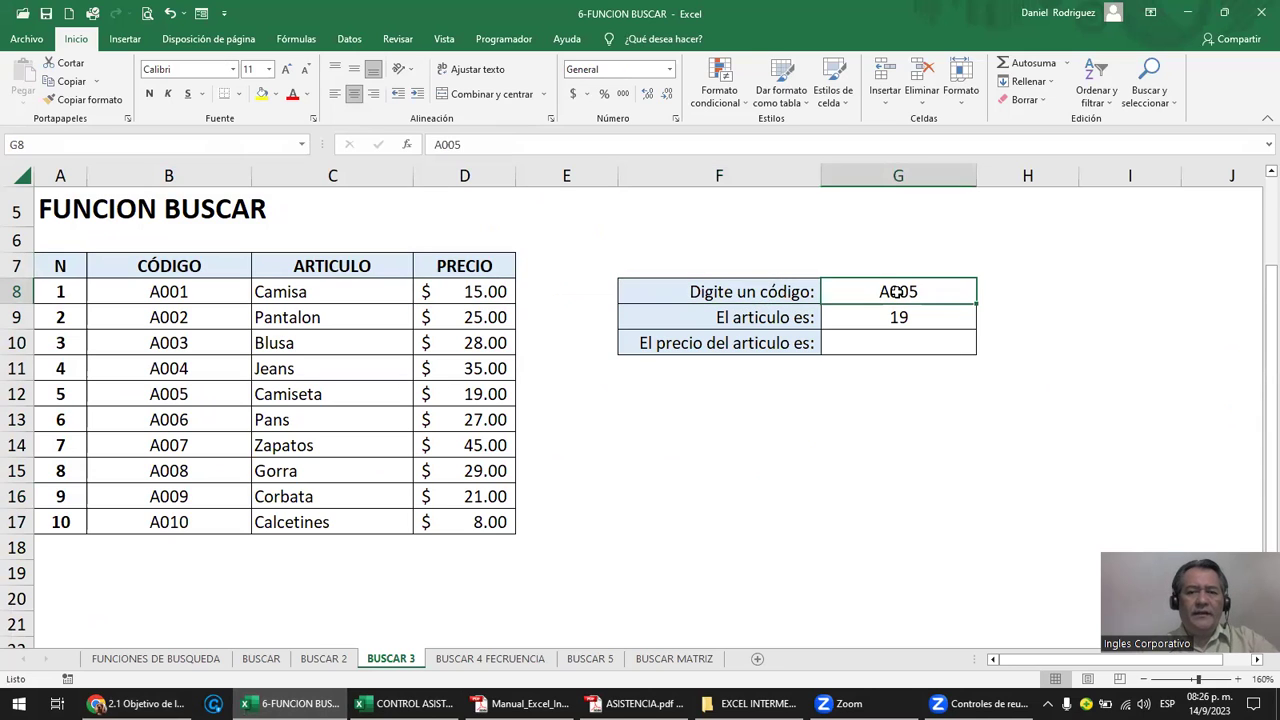
pyautogui.click(181, 291)
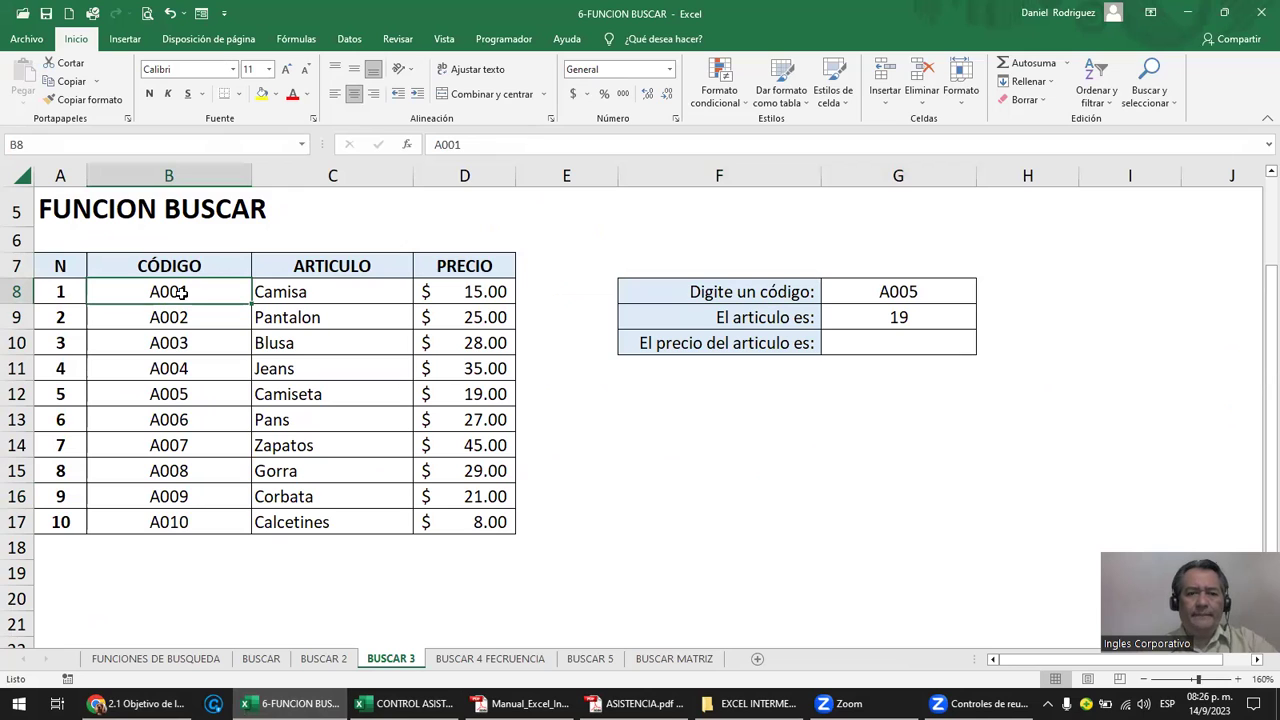
pyautogui.click(765, 319)
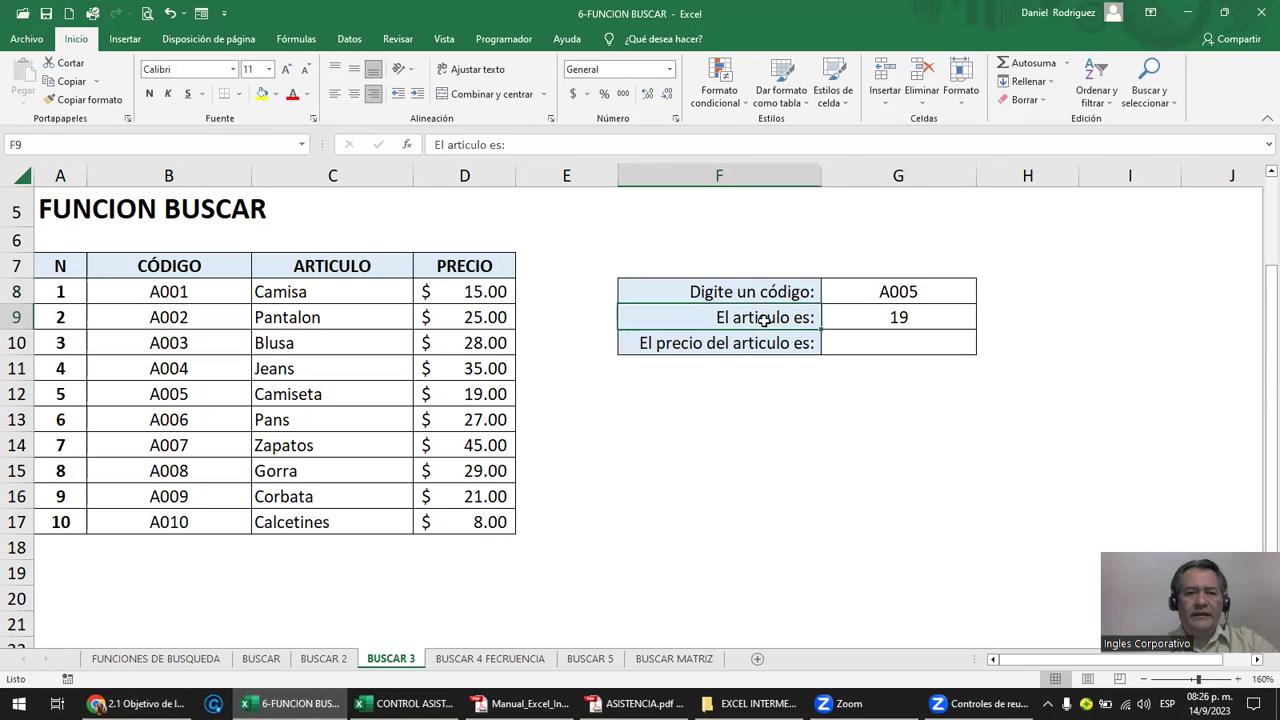
pyautogui.click(764, 345)
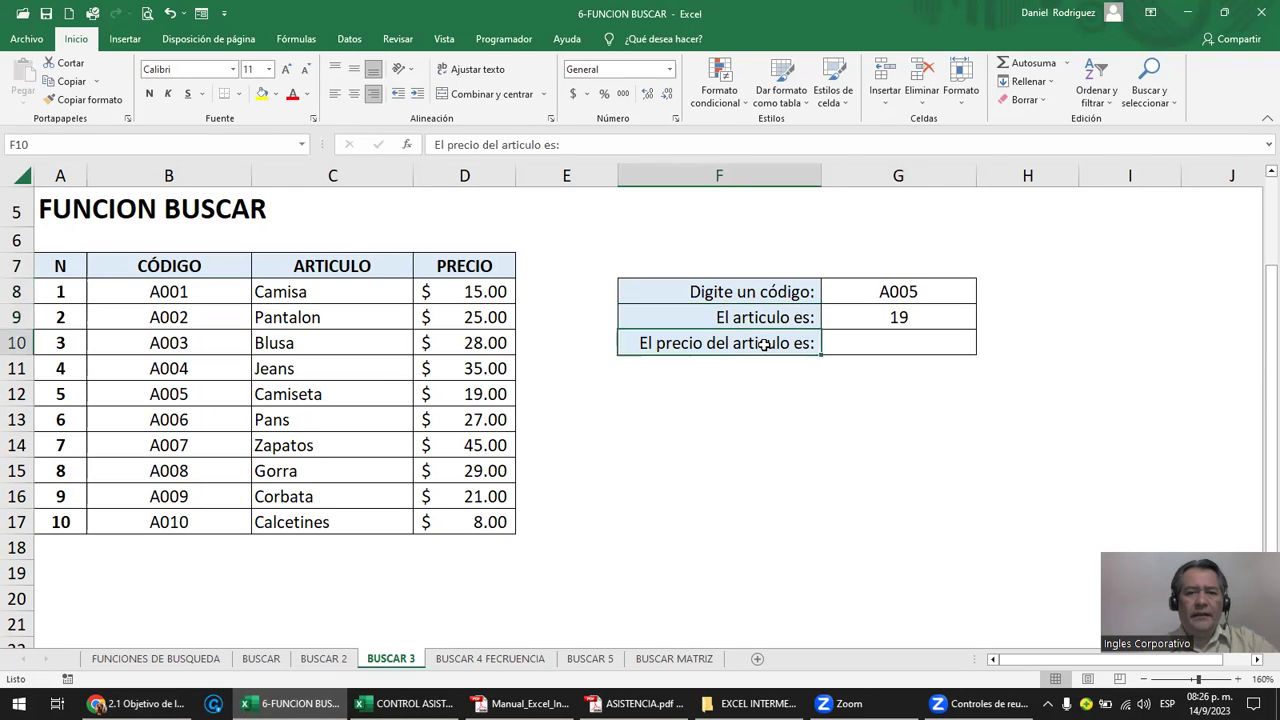
pyautogui.click(877, 296)
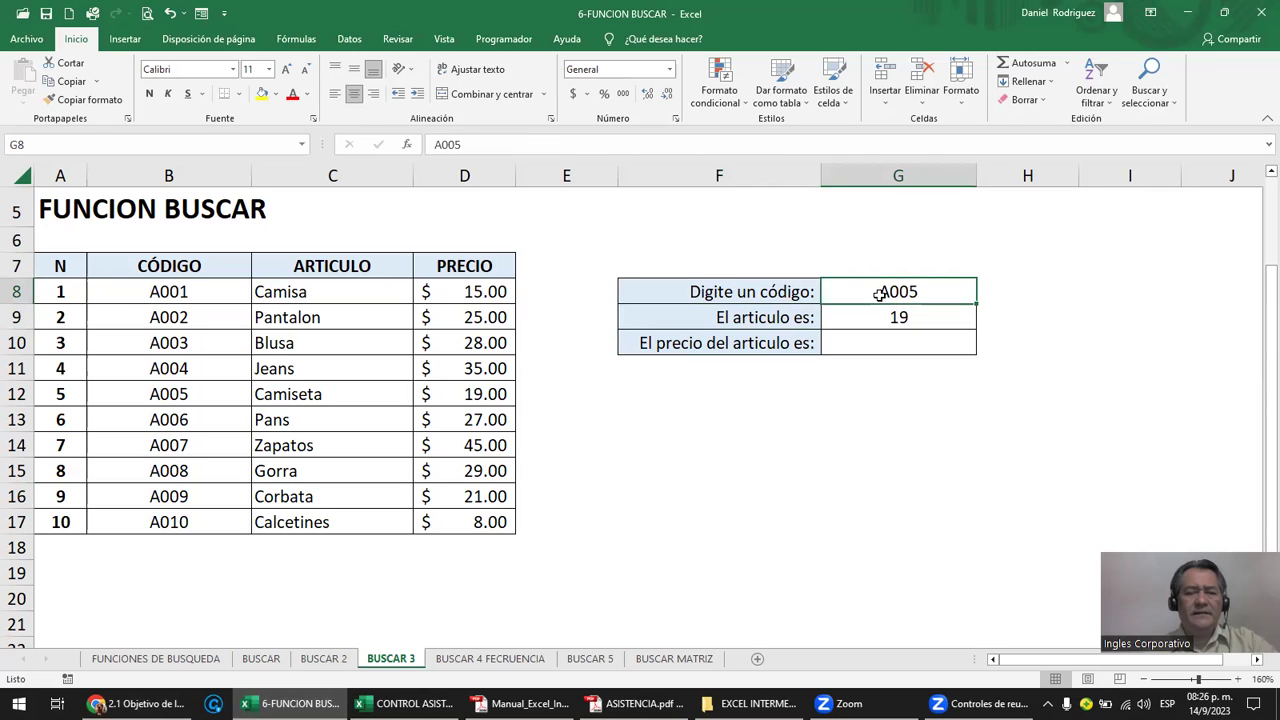
pyautogui.click(874, 317)
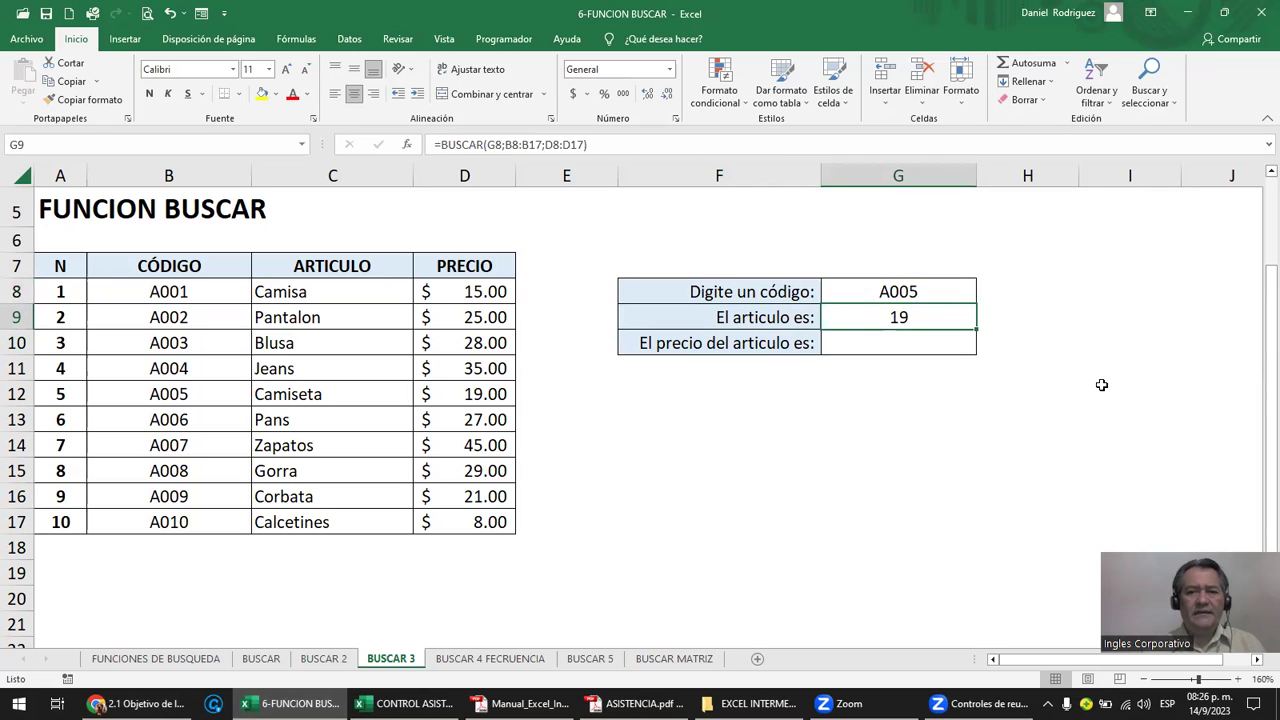
# Enter =BUSCAR(G8;B8:B17;C8:C17) in G9 so it returns Camiseta for code A005.
pyautogui.press('Delete')
pyautogui.write('=')
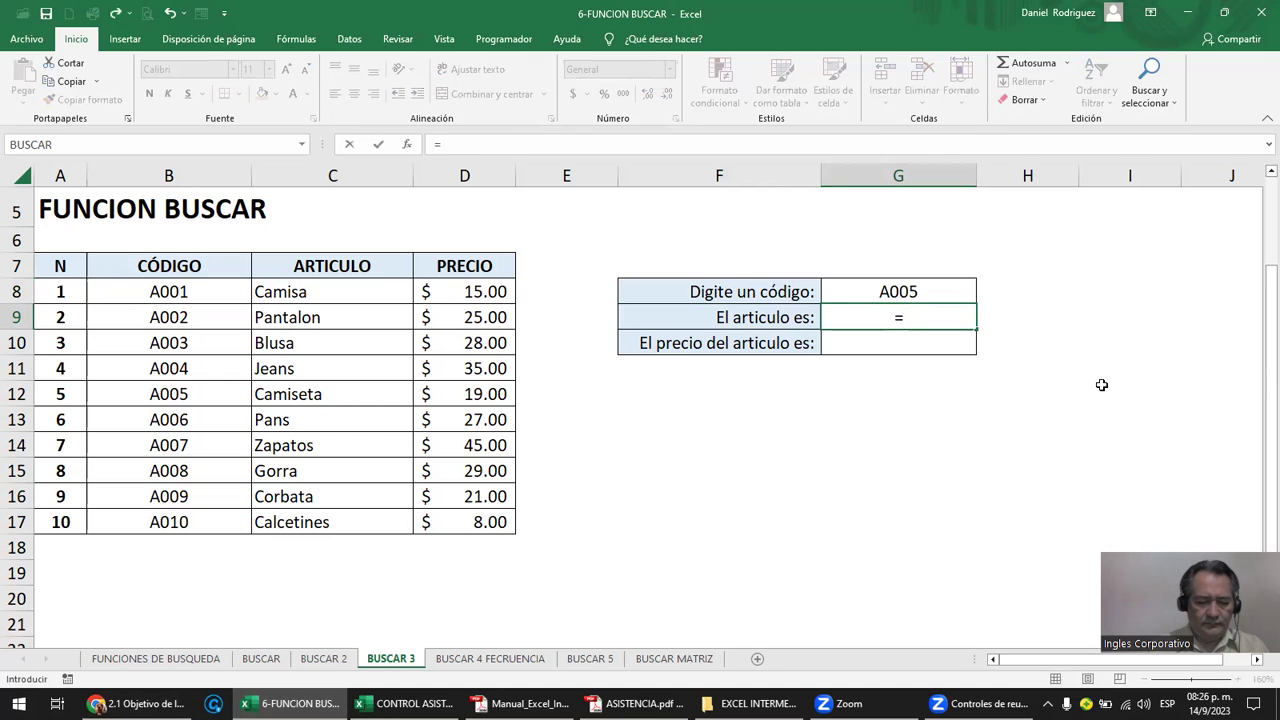
pyautogui.write('BUSCAR(')
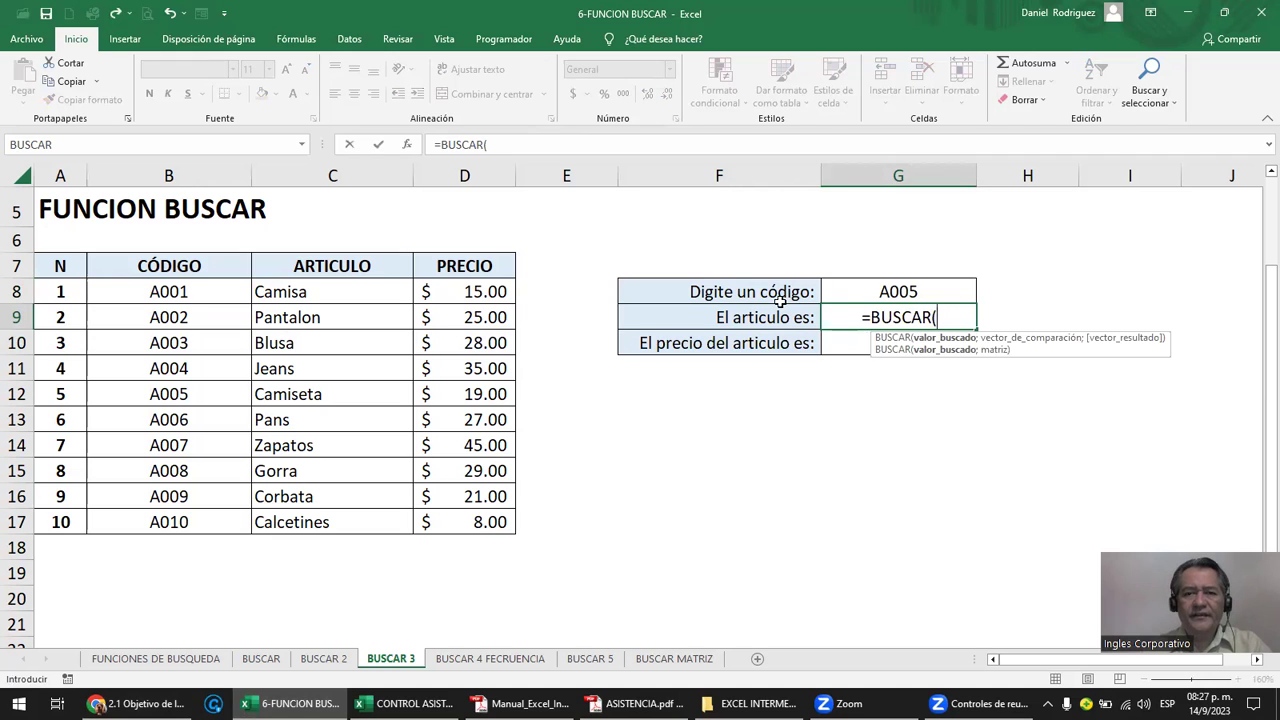
pyautogui.click(875, 290)
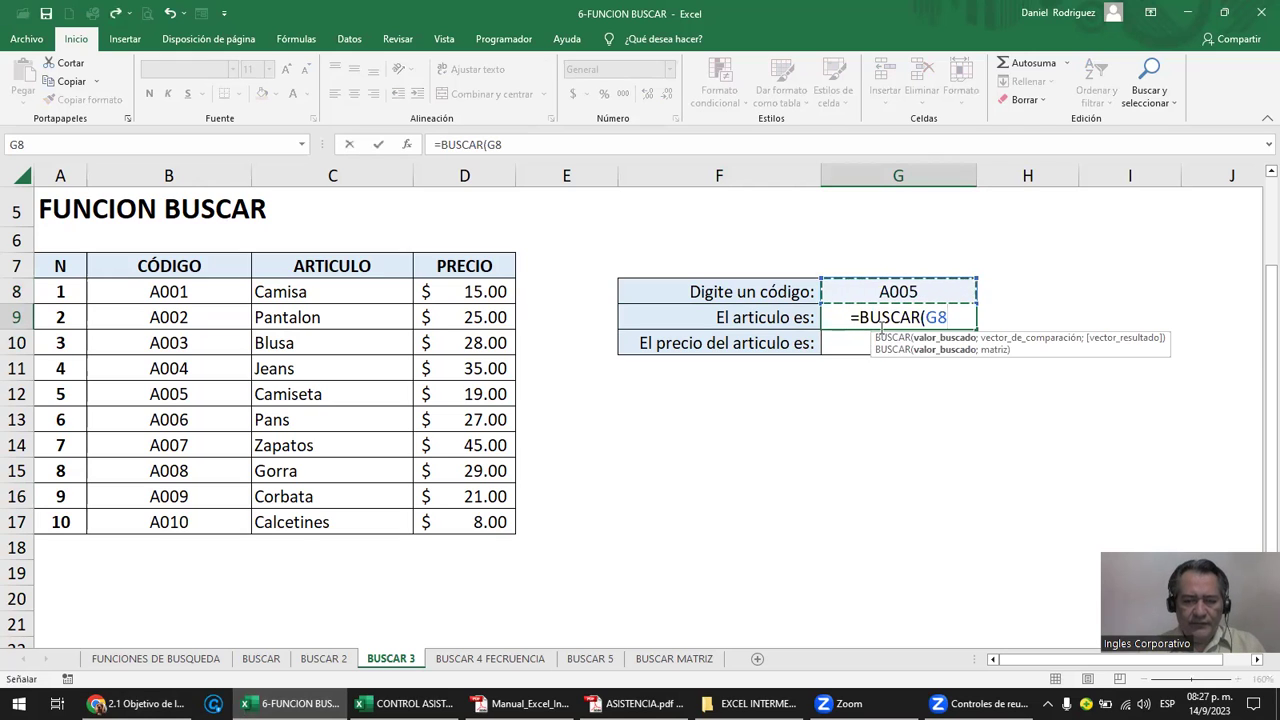
pyautogui.write(';')
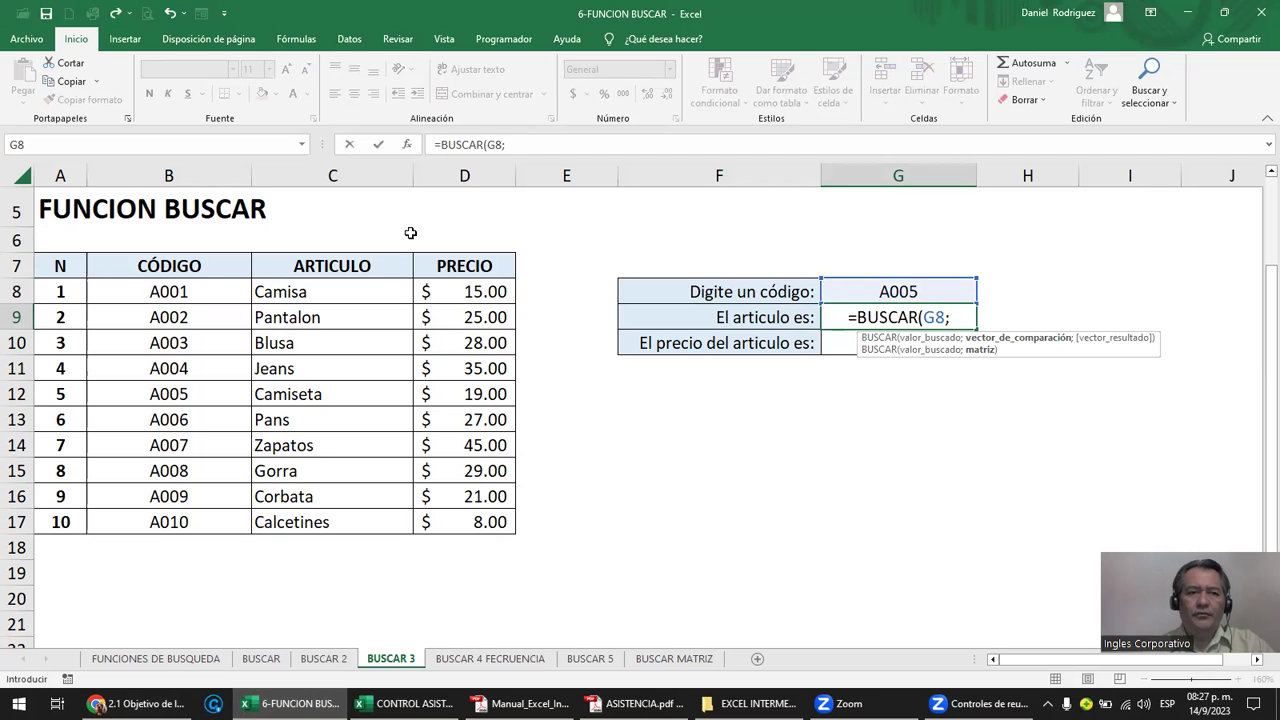
pyautogui.moveTo(190, 291); pyautogui.dragTo(202, 517)
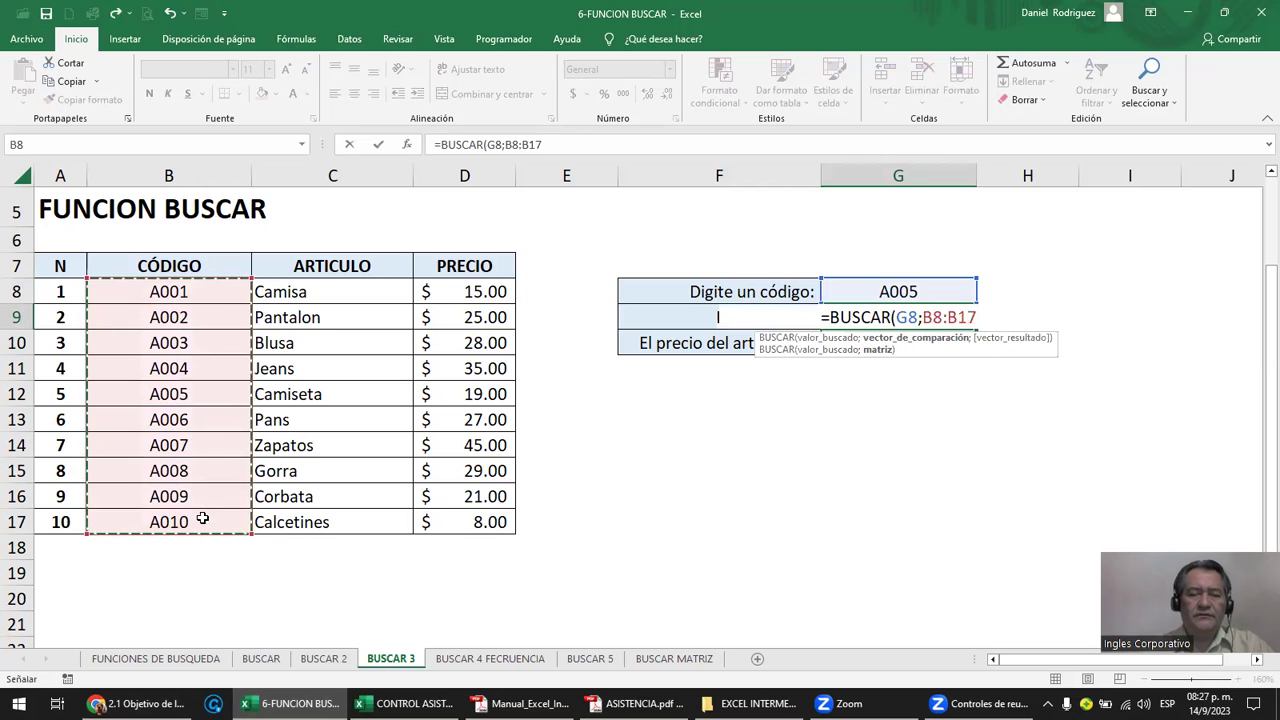
pyautogui.write(';')
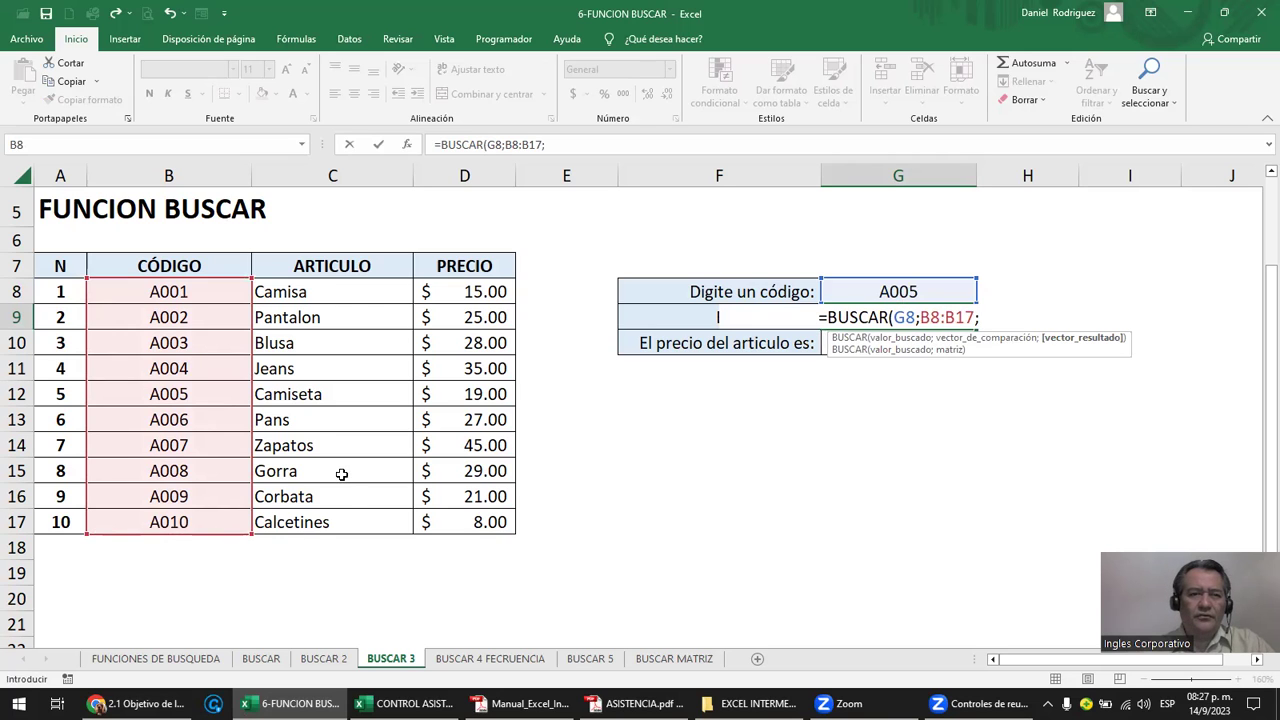
pyautogui.moveTo(297, 291); pyautogui.dragTo(311, 520)
pyautogui.write(')')
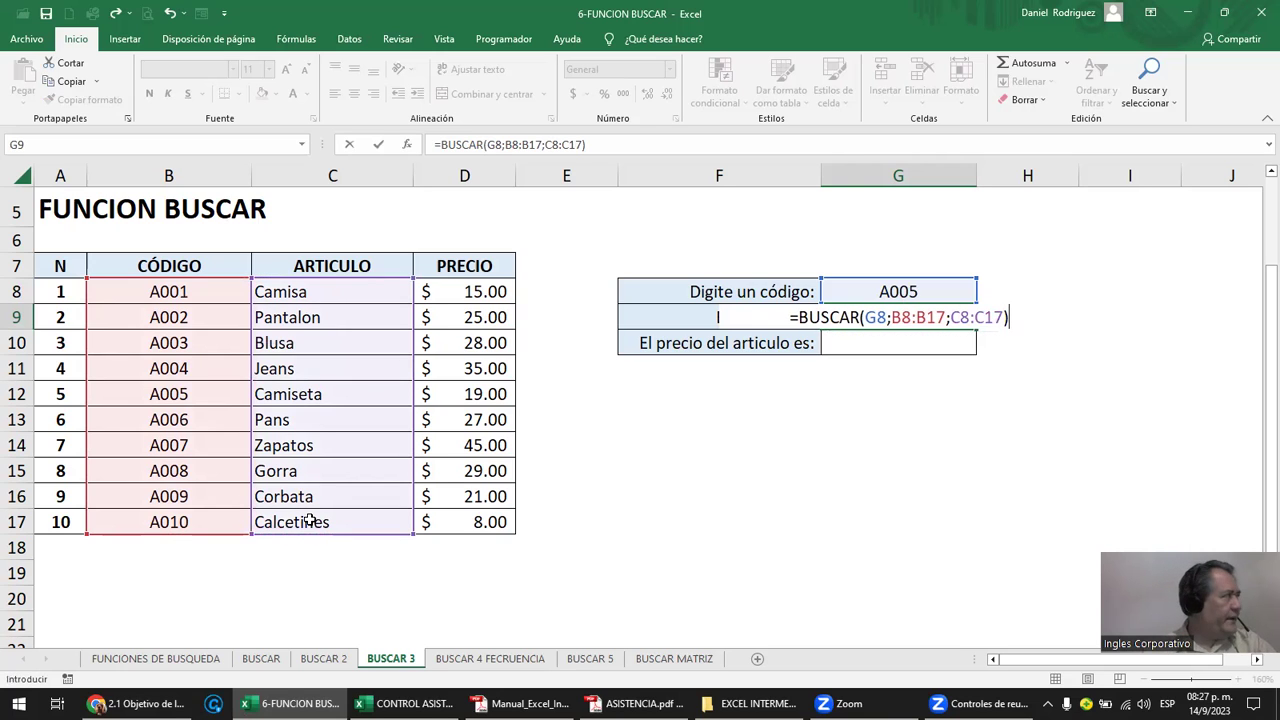
pyautogui.press('Return')
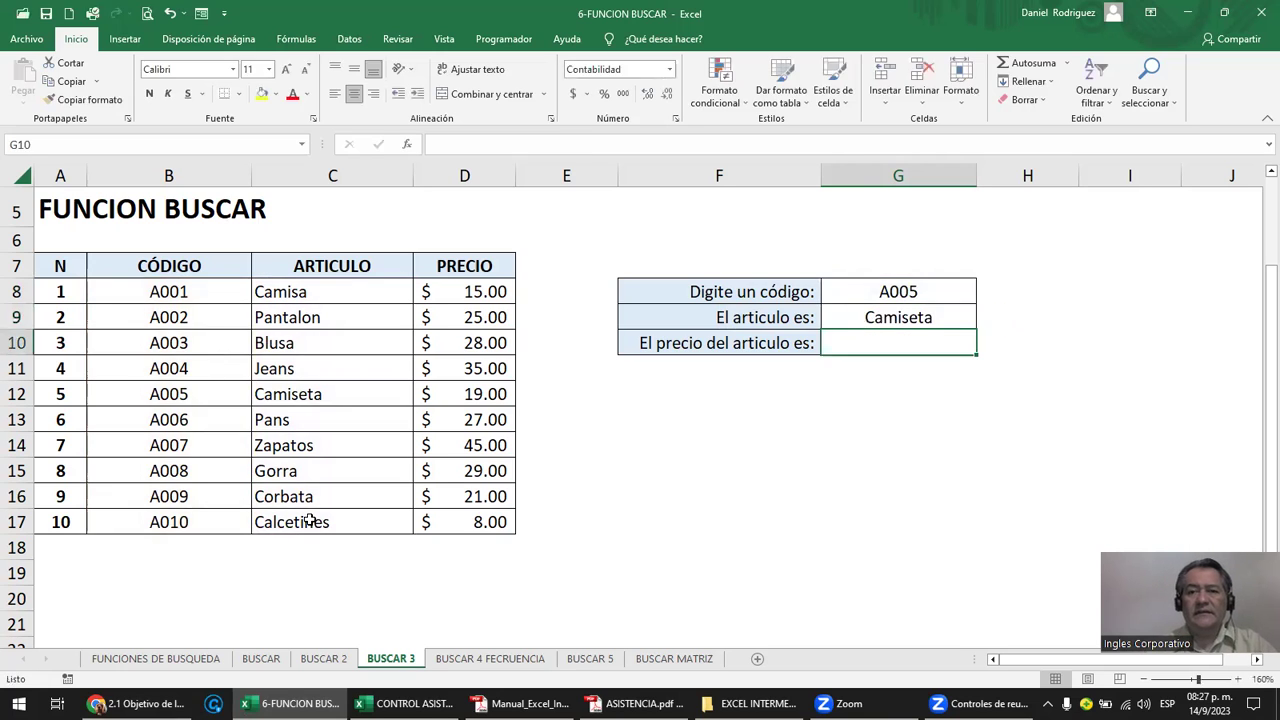
# Change the article for code A001 in C8 from Camisa to KAMIZA.
pyautogui.click(913, 318)
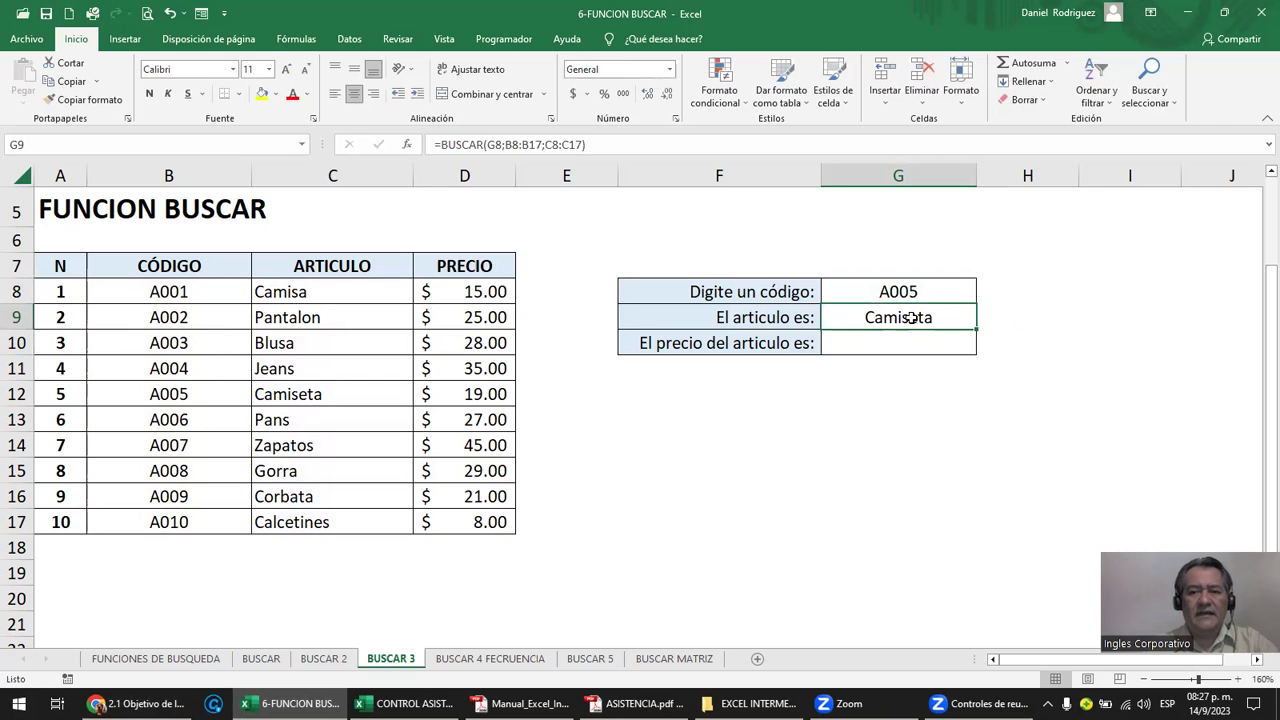
pyautogui.click(325, 293)
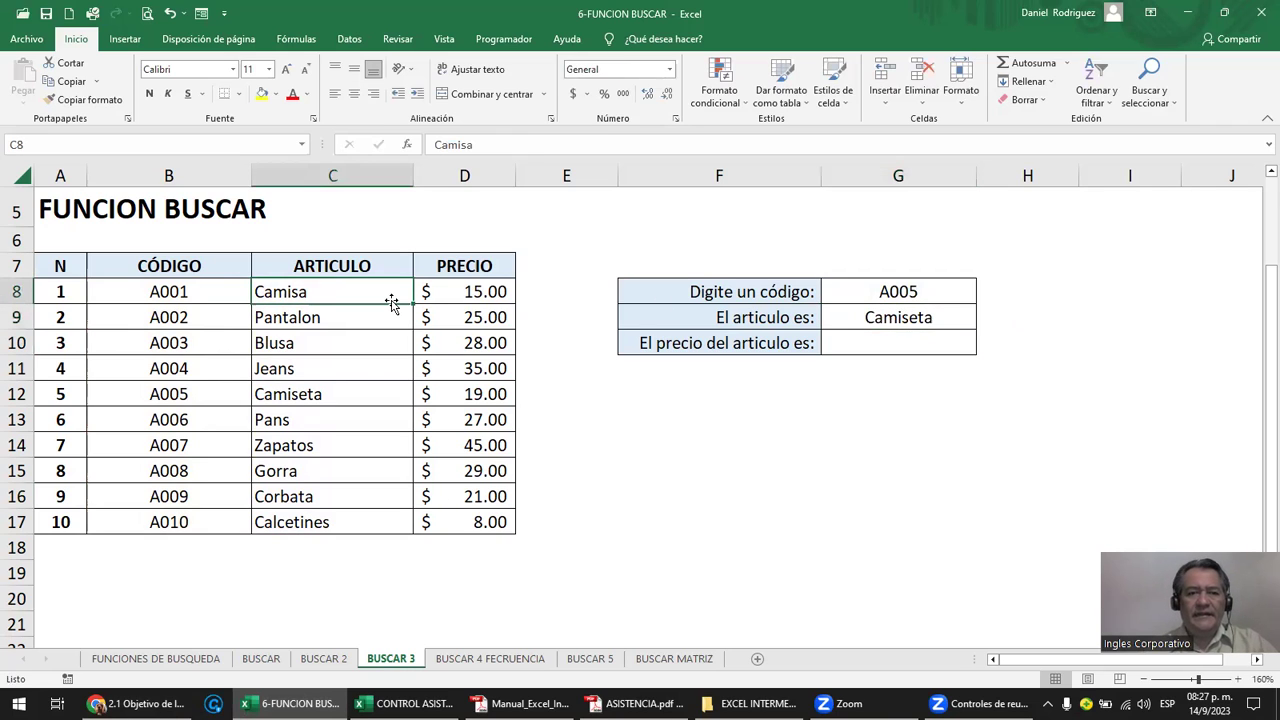
pyautogui.press('BackSpace')
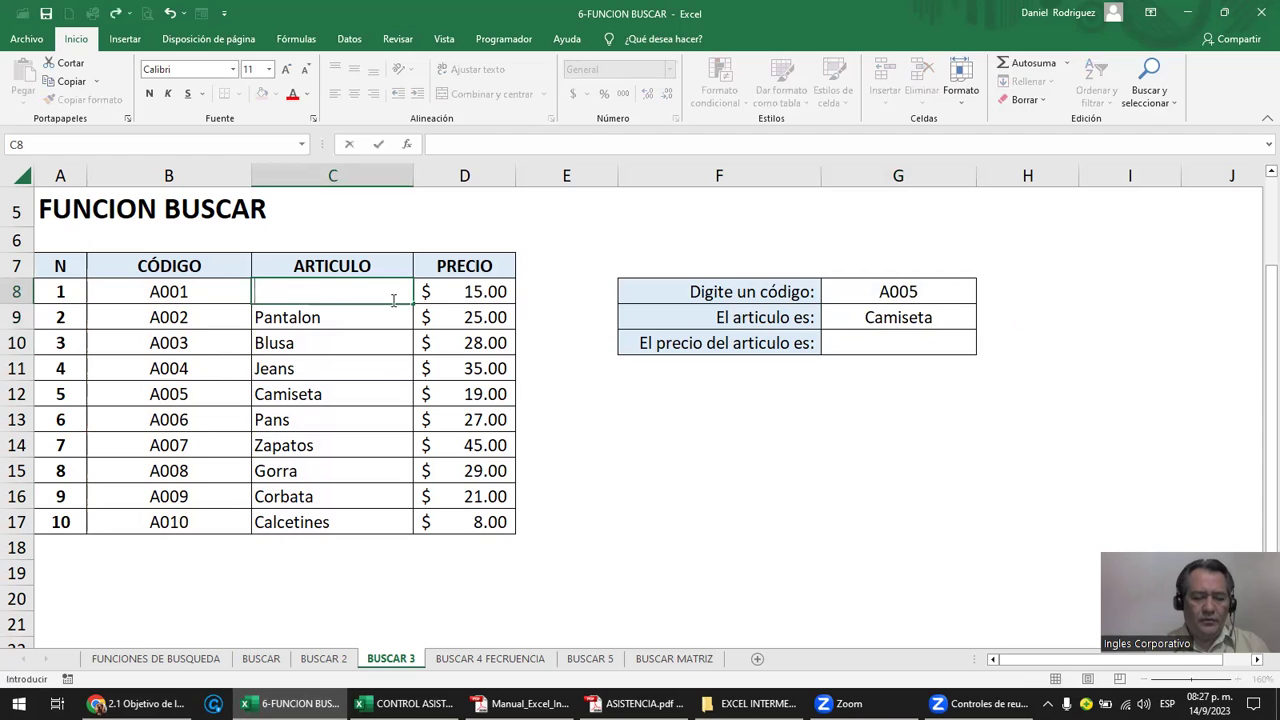
pyautogui.write('KAMI')
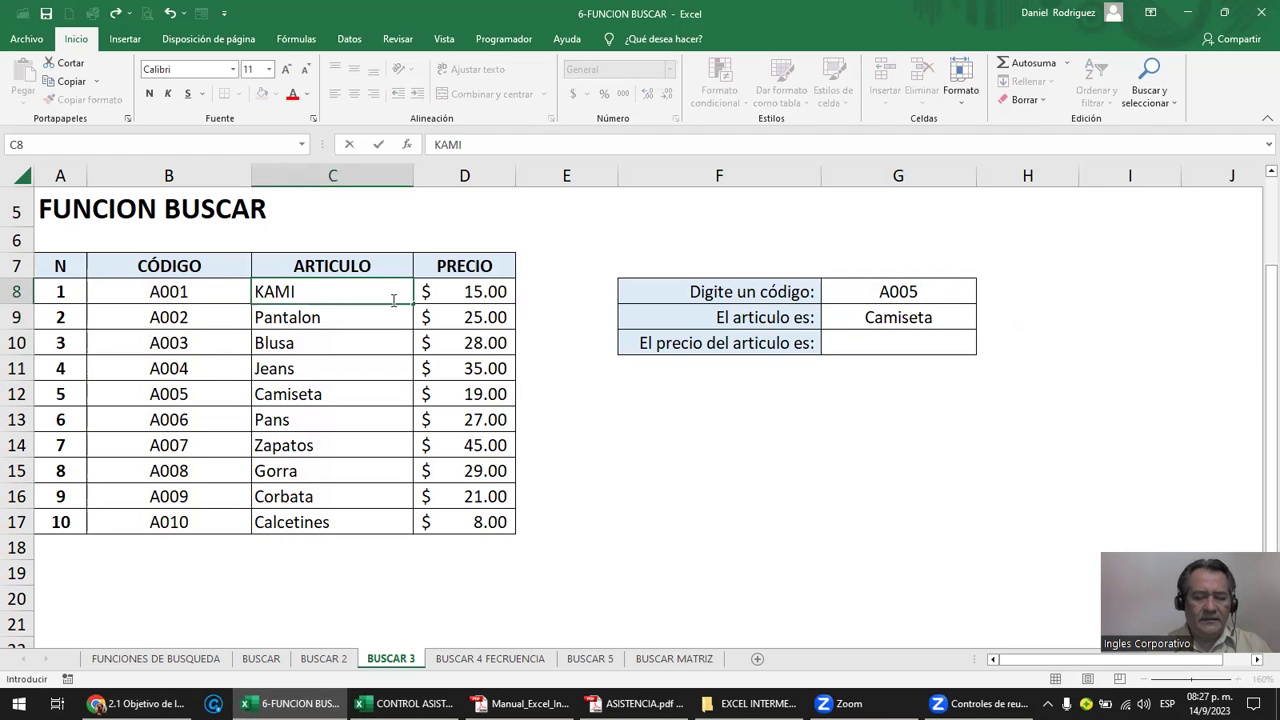
pyautogui.write('ZA')
pyautogui.press('Return')
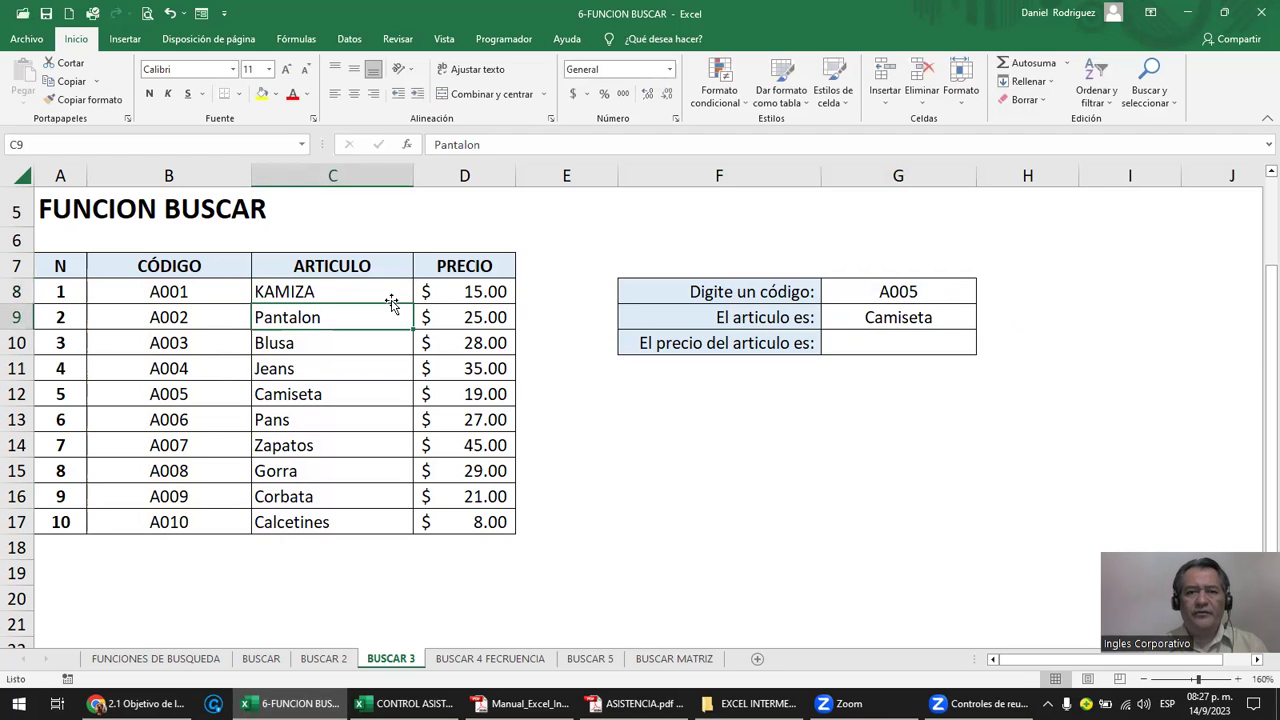
# Review the G9 lookup formula, leaving it unchanged with Camiseta still shown for A005.
pyautogui.click(893, 292)
pyautogui.click(905, 316)
pyautogui.click(923, 293)
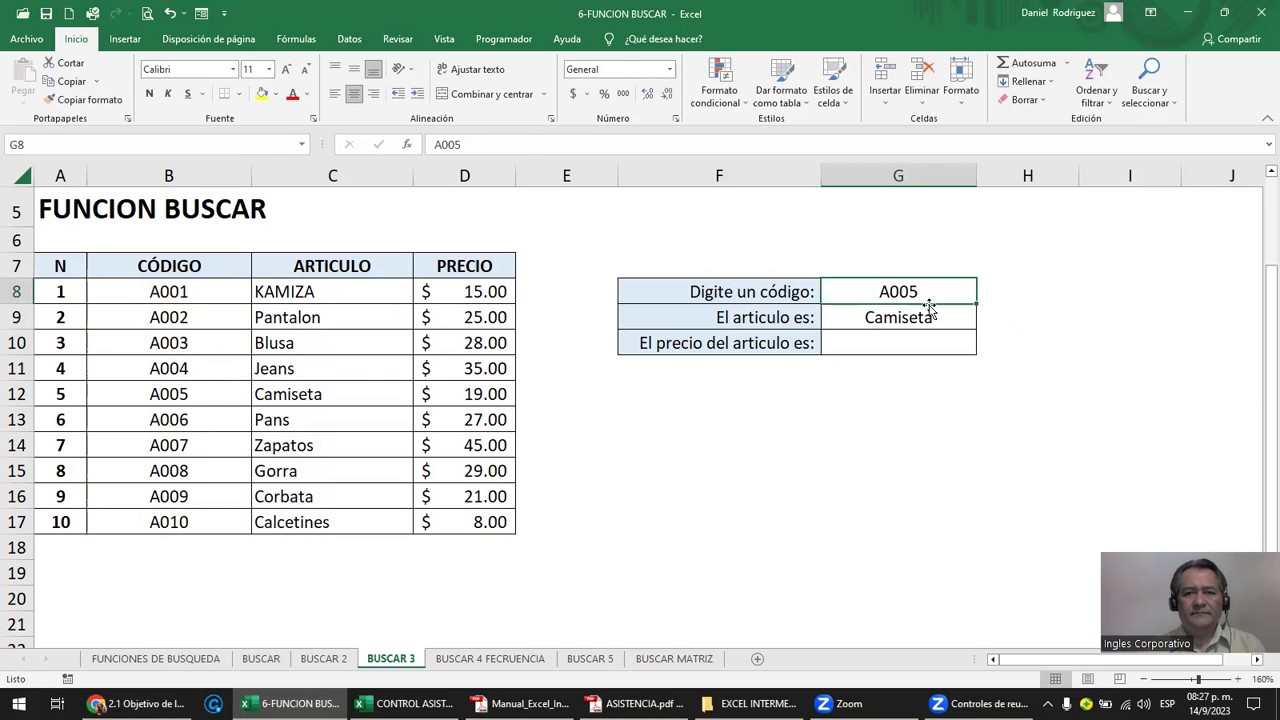
pyautogui.doubleClick(925, 317)
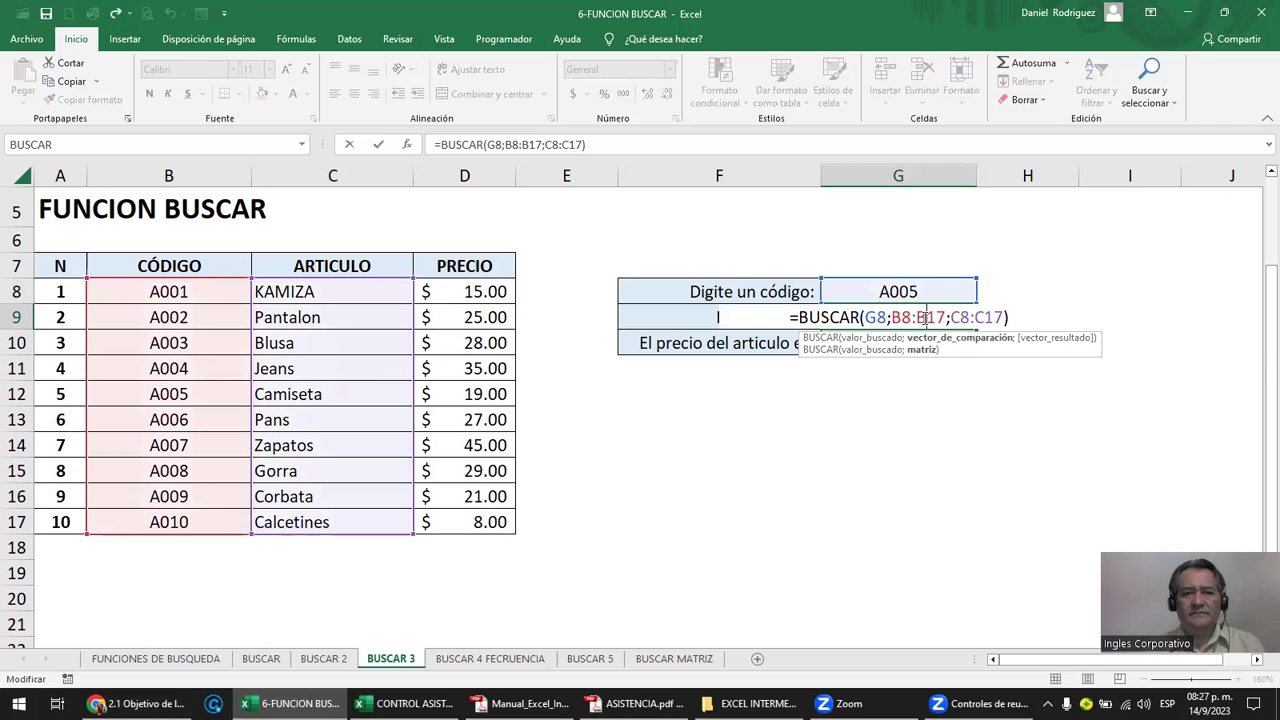
pyautogui.click(228, 288)
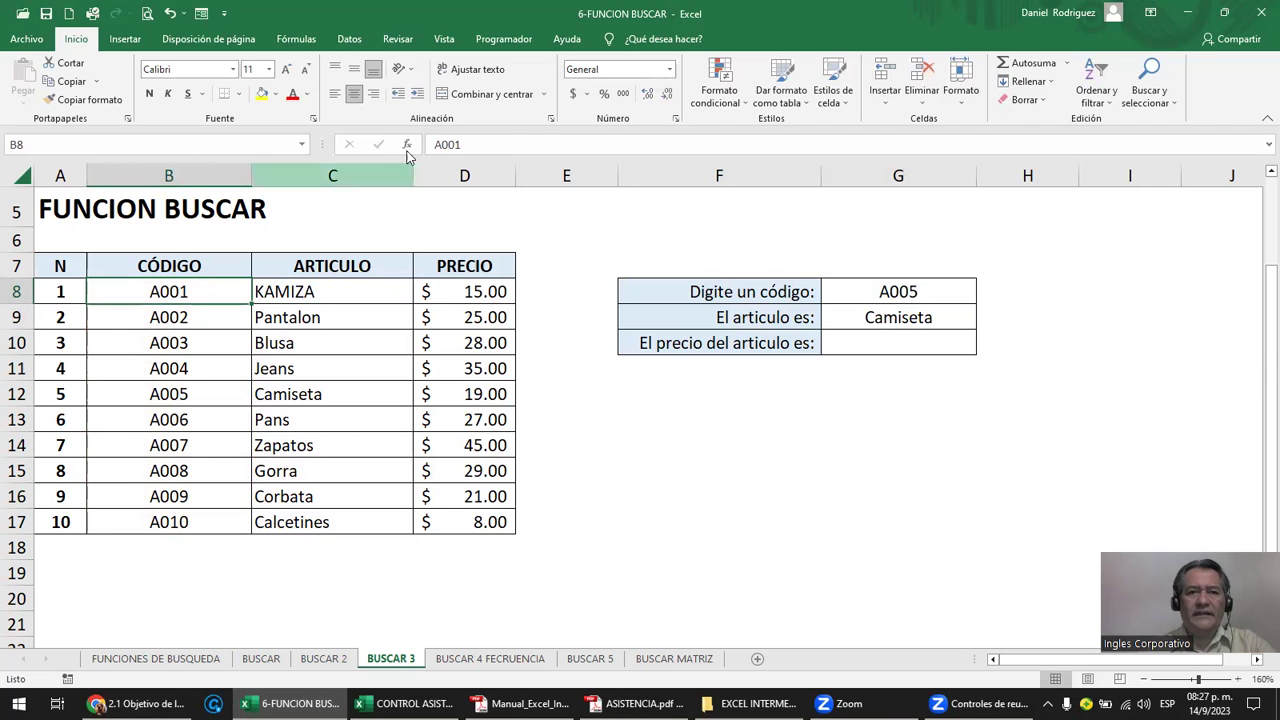
# Check code A005 and Camiseta in the table against the G9 lookup formula's ranges.
pyautogui.click(442, 40)
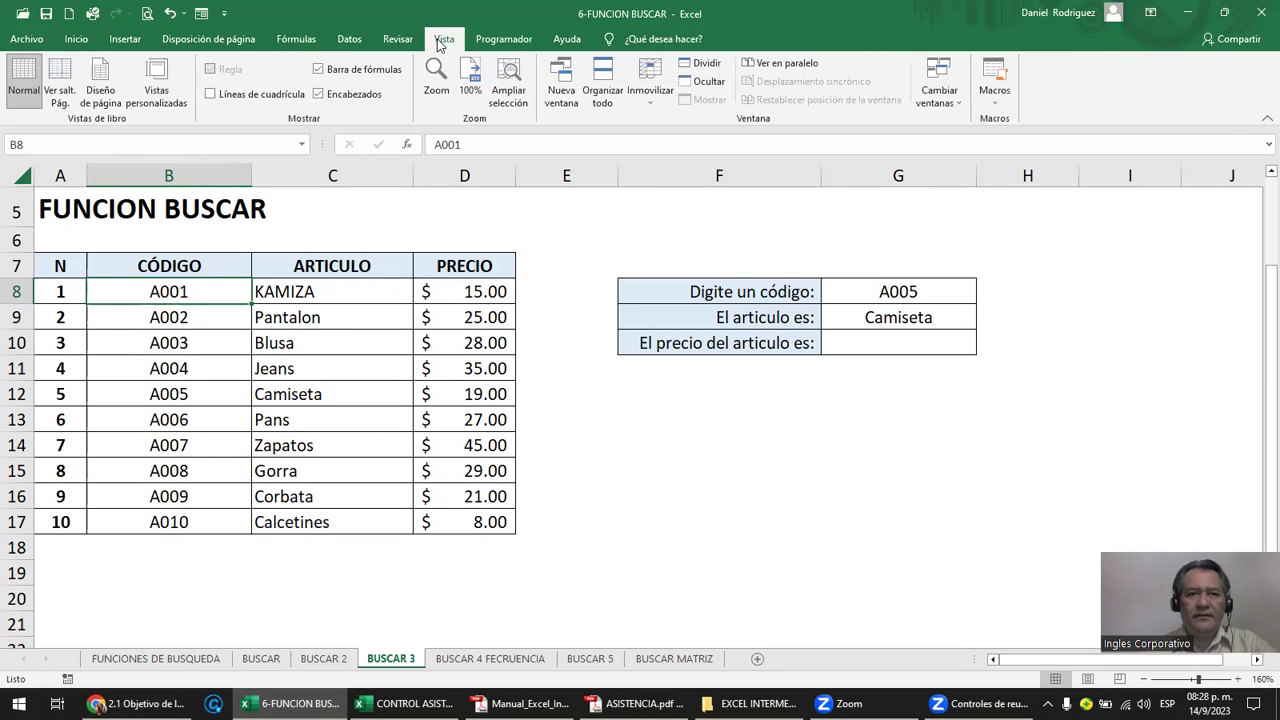
pyautogui.click(349, 40)
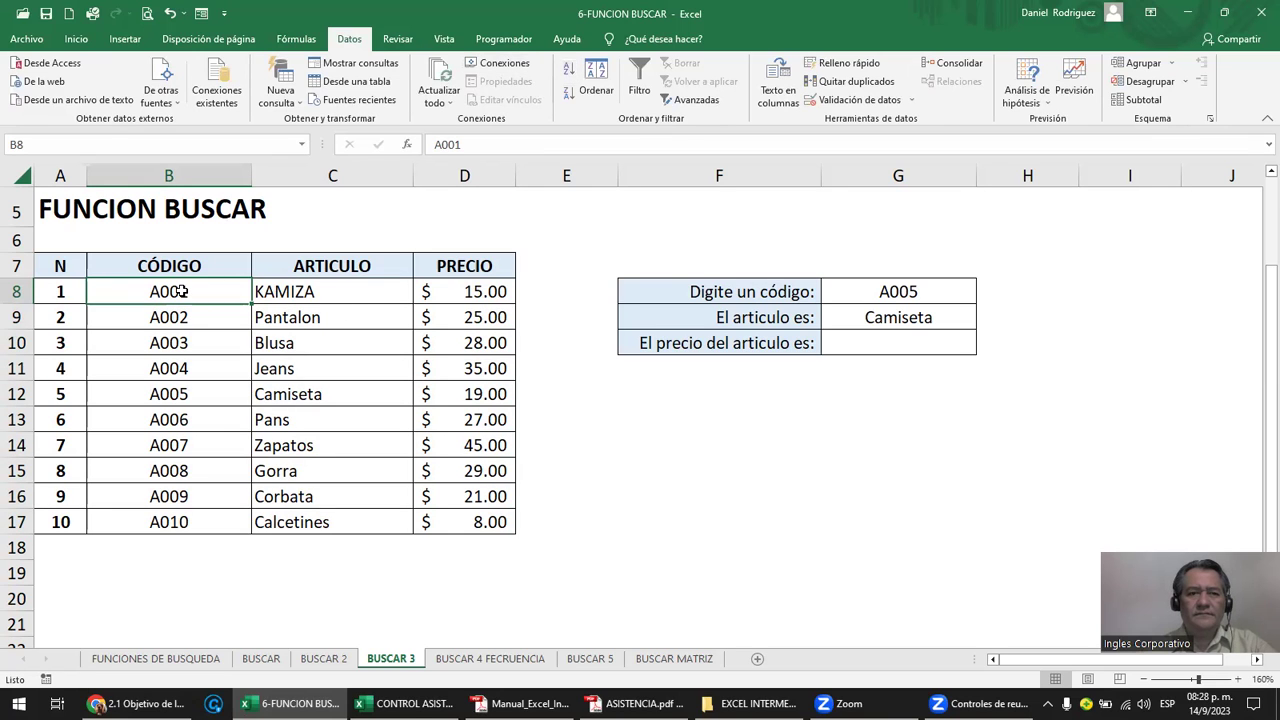
pyautogui.click(194, 396)
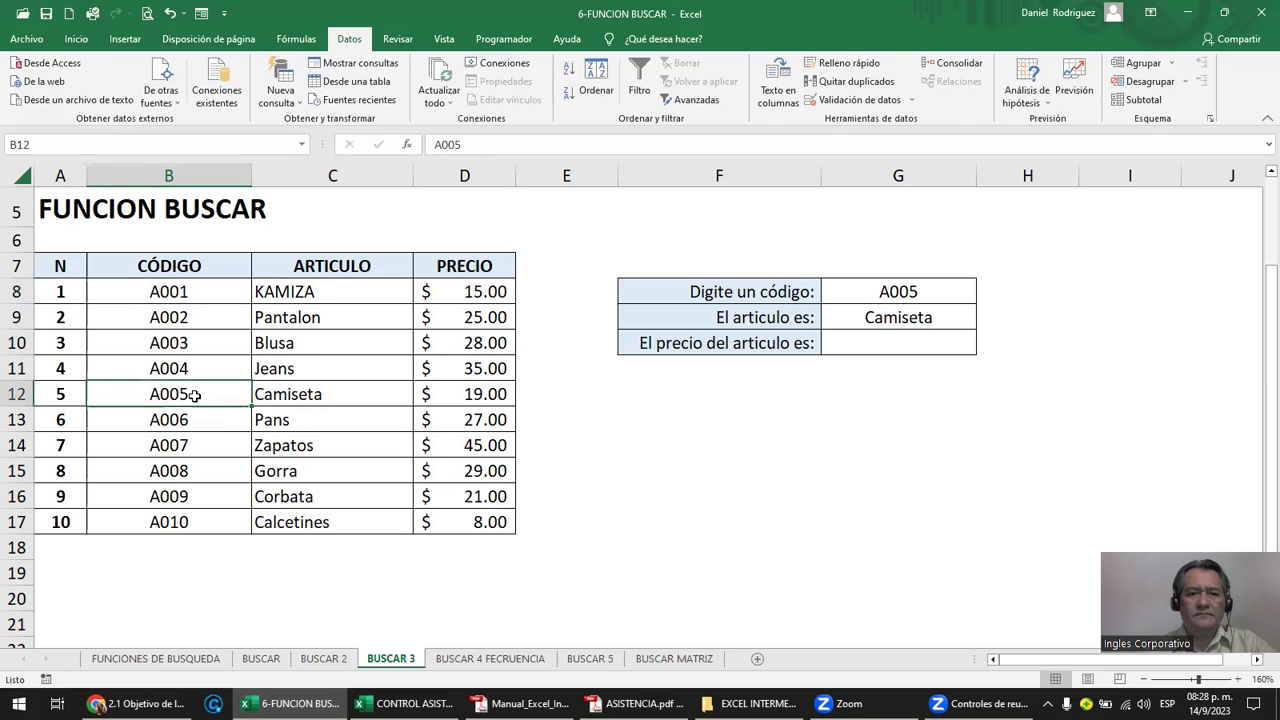
pyautogui.click(328, 397)
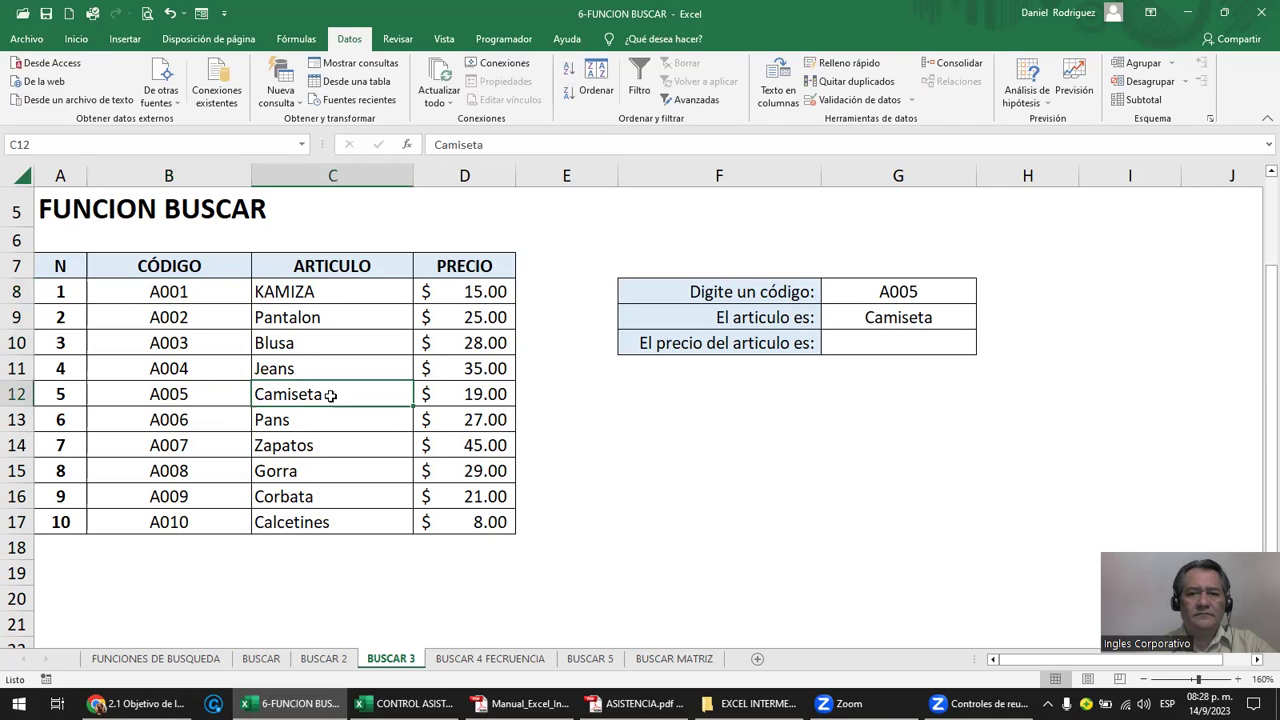
pyautogui.click(900, 292)
pyautogui.doubleClick(897, 318)
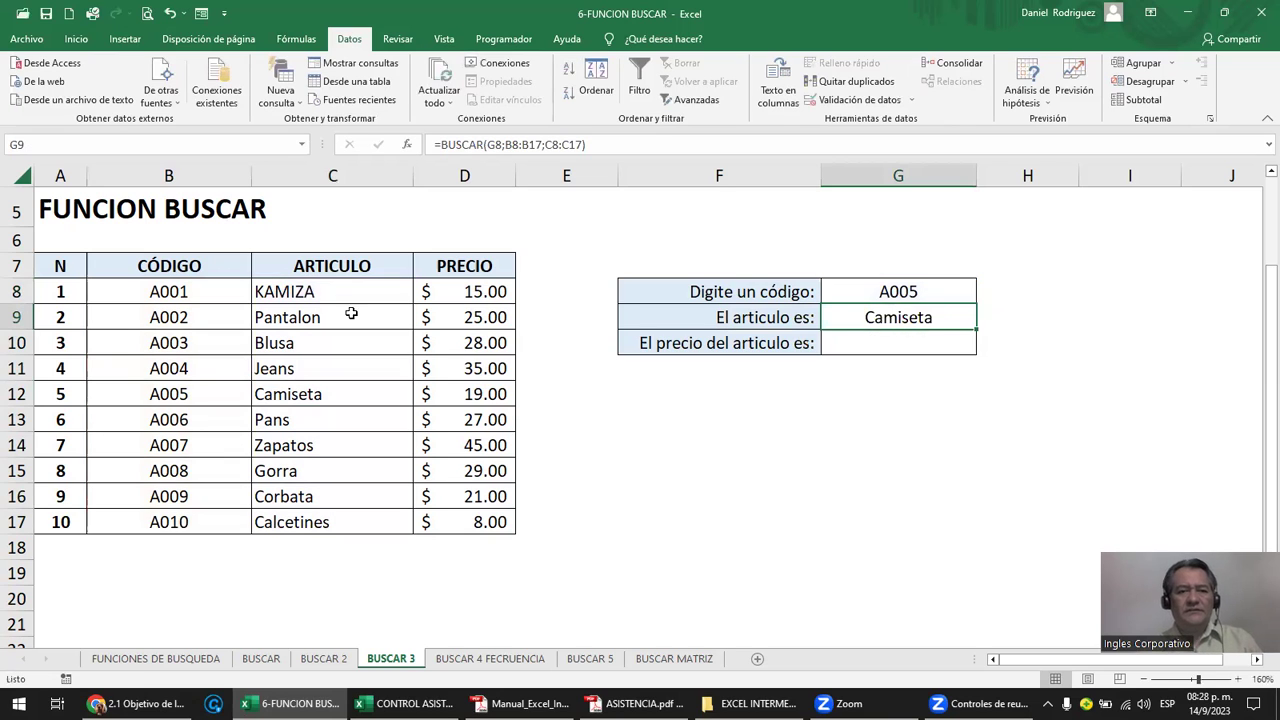
pyautogui.press('Escape')
# Undo the KAMIZA rename so C8 reads Camisa again for code A001.
pyautogui.click(323, 292)
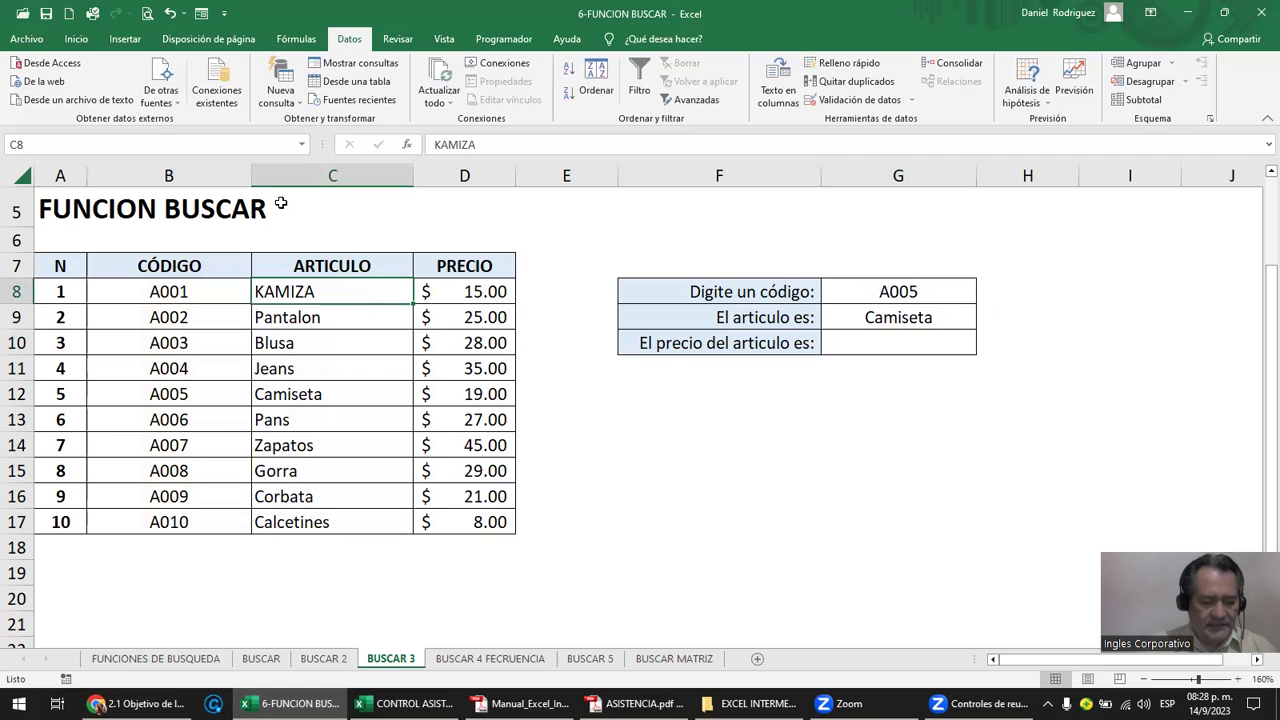
pyautogui.hotkey('ctrl', 'z')
pyautogui.hotkey('ctrl', 'z')
pyautogui.hotkey('ctrl', 'z')
pyautogui.click(318, 391)
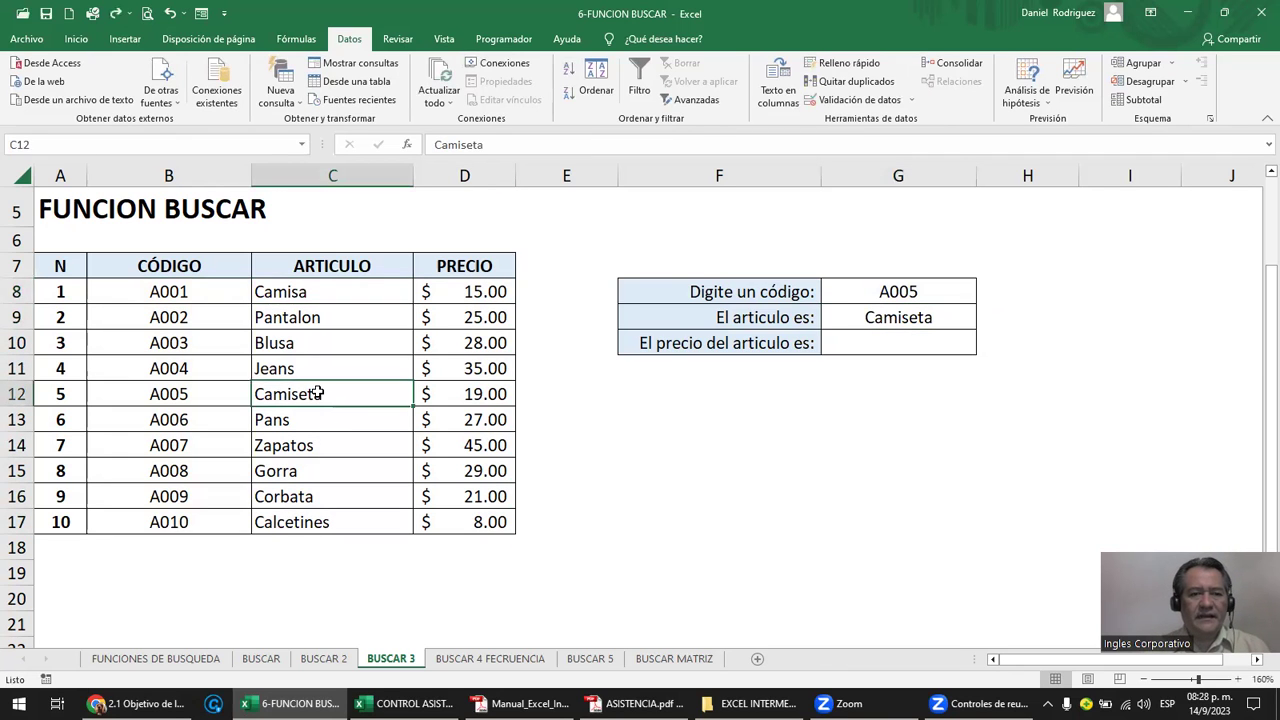
pyautogui.click(338, 292)
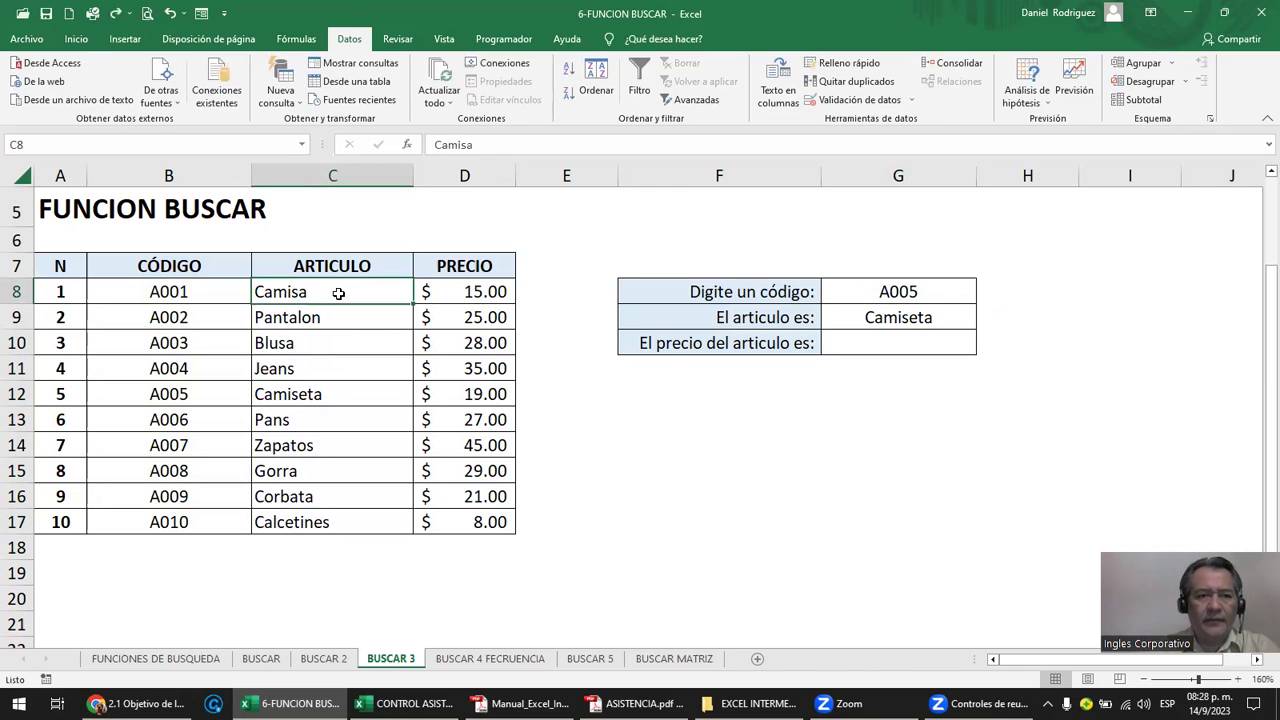
pyautogui.click(189, 292)
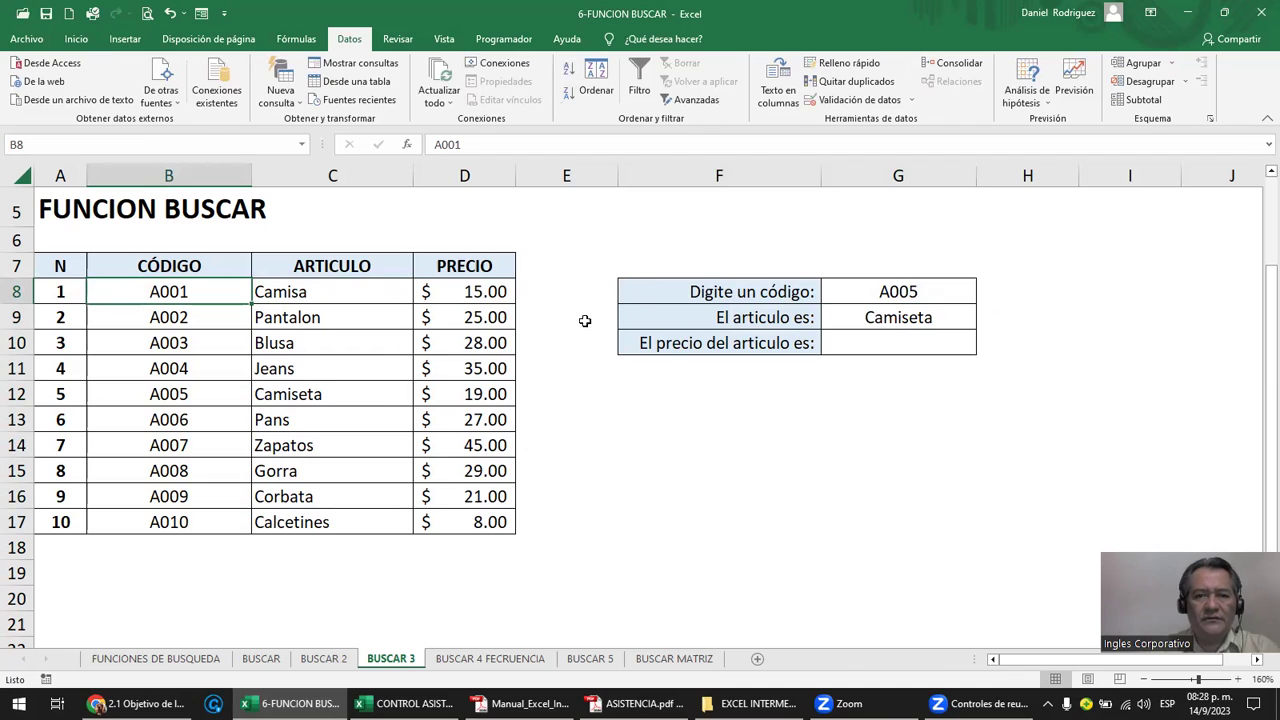
# Start editing the lookup code in G8, deleting its last digit.
pyautogui.click(910, 293)
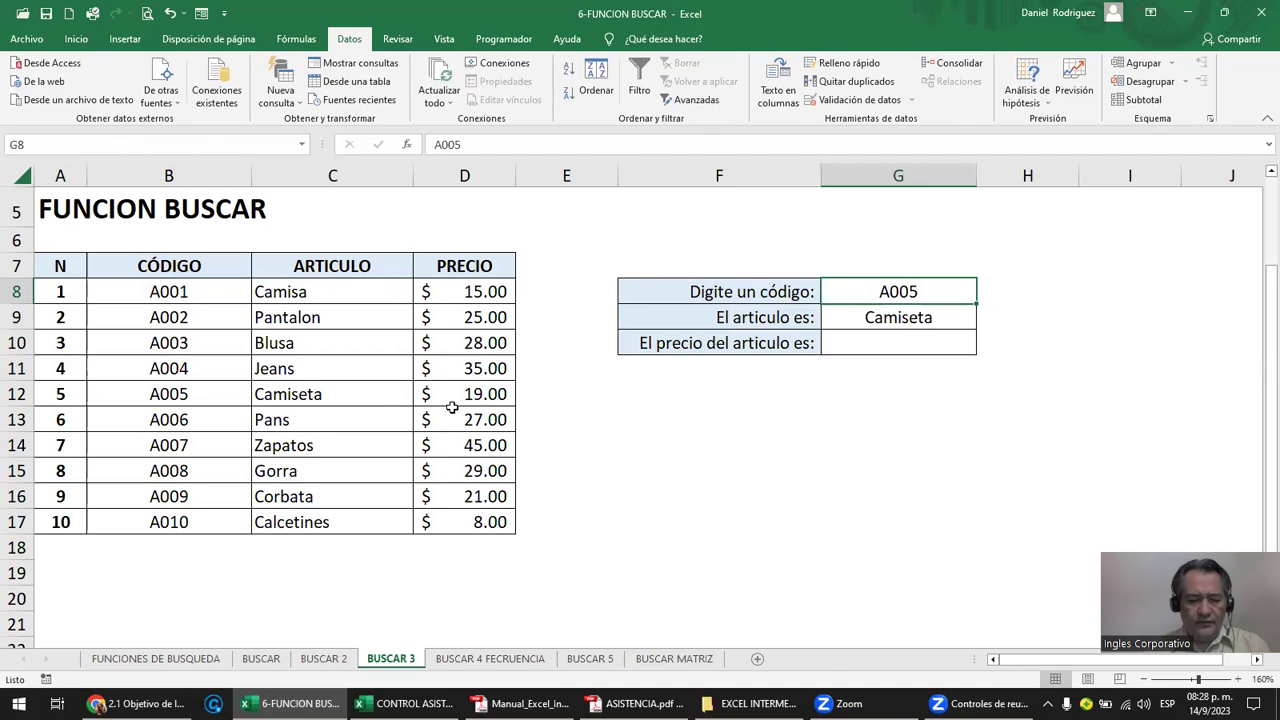
pyautogui.press('F2')
pyautogui.press('BackSpace')
# Look up codes A001, A005 and A007 in turn by changing G8's last digit.
pyautogui.write('1')
pyautogui.press('Return')
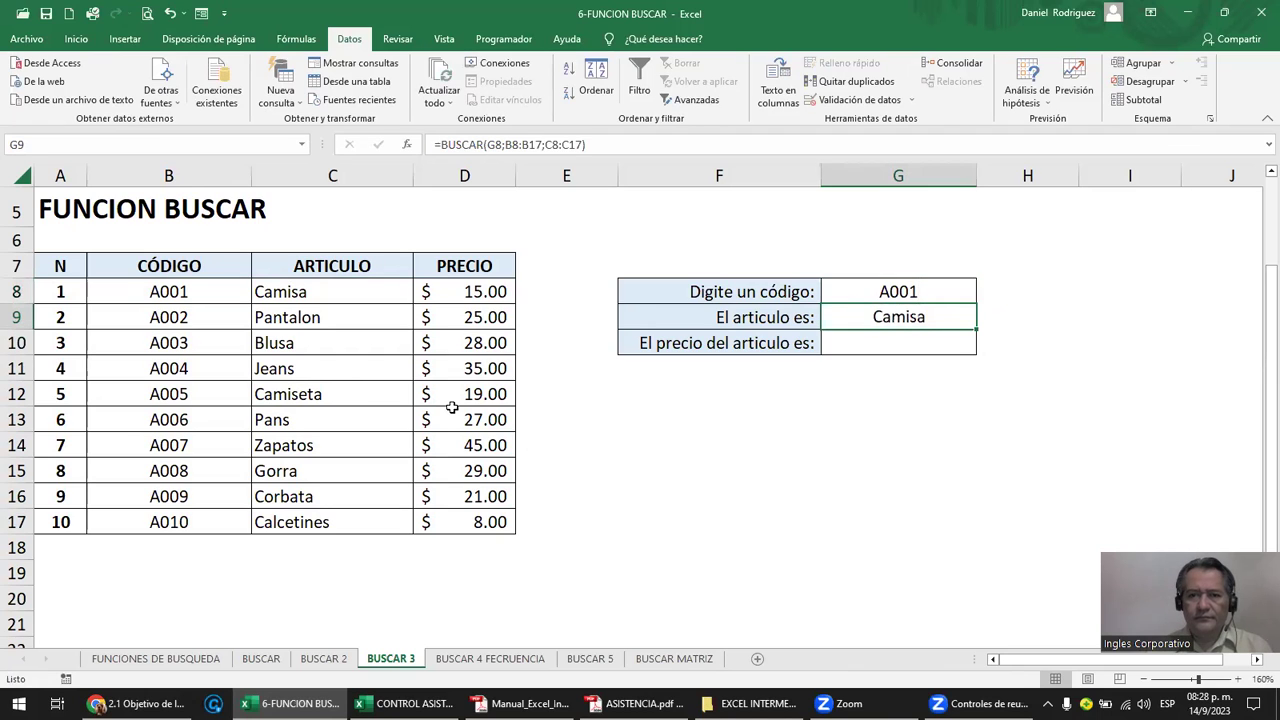
pyautogui.press('Up')
pyautogui.press('F2')
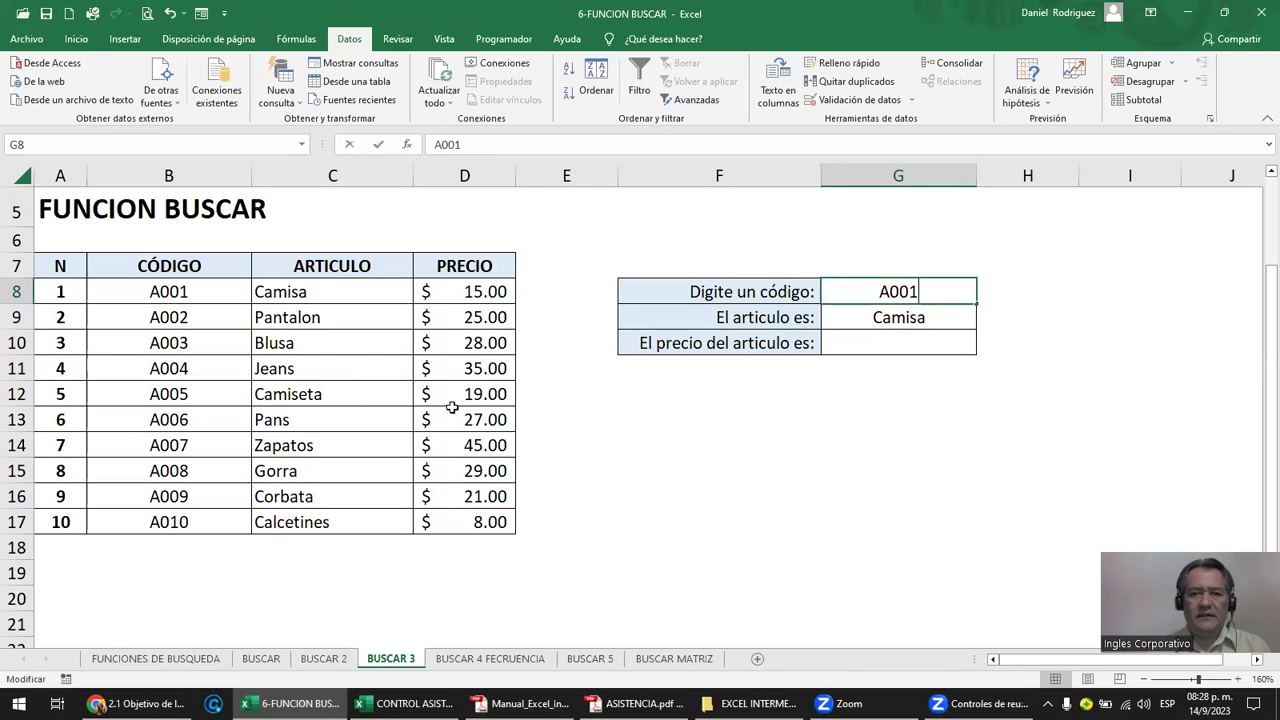
pyautogui.press('BackSpace')
pyautogui.write('5')
pyautogui.press('Return')
pyautogui.press('Up')
pyautogui.press('F2')
pyautogui.press('BackSpace')
pyautogui.write('7')
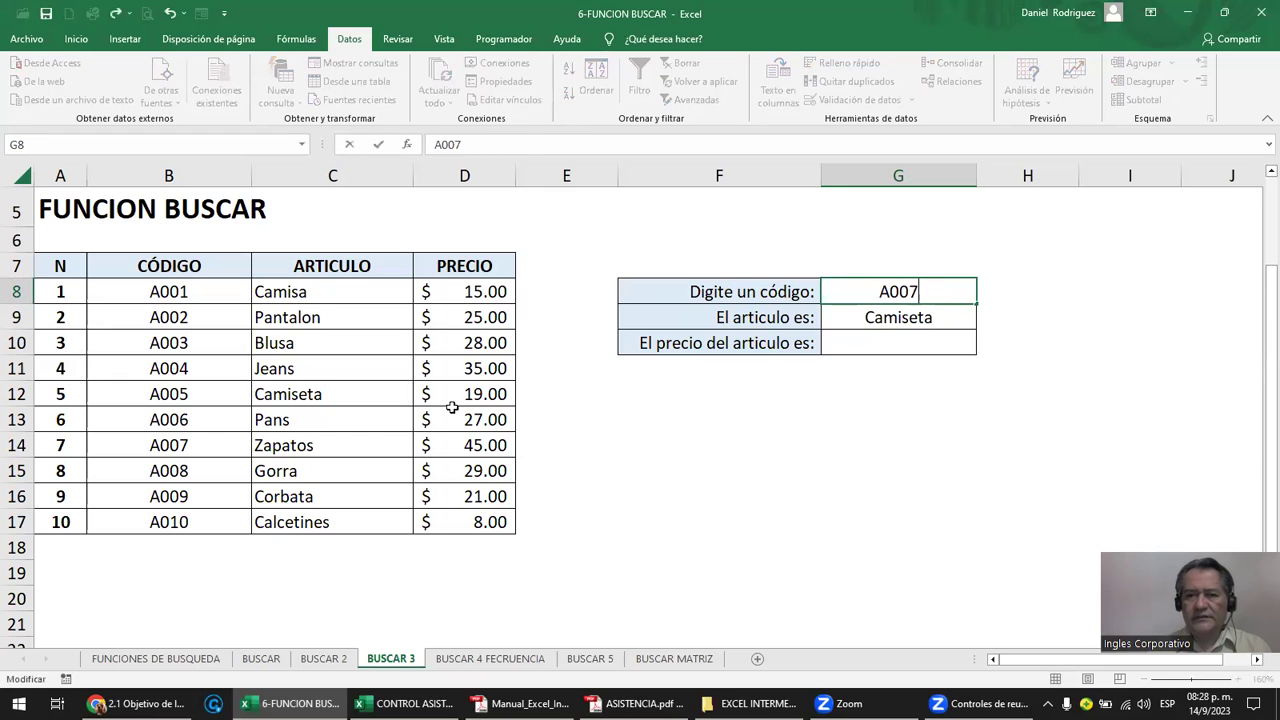
pyautogui.press('Return')
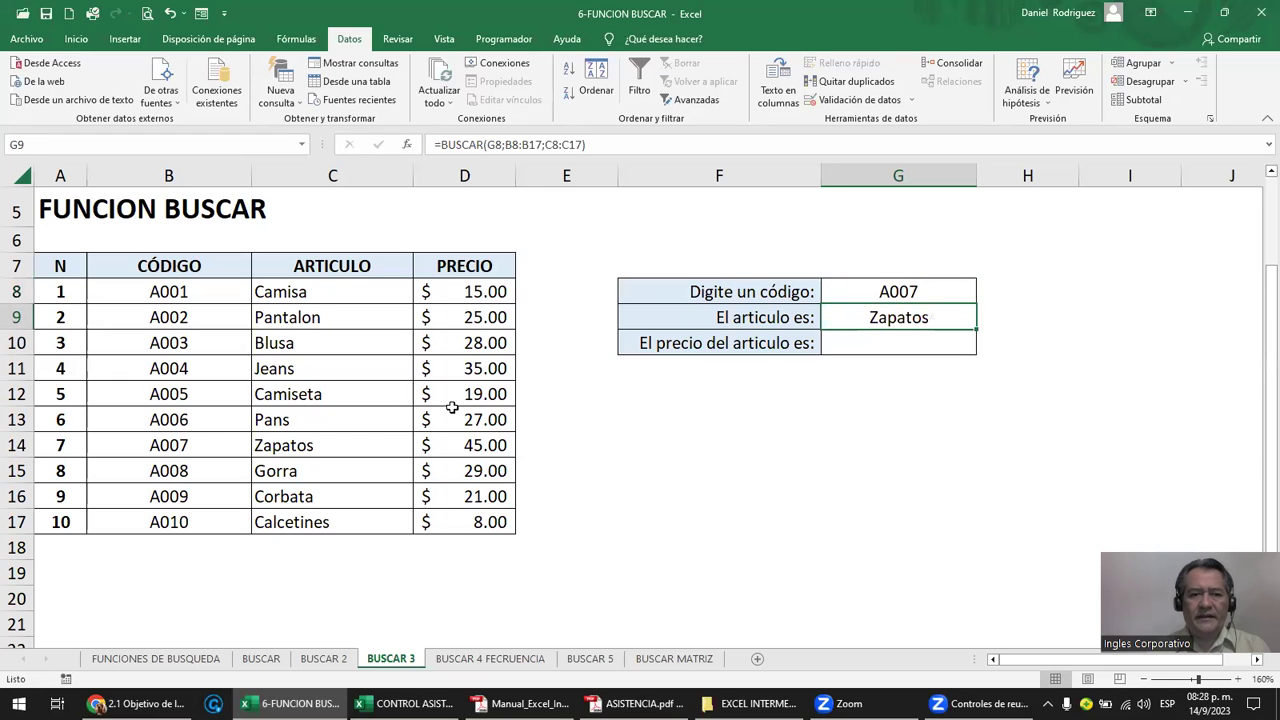
# Try code A008, then the nonexistent code A00100 in G8.
pyautogui.press('Up')
pyautogui.press('F2')
pyautogui.press('BackSpace')
pyautogui.write('8')
pyautogui.press('Return')
pyautogui.press('Up')
pyautogui.press('F2')
pyautogui.press('BackSpace')
pyautogui.write('100')
pyautogui.press('Return')
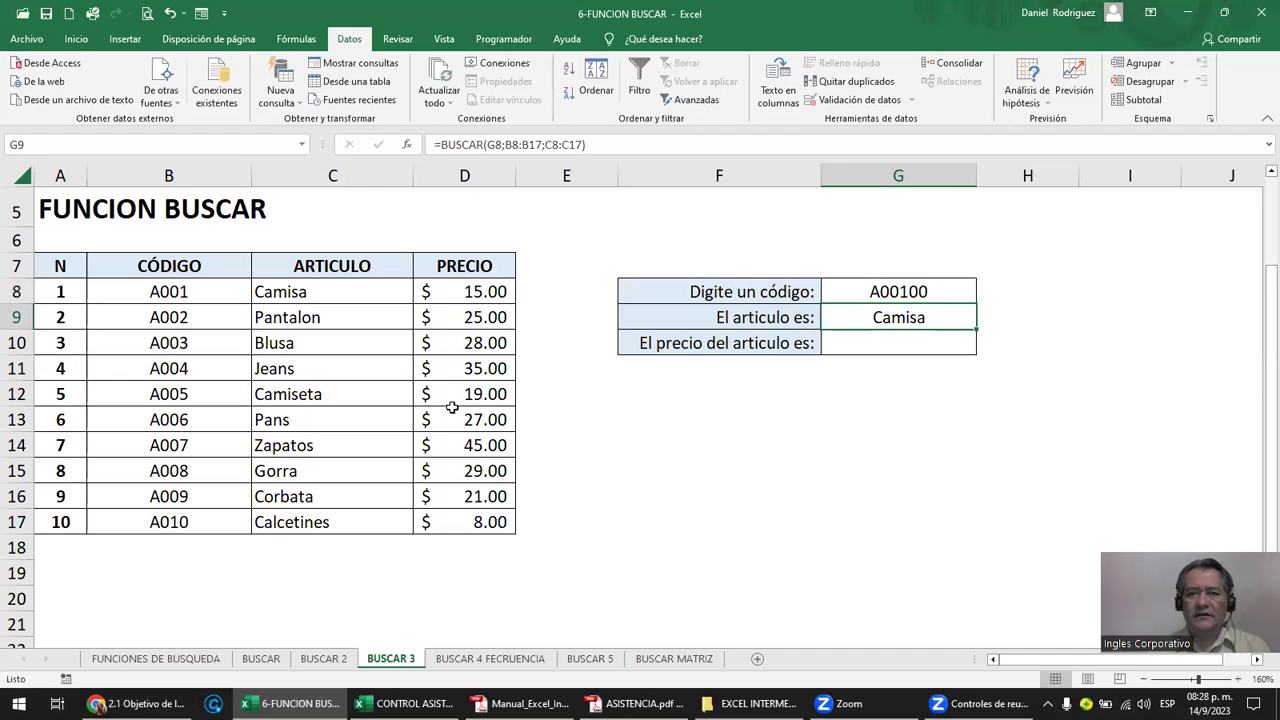
# Review the G9 formula, then cut the G8 code down to see the #N/D error.
pyautogui.press('Up')
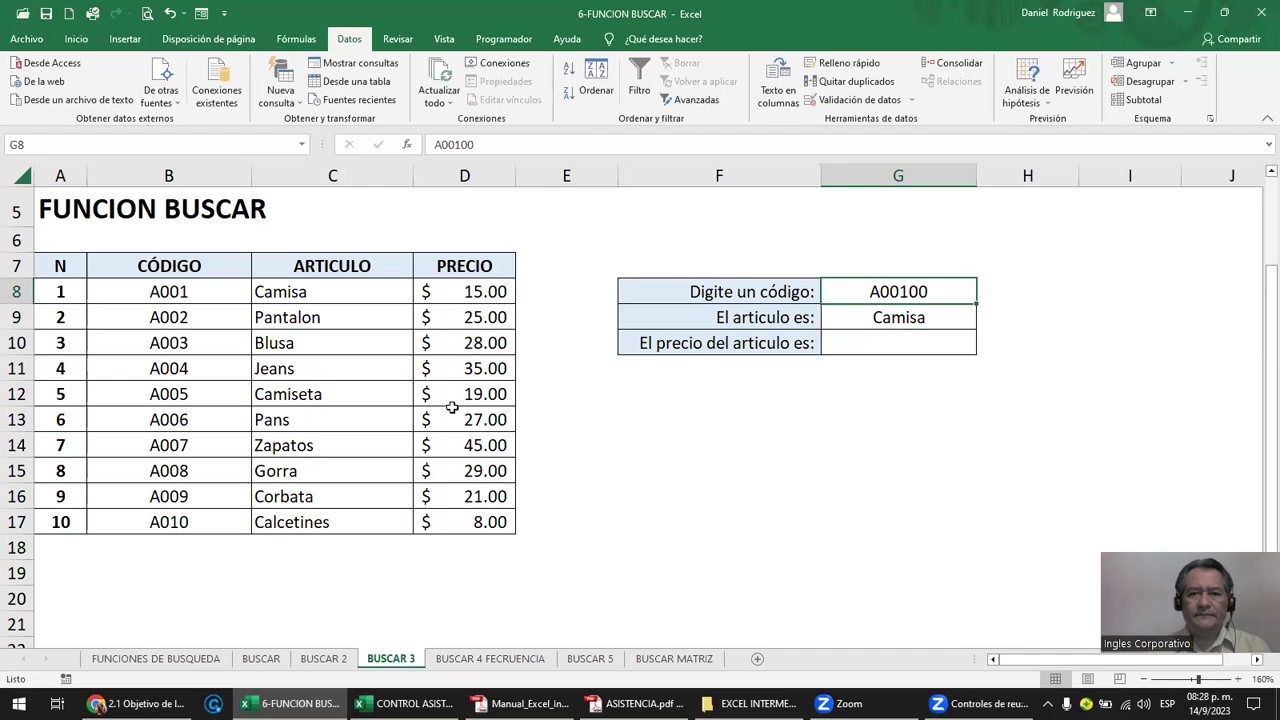
pyautogui.press('F2')
pyautogui.press('Return')
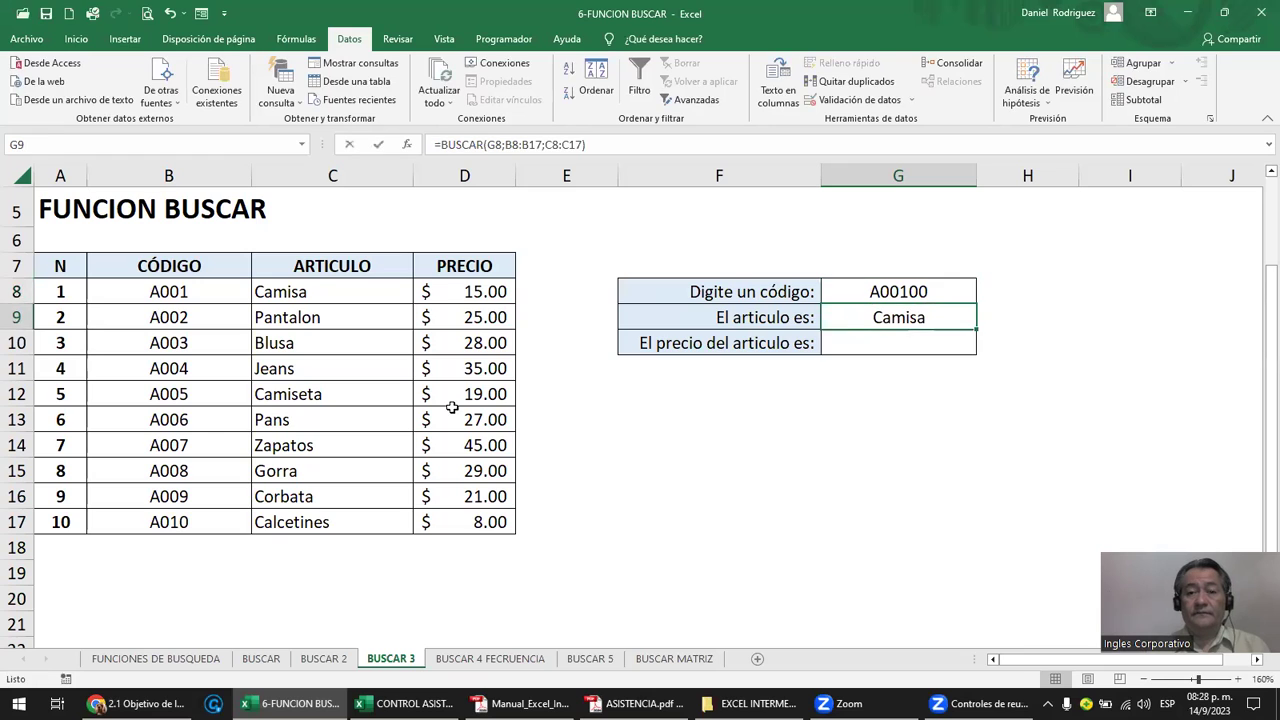
pyautogui.press('F2')
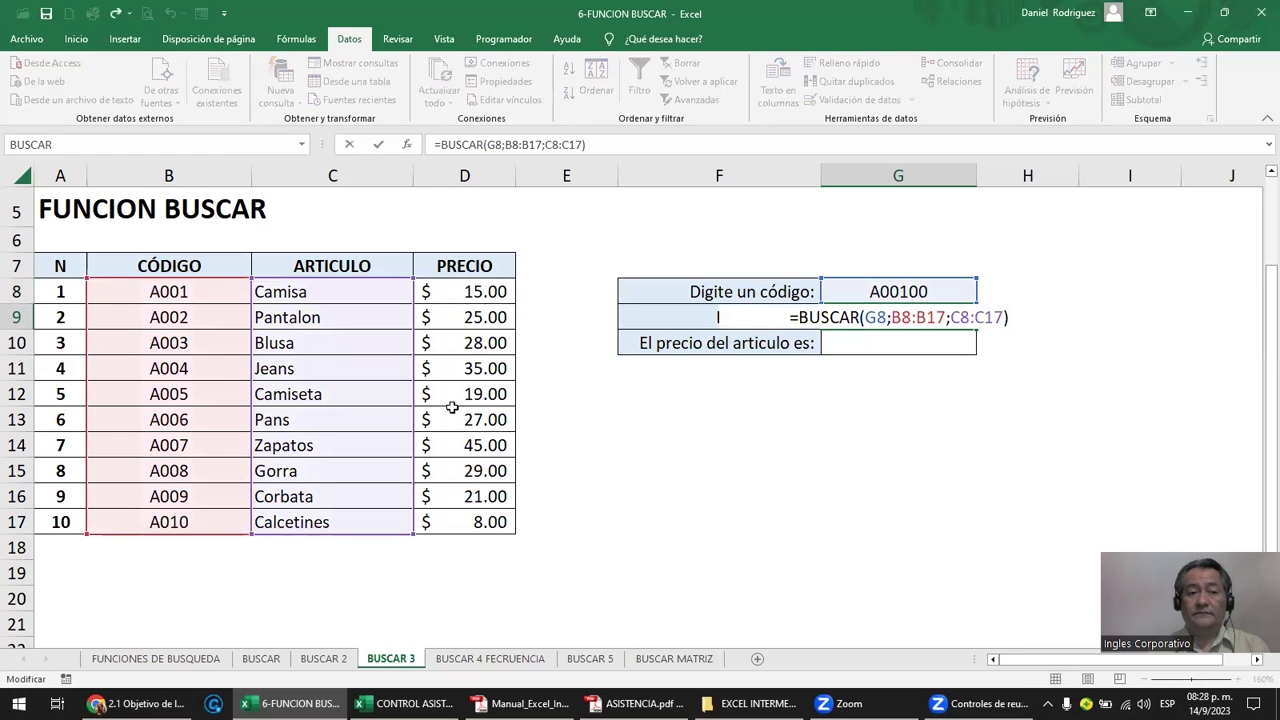
pyautogui.press('Escape')
pyautogui.press('Up')
pyautogui.press('F2')
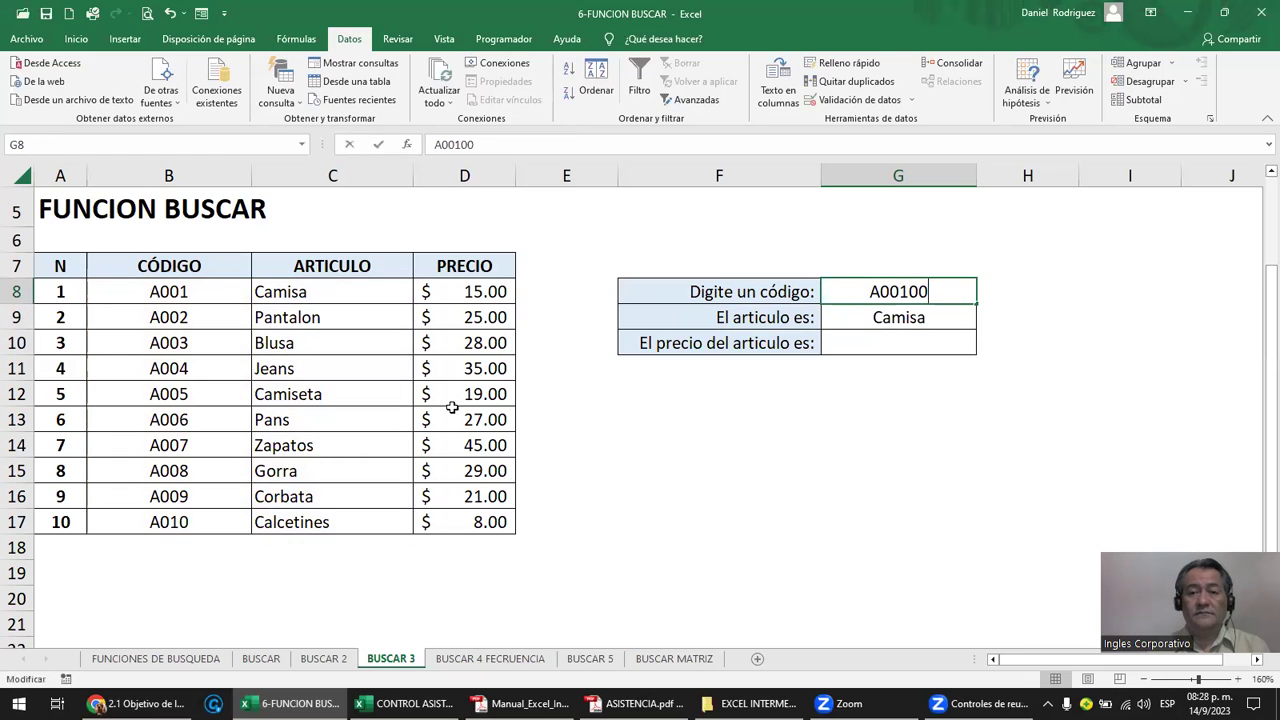
pyautogui.press('BackSpace')
pyautogui.press('BackSpace')
pyautogui.press('BackSpace')
pyautogui.press('BackSpace')
pyautogui.press('BackSpace')
pyautogui.press('BackSpace')
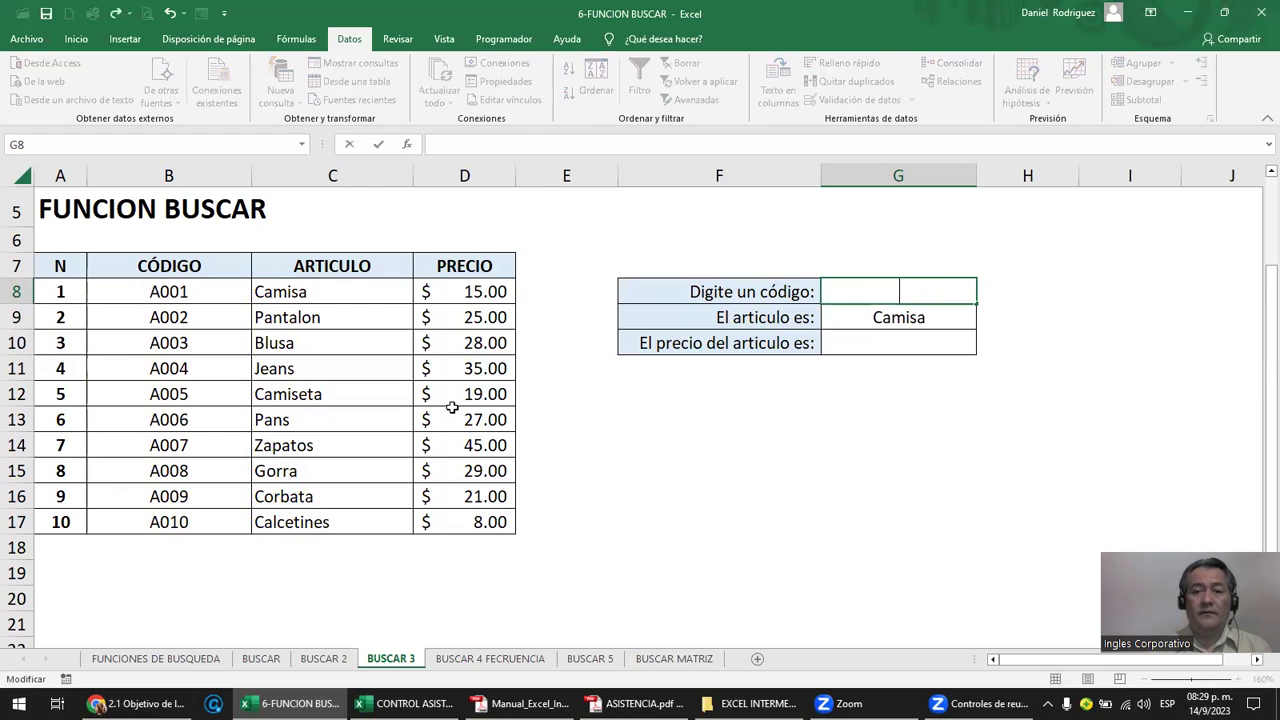
pyautogui.press('Return')
pyautogui.press('Down')
pyautogui.press('Up')
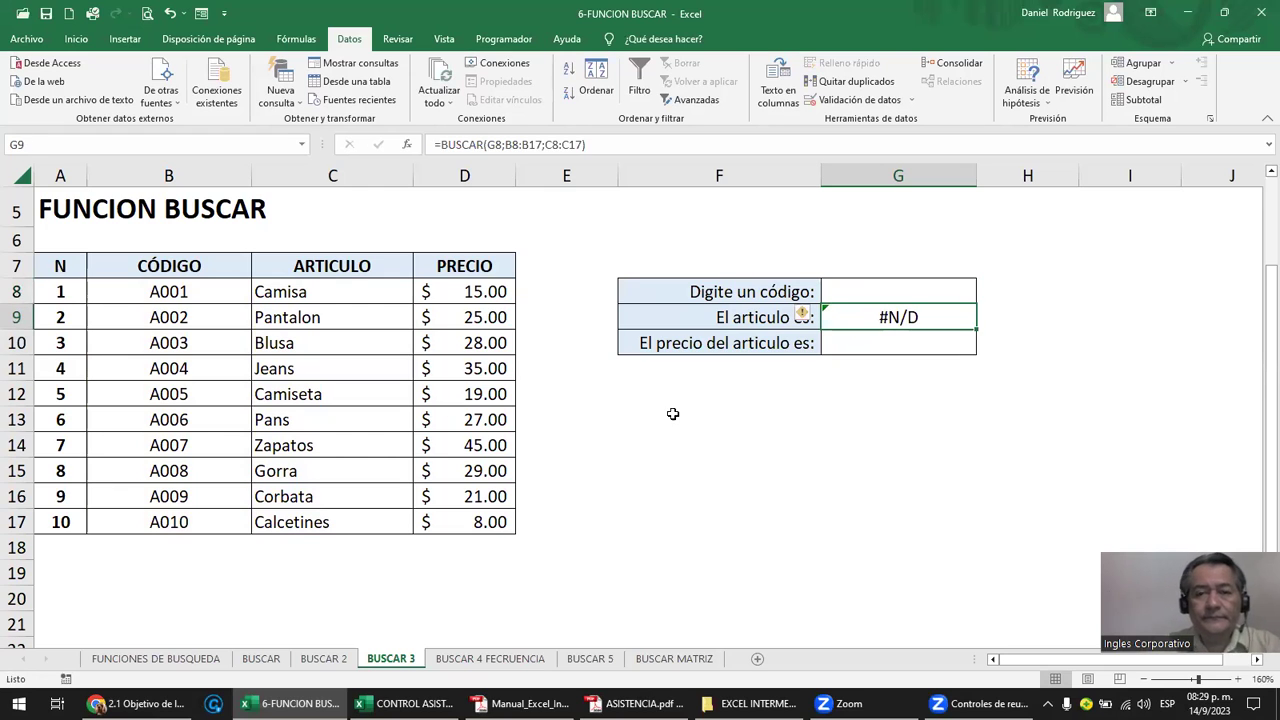
# Copy code A004 from the table into G8 so G9 returns Jeans.
pyautogui.click(953, 288)
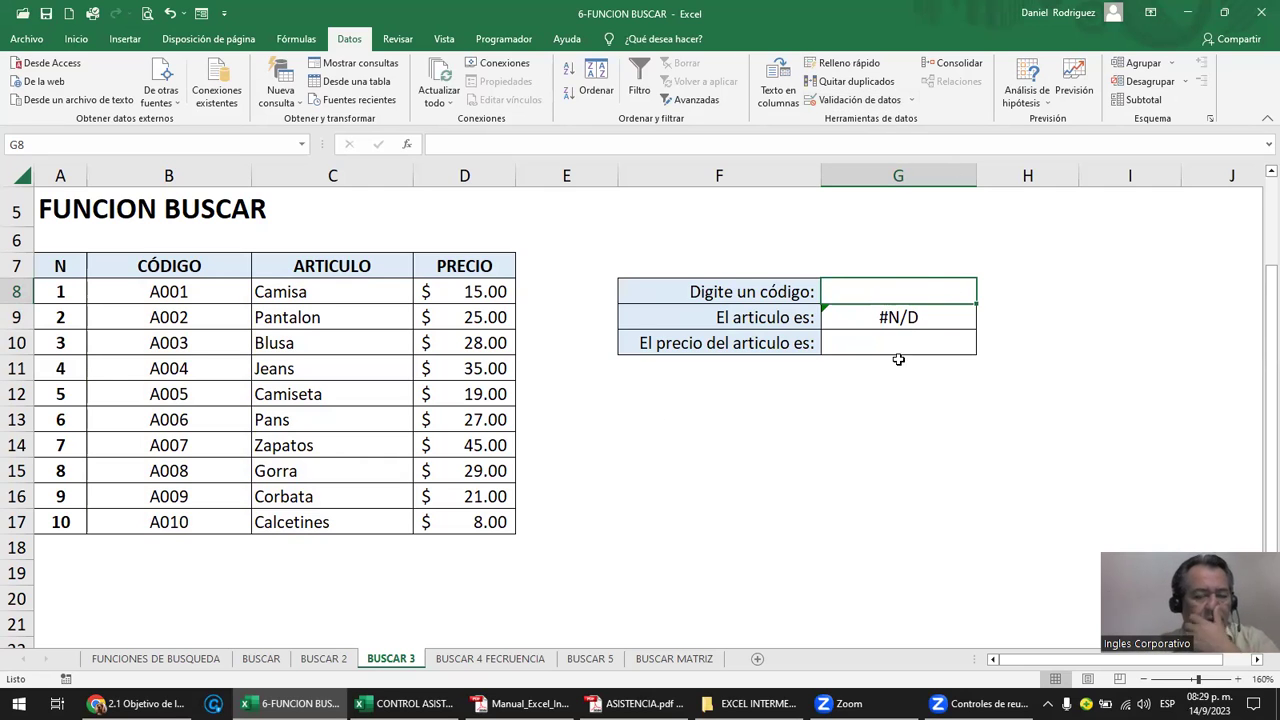
pyautogui.click(201, 364)
pyautogui.hotkey('ctrl', 'c')
pyautogui.click(848, 284)
pyautogui.hotkey('ctrl', 'v')
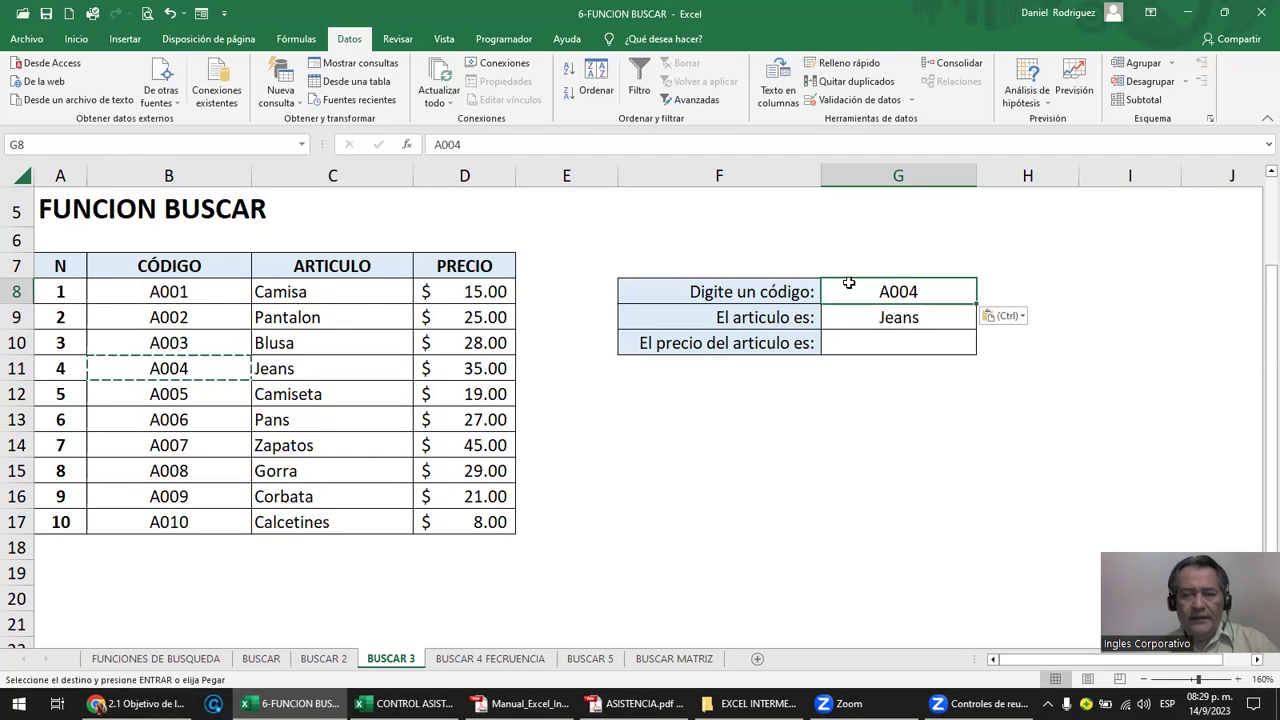
pyautogui.click(900, 318)
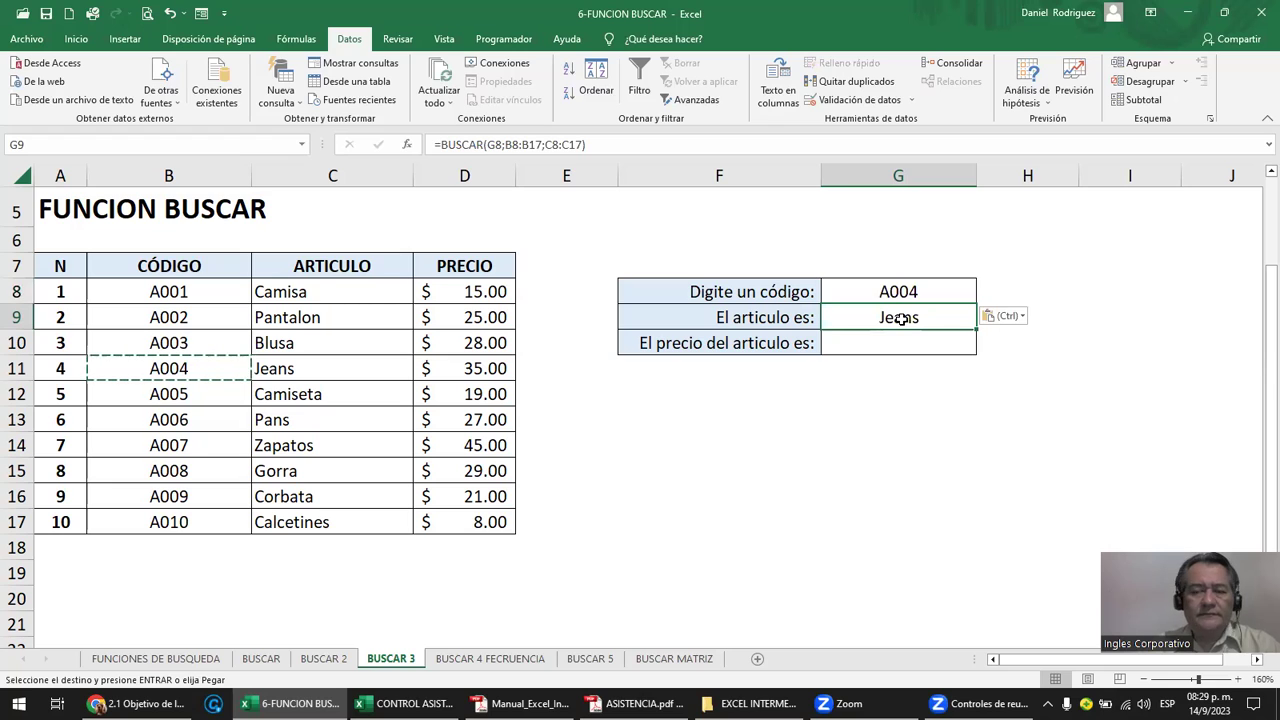
pyautogui.click(868, 342)
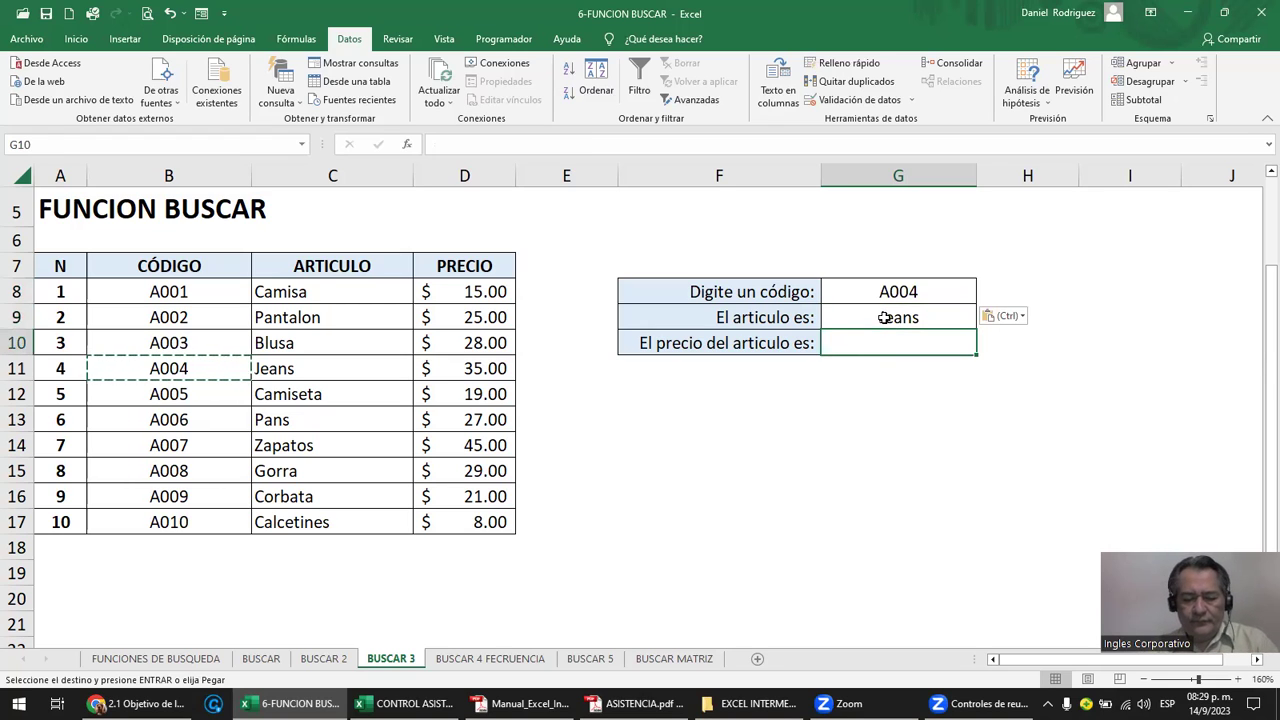
# Enter =BUSCAR(G8;B8:B17;D8:D17) in G10 to return the price $ 35.00 for A004.
pyautogui.write('=BUSCAR')
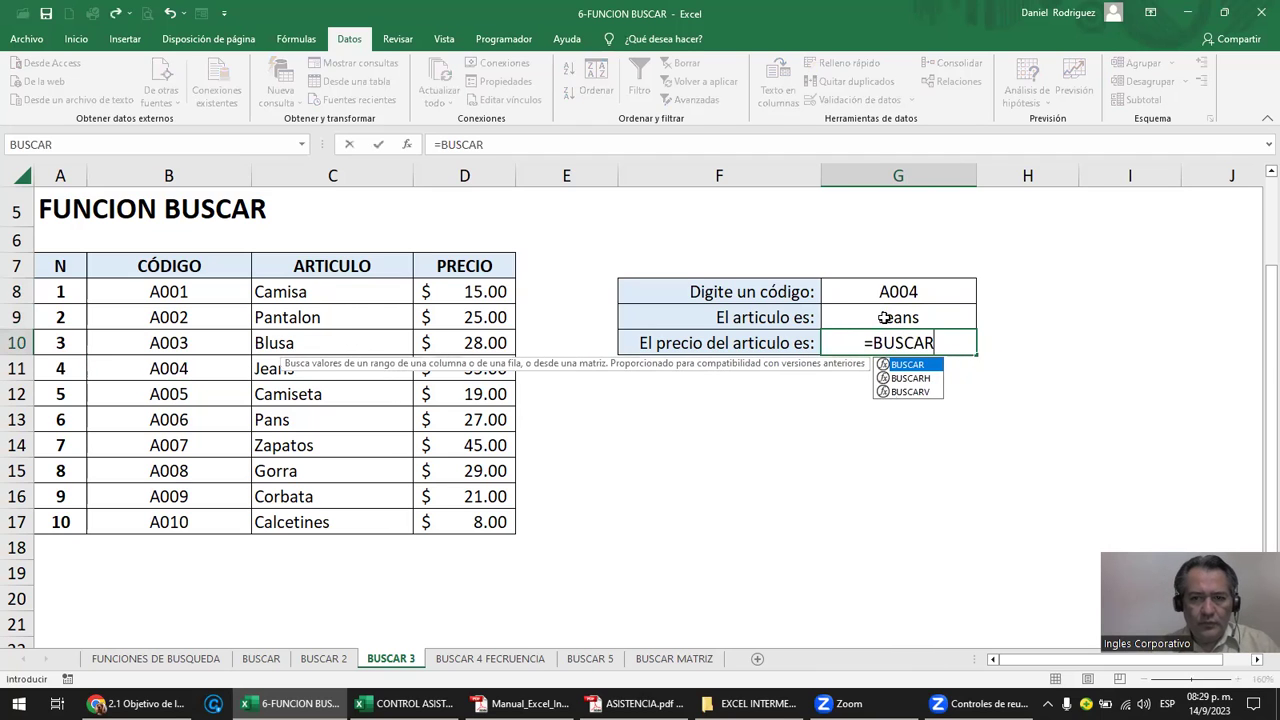
pyautogui.write('(')
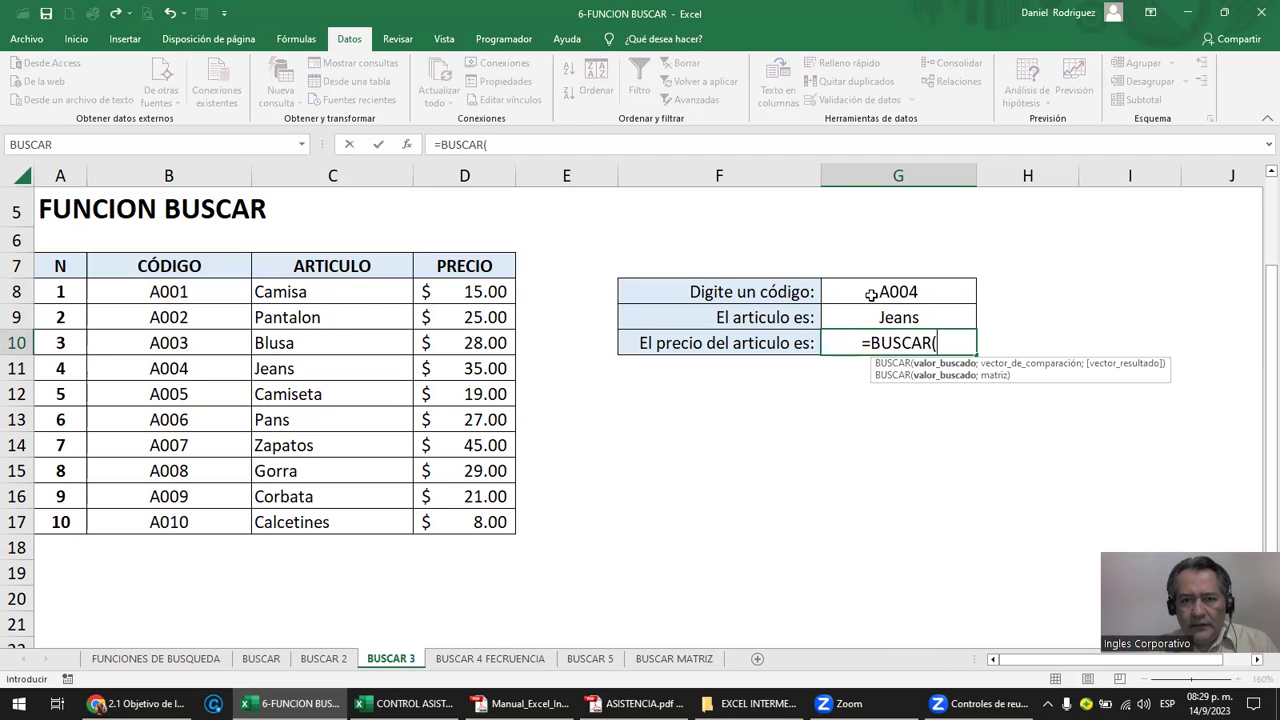
pyautogui.click(871, 294)
pyautogui.write(';')
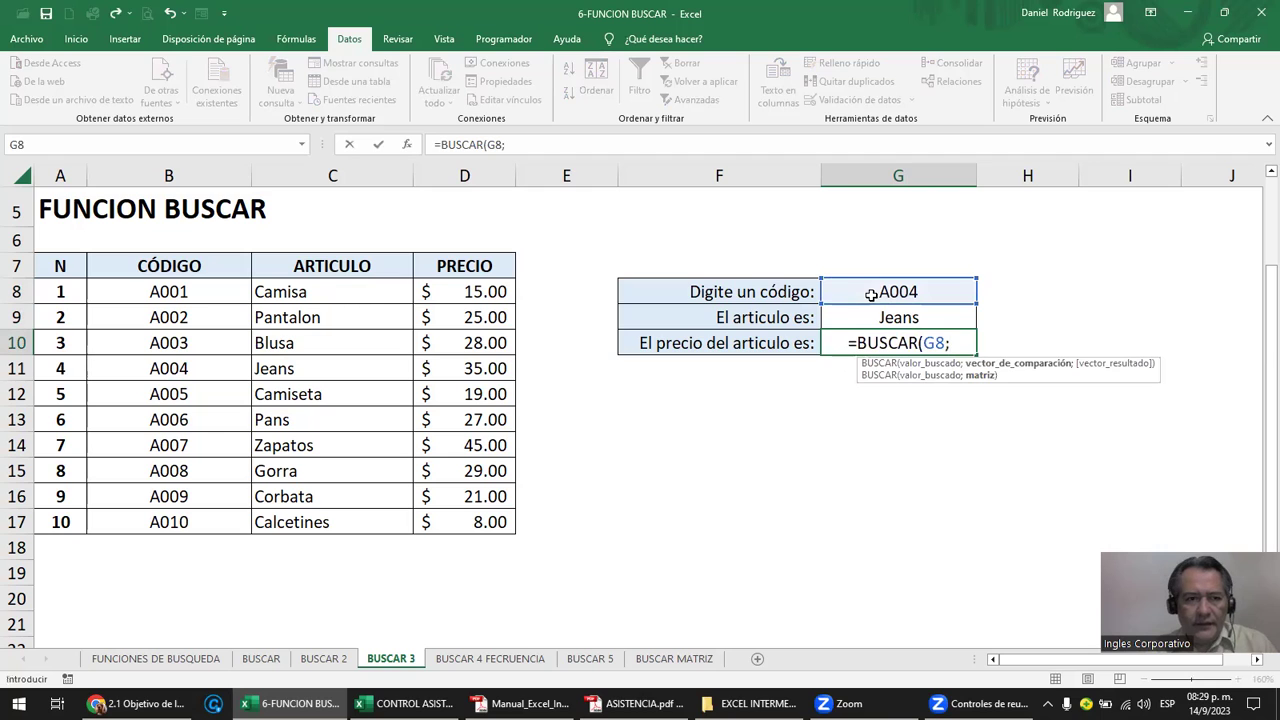
pyautogui.moveTo(195, 292); pyautogui.dragTo(193, 525)
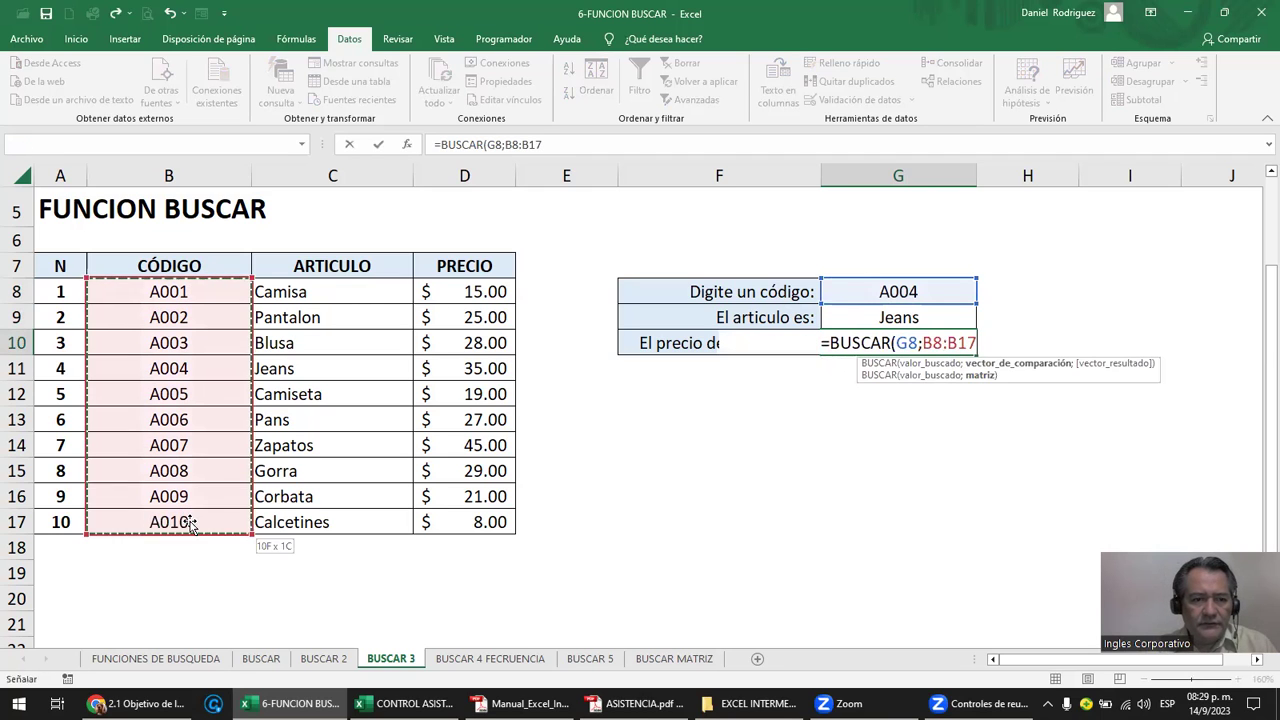
pyautogui.write(';')
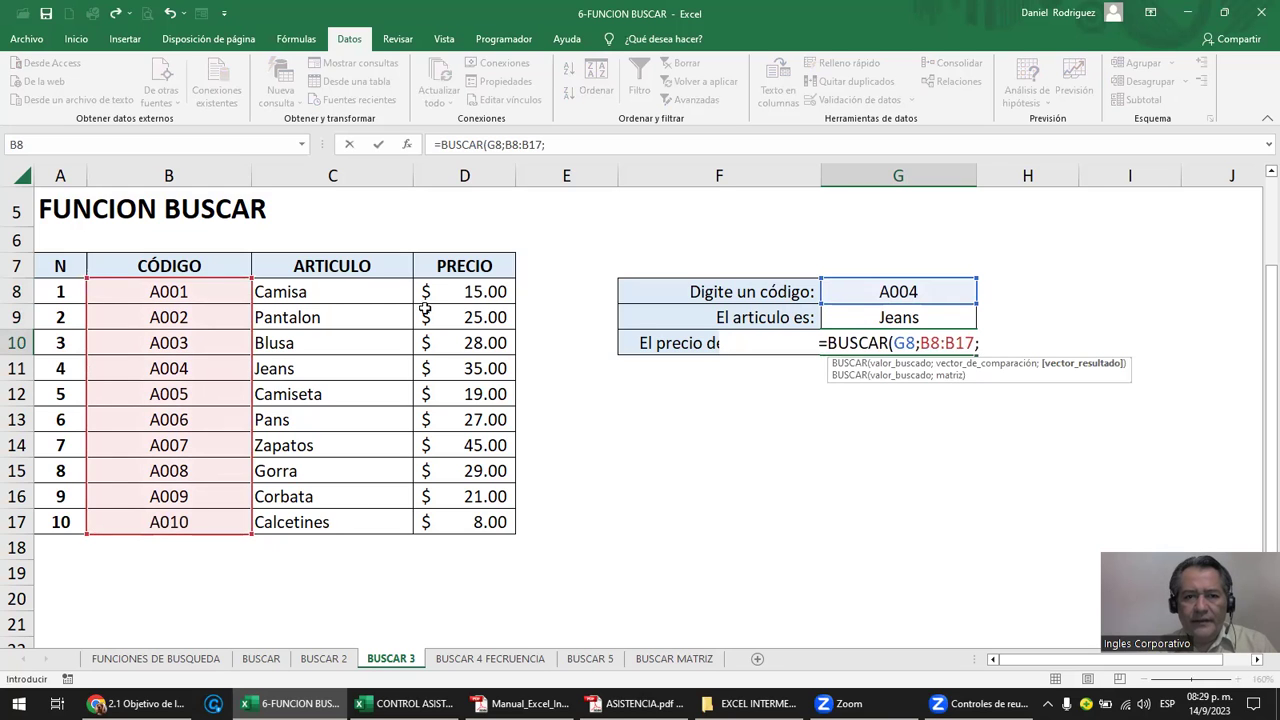
pyautogui.moveTo(438, 292); pyautogui.dragTo(478, 522)
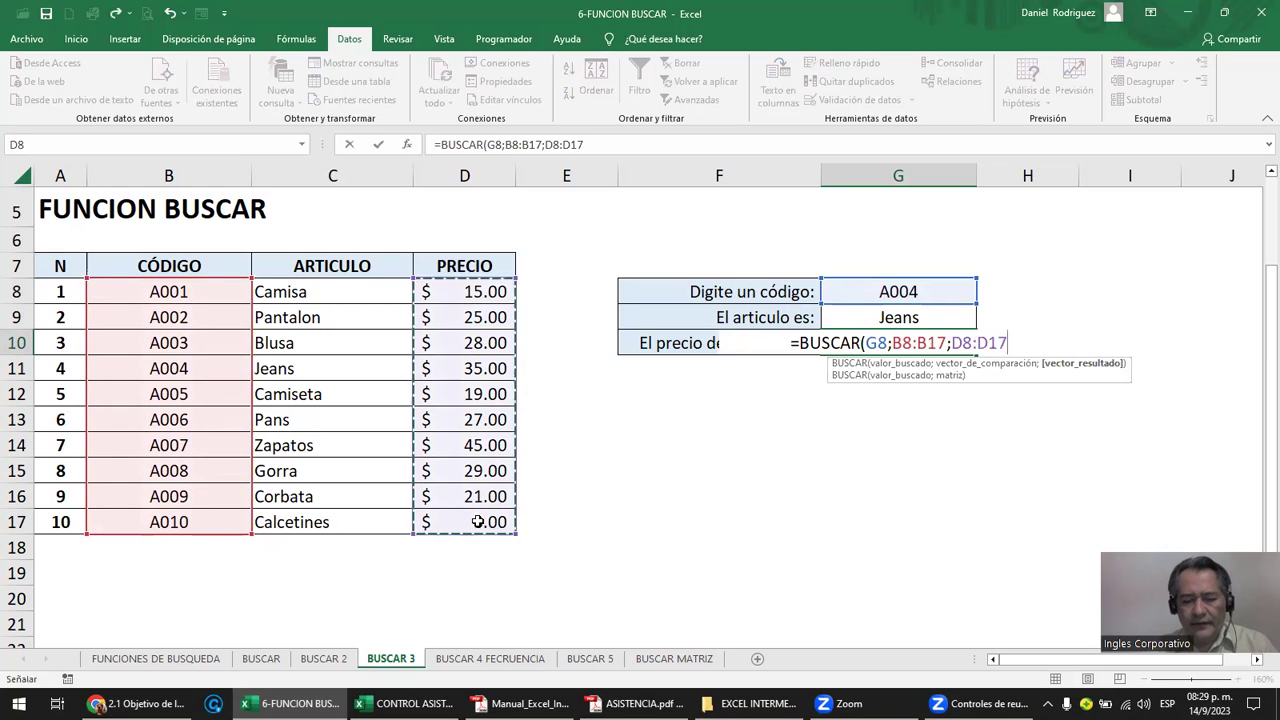
pyautogui.write(')')
pyautogui.press('Return')
pyautogui.press('Up')
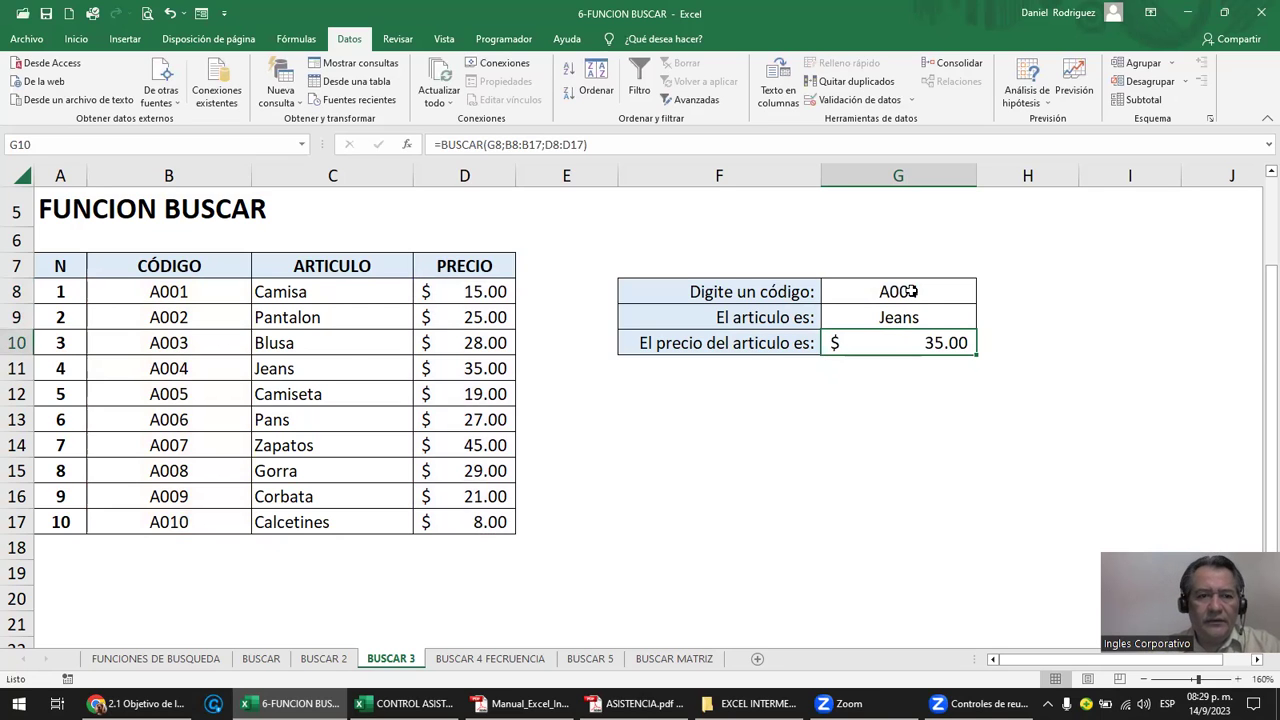
# Copy code A009 into G8 and compare its looked-up price 21.00 with the table.
pyautogui.click(223, 372)
pyautogui.moveTo(223, 372); pyautogui.dragTo(478, 368)
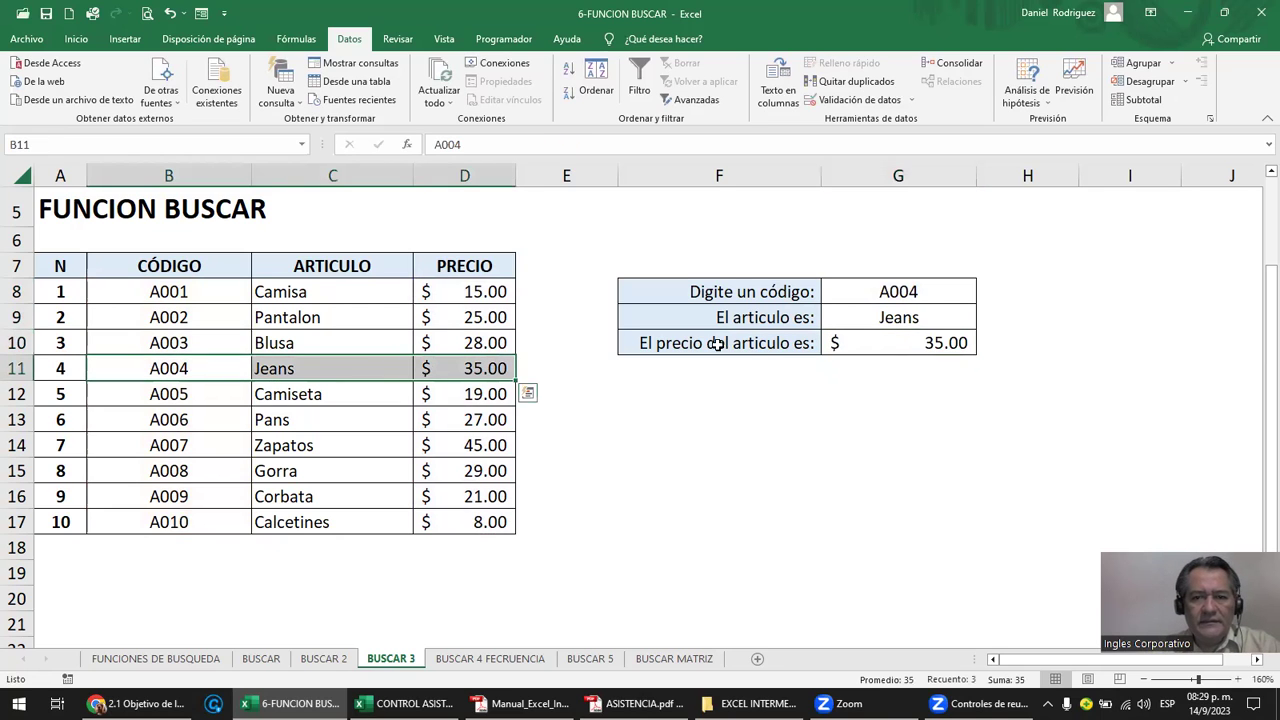
pyautogui.click(183, 500)
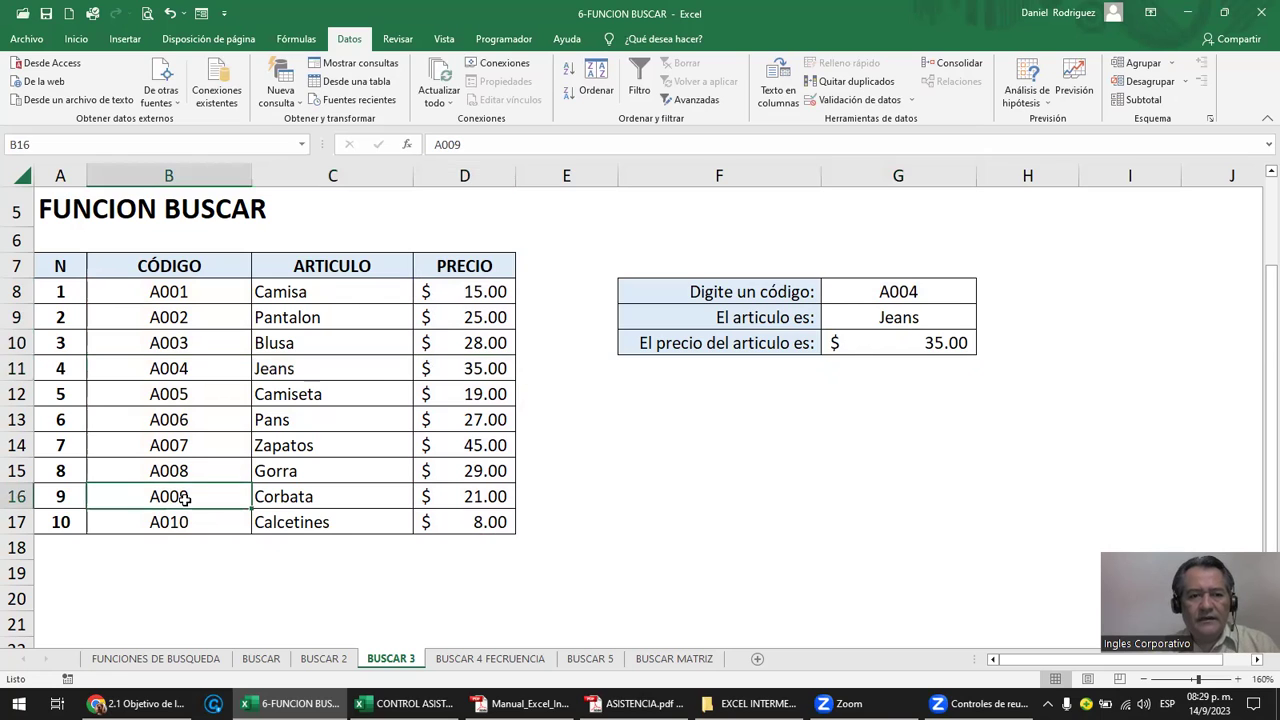
pyautogui.hotkey('ctrl', 'c')
pyautogui.click(845, 295)
pyautogui.hotkey('ctrl', 'v')
pyautogui.press('Escape')
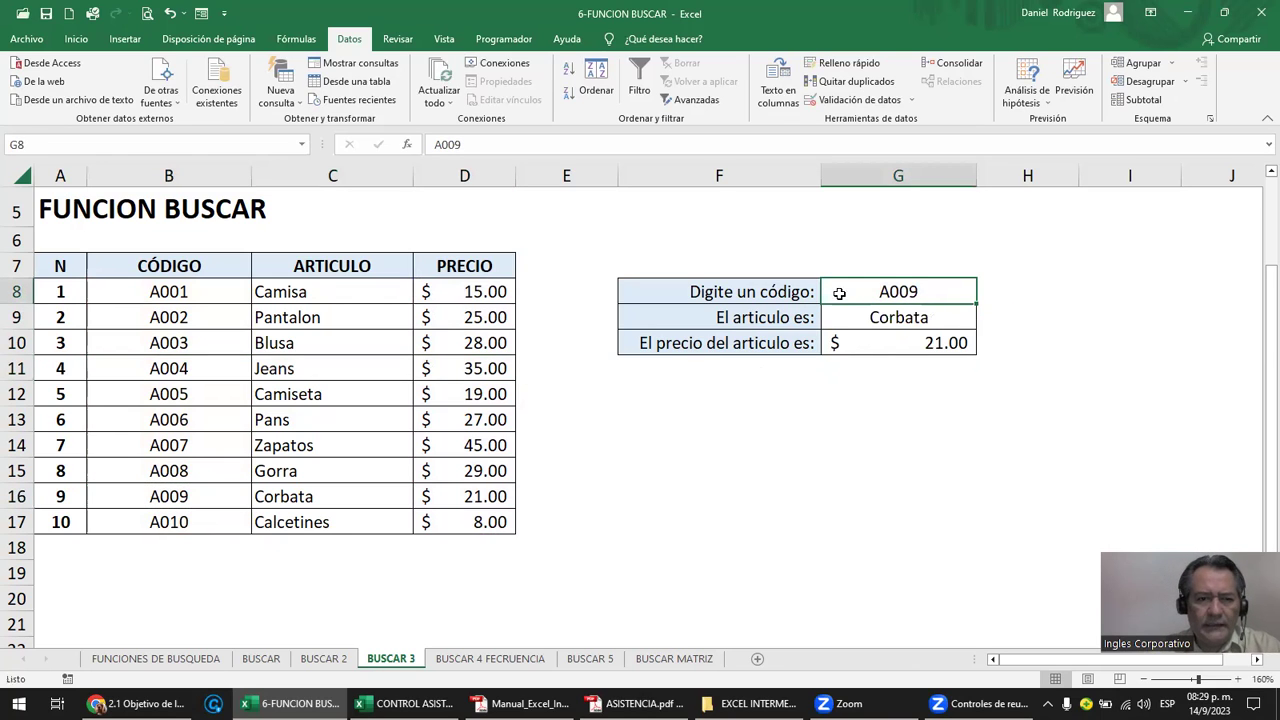
pyautogui.click(471, 499)
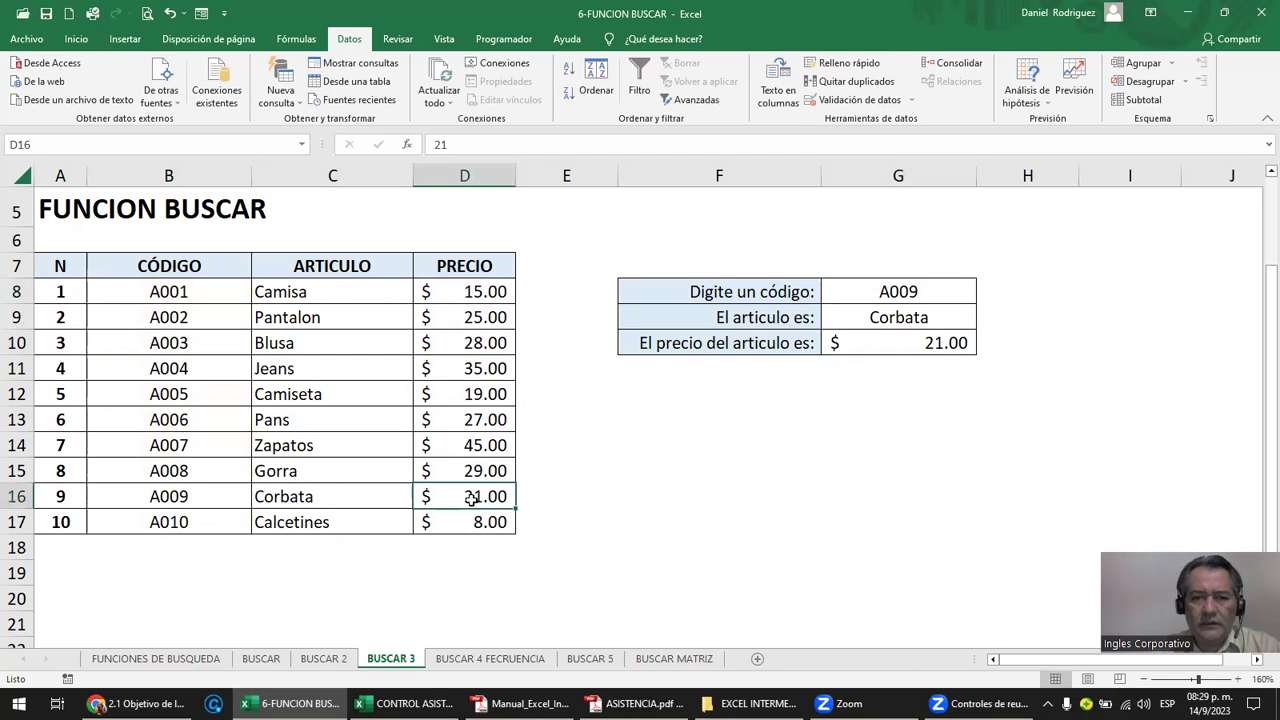
pyautogui.click(911, 340)
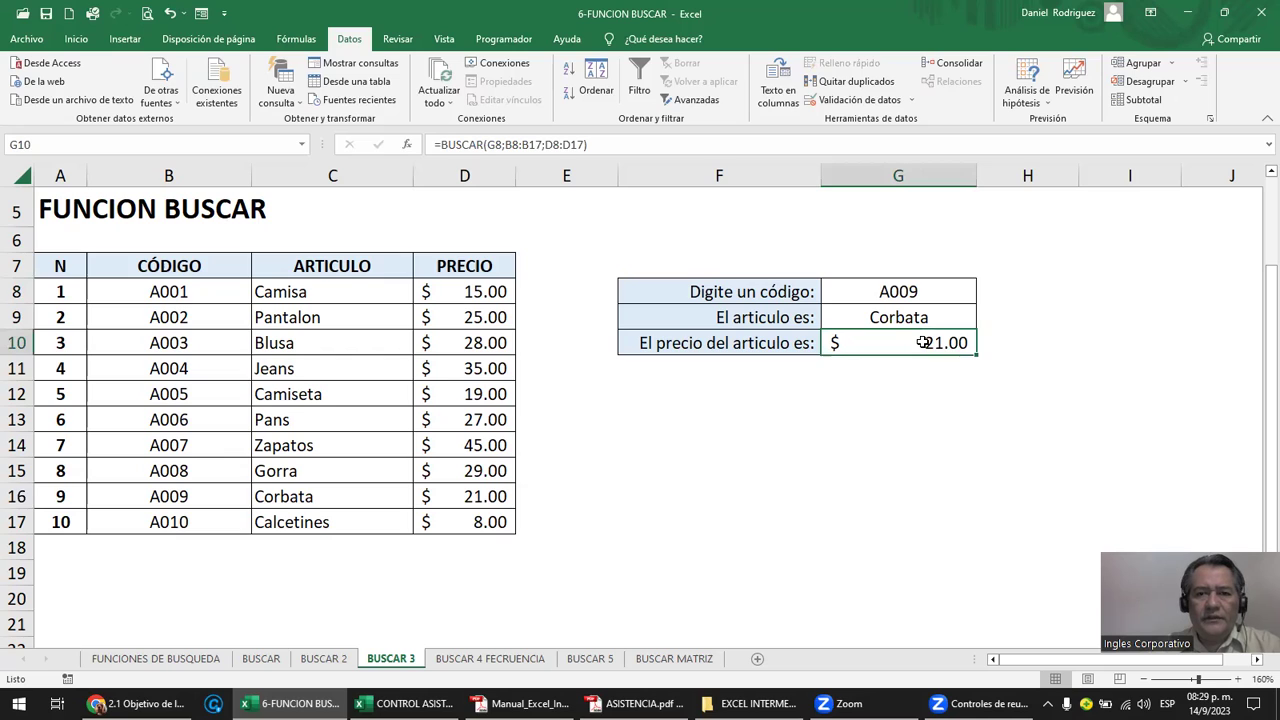
# Overwrite the last code A010 in B17 with a copied A001.
pyautogui.click(183, 298)
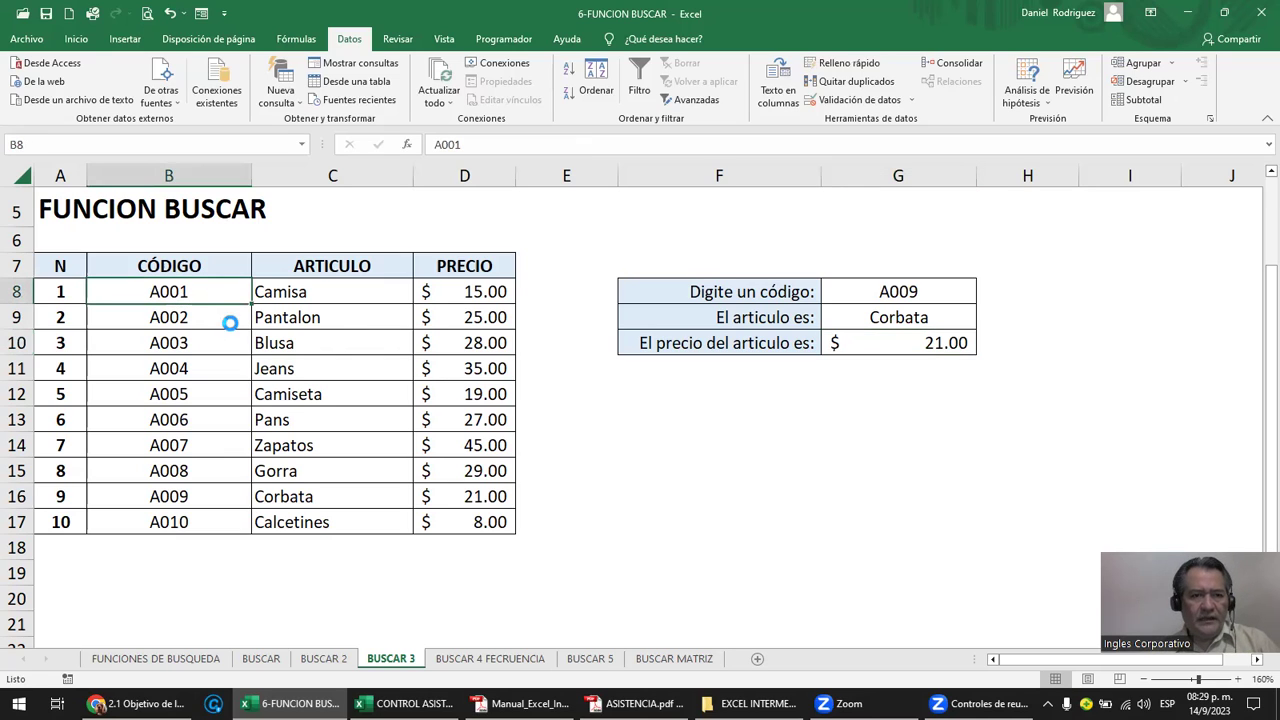
pyautogui.hotkey('ctrl', 'c')
pyautogui.click(229, 323)
pyautogui.press('Down')
pyautogui.press('Down')
pyautogui.press('Down')
pyautogui.press('Down')
pyautogui.press('Down')
pyautogui.press('Down')
pyautogui.press('Down')
pyautogui.press('Return')
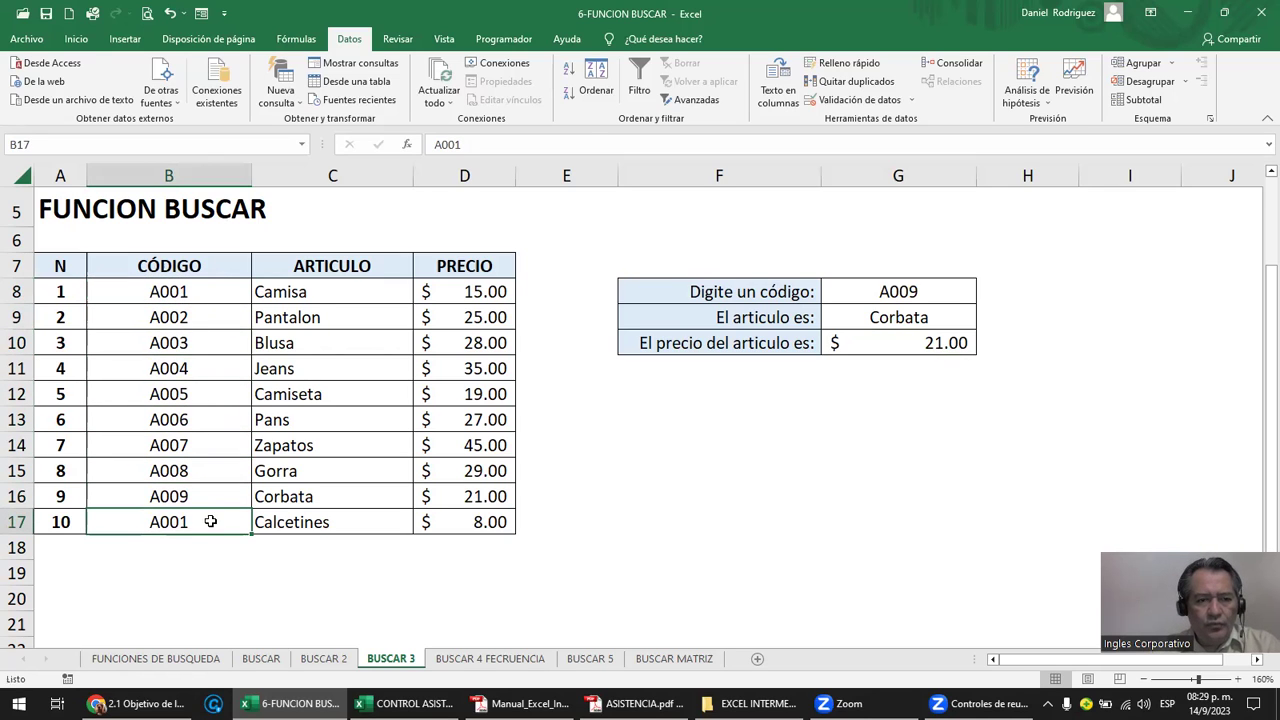
pyautogui.click(184, 297)
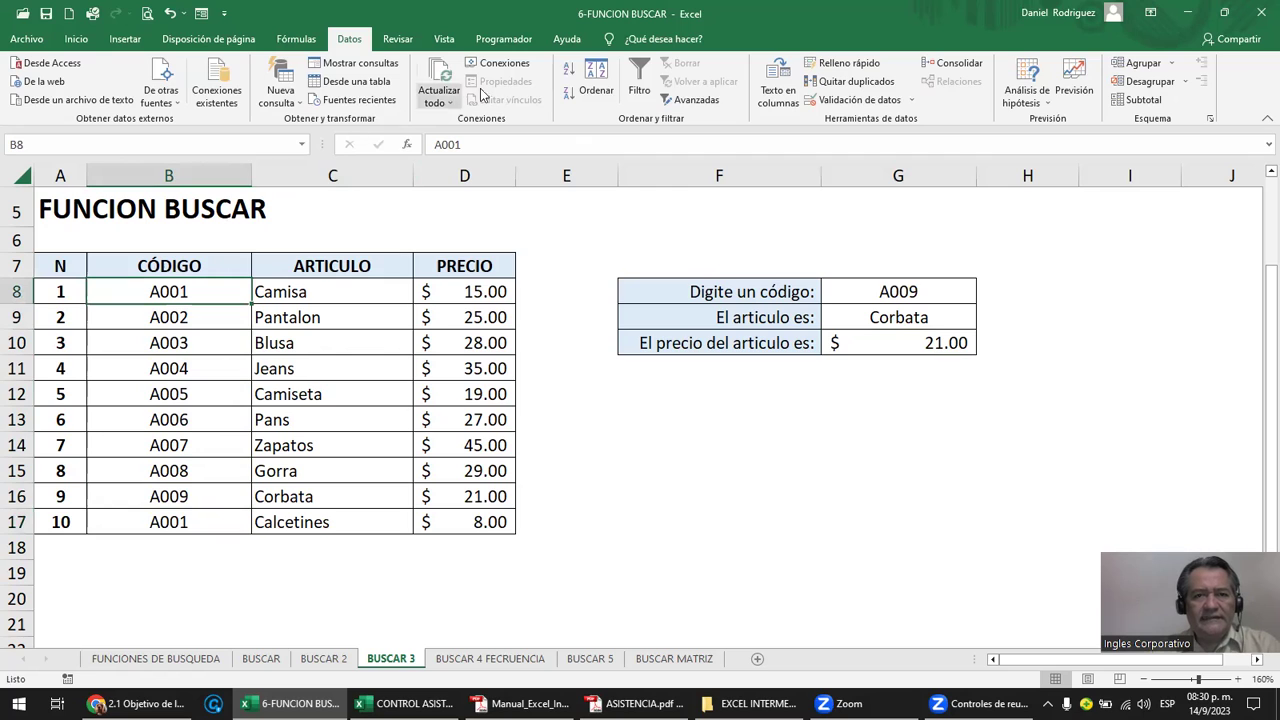
pyautogui.click(568, 70)
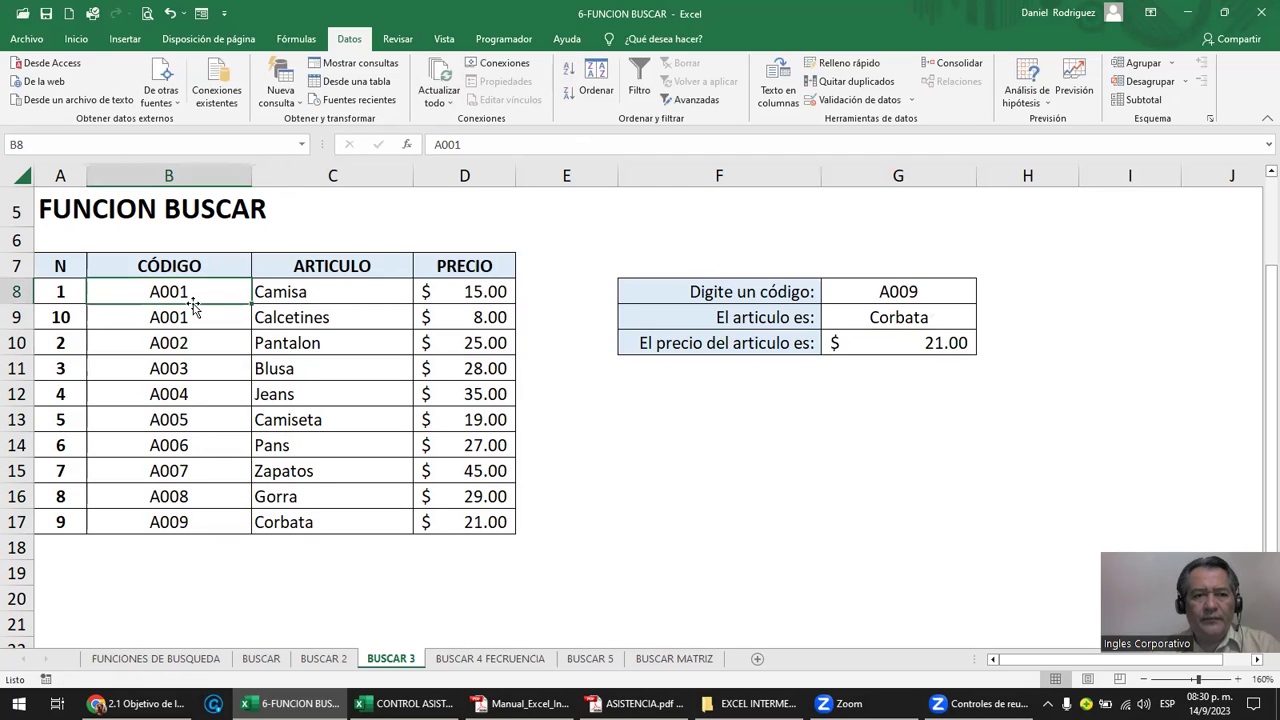
pyautogui.moveTo(174, 295); pyautogui.dragTo(283, 317)
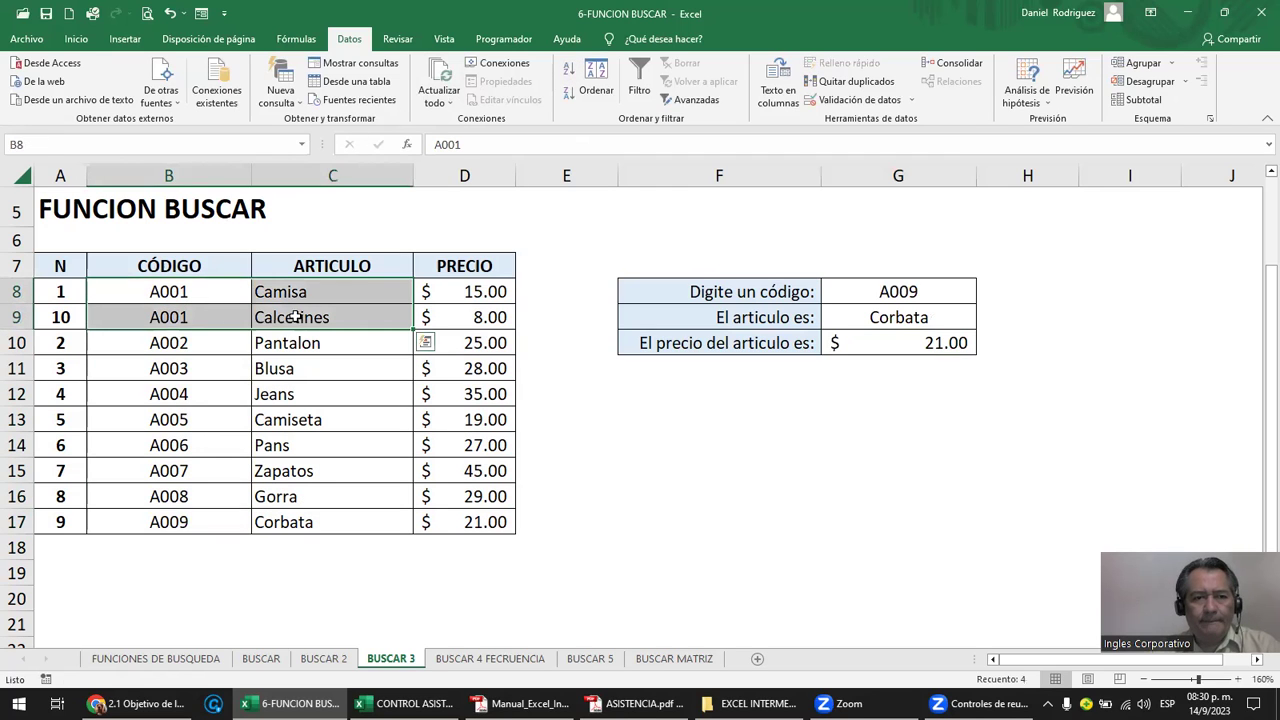
pyautogui.click(178, 292)
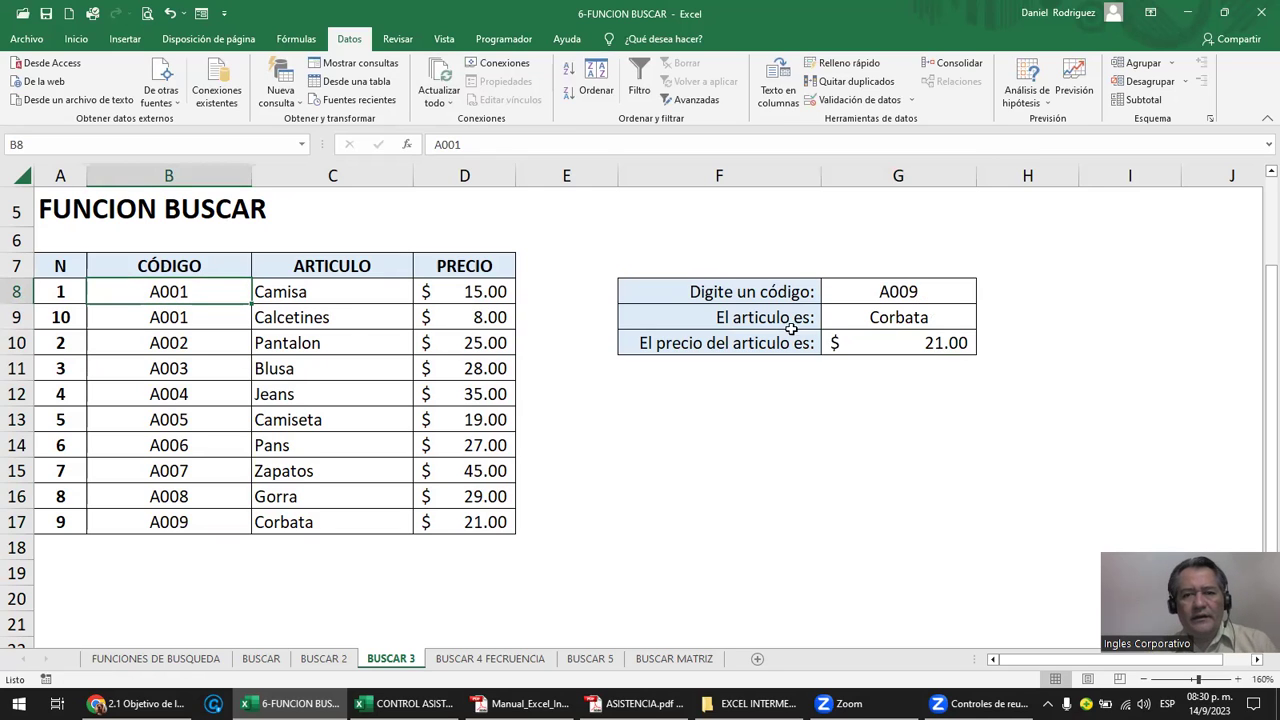
pyautogui.click(928, 300)
pyautogui.press('F2')
pyautogui.press('BackSpace')
pyautogui.write('1')
pyautogui.press('Return')
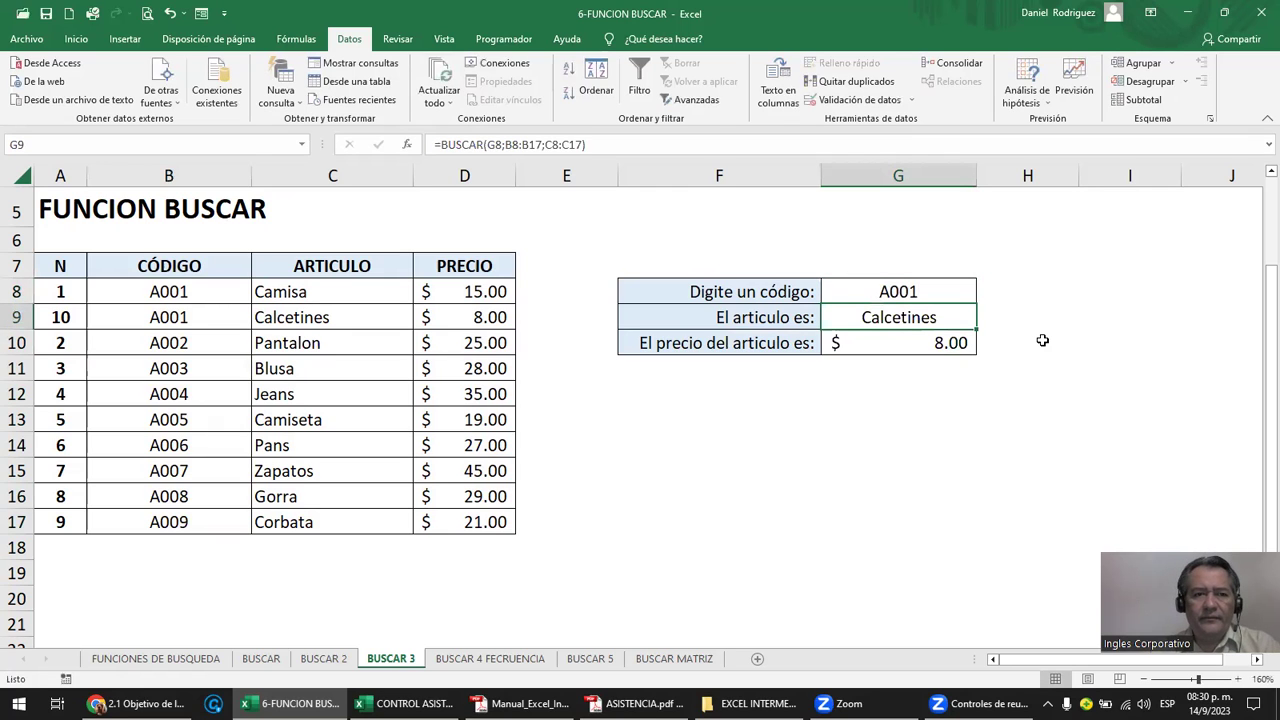
pyautogui.click(183, 289)
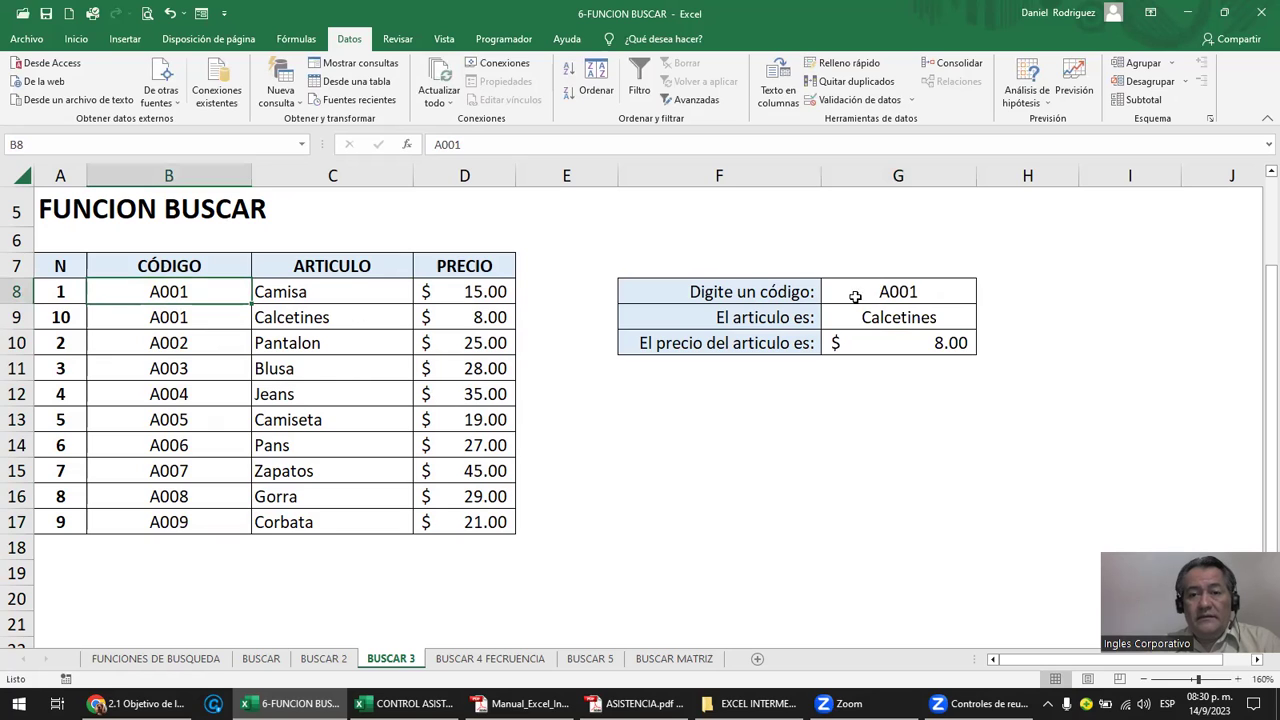
pyautogui.click(889, 294)
pyautogui.click(904, 316)
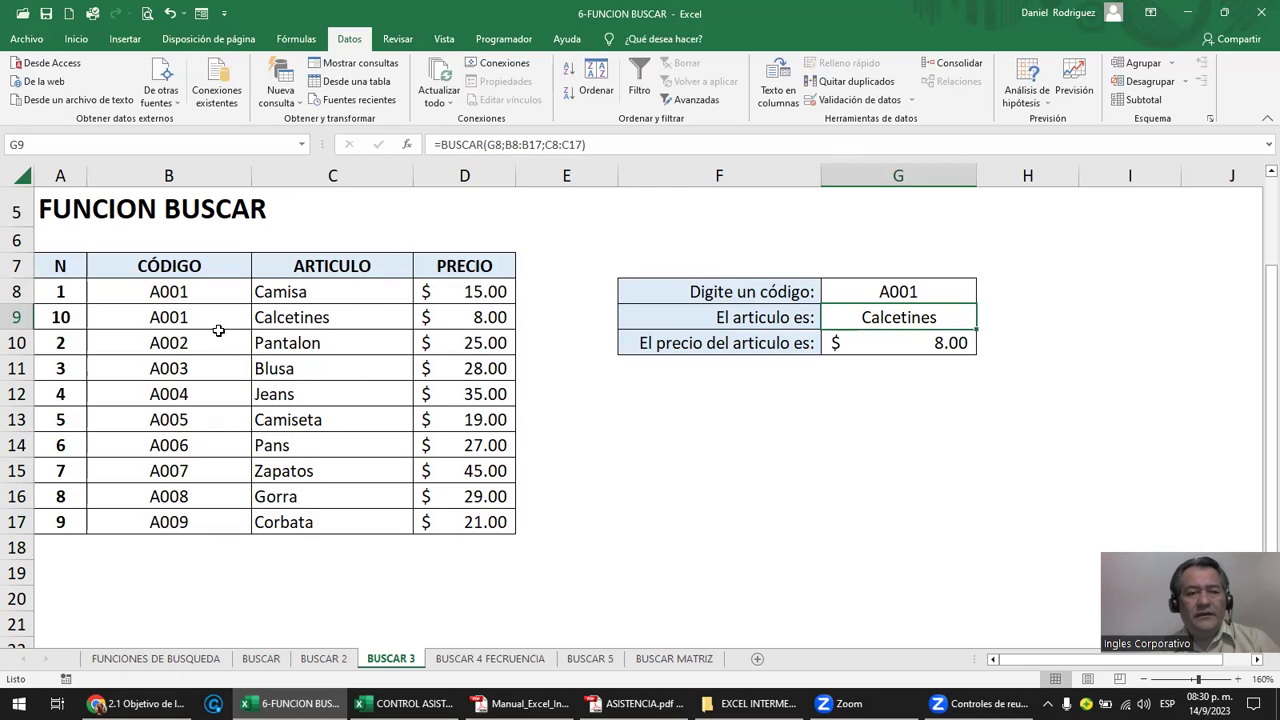
pyautogui.click(188, 314)
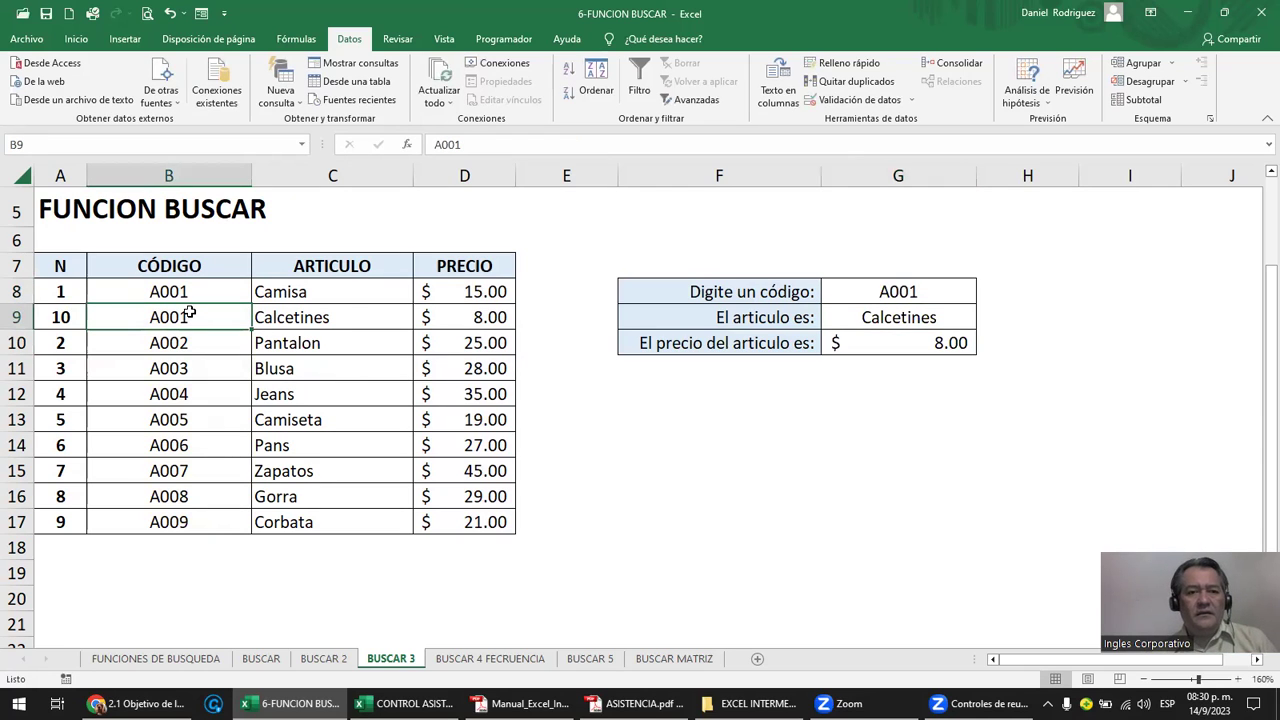
pyautogui.hotkey('ctrl', 'z')
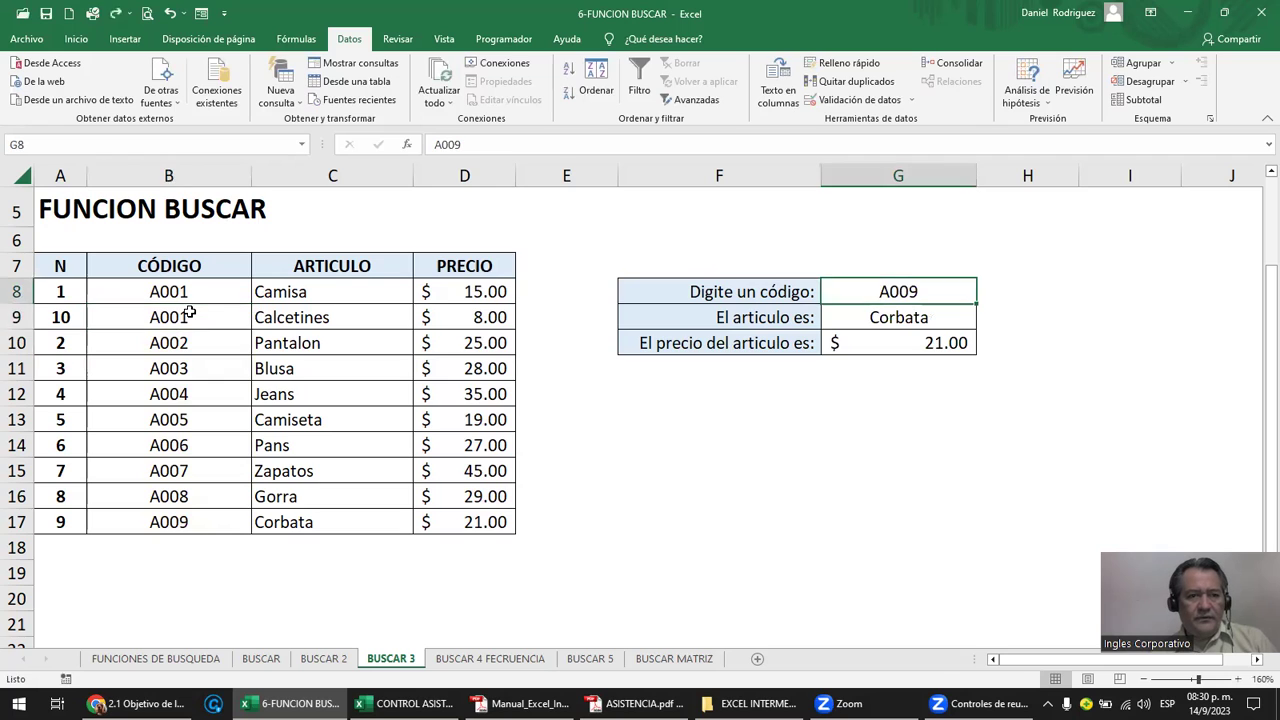
pyautogui.hotkey('ctrl', 'z')
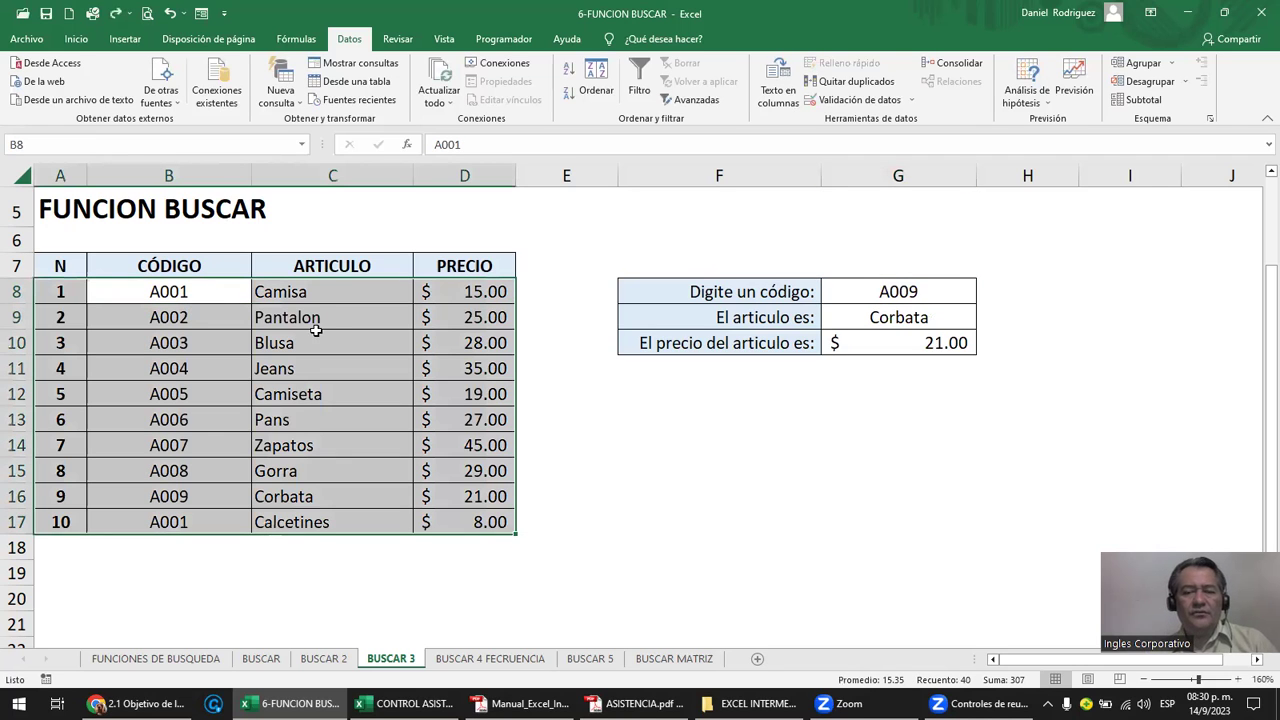
# Go over the CÓDIGO column and the first rows, including A002 Pantalon.
pyautogui.click(787, 420)
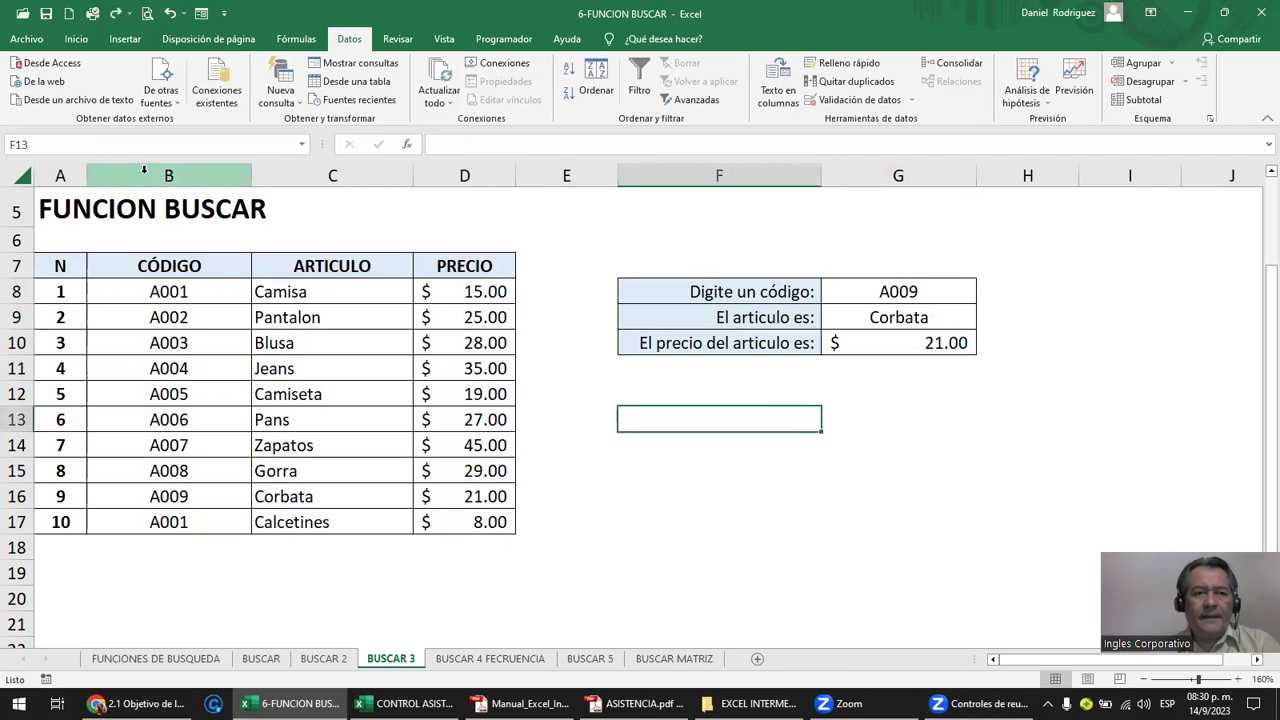
pyautogui.click(152, 175)
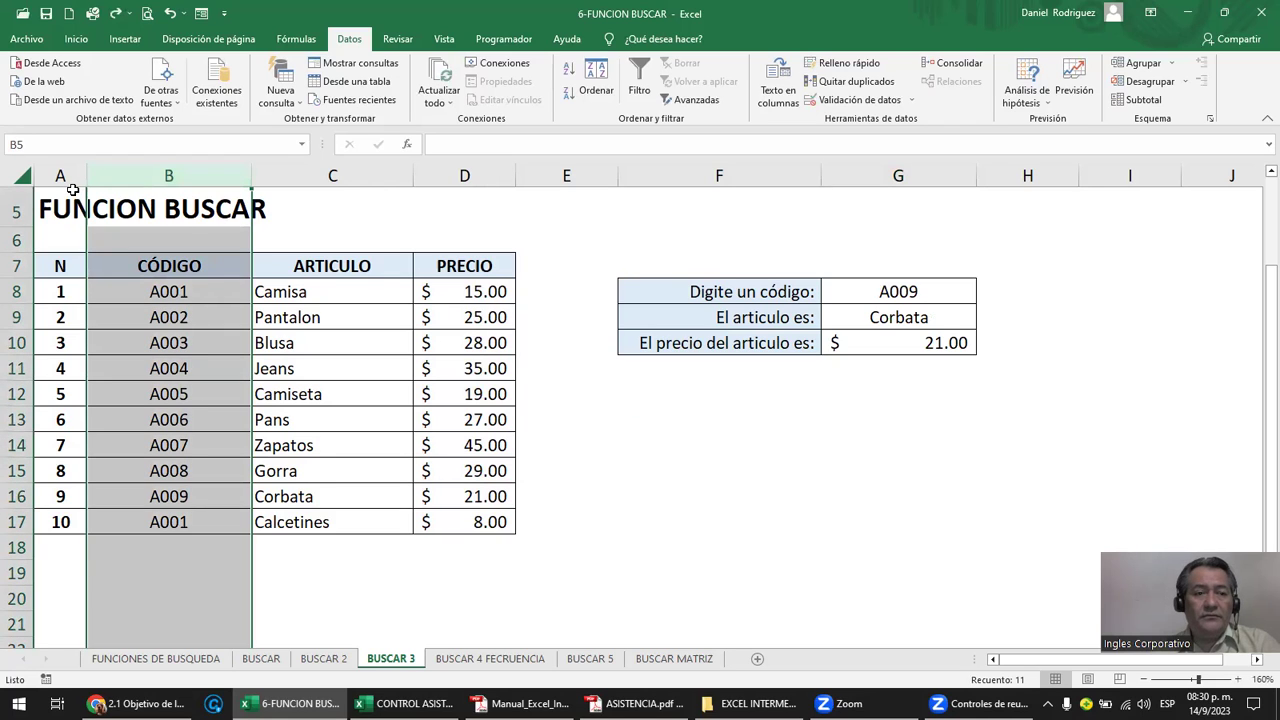
pyautogui.click(283, 319)
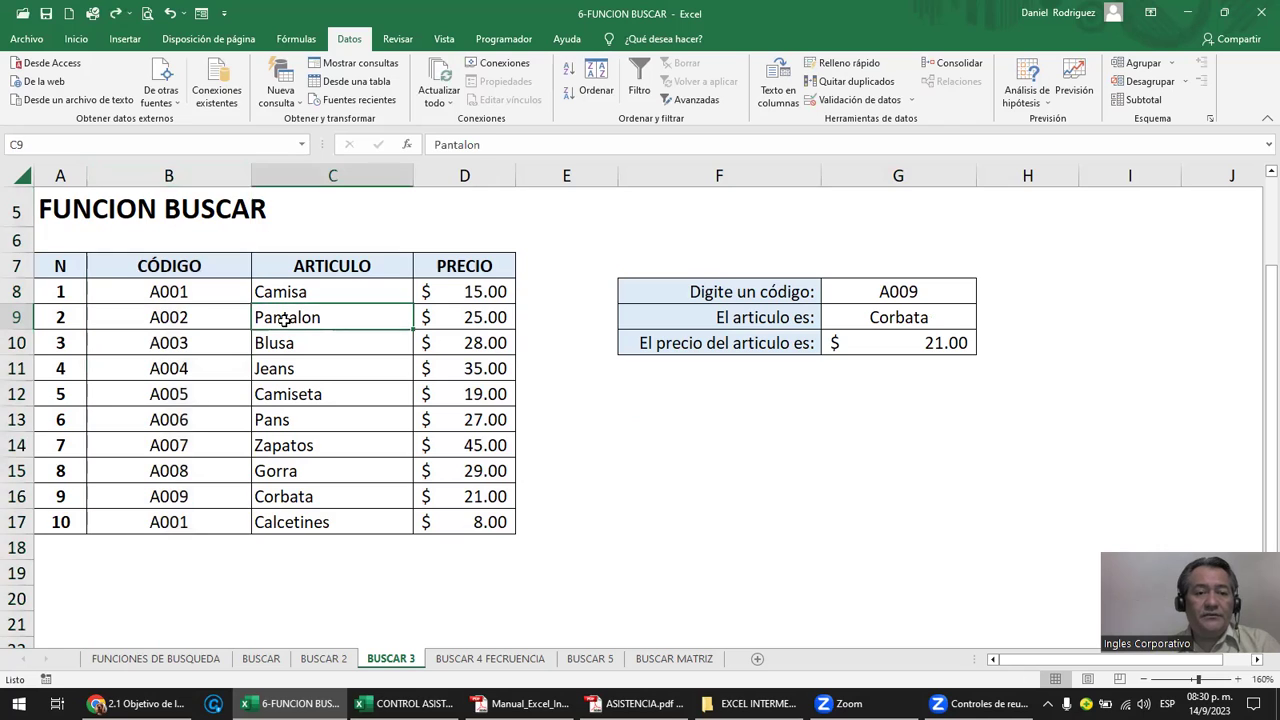
pyautogui.moveTo(168, 296); pyautogui.dragTo(289, 294)
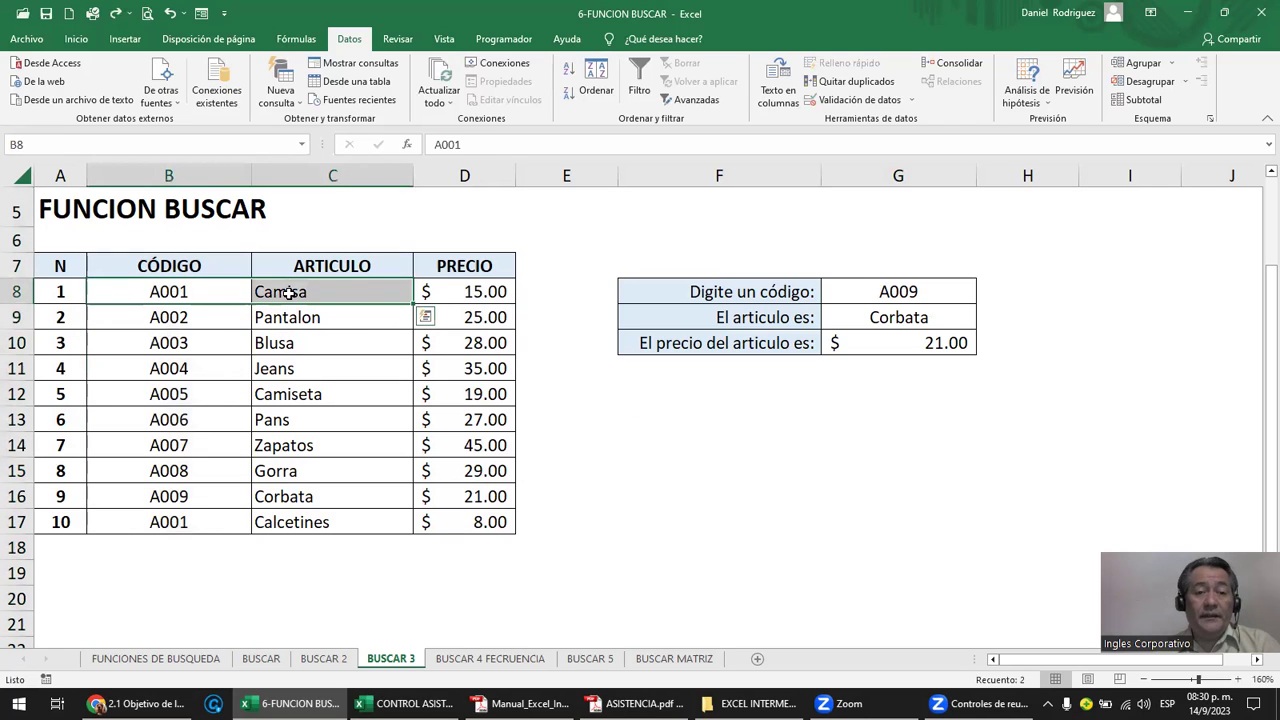
pyautogui.click(356, 325)
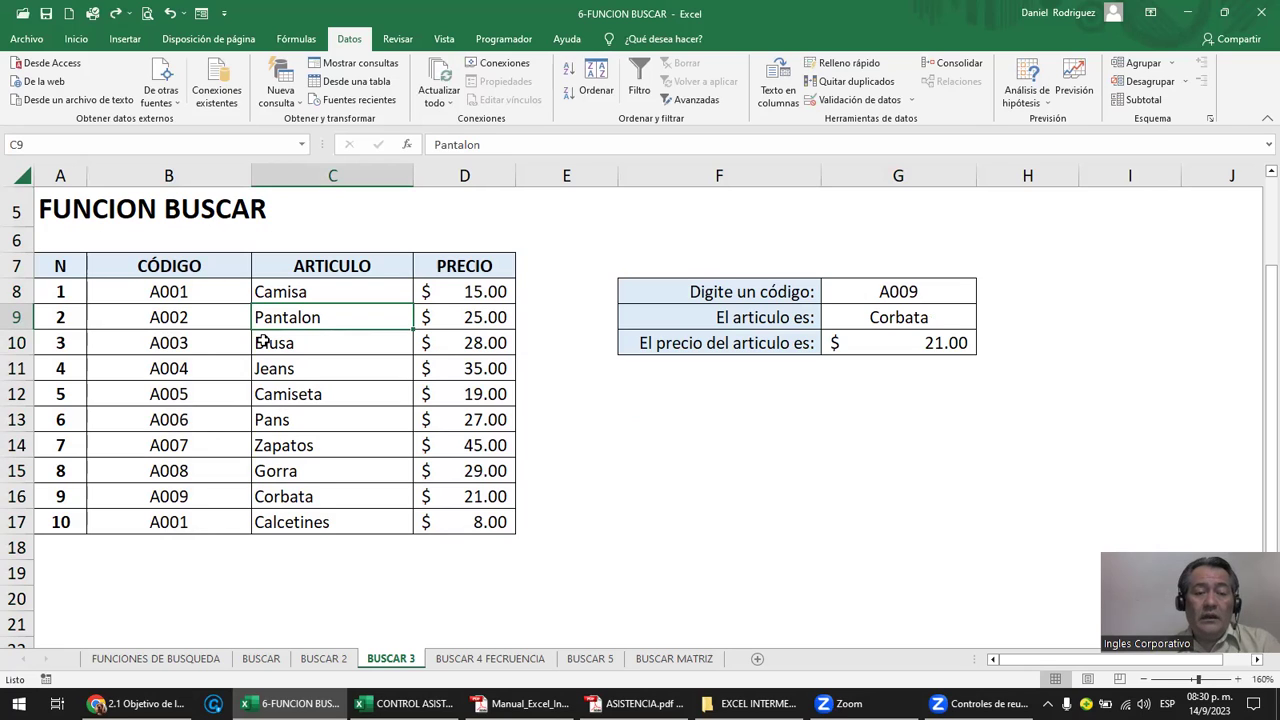
pyautogui.click(192, 318)
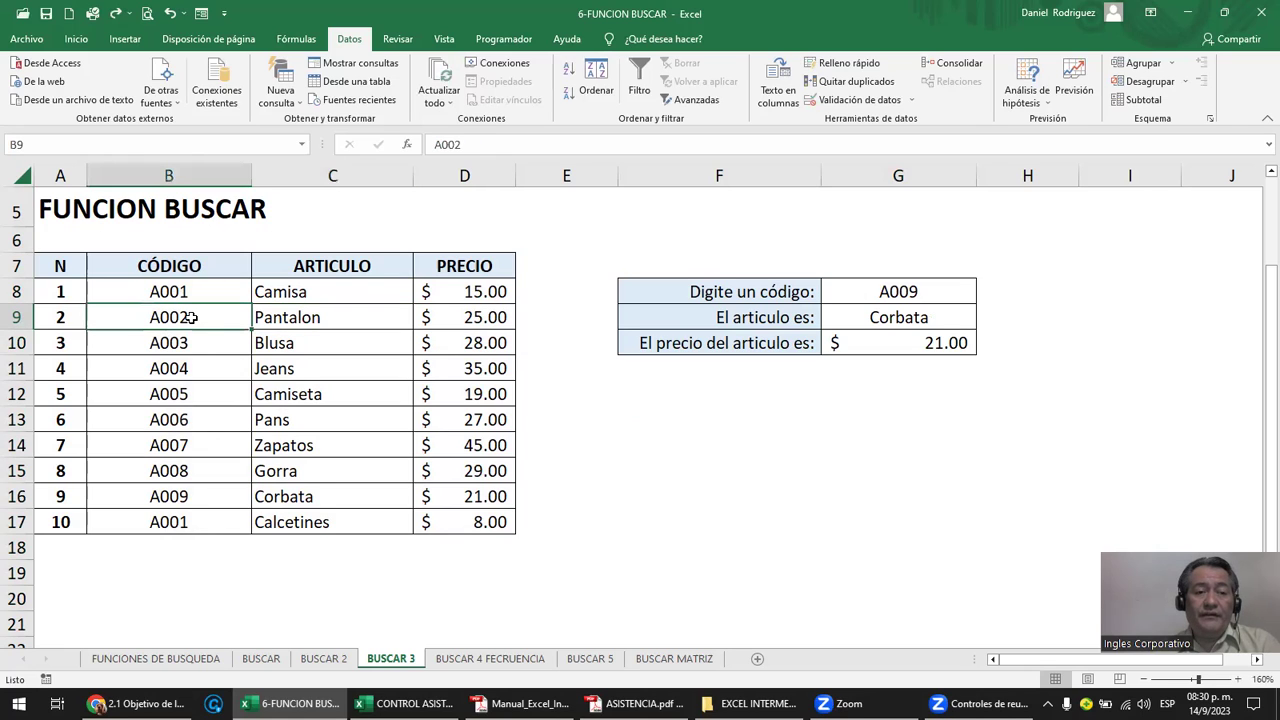
pyautogui.click(278, 316)
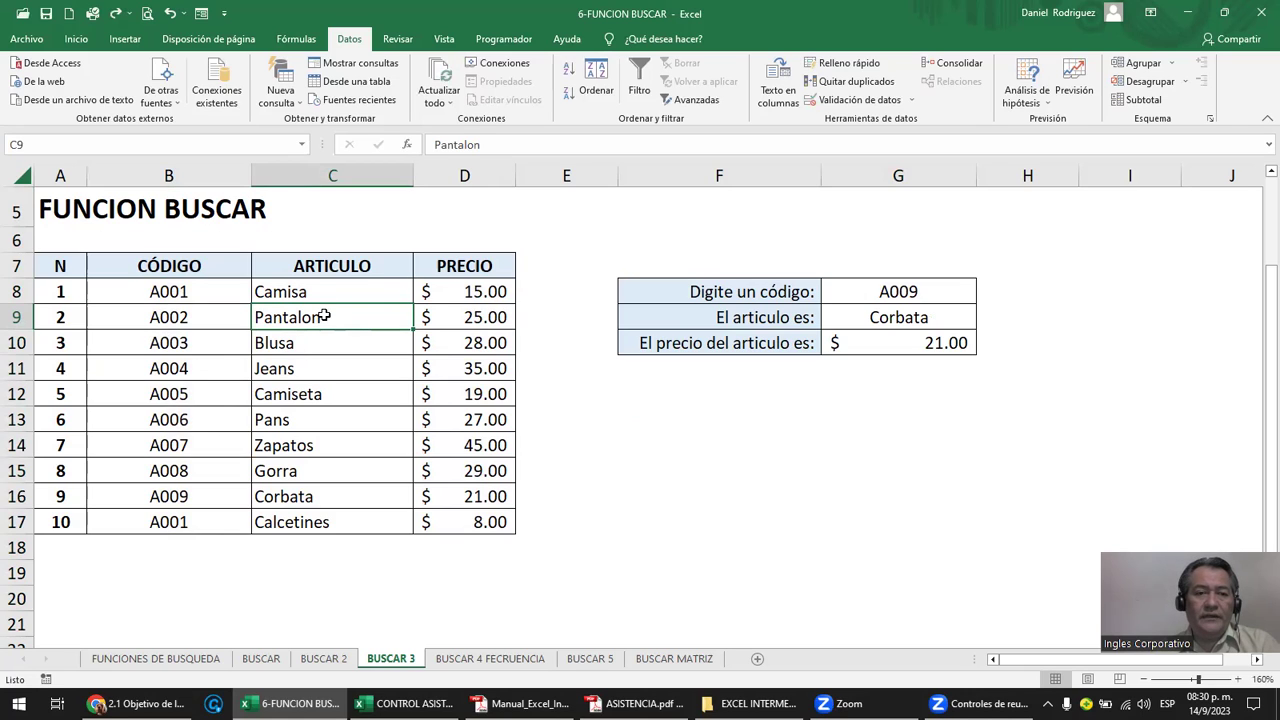
pyautogui.click(57, 314)
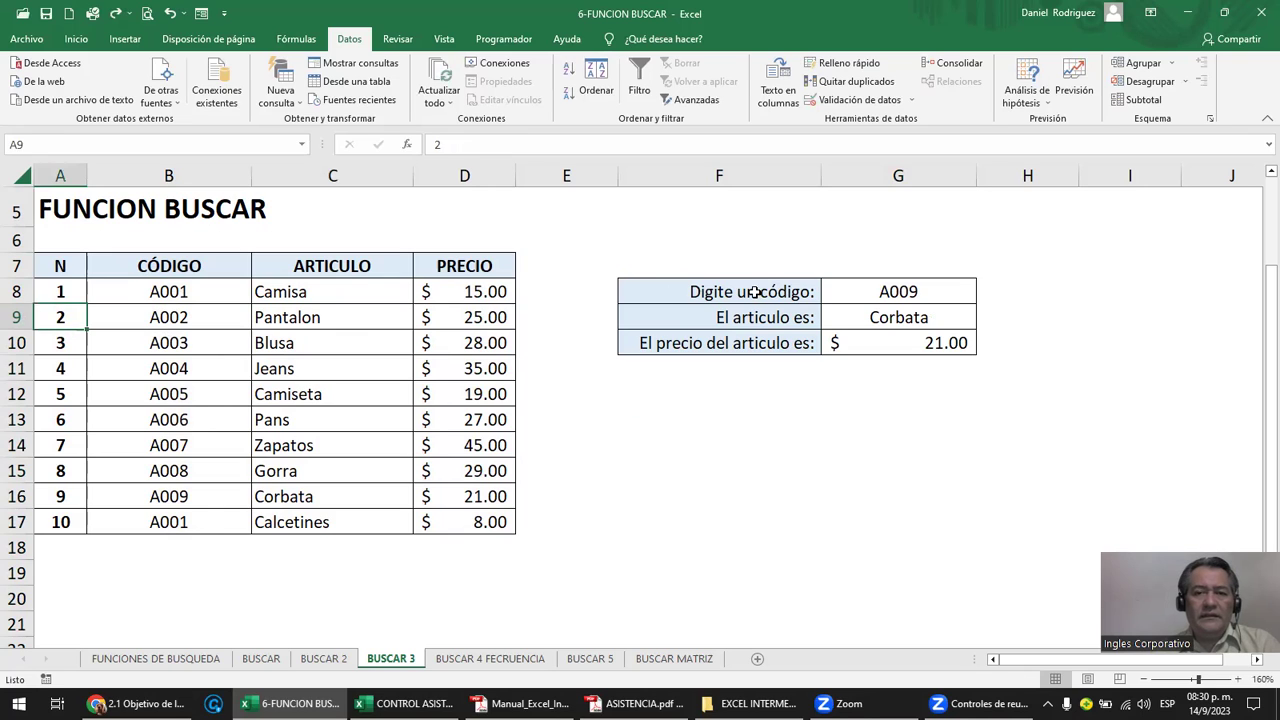
# Inspect the code prompt holding A009 and the G10 price lookup formula.
pyautogui.moveTo(765, 292); pyautogui.dragTo(905, 292)
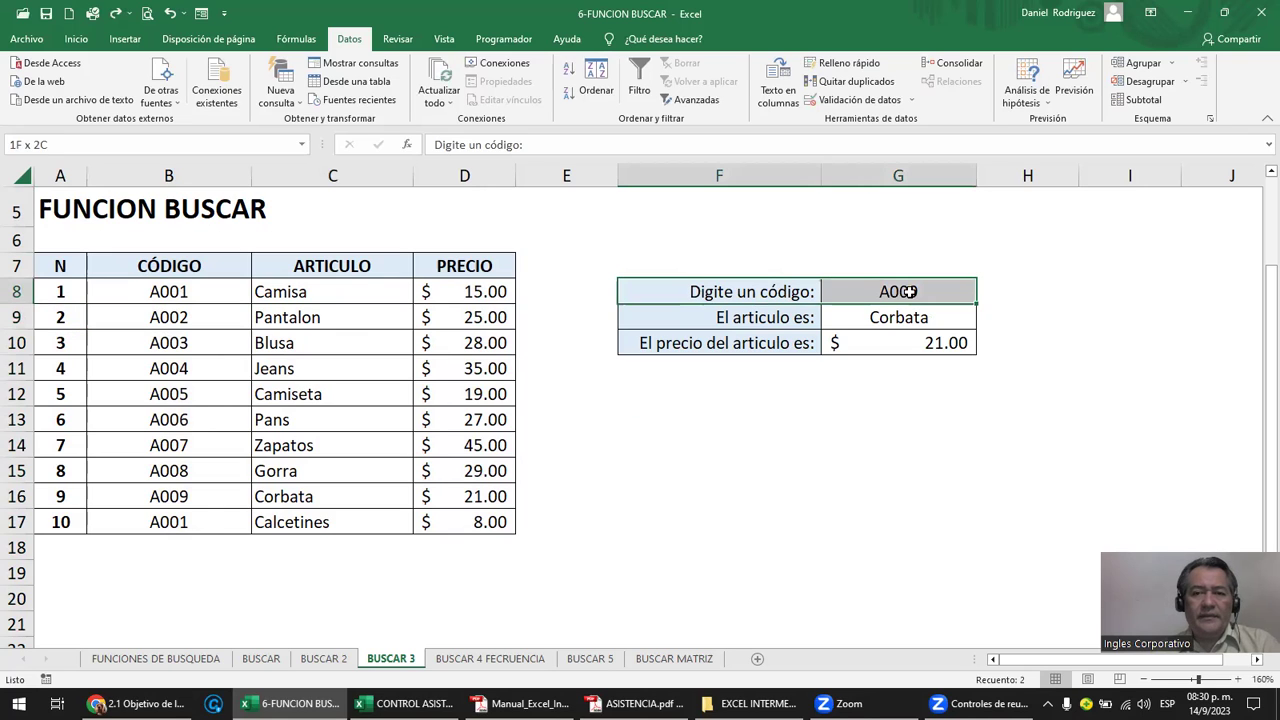
pyautogui.click(898, 345)
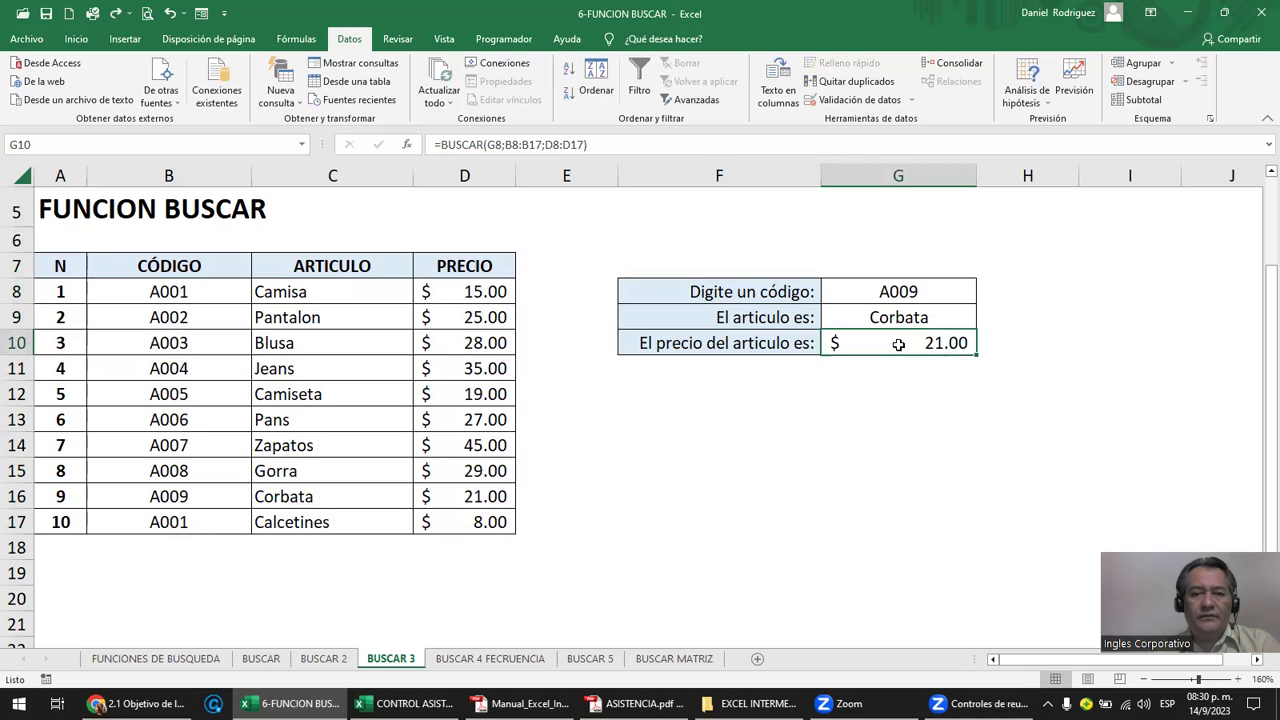
pyautogui.click(708, 292)
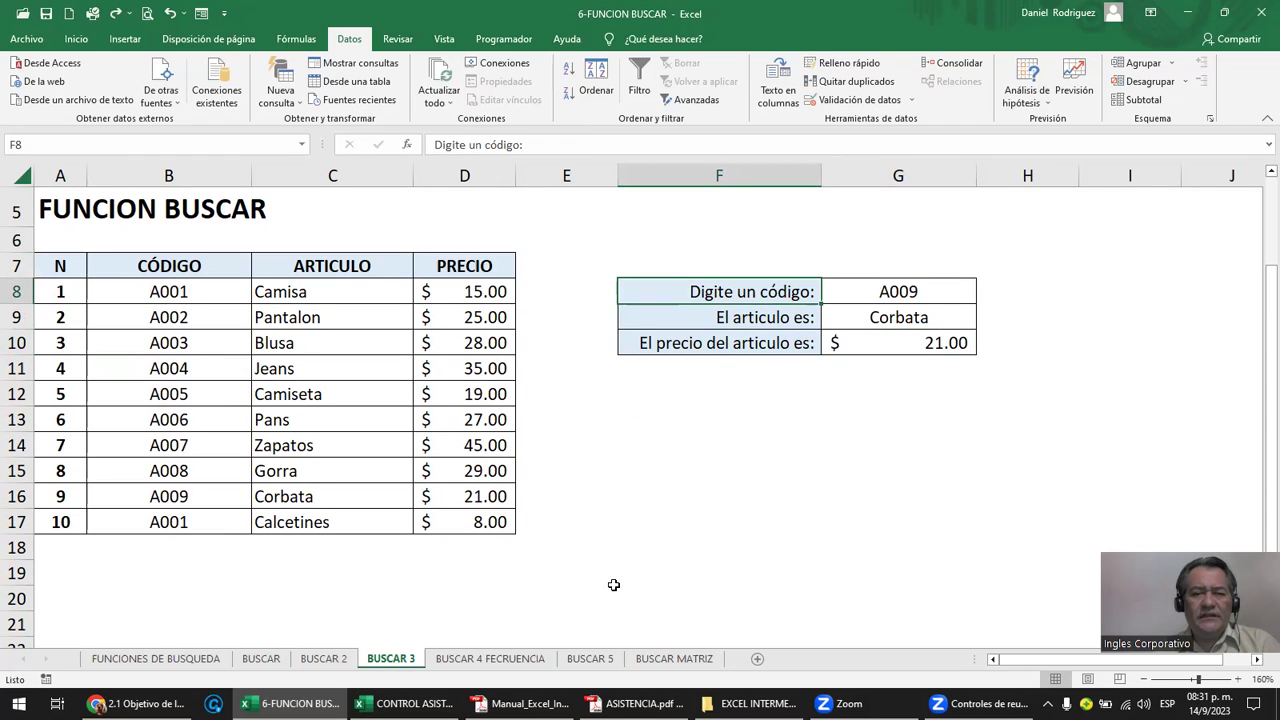
# Scroll the Manual_Excel_Intermedio PDF up to the BUSCAR grades example, then return to Excel.
pyautogui.moveTo(521, 703)
pyautogui.click(550, 688)
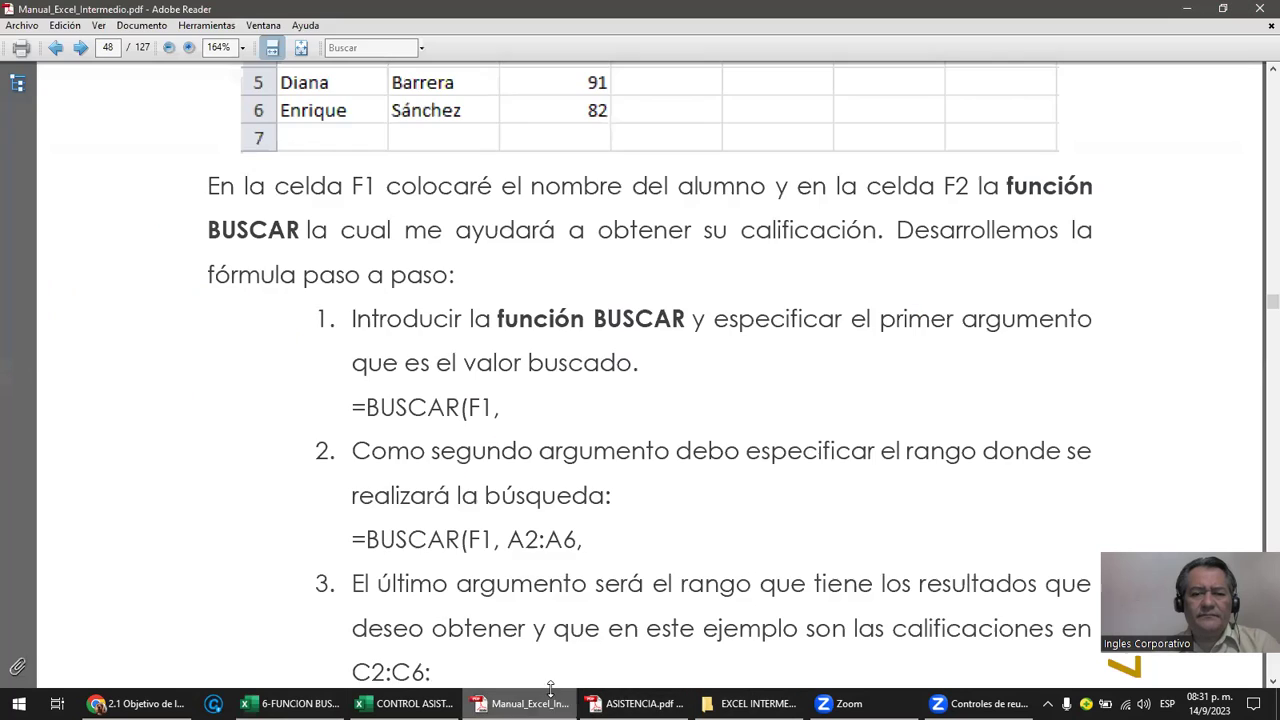
pyautogui.scroll(2, 598, 342)
pyautogui.scroll(1, 604, 340)
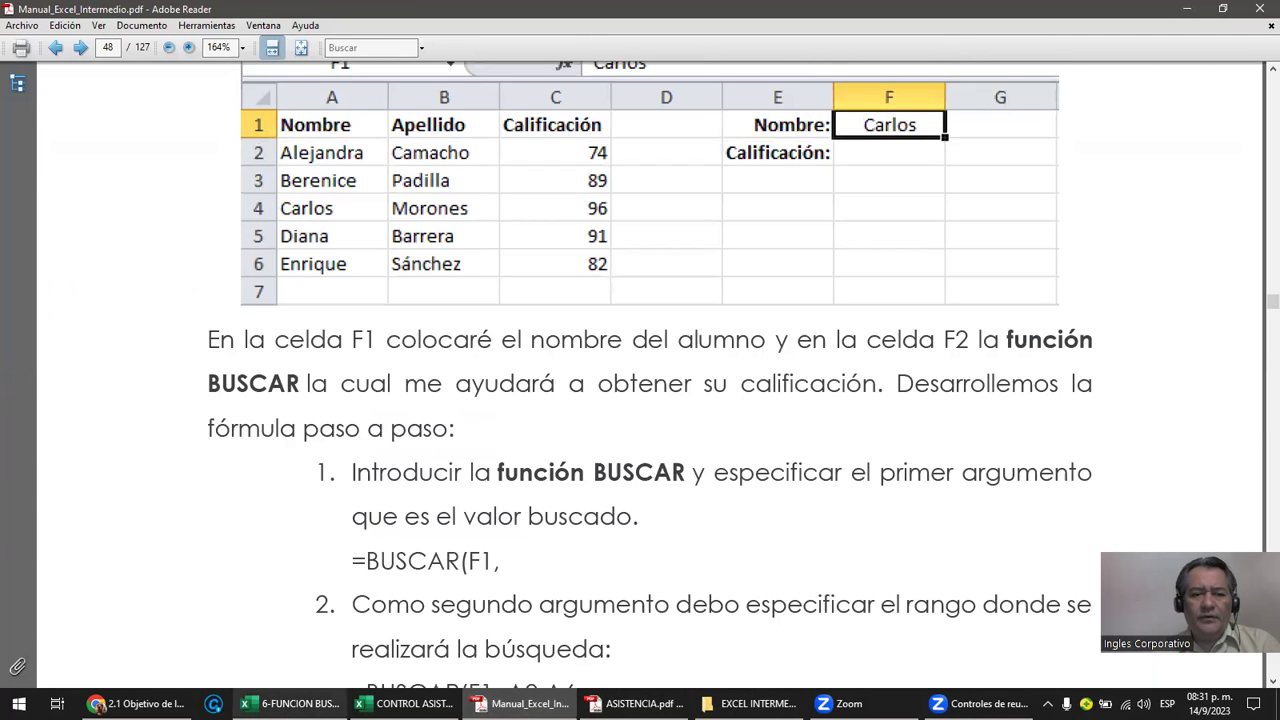
pyautogui.click(290, 703)
pyautogui.click(650, 392)
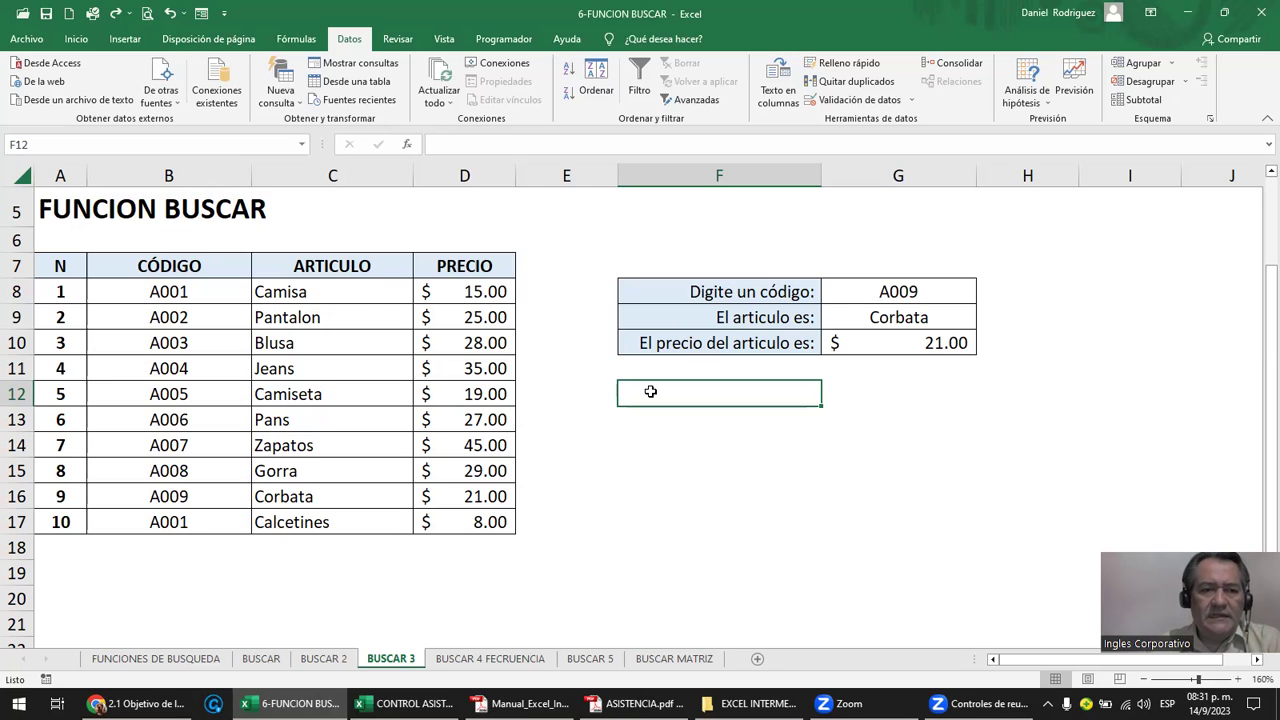
pyautogui.click(113, 293)
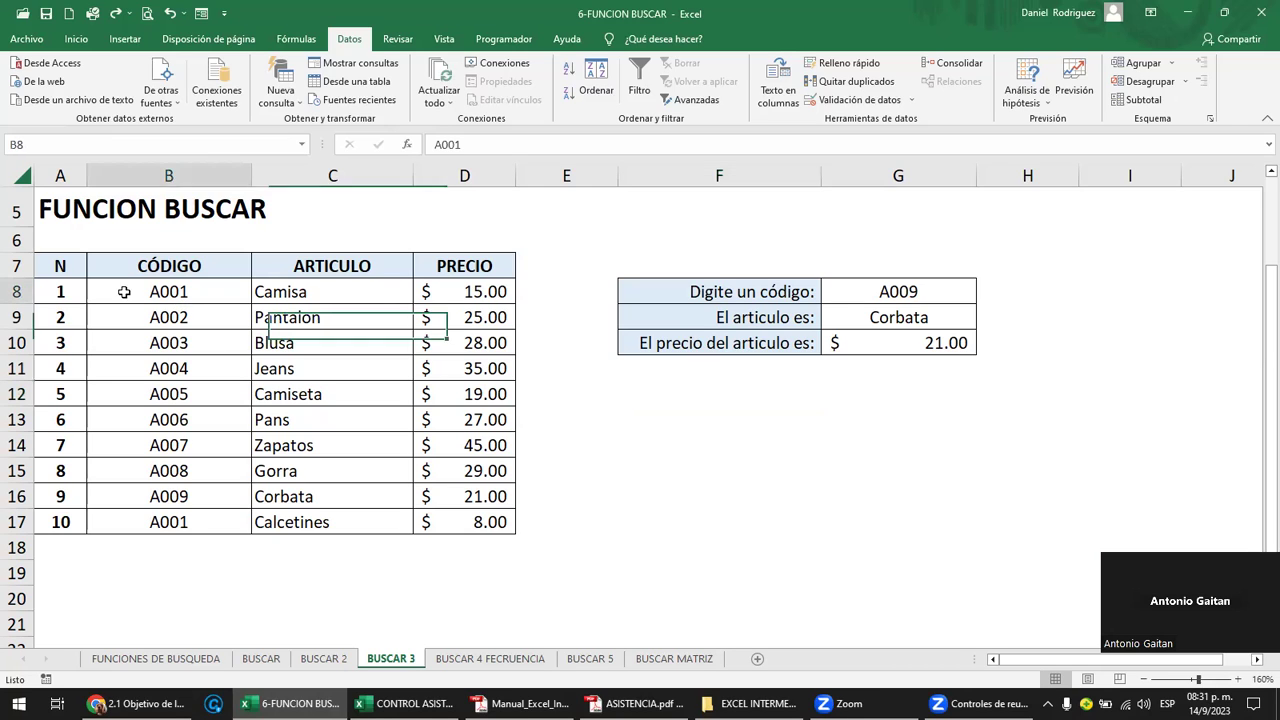
pyautogui.click(883, 292)
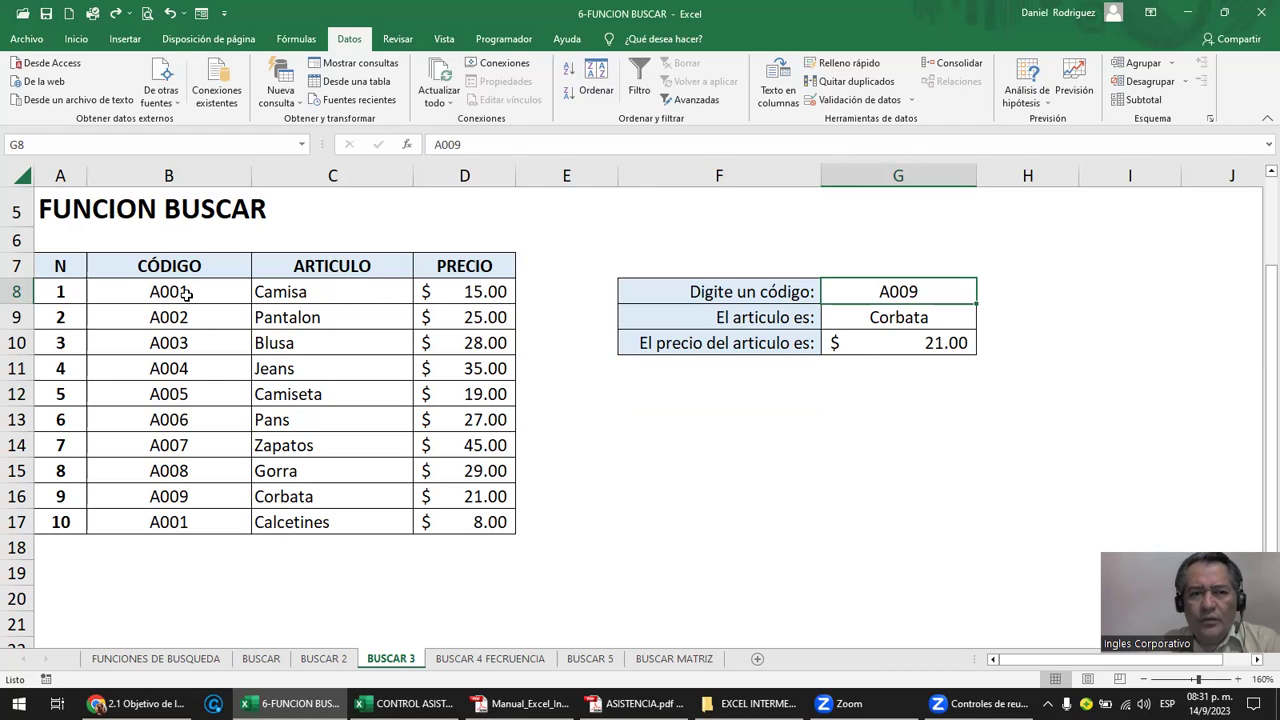
pyautogui.moveTo(185, 291); pyautogui.dragTo(171, 514)
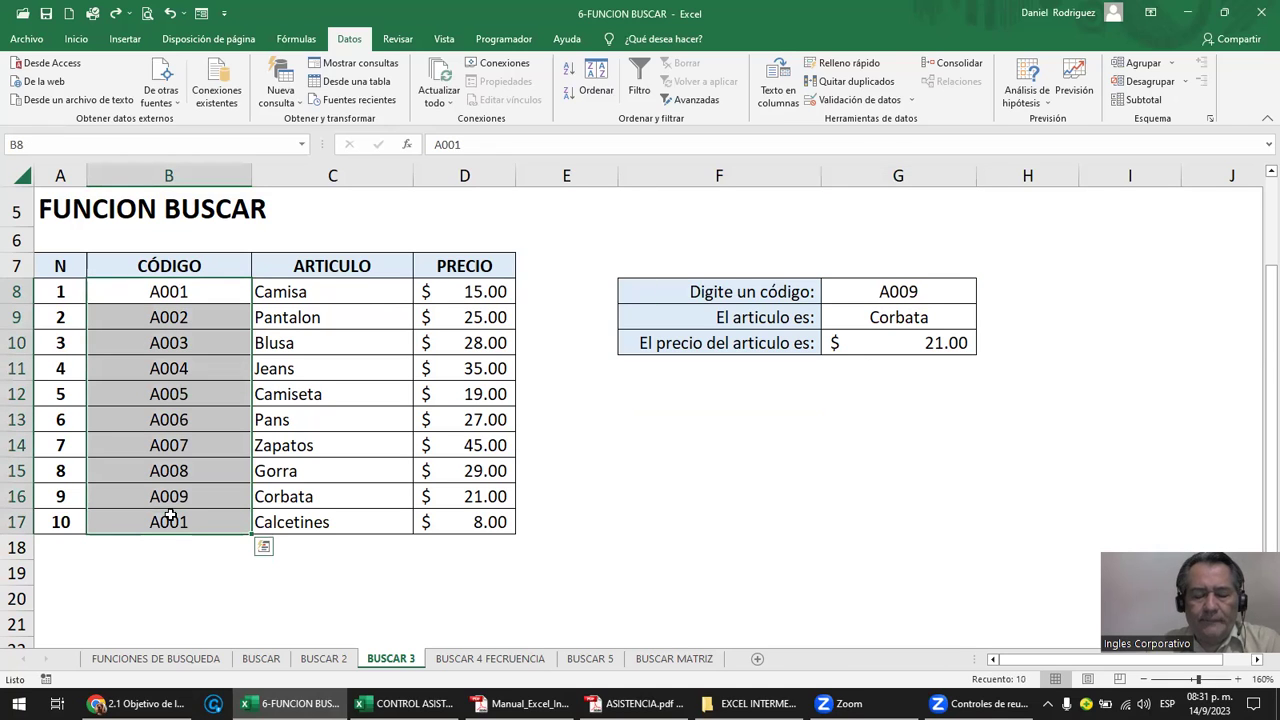
pyautogui.click(176, 320)
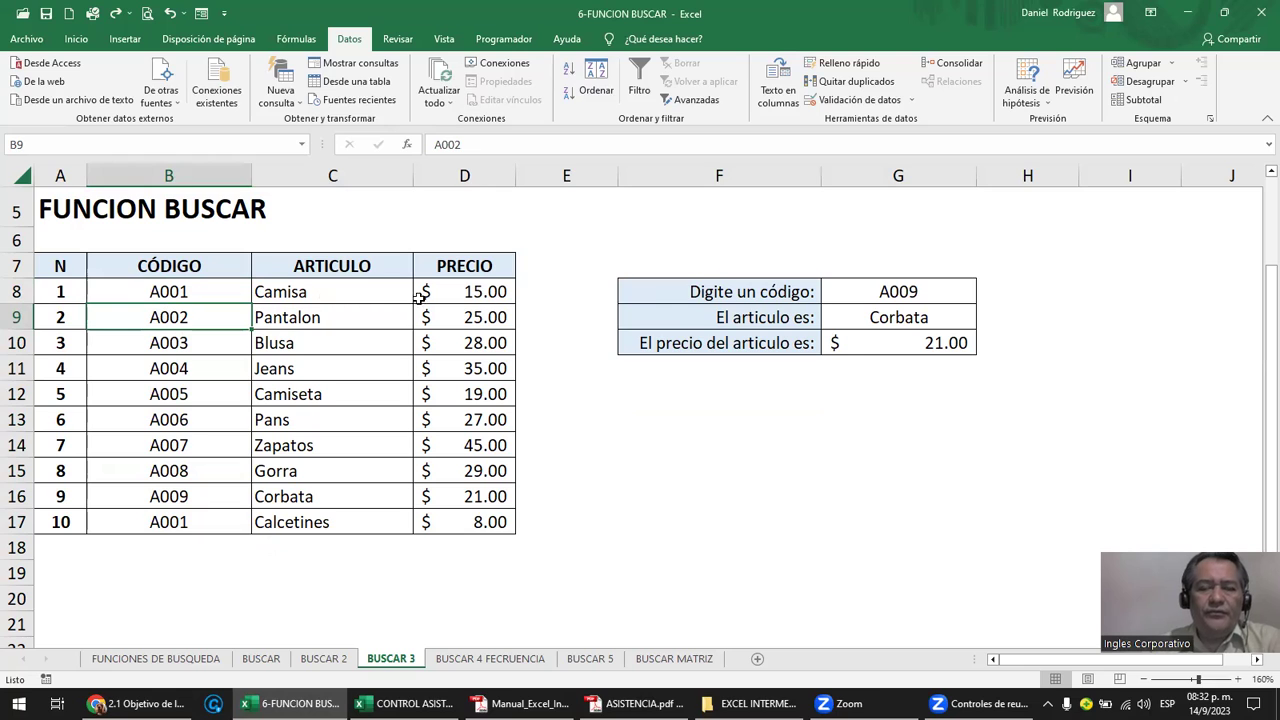
pyautogui.click(664, 291)
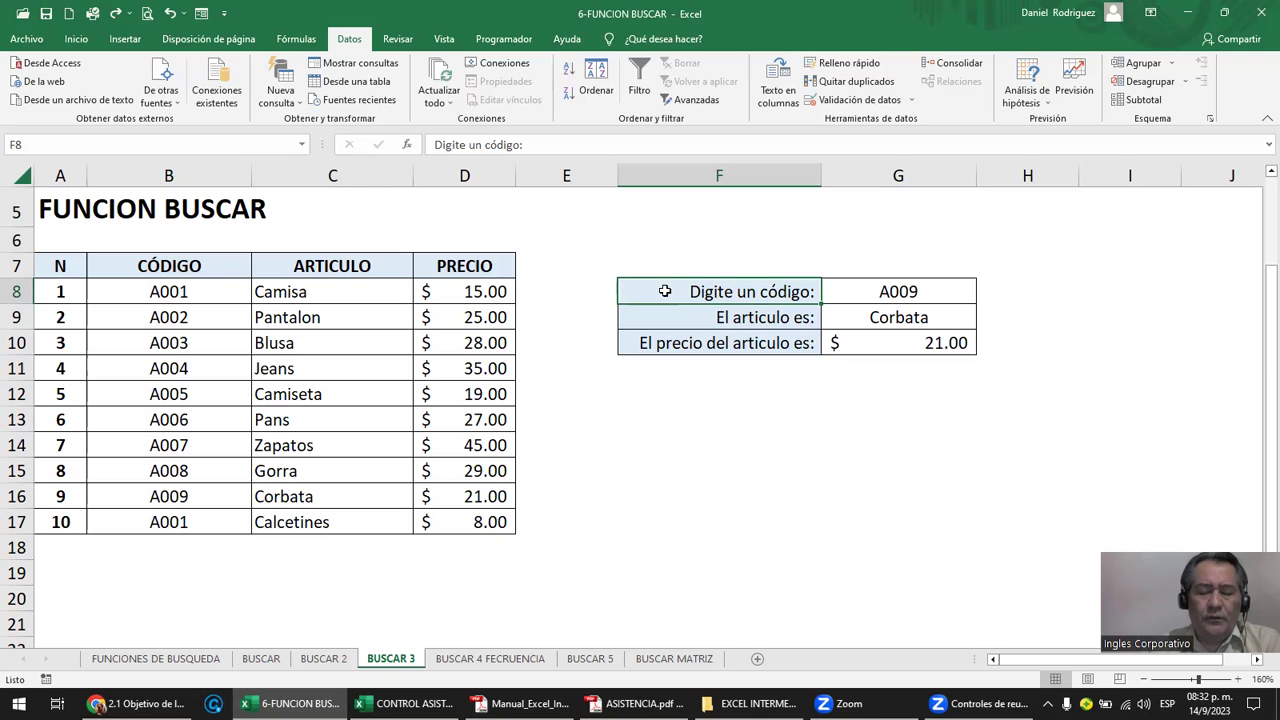
pyautogui.moveTo(190, 294); pyautogui.dragTo(186, 520)
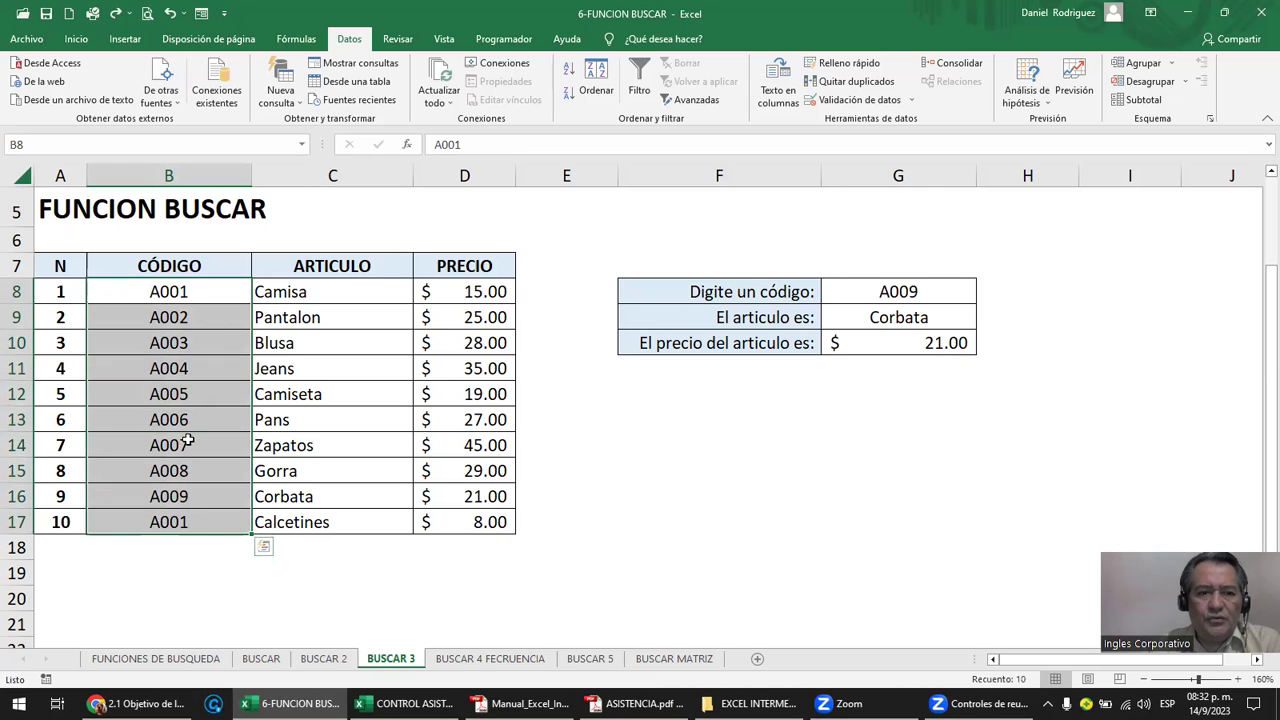
pyautogui.click(178, 522)
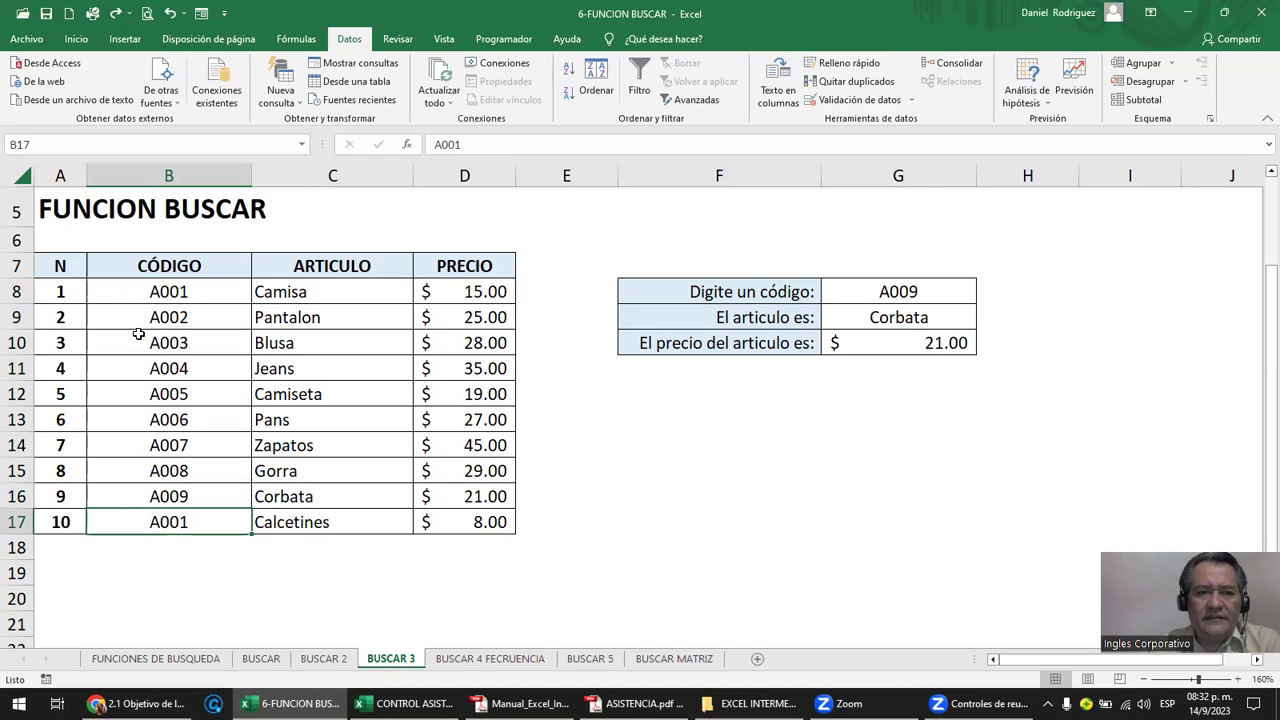
pyautogui.click(165, 295)
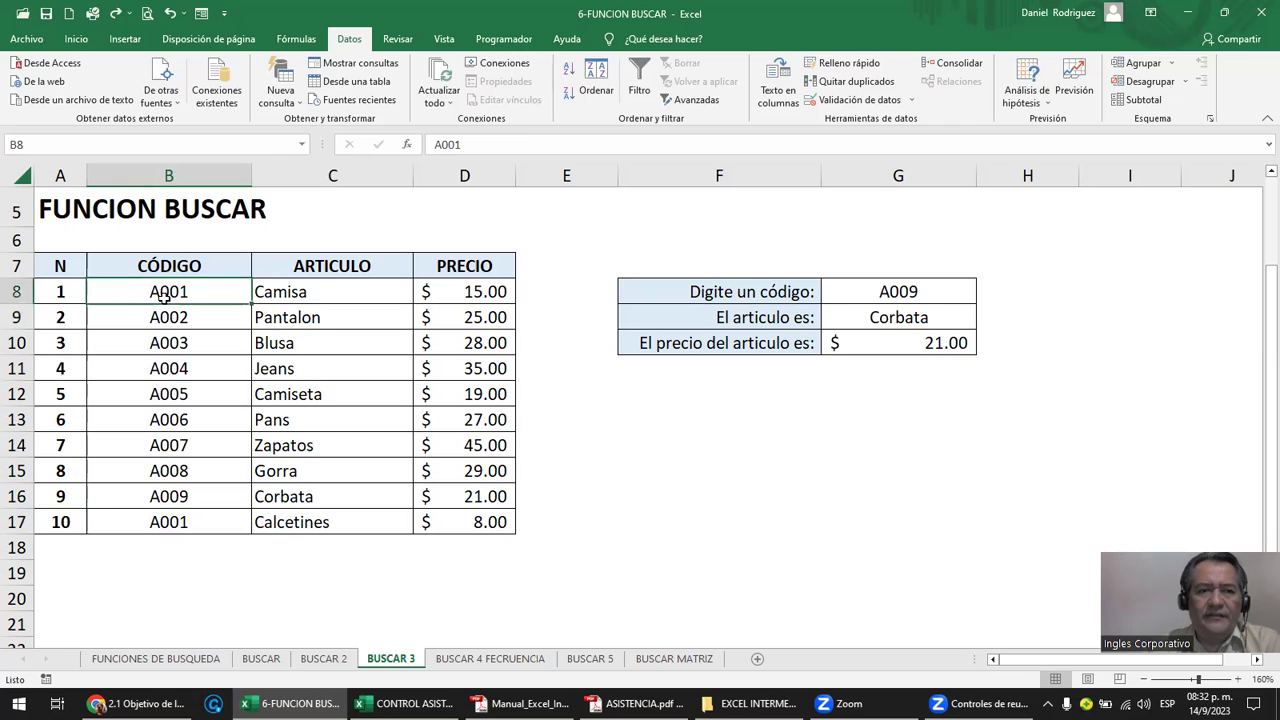
# Sort the table ascending by code and paste A001 from row 9 into G8.
pyautogui.click(568, 69)
pyautogui.click(927, 291)
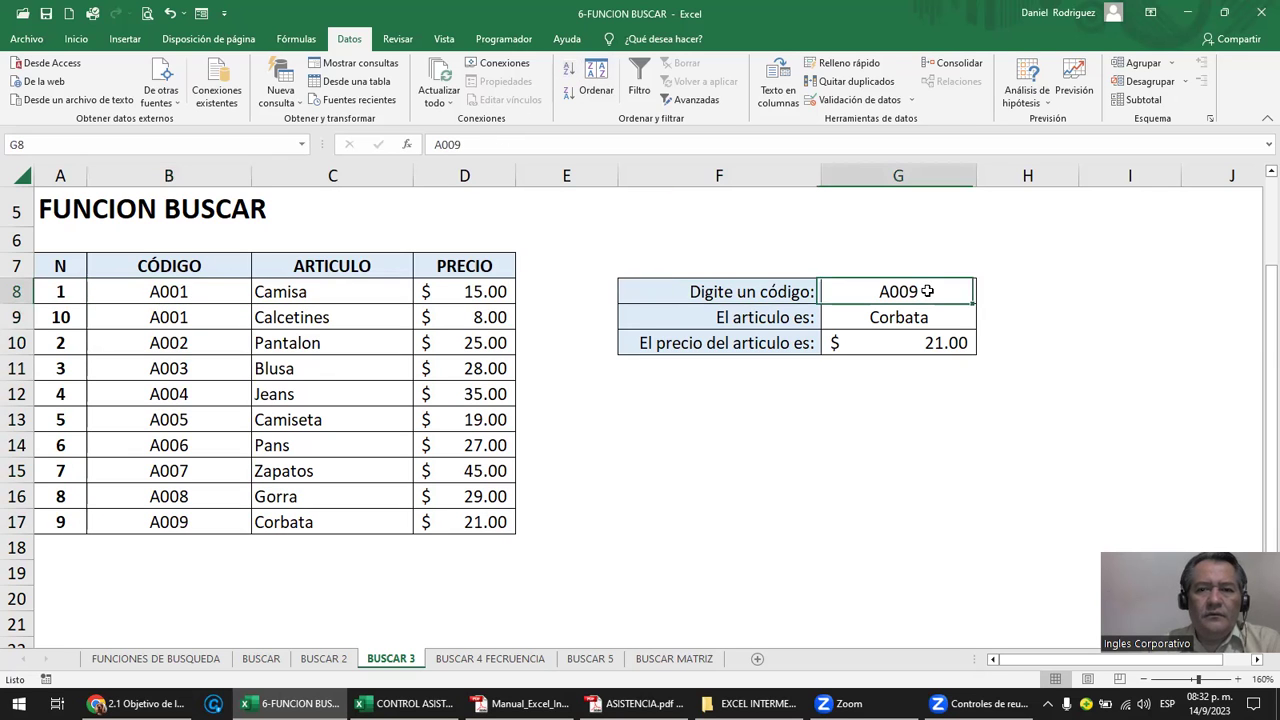
pyautogui.click(242, 319)
pyautogui.hotkey('ctrl', 'c')
pyautogui.press('Right')
pyautogui.press('Right')
pyautogui.press('Right')
pyautogui.press('Right')
pyautogui.press('Right')
pyautogui.press('Up')
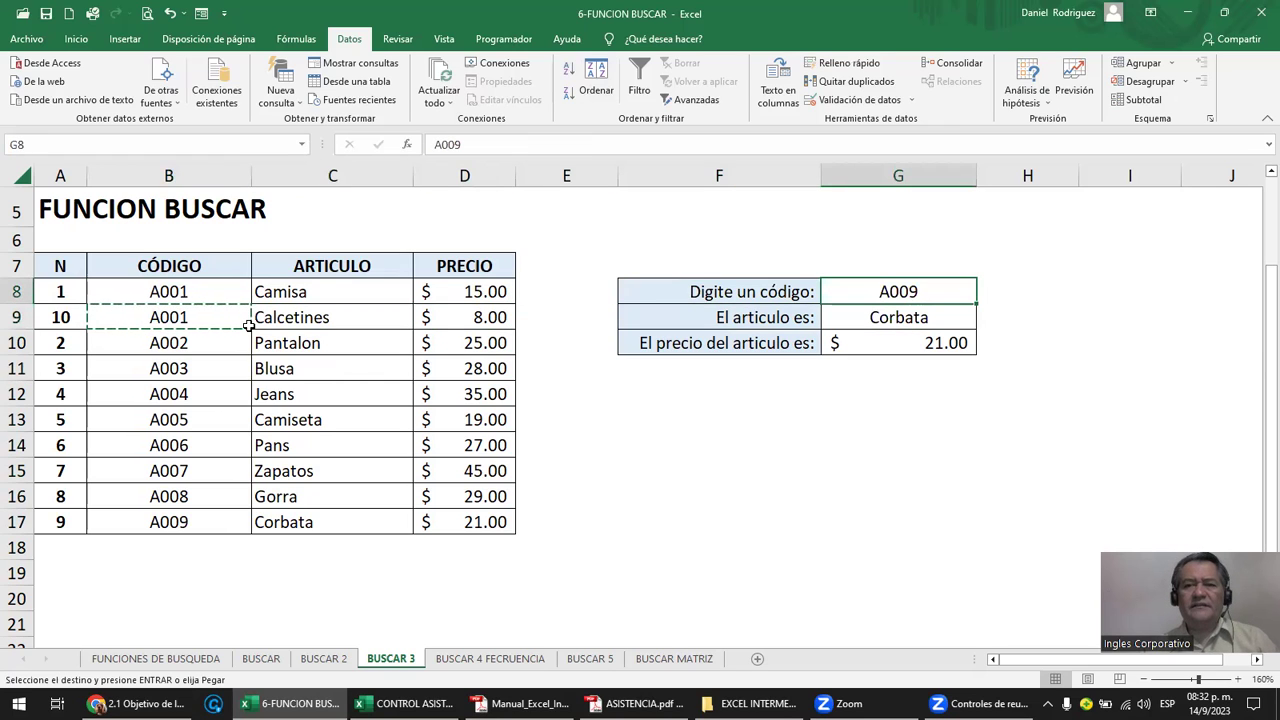
pyautogui.press('Return')
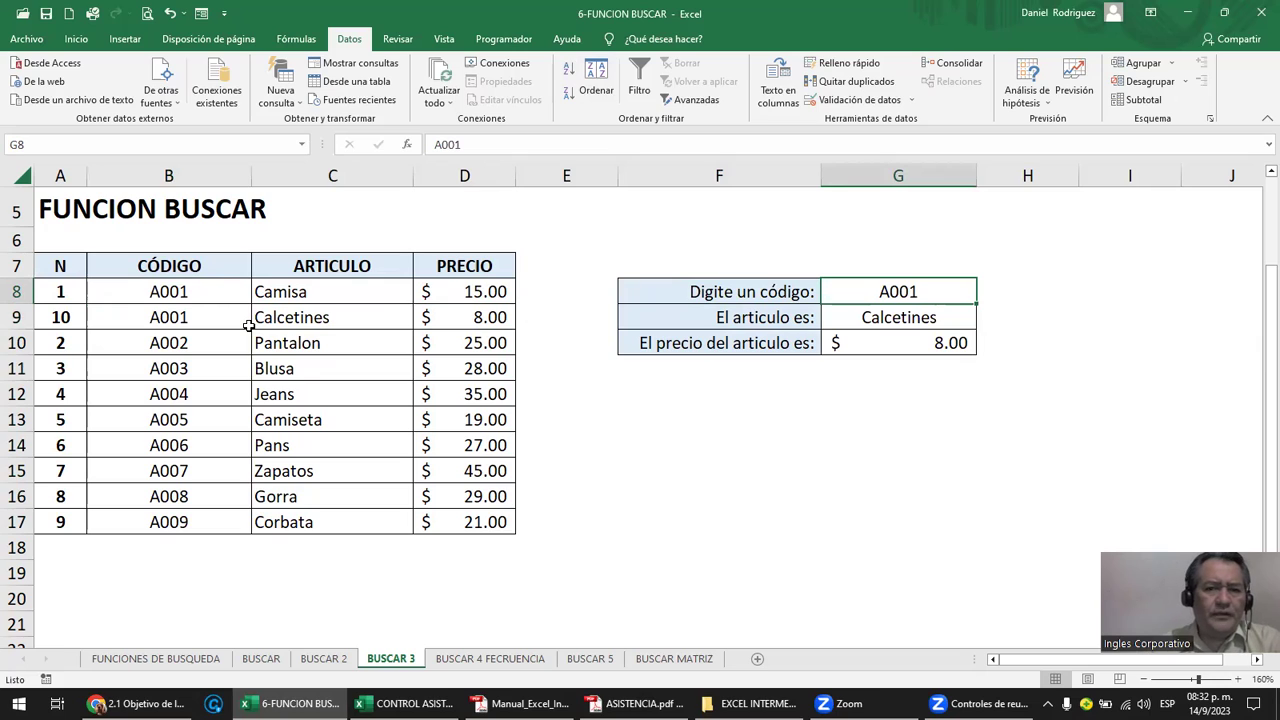
# Check that G9 returns Calcetines and compare the two A001 codes in the table.
pyautogui.click(917, 320)
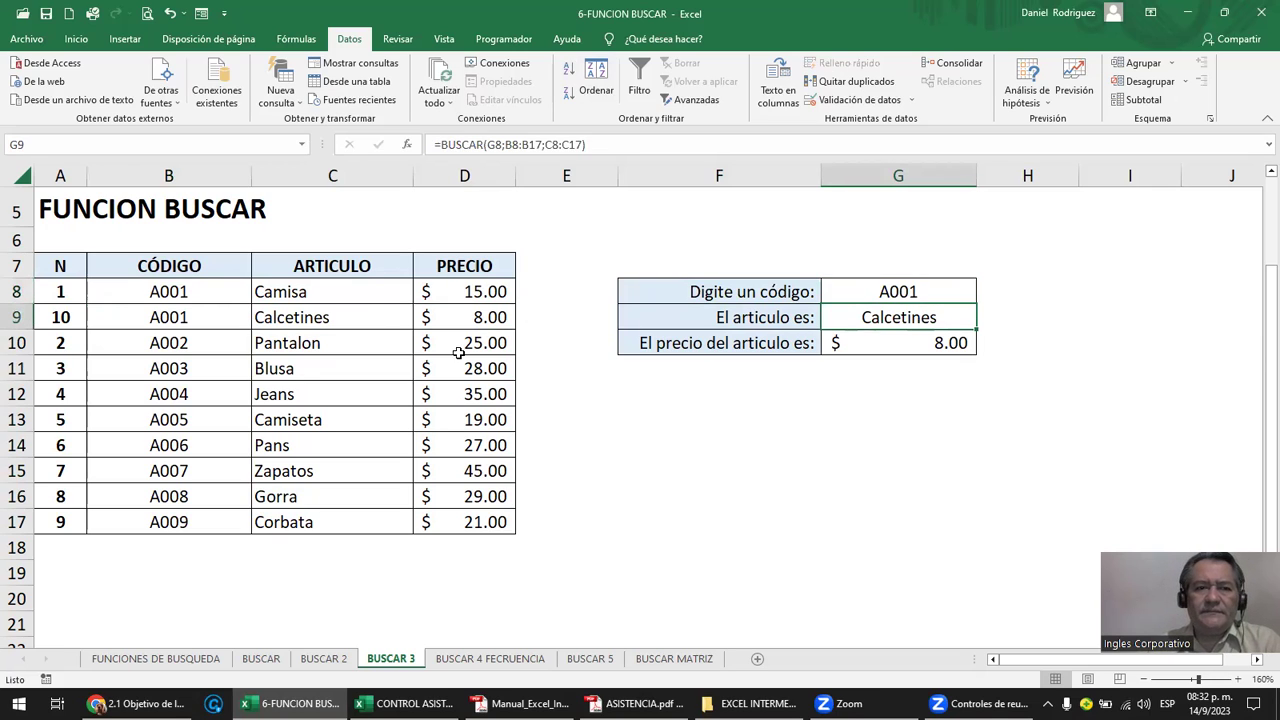
pyautogui.click(197, 318)
pyautogui.click(176, 293)
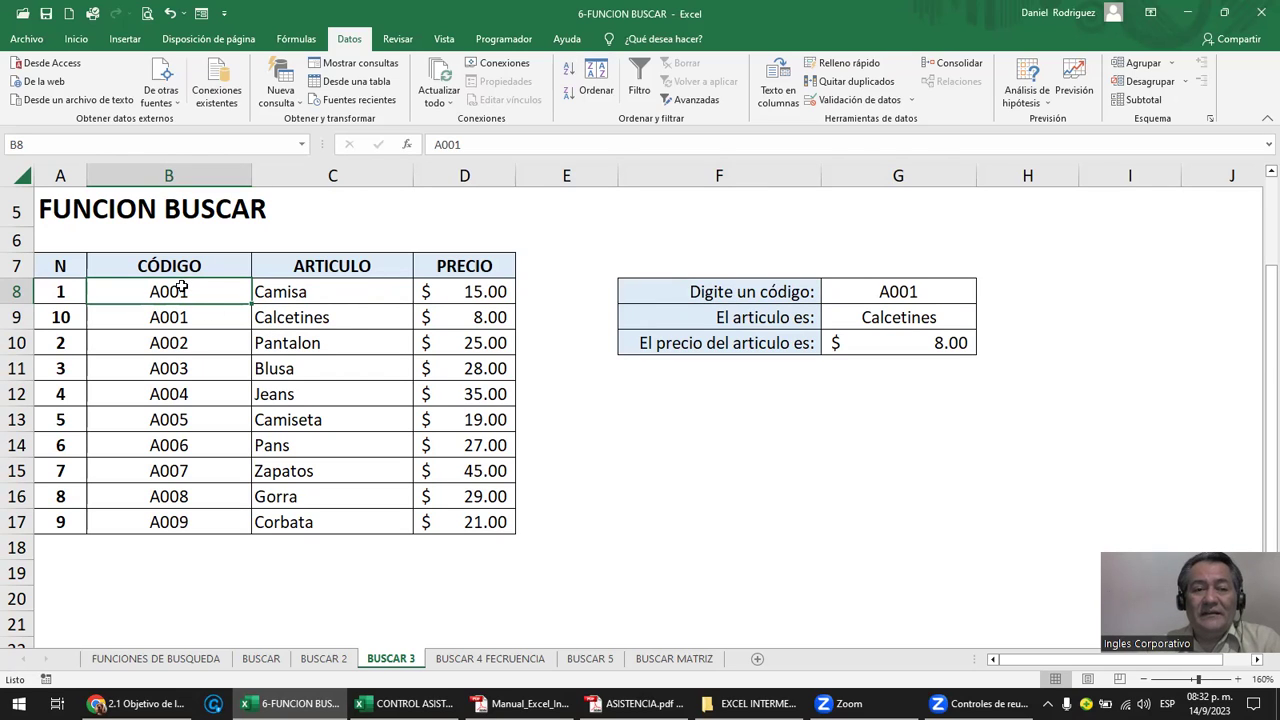
pyautogui.click(214, 323)
pyautogui.hotkey('ctrl', 'c')
pyautogui.hotkey('ctrl', 'z')
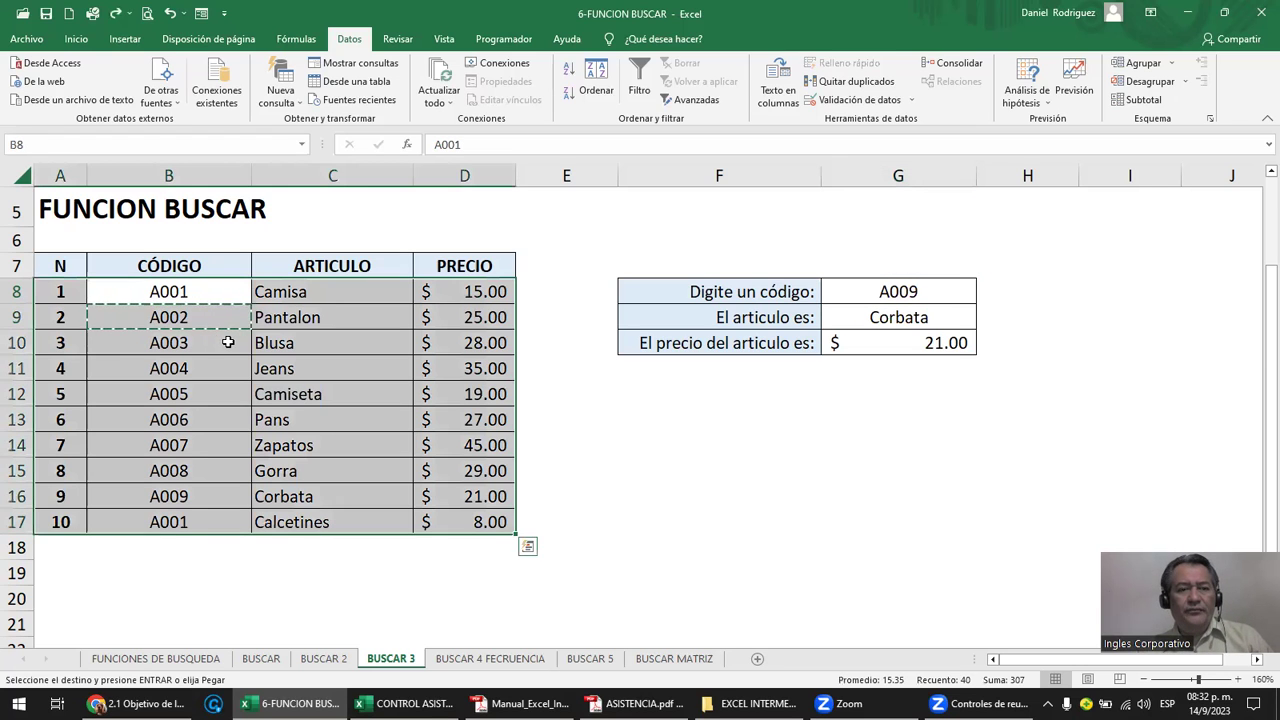
pyautogui.press('Escape')
pyautogui.click(229, 524)
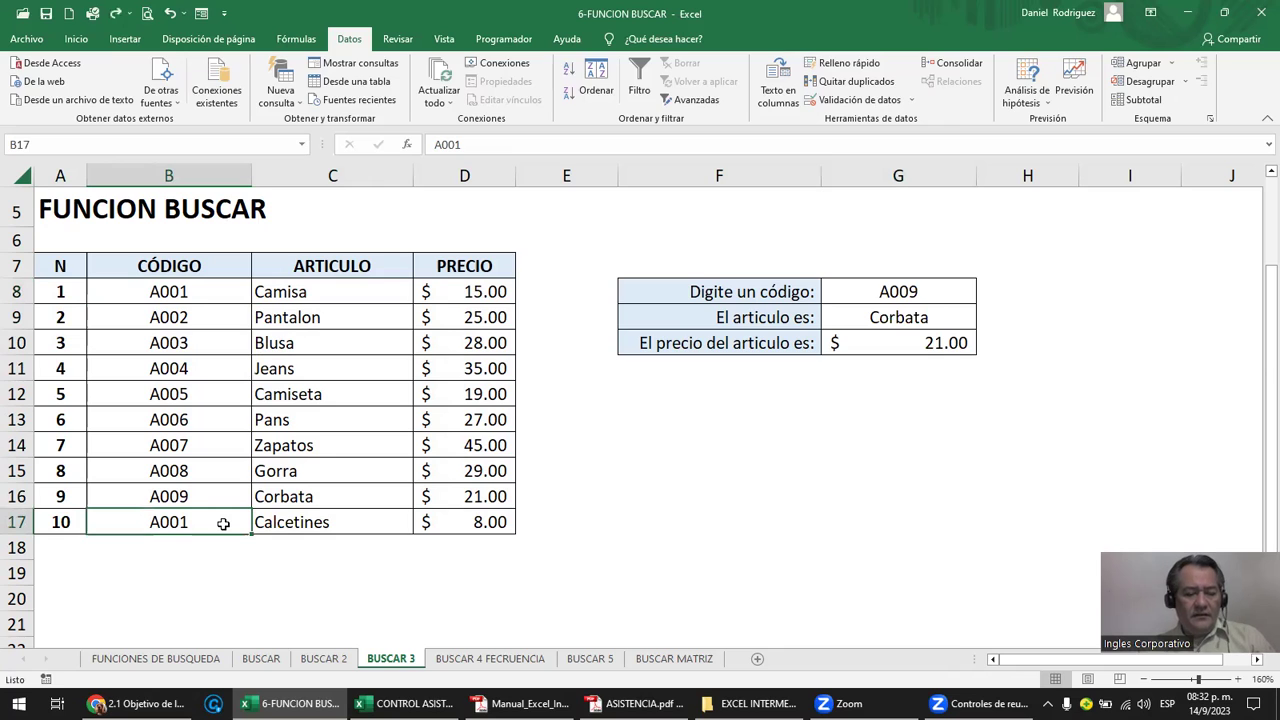
pyautogui.doubleClick(228, 524)
pyautogui.press('Left')
pyautogui.press('Left')
pyautogui.write('10')
pyautogui.press('Delete')
pyautogui.press('Delete')
pyautogui.press('Return')
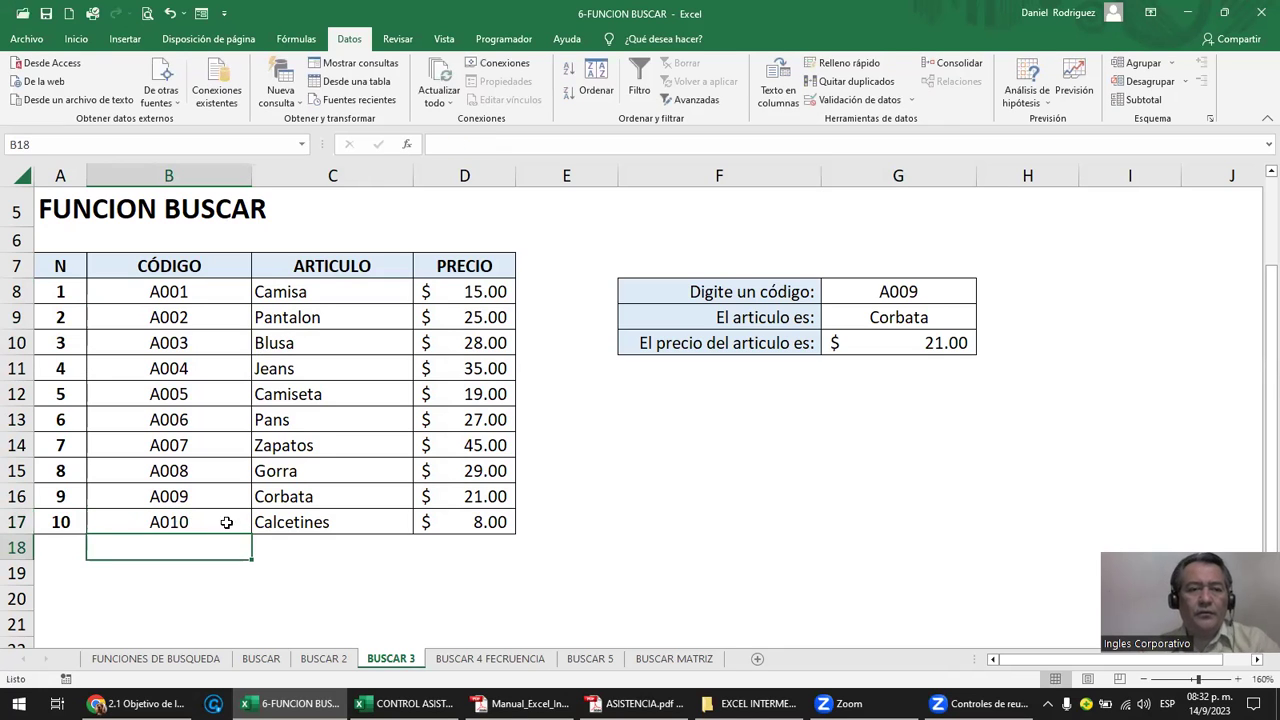
pyautogui.click(171, 291)
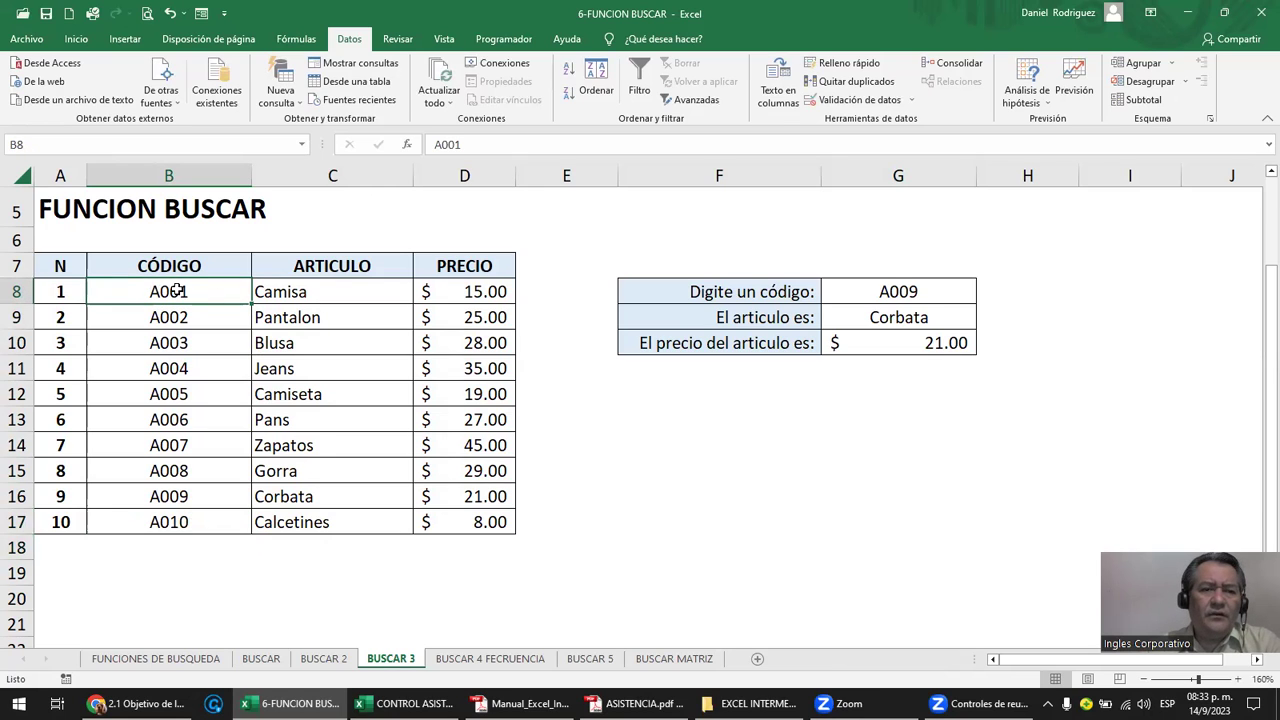
pyautogui.click(188, 521)
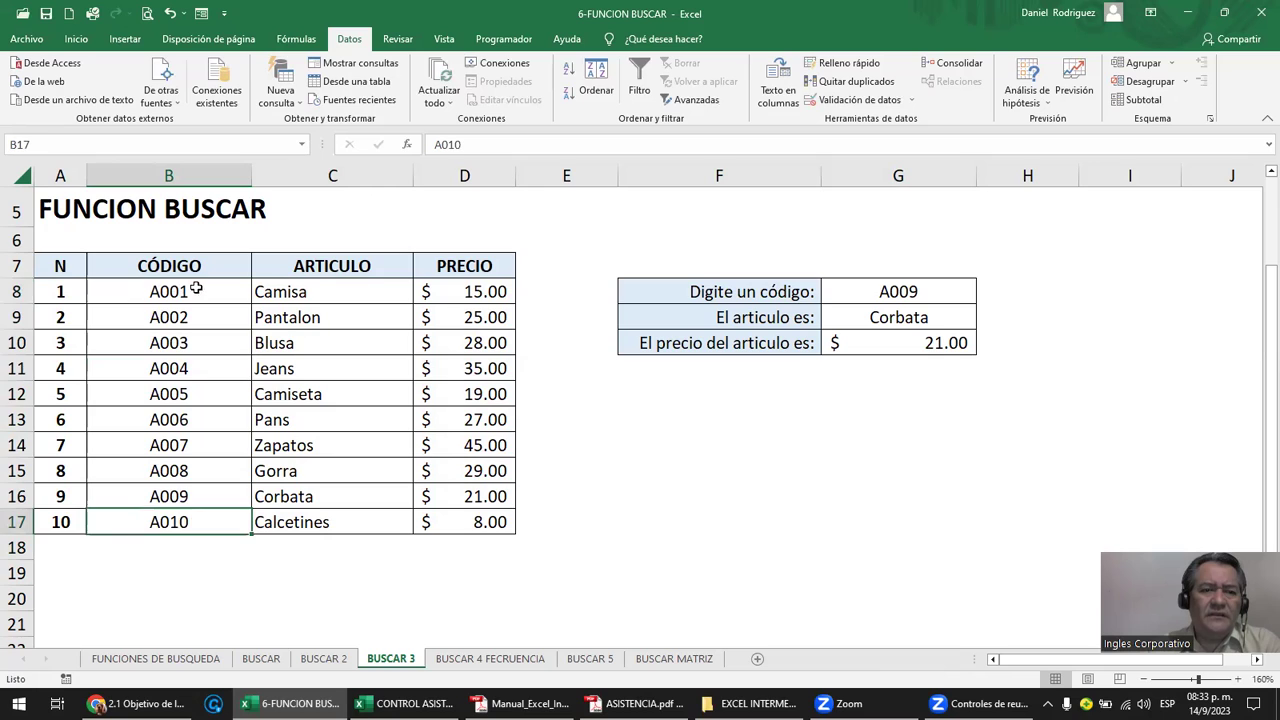
pyautogui.moveTo(193, 287); pyautogui.dragTo(205, 521)
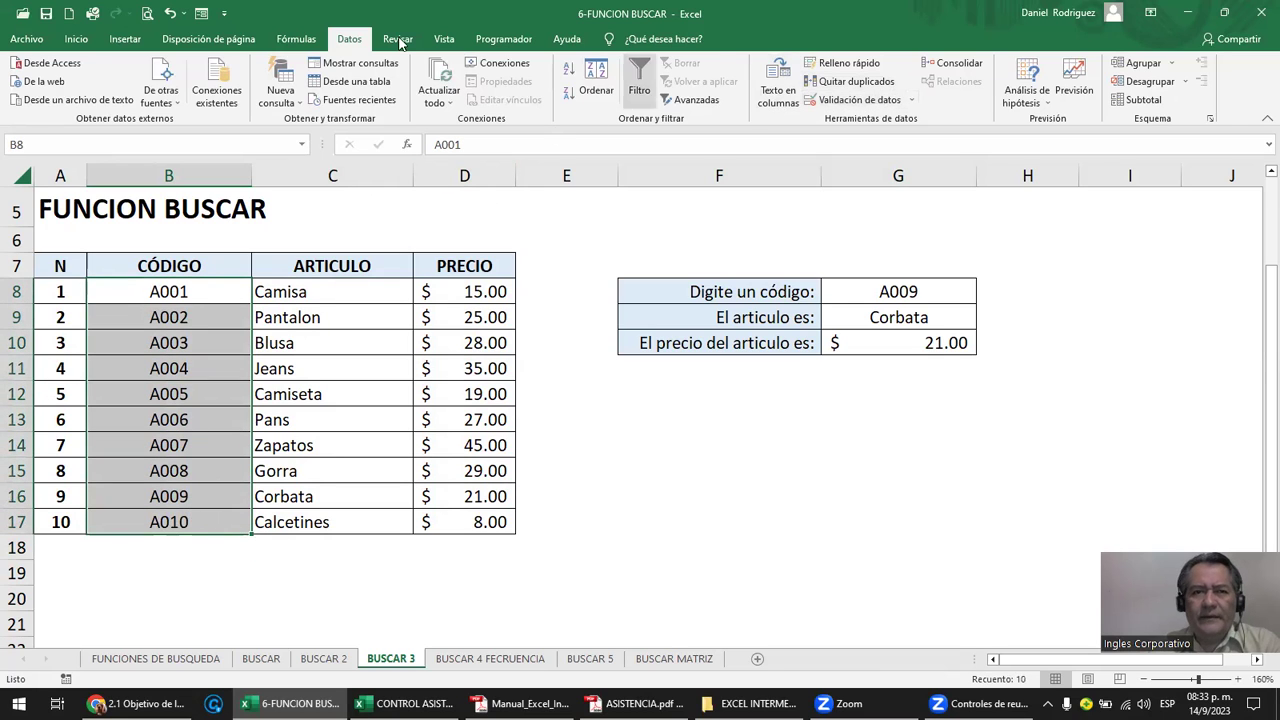
# Add a Valores duplicados conditional formatting rule to the codes in B8:B17.
pyautogui.click(76, 38)
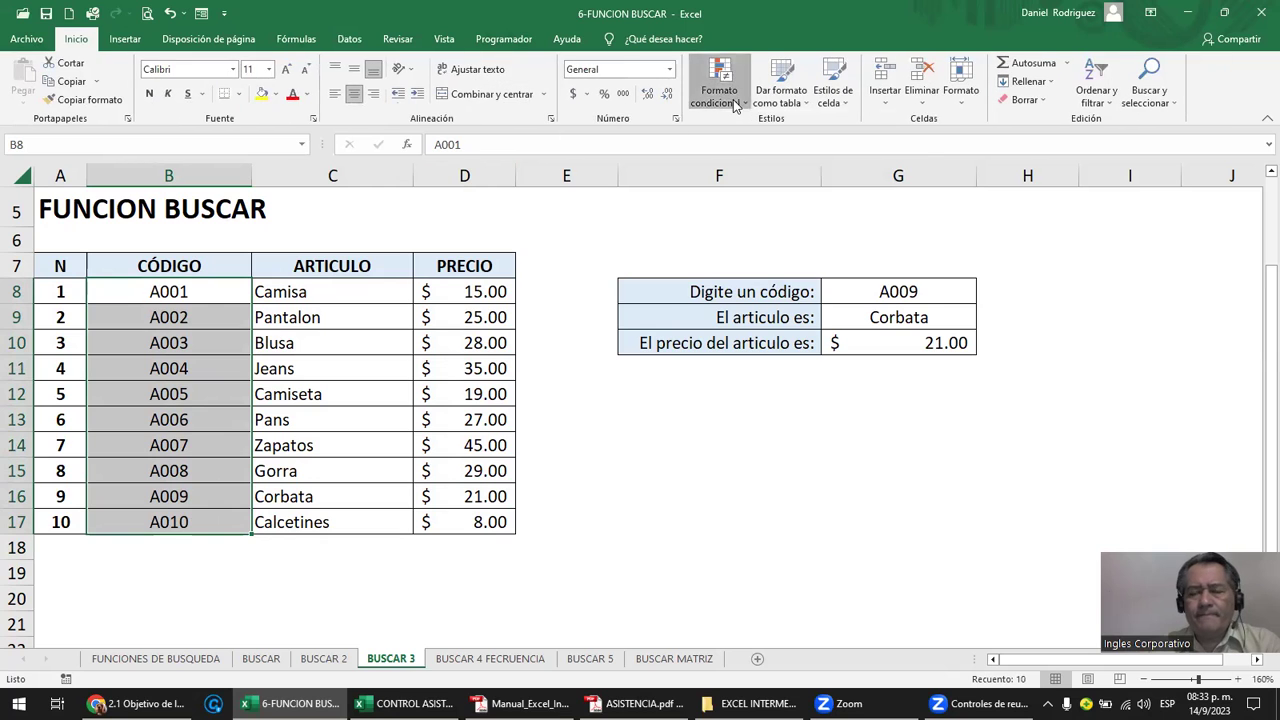
pyautogui.click(733, 99)
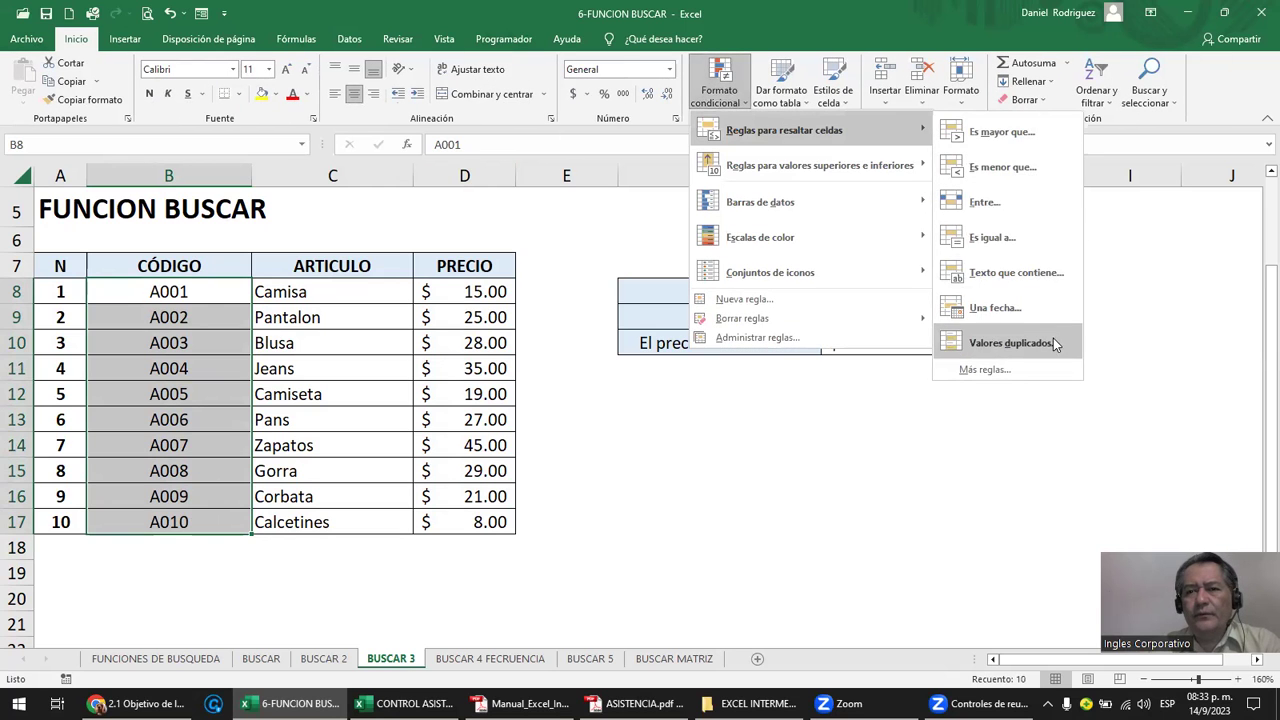
pyautogui.click(1053, 339)
pyautogui.click(900, 346)
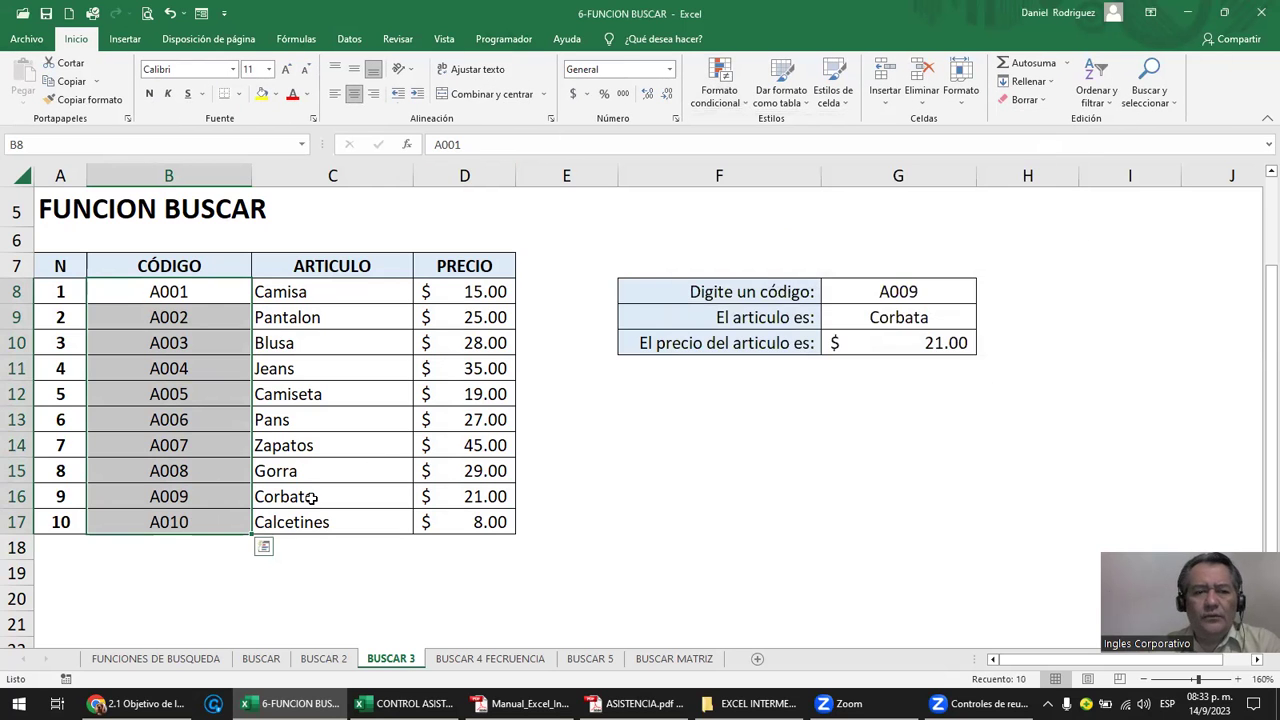
# Type test code A010 in B19 to see it flagged, then delete it.
pyautogui.click(214, 556)
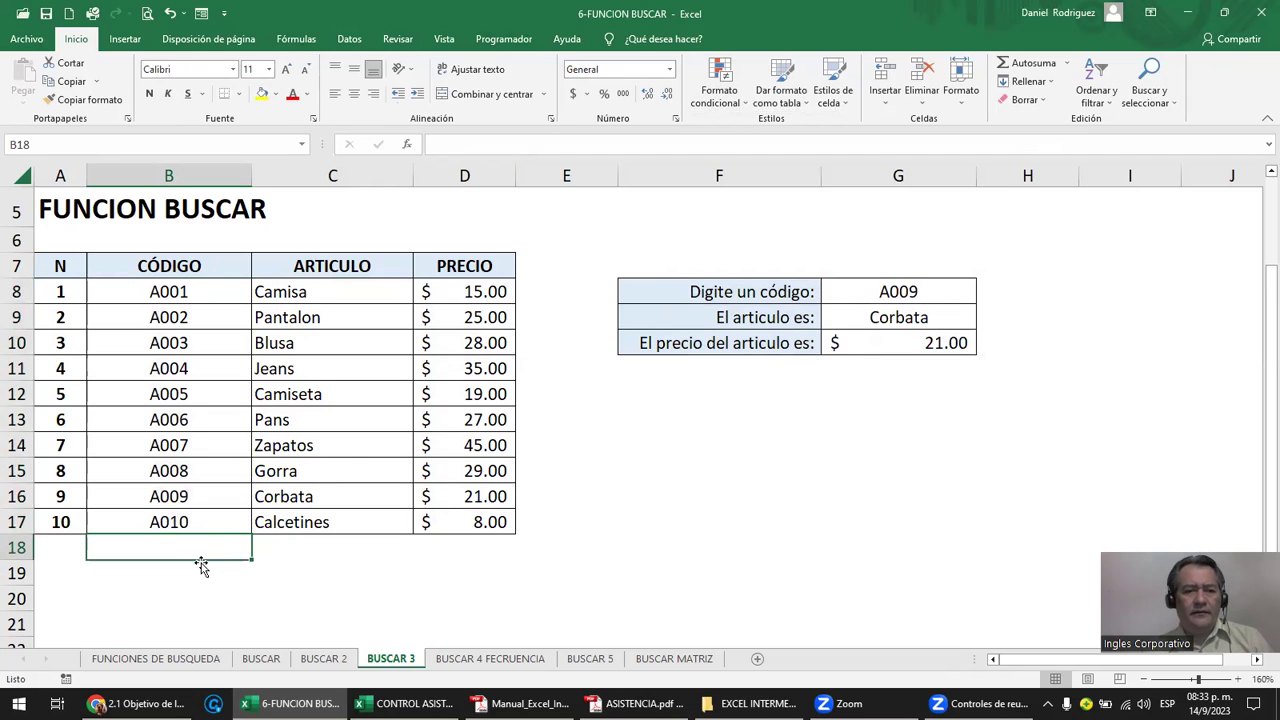
pyautogui.click(193, 562)
pyautogui.write('A0010')
pyautogui.press('BackSpace')
pyautogui.press('BackSpace')
pyautogui.press('BackSpace')
pyautogui.write('10')
pyautogui.press('Return')
pyautogui.click(190, 562)
pyautogui.press('Delete')
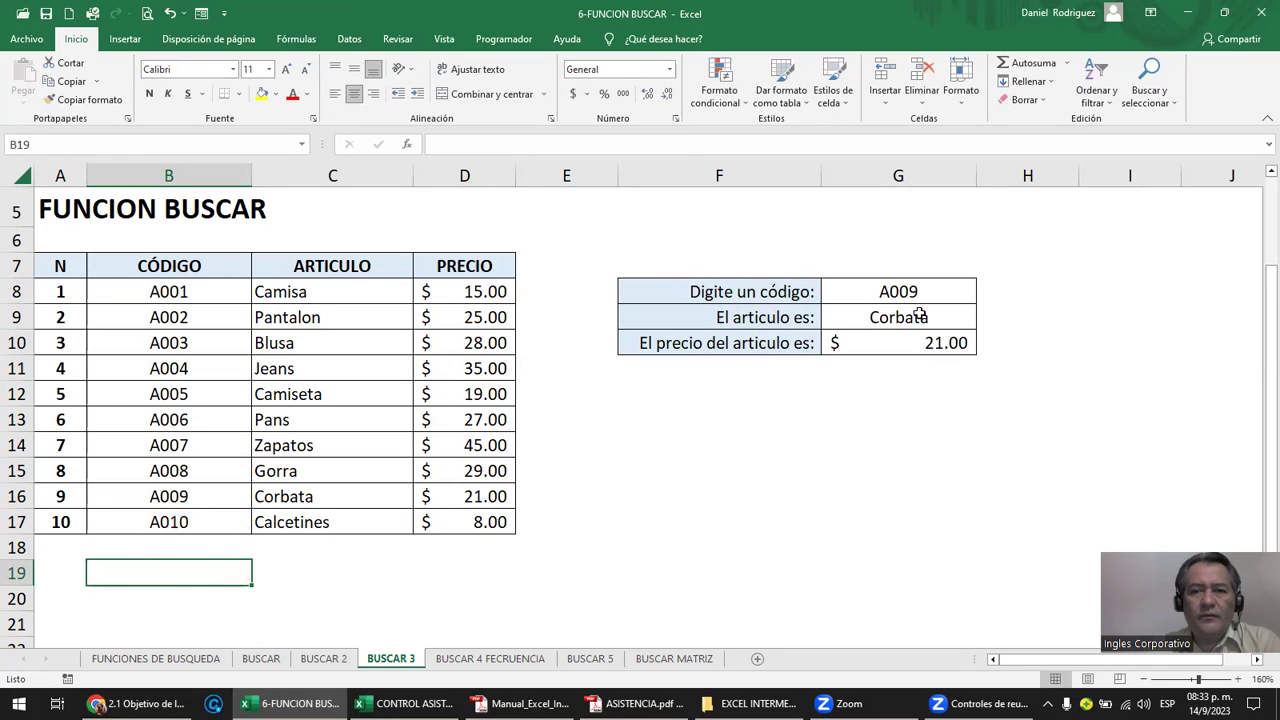
pyautogui.click(900, 292)
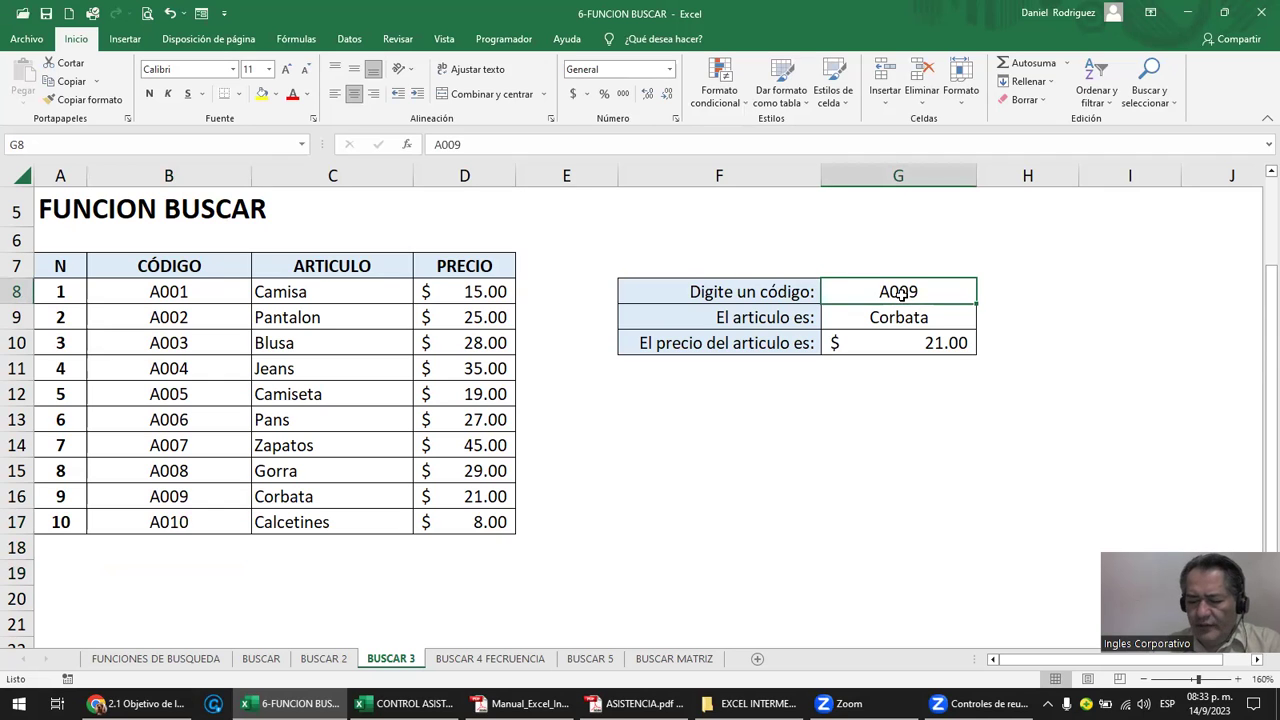
# Enter code A001 in G8 so the lookup returns Camisa at $15.00.
pyautogui.write('A0')
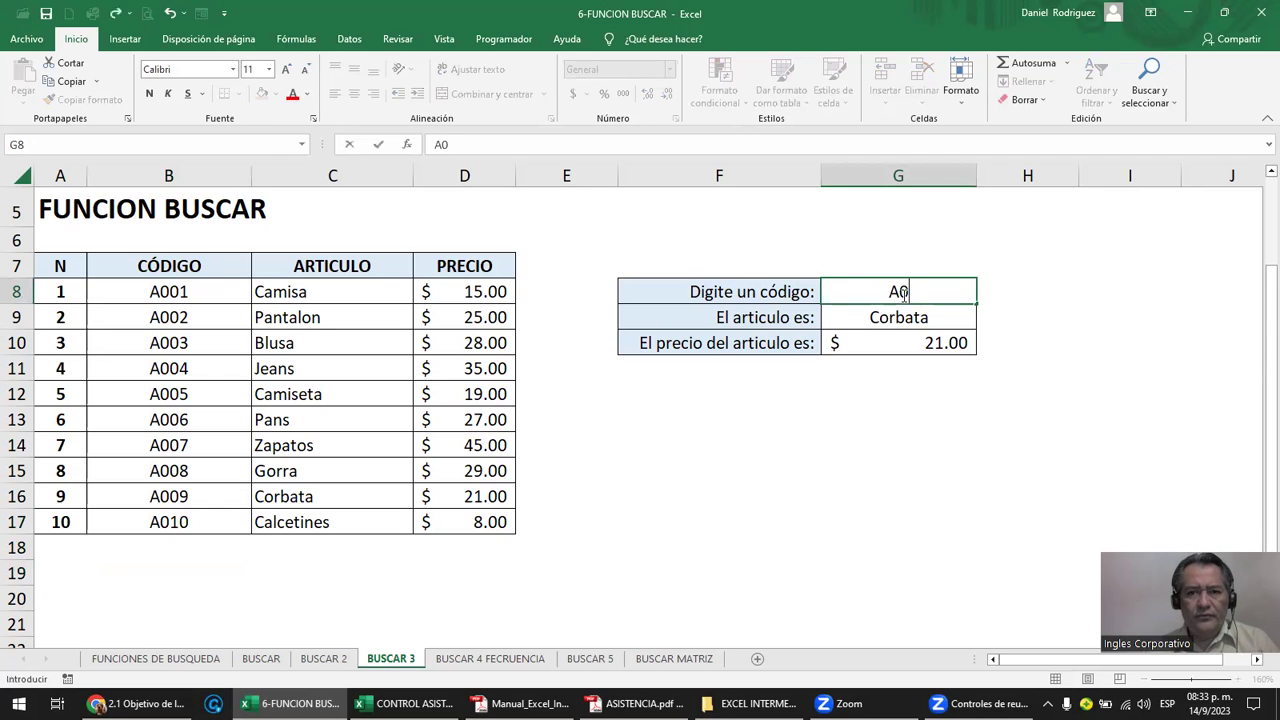
pyautogui.write('01')
pyautogui.press('Return')
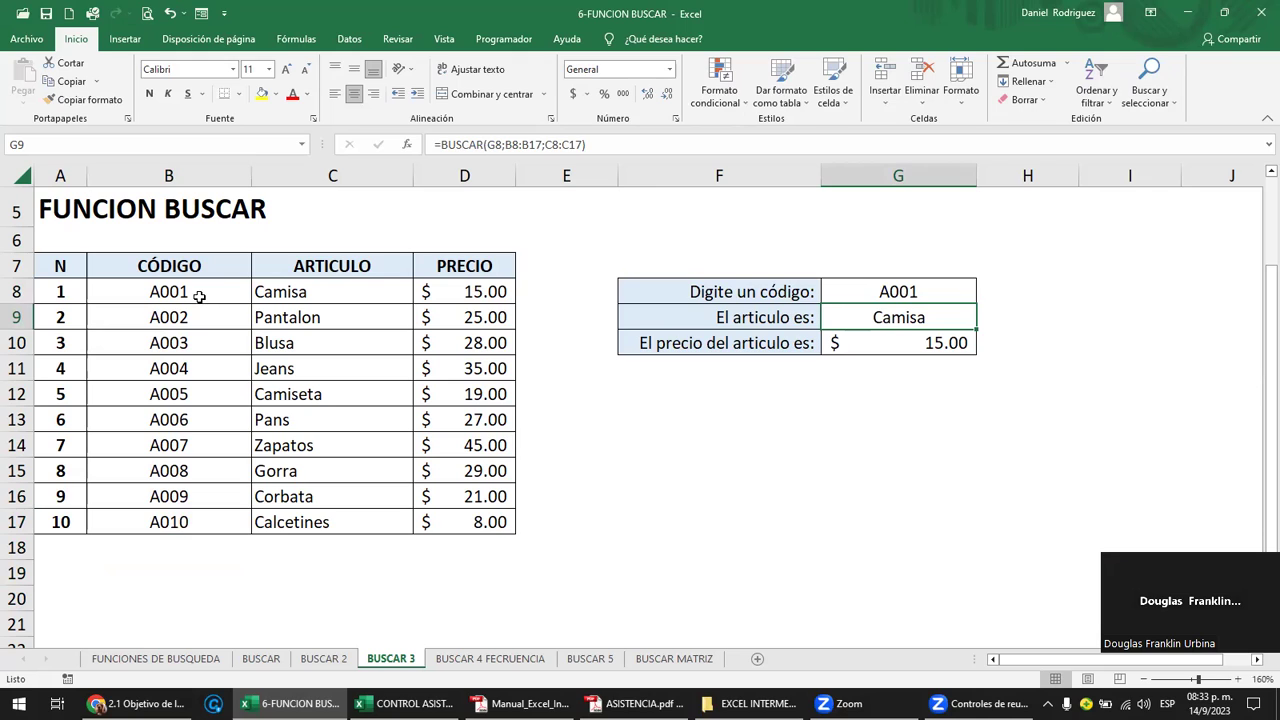
pyautogui.click(197, 293)
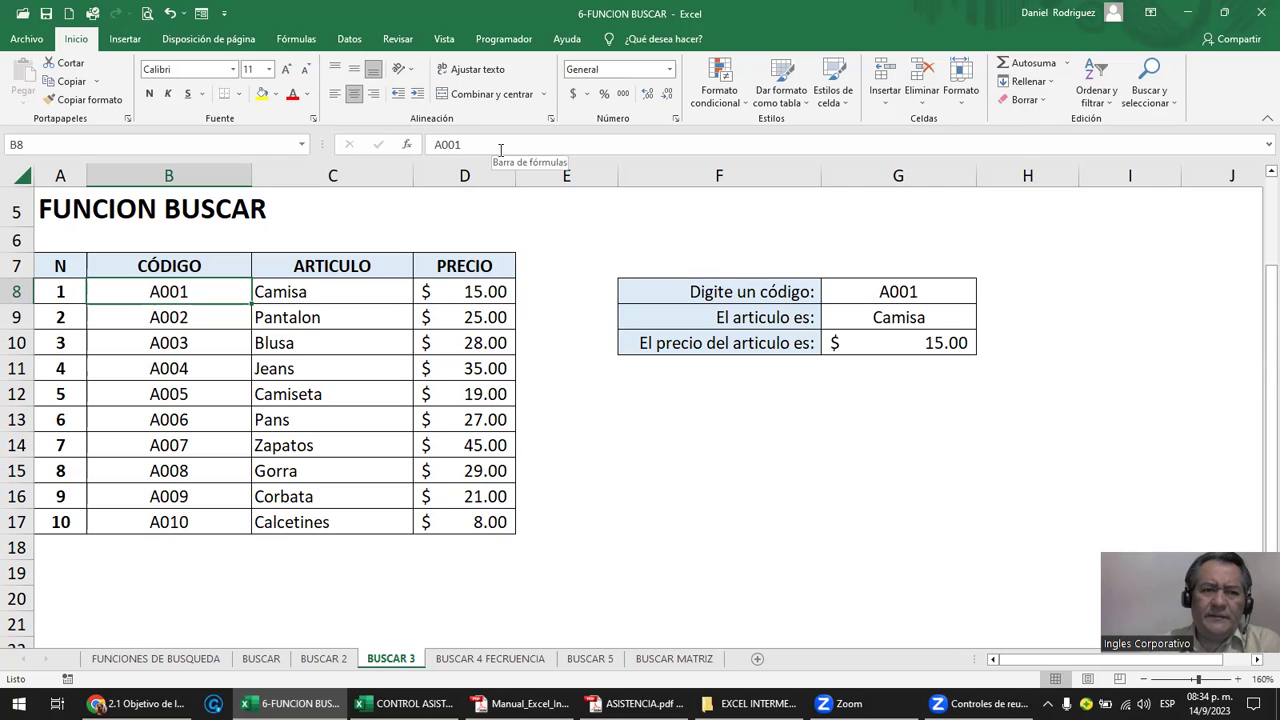
# Review code A001 in B8, article Camisa in C8, the 'Digite un código:' label and entry cell G8.
pyautogui.click(265, 291)
pyautogui.click(178, 291)
pyautogui.click(268, 292)
pyautogui.click(192, 294)
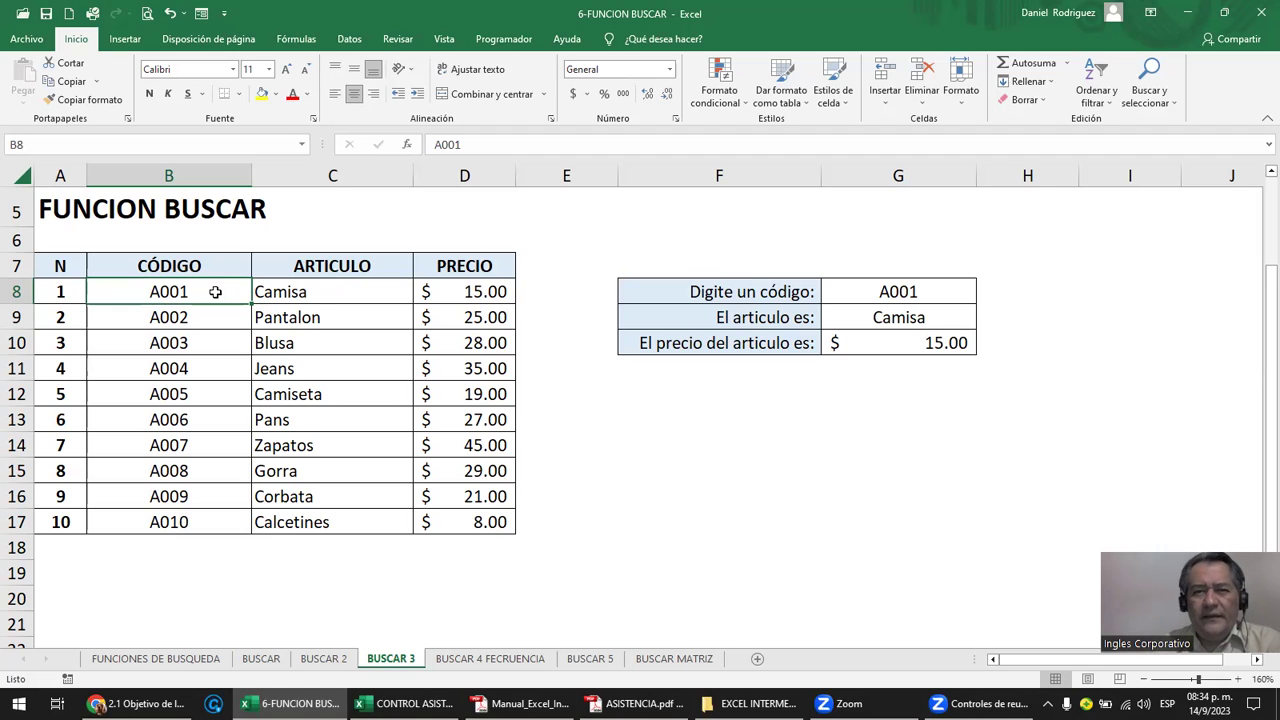
pyautogui.click(690, 289)
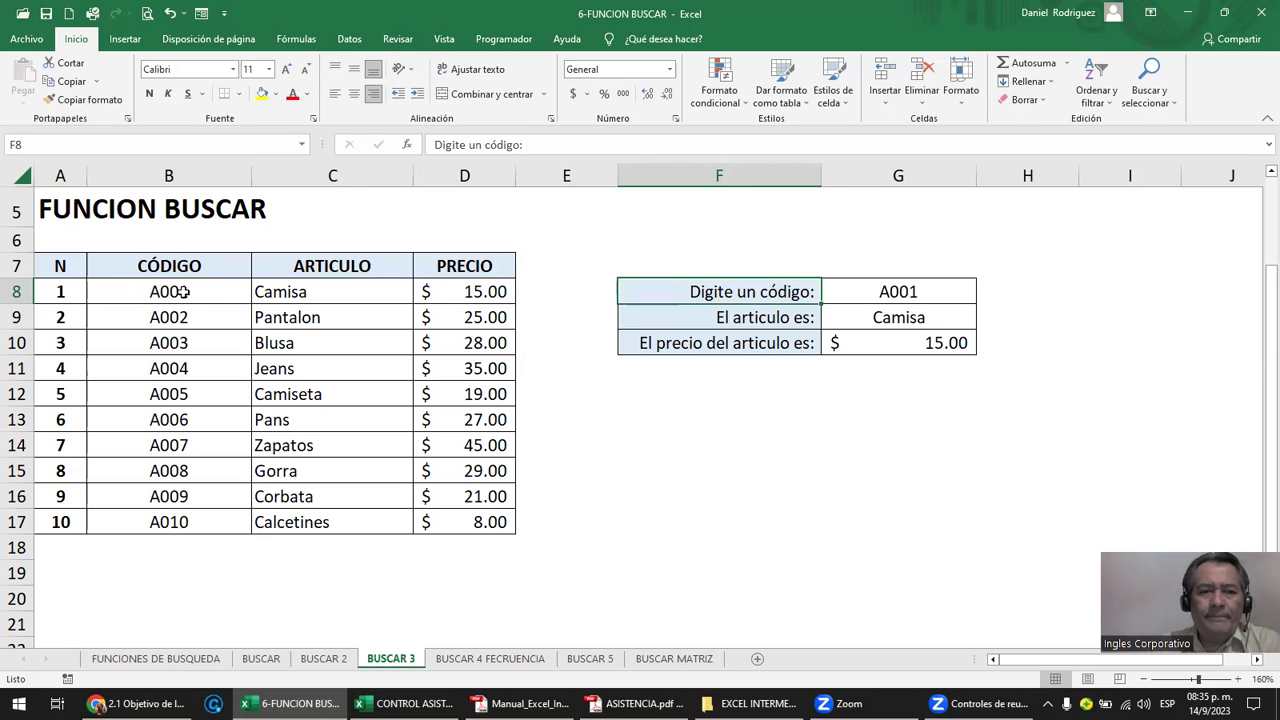
pyautogui.click(183, 291)
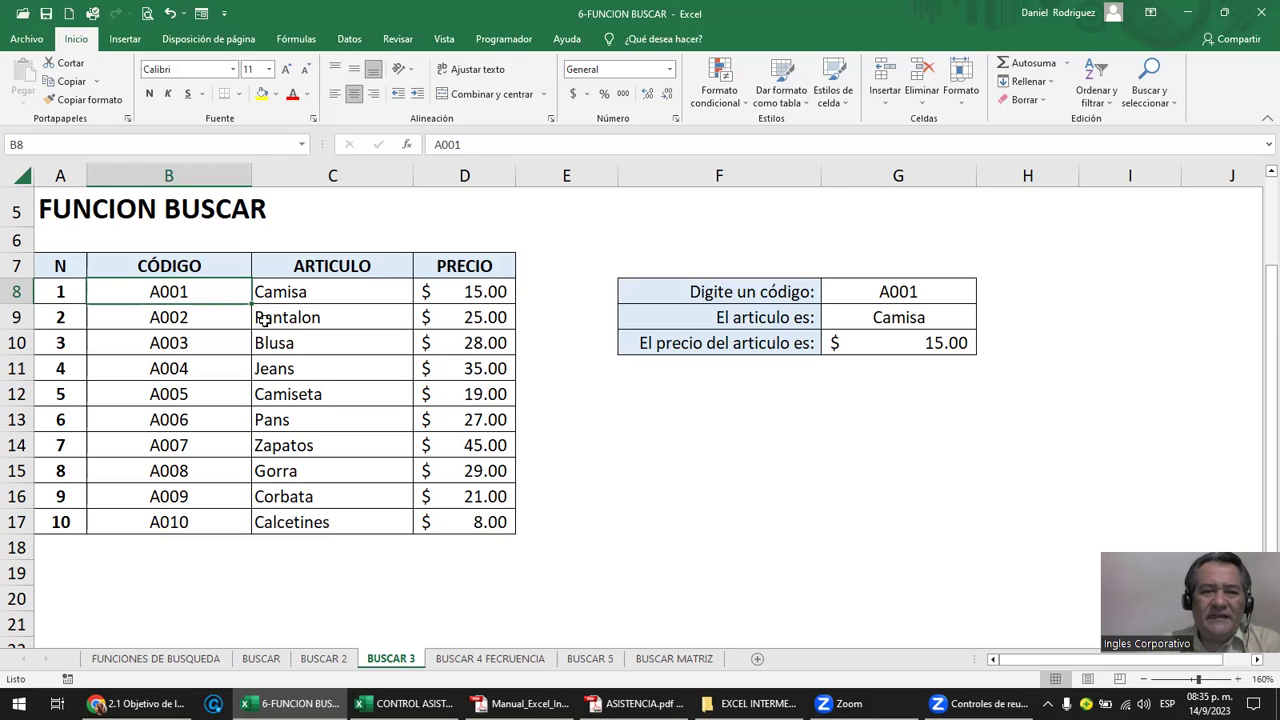
pyautogui.click(868, 292)
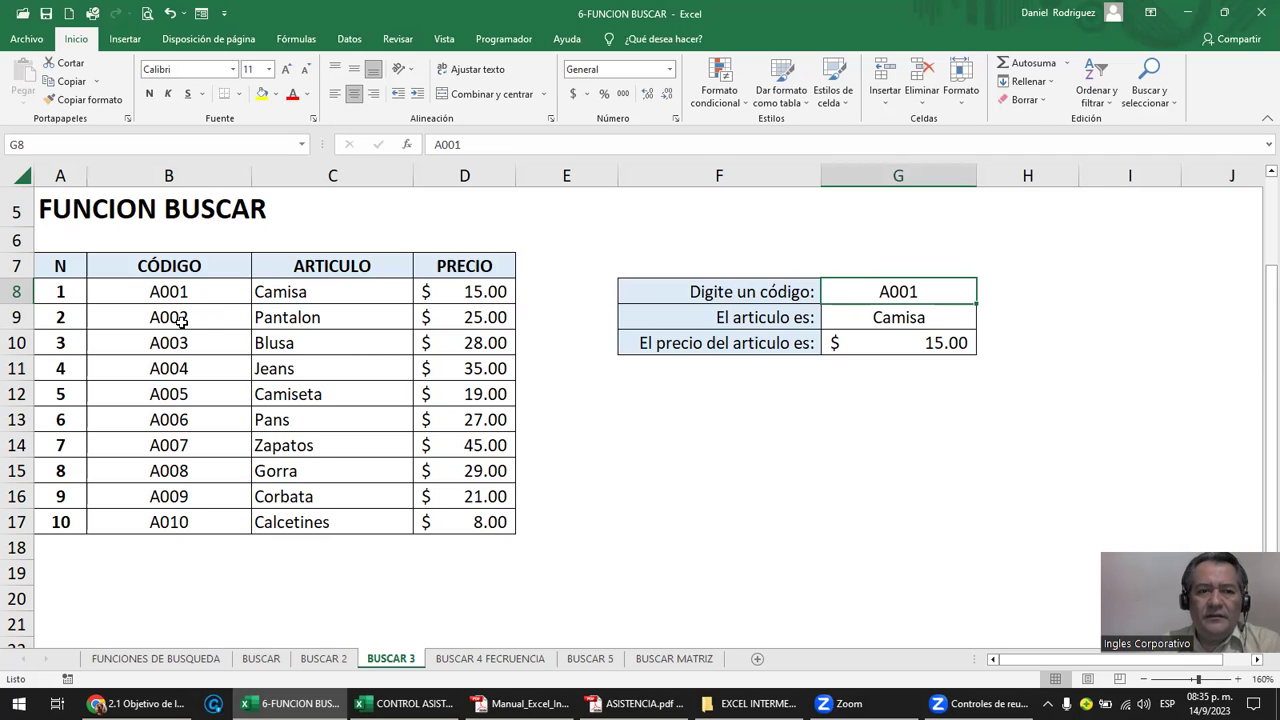
# Scroll the manual from page 1 to its contents listing Función Buscar at page 46, then minimize it.
pyautogui.click(520, 703)
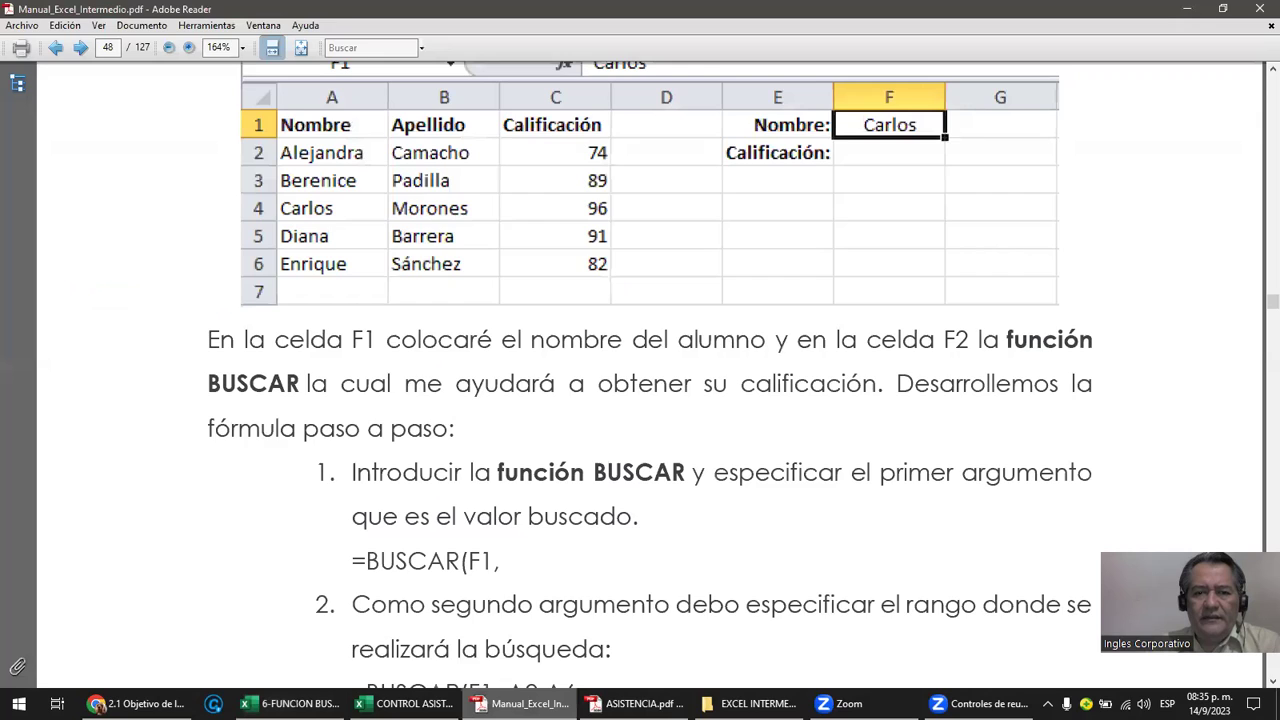
pyautogui.press('Home')
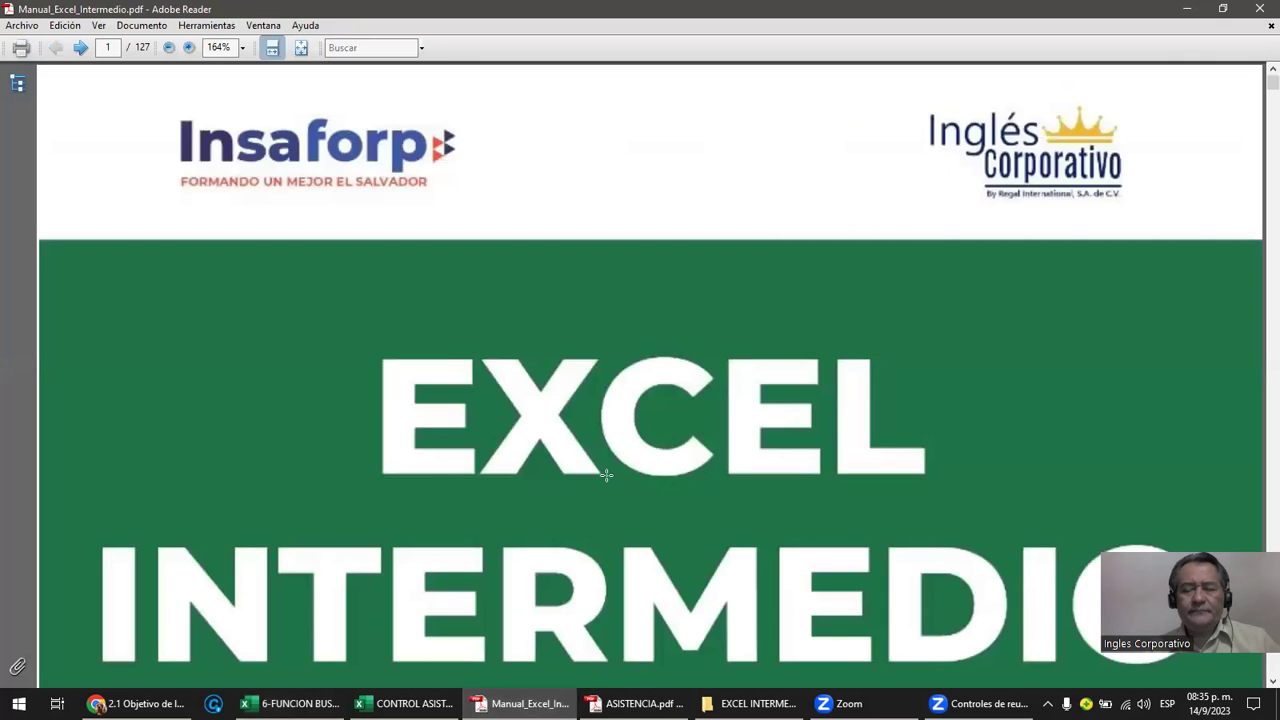
pyautogui.scroll(-5, 606, 476)
pyautogui.scroll(-5, 606, 476)
pyautogui.scroll(-5, 606, 480)
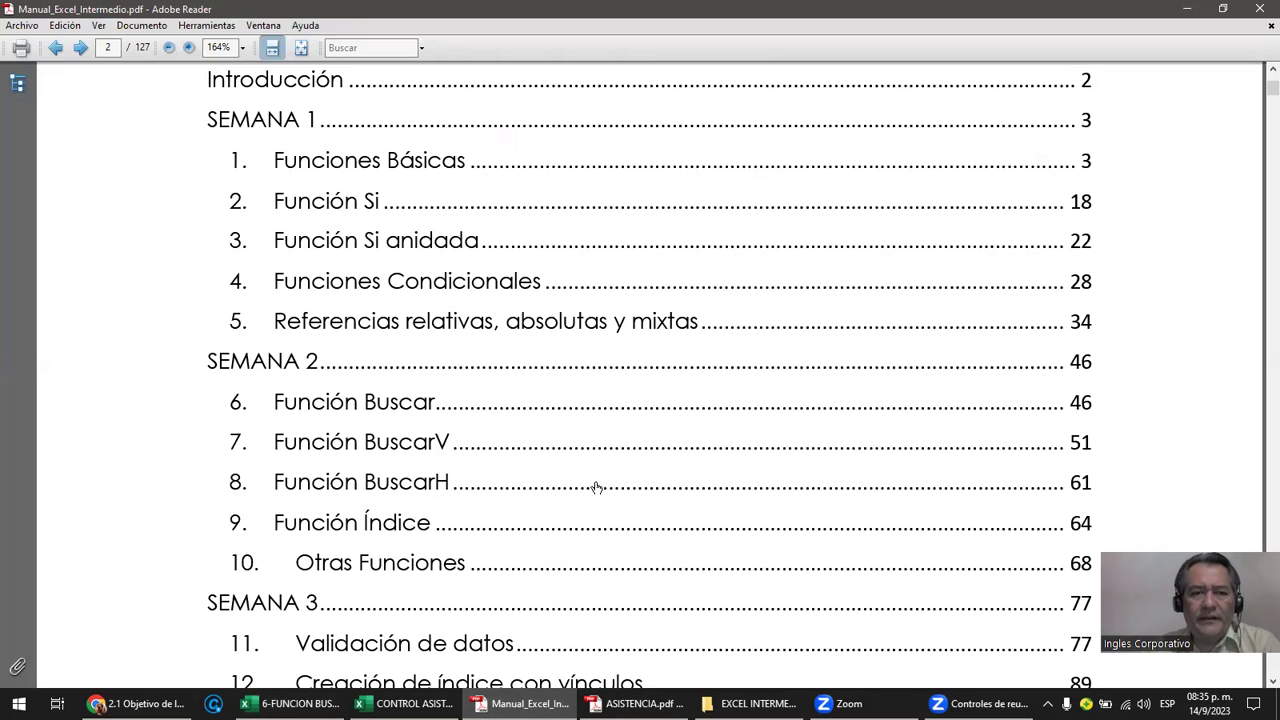
pyautogui.scroll(-1, 595, 487)
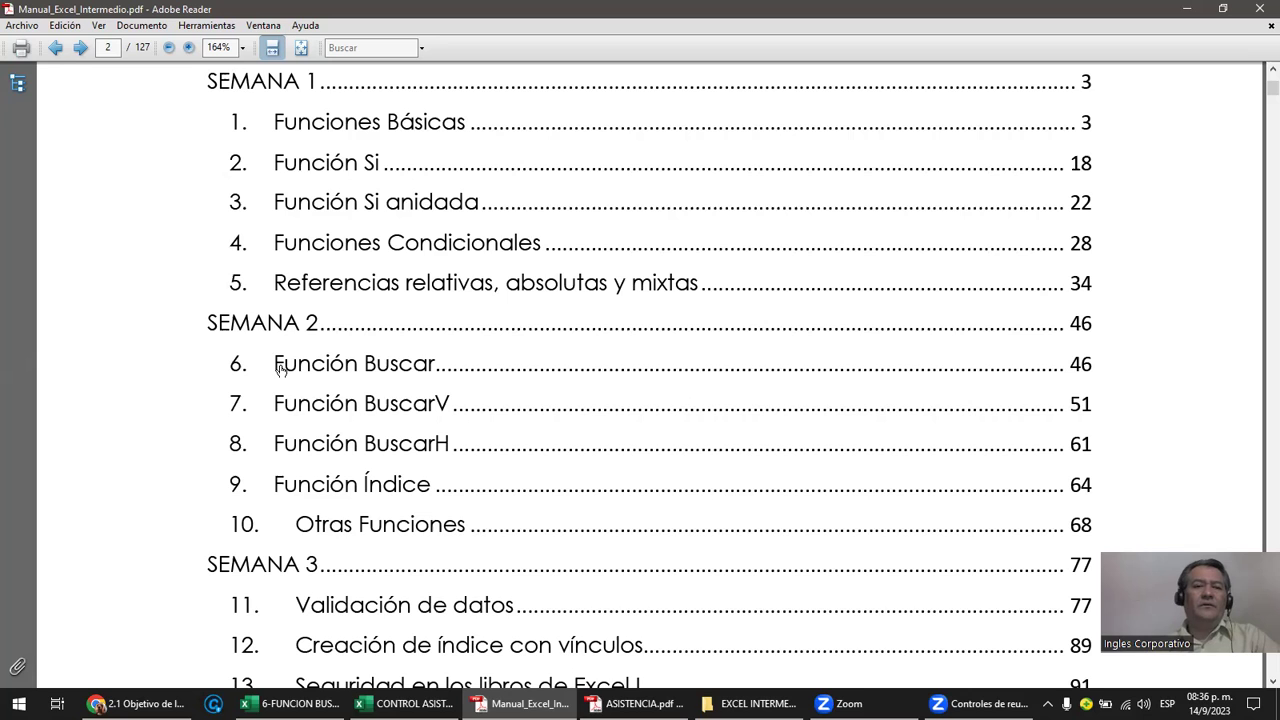
pyautogui.click(1186, 8)
# Enter the formula =CONTAR(B8) in E8.
pyautogui.click(216, 326)
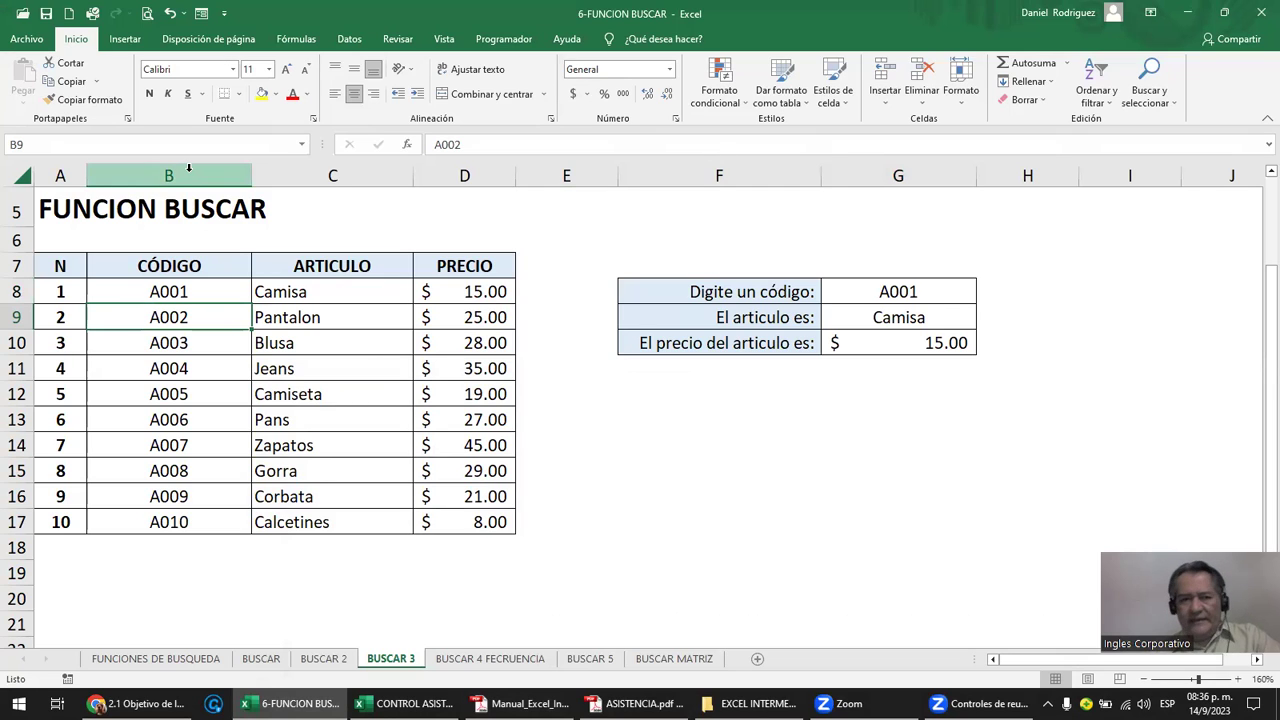
pyautogui.moveTo(173, 291); pyautogui.dragTo(180, 518)
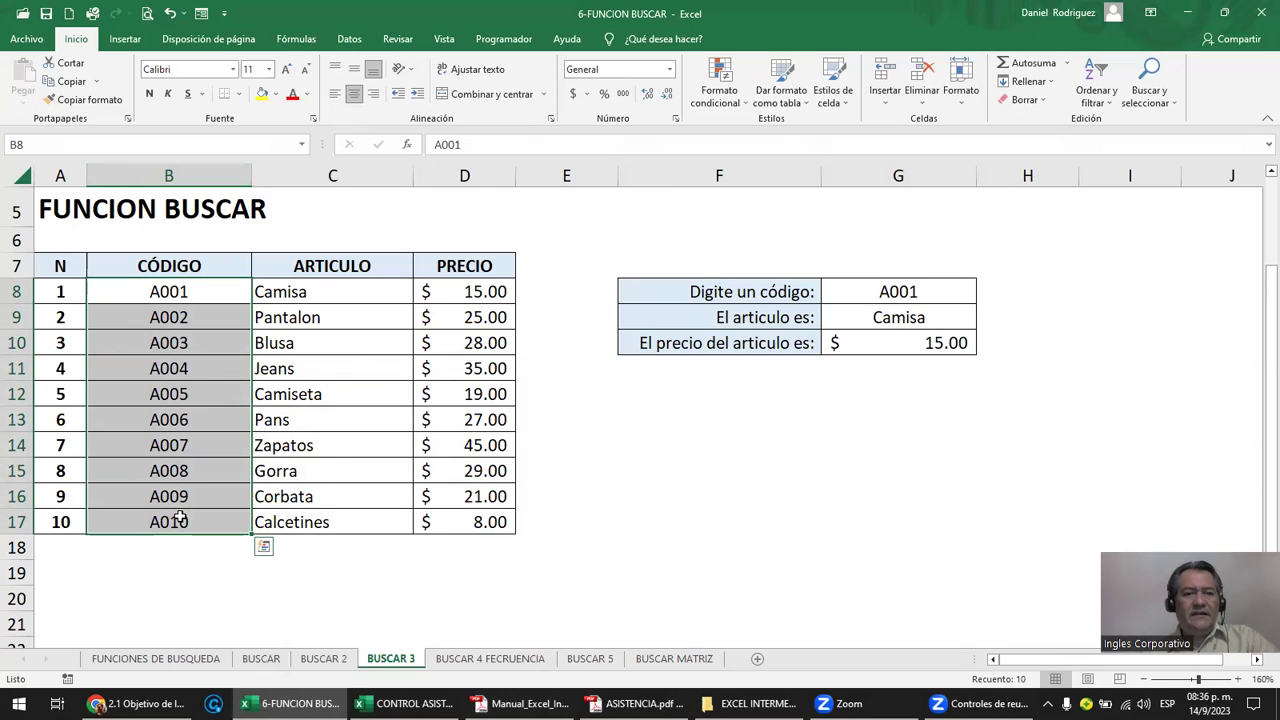
pyautogui.click(536, 302)
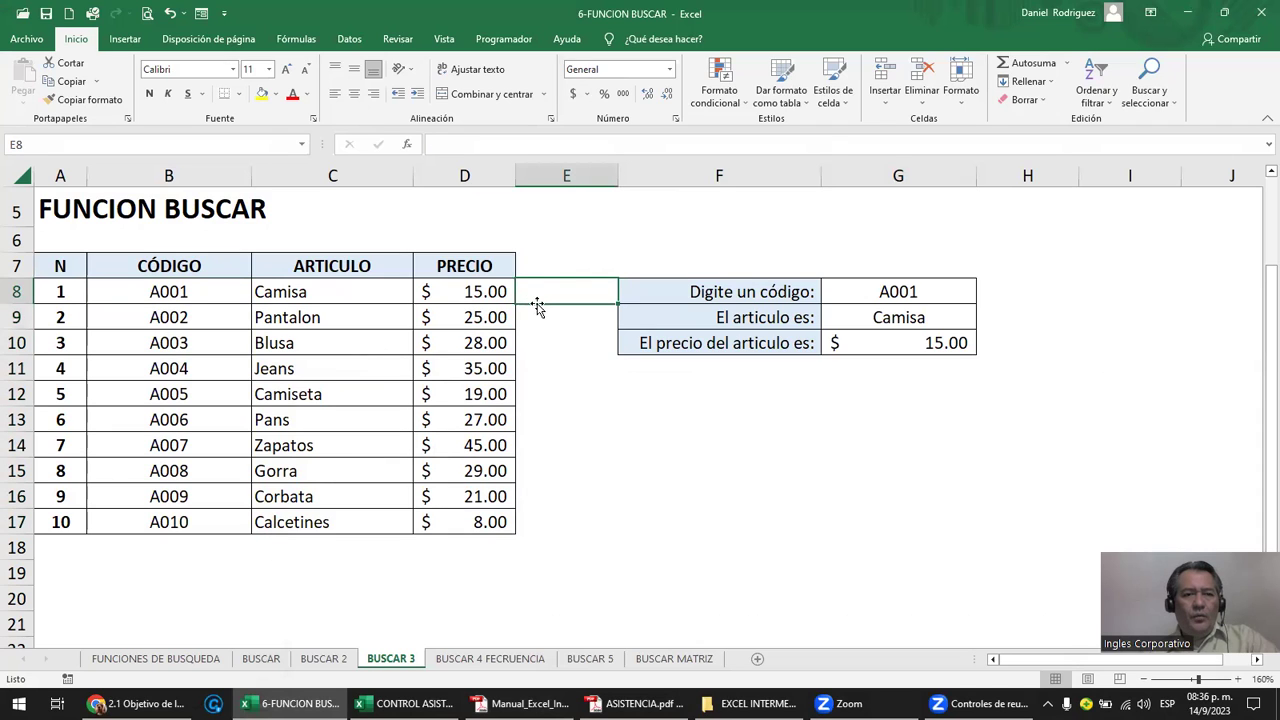
pyautogui.write('=')
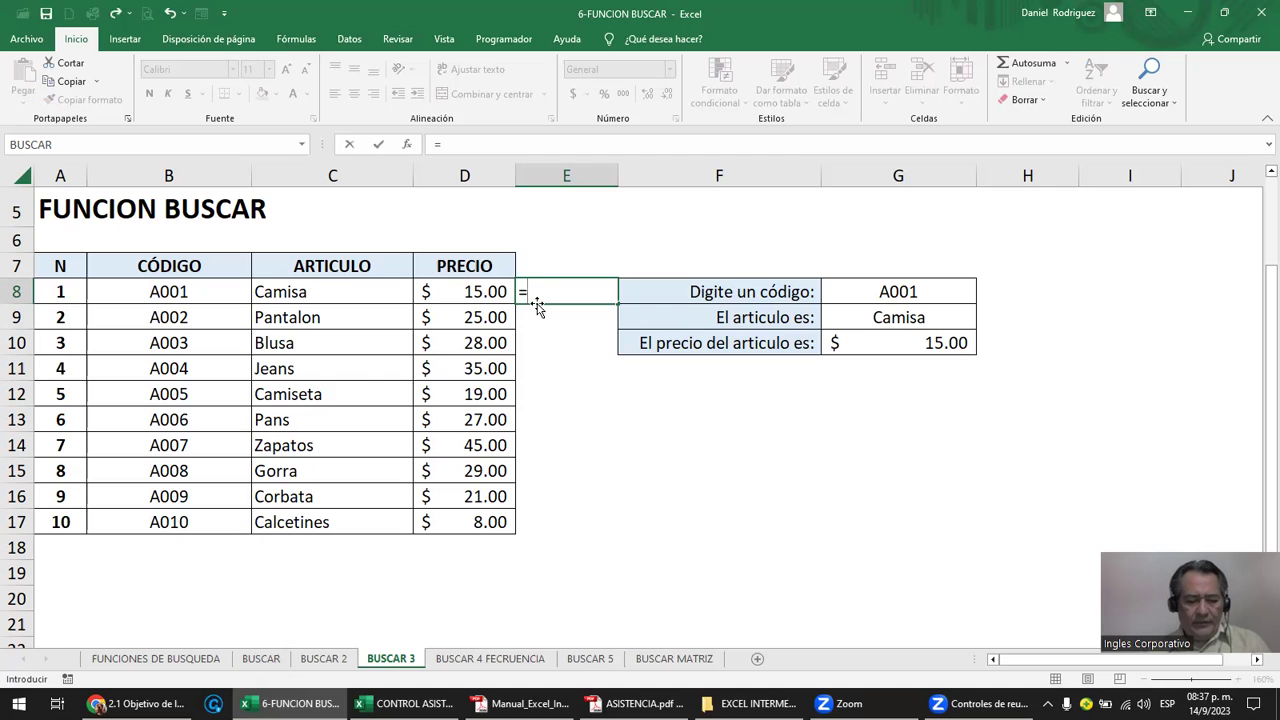
pyautogui.write('CONTAR')
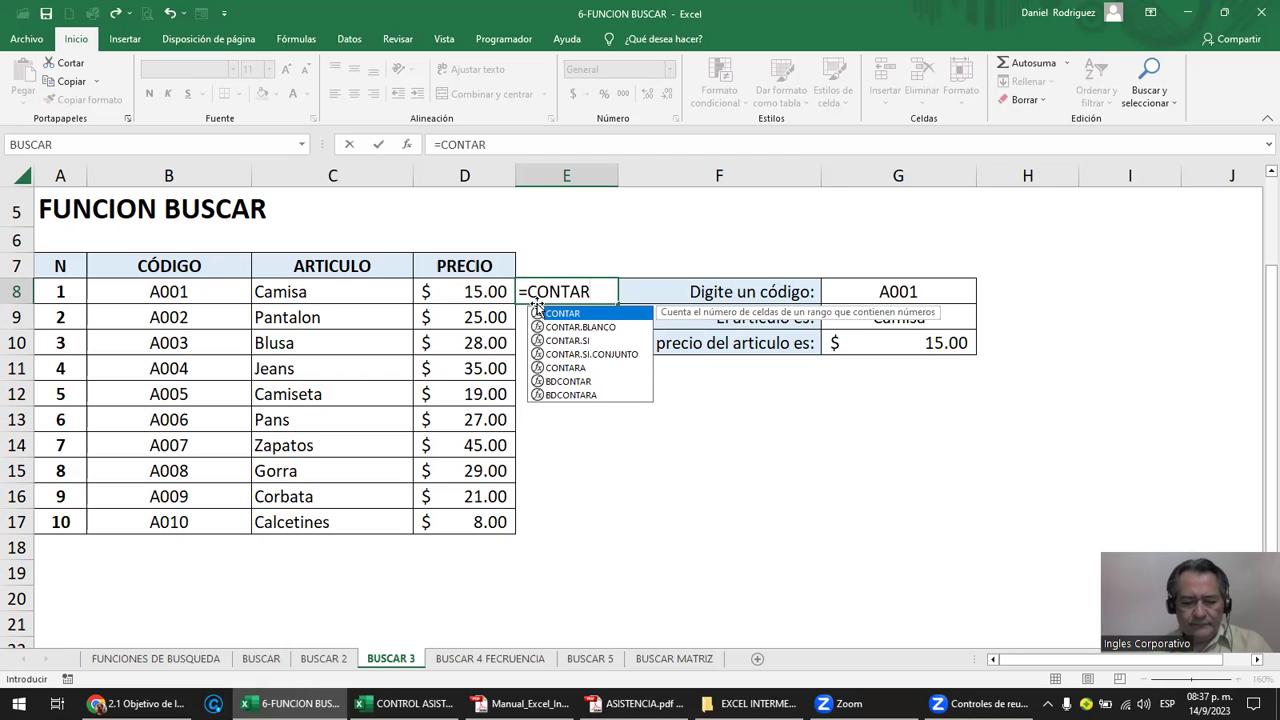
pyautogui.write('(')
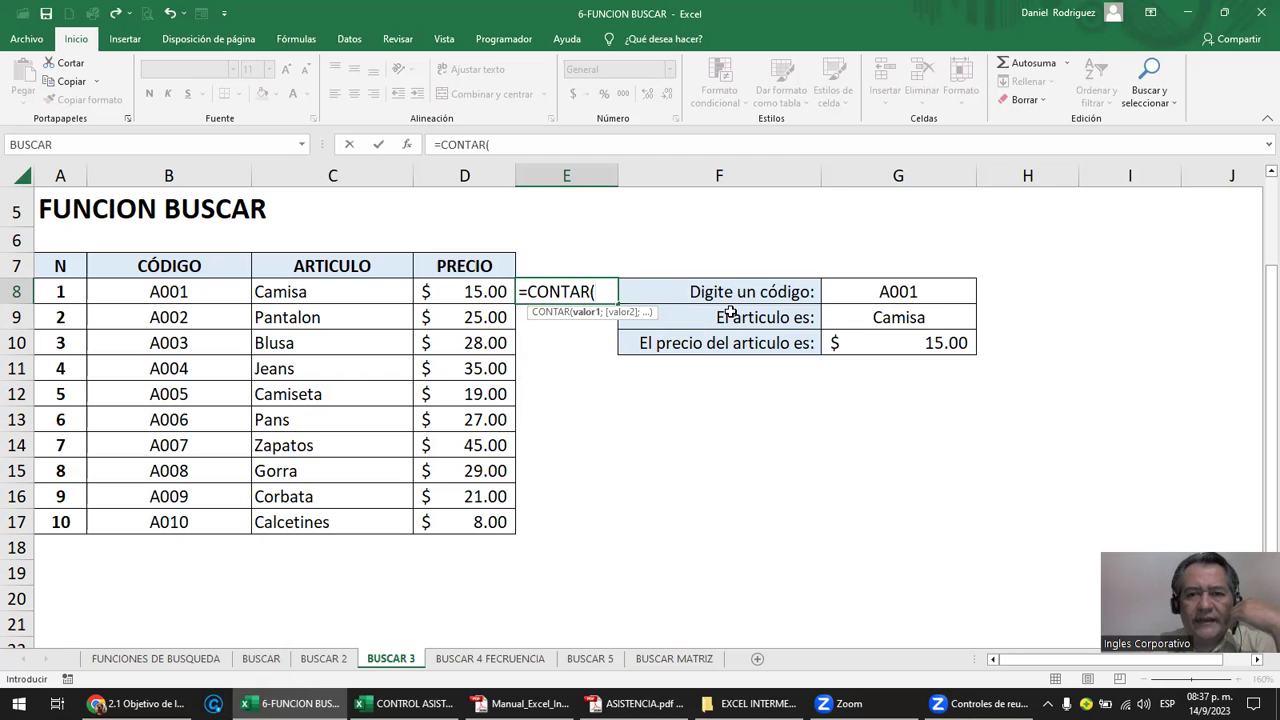
pyautogui.click(880, 291)
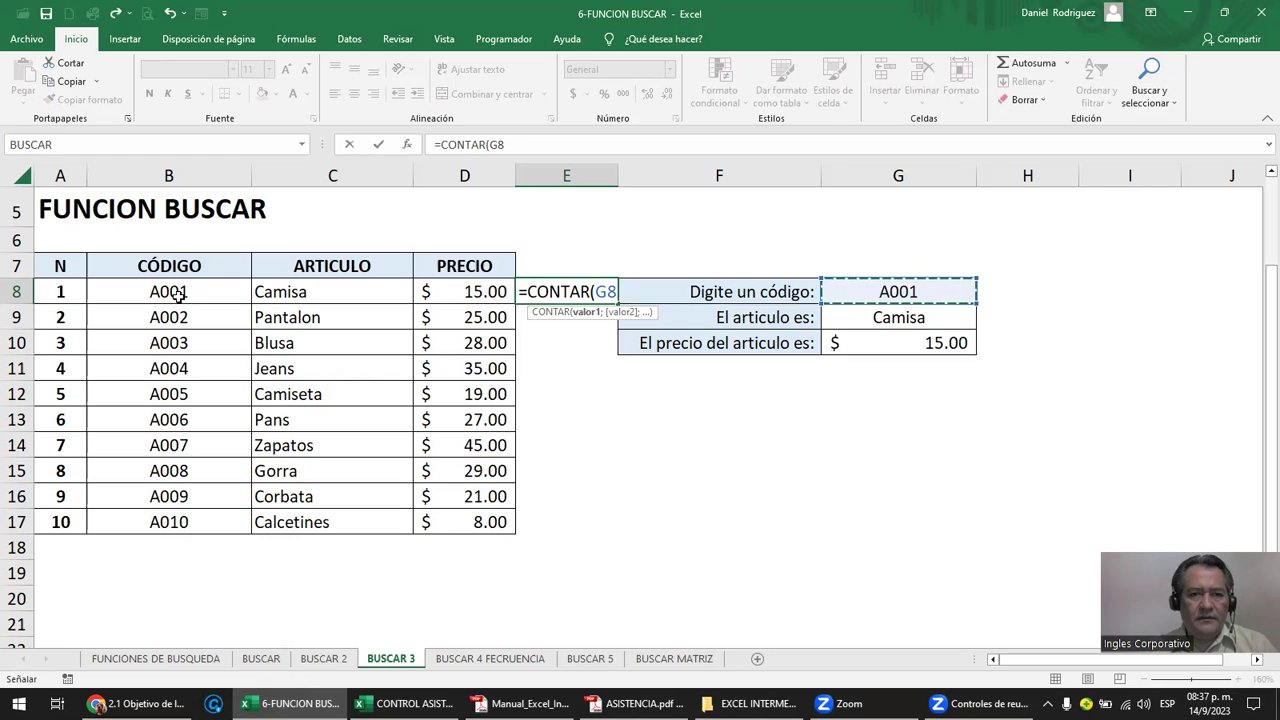
pyautogui.click(178, 292)
pyautogui.write(')')
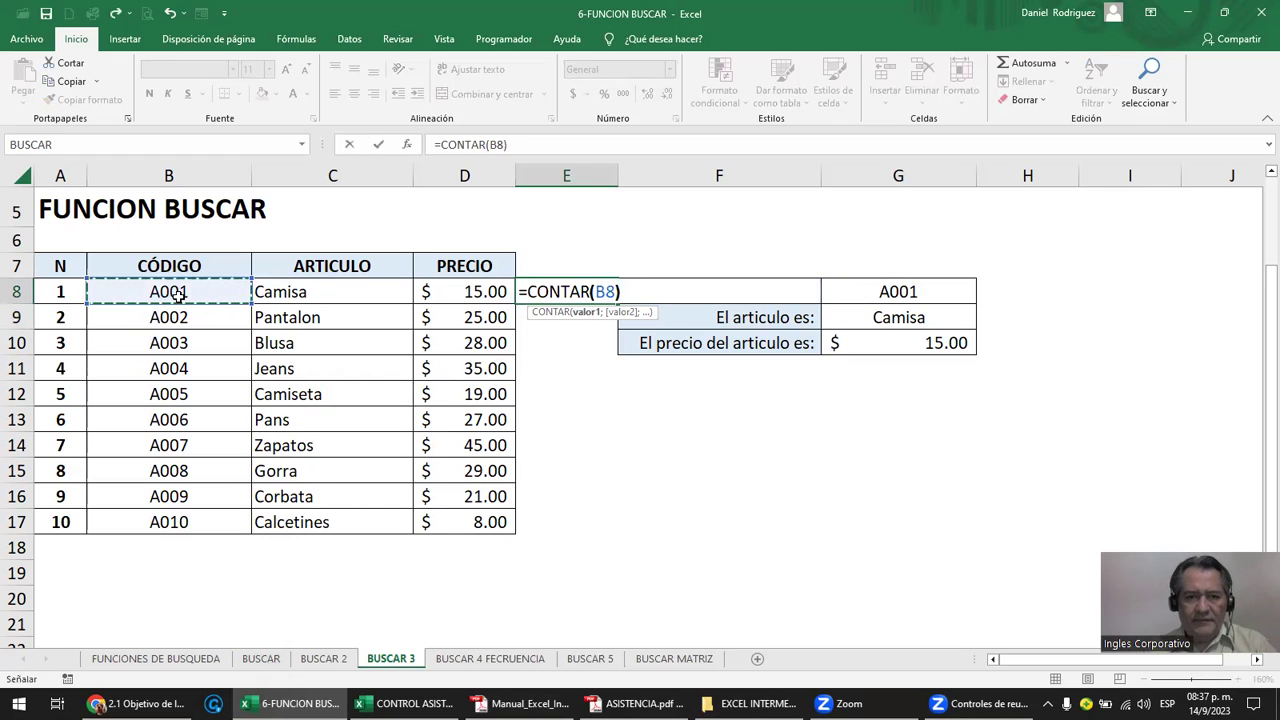
pyautogui.hotkey('ctrl', 'Return')
# Copy the CONTAR formula into E9:E17, then select E8:E17.
pyautogui.hotkey('ctrl', 'c')
pyautogui.press('Down')
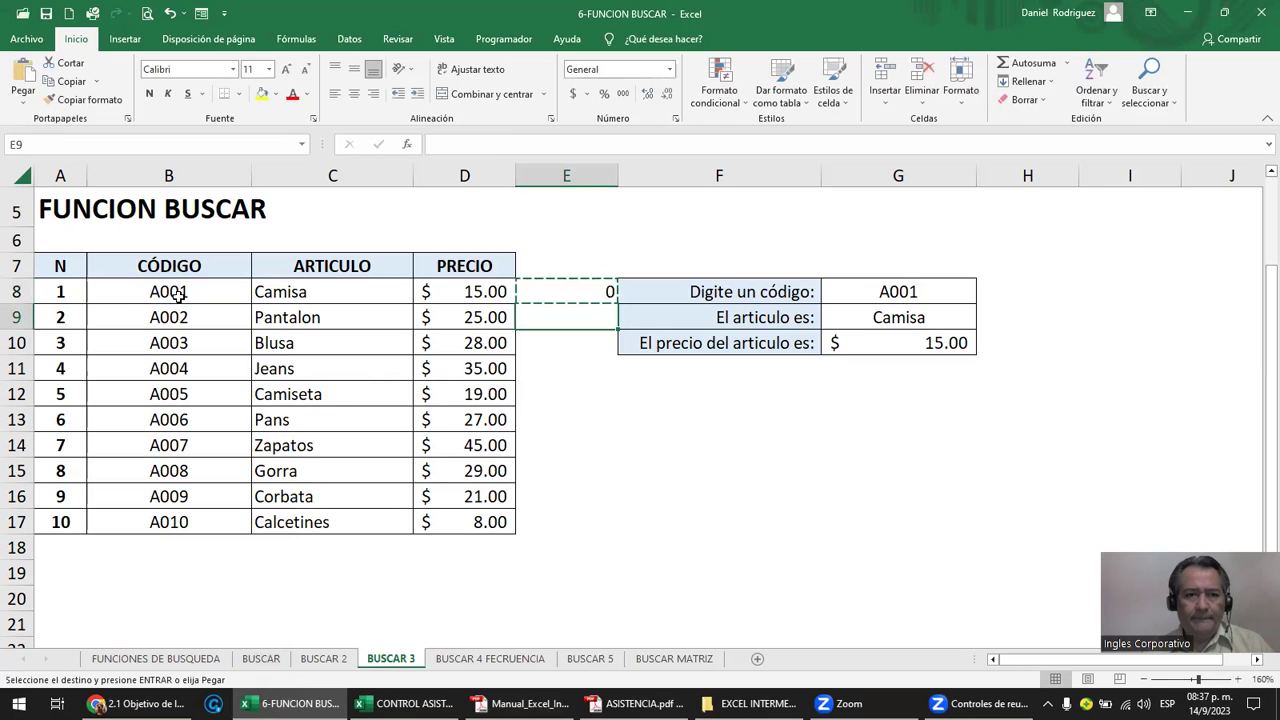
pyautogui.hotkey('shift', 'Down')
pyautogui.hotkey('shift', 'Down')
pyautogui.hotkey('shift', 'Down')
pyautogui.hotkey('shift', 'Down')
pyautogui.hotkey('shift', 'Down')
pyautogui.hotkey('shift', 'Down')
pyautogui.hotkey('shift', 'Down')
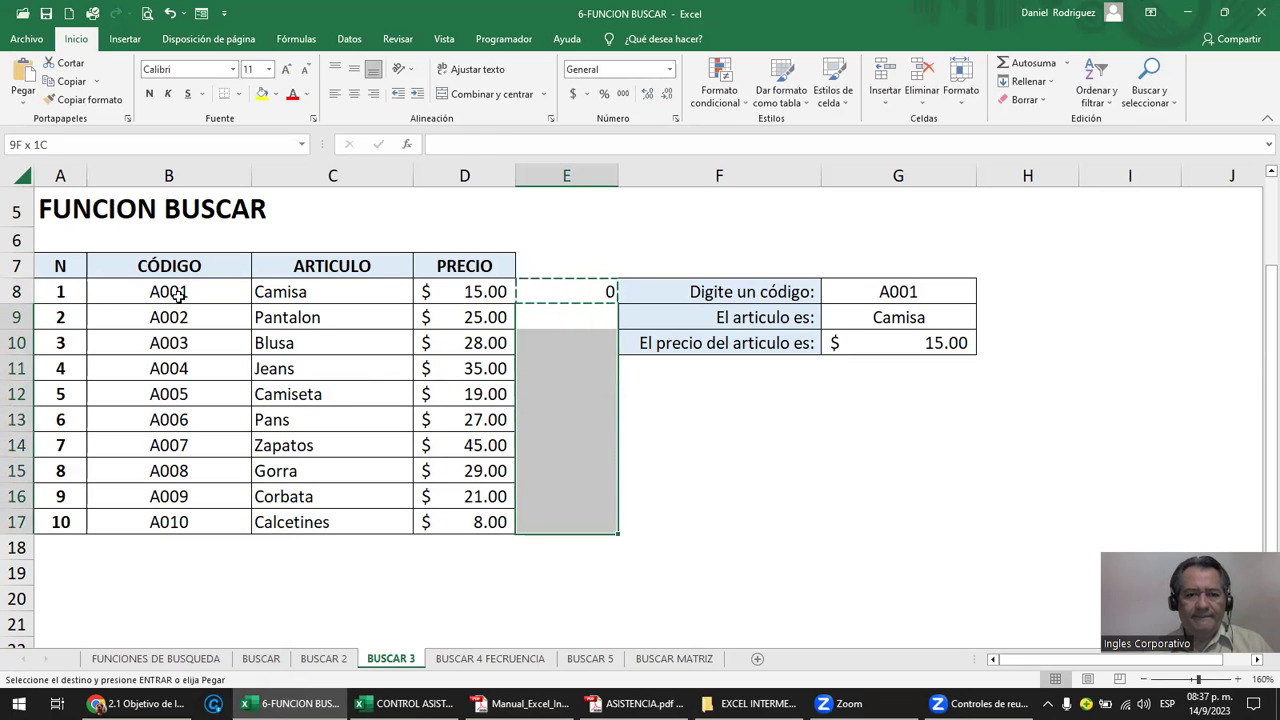
pyautogui.press('Return')
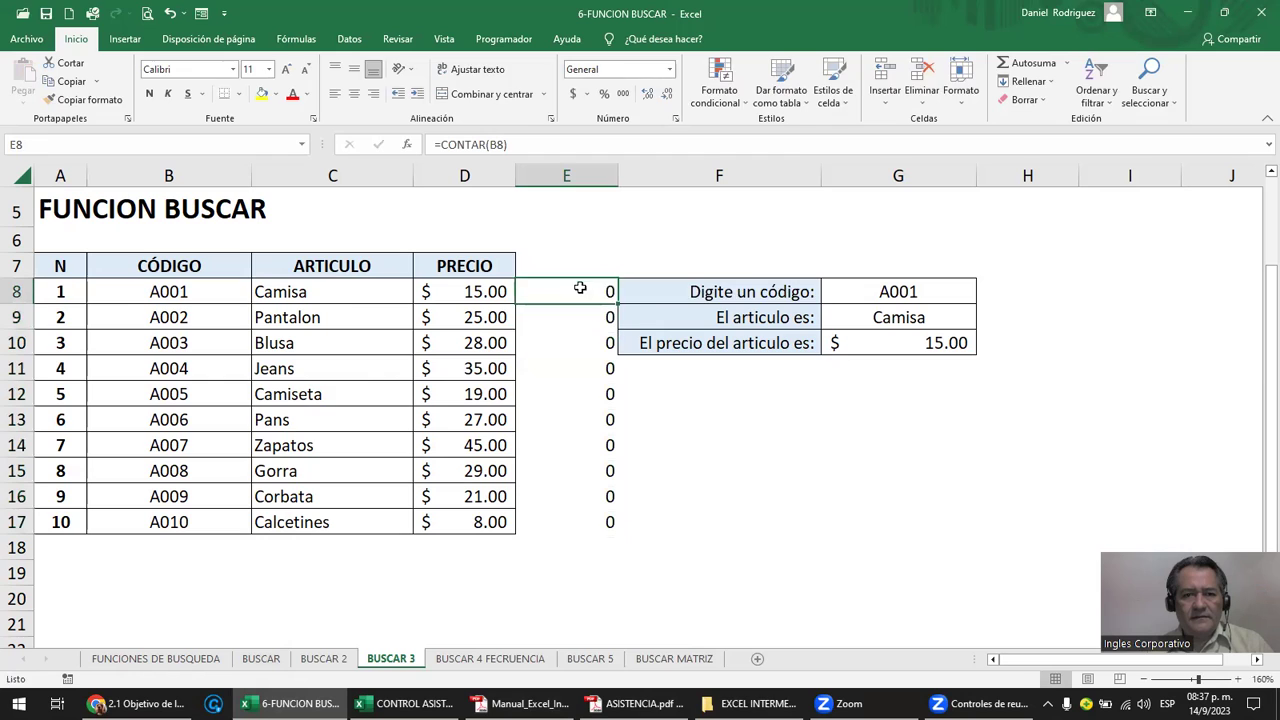
pyautogui.doubleClick(580, 291)
pyautogui.press('Escape')
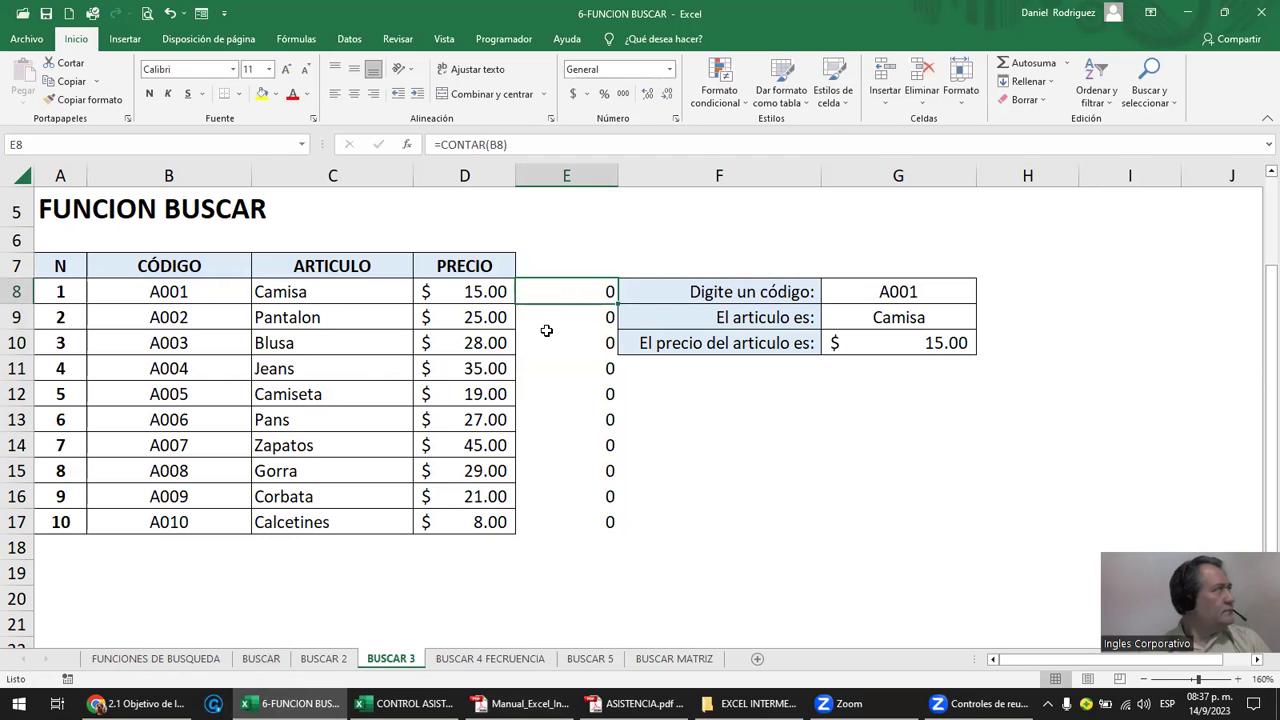
pyautogui.hotkey('shift', 'Down')
pyautogui.hotkey('shift', 'Down')
pyautogui.hotkey('shift', 'Down')
pyautogui.hotkey('shift', 'Down')
pyautogui.hotkey('shift', 'Down')
pyautogui.hotkey('shift', 'Down')
pyautogui.hotkey('shift', 'Down')
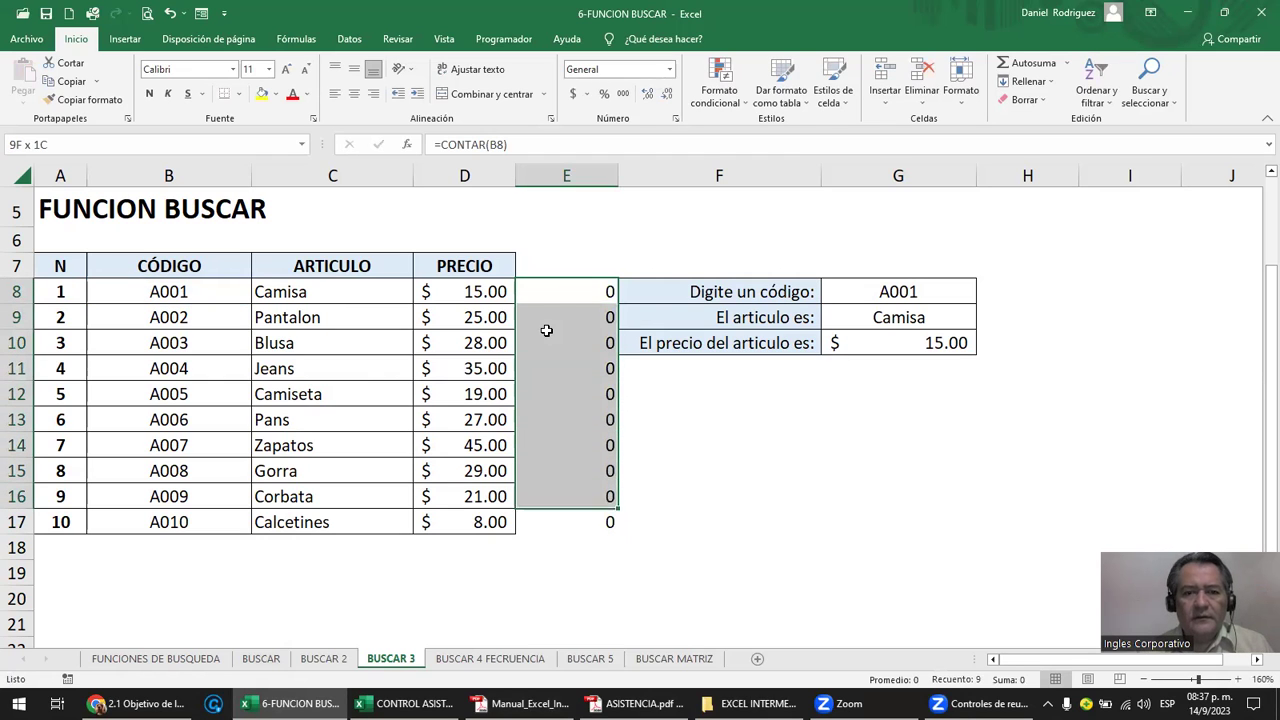
pyautogui.hotkey('shift', 'Down')
pyautogui.hotkey('shift', 'Down')
# Enter =CONTAR.SI(B8:B17;G8) in E8 to count the G8 code among the codes.
pyautogui.click(549, 288)
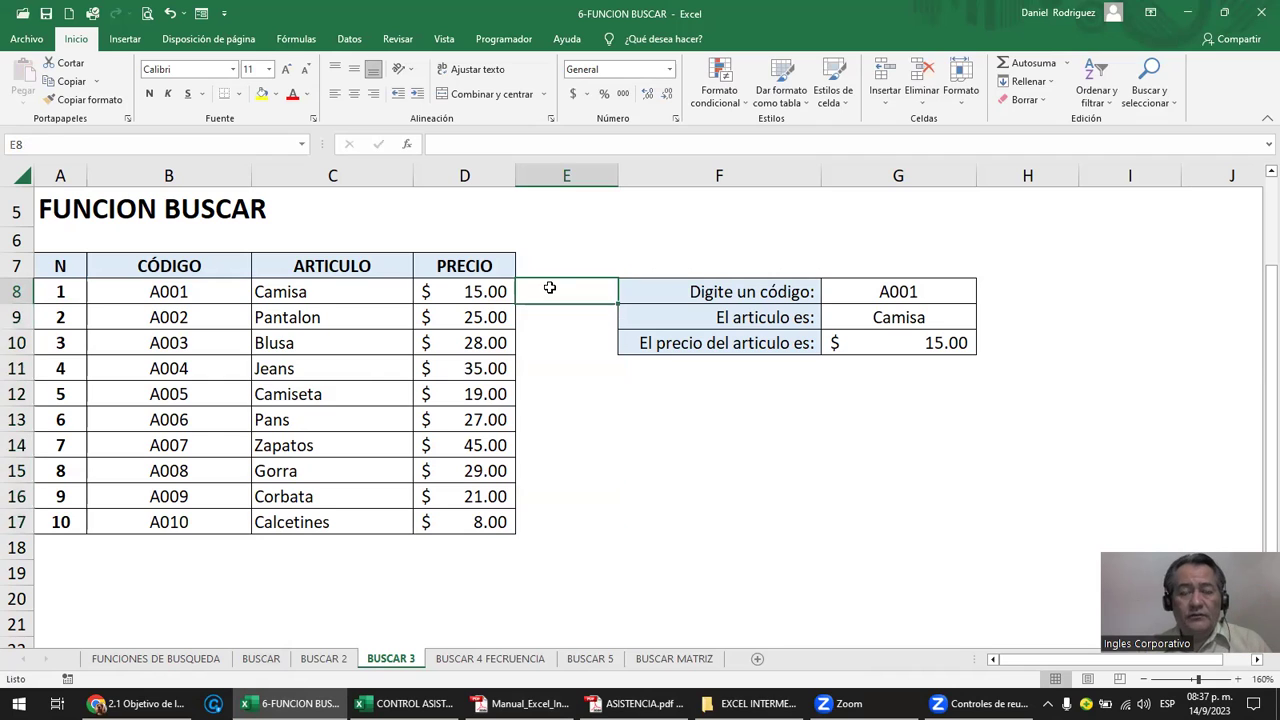
pyautogui.write('=CONTAR.SI')
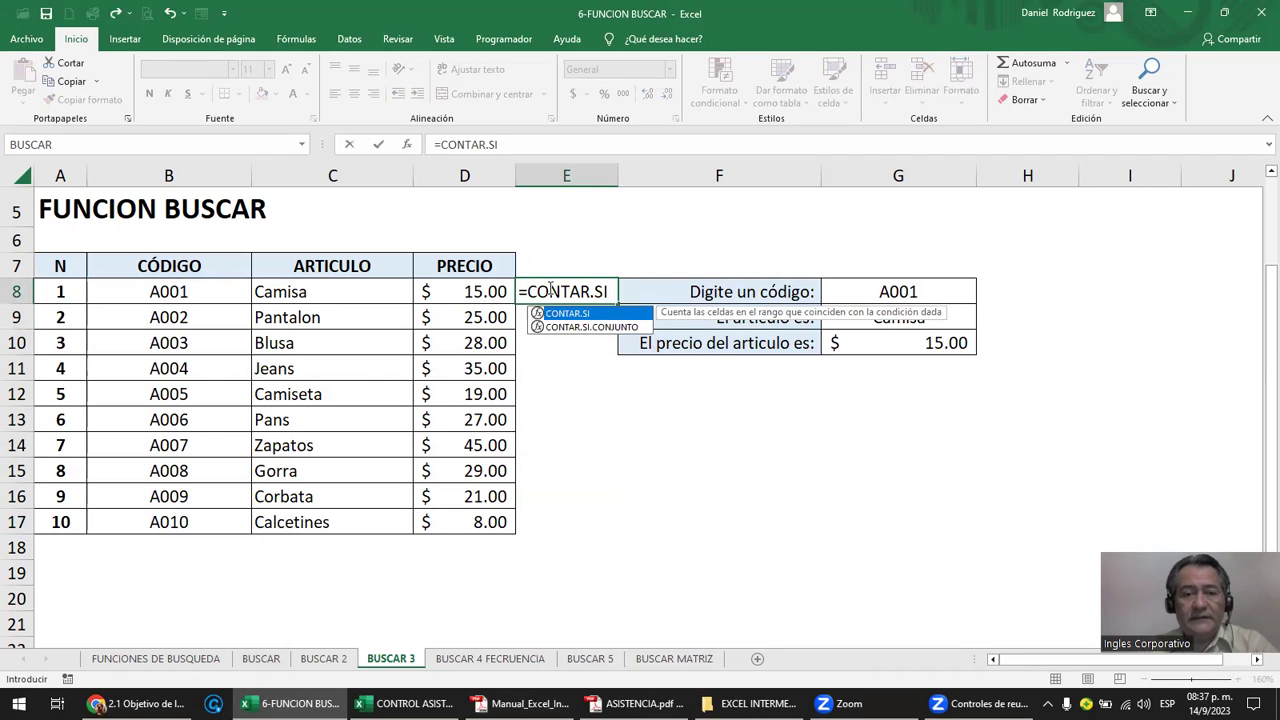
pyautogui.doubleClick(605, 314)
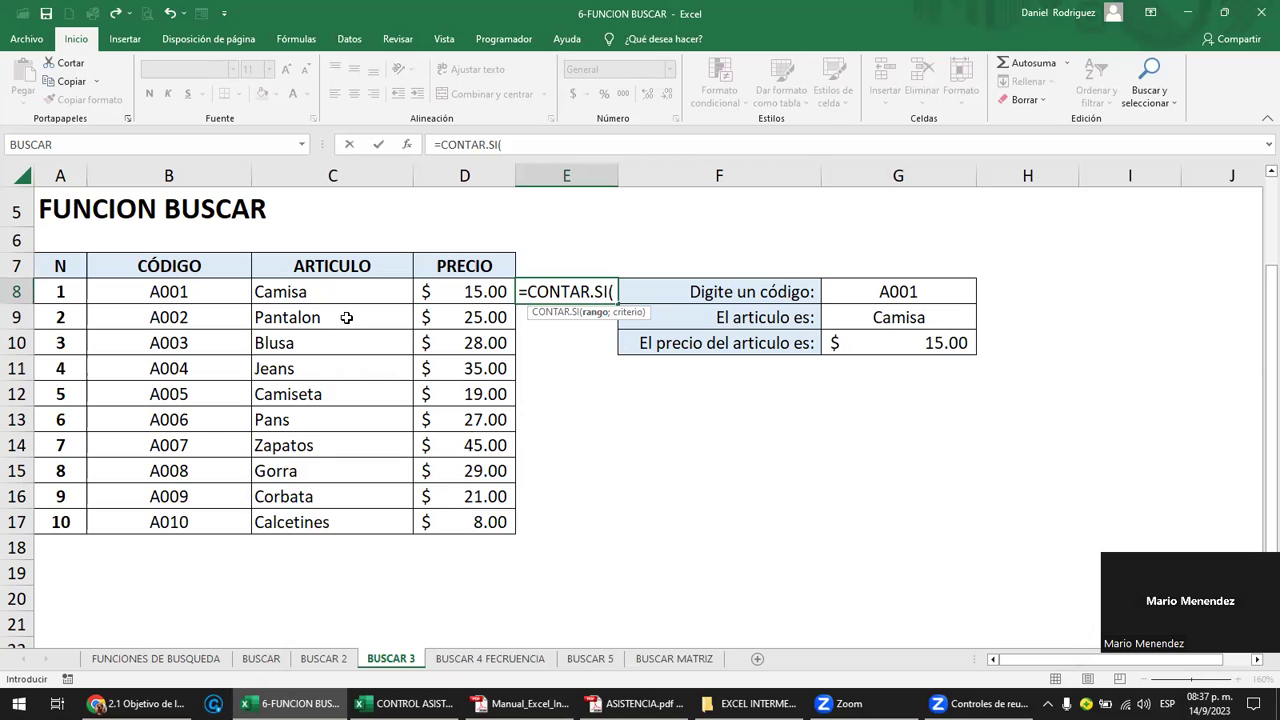
pyautogui.moveTo(190, 293); pyautogui.dragTo(180, 520)
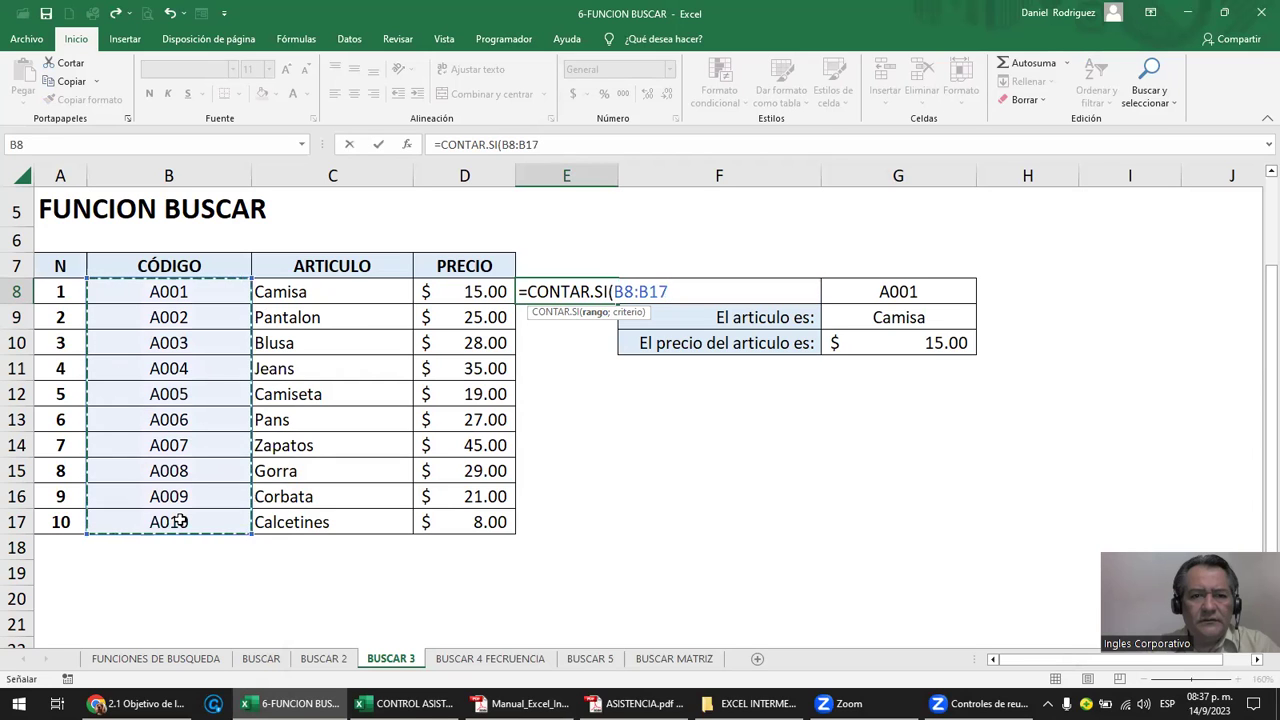
pyautogui.write(';')
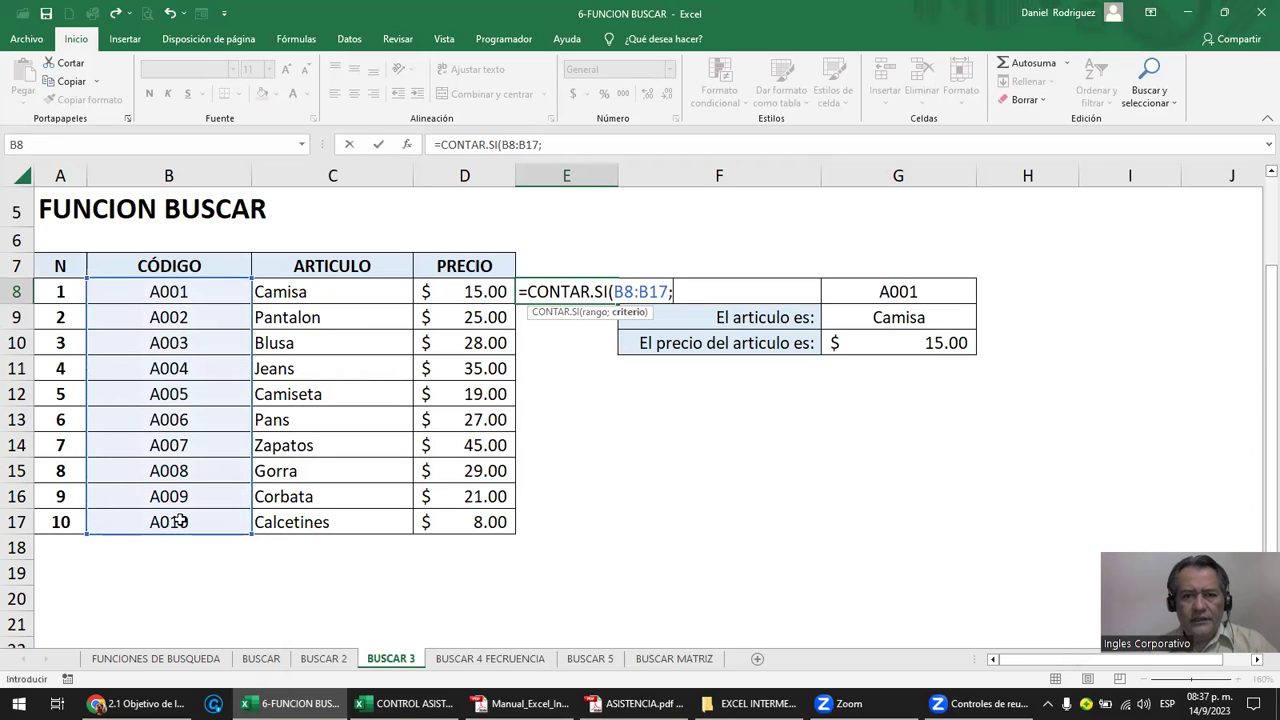
pyautogui.click(894, 291)
pyautogui.write(')')
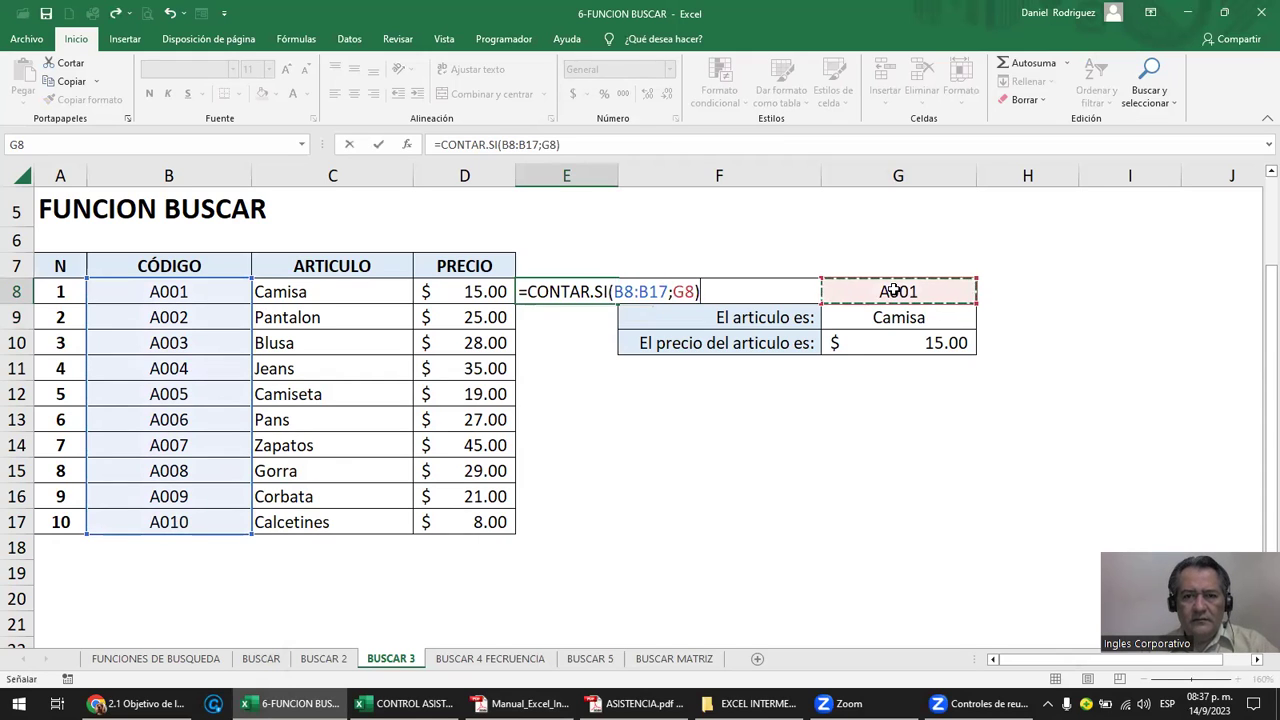
pyautogui.press('Return')
pyautogui.click(585, 291)
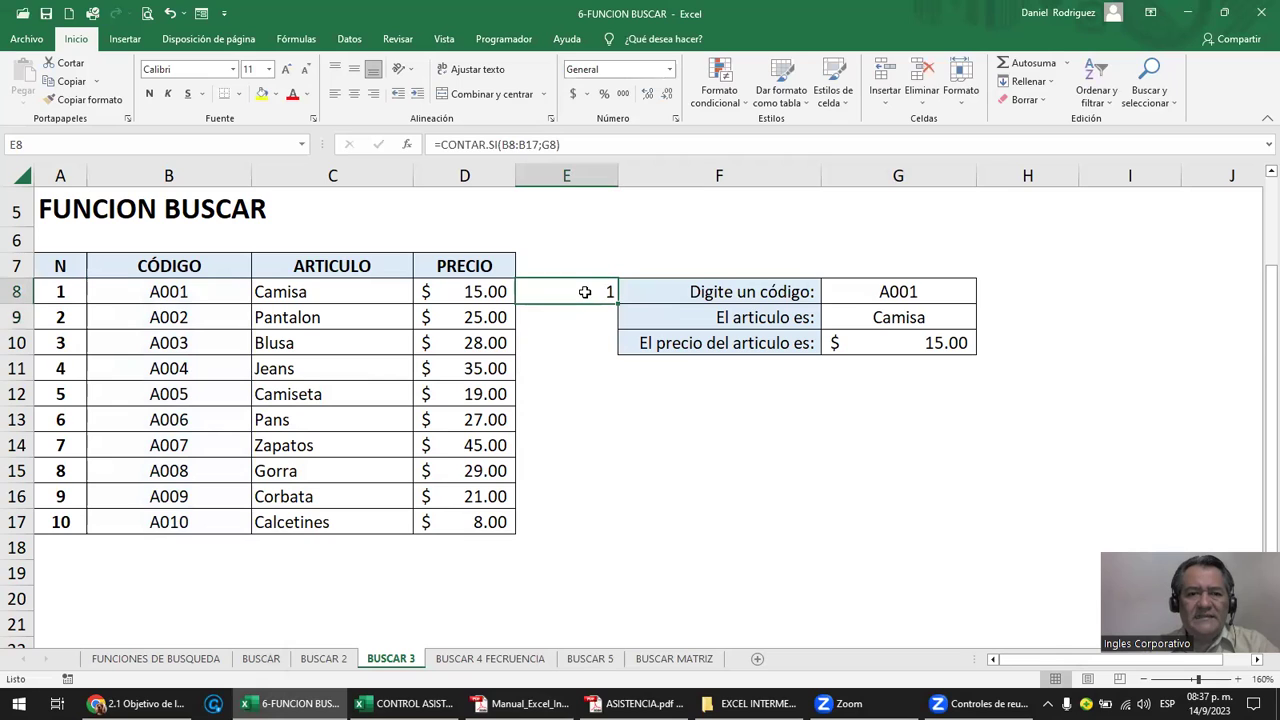
pyautogui.click(866, 294)
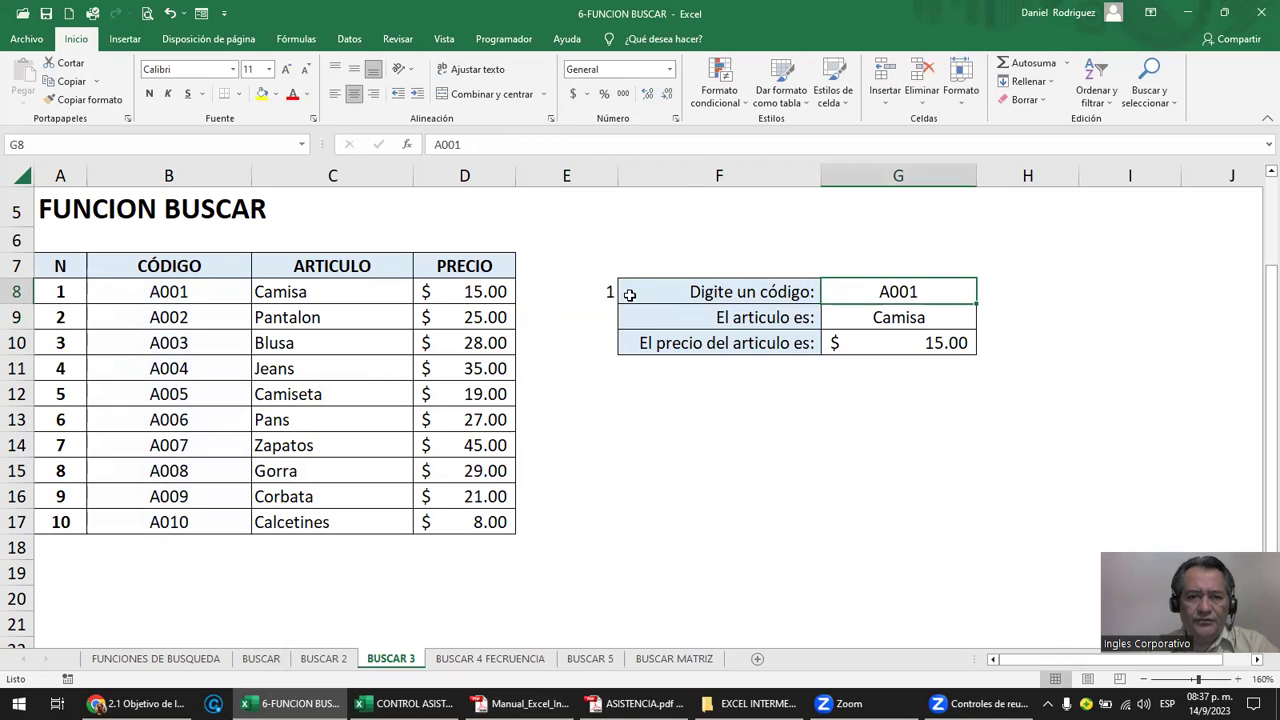
pyautogui.click(587, 291)
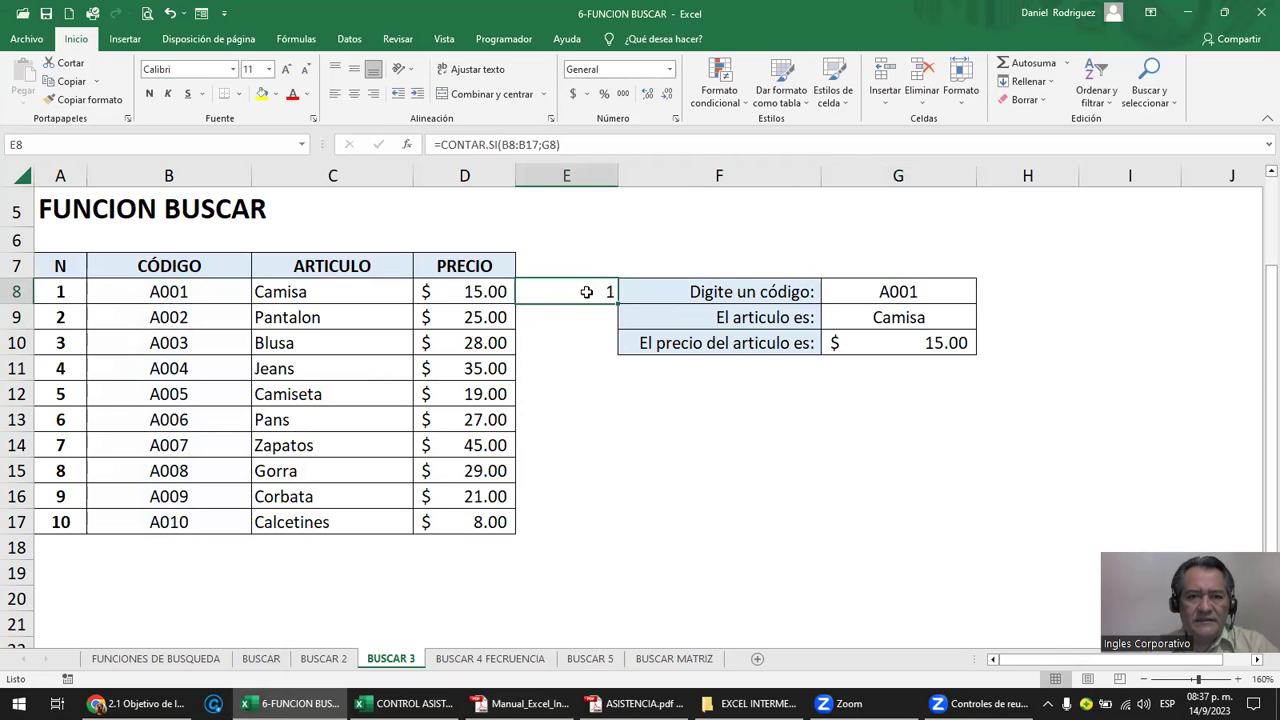
# Change the lookup code in G8 to A002.
pyautogui.click(884, 292)
pyautogui.write('A002')
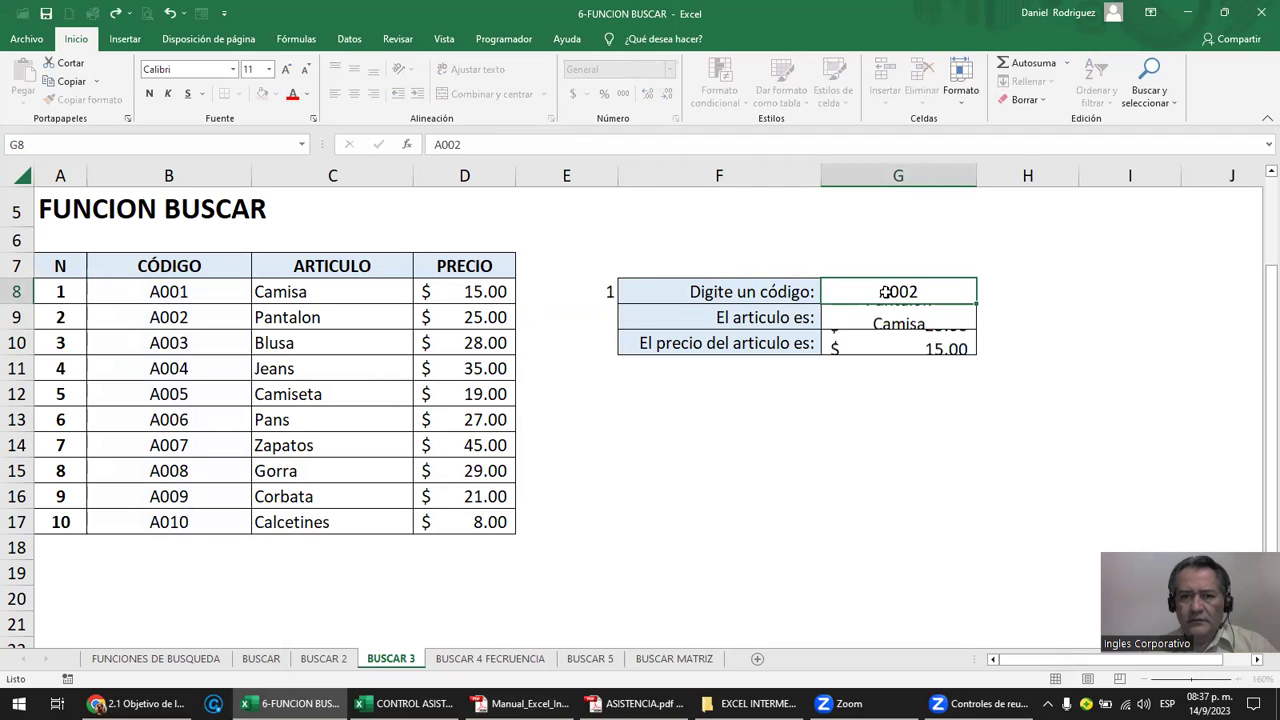
pyautogui.press('Return')
pyautogui.click(896, 289)
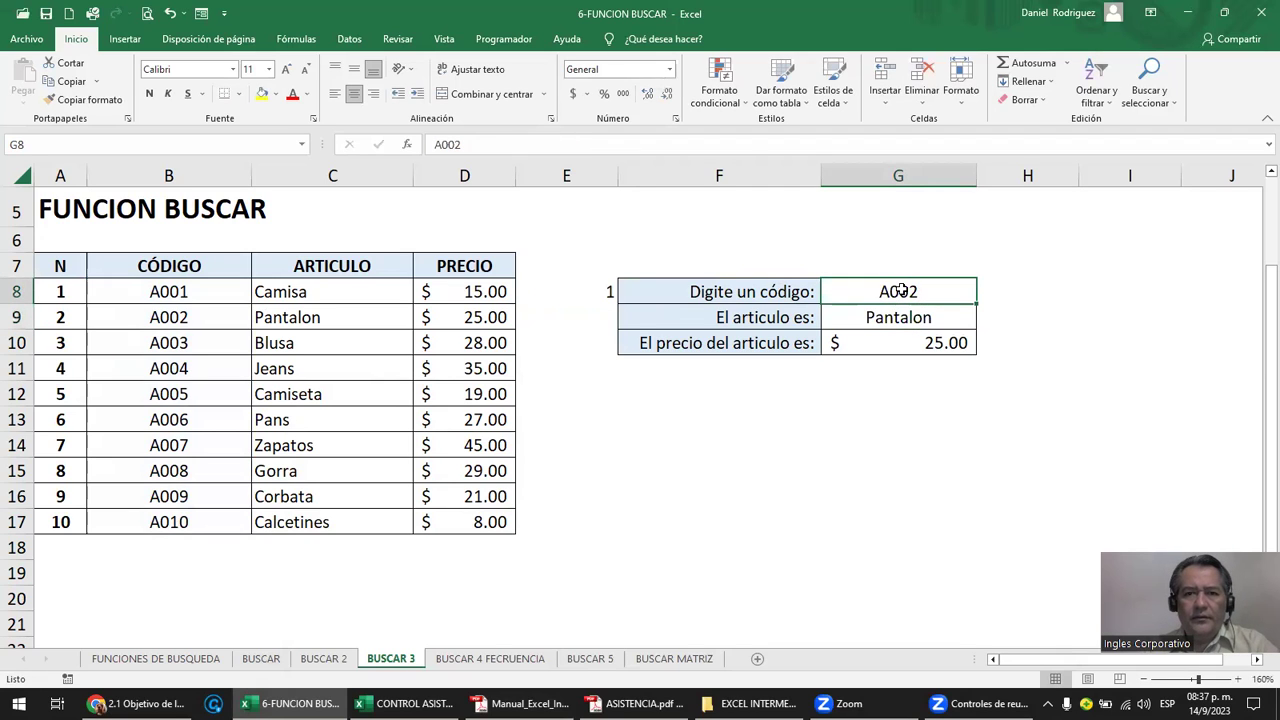
pyautogui.click(586, 290)
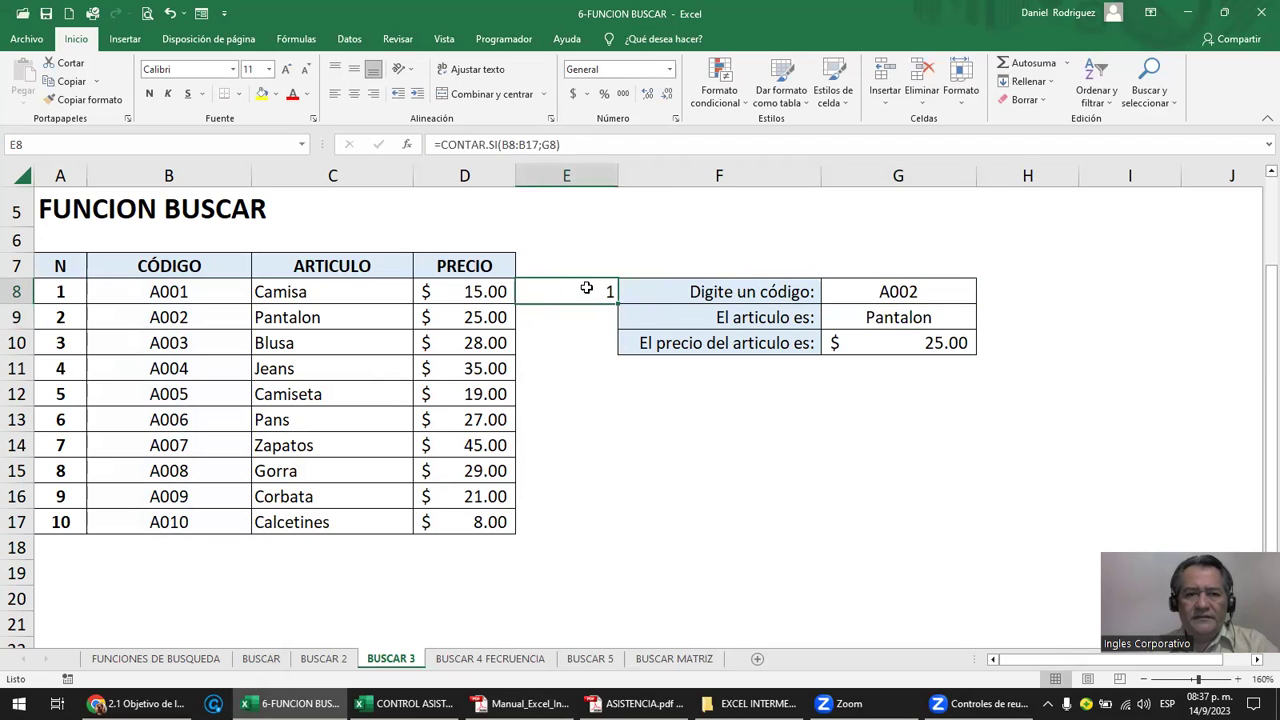
# Copy A002 from B9 into B14 as a duplicate, making E8 show 2.
pyautogui.click(184, 316)
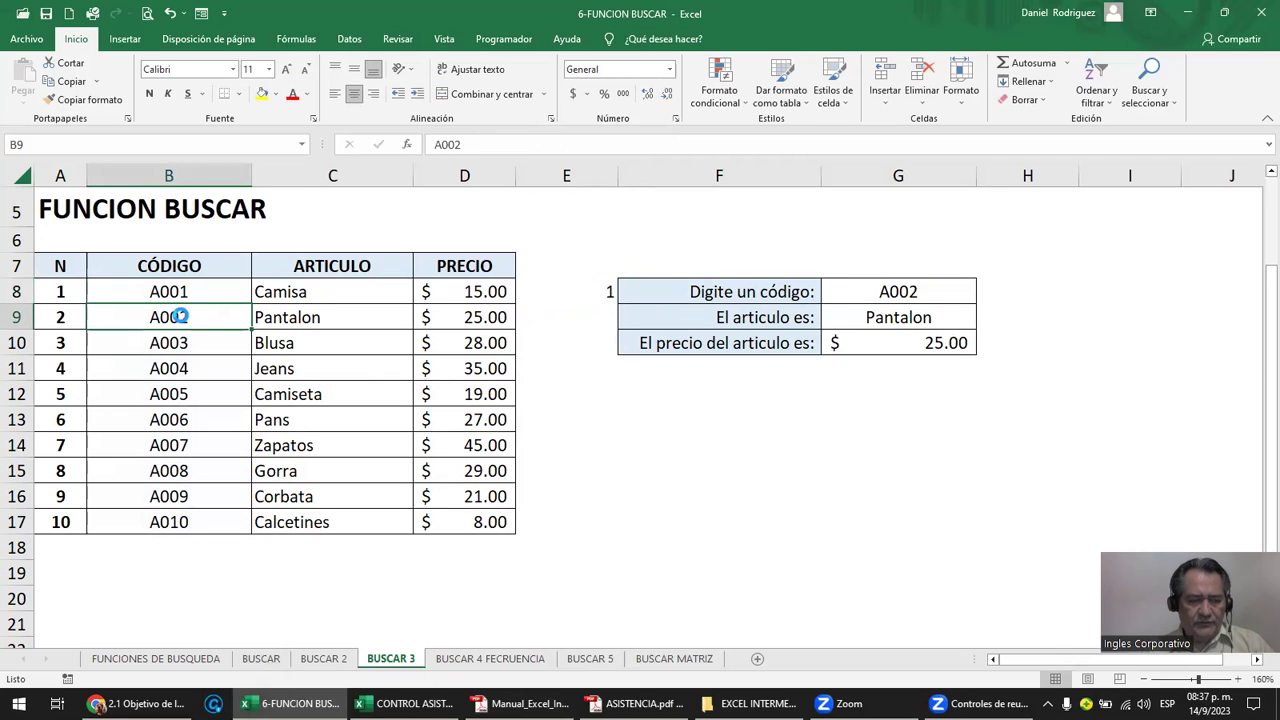
pyautogui.hotkey('ctrl', 'c')
pyautogui.press('Down')
pyautogui.press('Down')
pyautogui.press('Down')
pyautogui.press('Down')
pyautogui.press('Down')
pyautogui.hotkey('ctrl', 'v')
pyautogui.press('Escape')
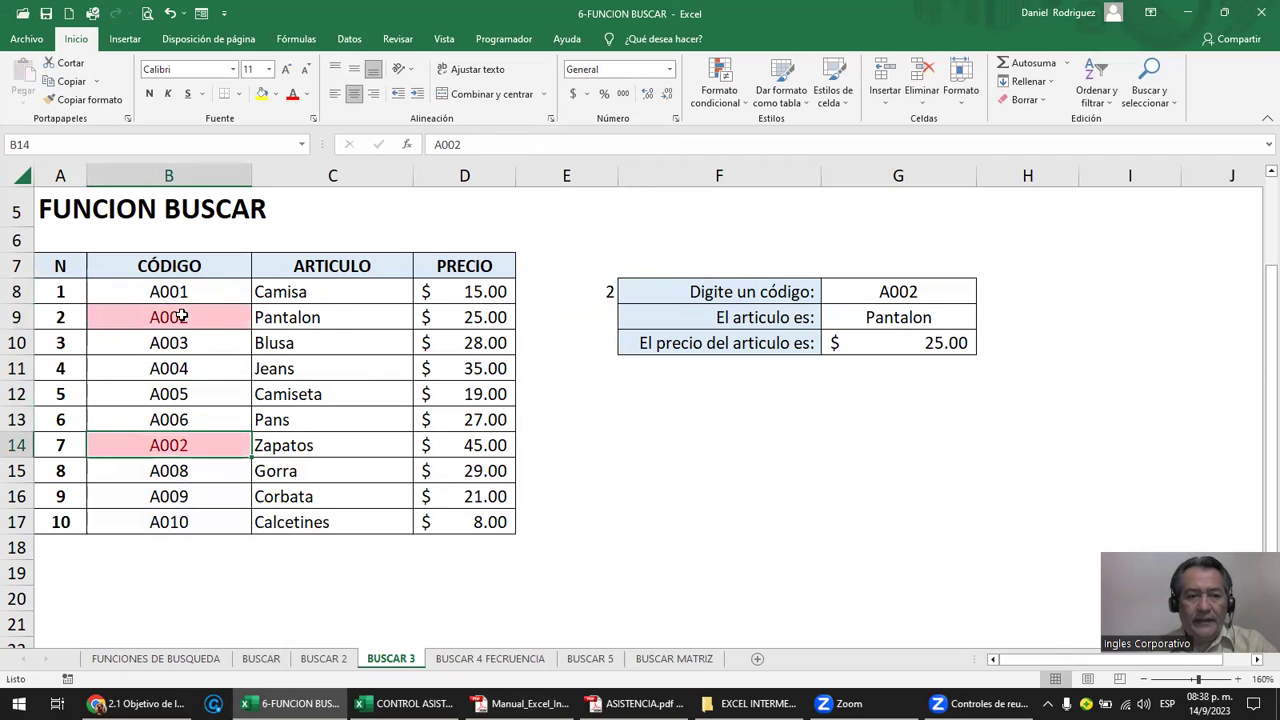
pyautogui.click(577, 396)
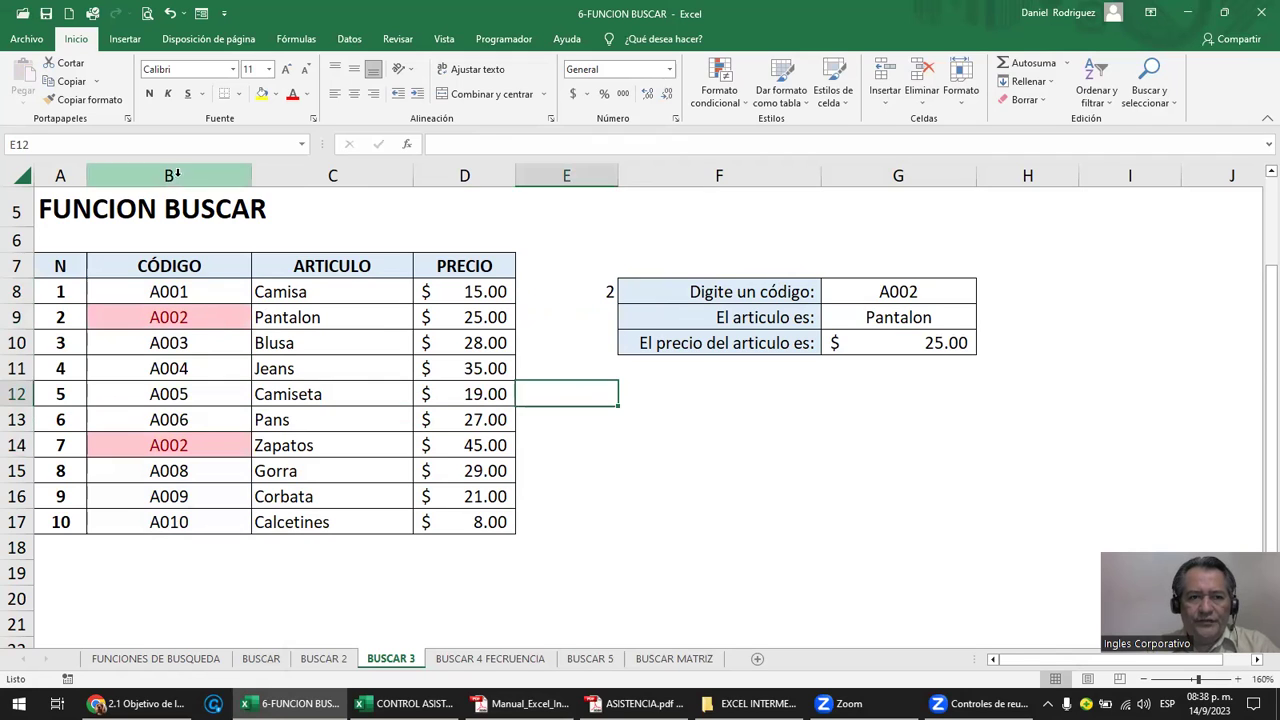
# Undo the A002 paste and lookup so B14 reads A007 and G8 A001, clearing E8.
pyautogui.click(177, 174)
pyautogui.click(578, 293)
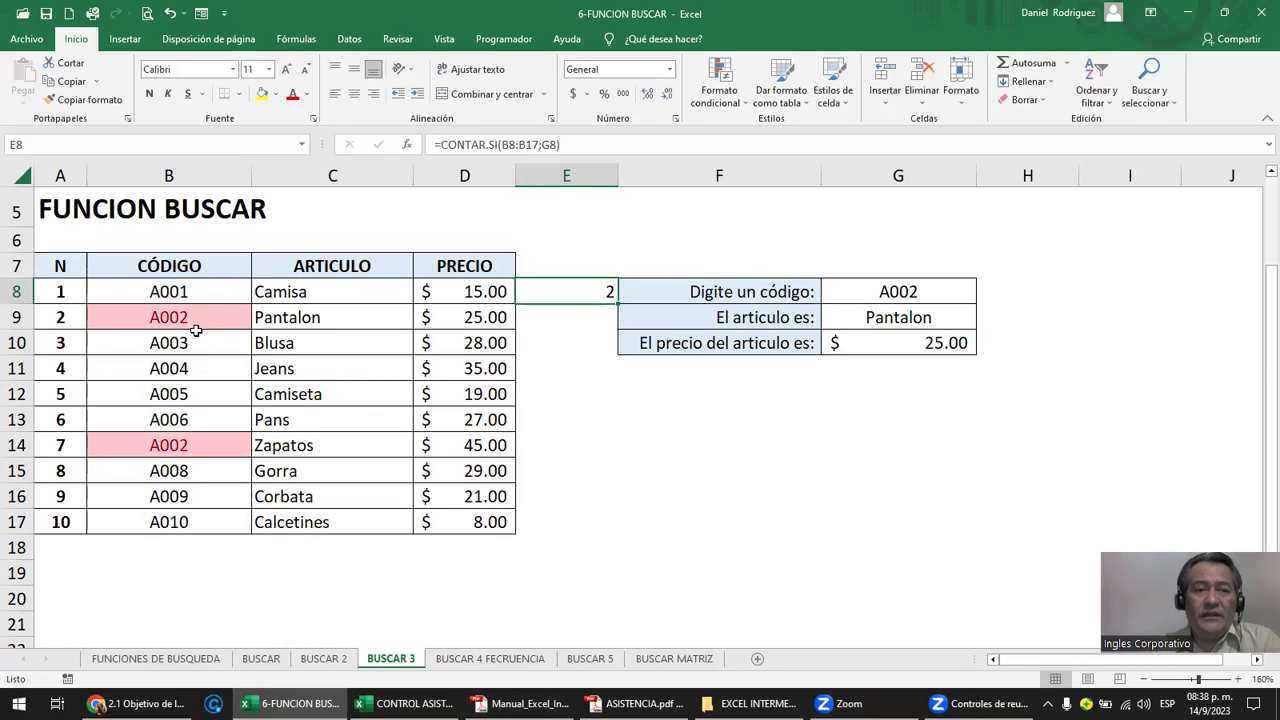
pyautogui.moveTo(147, 291); pyautogui.dragTo(166, 521)
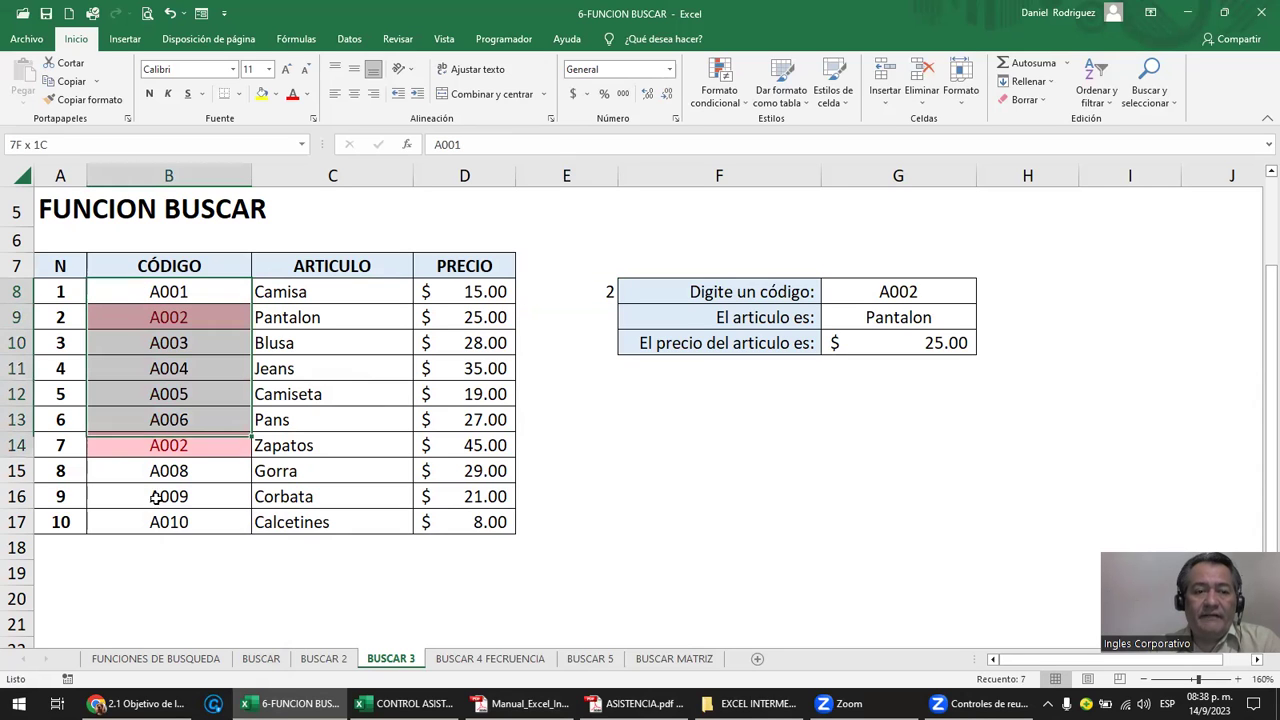
pyautogui.click(557, 354)
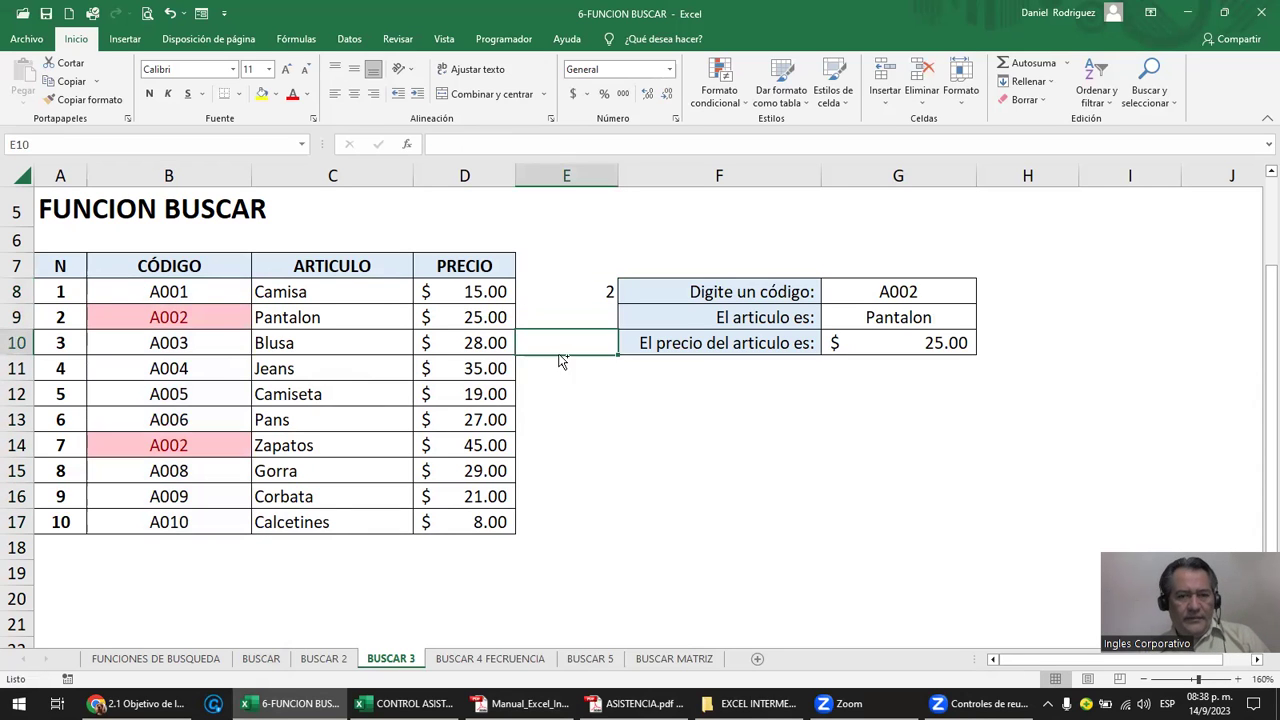
pyautogui.hotkey('ctrl', 'z')
pyautogui.hotkey('ctrl', 'z')
pyautogui.press('Left')
pyautogui.press('Left')
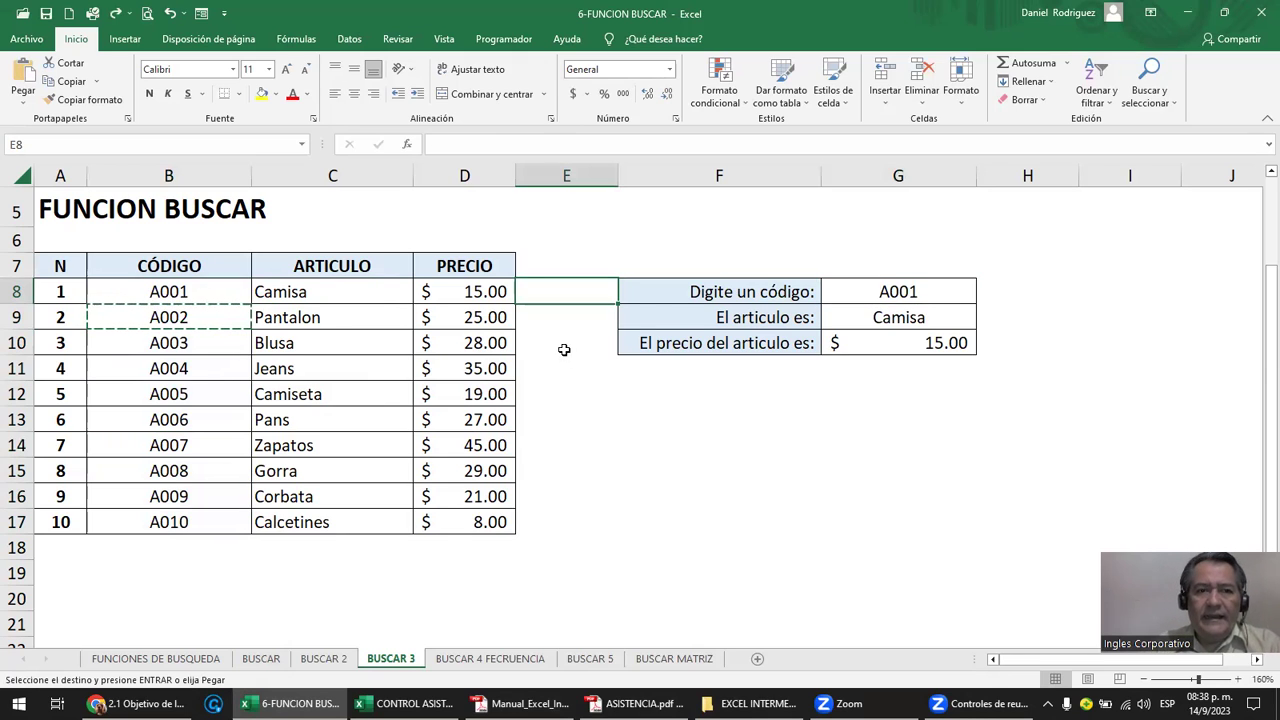
pyautogui.press('Escape')
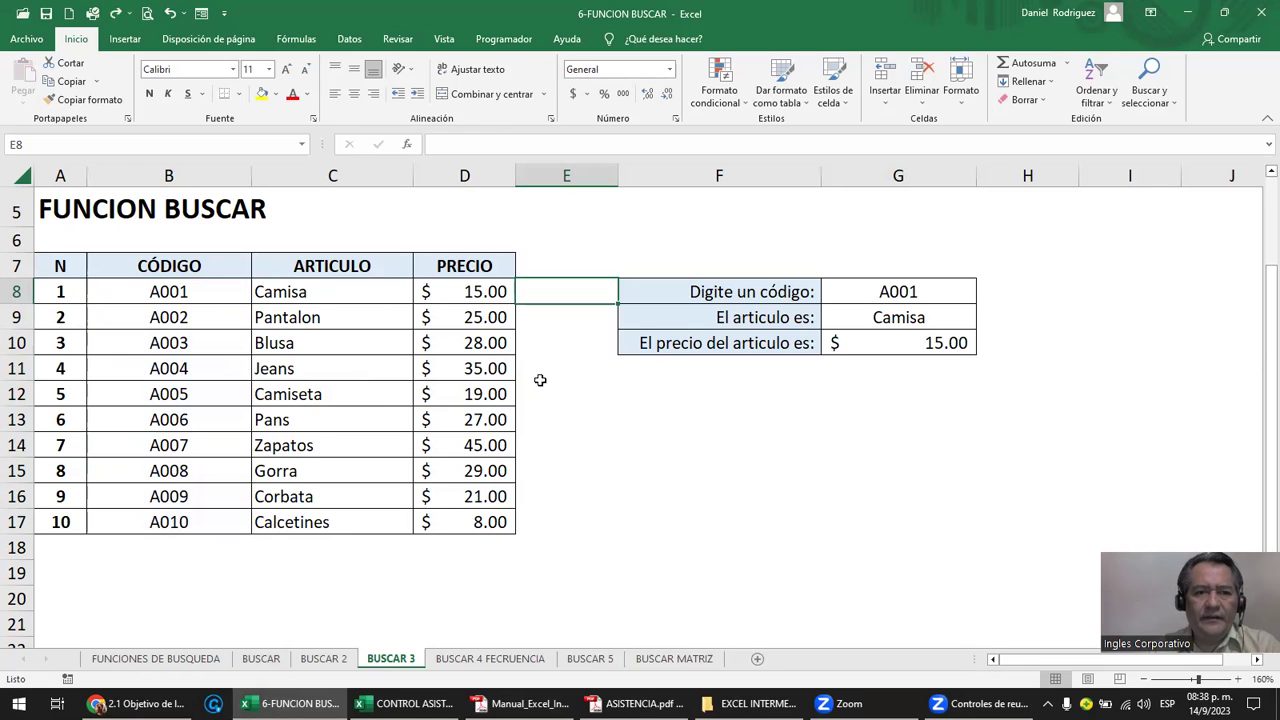
pyautogui.click(671, 441)
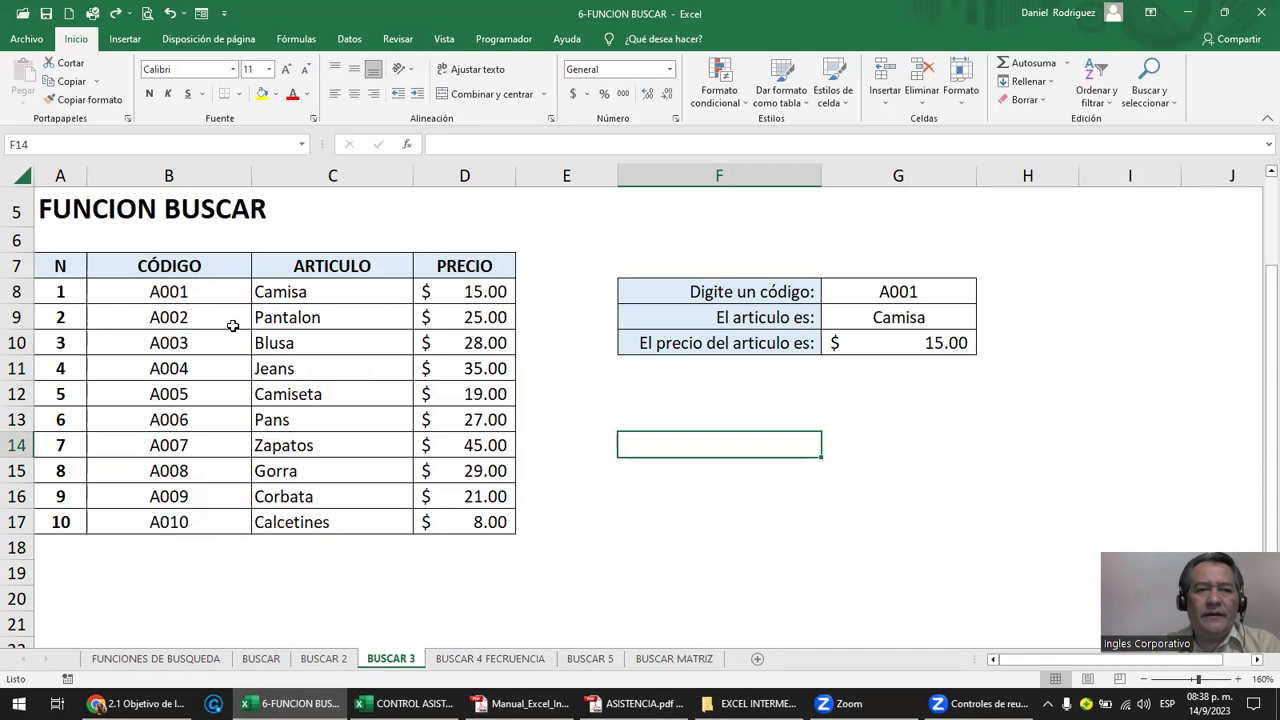
pyautogui.click(174, 173)
pyautogui.moveTo(174, 173); pyautogui.dragTo(177, 170)
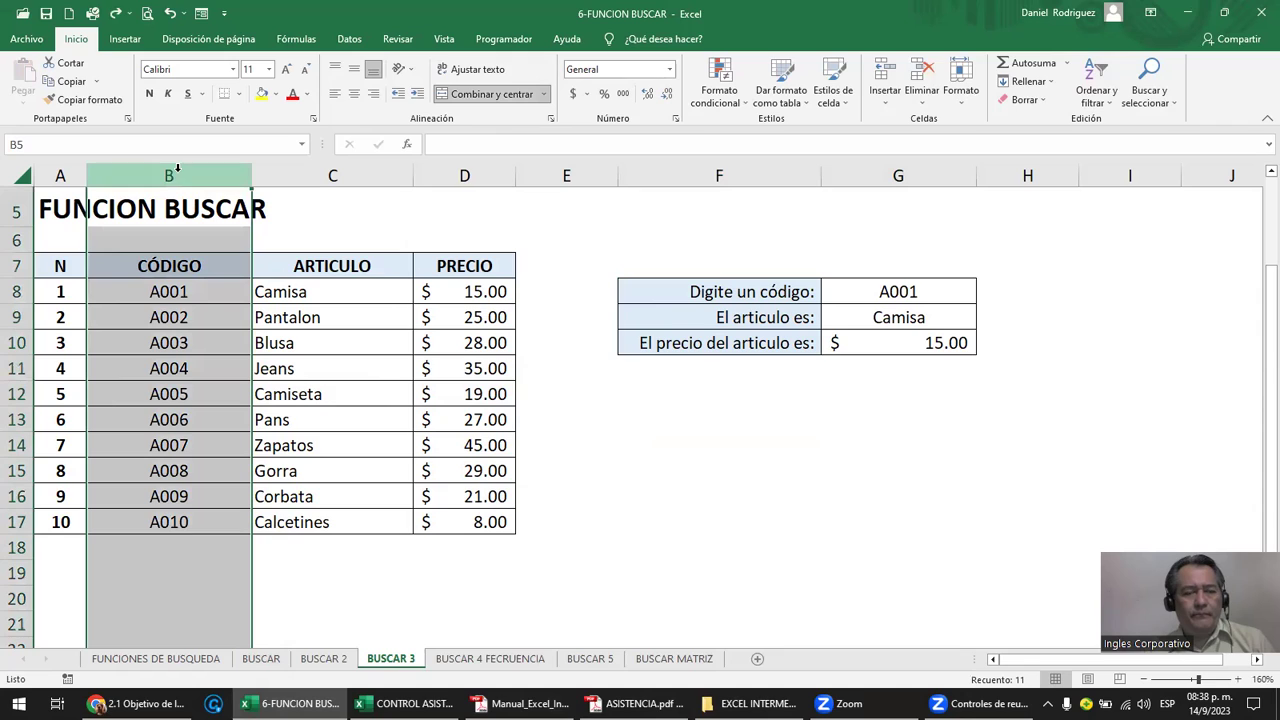
pyautogui.keyDown('ctrl'); pyautogui.click(14, 265); pyautogui.keyUp('ctrl')
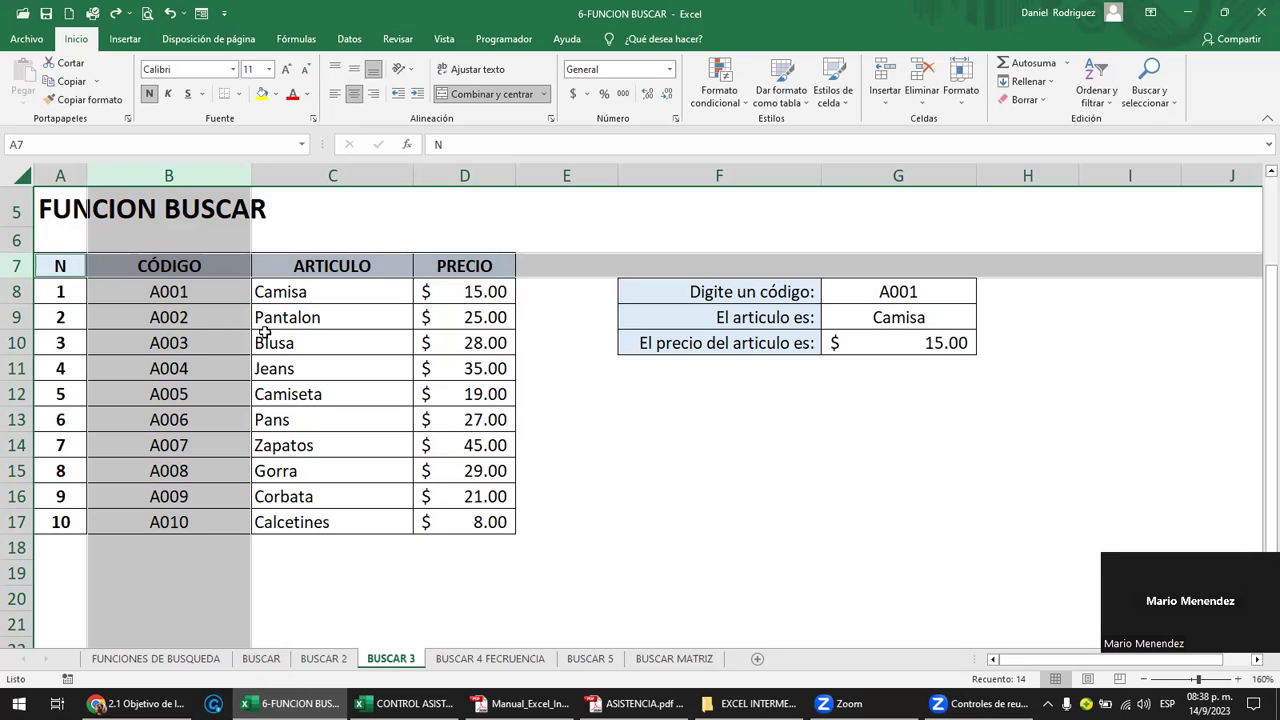
pyautogui.click(557, 388)
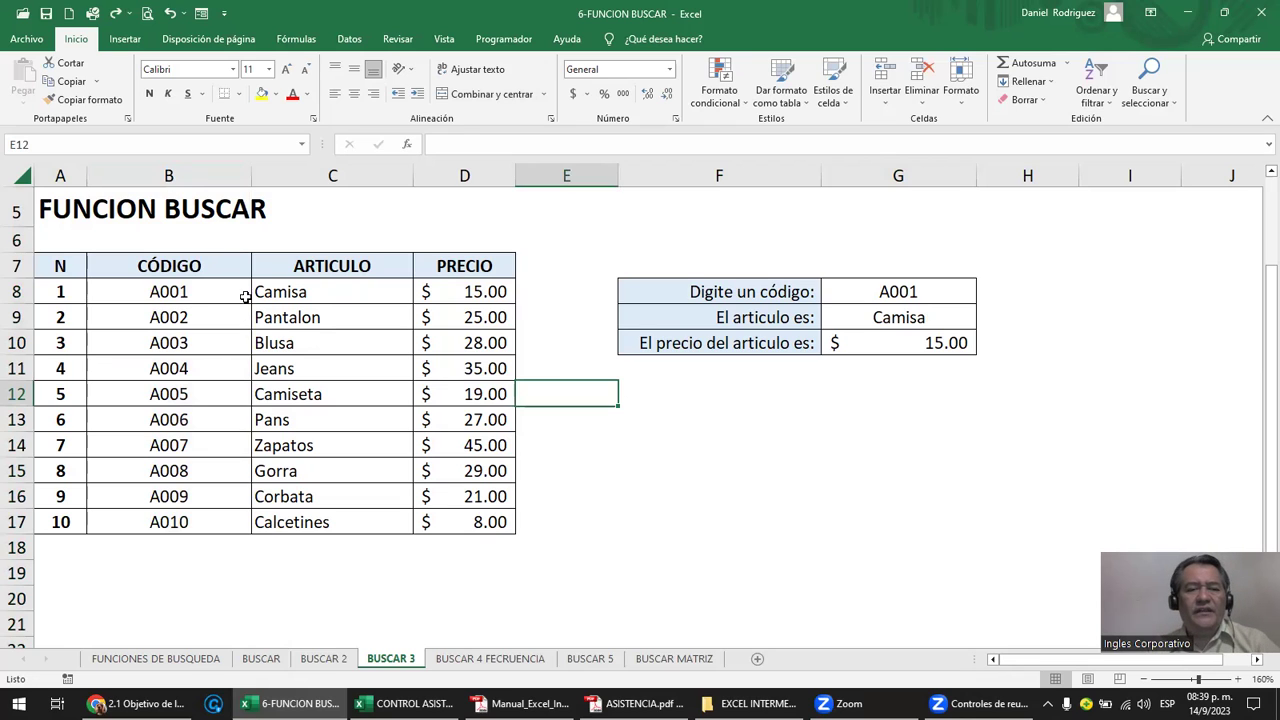
pyautogui.click(296, 292)
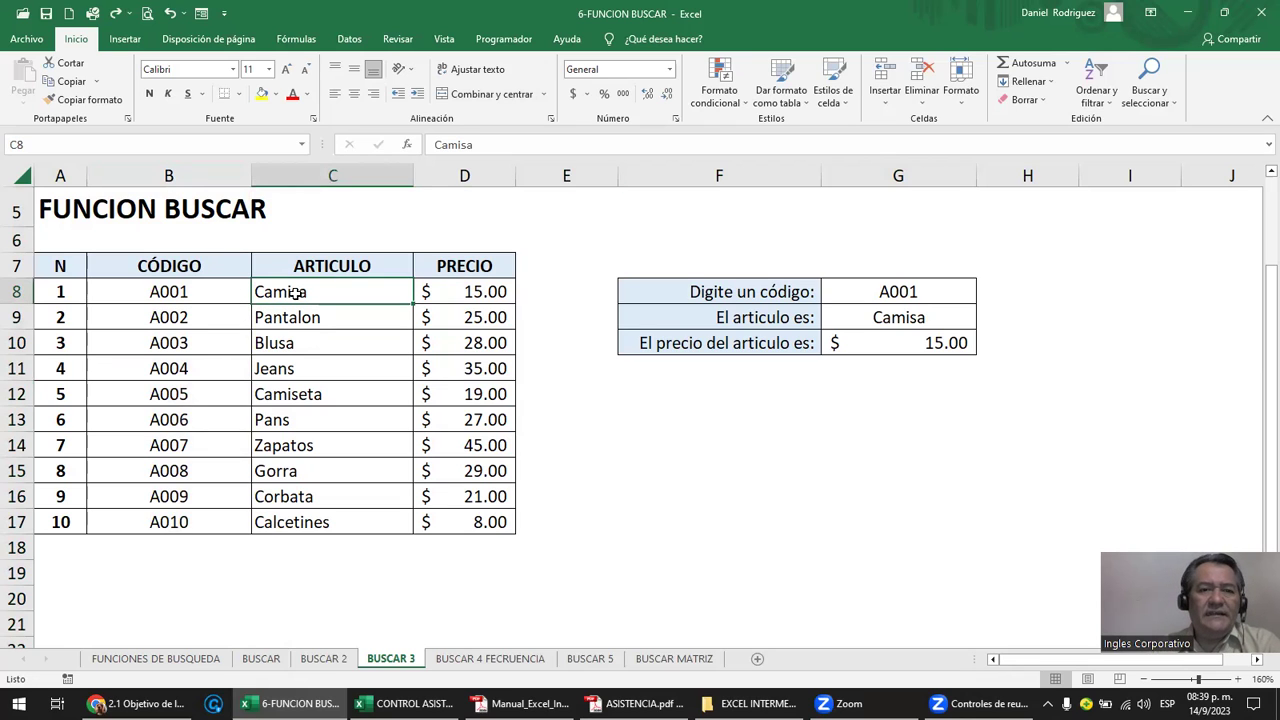
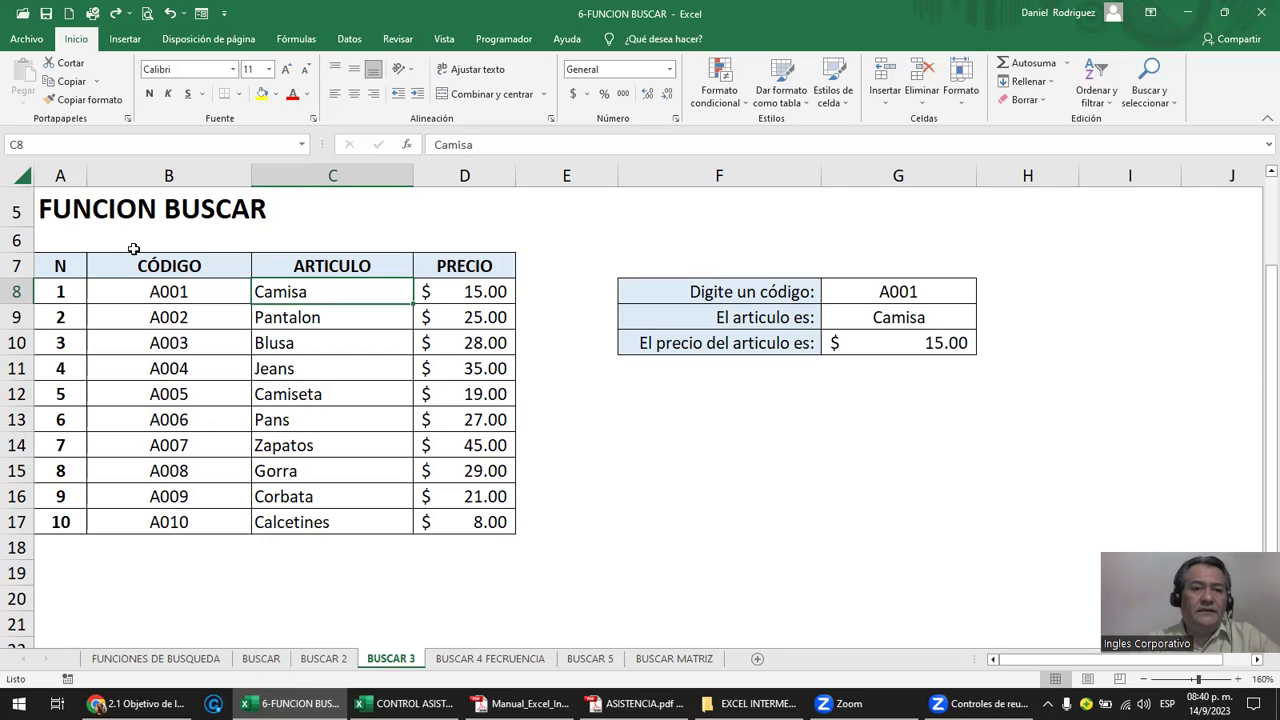
# Review the product and colour tables on the BUSCAR 3, BUSCAR 4 FRECUENCIA and BUSCAR 5 sheets.
pyautogui.click(359, 315)
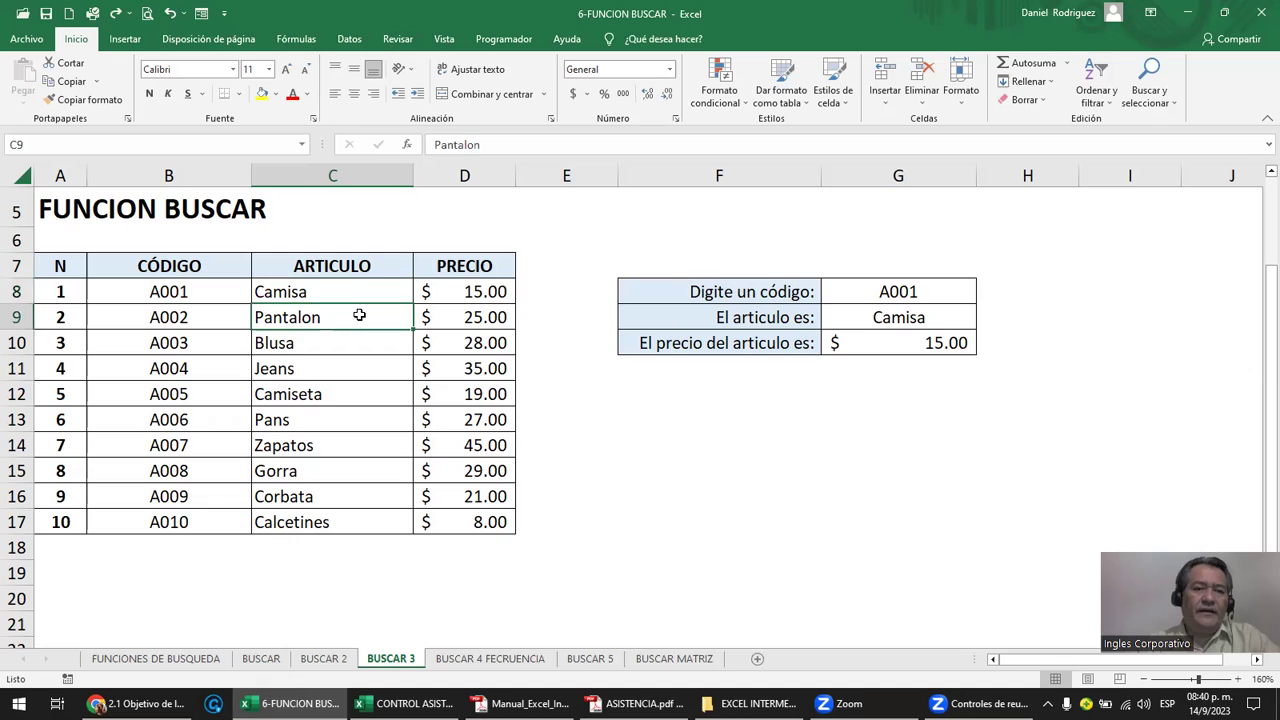
pyautogui.click(351, 291)
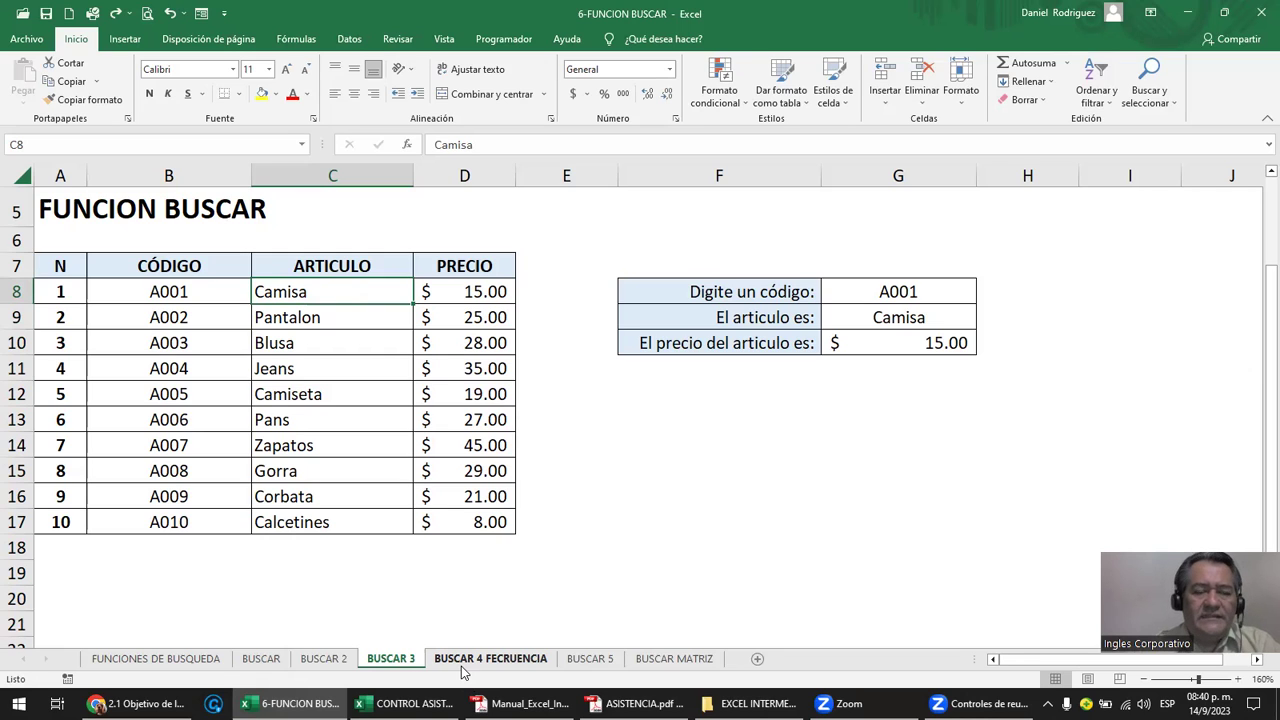
pyautogui.click(195, 172)
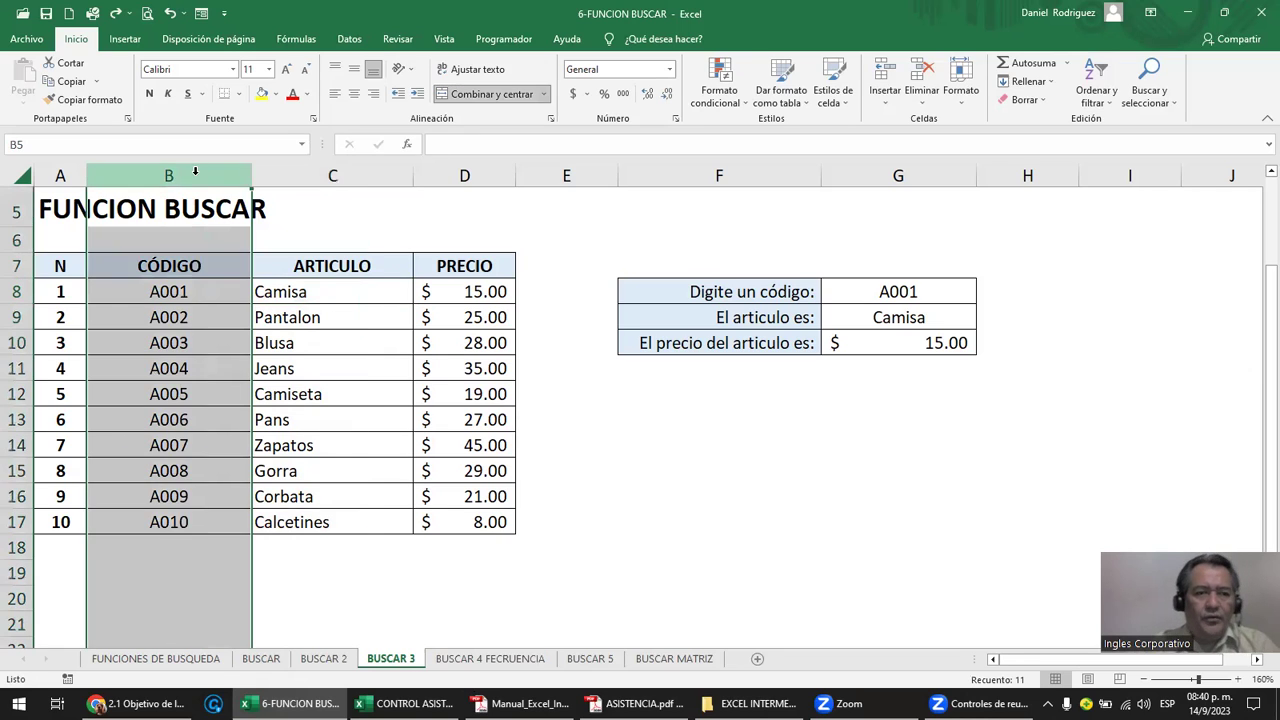
pyautogui.click(15, 265)
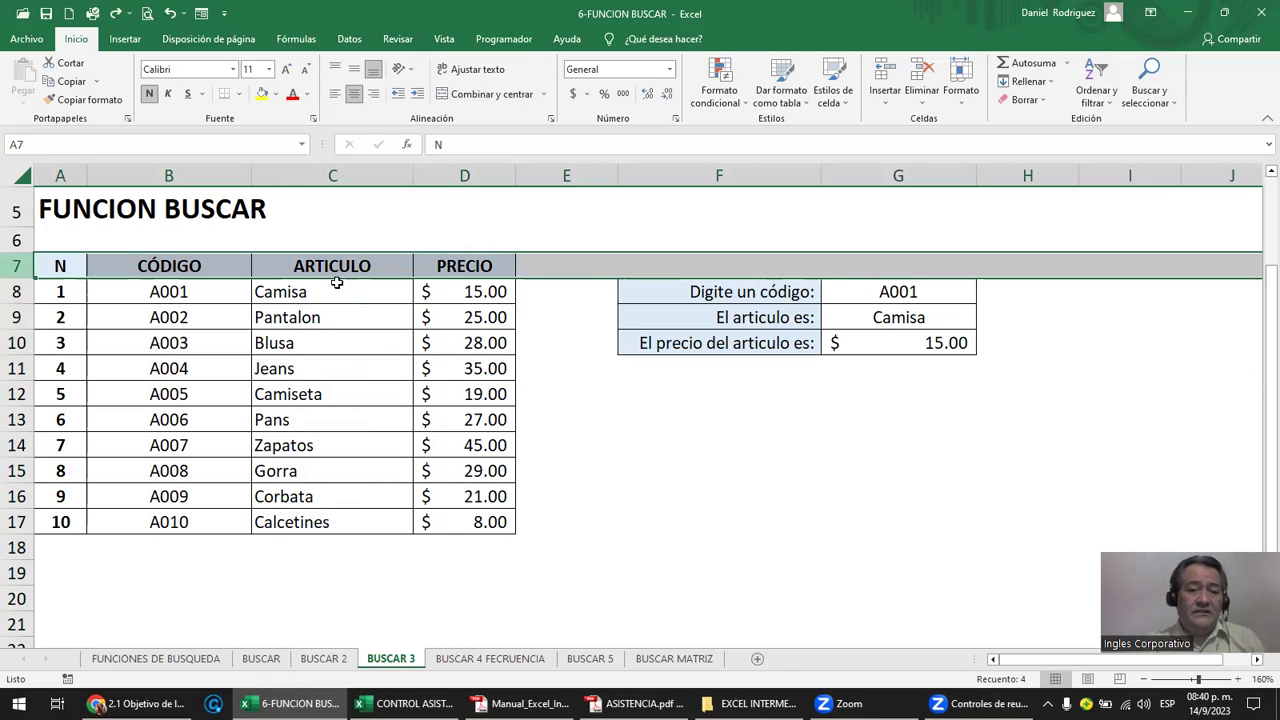
pyautogui.click(559, 327)
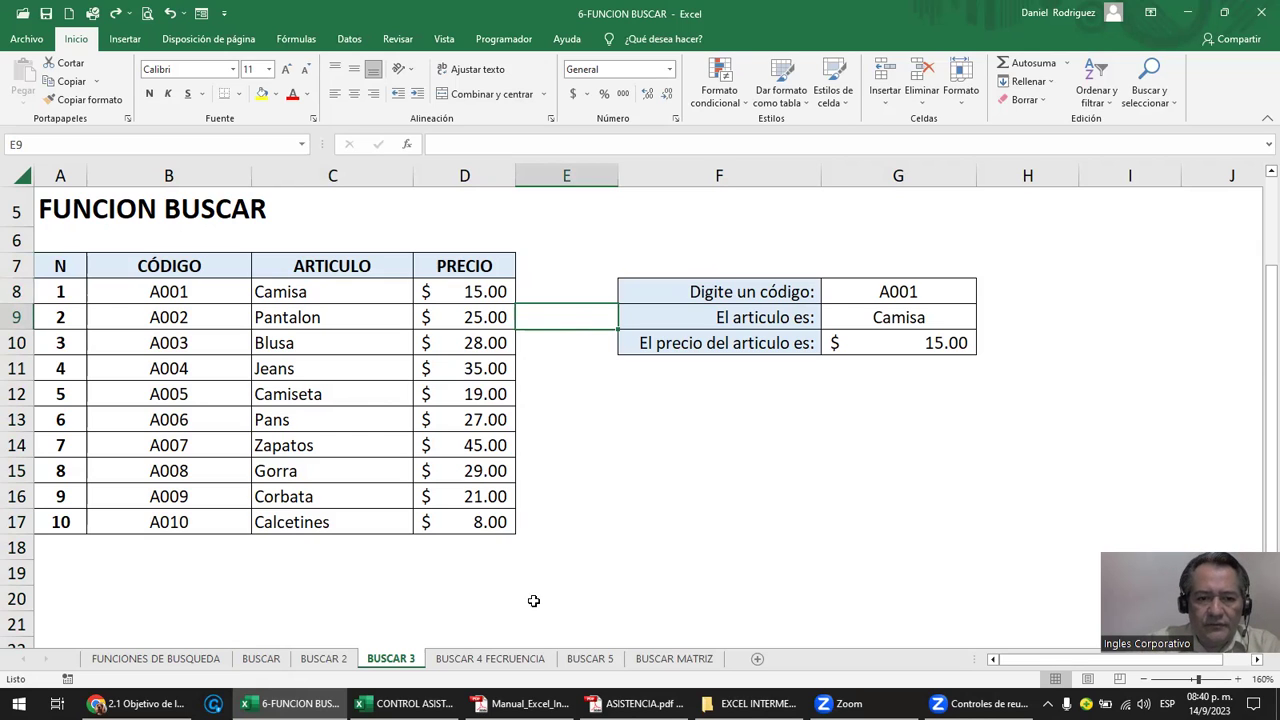
pyautogui.click(505, 662)
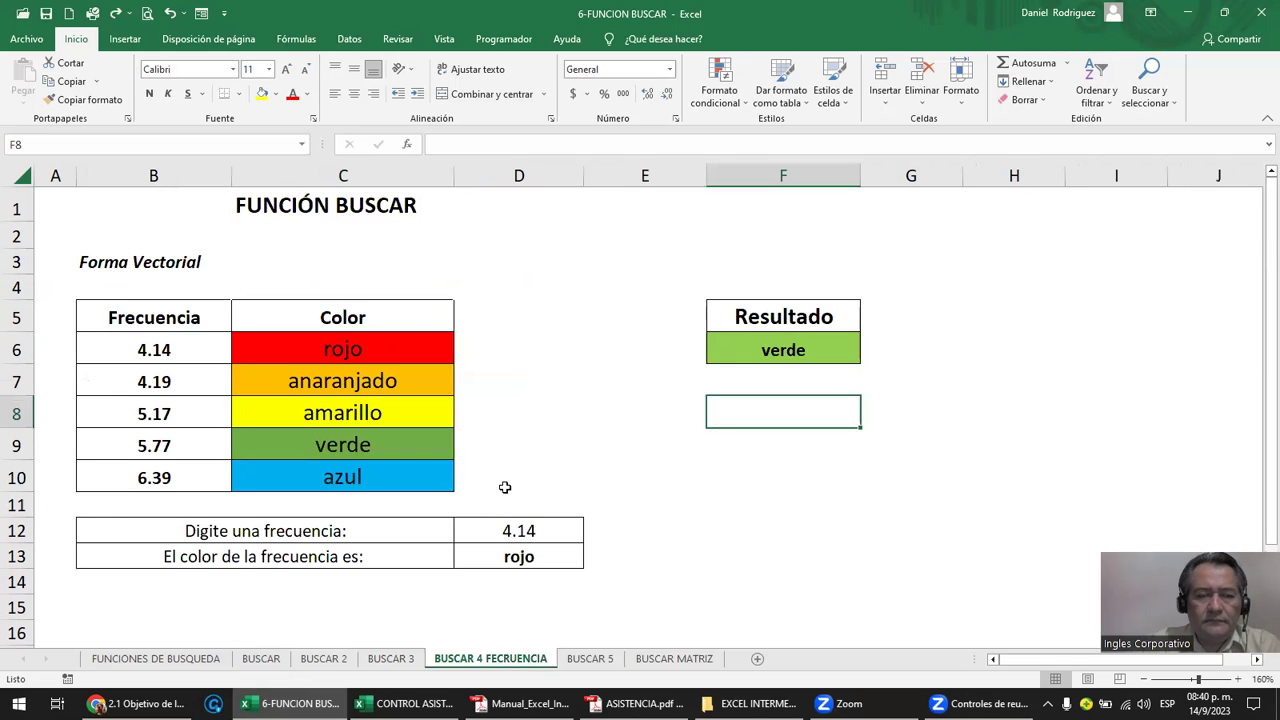
pyautogui.click(532, 406)
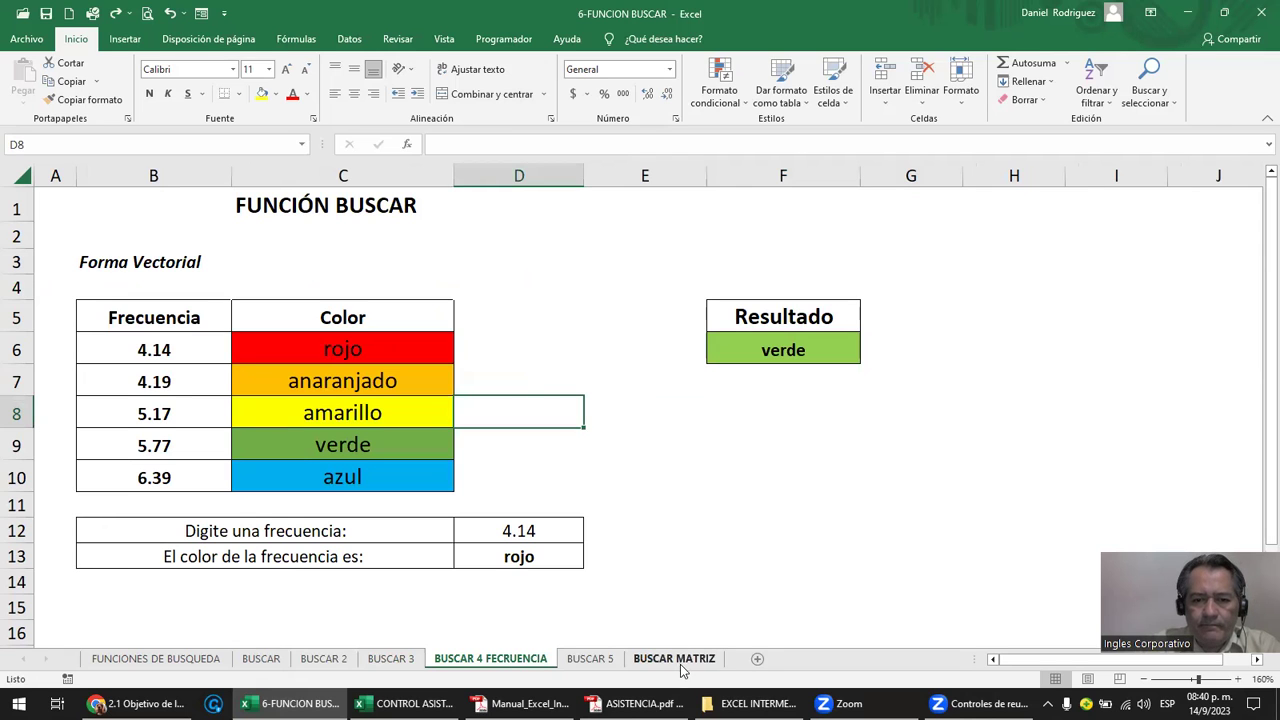
pyautogui.click(590, 660)
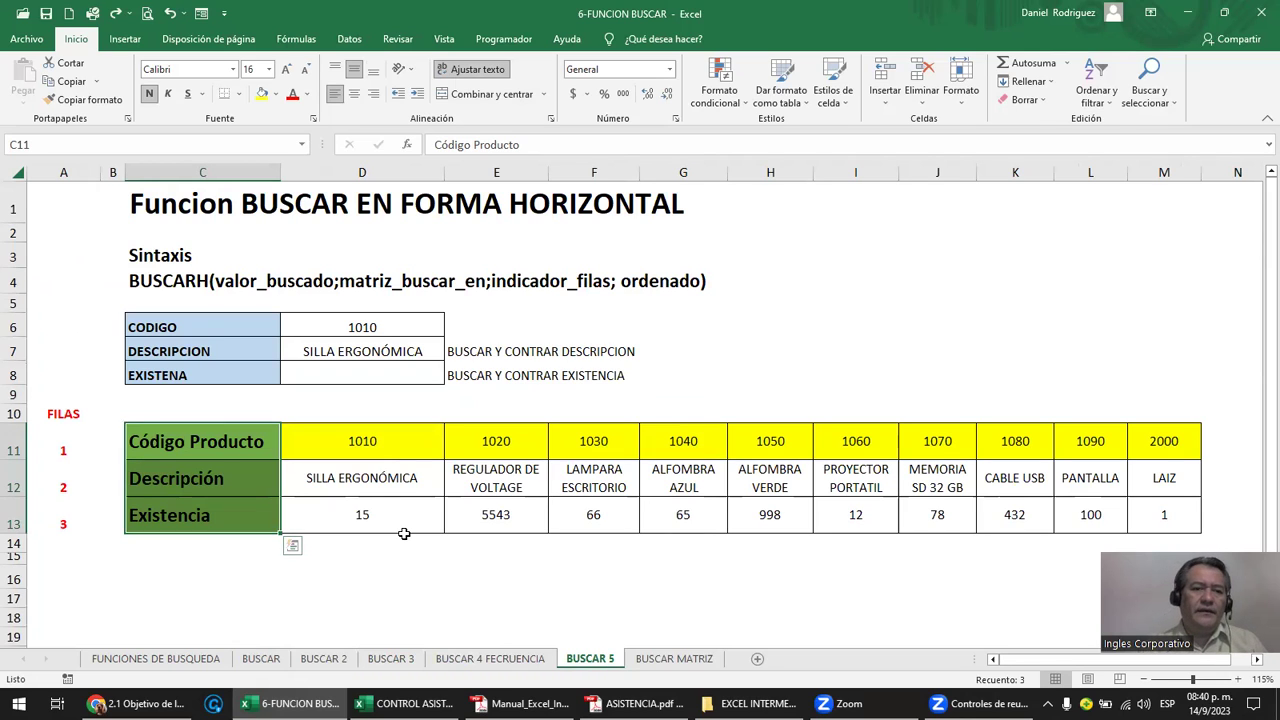
# Inspect the BUSCAR 5 row labels Código Producto, Descripción and Existencia in C11:C13.
pyautogui.click(199, 440)
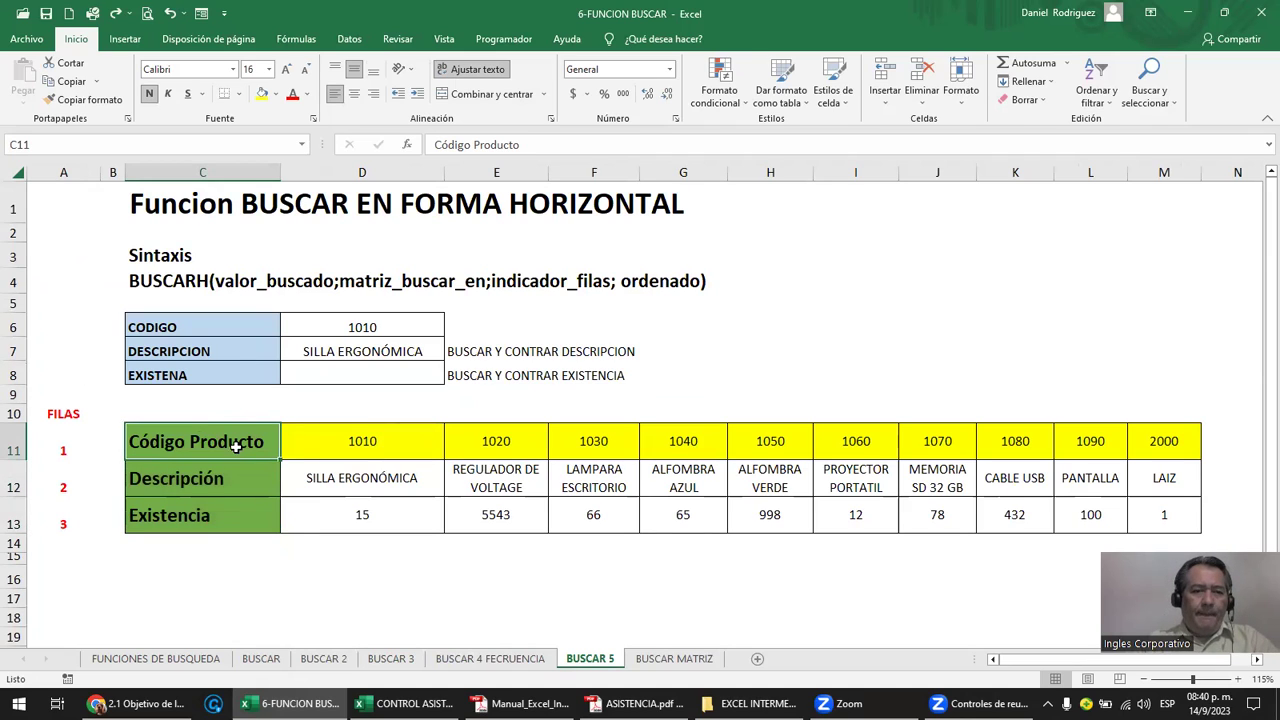
pyautogui.moveTo(210, 440); pyautogui.dragTo(203, 514)
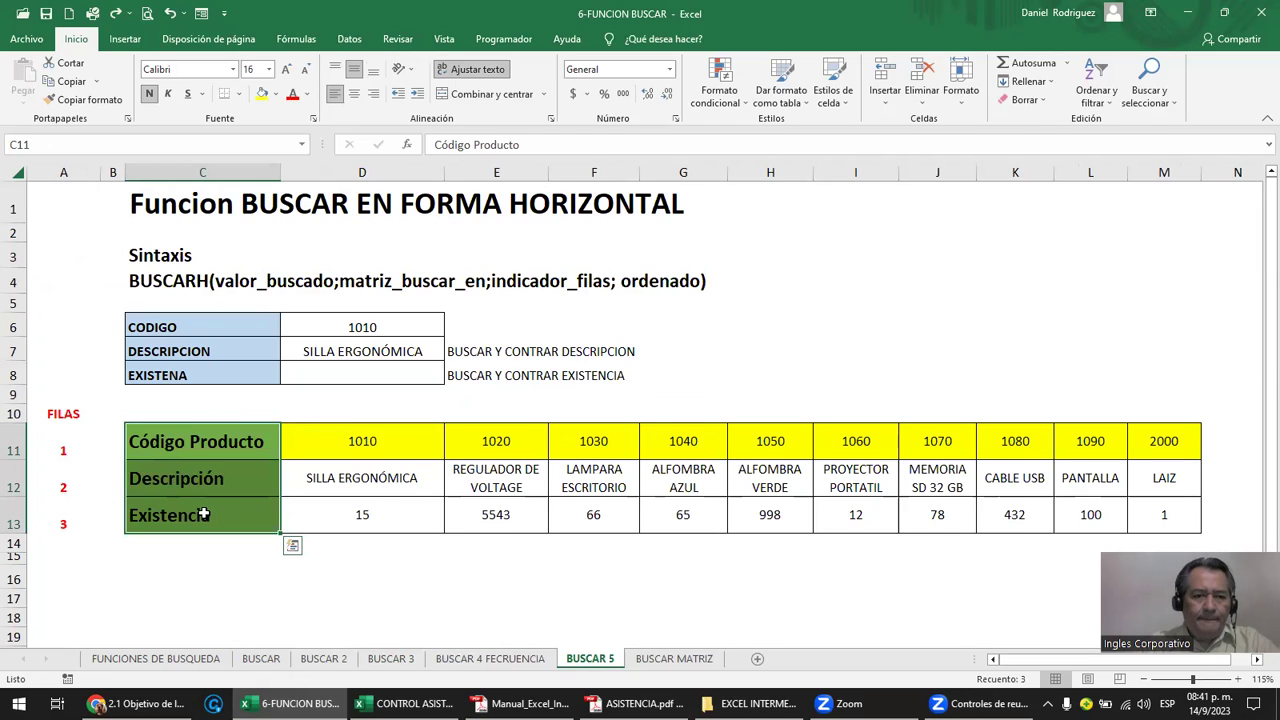
pyautogui.click(190, 441)
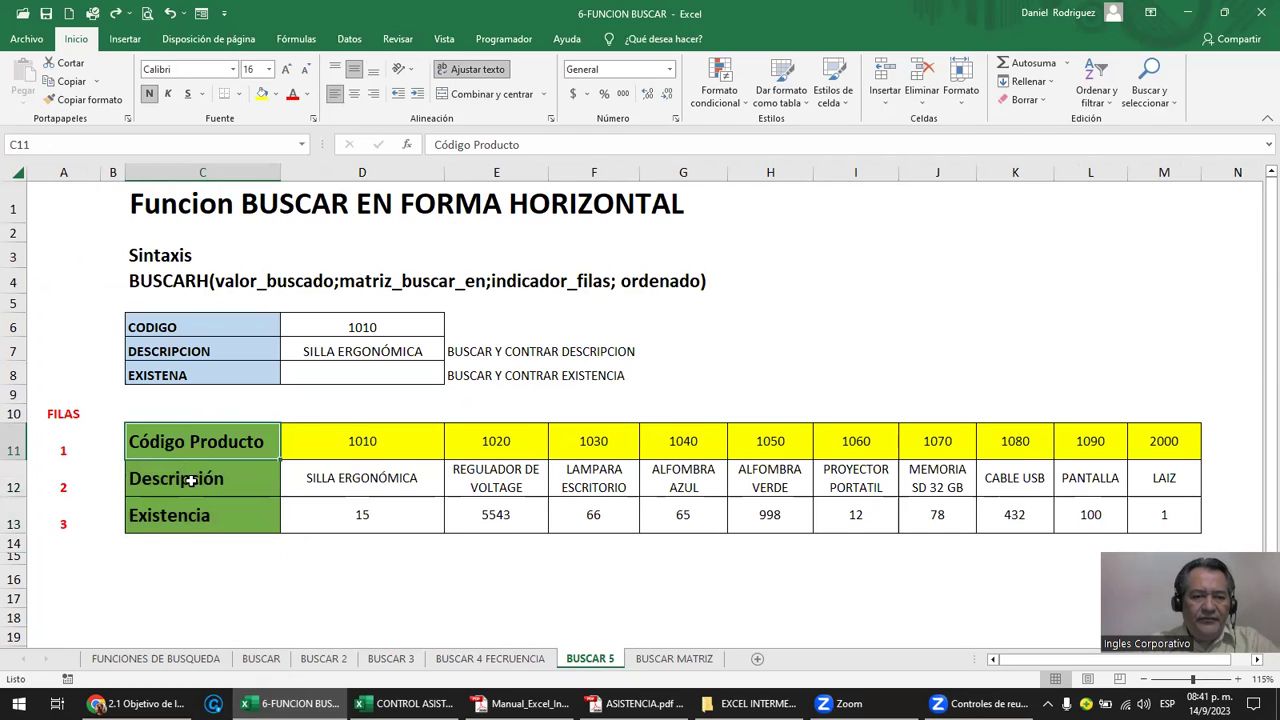
pyautogui.click(190, 481)
pyautogui.click(189, 510)
pyautogui.click(316, 443)
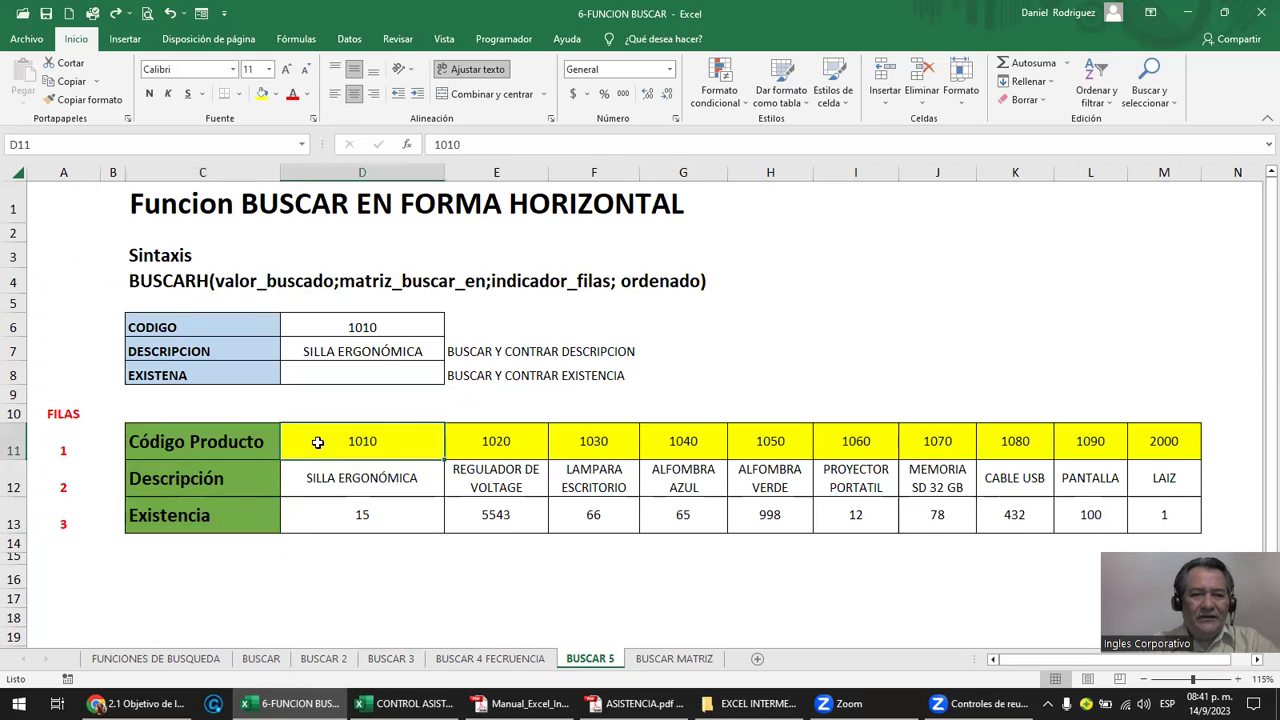
# Compare the BUSCAR 3 CÓDIGO heading with the BUSCAR 5 codes, descriptions and D7 lookup.
pyautogui.click(392, 658)
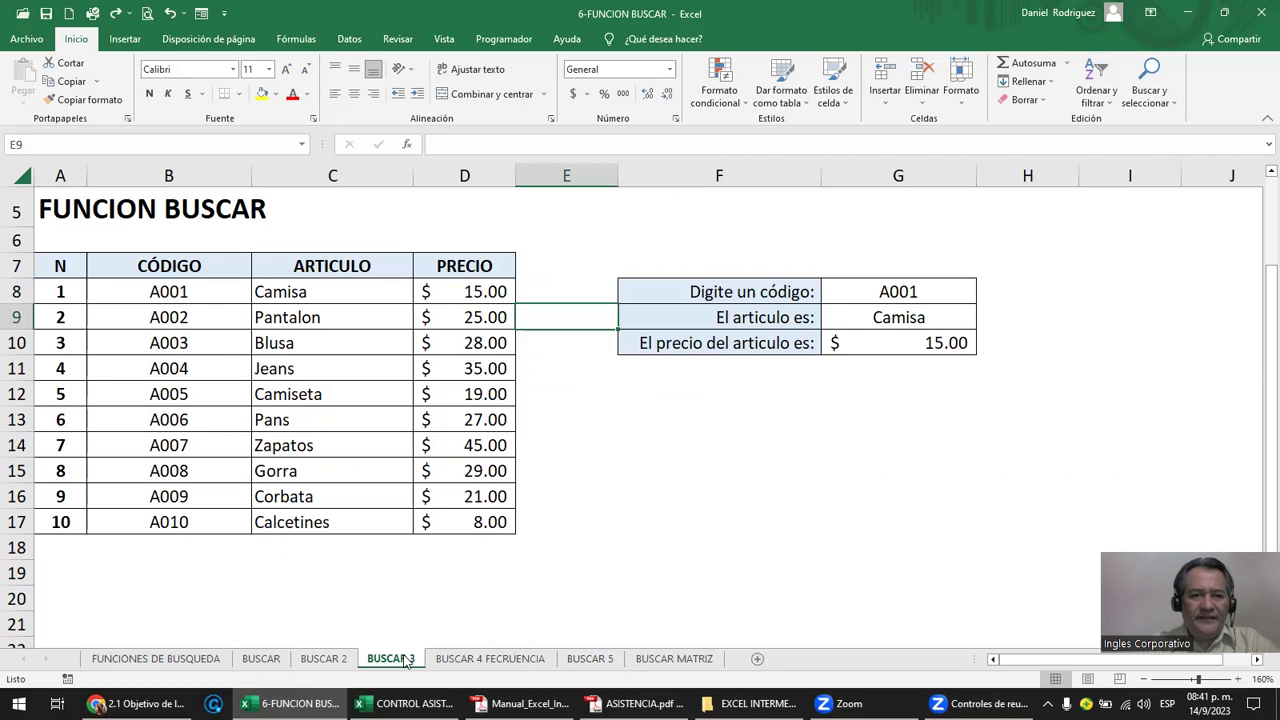
pyautogui.click(150, 261)
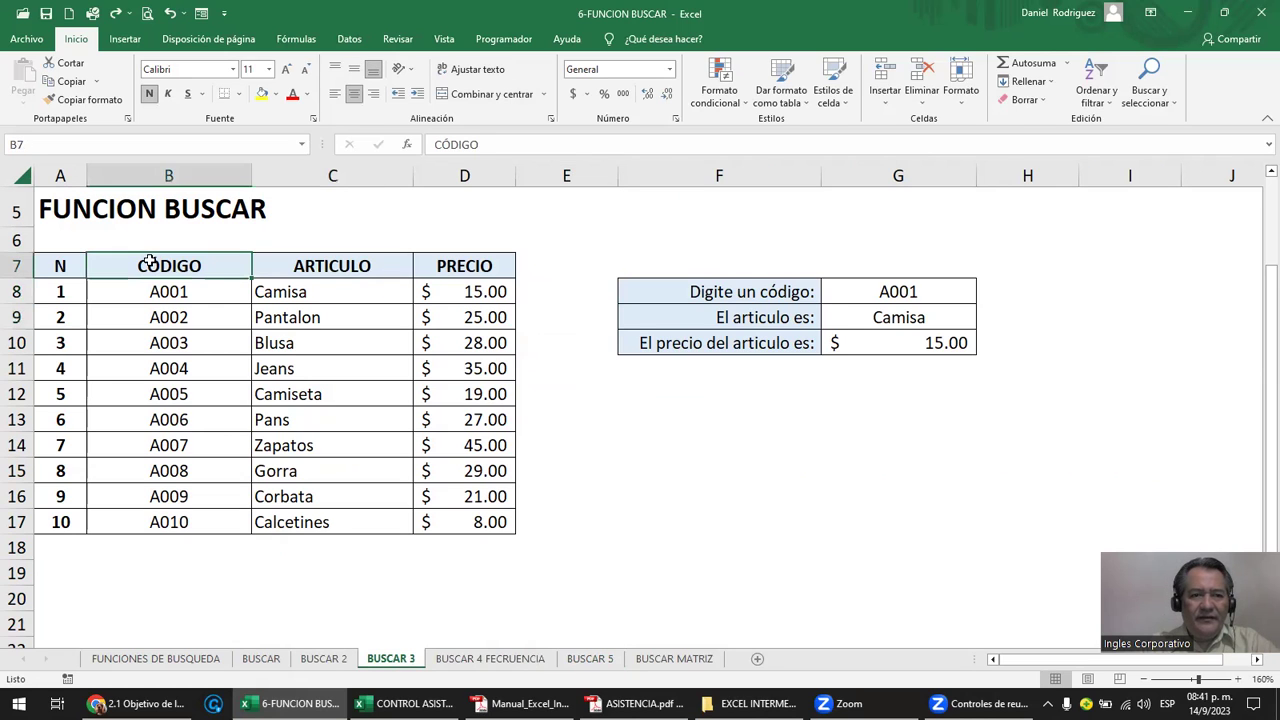
pyautogui.click(591, 659)
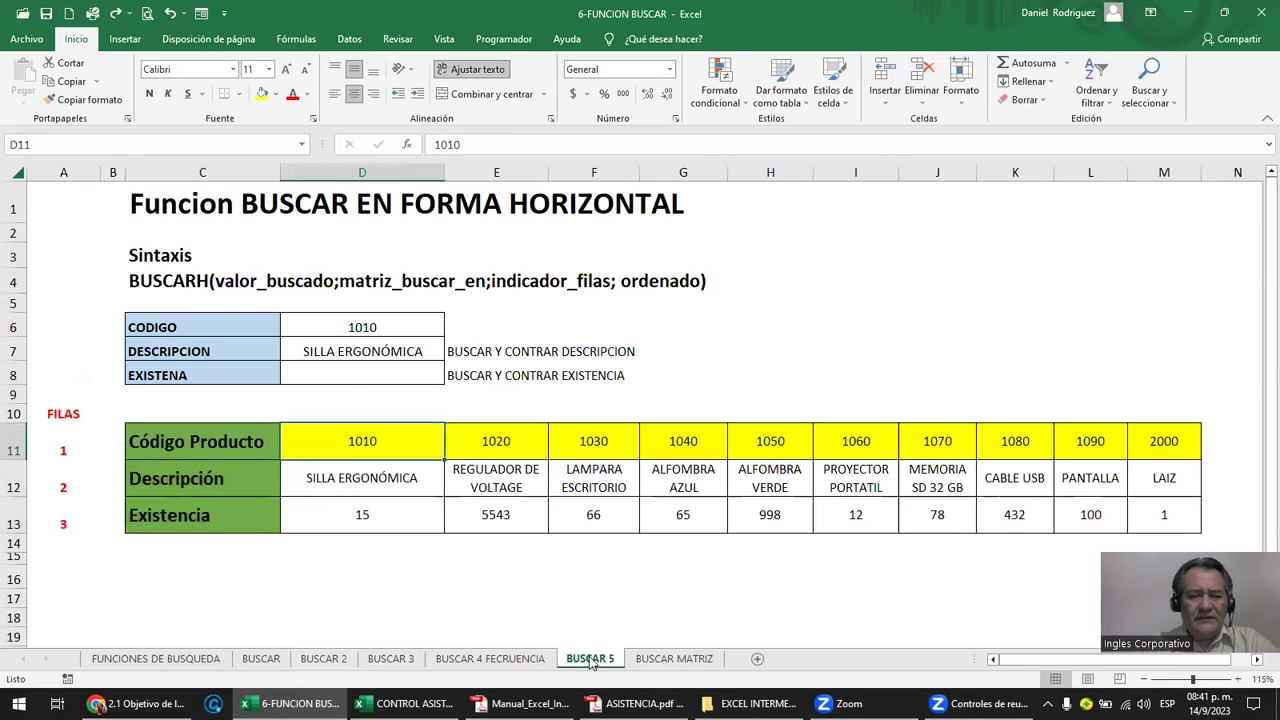
pyautogui.click(318, 334)
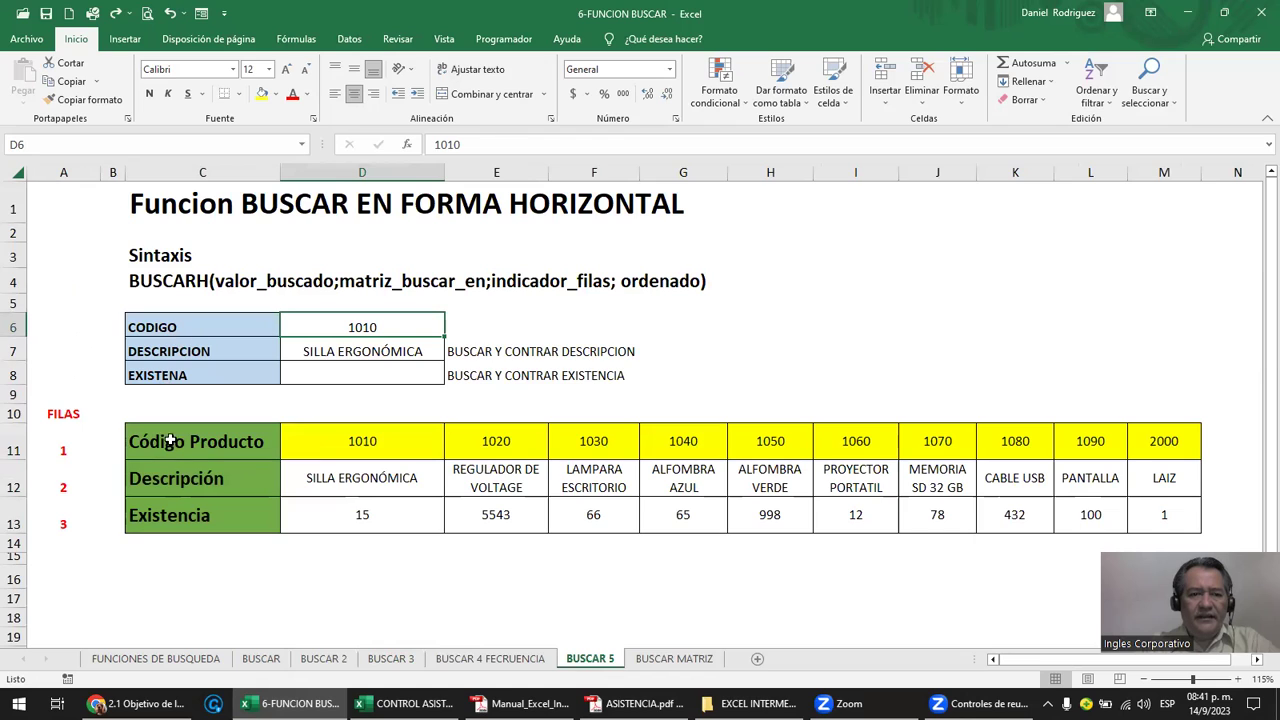
pyautogui.click(210, 441)
pyautogui.click(334, 441)
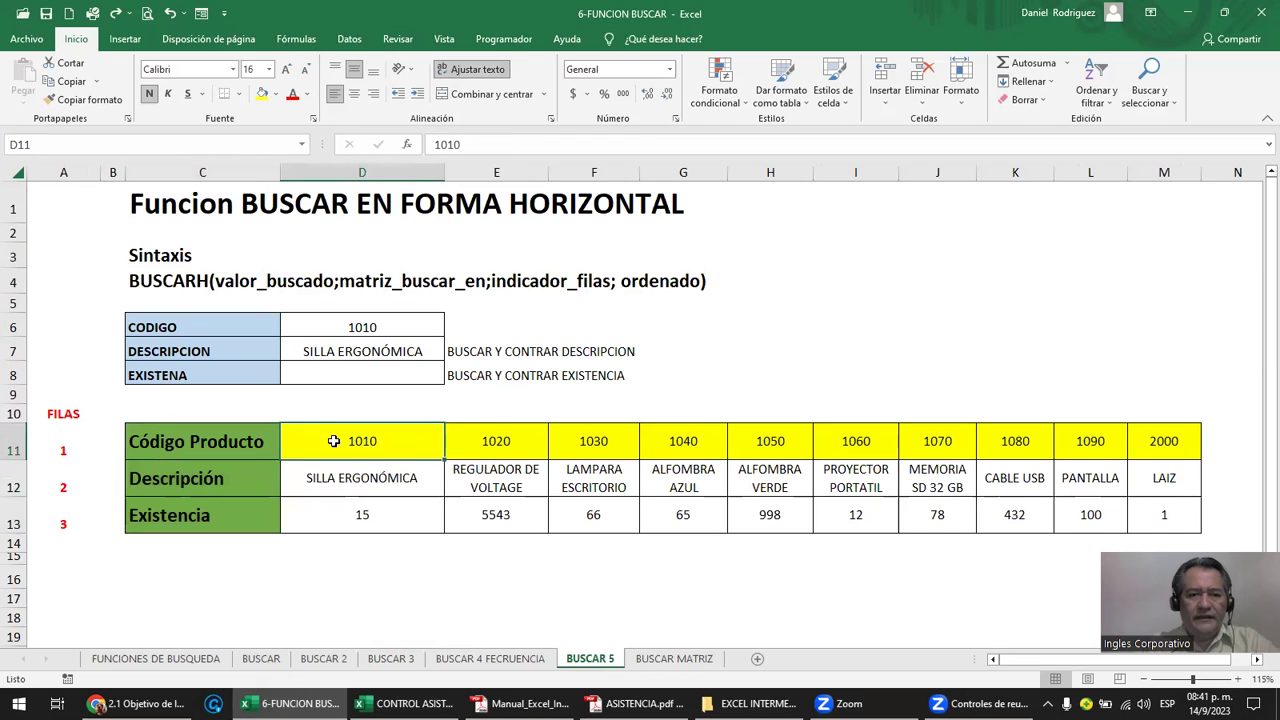
pyautogui.click(493, 440)
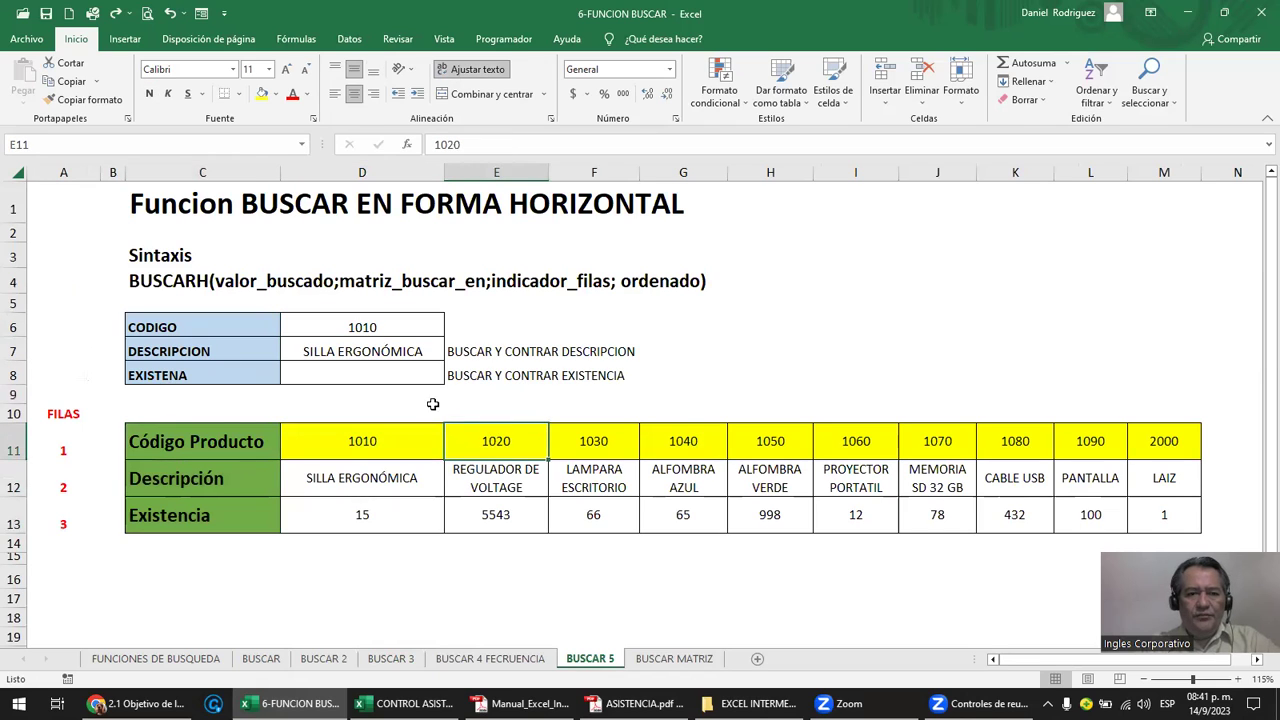
pyautogui.click(205, 481)
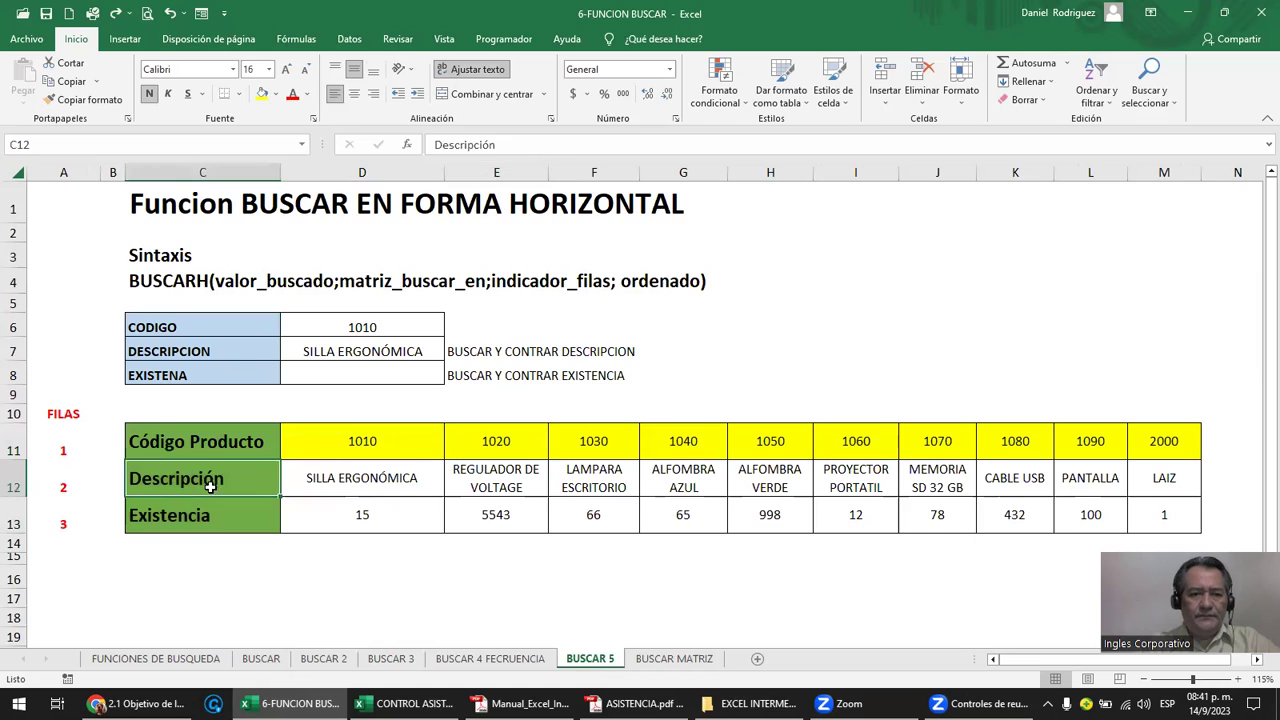
pyautogui.click(379, 490)
pyautogui.click(362, 515)
pyautogui.click(373, 350)
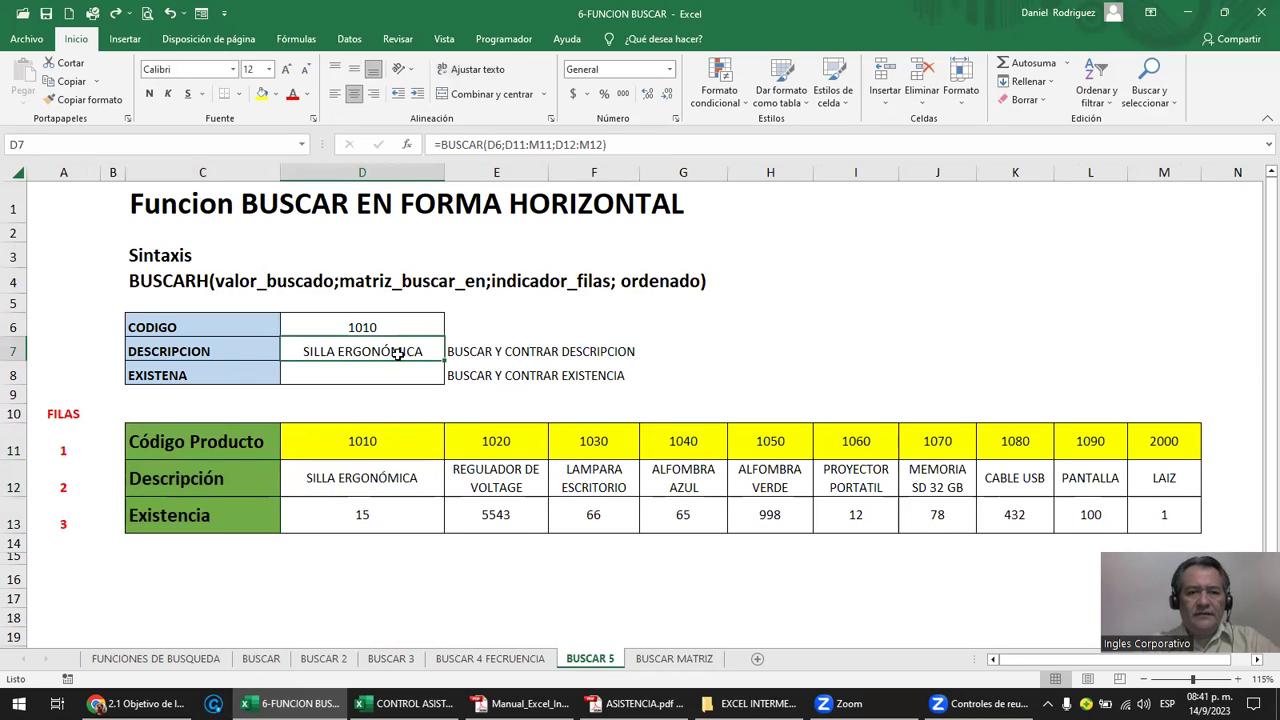
# Clear the existing lookup formula from D7.
pyautogui.press('F2')
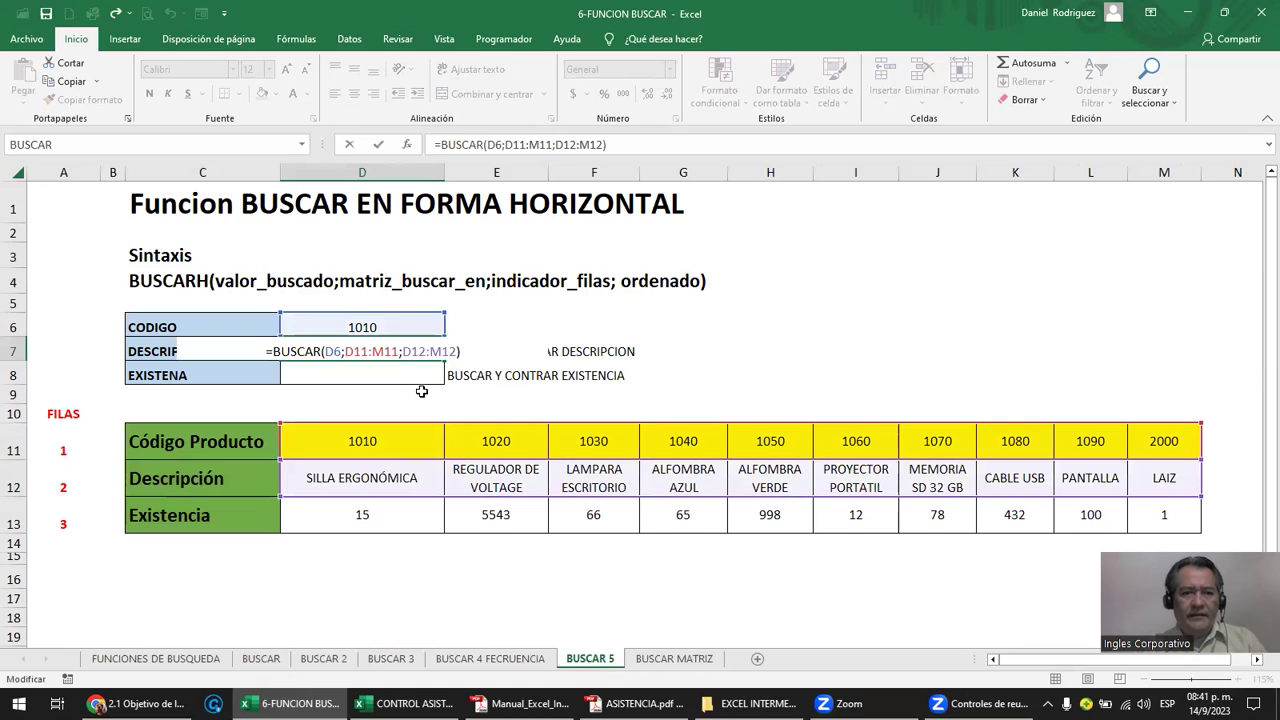
pyautogui.press('Escape')
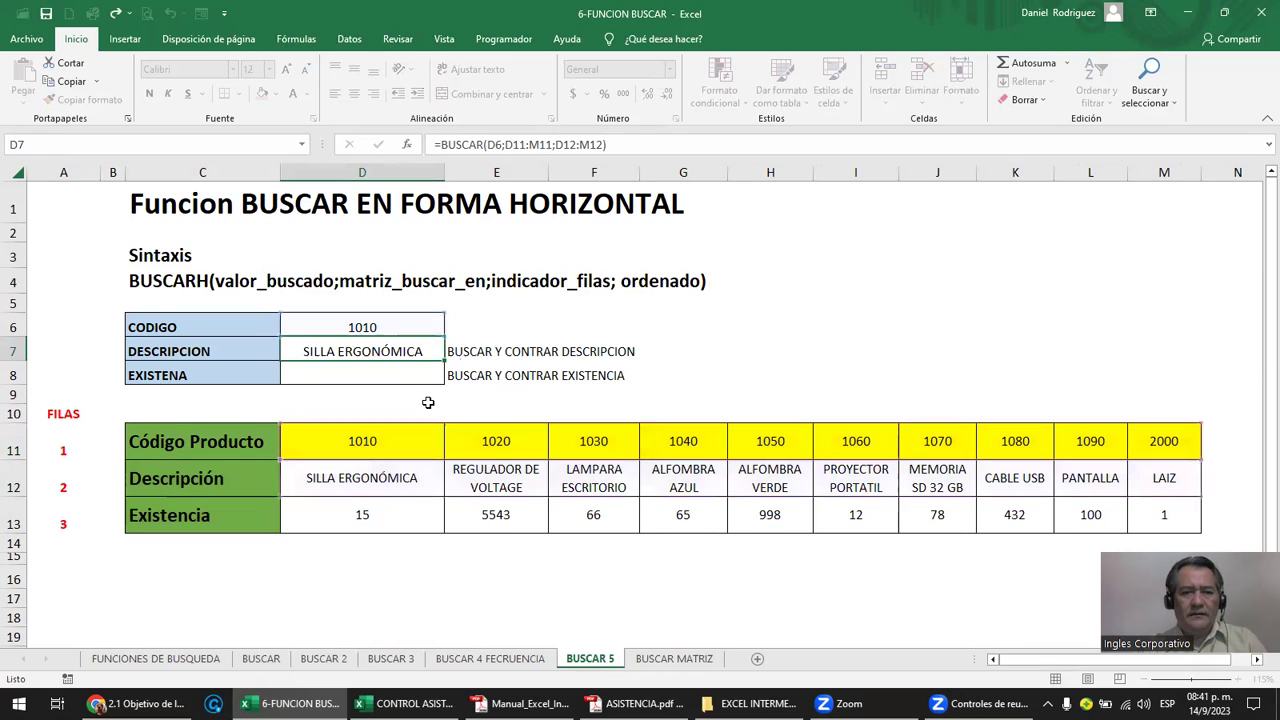
pyautogui.press('Delete')
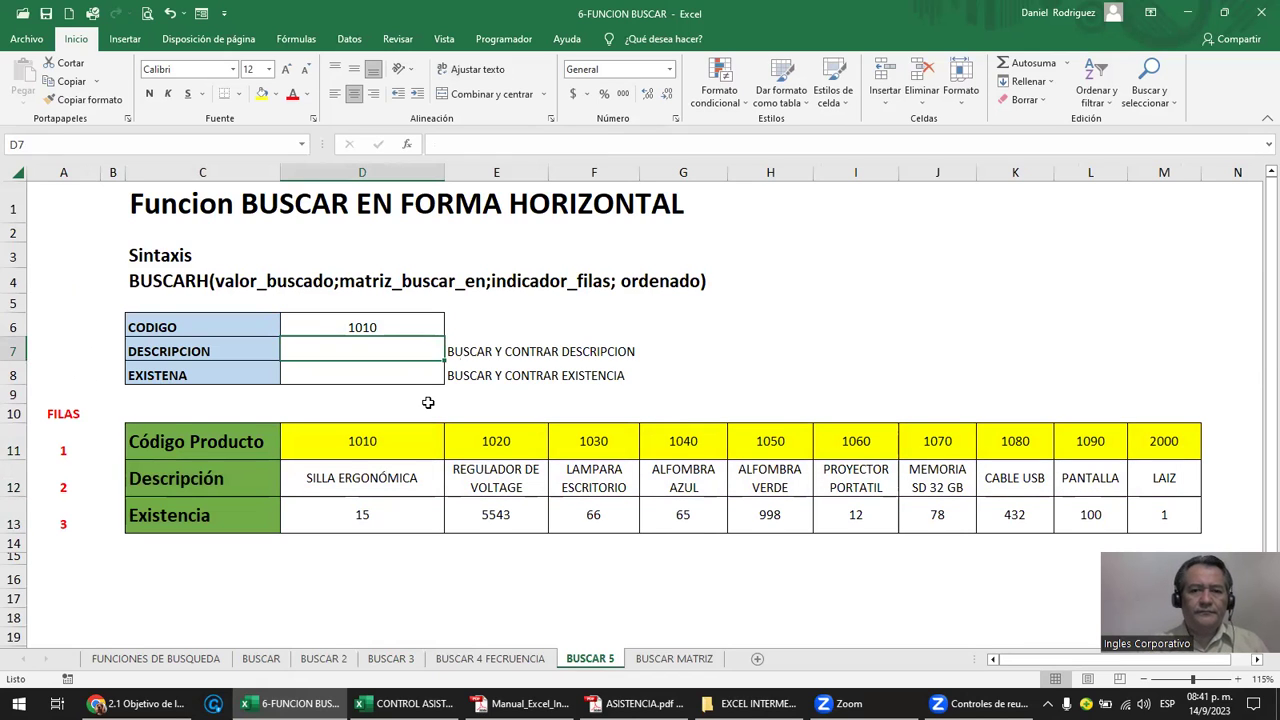
pyautogui.write('=')
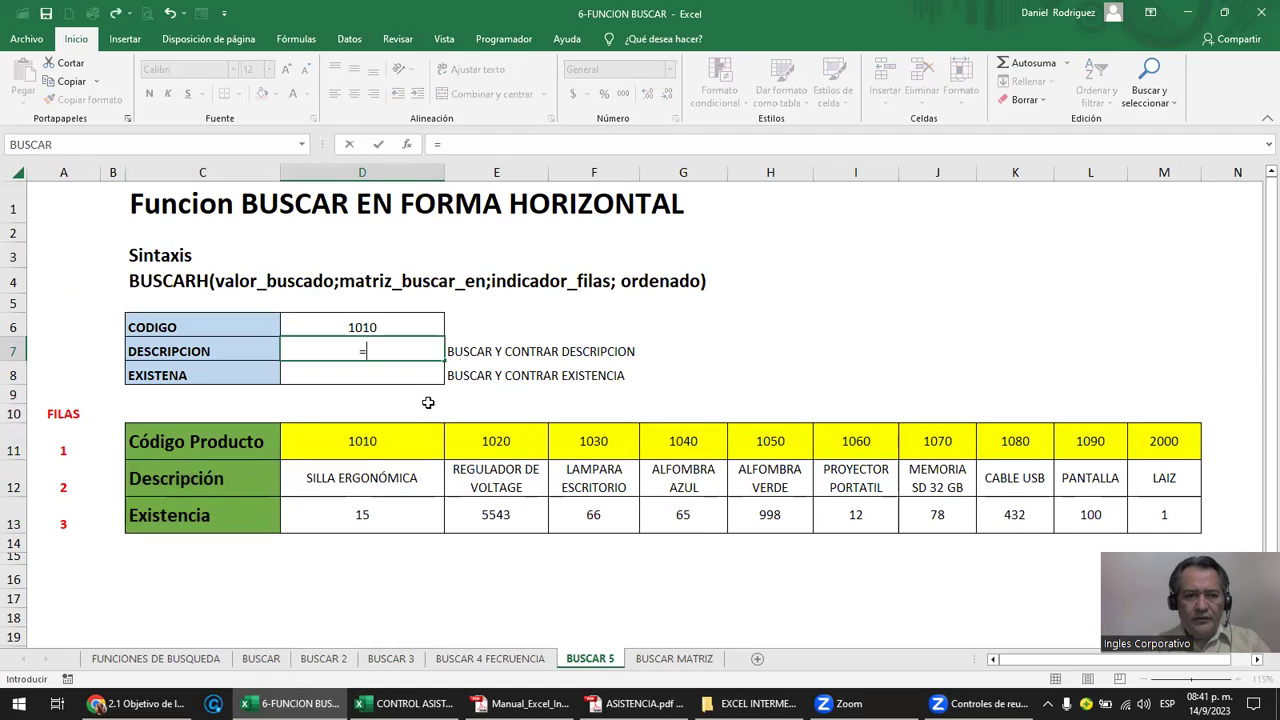
pyautogui.write('BUSCAR')
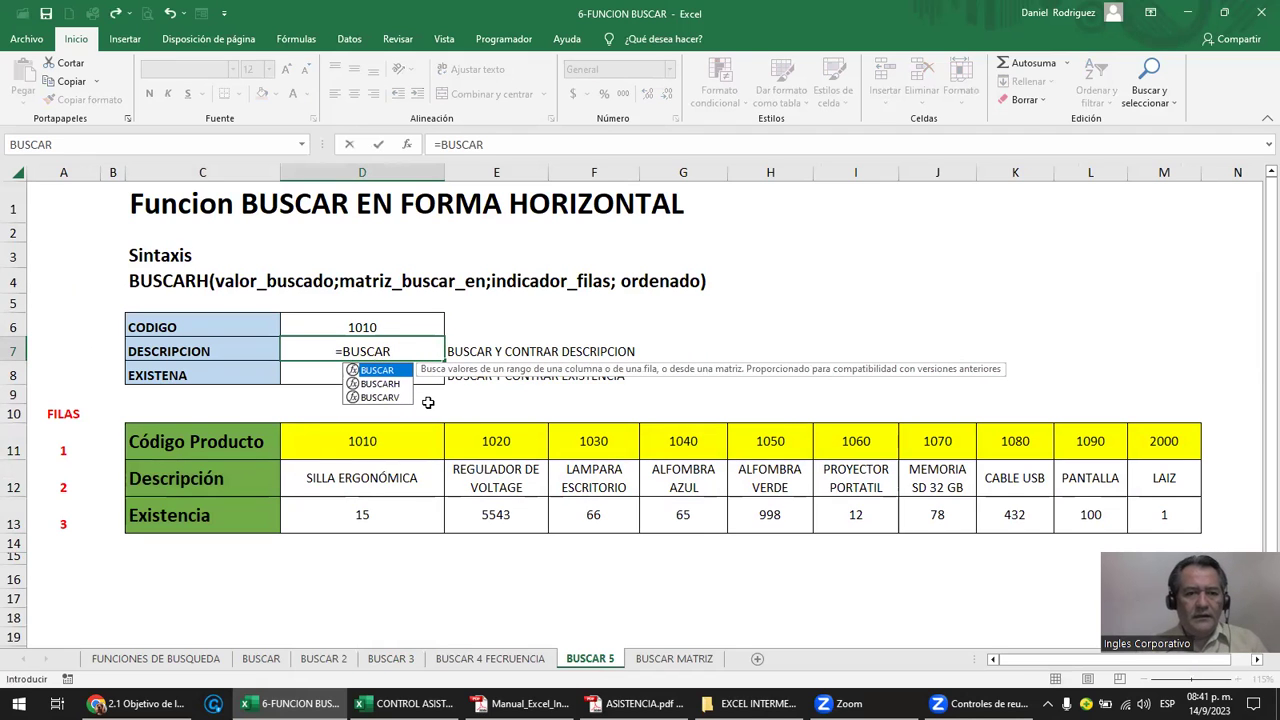
pyautogui.press('Escape')
# Sort the product codes 1010–2000 in row 11 ascending and check their order.
pyautogui.click(391, 445)
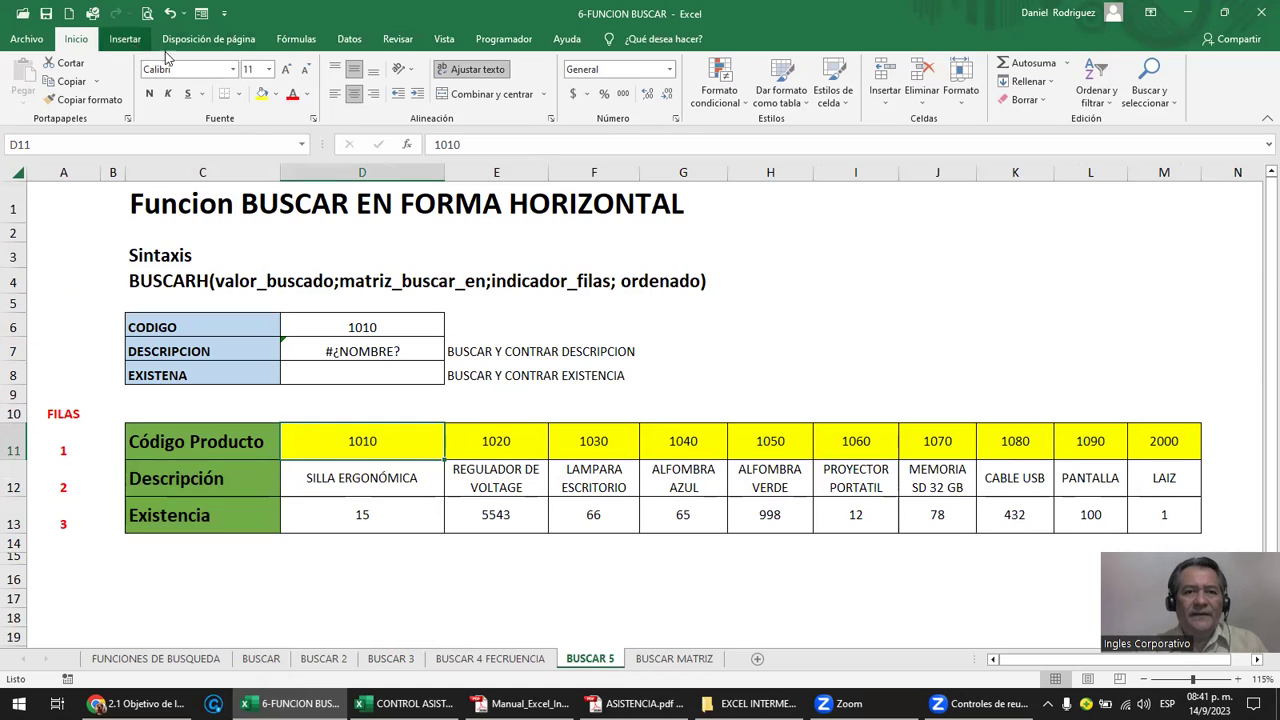
pyautogui.click(349, 39)
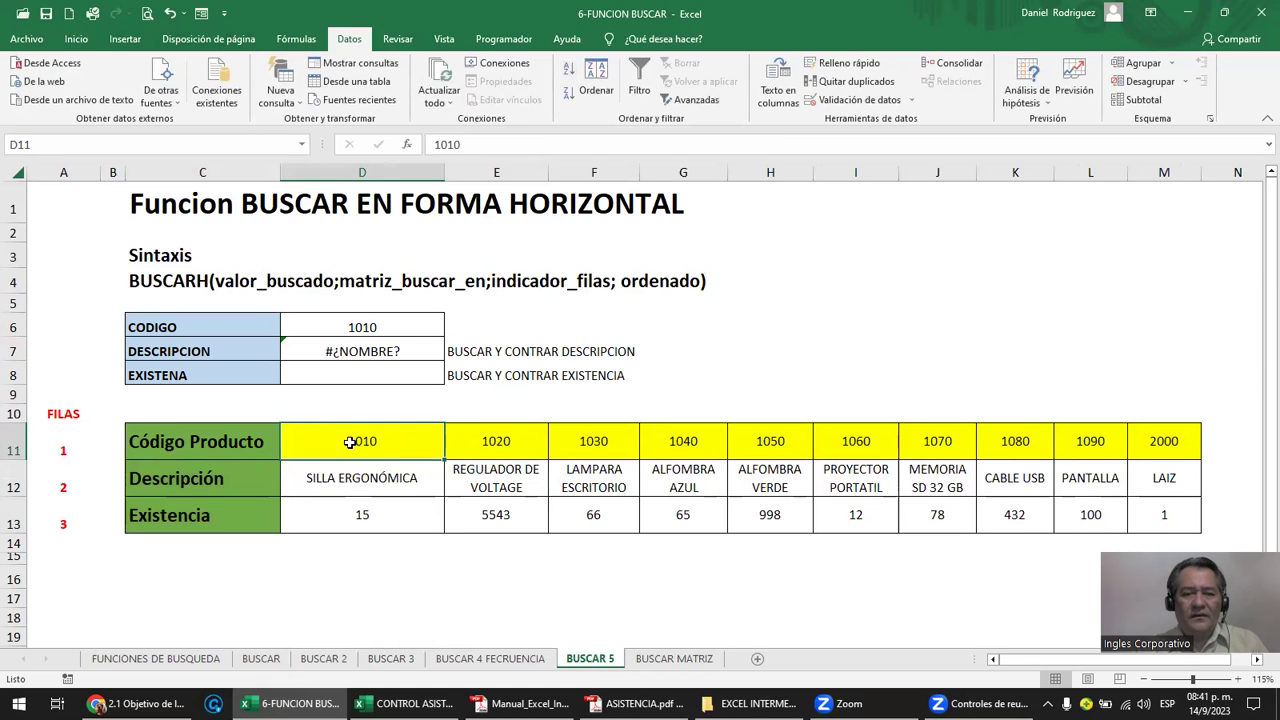
pyautogui.moveTo(349, 442); pyautogui.dragTo(1170, 441)
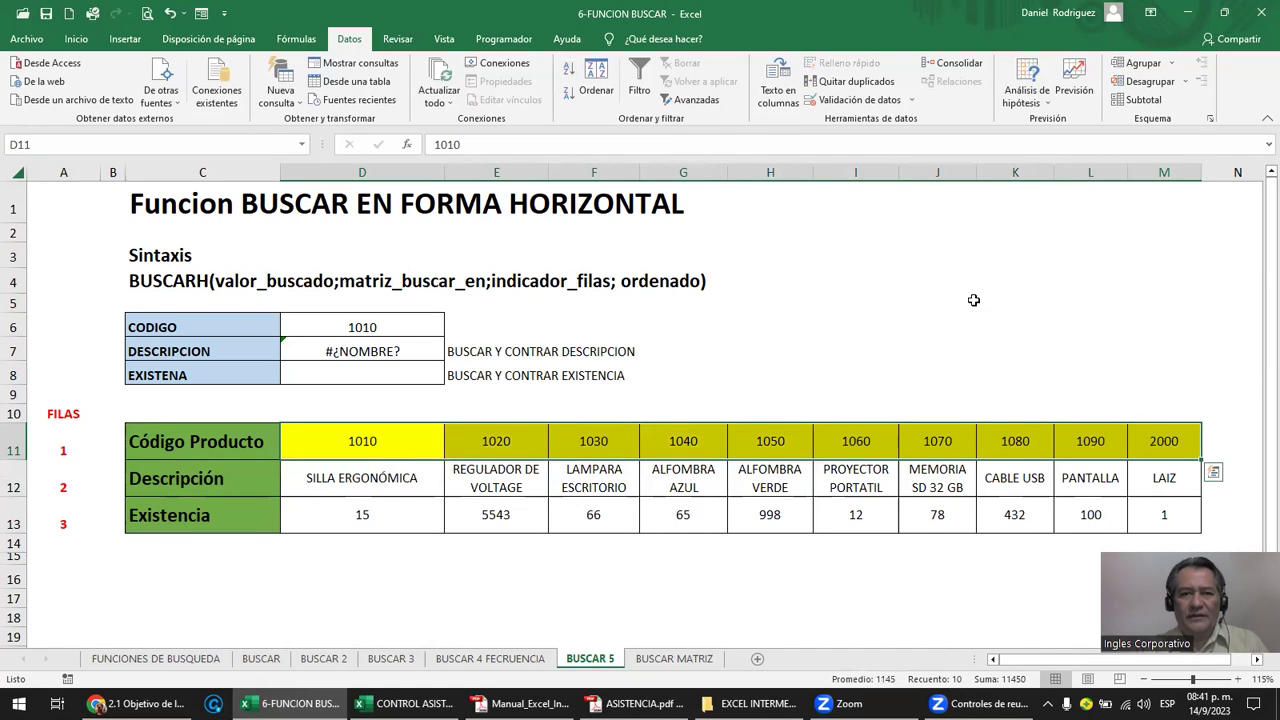
pyautogui.click(569, 70)
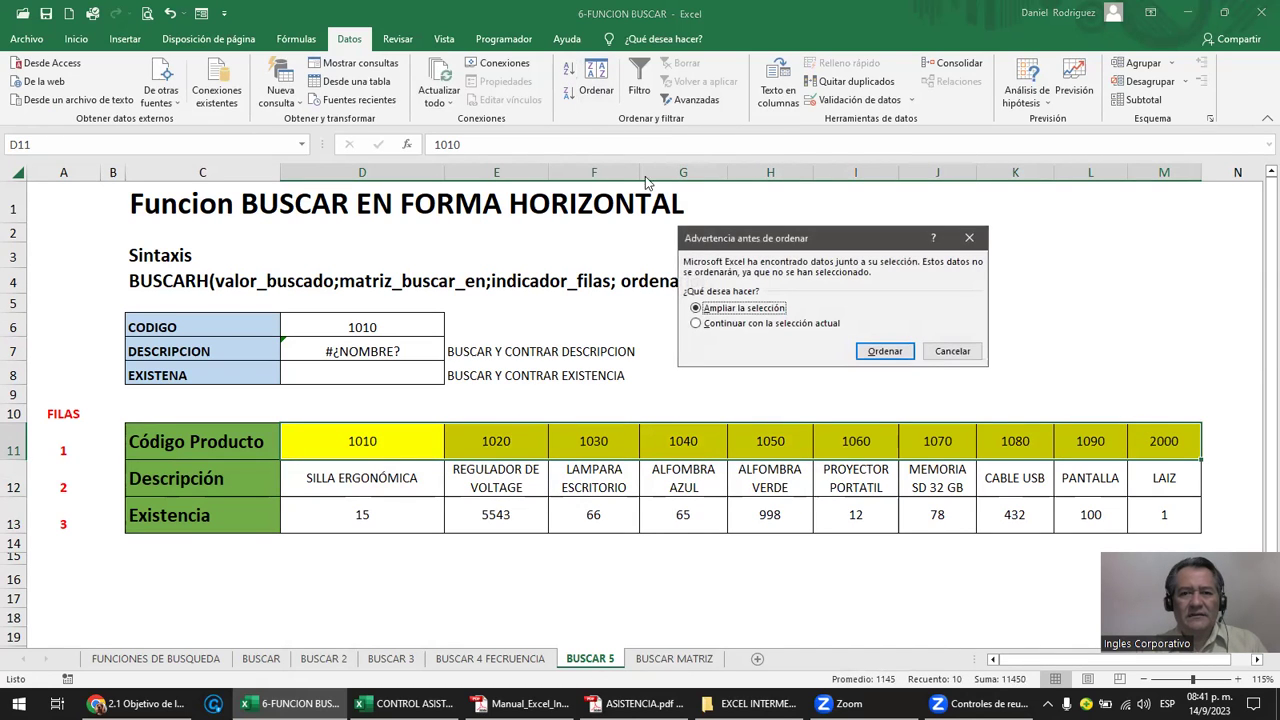
pyautogui.click(884, 351)
pyautogui.click(505, 443)
pyautogui.click(367, 449)
pyautogui.click(474, 448)
pyautogui.click(391, 447)
pyautogui.click(485, 445)
pyautogui.click(604, 444)
pyautogui.click(686, 441)
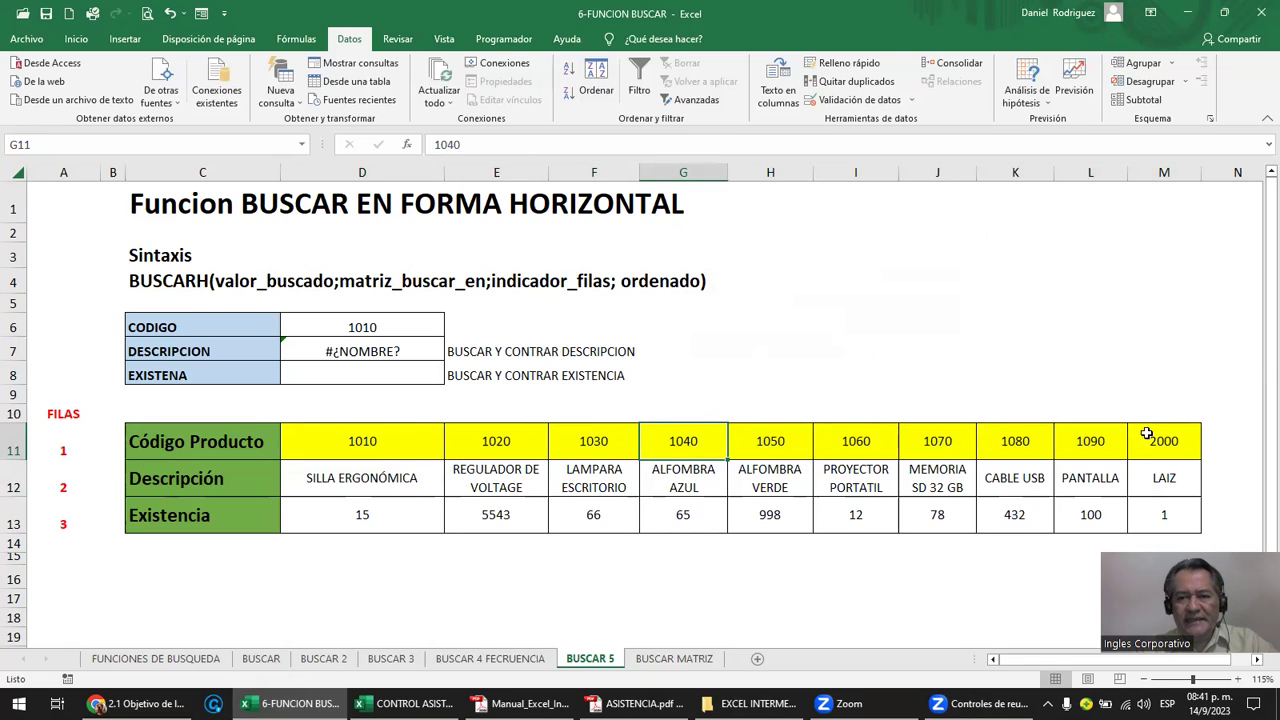
pyautogui.click(362, 447)
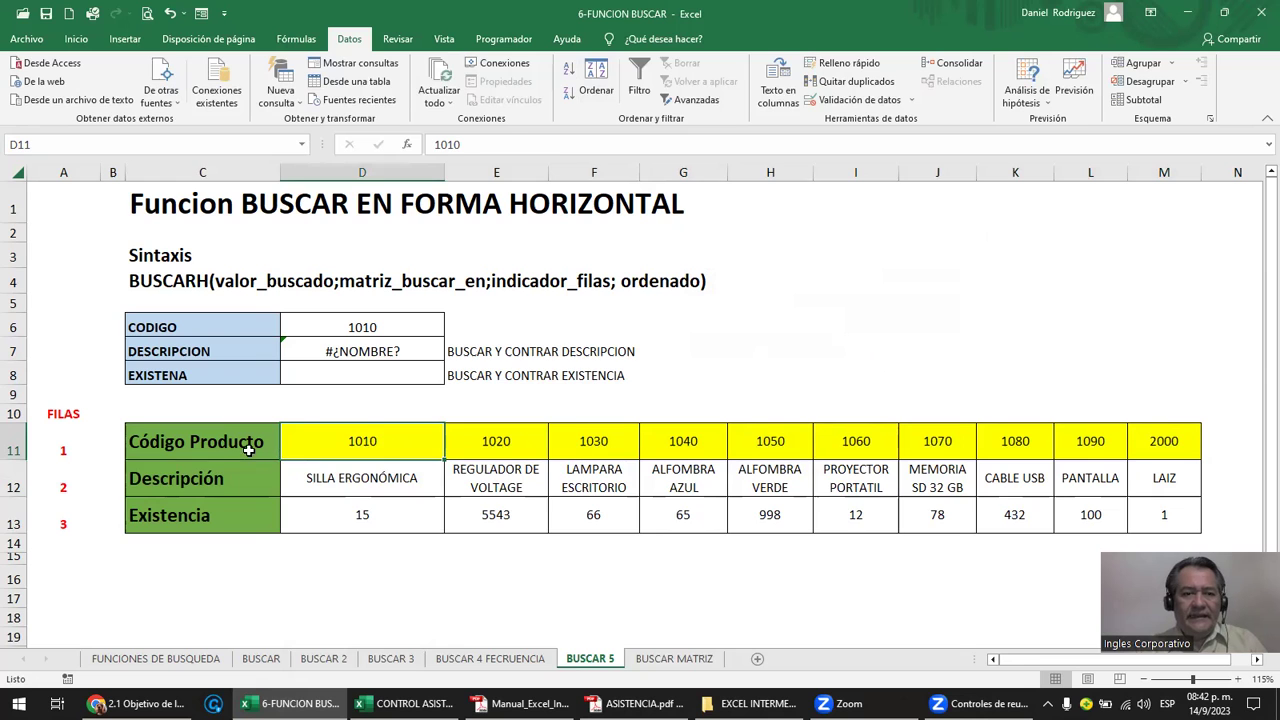
# Copy the horizontal product table C11:M13 and pick Q11 as the destination.
pyautogui.moveTo(233, 447); pyautogui.dragTo(1160, 528)
pyautogui.hotkey('ctrl', 'c')
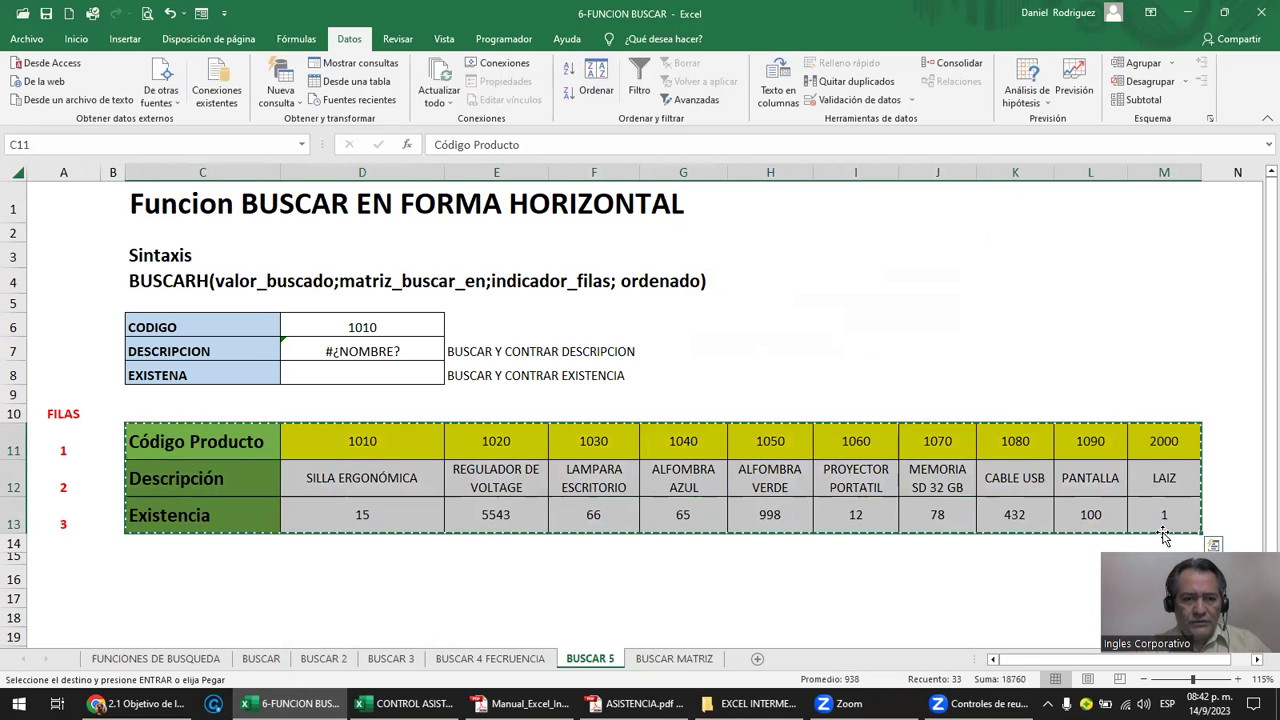
pyautogui.click(855, 559)
pyautogui.press('Right')
pyautogui.press('Right')
pyautogui.press('Right')
pyautogui.press('Right')
pyautogui.press('Right')
pyautogui.press('Right')
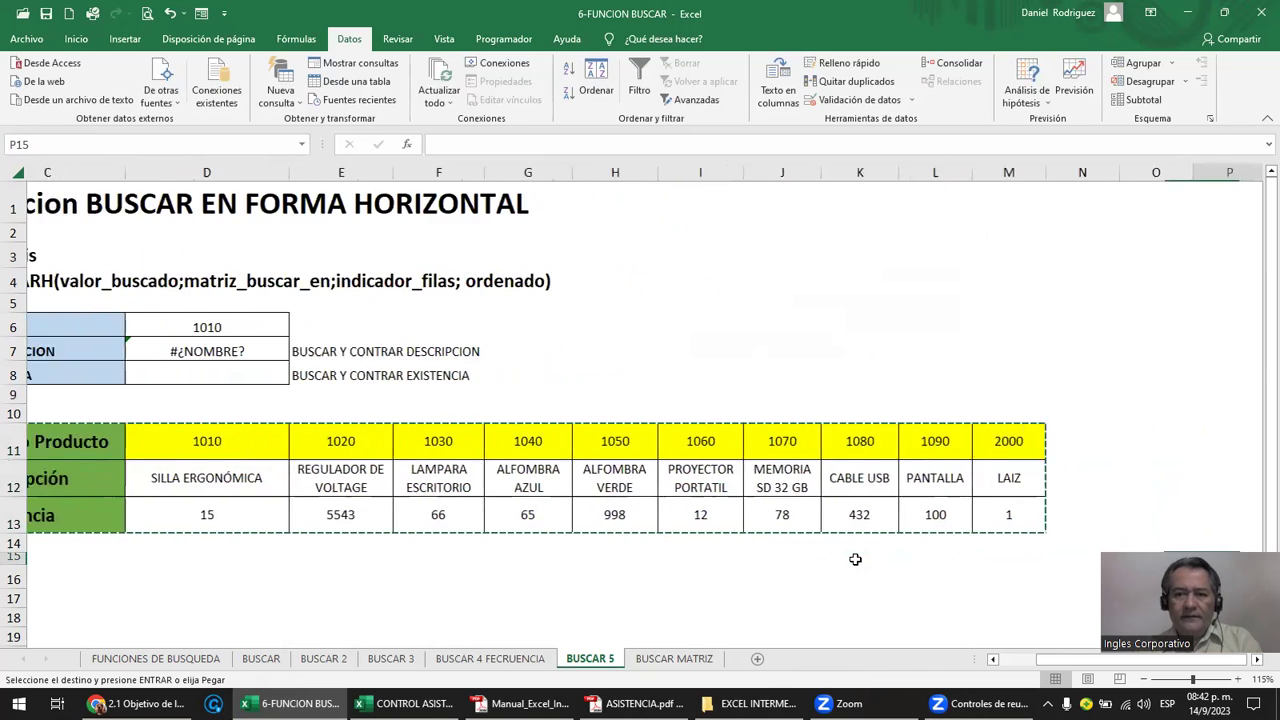
pyautogui.press('Right')
pyautogui.press('Right')
pyautogui.press('Right')
pyautogui.press('Right')
pyautogui.press('Right')
pyautogui.press('Right')
pyautogui.click(815, 440)
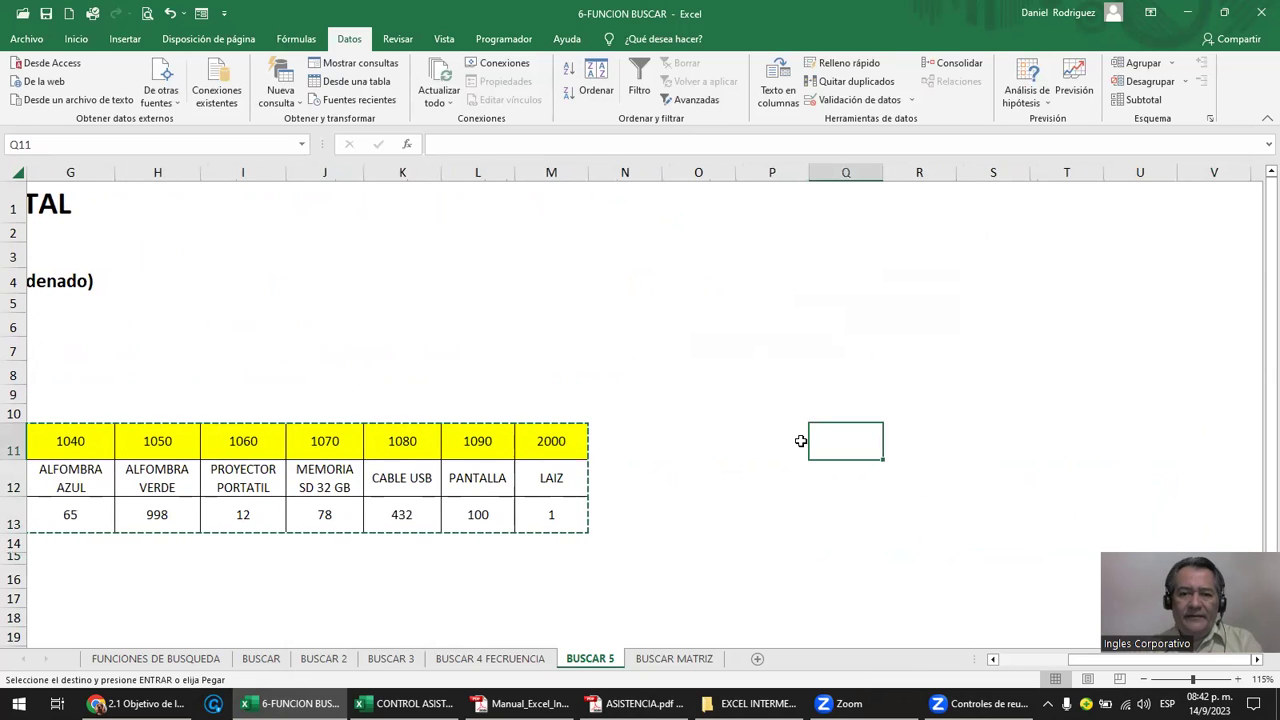
# Paste the table at Q11 with Pegado especial and Transponer.
pyautogui.click(30, 45)
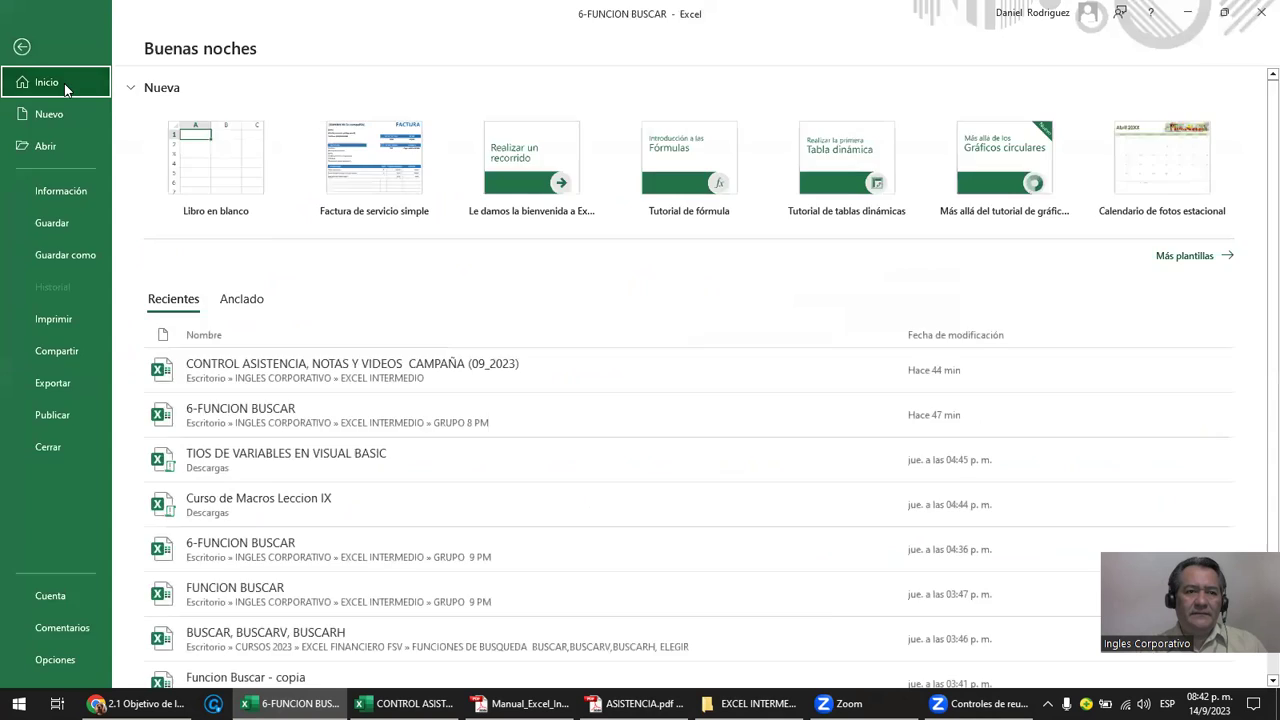
pyautogui.press('Escape')
pyautogui.click(77, 40)
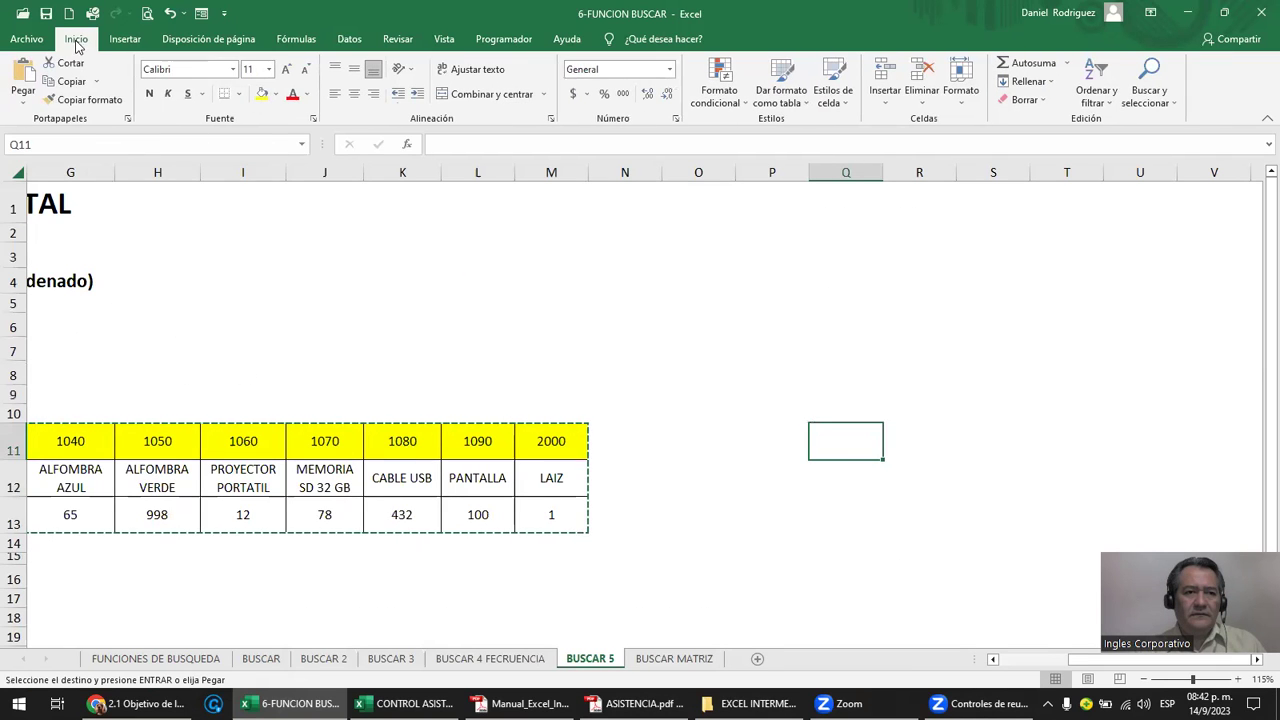
pyautogui.click(23, 100)
pyautogui.click(90, 270)
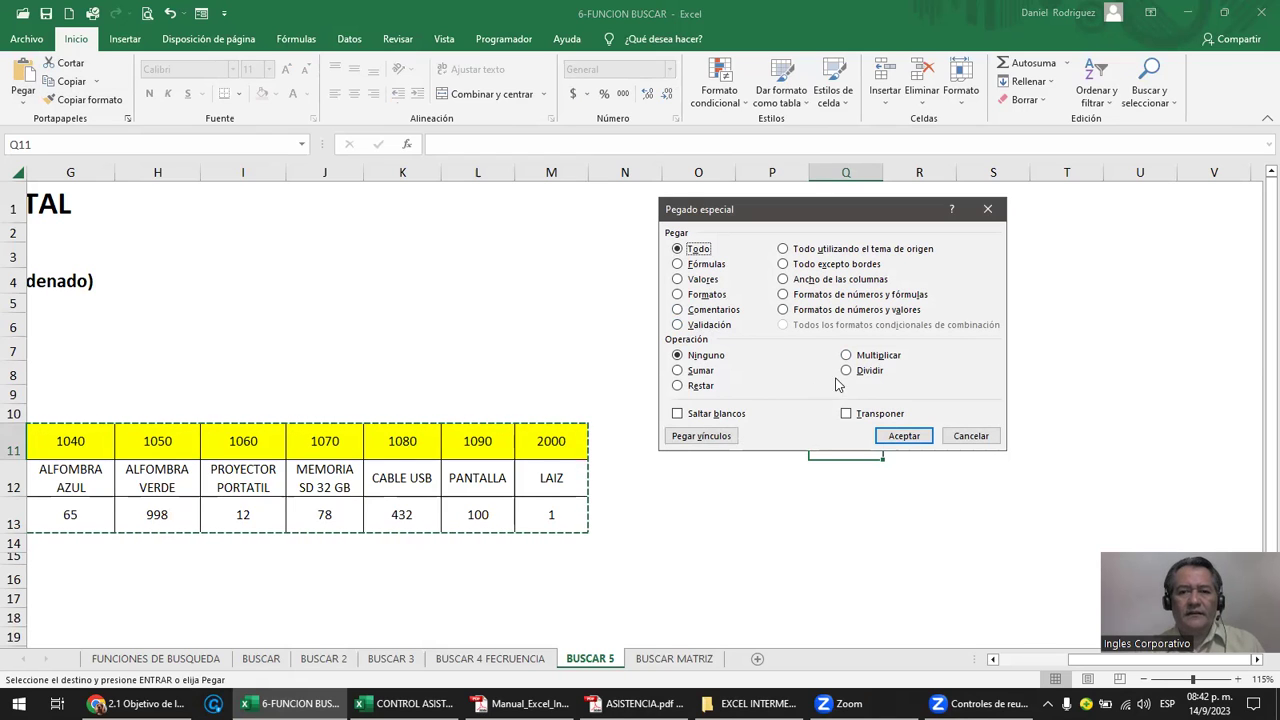
pyautogui.click(866, 418)
pyautogui.click(900, 437)
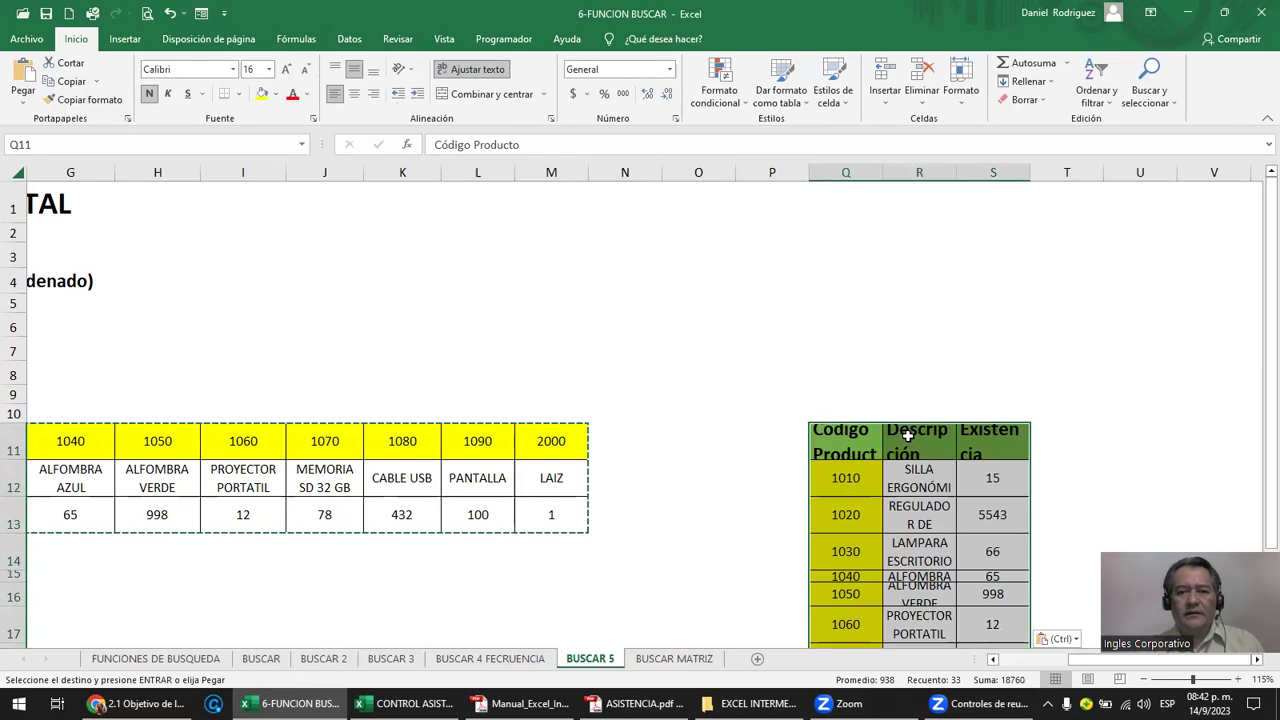
# Autofit columns Q–S to their contents.
pyautogui.click(847, 333)
pyautogui.moveTo(846, 172); pyautogui.dragTo(993, 172)
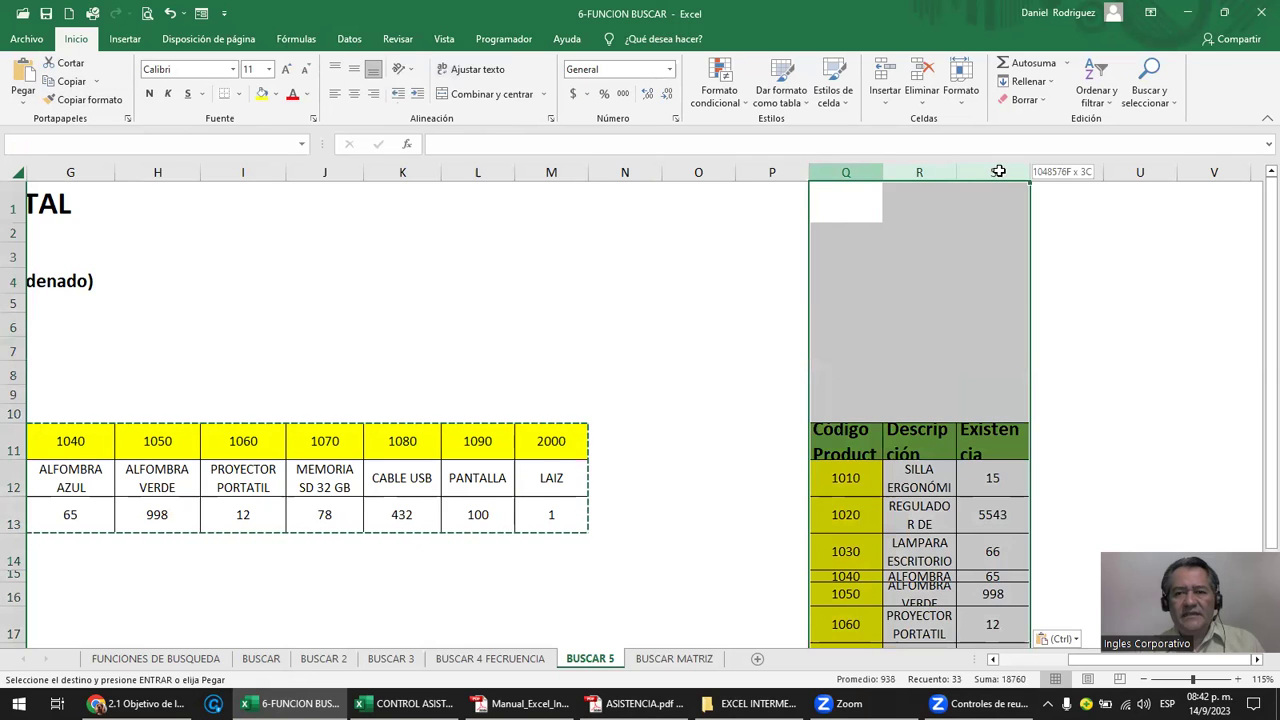
pyautogui.doubleClick(885, 172)
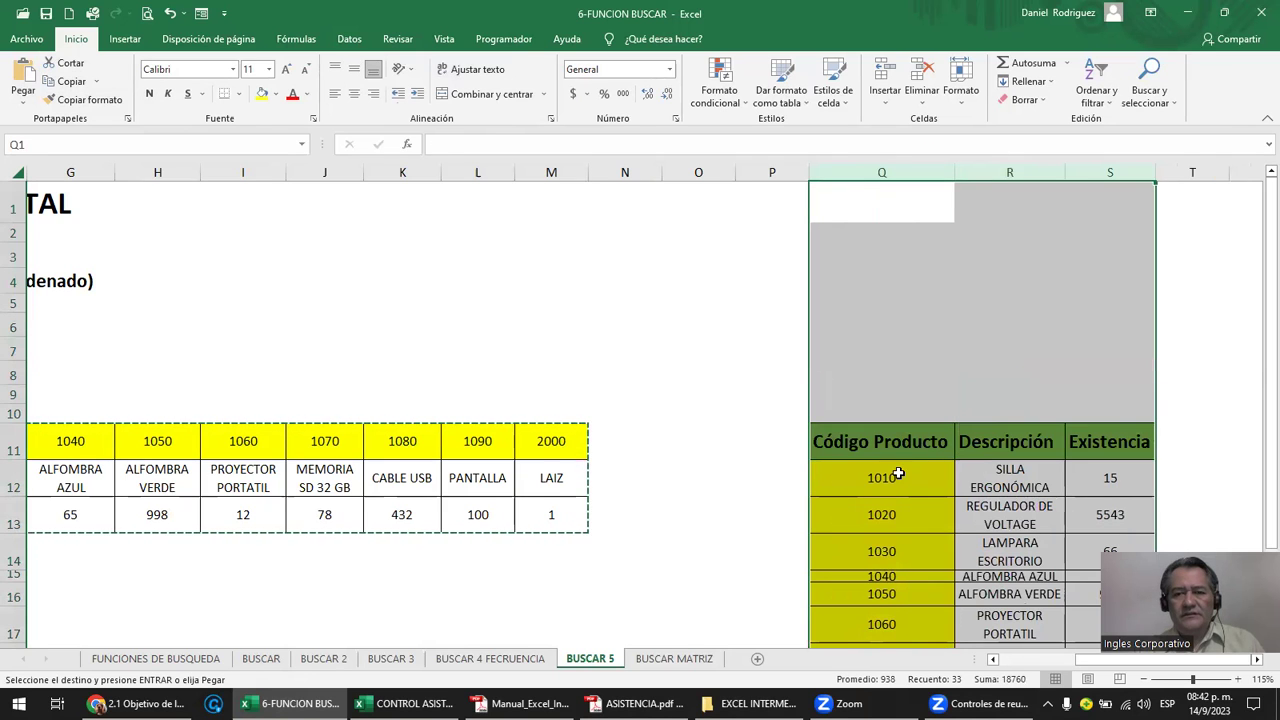
# Sort the vertical product codes ascending and select the table through row 21.
pyautogui.click(897, 477)
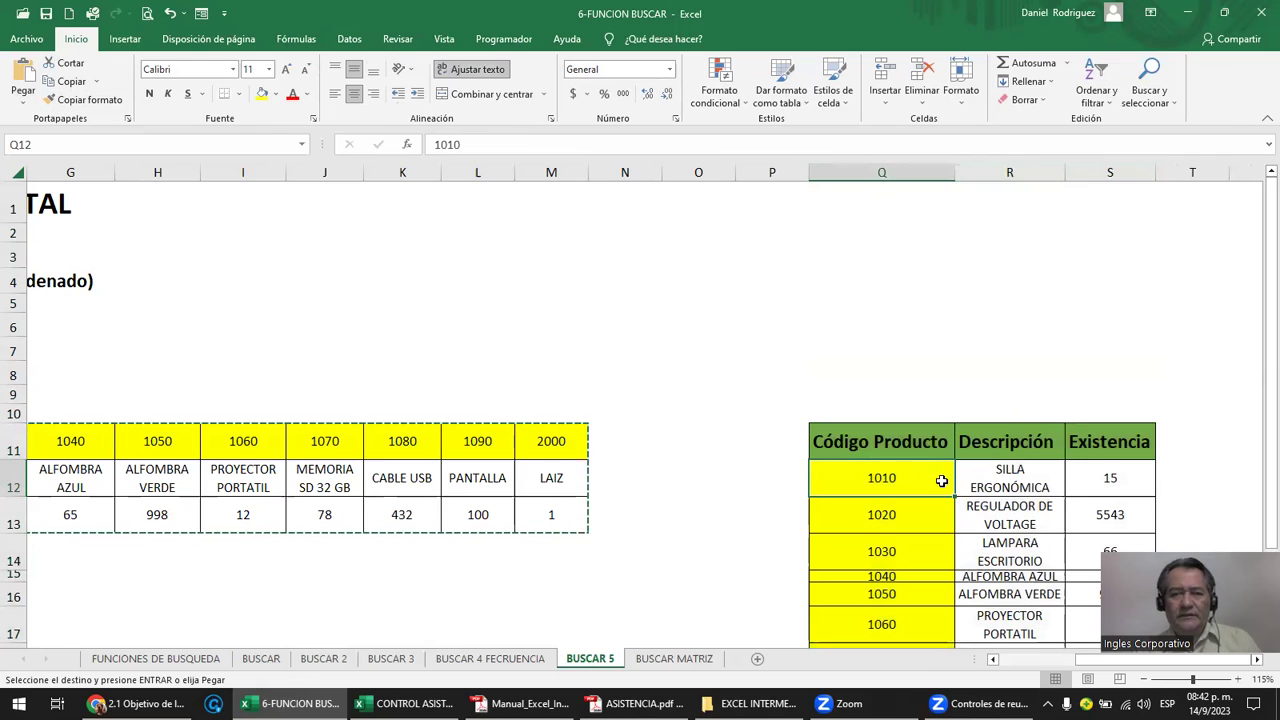
pyautogui.click(347, 39)
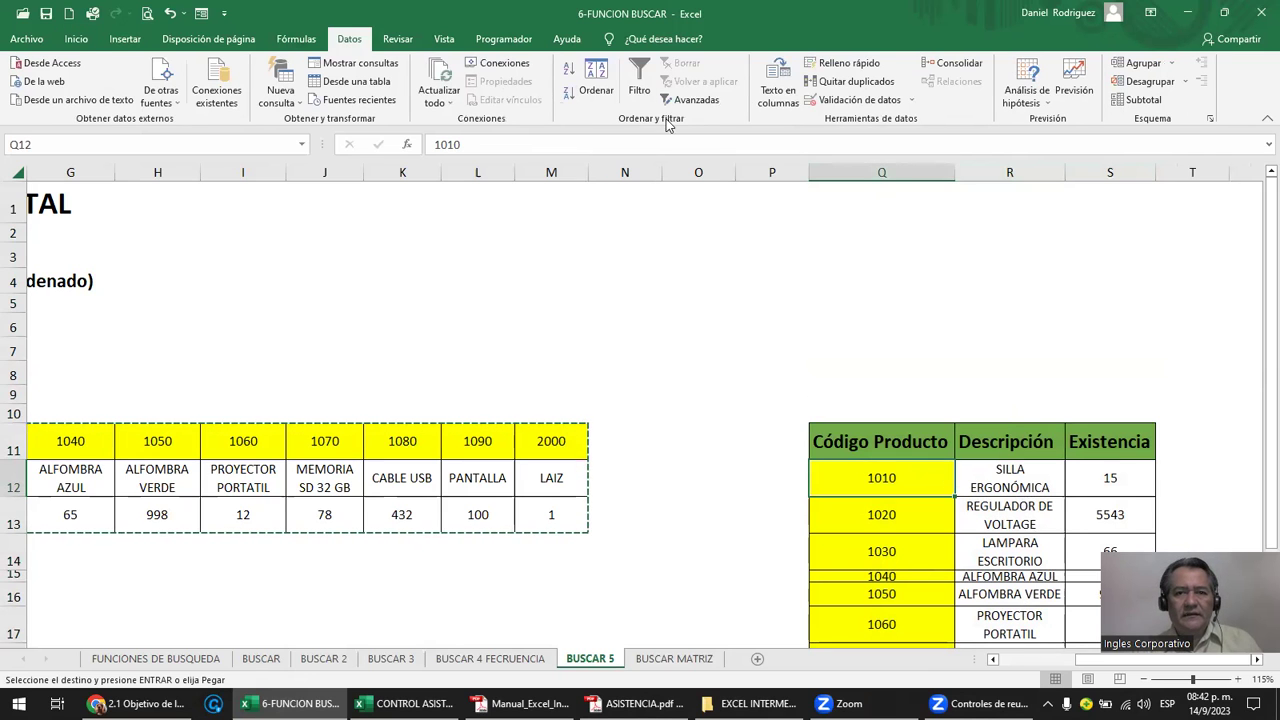
pyautogui.click(569, 75)
pyautogui.click(868, 436)
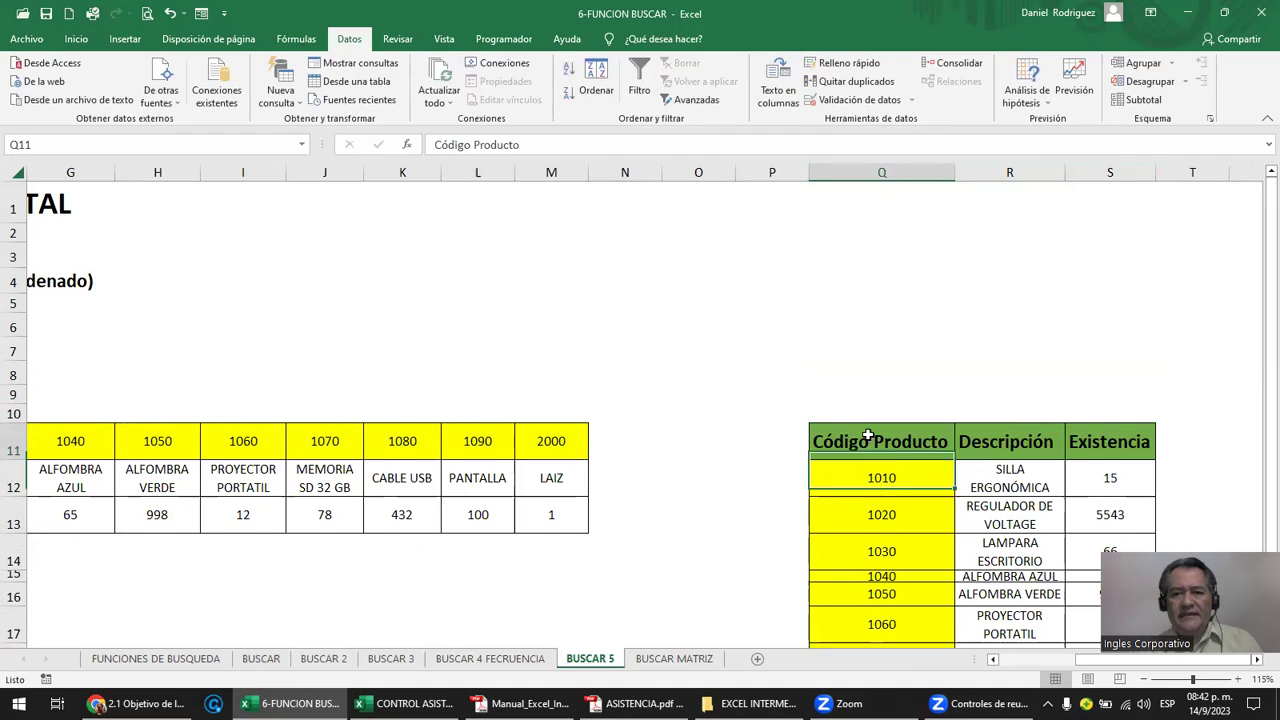
pyautogui.hotkey('shift', 'Right')
pyautogui.hotkey('shift', 'Right')
pyautogui.hotkey('ctrl', 'shift', 'Down')
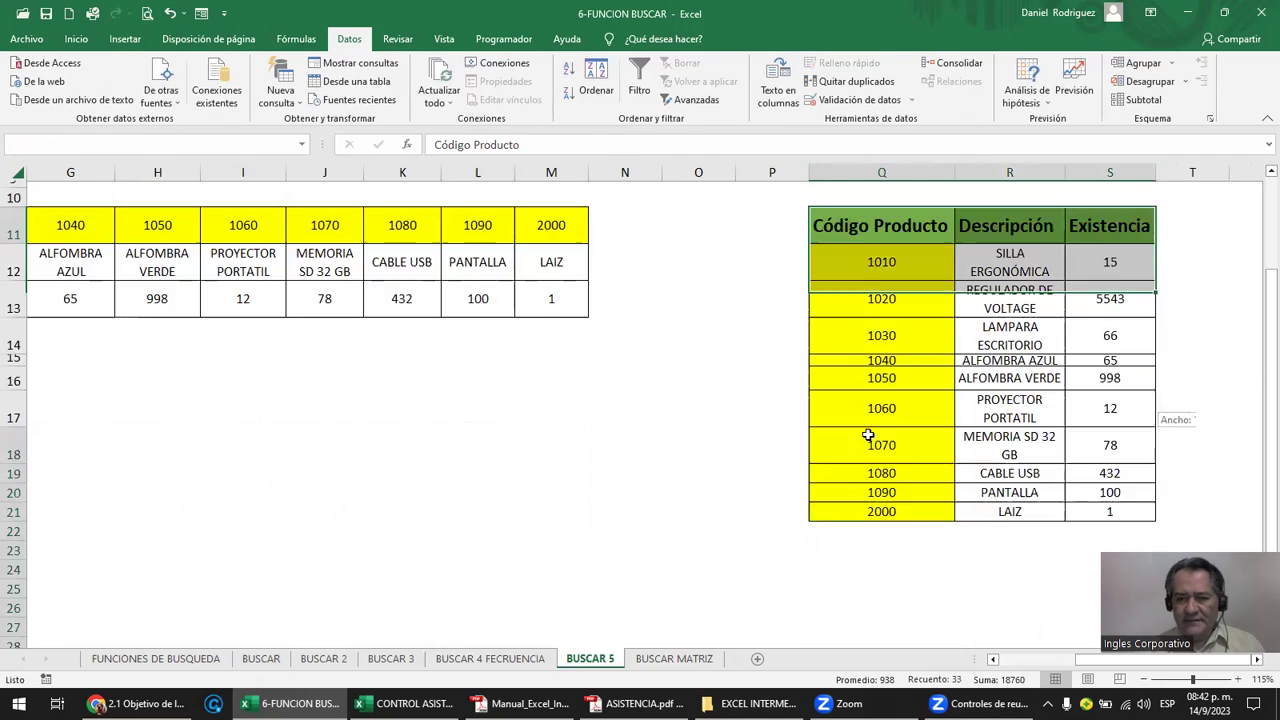
pyautogui.hotkey('shift', 'Down')
pyautogui.hotkey('shift', 'Down')
pyautogui.hotkey('shift', 'Down')
pyautogui.hotkey('shift', 'Up')
pyautogui.hotkey('shift', 'Up')
pyautogui.hotkey('shift', 'Up')
pyautogui.hotkey('shift', 'Up')
pyautogui.hotkey('shift', 'Up')
pyautogui.hotkey('shift', 'Up')
pyautogui.hotkey('shift', 'Up')
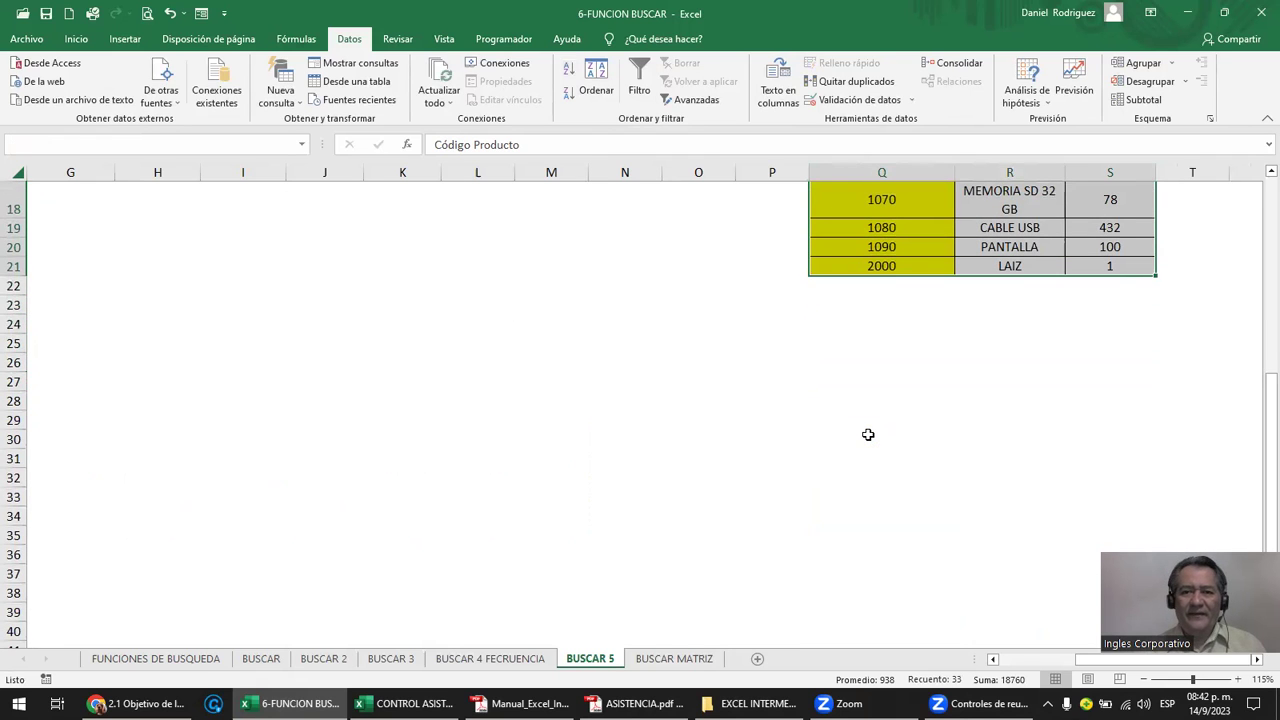
# Copy Q11:S21 and paste it transposed at U11 with Pegado especial.
pyautogui.hotkey('ctrl', 'c')
pyautogui.press('Up')
pyautogui.press('Up')
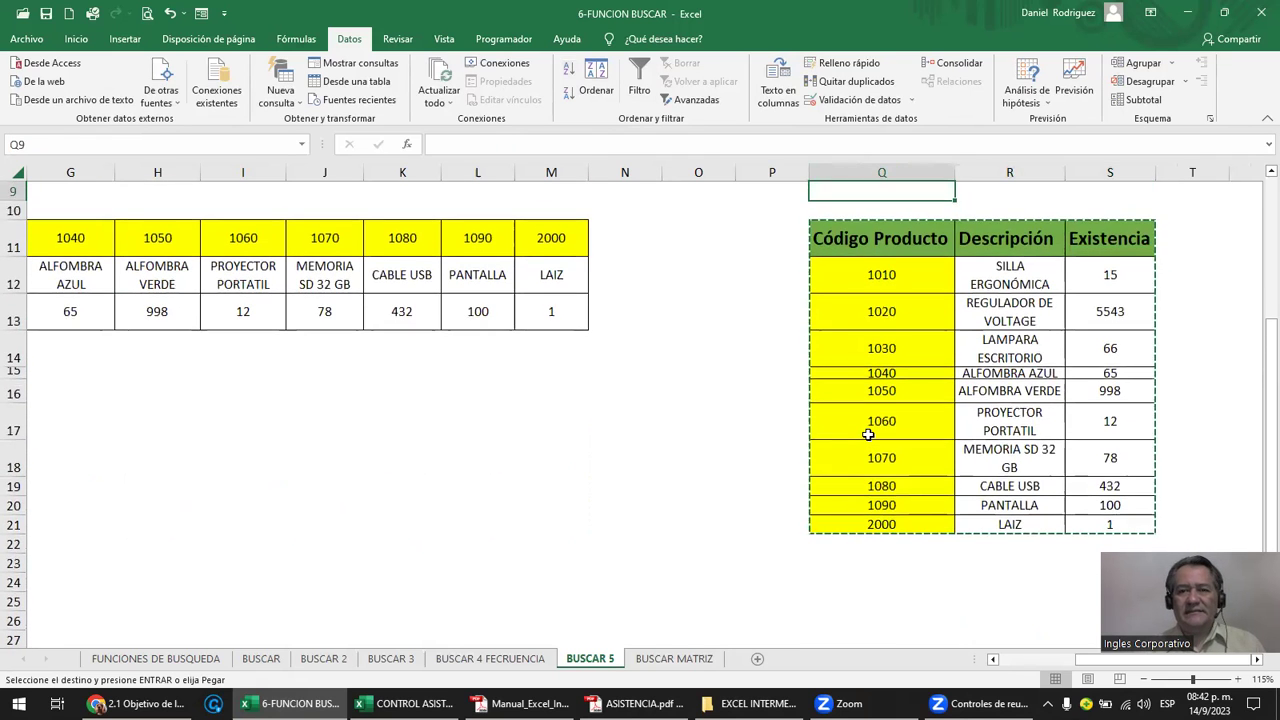
pyautogui.press('Down')
pyautogui.press('Down')
pyautogui.press('Right')
pyautogui.press('Right')
pyautogui.press('Right')
pyautogui.press('Right')
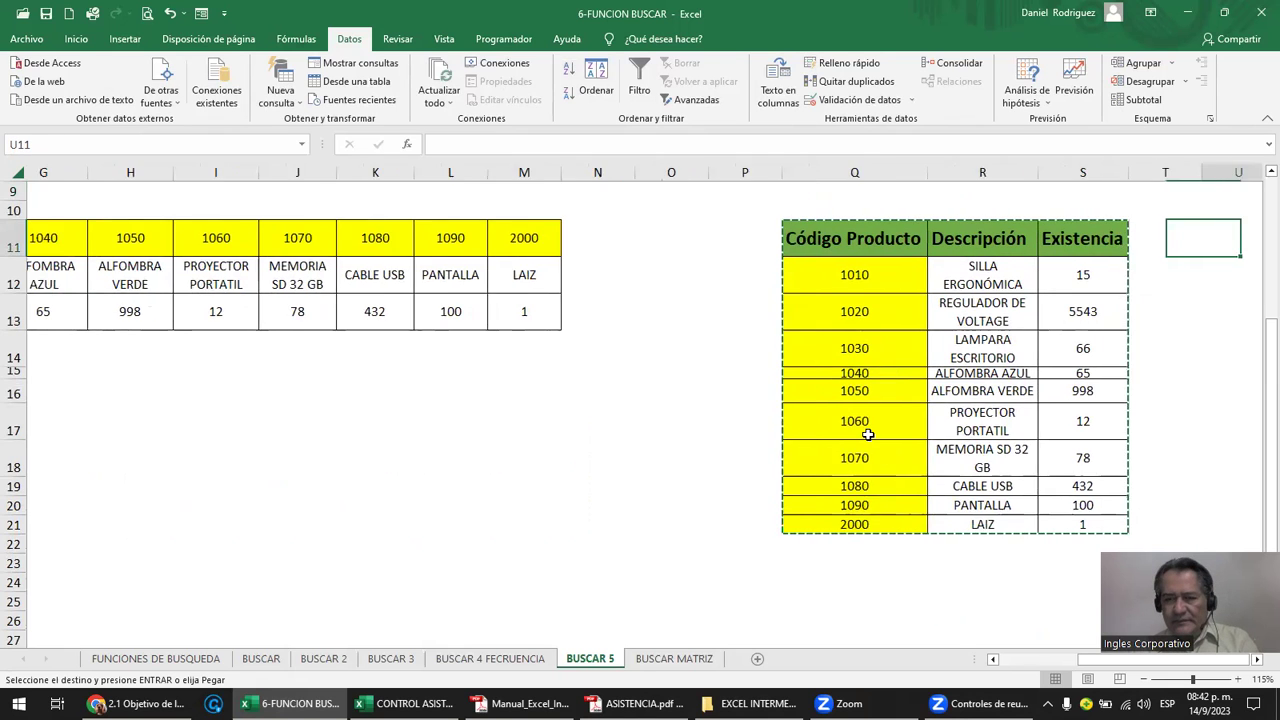
pyautogui.press('Right')
pyautogui.press('Right')
pyautogui.press('Right')
pyautogui.press('Right')
pyautogui.press('Right')
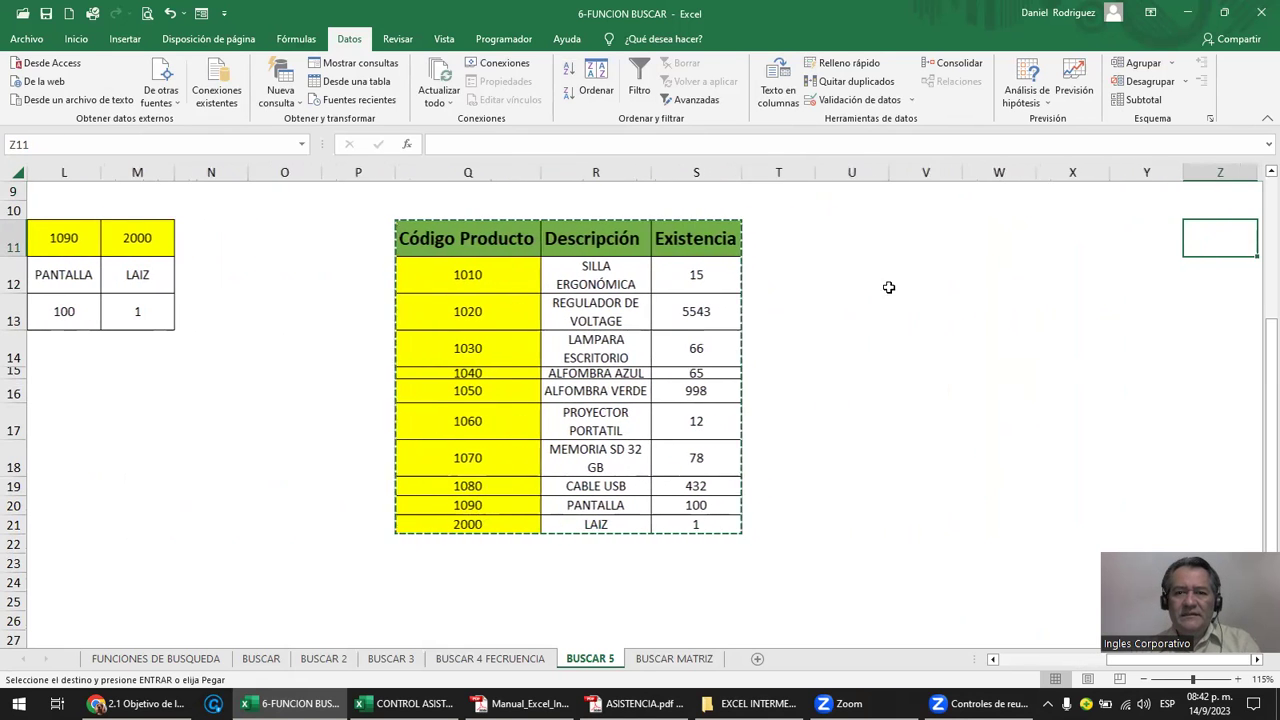
pyautogui.click(878, 245)
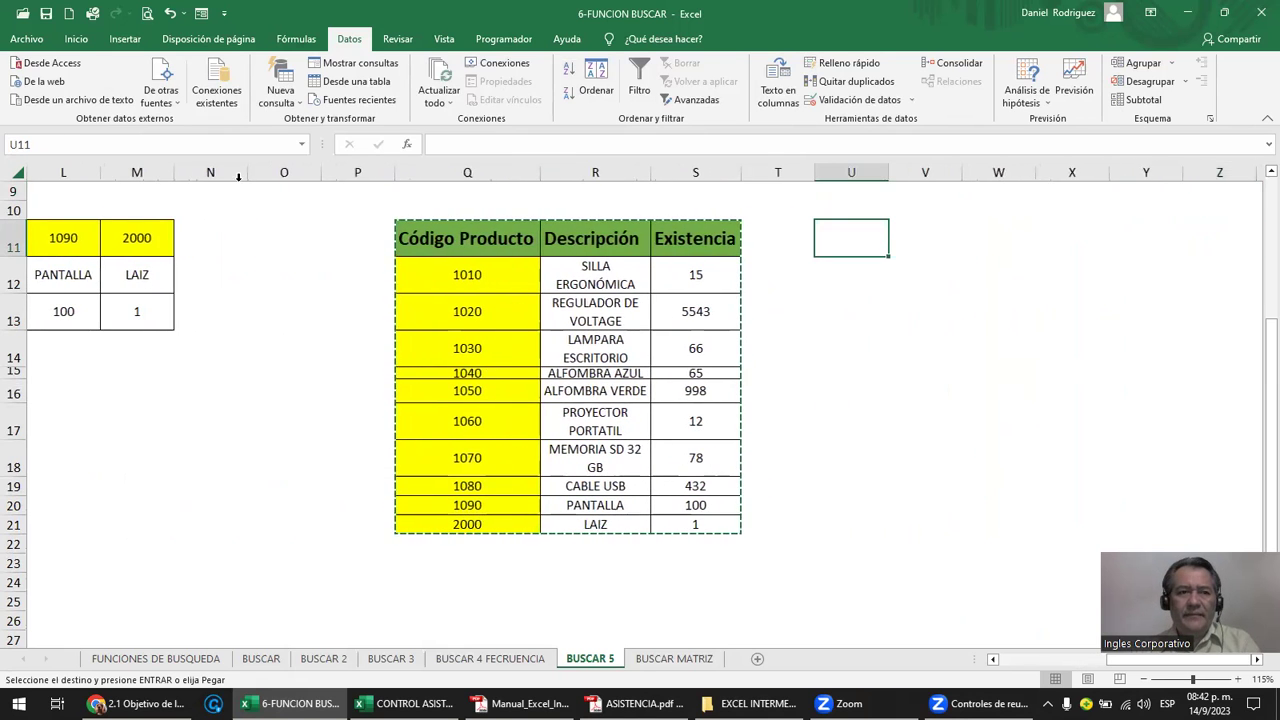
pyautogui.rightClick(844, 245)
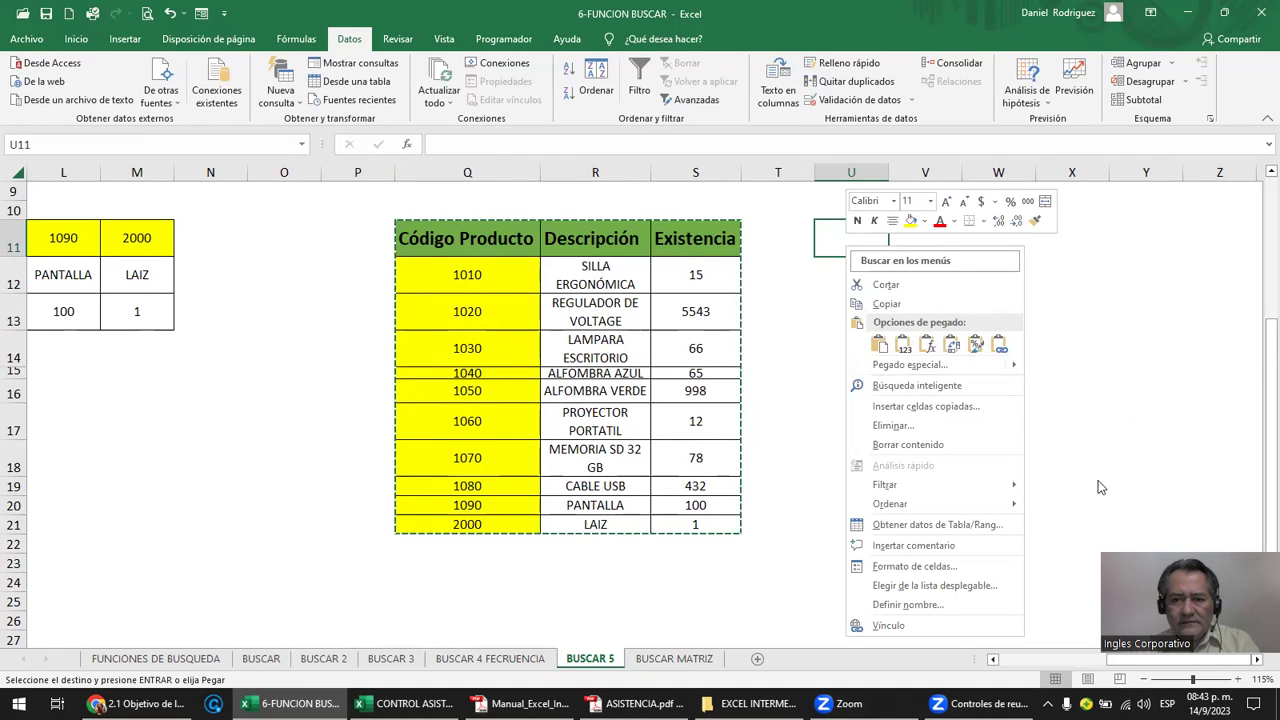
pyautogui.moveTo(909, 365)
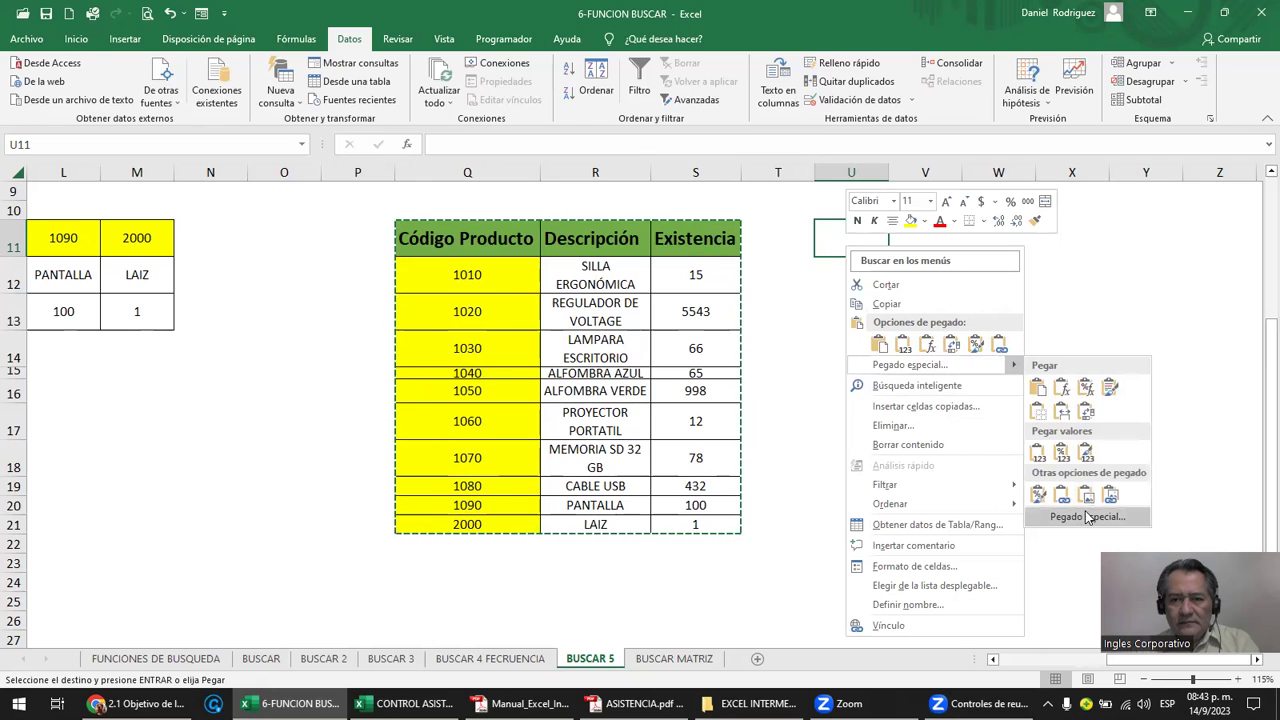
pyautogui.click(1086, 515)
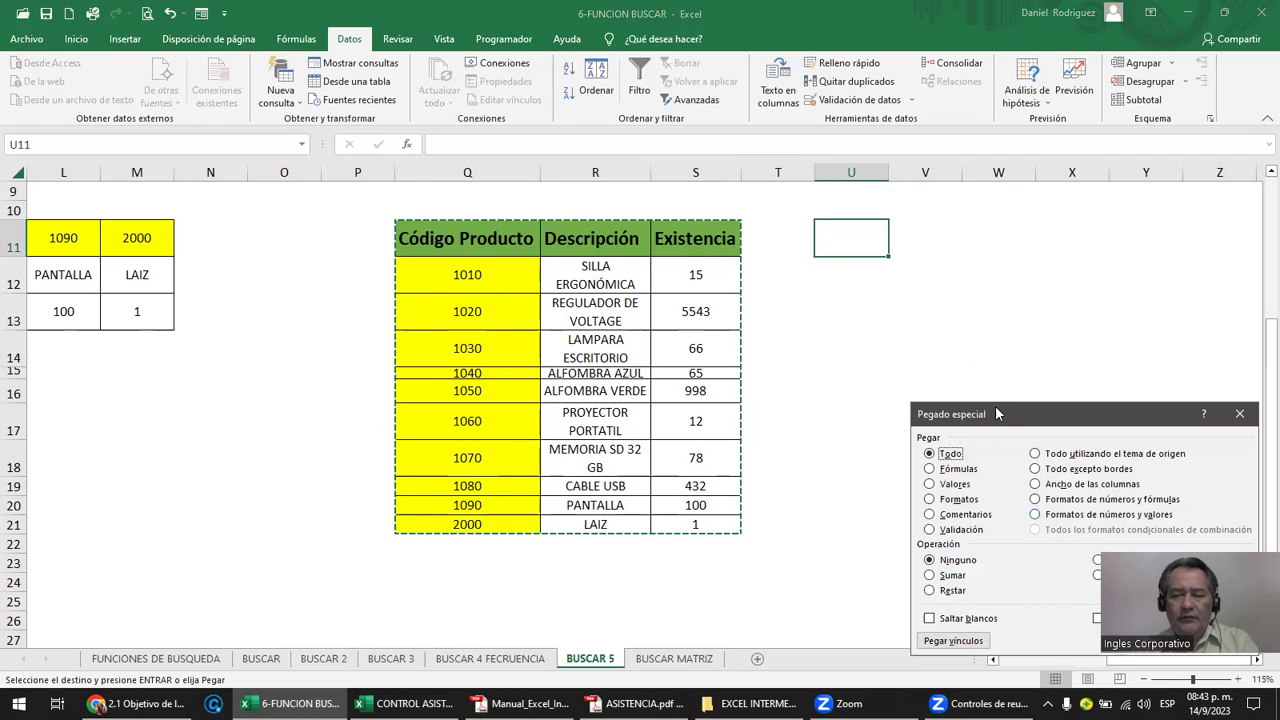
pyautogui.moveTo(996, 413); pyautogui.dragTo(883, 244)
pyautogui.click(1018, 449)
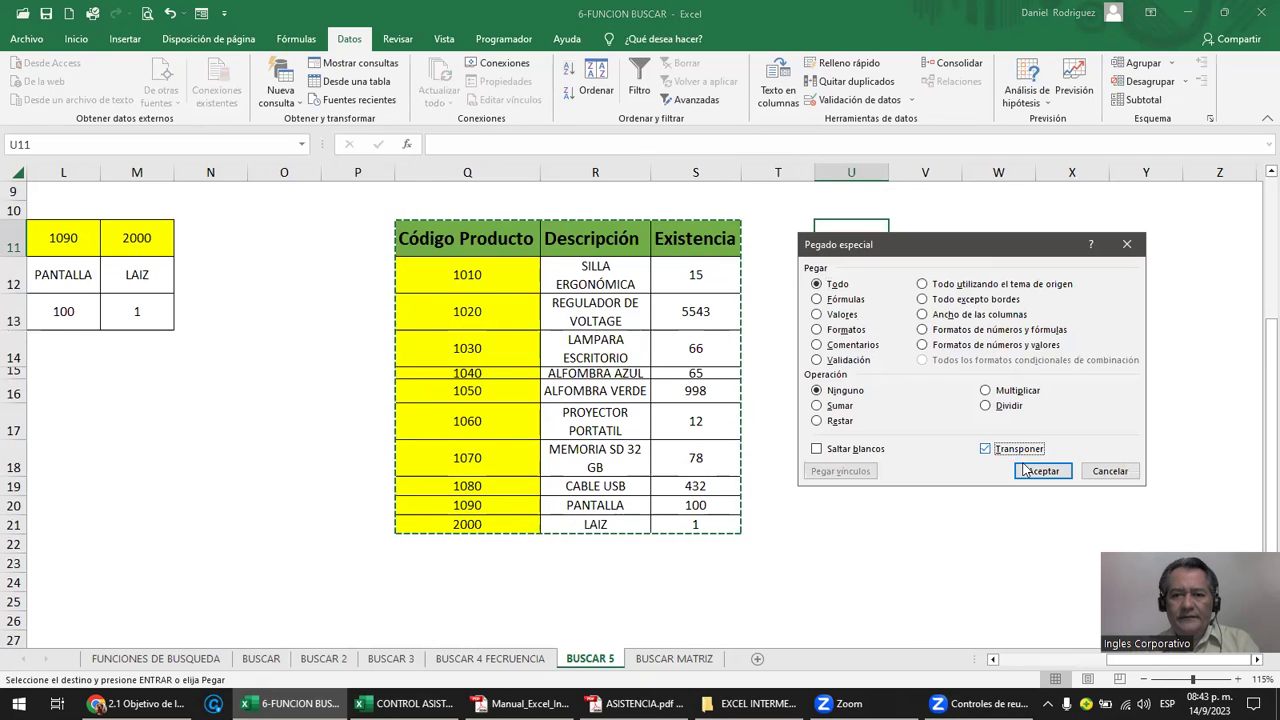
pyautogui.click(1043, 471)
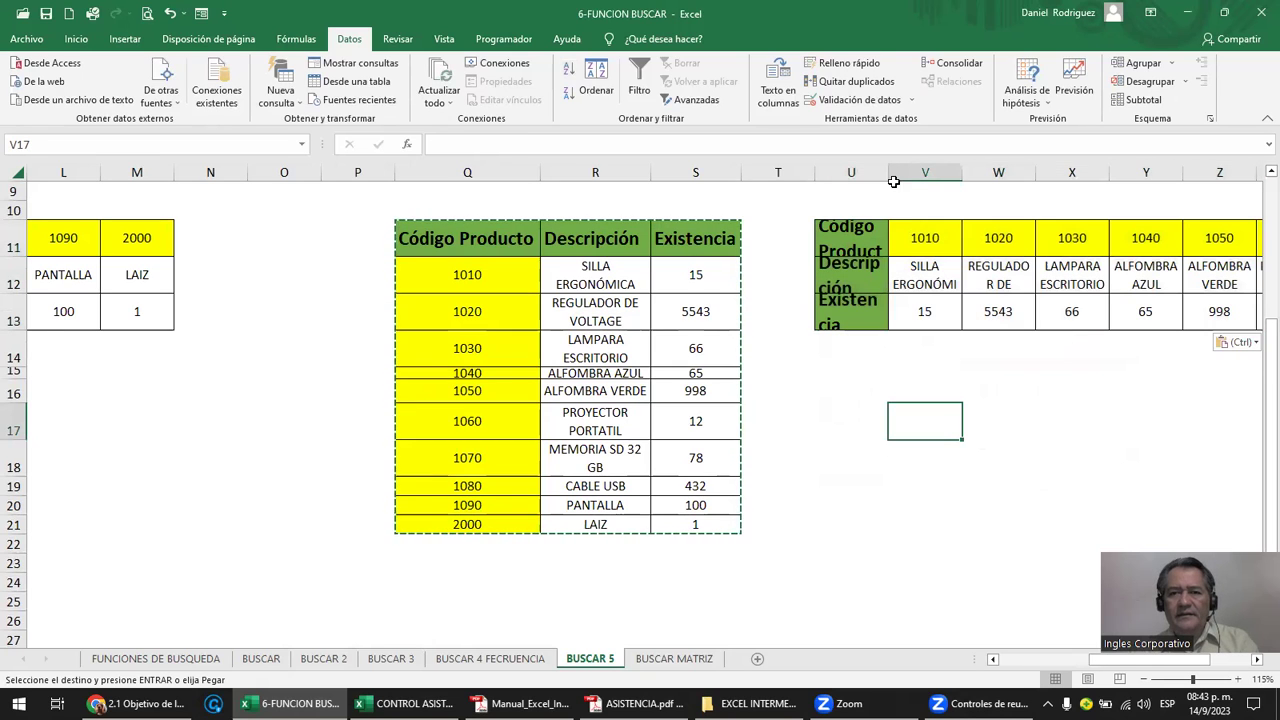
# Widen column U to fit the headers and check the row of product codes.
pyautogui.moveTo(888, 172); pyautogui.dragTo(939, 172)
pyautogui.press('Up')
pyautogui.click(971, 238)
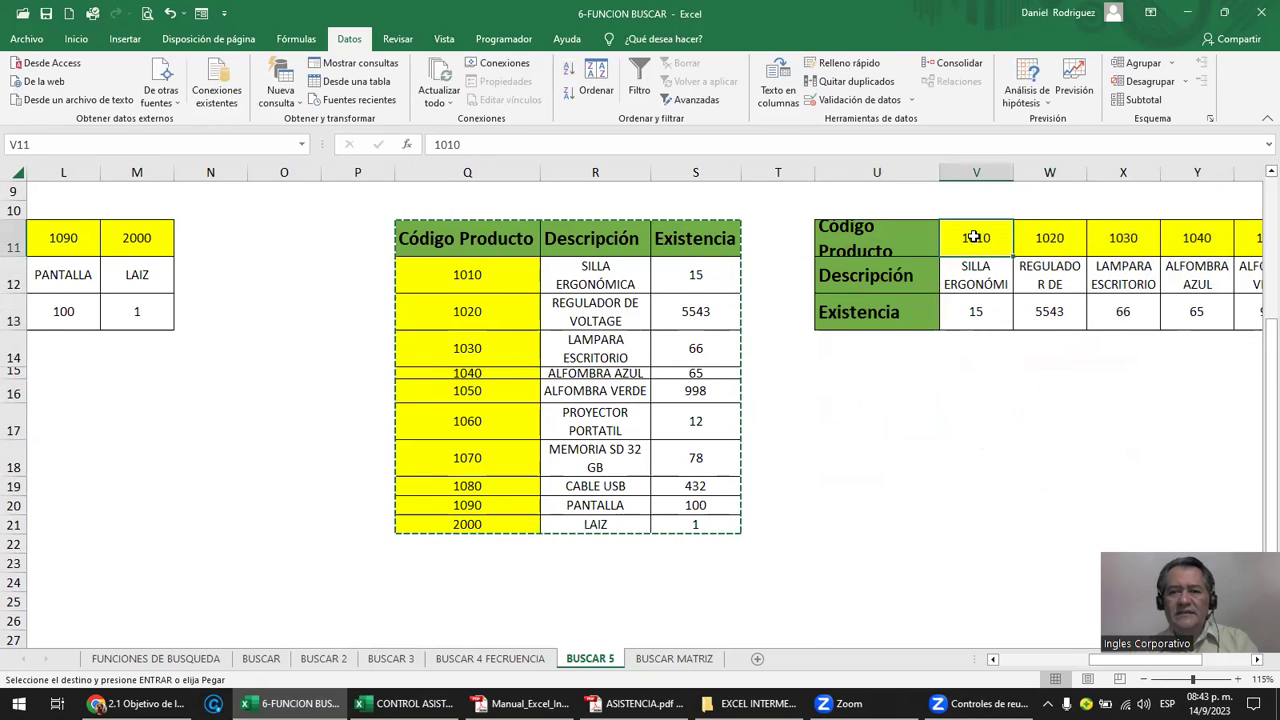
pyautogui.hotkey('shift', 'Right')
pyautogui.hotkey('shift', 'Right')
pyautogui.hotkey('shift', 'Right')
pyautogui.hotkey('shift', 'Right')
pyautogui.hotkey('shift', 'Right')
pyautogui.hotkey('shift', 'Right')
pyautogui.hotkey('shift', 'Right')
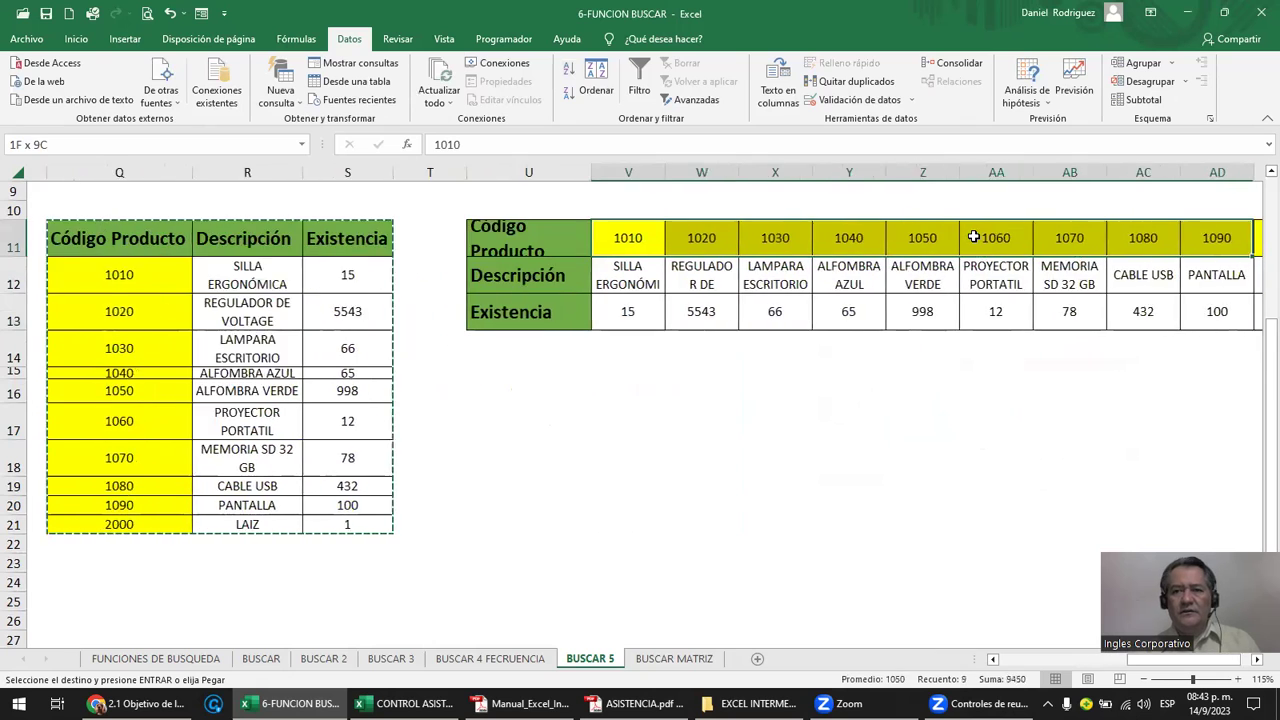
pyautogui.hotkey('shift', 'Right')
pyautogui.hotkey('shift', 'Right')
pyautogui.hotkey('shift', 'Right')
pyautogui.hotkey('shift', 'Left')
pyautogui.hotkey('shift', 'Left')
pyautogui.press('Left')
pyautogui.press('Left')
pyautogui.press('Left')
pyautogui.press('Left')
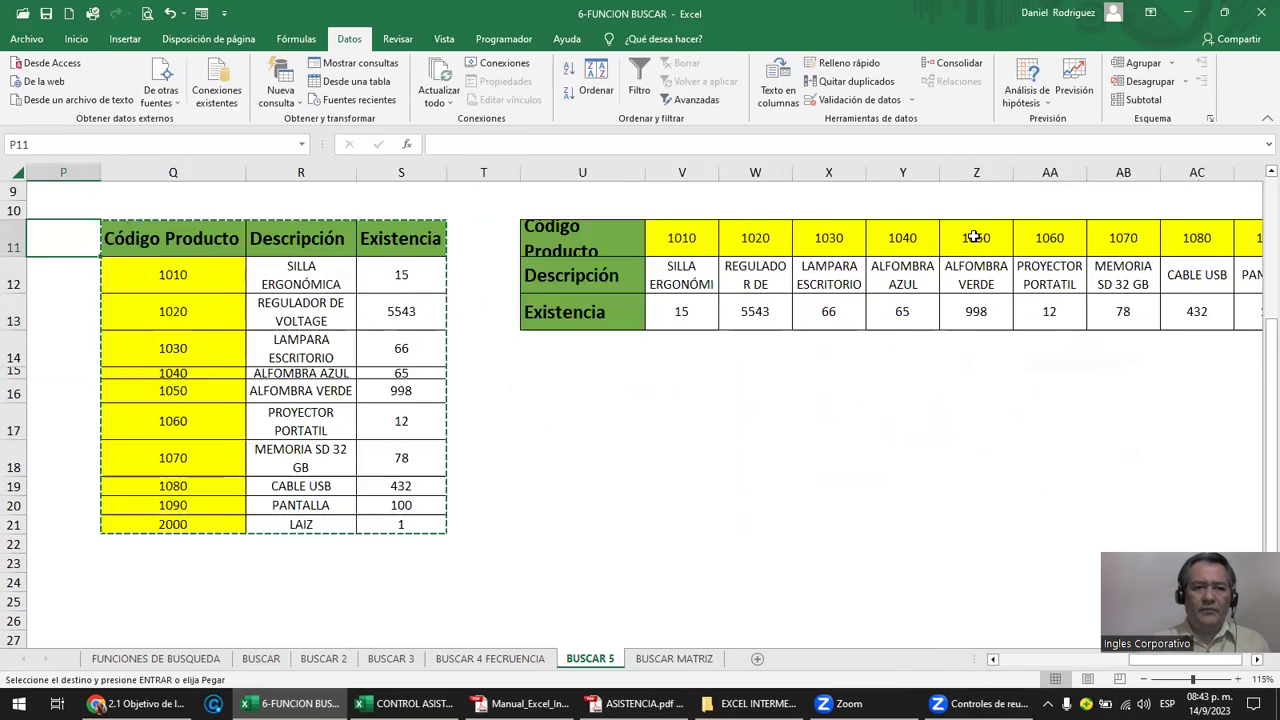
pyautogui.press('Left')
pyautogui.press('Left')
pyautogui.press('Left')
# Enter =BUSCAR(D6;D11:M11;D12:M12) in D7 and review its ranges.
pyautogui.scroll(2, 712, 253)
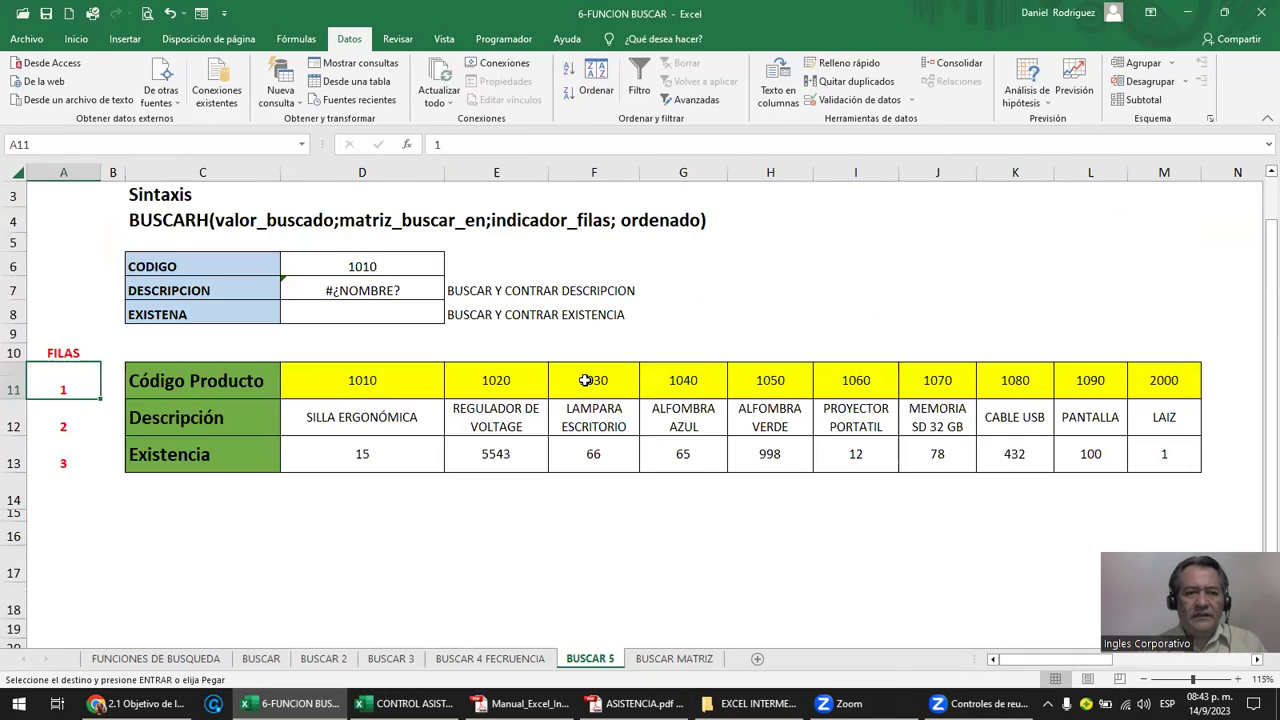
pyautogui.click(312, 288)
pyautogui.write('=')
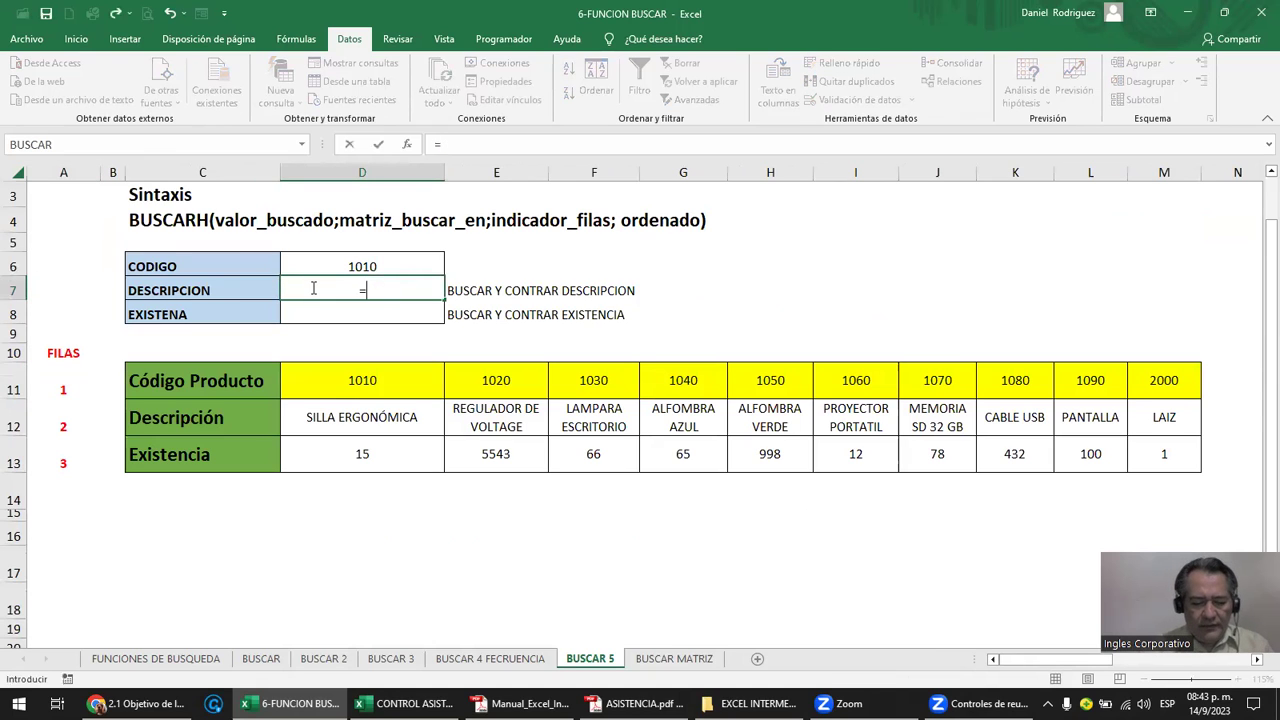
pyautogui.write('BUSCQAR')
pyautogui.press('BackSpace')
pyautogui.press('BackSpace')
pyautogui.press('BackSpace')
pyautogui.write('AR')
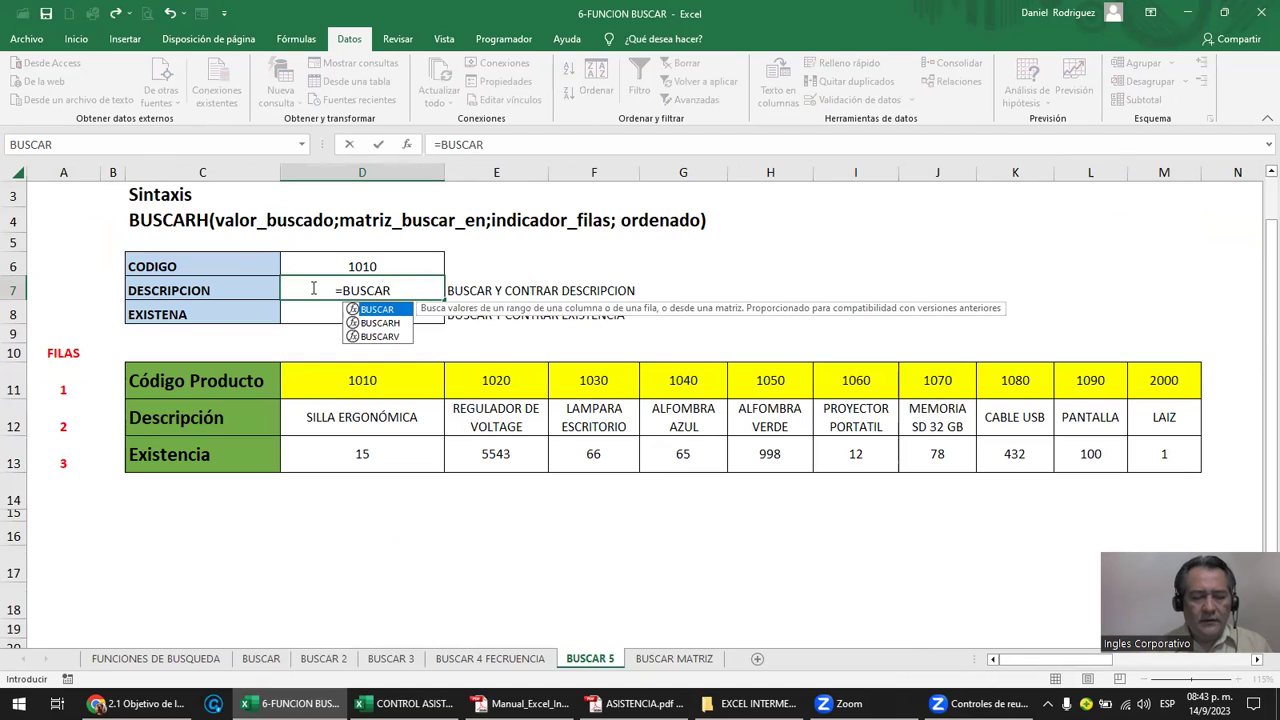
pyautogui.write('(')
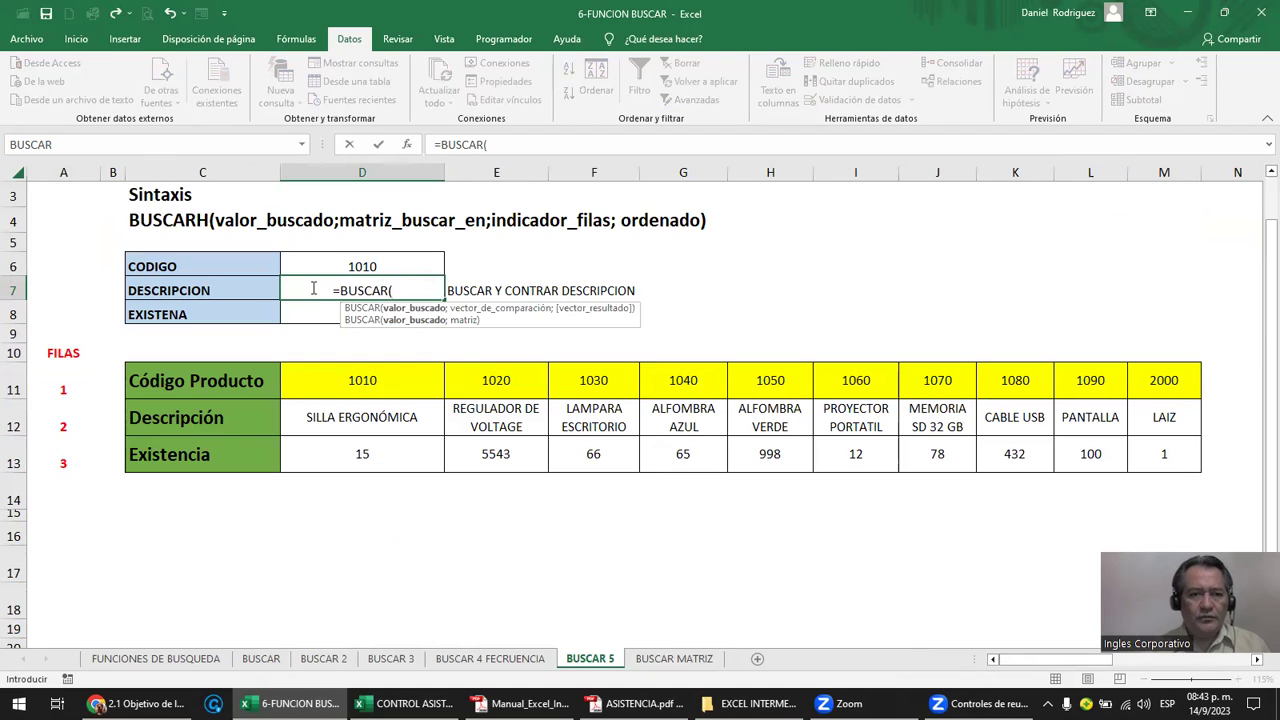
pyautogui.click(362, 262)
pyautogui.write(';')
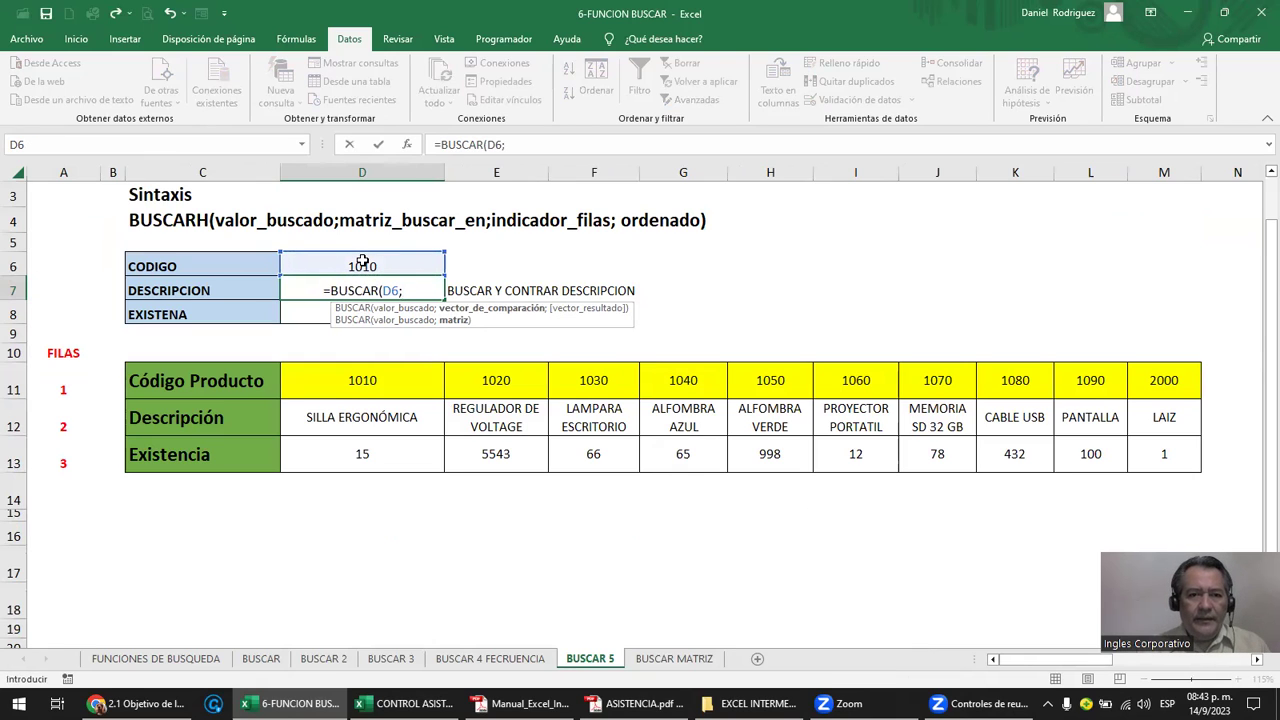
pyautogui.moveTo(358, 384); pyautogui.dragTo(1170, 404)
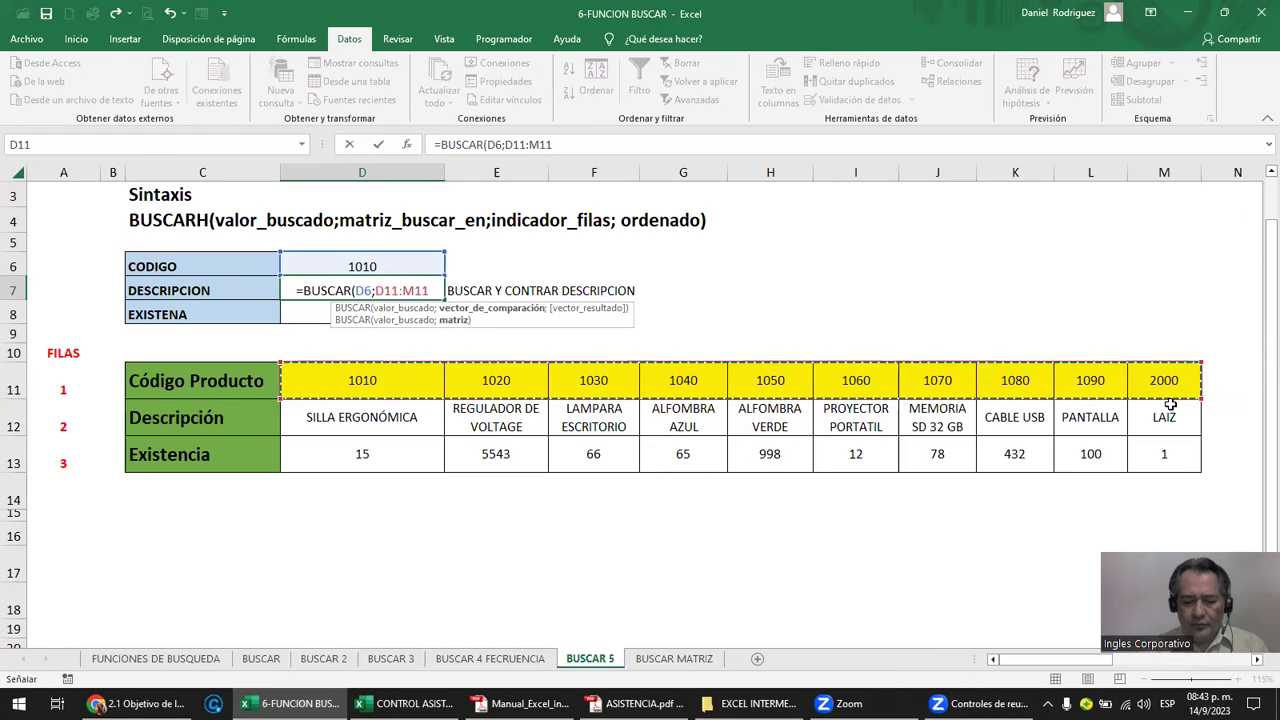
pyautogui.write(';')
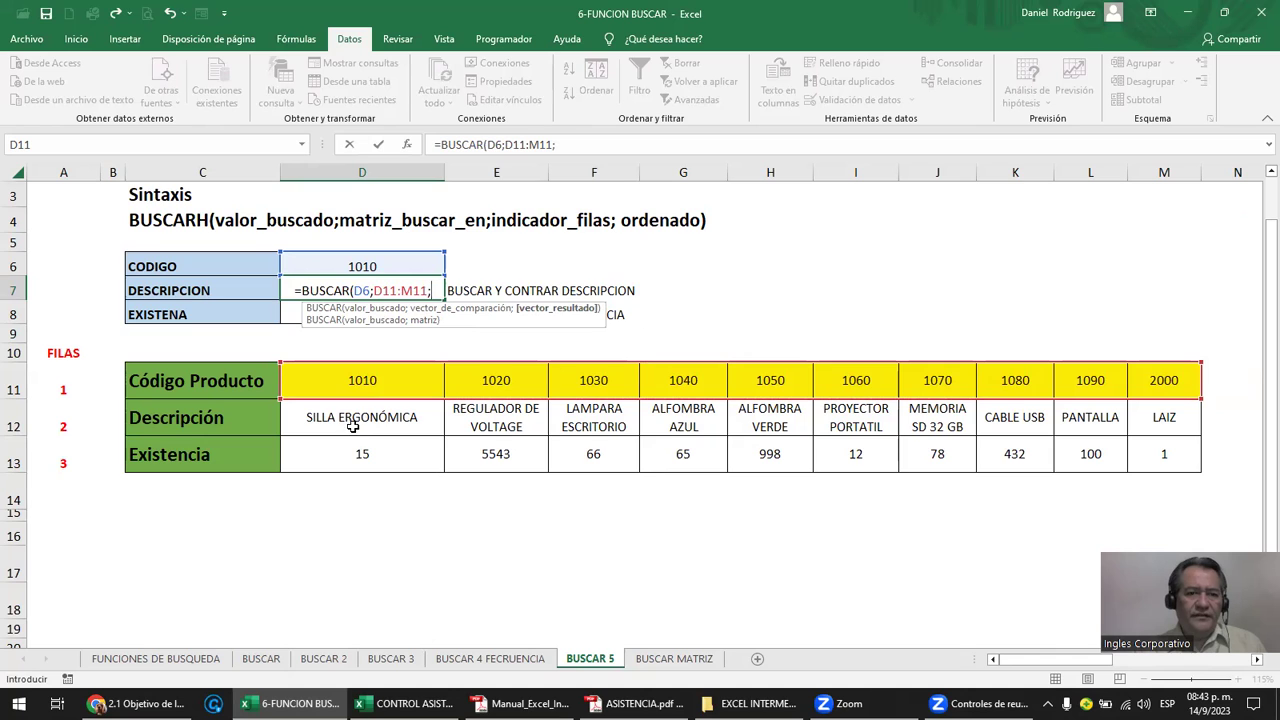
pyautogui.moveTo(351, 421); pyautogui.dragTo(1155, 424)
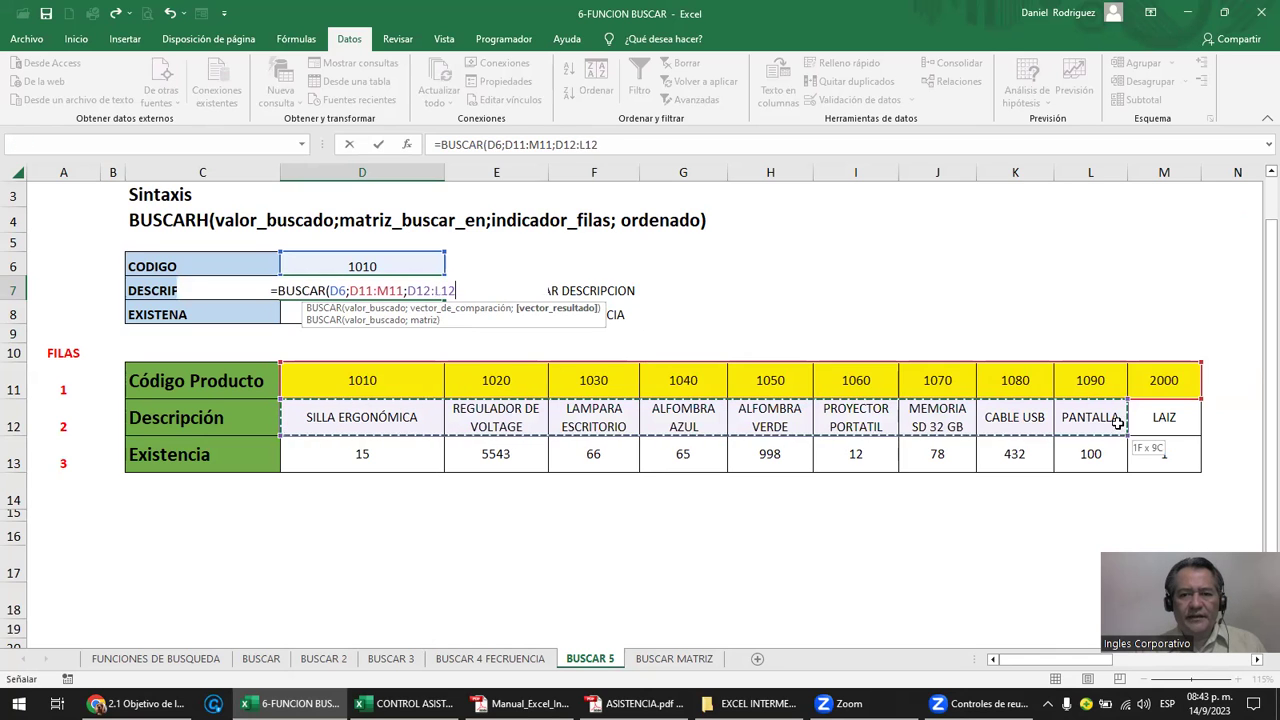
pyautogui.write(')')
pyautogui.press('Return')
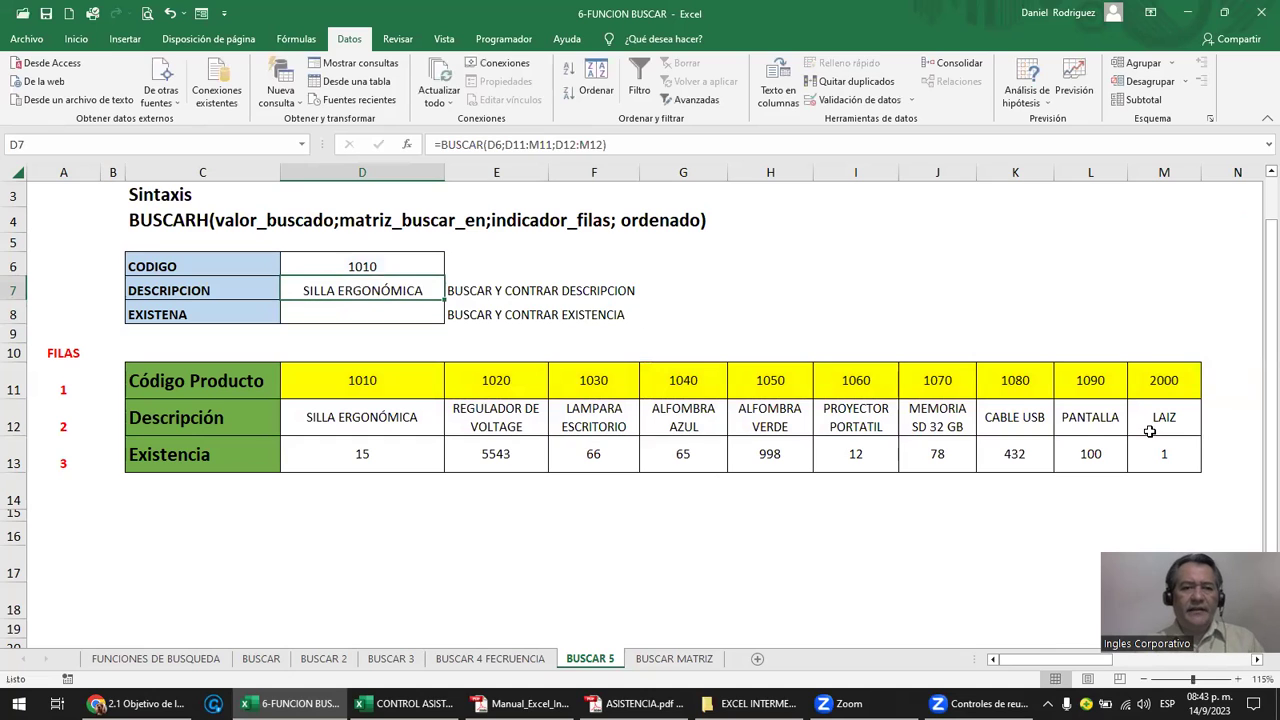
pyautogui.press('F2')
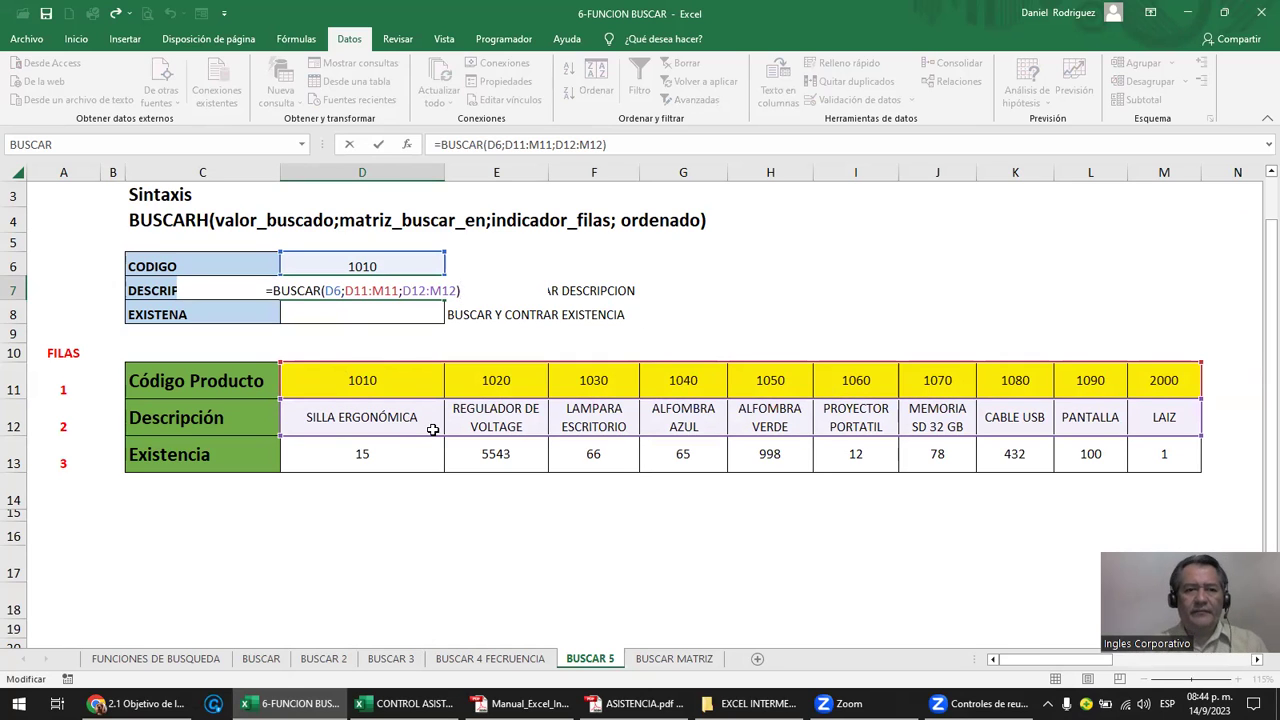
# Enter =BUSCAR(D6;D11:M11;D13:M13) in D8 to return the stock quantity.
pyautogui.press('Return')
pyautogui.write('=')
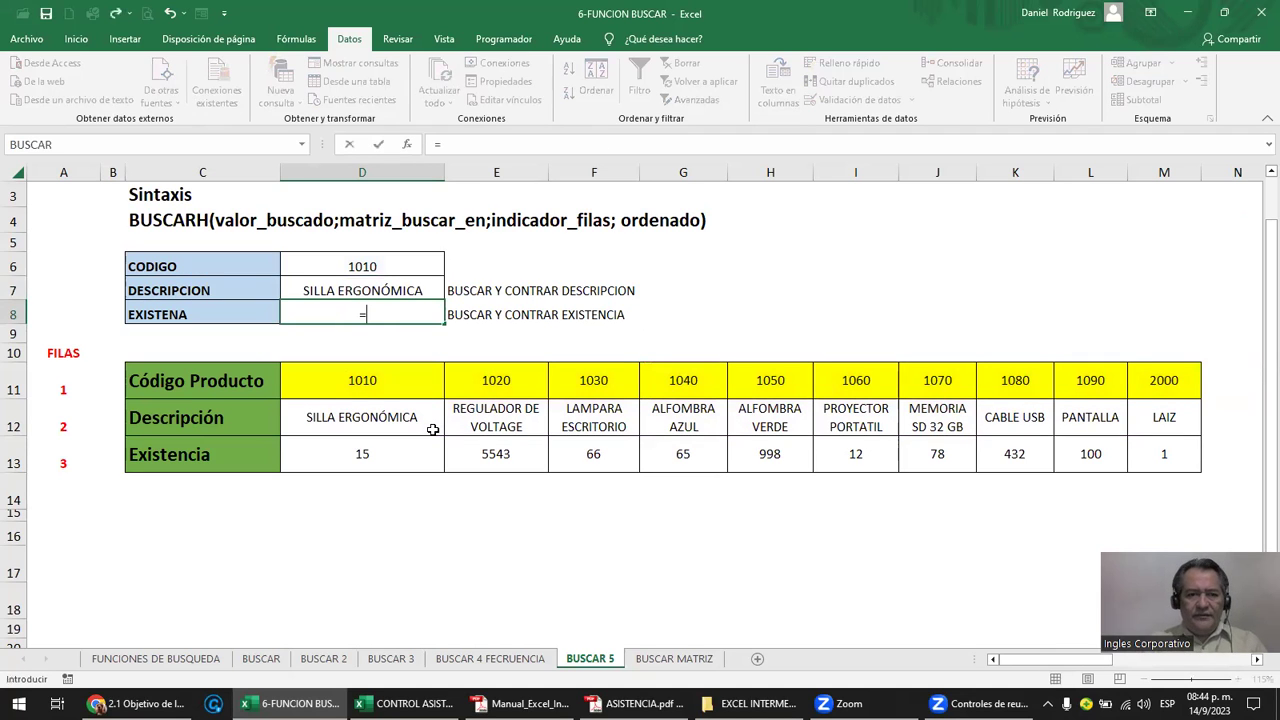
pyautogui.write('BUS')
pyautogui.press('Tab')
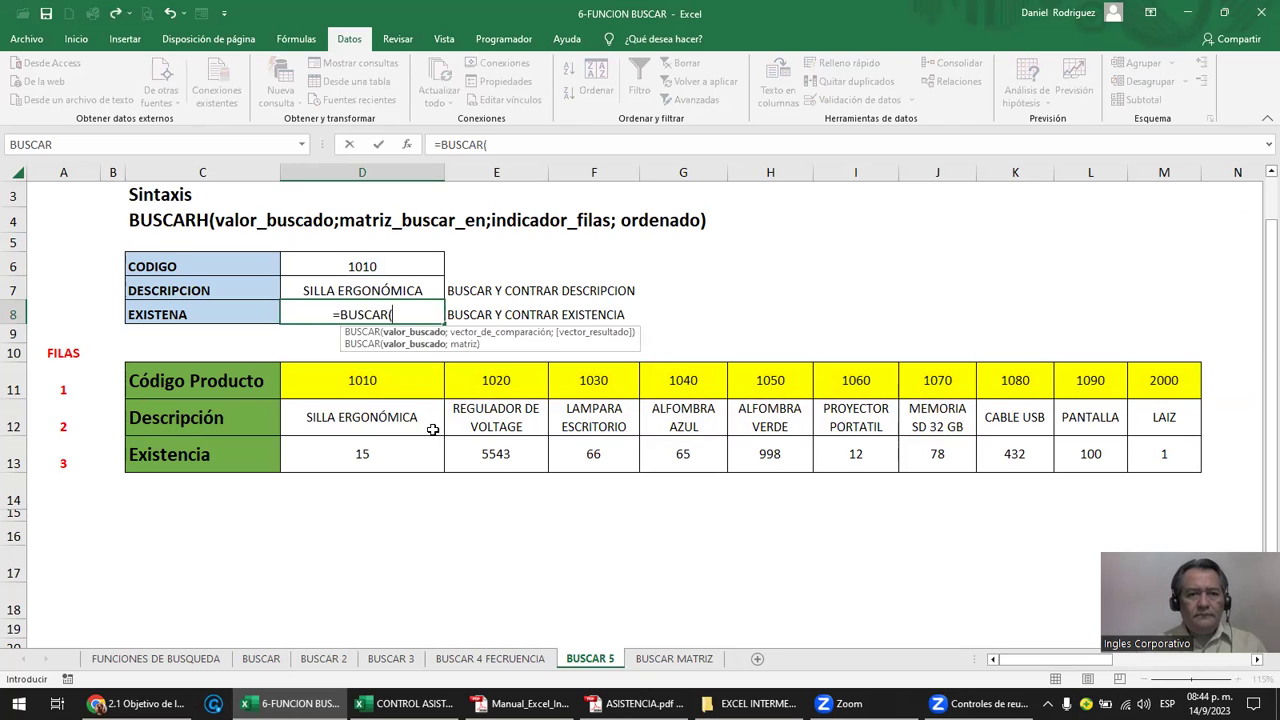
pyautogui.click(372, 266)
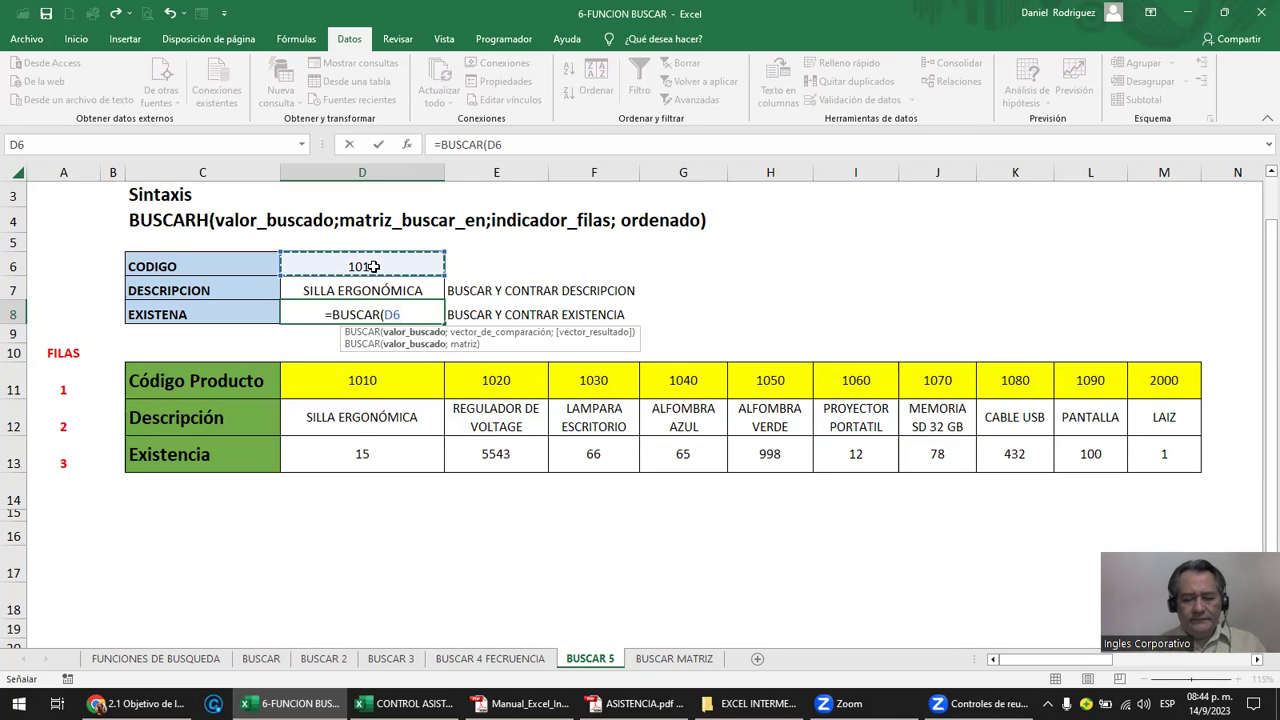
pyautogui.write(';')
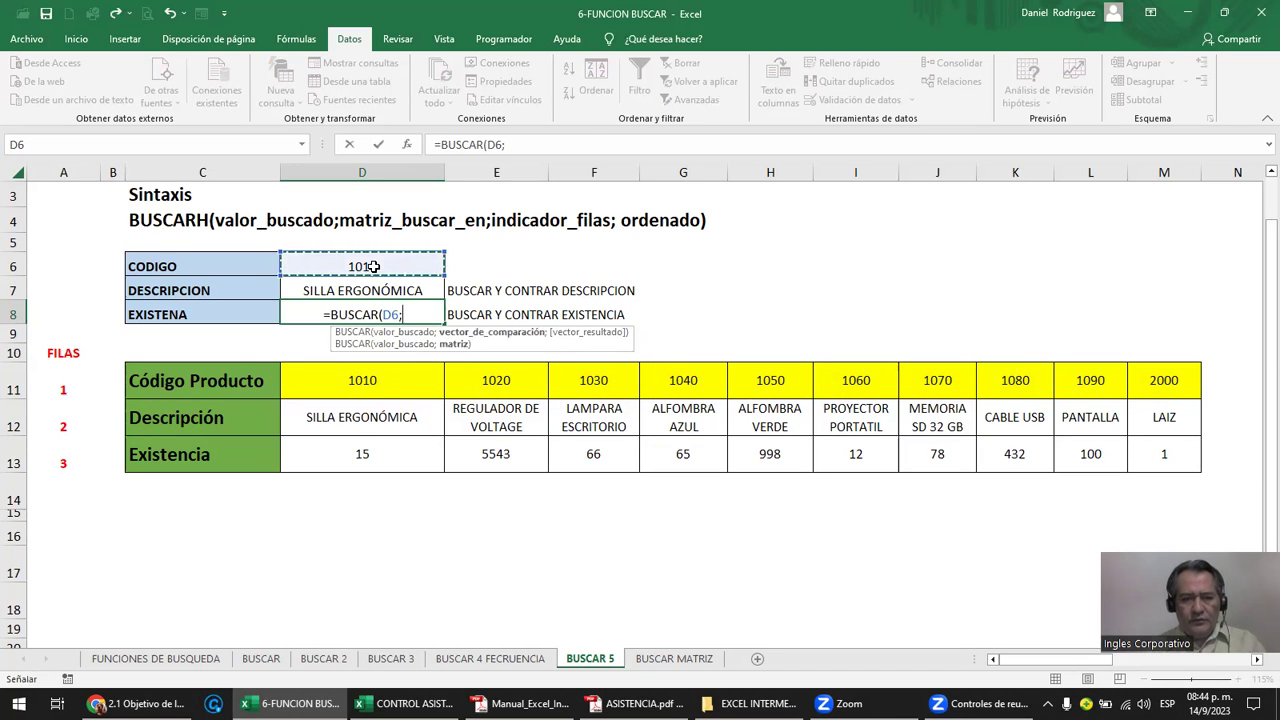
pyautogui.moveTo(372, 381); pyautogui.dragTo(1143, 386)
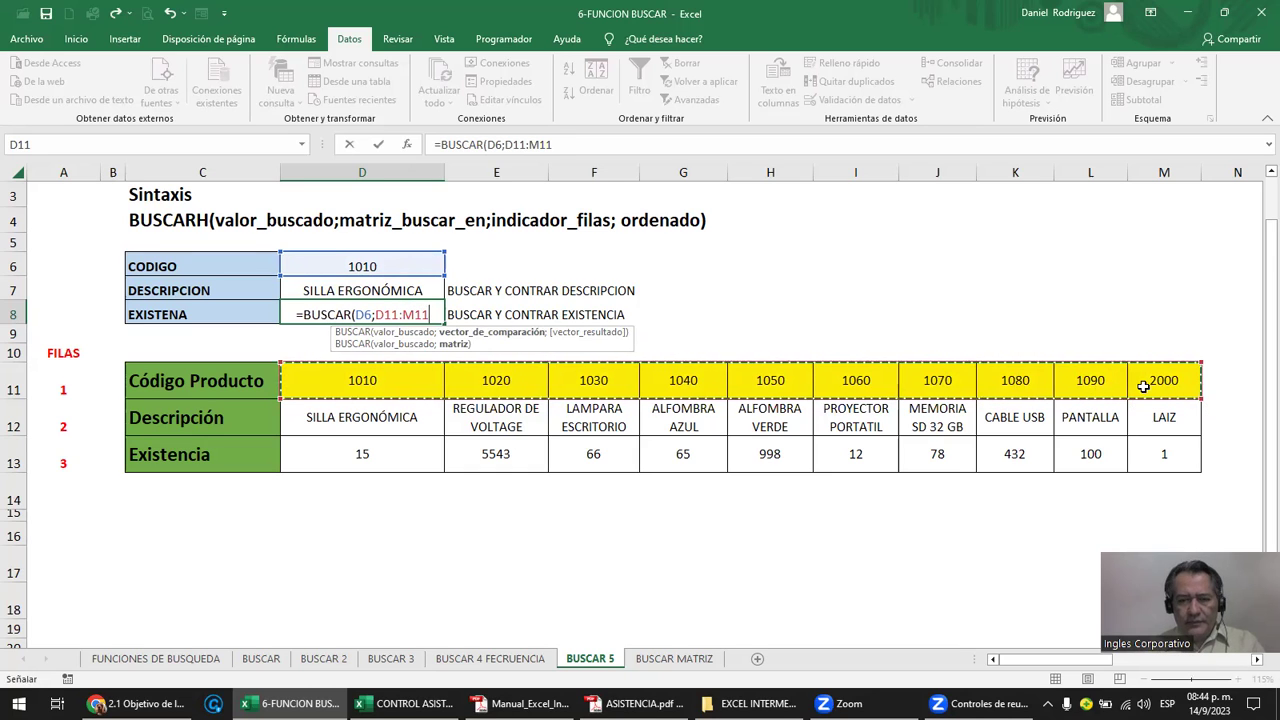
pyautogui.write(';')
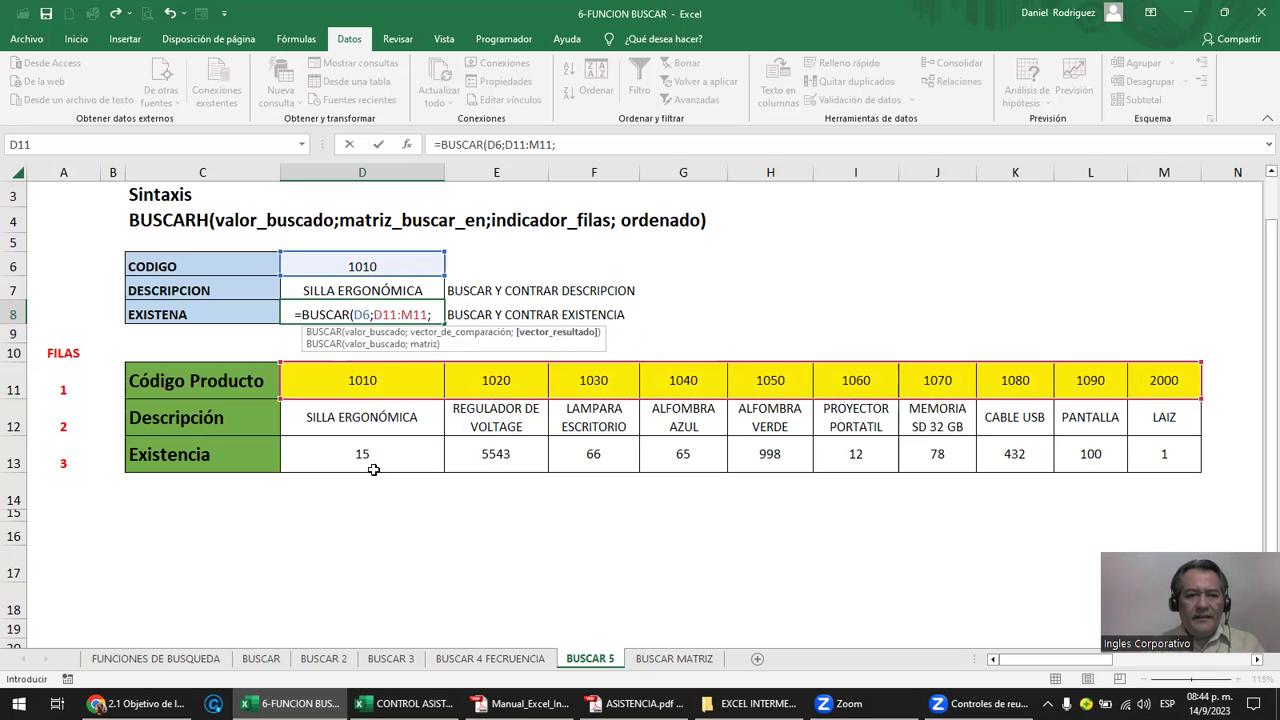
pyautogui.moveTo(354, 456); pyautogui.dragTo(1147, 454)
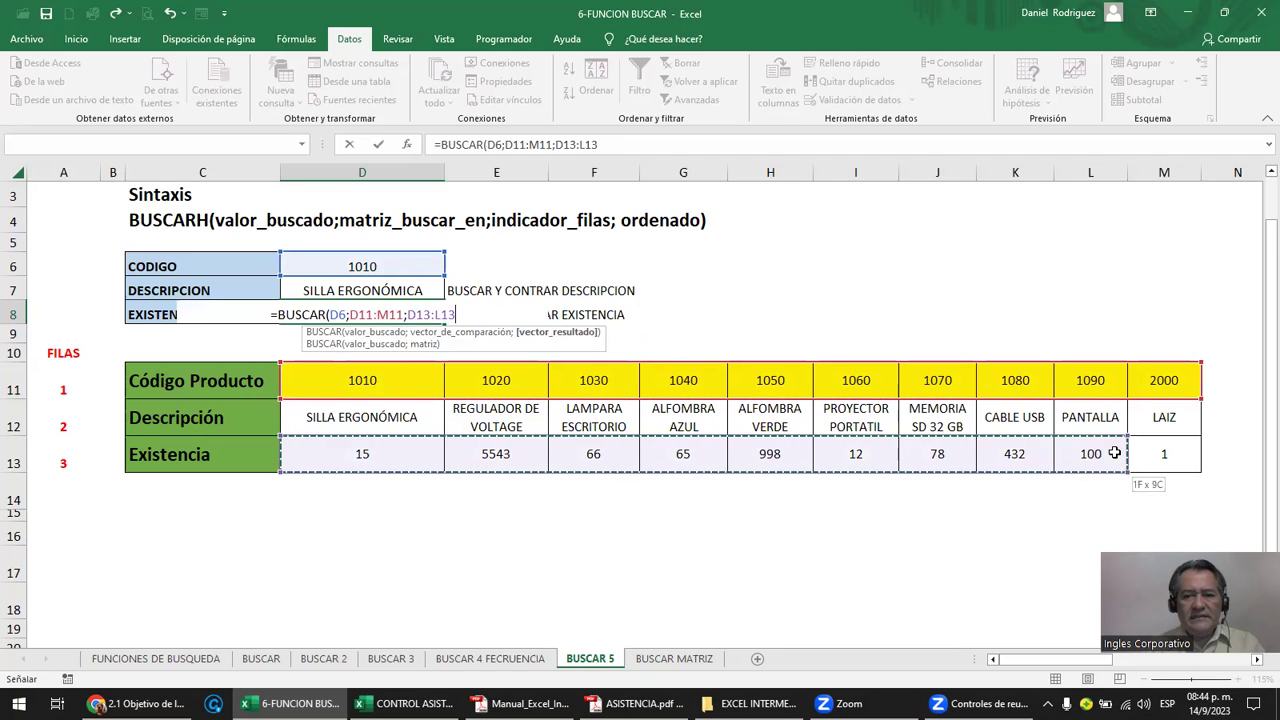
pyautogui.press('Return')
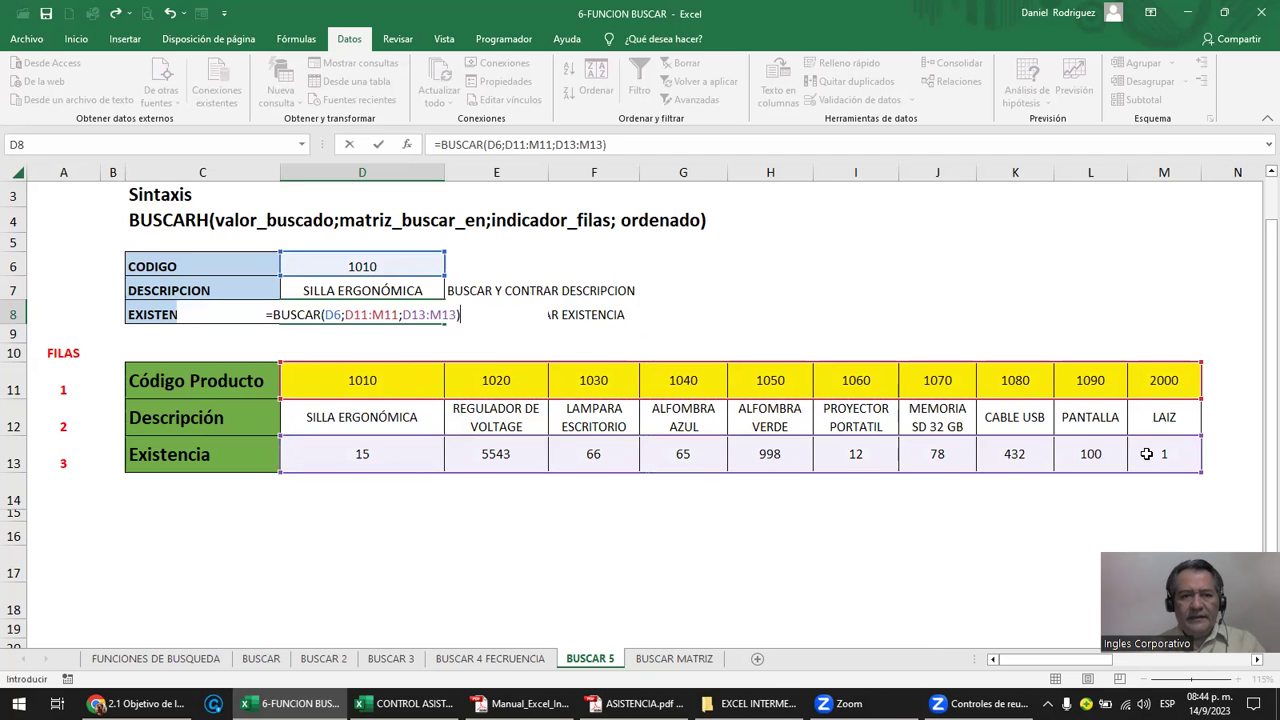
pyautogui.press('Up')
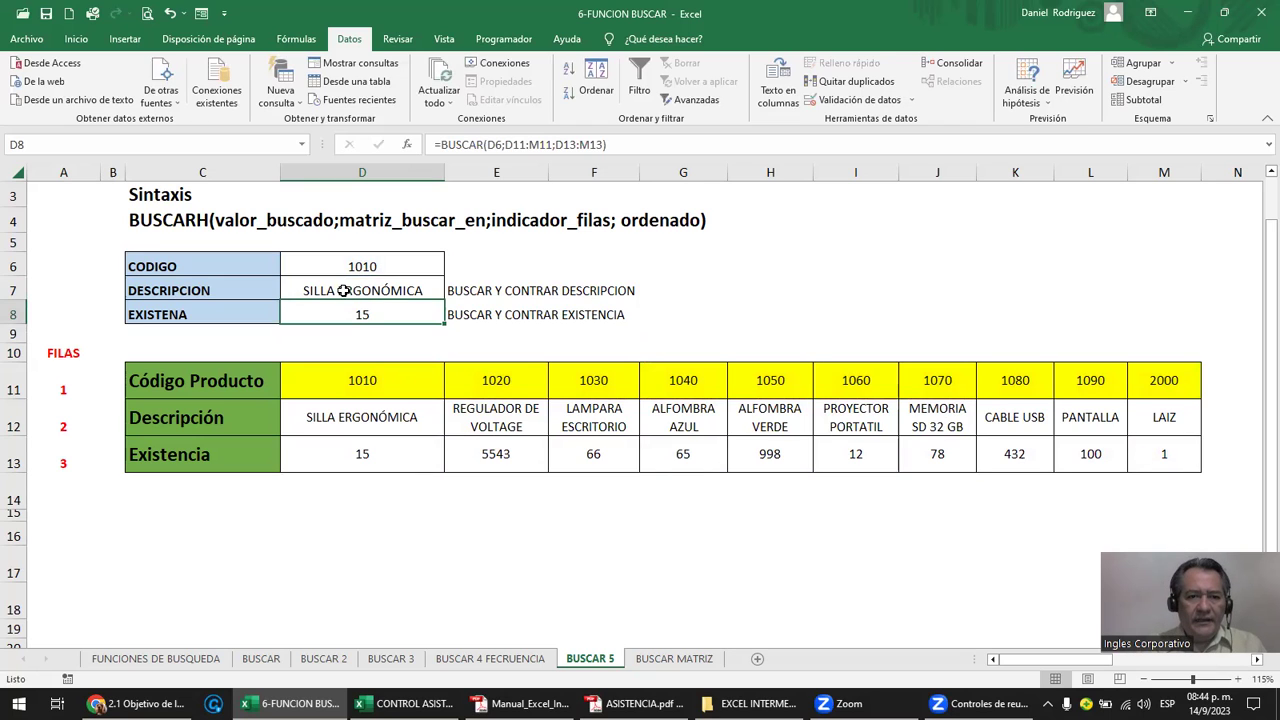
pyautogui.click(360, 265)
# Set code 1020 in D6 and compare the lookup results with its column.
pyautogui.write('1020')
pyautogui.press('Return')
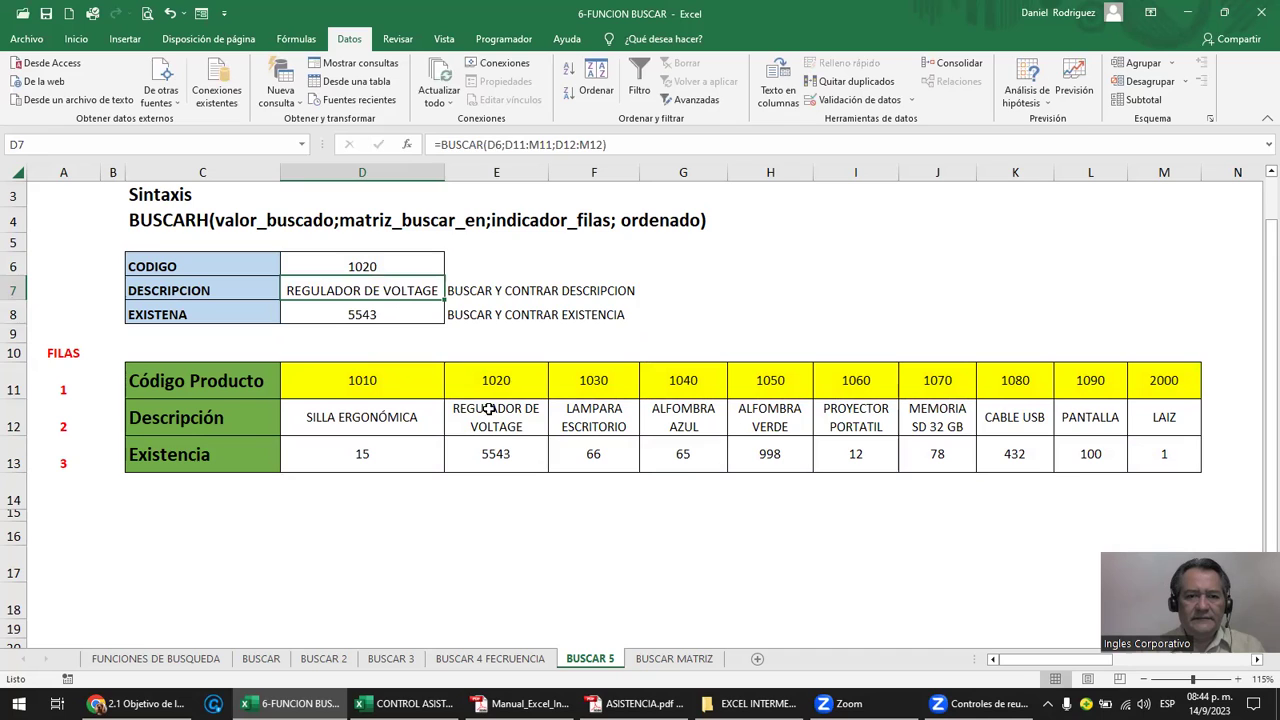
pyautogui.moveTo(503, 382); pyautogui.dragTo(505, 452)
pyautogui.click(356, 286)
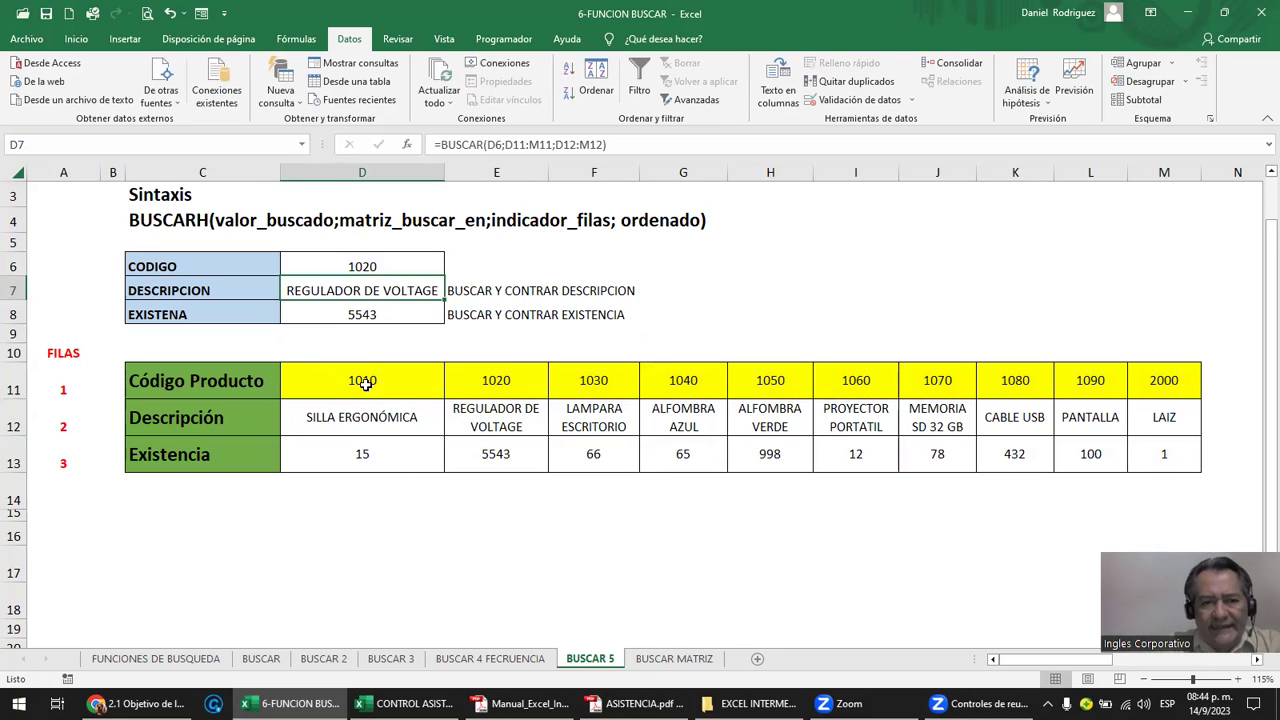
pyautogui.moveTo(362, 380); pyautogui.dragTo(1138, 381)
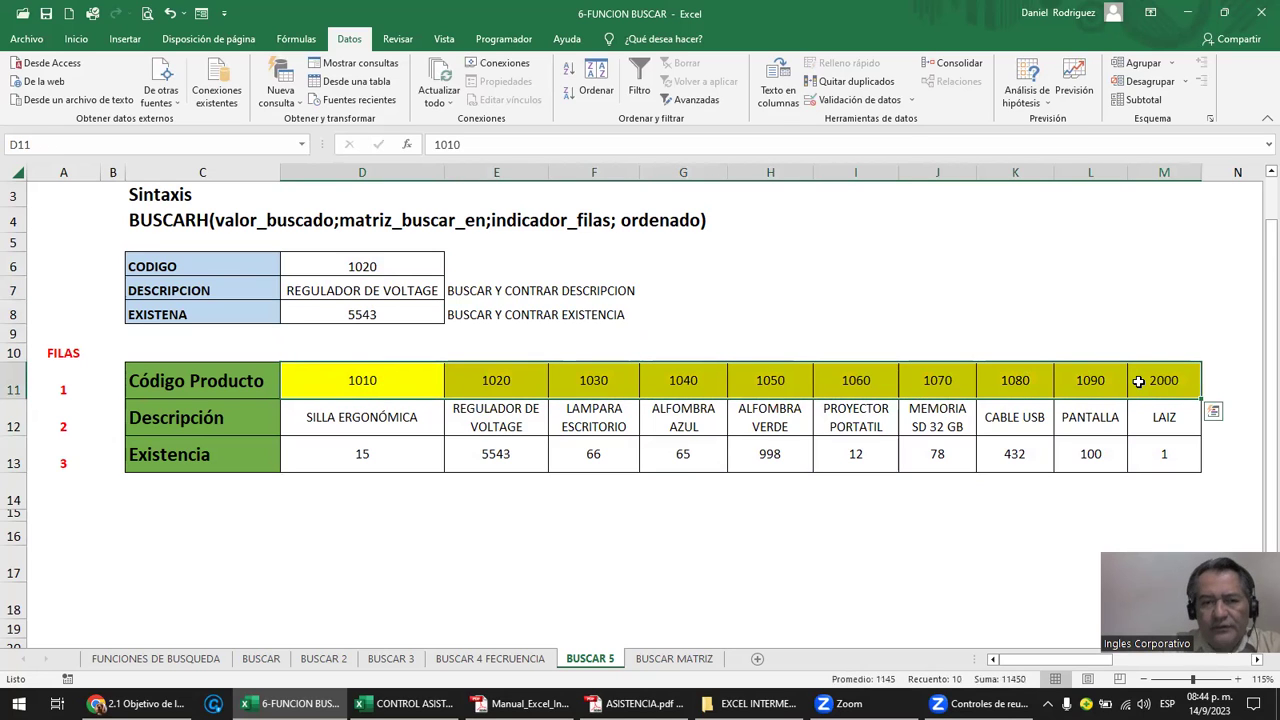
# Test code 1111, restore 1020, then open BUSCAR MATRIZ and the Excel manual PDF.
pyautogui.click(380, 272)
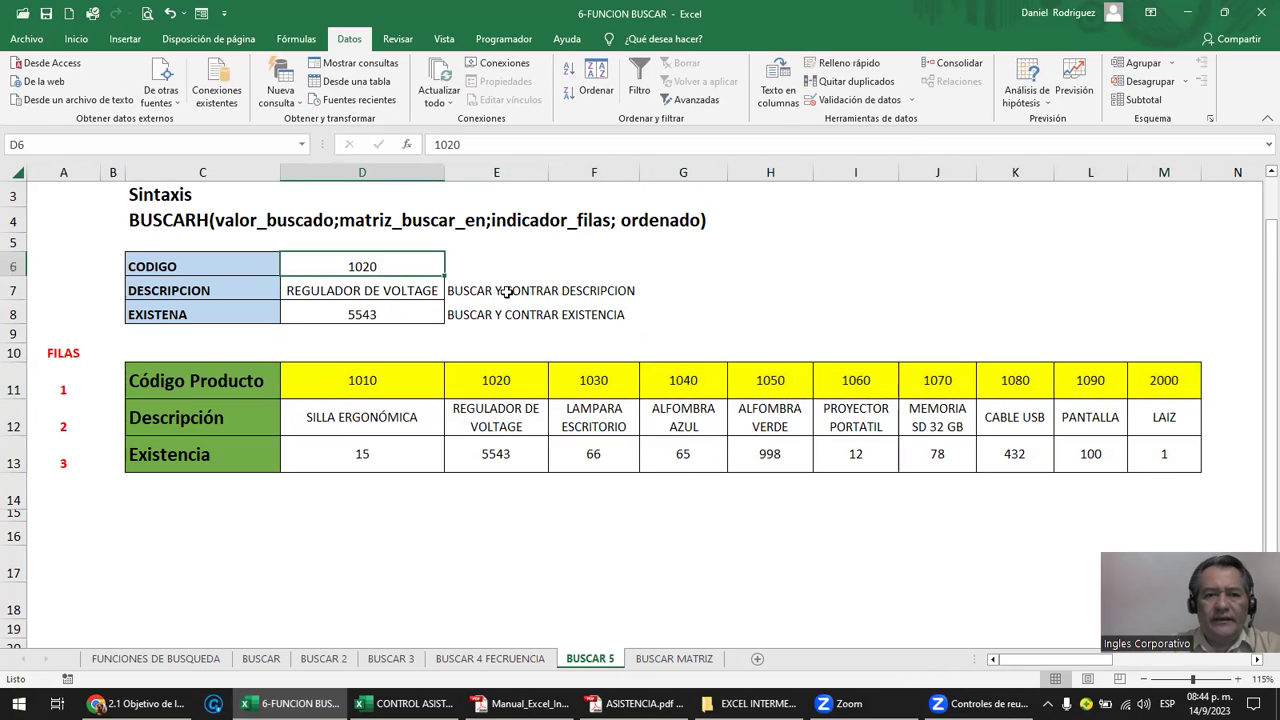
pyautogui.write('1111')
pyautogui.press('Return')
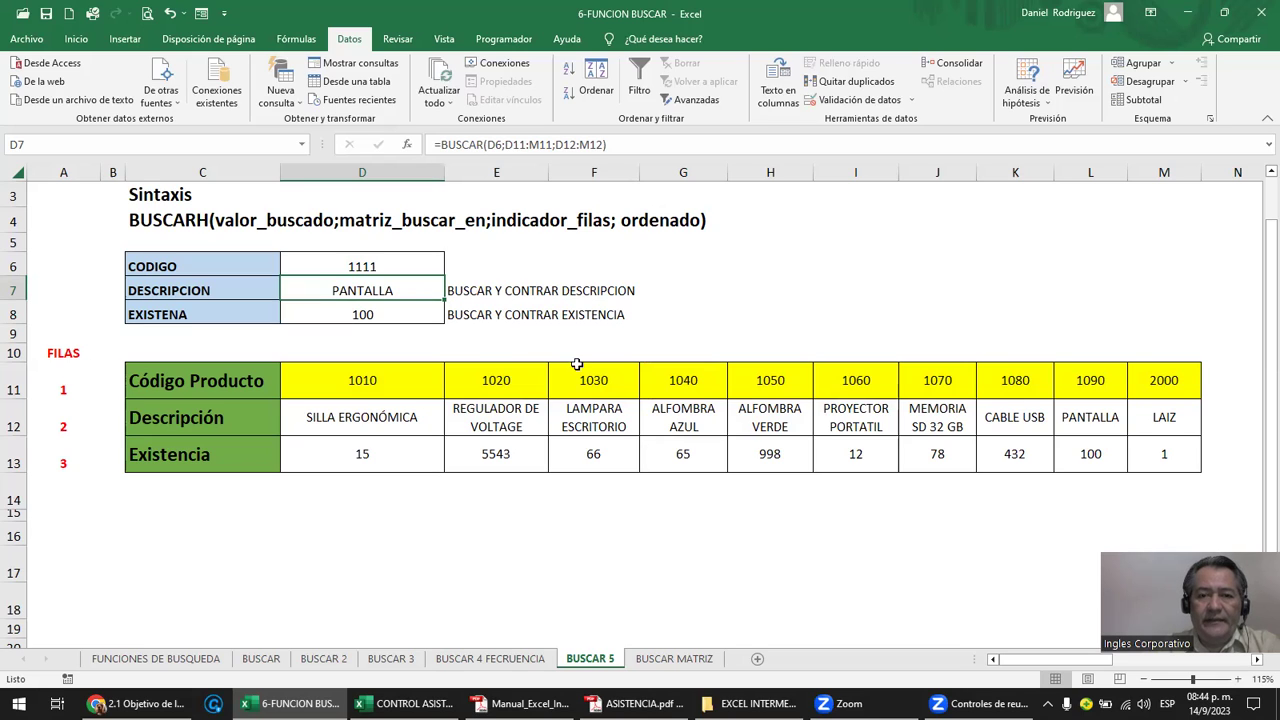
pyautogui.click(1089, 413)
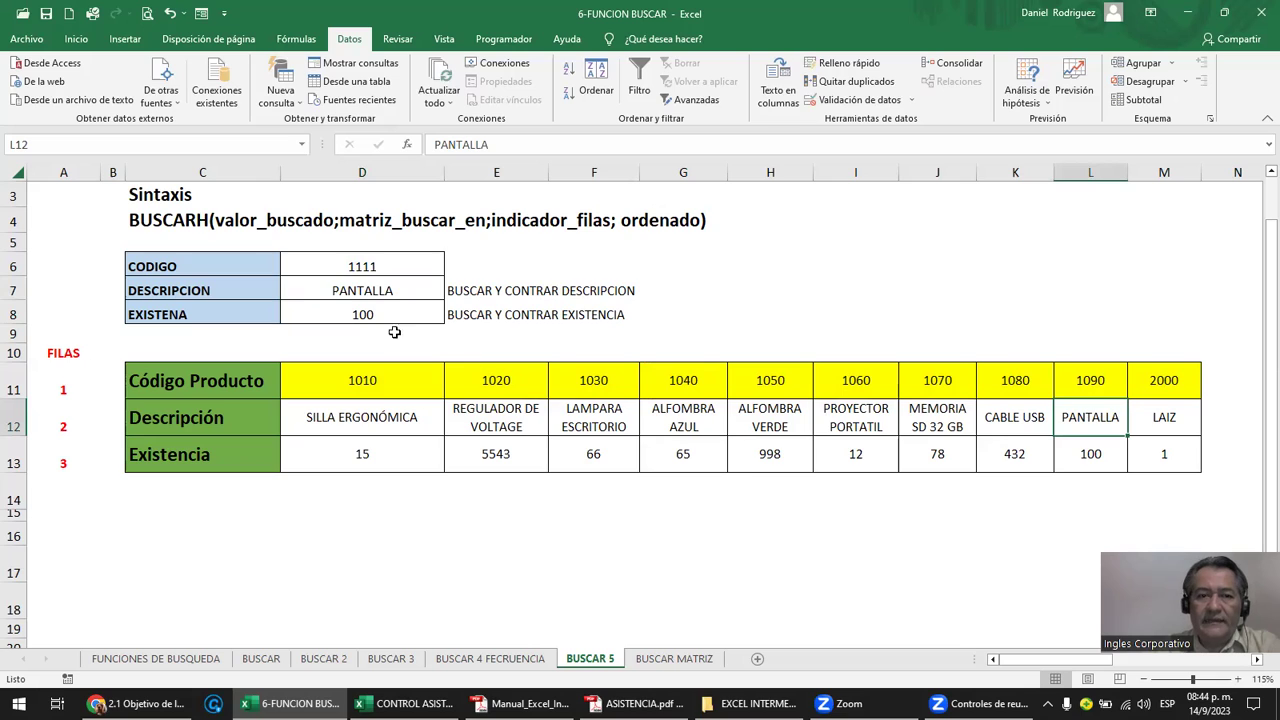
pyautogui.click(361, 267)
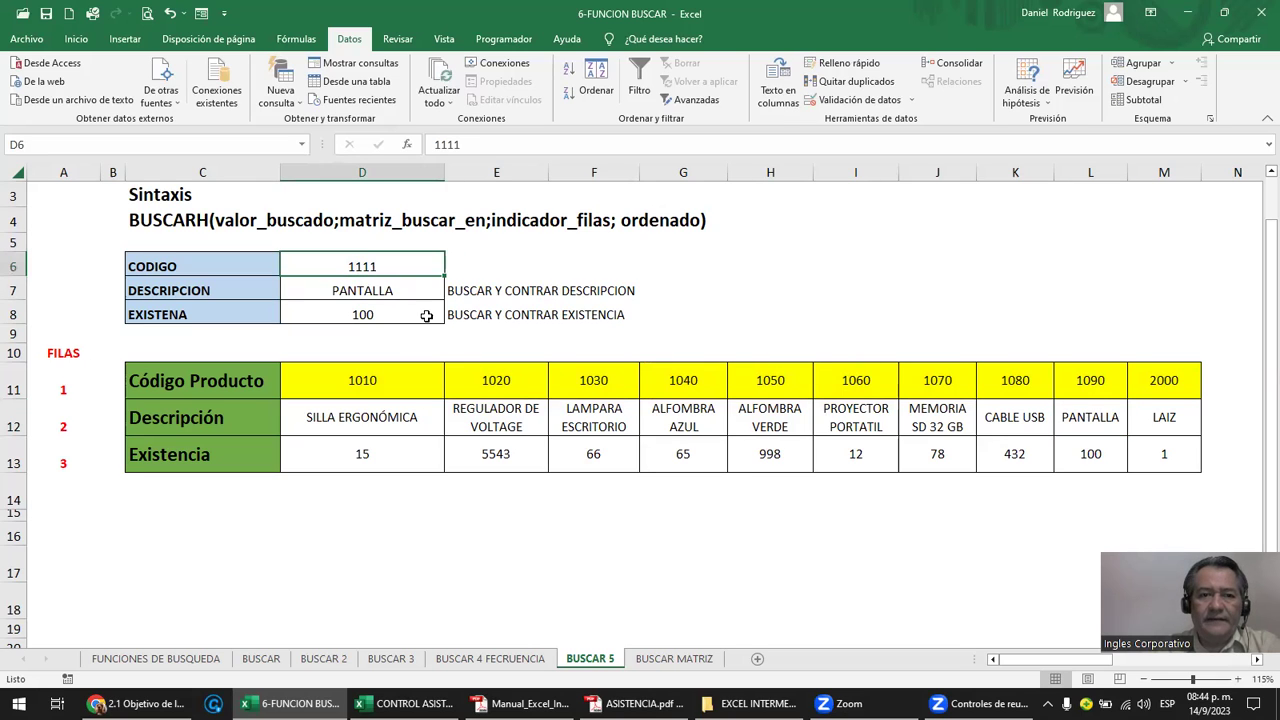
pyautogui.hotkey('ctrl', 'z')
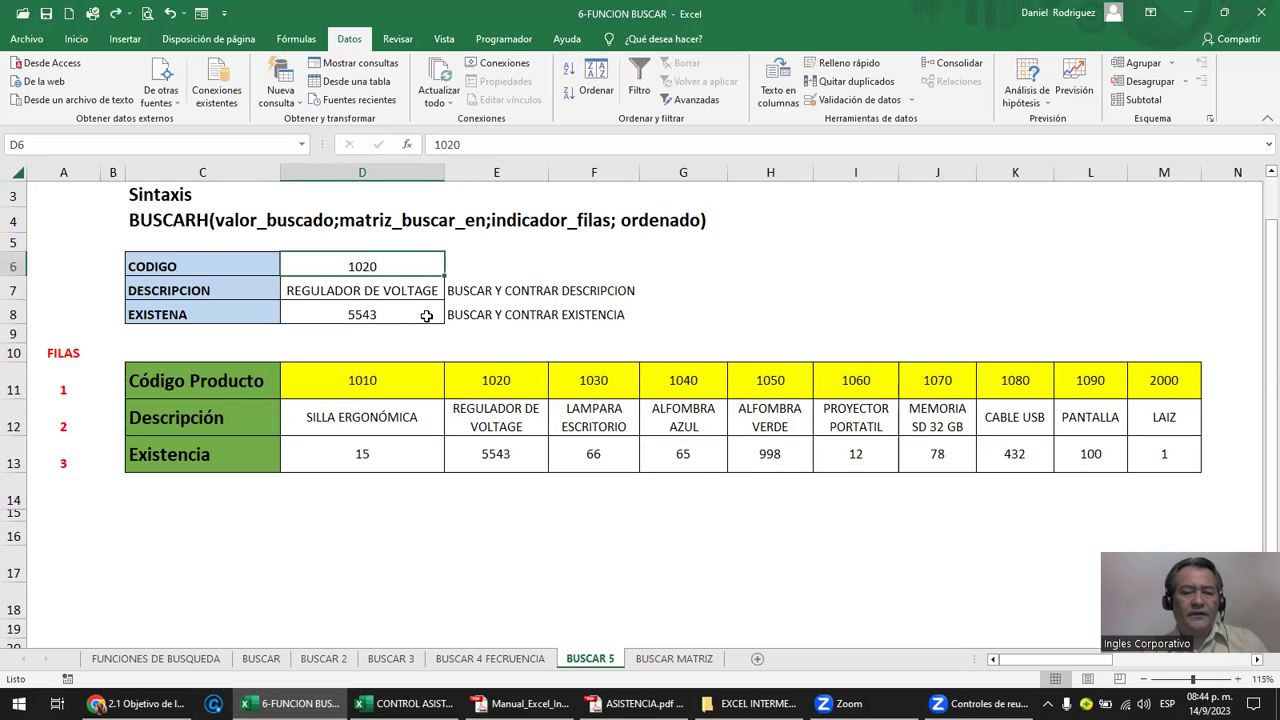
pyautogui.click(395, 318)
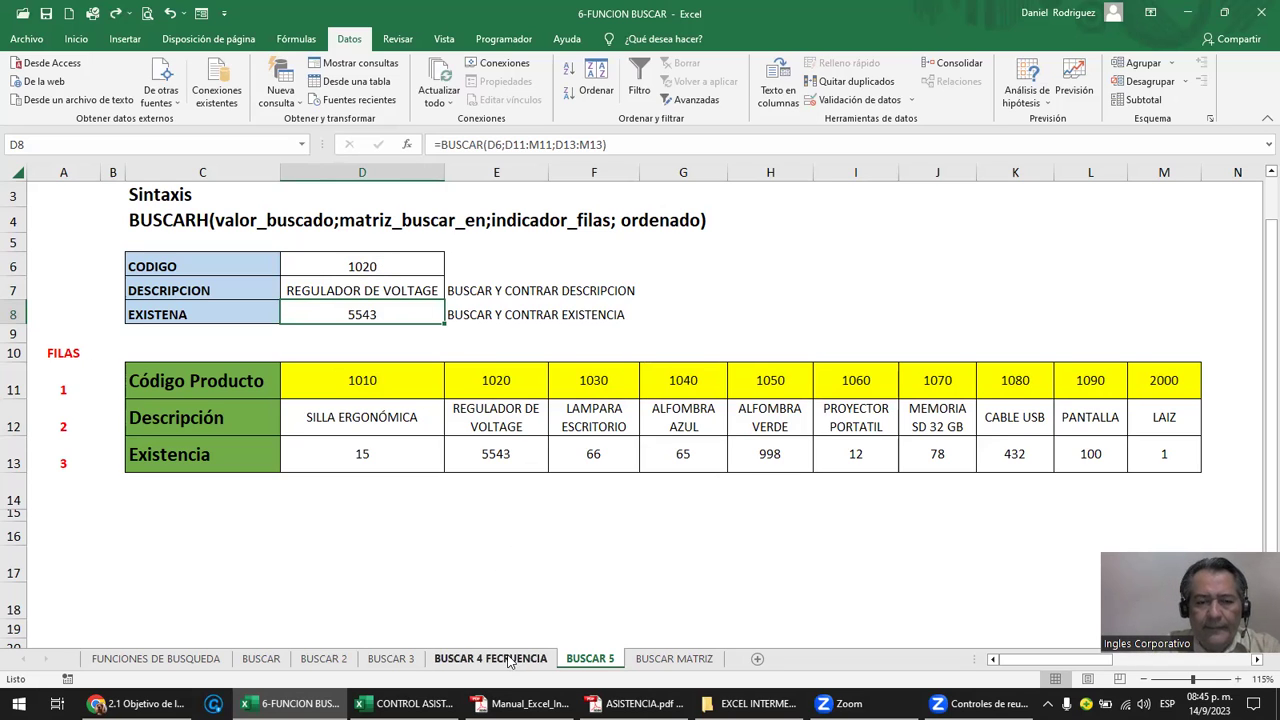
pyautogui.click(660, 660)
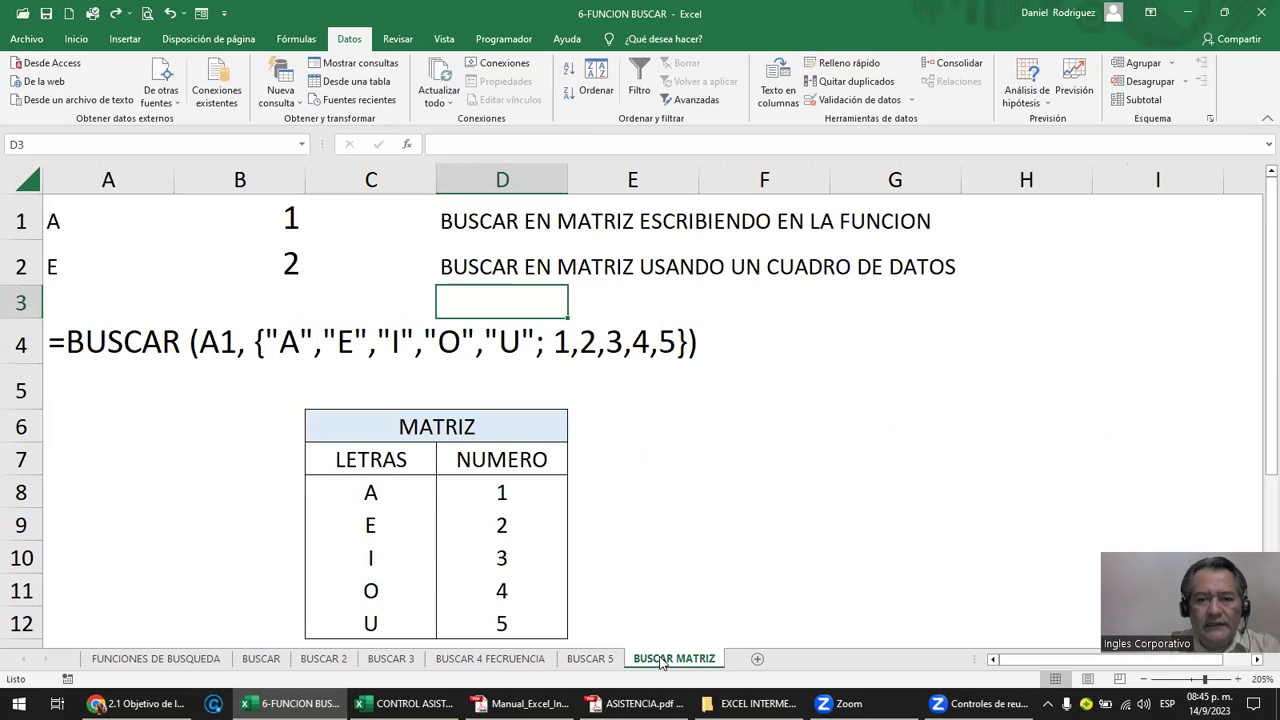
pyautogui.click(520, 703)
# Jump to the manual's Función Buscar section and scroll to the array-form example.
pyautogui.scroll(-3, 700, 374)
pyautogui.scroll(3, 700, 374)
pyautogui.scroll(2, 463, 228)
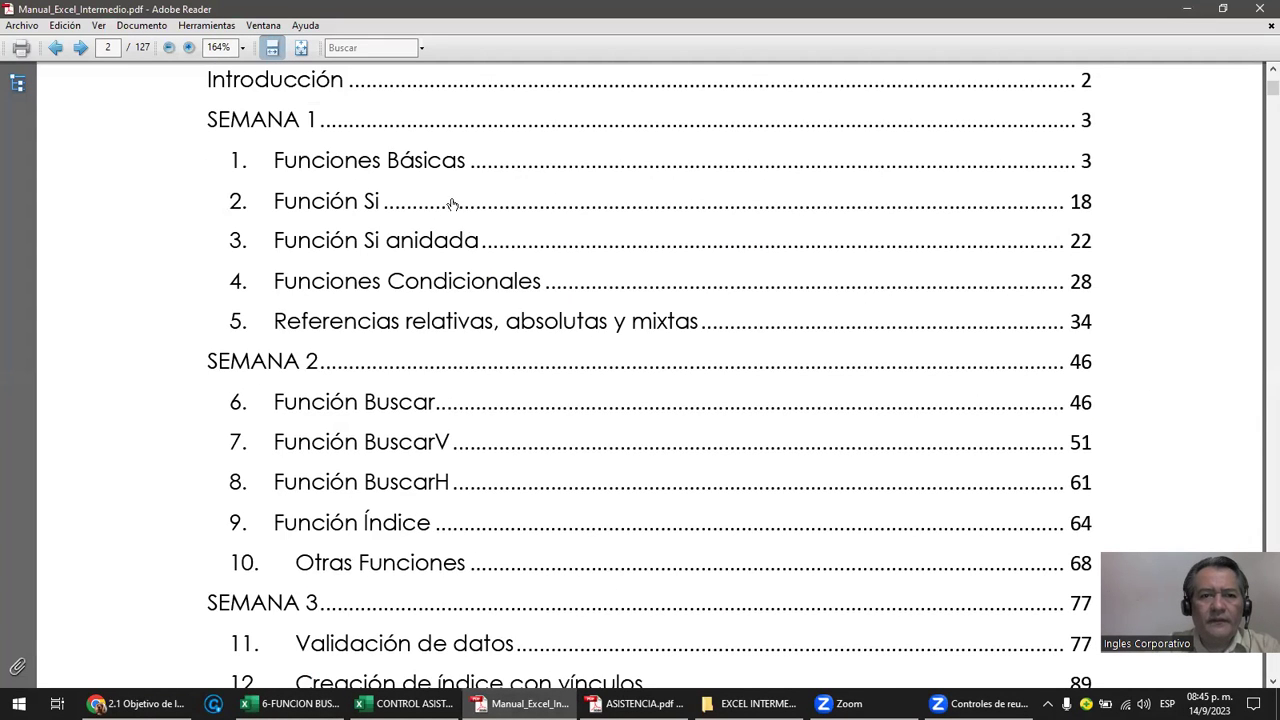
pyautogui.scroll(1, 449, 200)
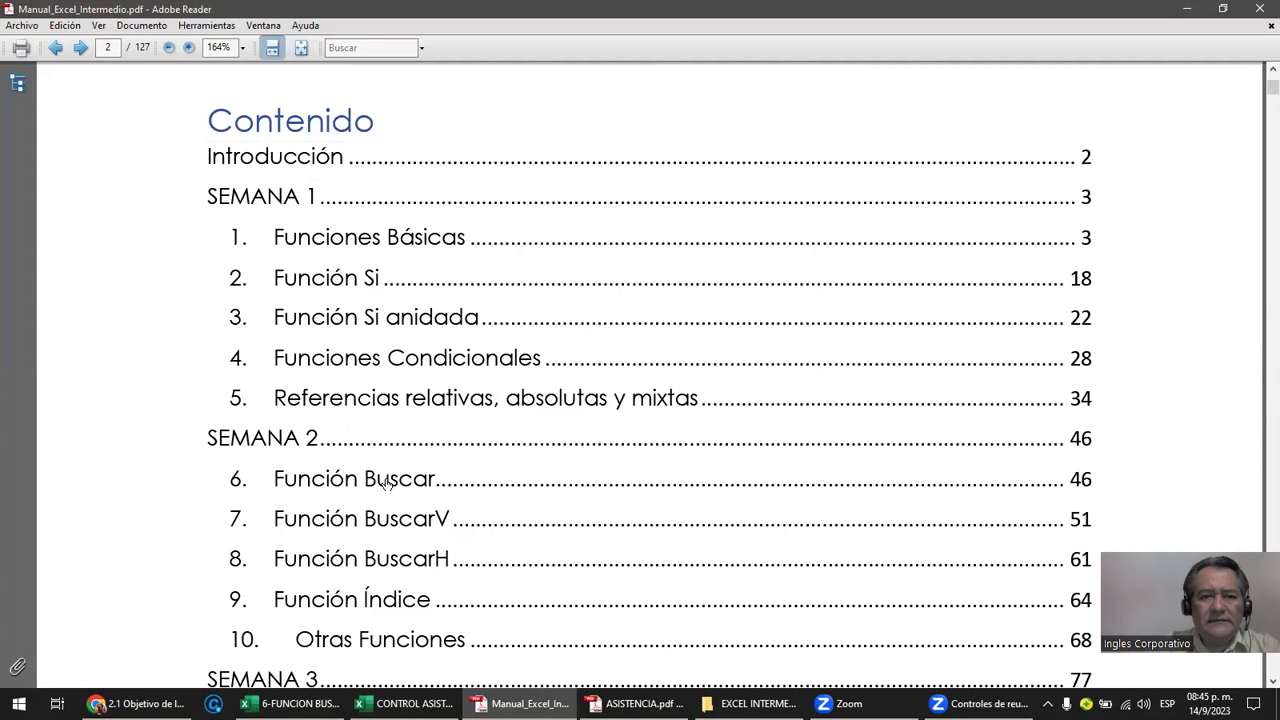
pyautogui.click(387, 483)
pyautogui.scroll(-5, 626, 375)
pyautogui.scroll(-8, 626, 375)
pyautogui.scroll(-7, 626, 375)
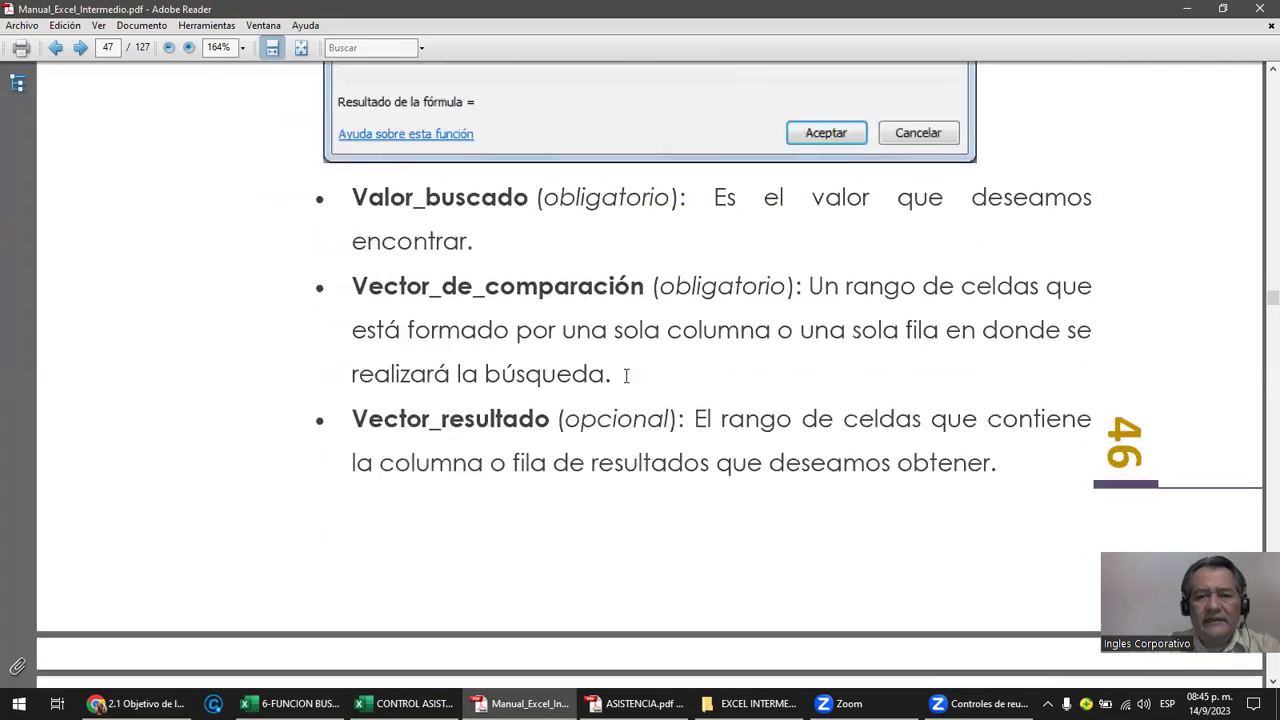
pyautogui.scroll(-5, 626, 375)
pyautogui.scroll(-4, 629, 376)
pyautogui.scroll(-6, 629, 376)
pyautogui.scroll(-5, 629, 376)
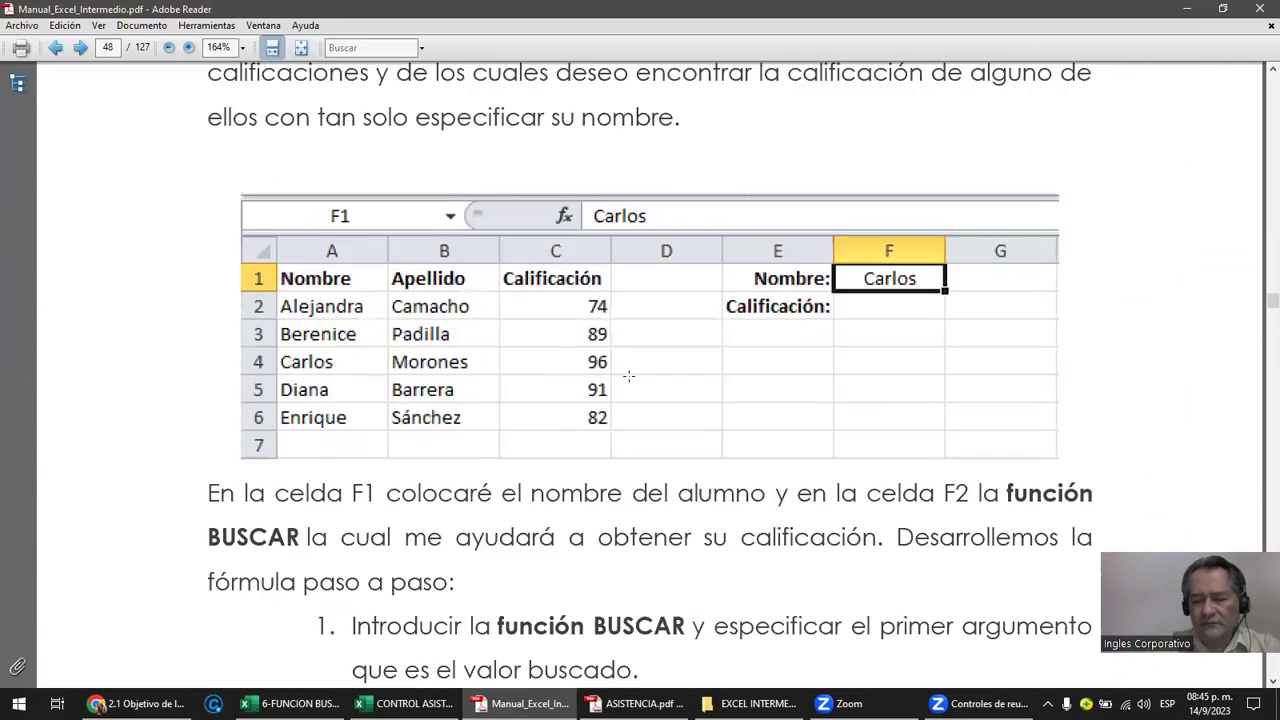
pyautogui.scroll(5, 629, 376)
pyautogui.scroll(-10, 629, 376)
pyautogui.scroll(-6, 629, 376)
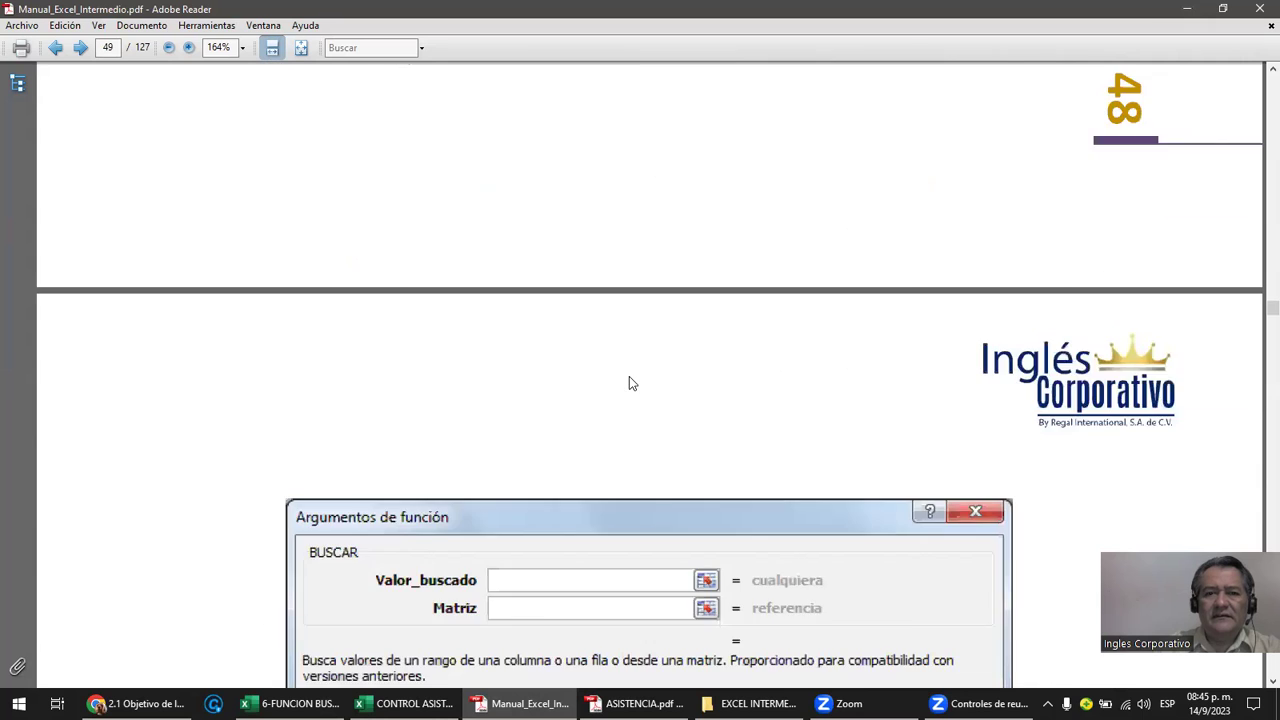
pyautogui.scroll(-10, 629, 380)
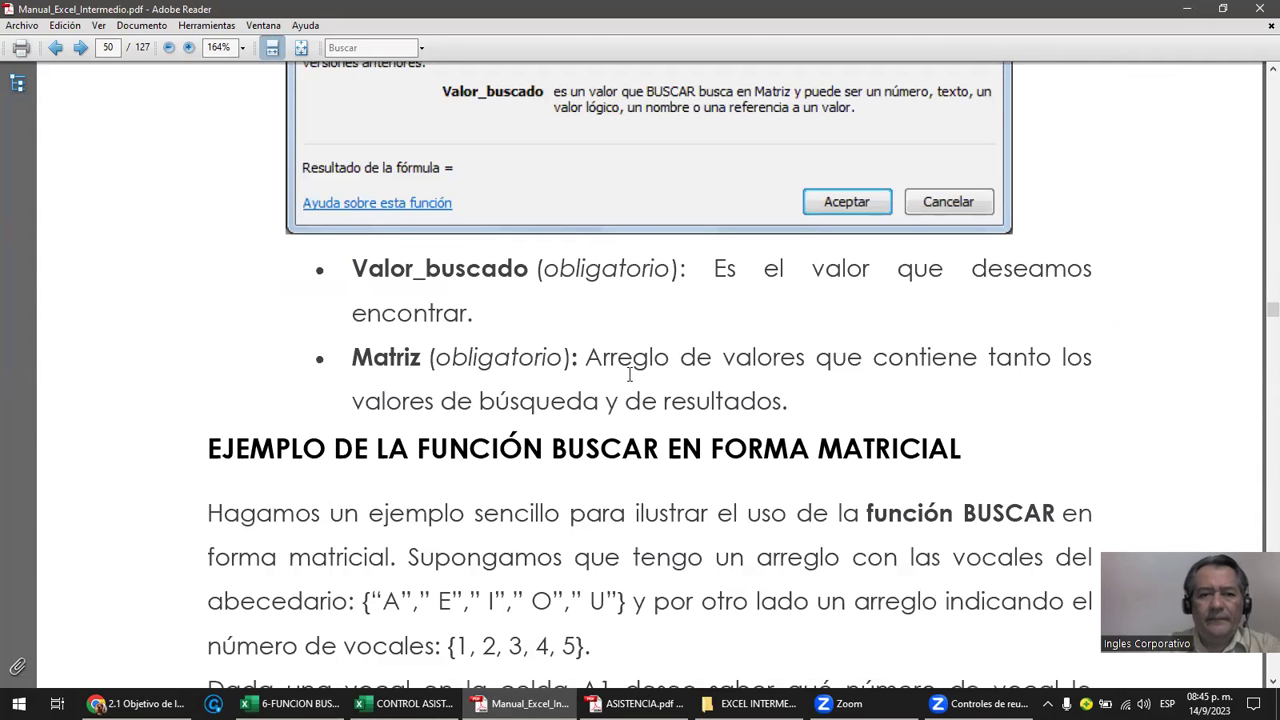
pyautogui.scroll(-1, 635, 378)
pyautogui.scroll(-1, 640, 380)
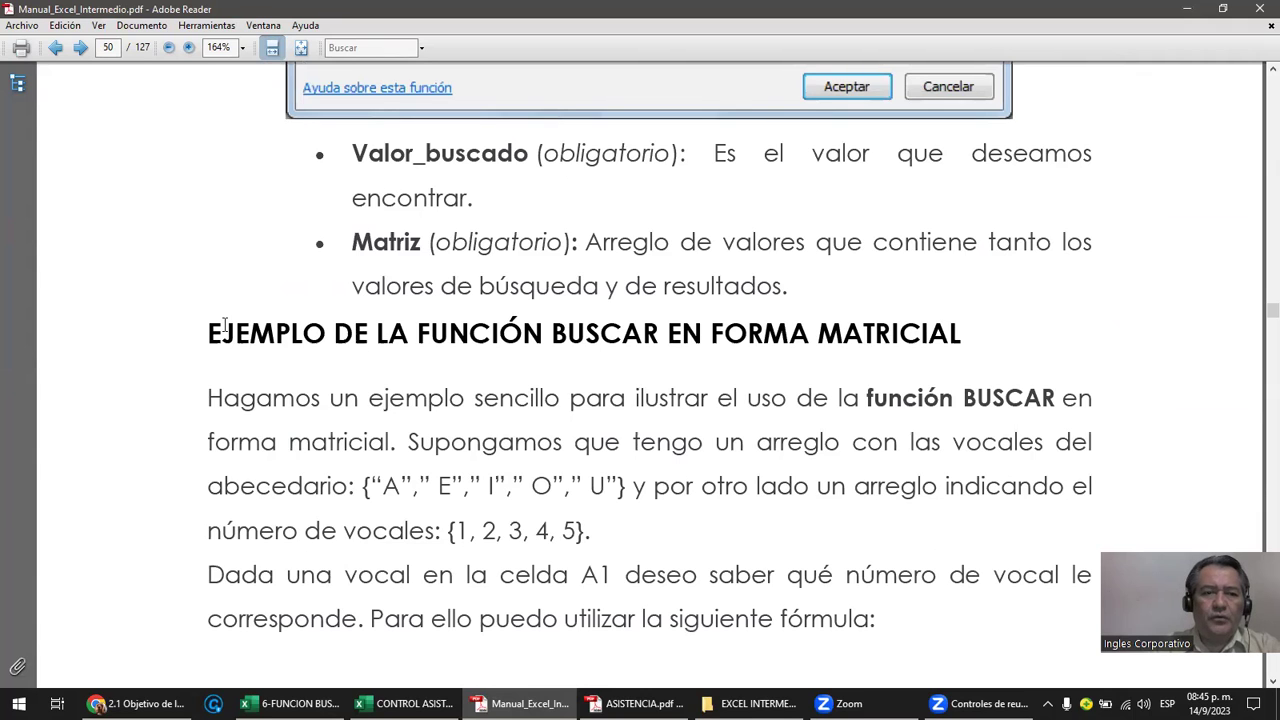
pyautogui.scroll(-1, 600, 300)
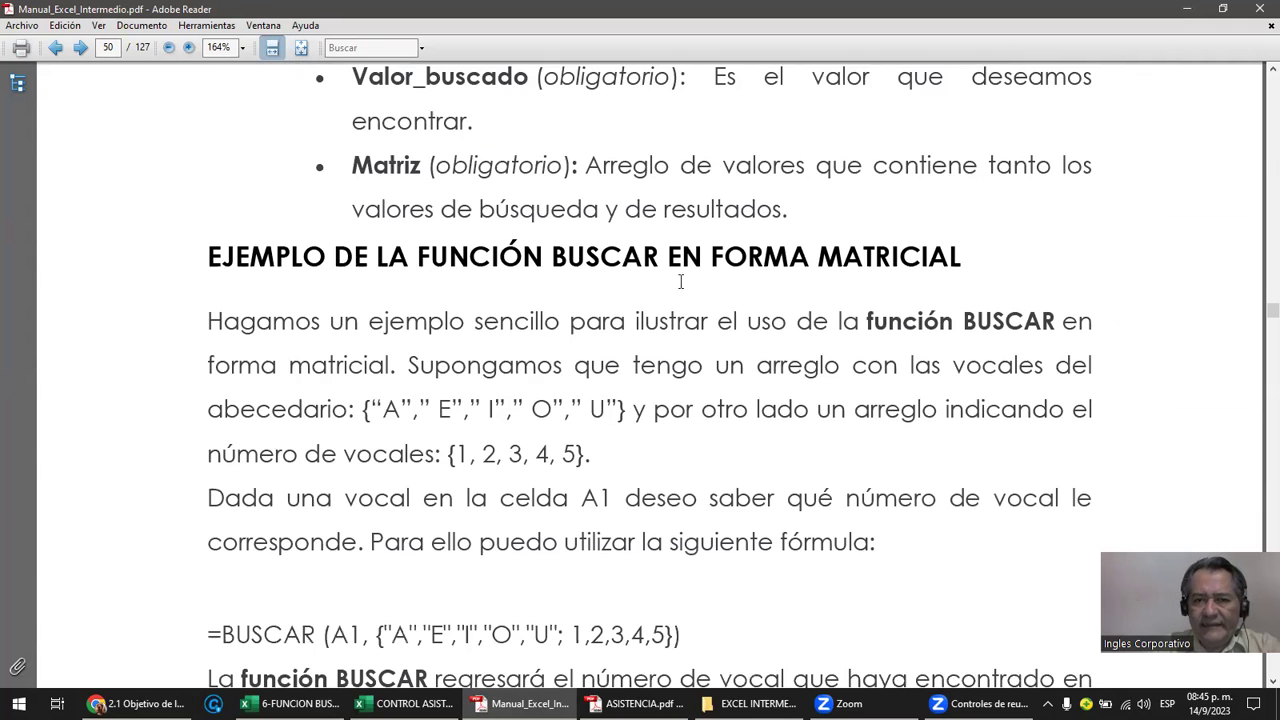
# Highlight 'FORMA MATRICIAL' in the heading, A1 in the example formula and the vowel A.
pyautogui.moveTo(724, 256); pyautogui.dragTo(941, 264)
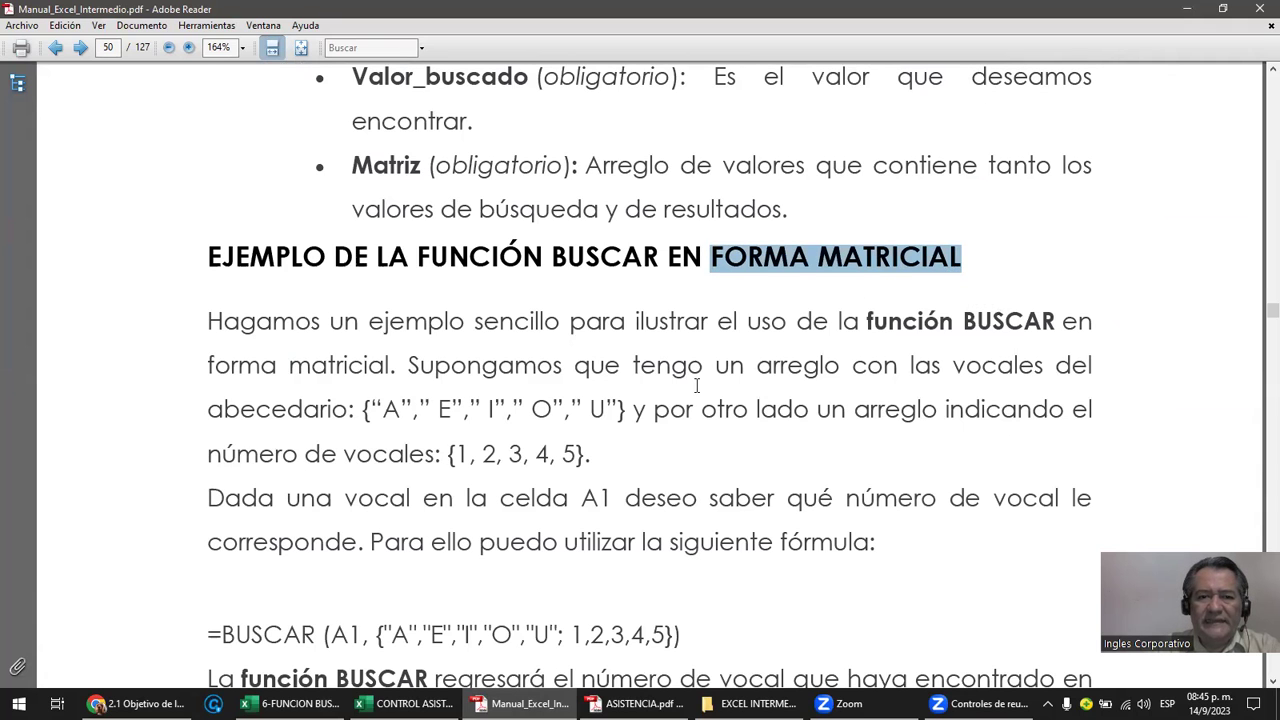
pyautogui.scroll(-1, 697, 390)
pyautogui.scroll(-1, 697, 392)
pyautogui.scroll(-1, 697, 394)
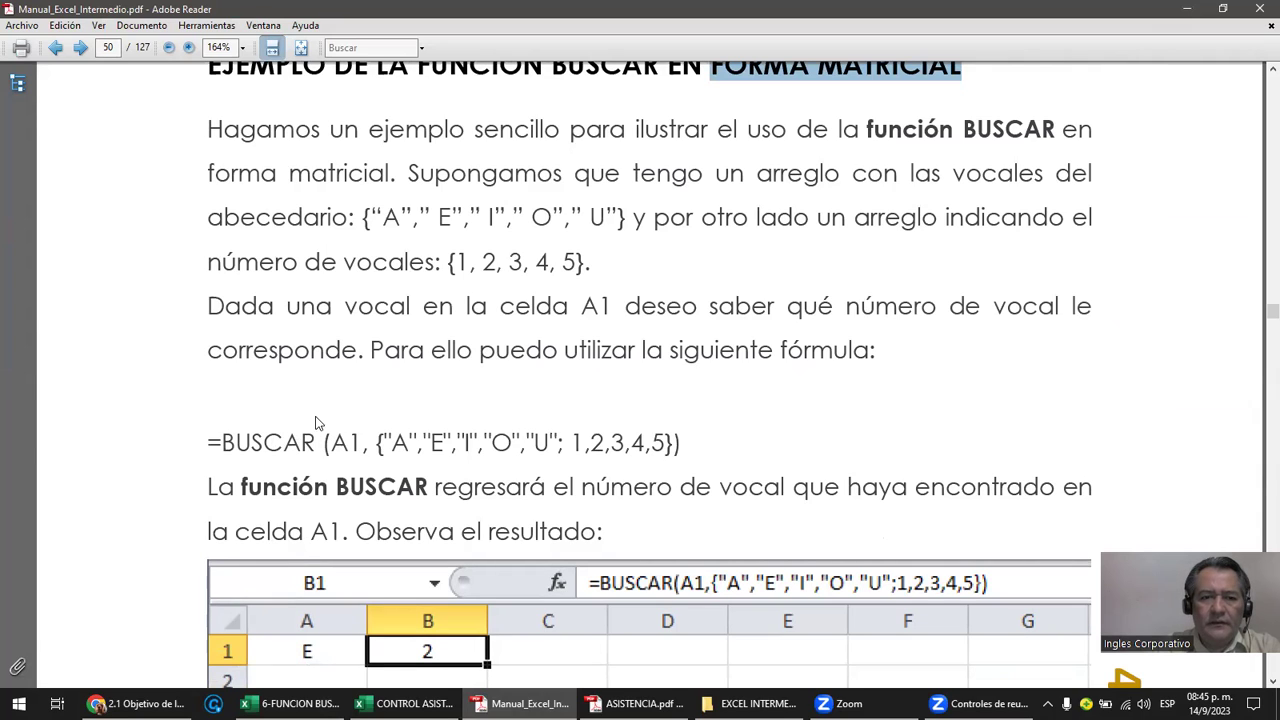
pyautogui.moveTo(338, 442); pyautogui.dragTo(358, 442)
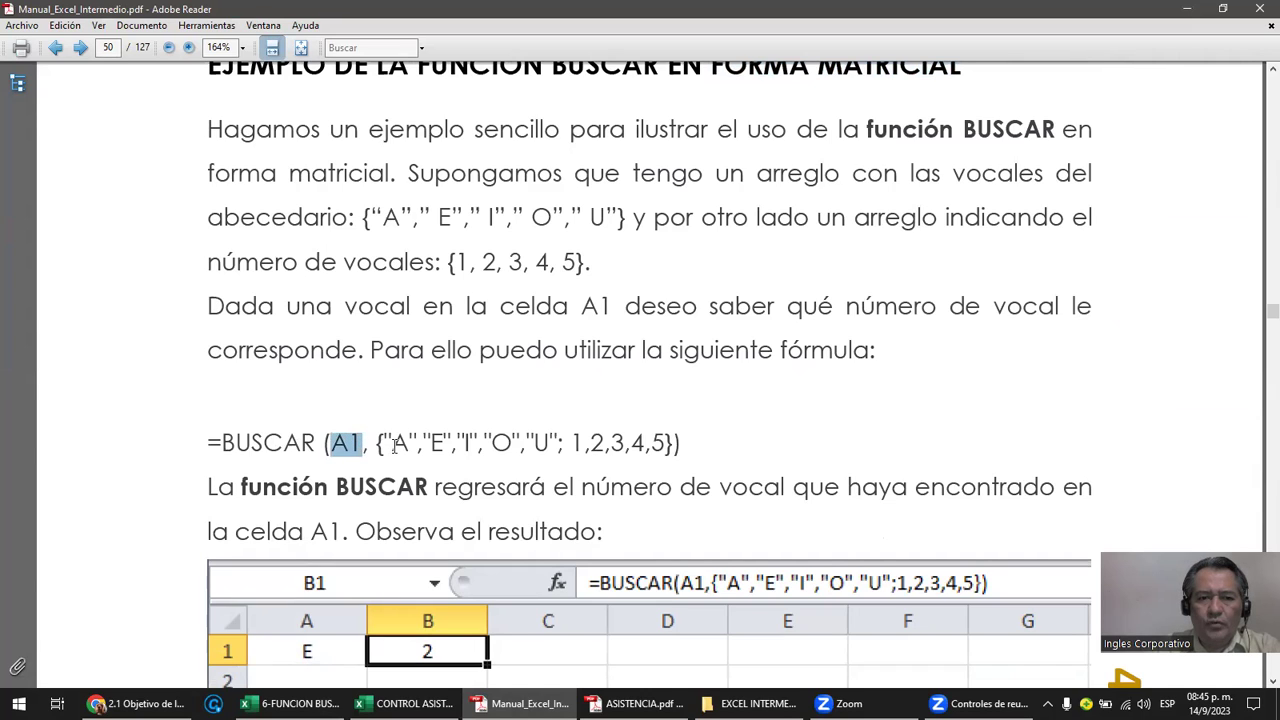
pyautogui.moveTo(393, 443); pyautogui.dragTo(405, 443)
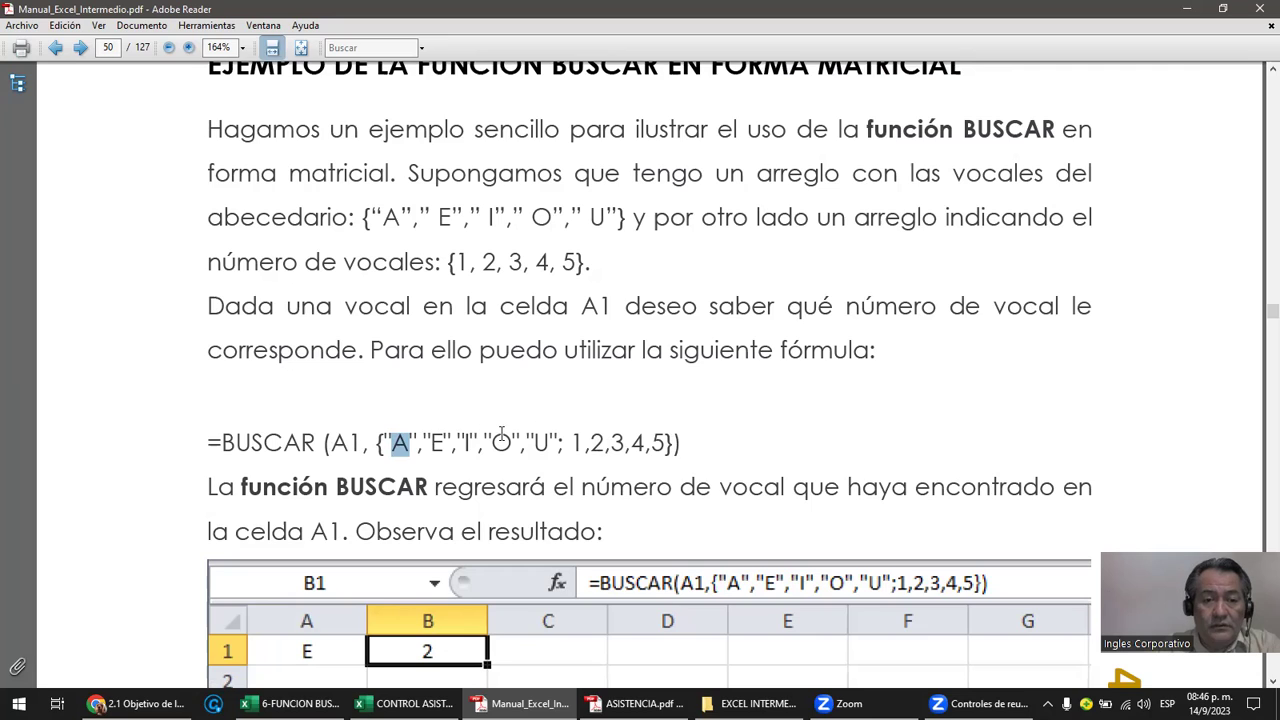
pyautogui.moveTo(362, 443); pyautogui.dragTo(331, 443)
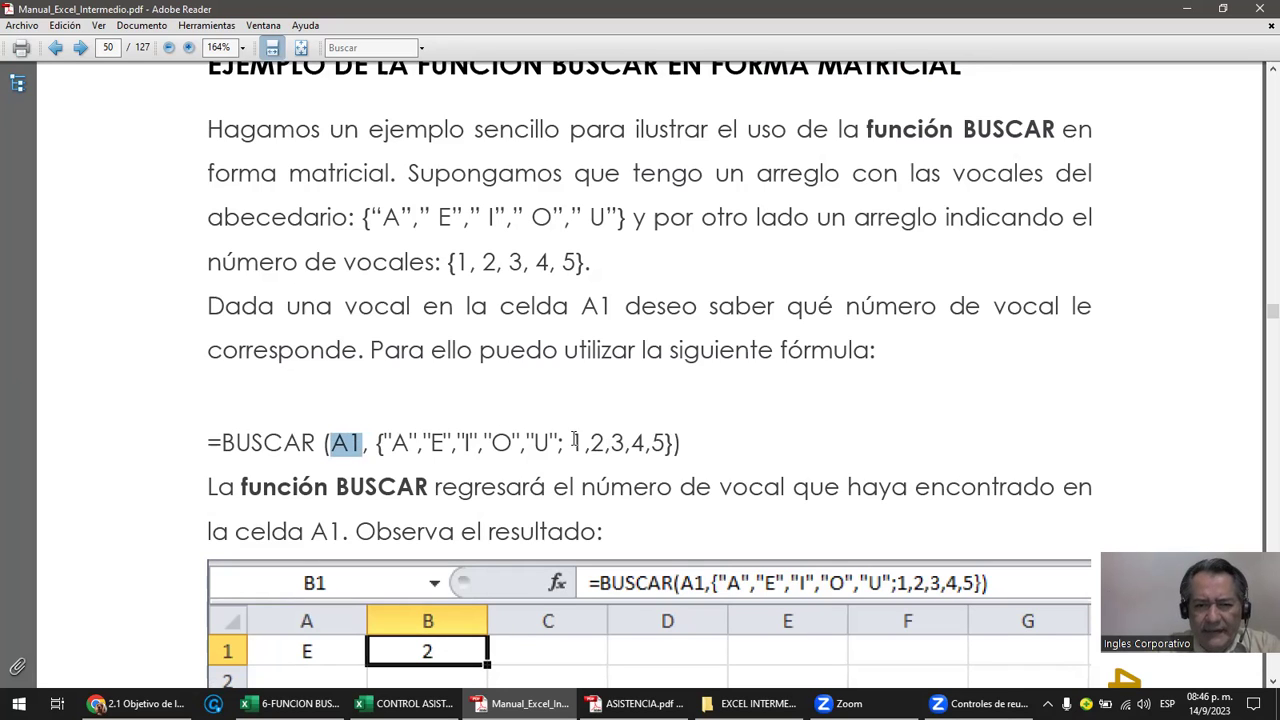
# Highlight the formula's vowel and number arrays, clear highlights, and return to the 6-FUNCION BUSCAR workbook.
pyautogui.scroll(-2, 574, 440)
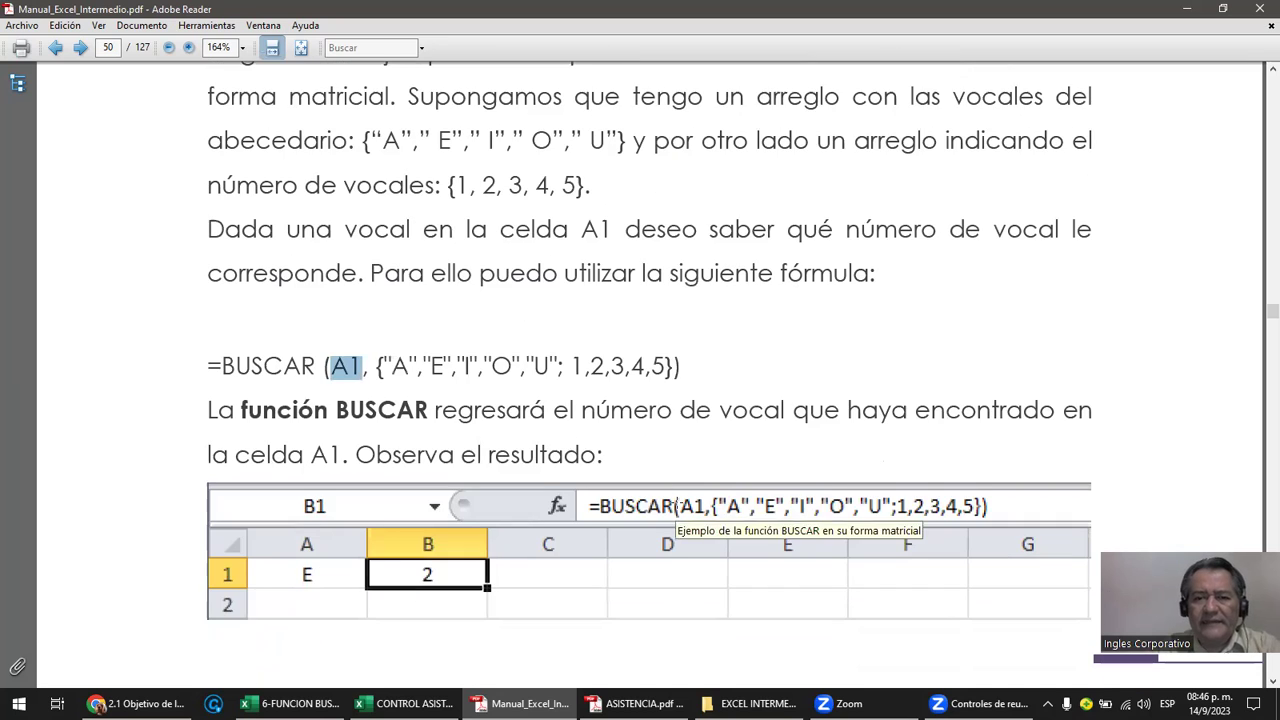
pyautogui.scroll(-2, 688, 489)
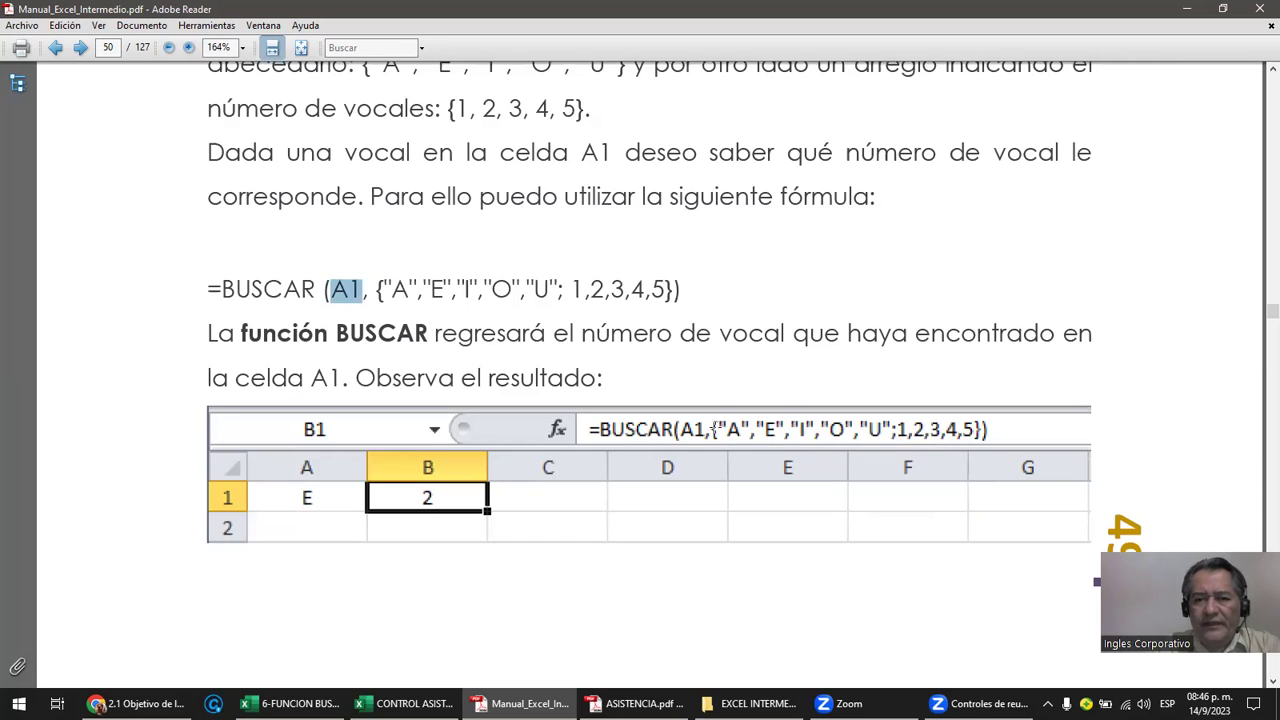
pyautogui.click(711, 428)
pyautogui.keyDown('shift'); pyautogui.click(945, 430); pyautogui.keyUp('shift')
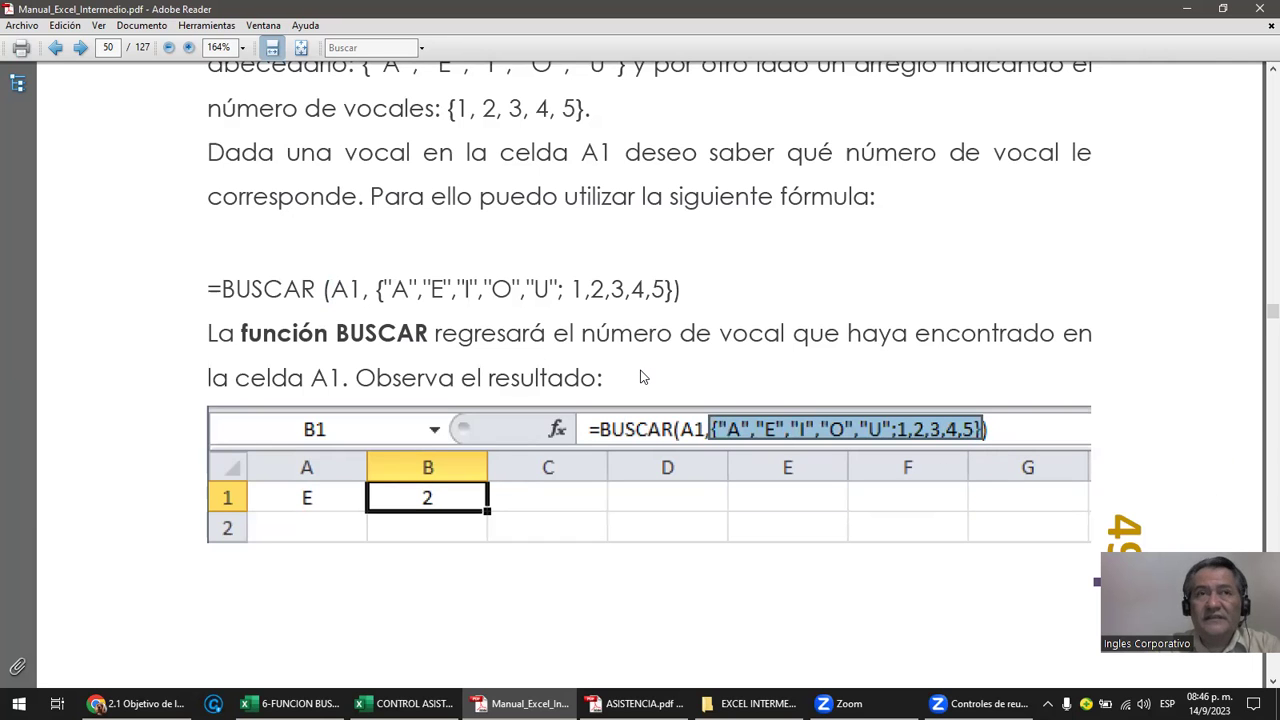
pyautogui.click(641, 372)
pyautogui.scroll(-2, 641, 372)
pyautogui.scroll(-3, 642, 375)
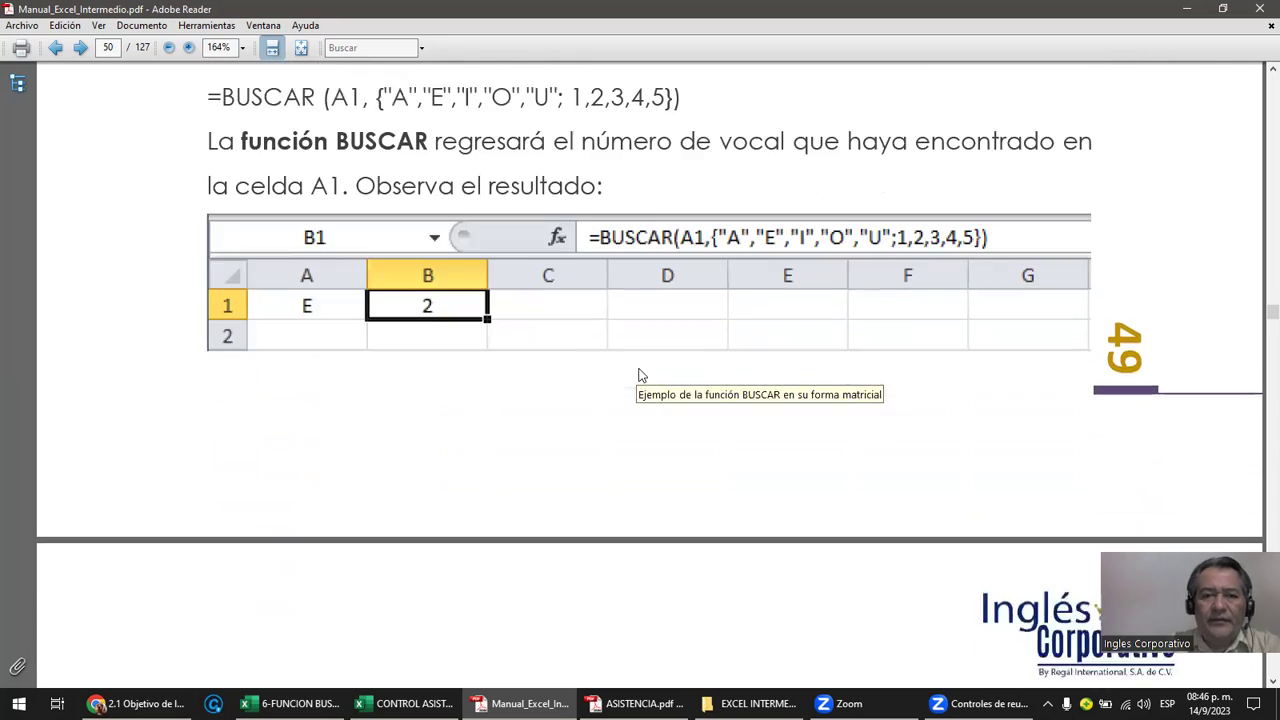
pyautogui.scroll(-2, 641, 372)
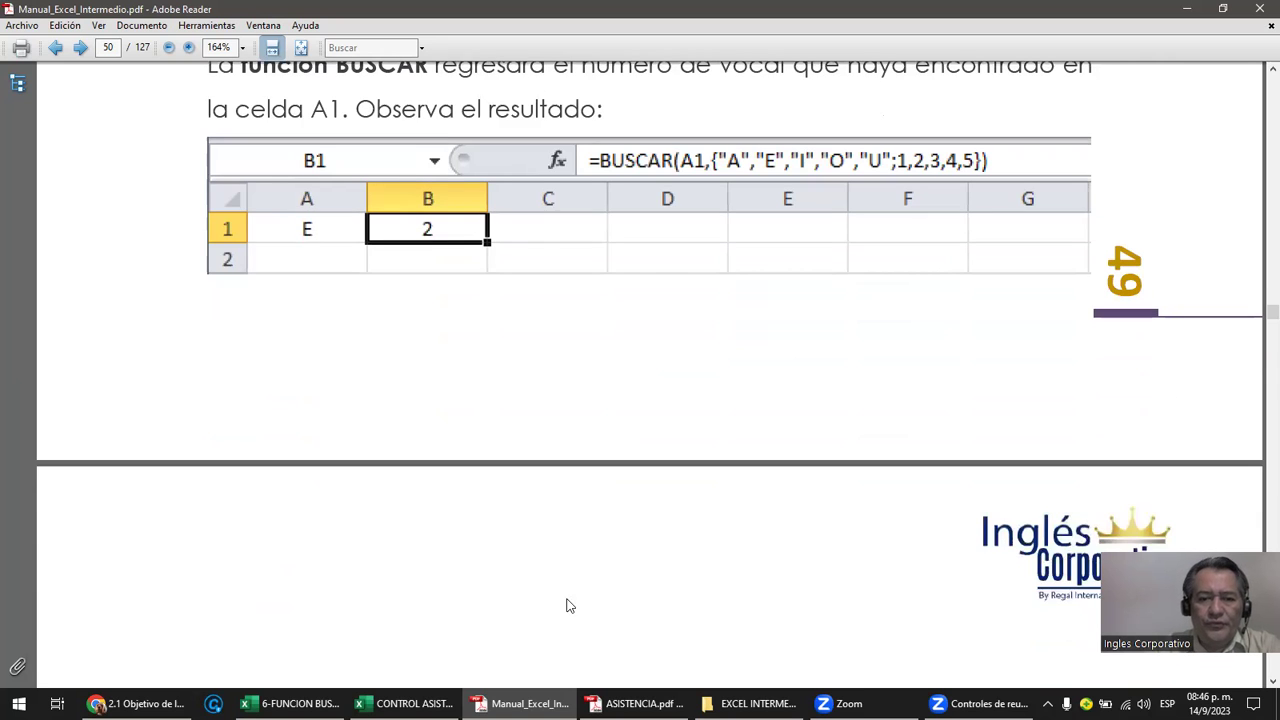
pyautogui.click(290, 703)
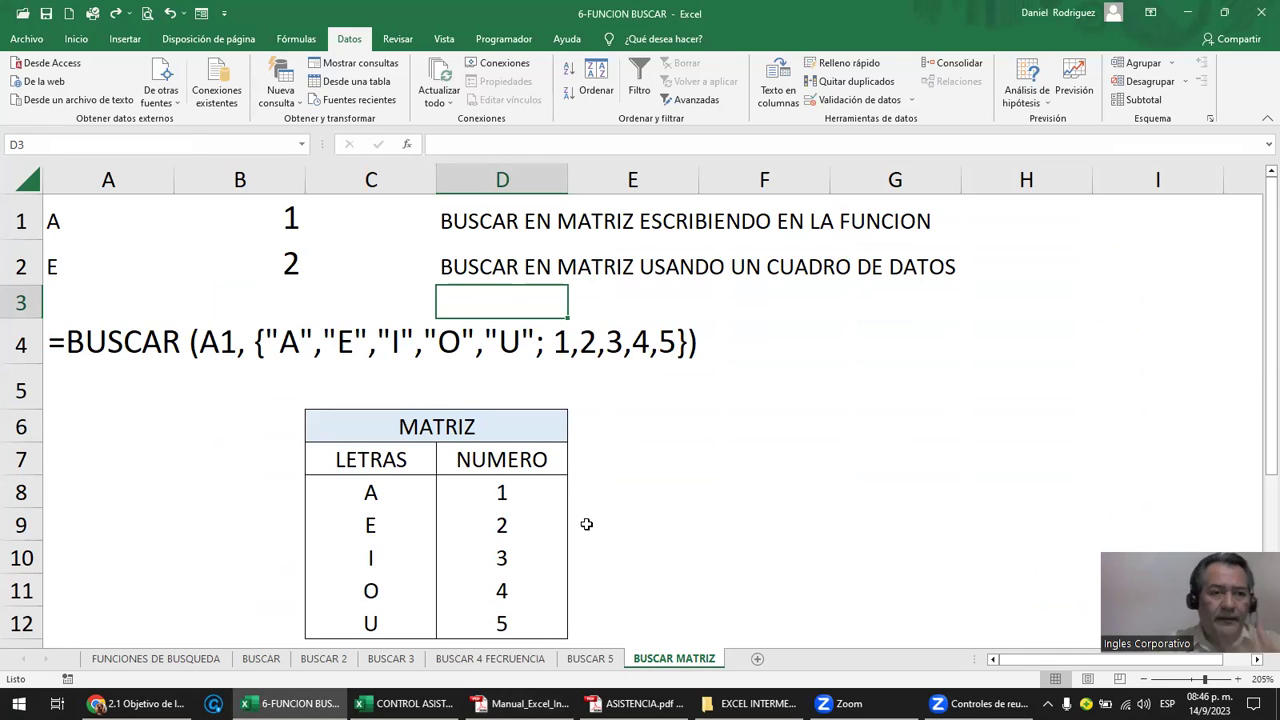
# Fill cell A1 yellow and centre the letters in A1:A2.
pyautogui.click(74, 226)
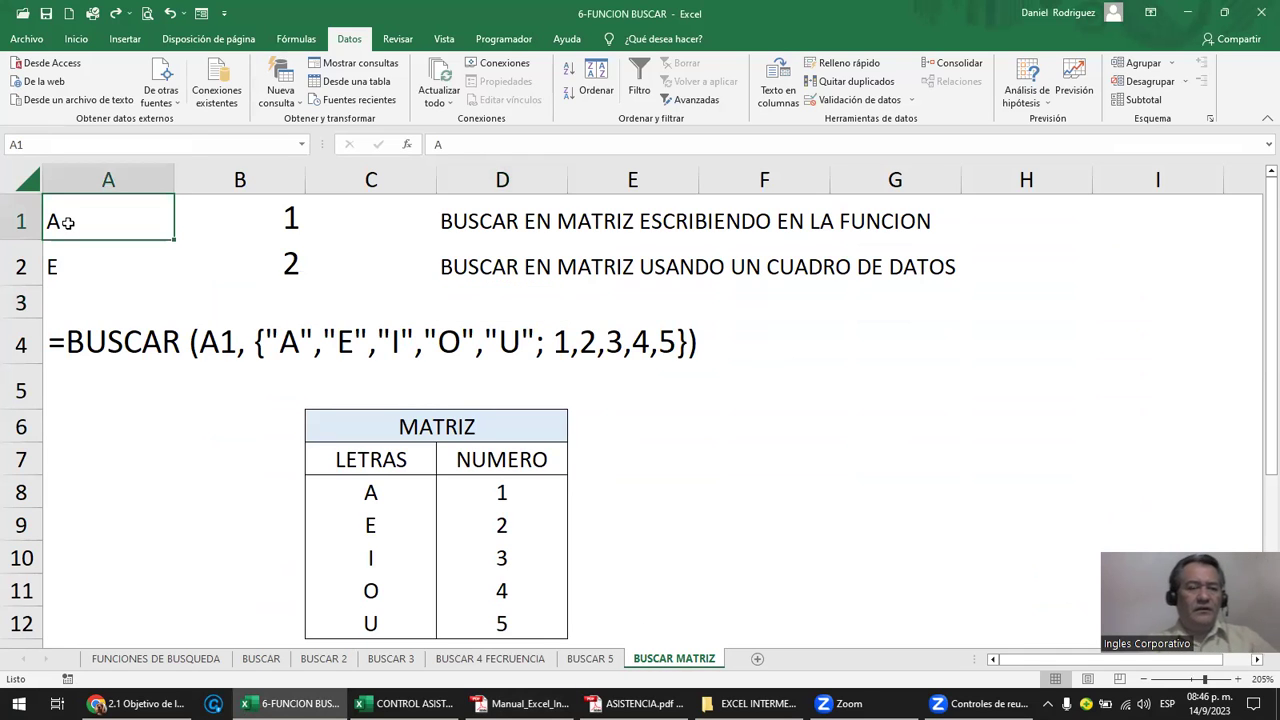
pyautogui.click(80, 40)
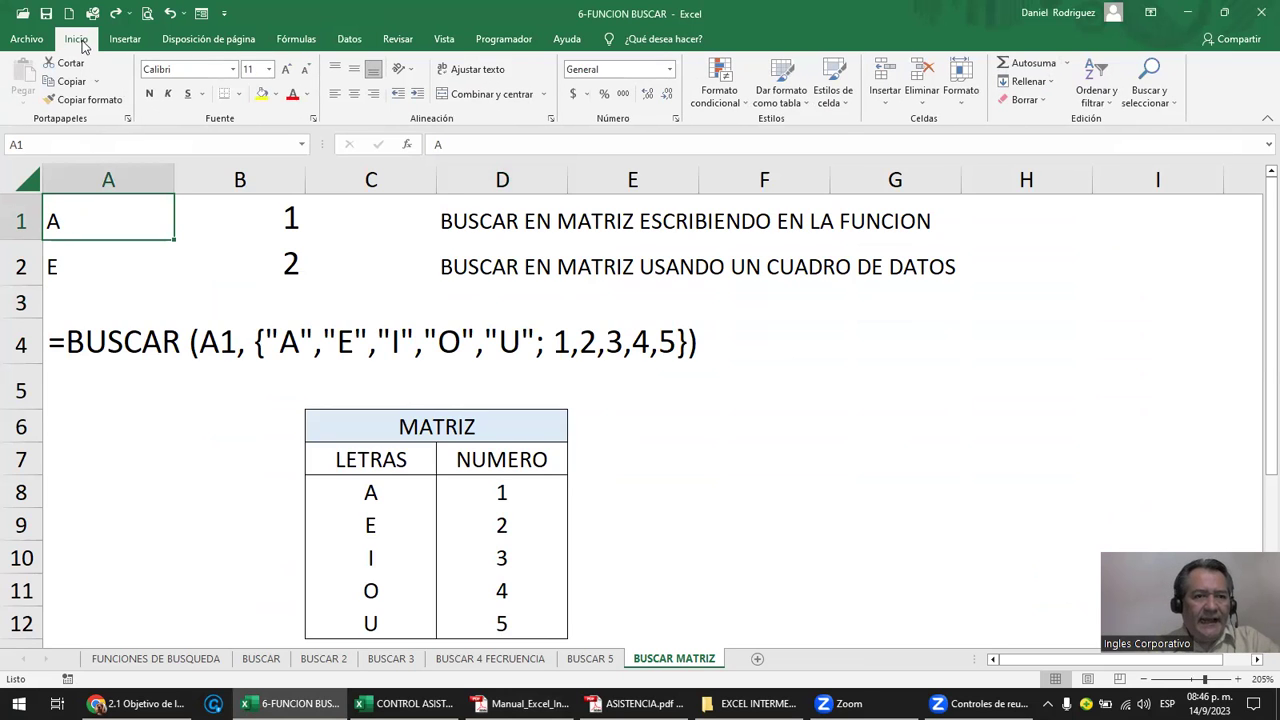
pyautogui.click(262, 94)
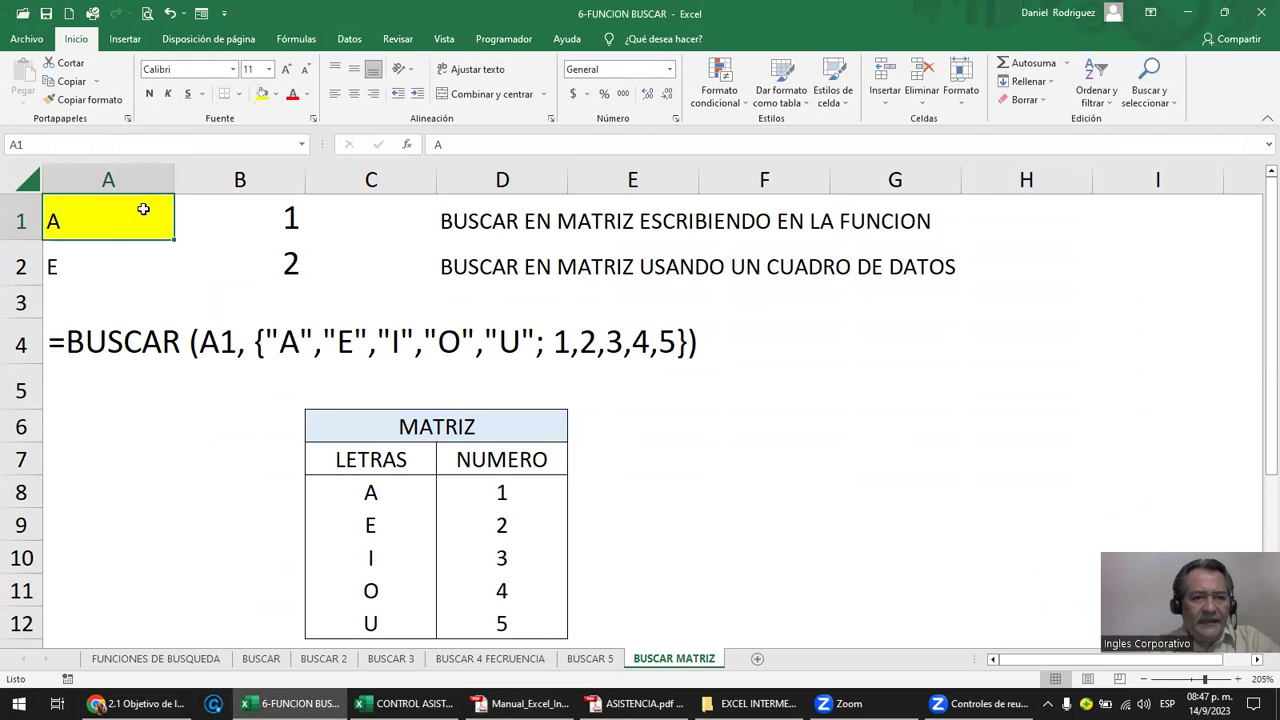
pyautogui.moveTo(99, 219); pyautogui.dragTo(100, 251)
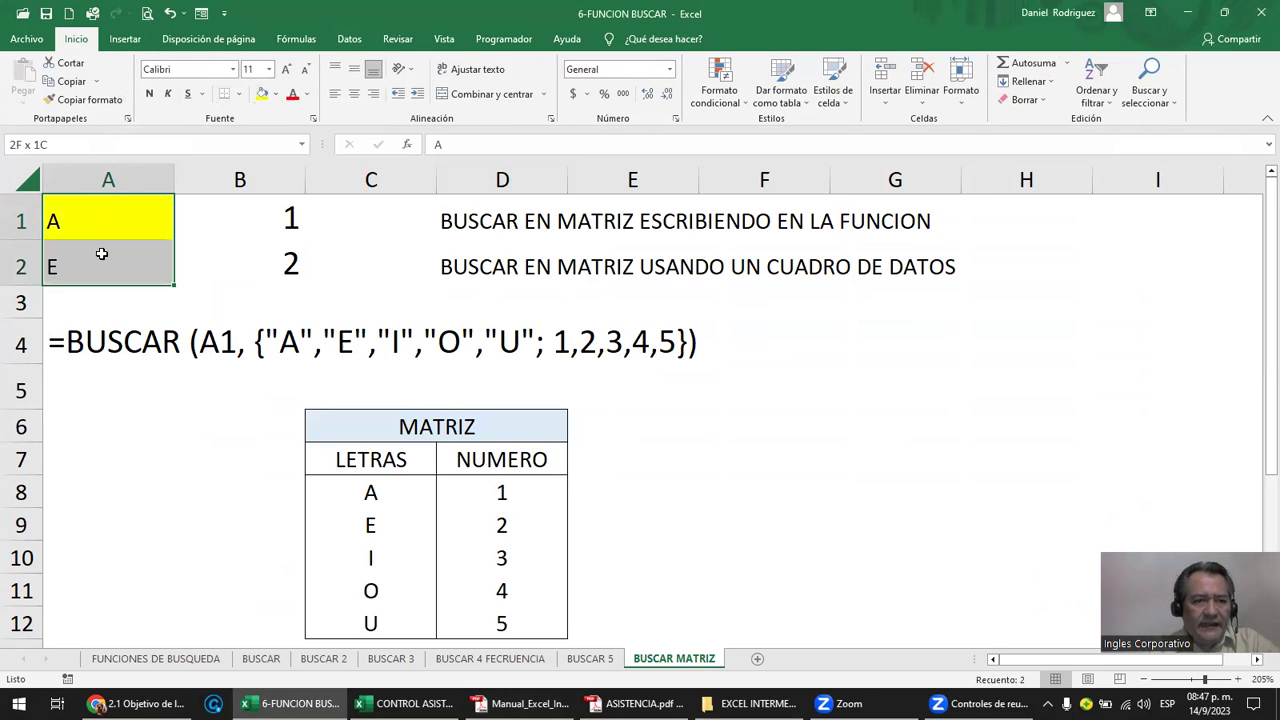
pyautogui.click(355, 95)
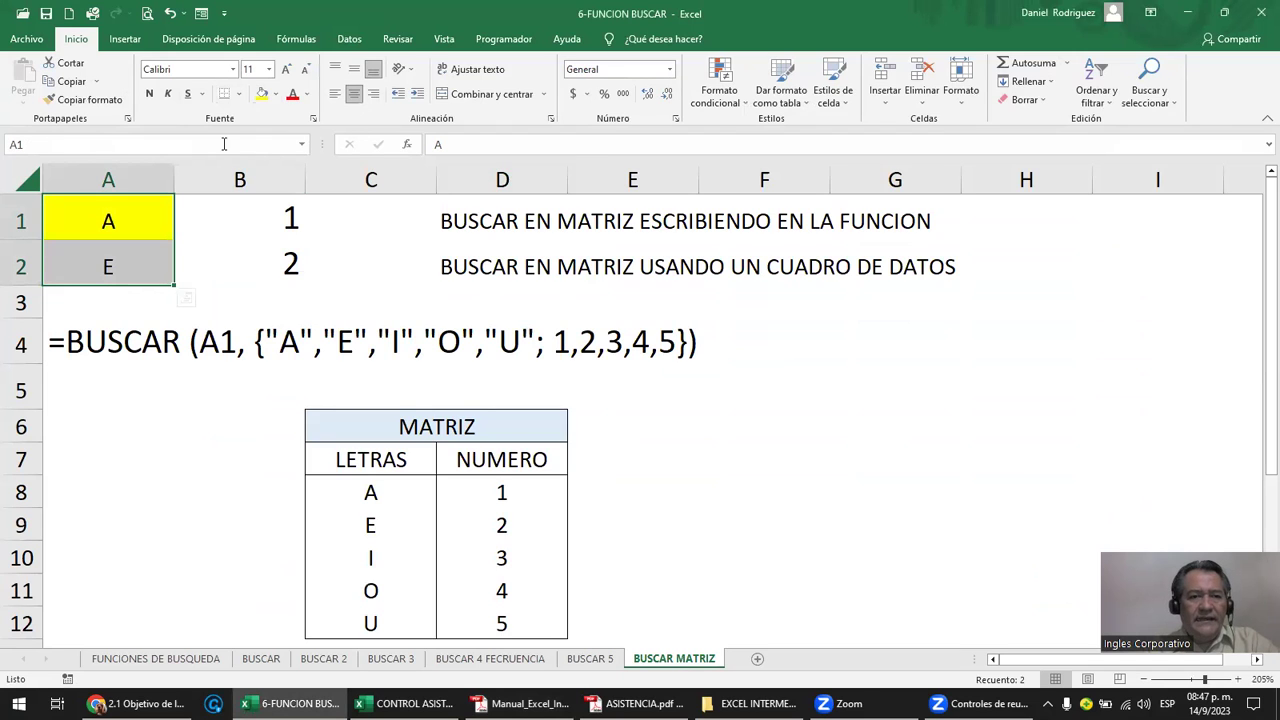
# Review B1's BUSCAR formula and the MATRIZ table's LETRAS and NUMERO columns, then go to the BUSCAR sheet.
pyautogui.click(272, 214)
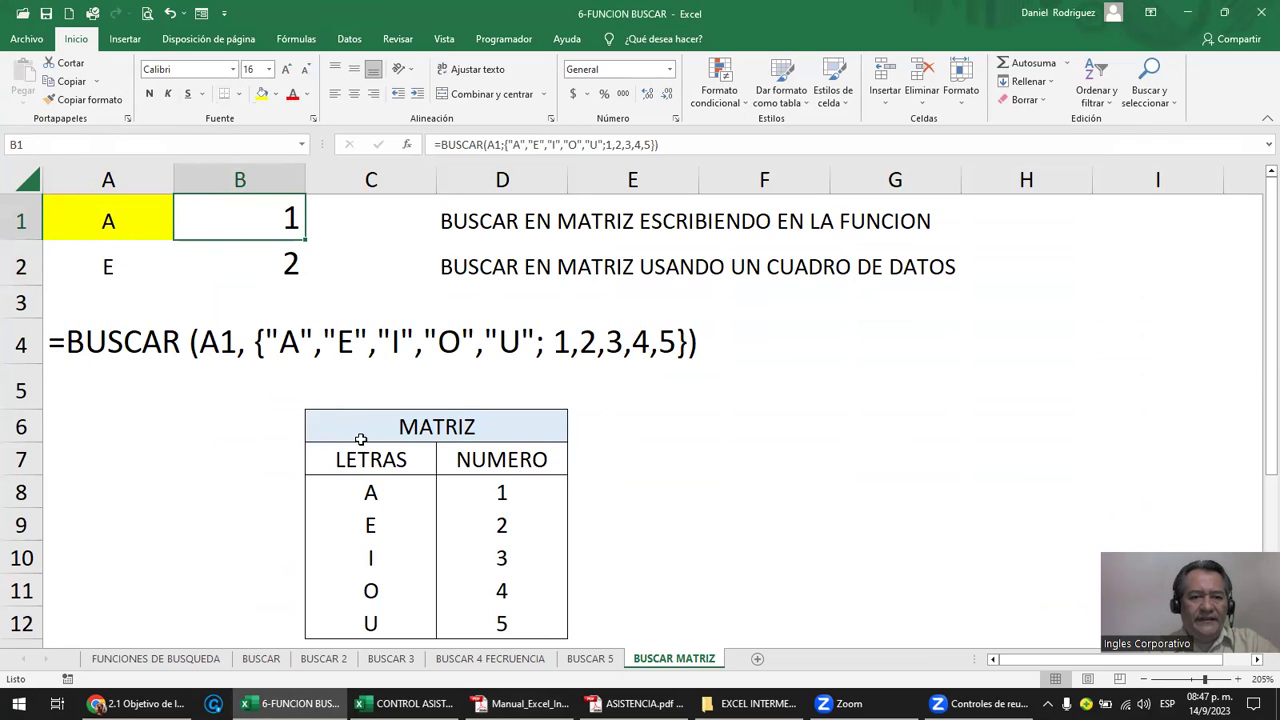
pyautogui.moveTo(361, 439); pyautogui.dragTo(470, 622)
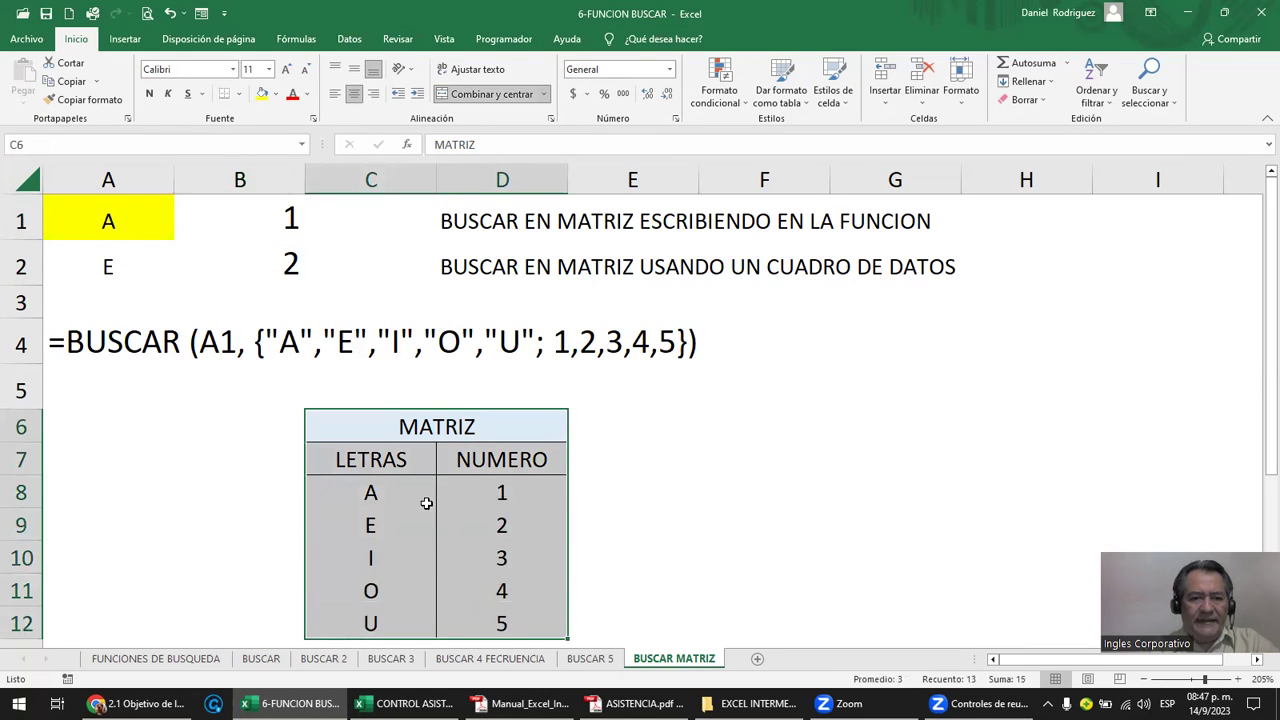
pyautogui.click(392, 463)
pyautogui.moveTo(390, 462)
pyautogui.mouseDown()
pyautogui.moveTo(376, 622)
pyautogui.moveTo(478, 622)
pyautogui.mouseUp()
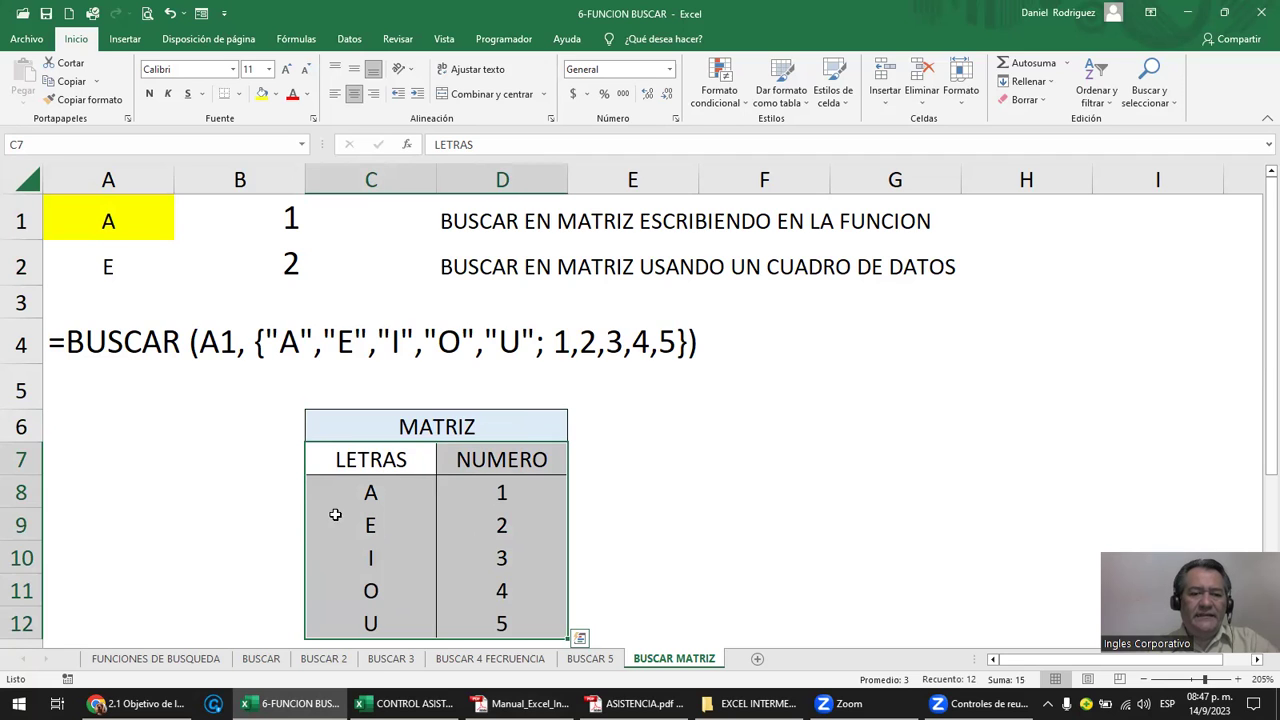
pyautogui.click(262, 661)
# Select the student table's top rows and its NOMBRE and EDAD columns, then return to BUSCAR MATRIZ.
pyautogui.moveTo(86, 283)
pyautogui.mouseDown()
pyautogui.moveTo(404, 426)
pyautogui.moveTo(437, 536)
pyautogui.mouseUp()
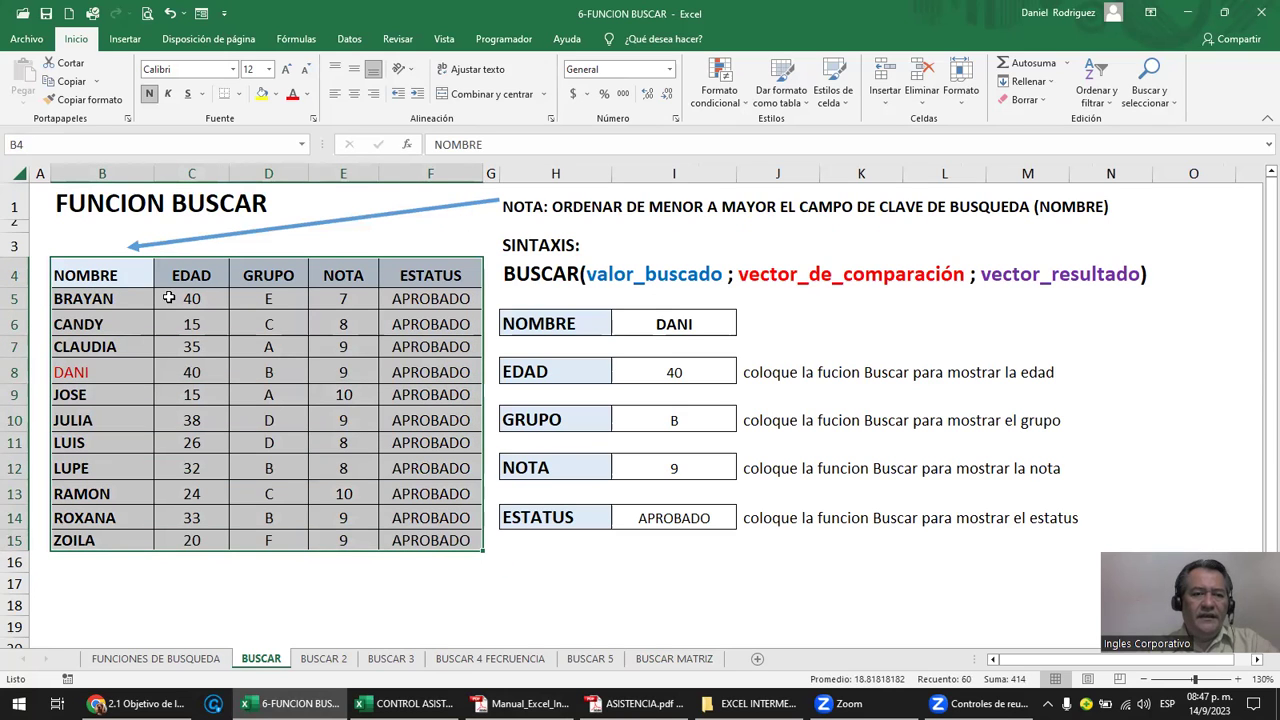
pyautogui.click(110, 278)
pyautogui.moveTo(86, 277); pyautogui.dragTo(192, 541)
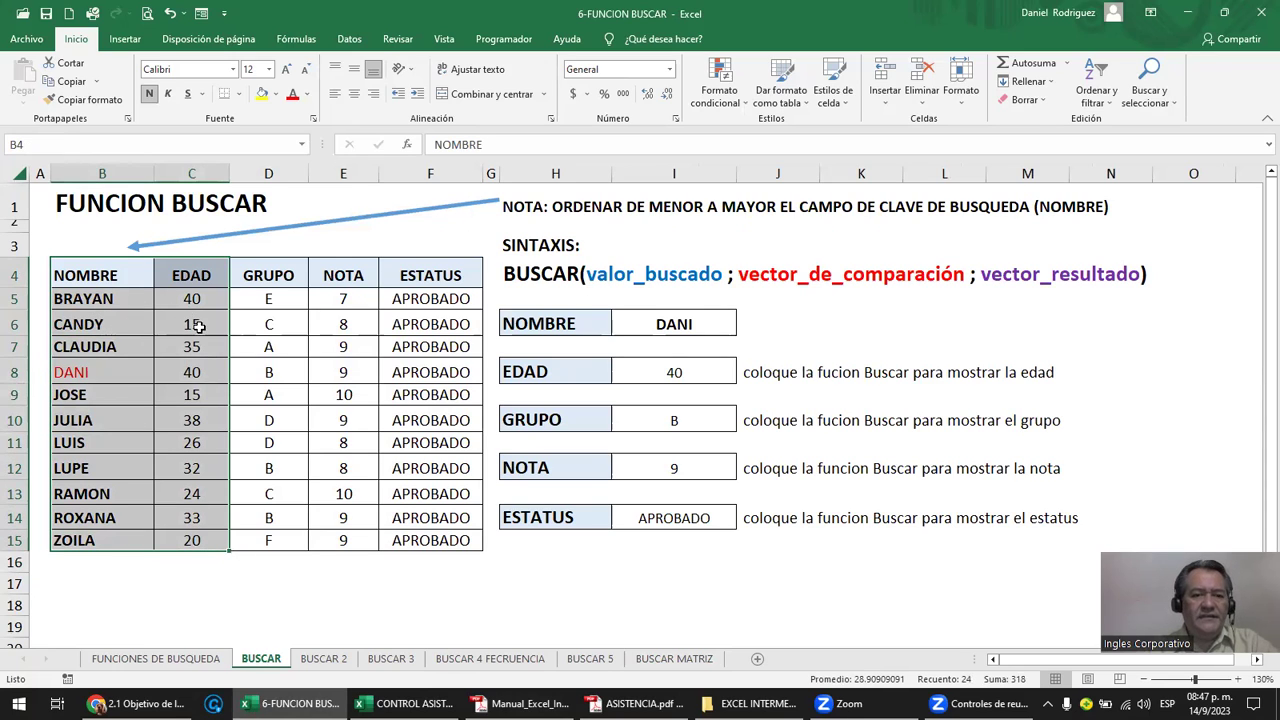
pyautogui.click(695, 659)
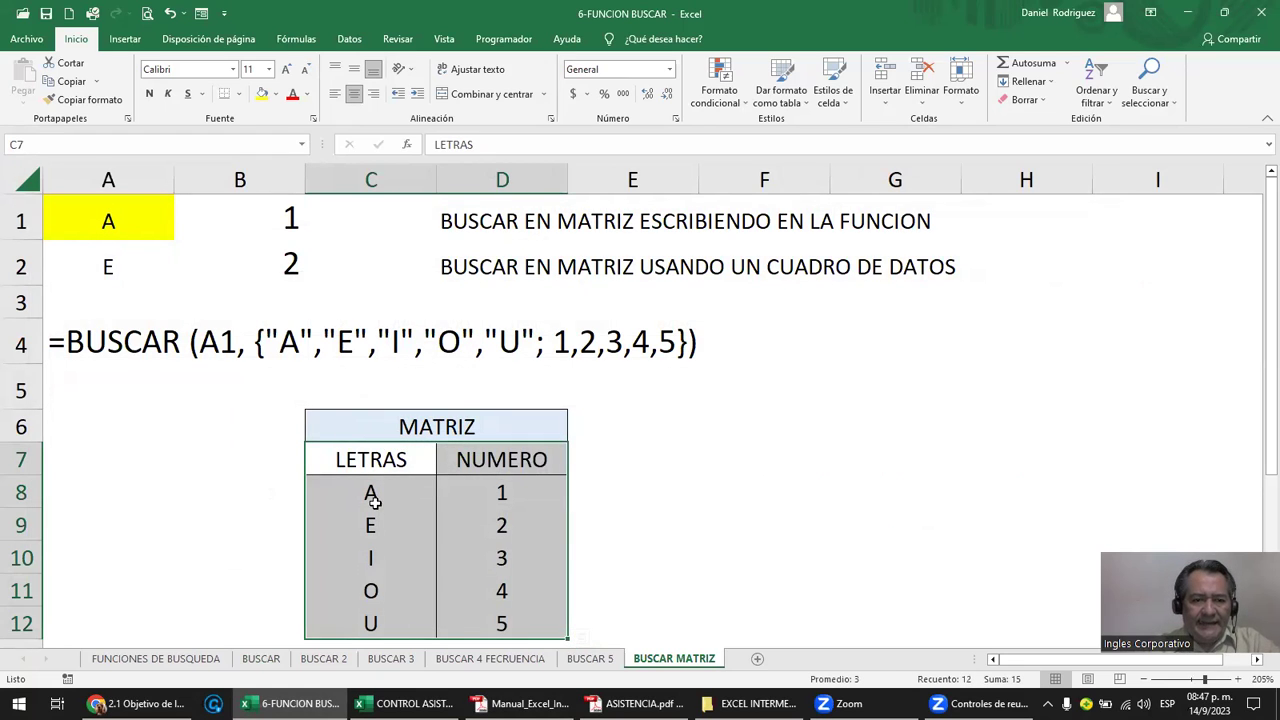
# Replace the letter A in C8 with BASICO and E in C9 with INTER.
pyautogui.click(373, 502)
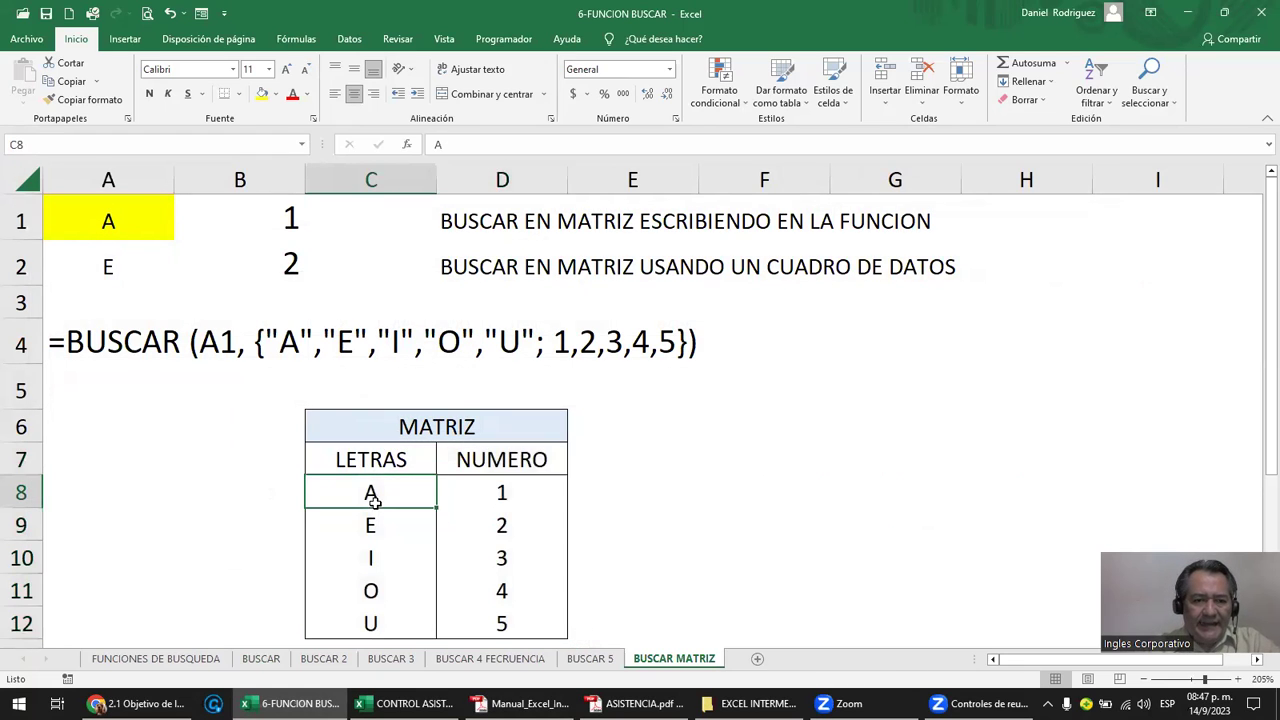
pyautogui.click(506, 494)
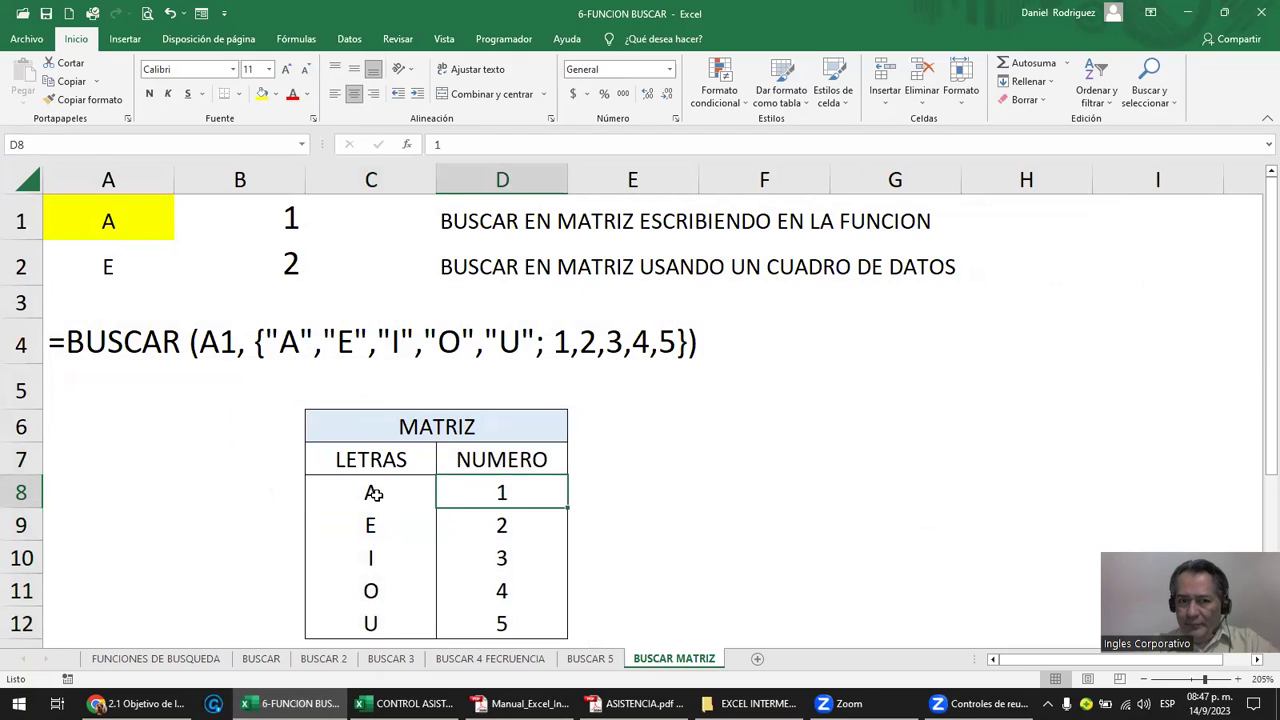
pyautogui.click(374, 492)
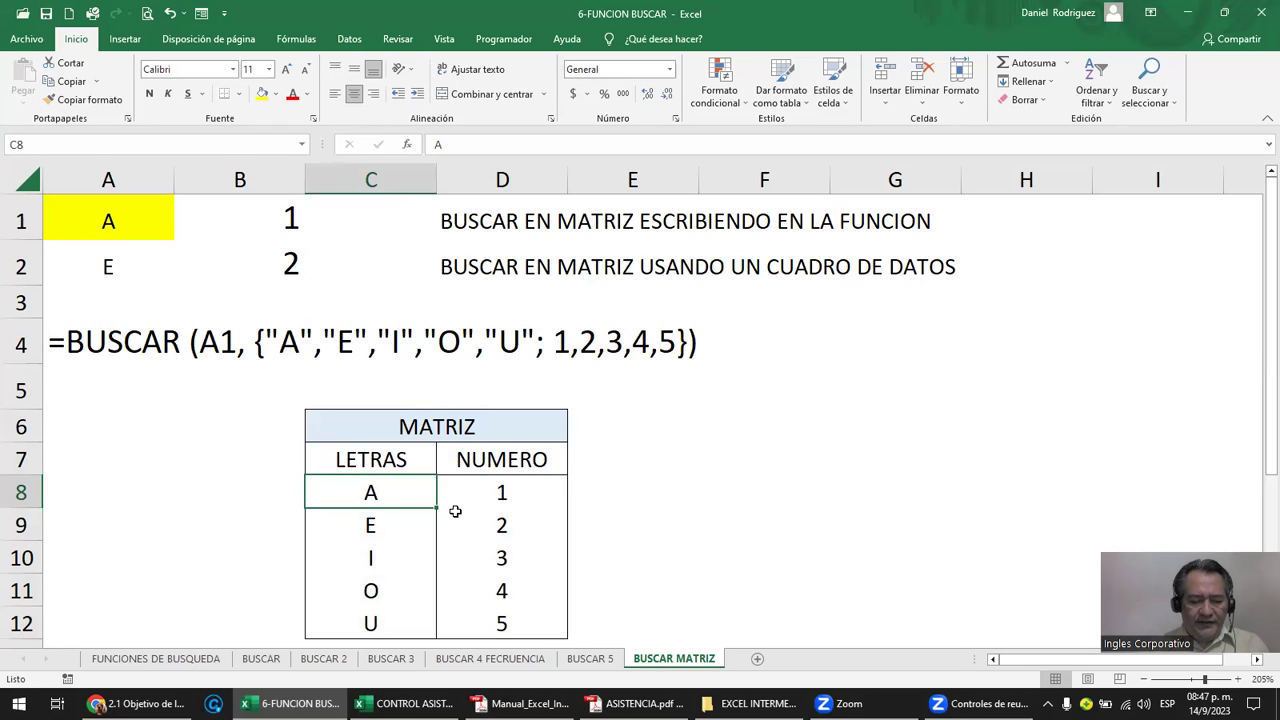
pyautogui.write('B')
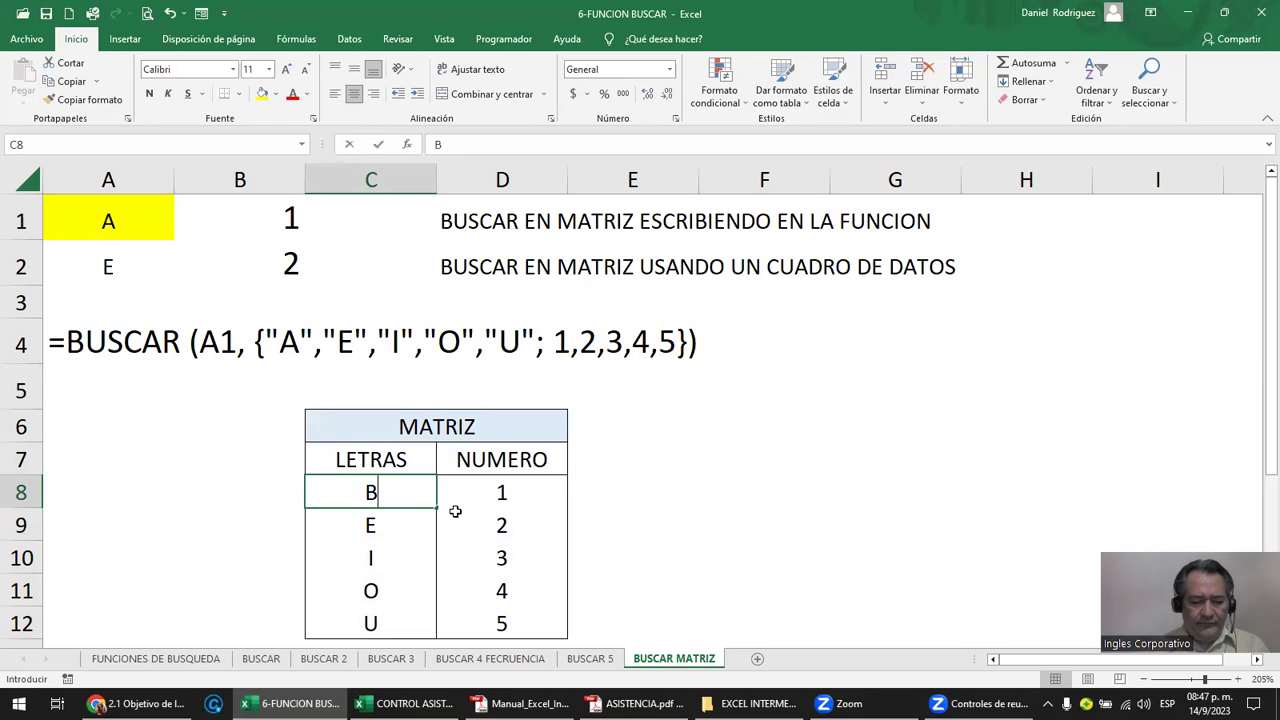
pyautogui.write('ASICO')
pyautogui.press('Return')
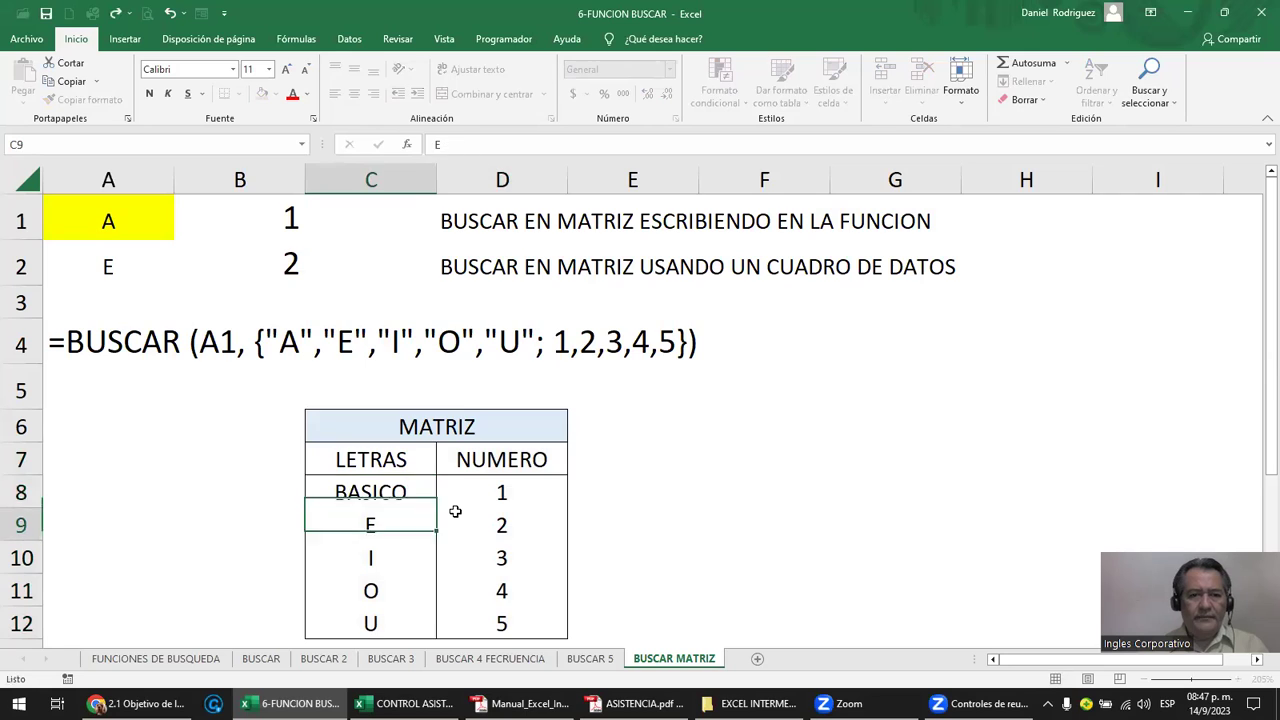
pyautogui.press('Up')
pyautogui.press('Right')
pyautogui.press('Left')
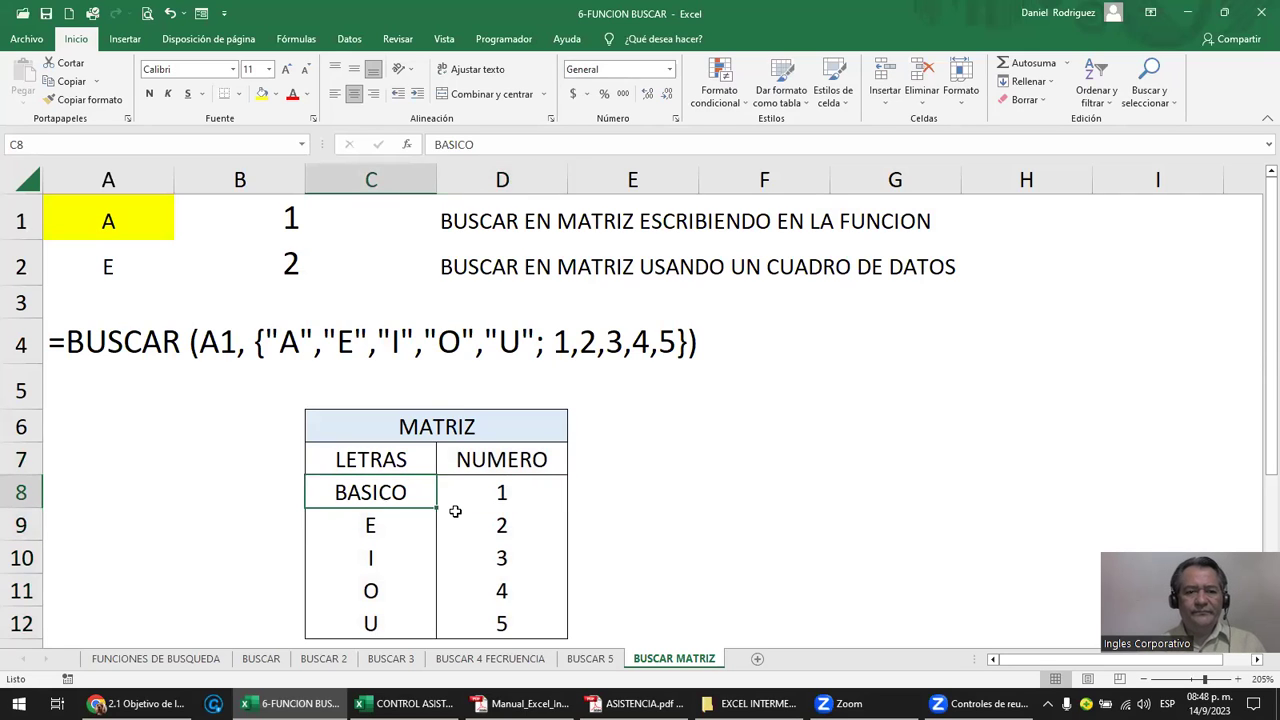
pyautogui.press('Down')
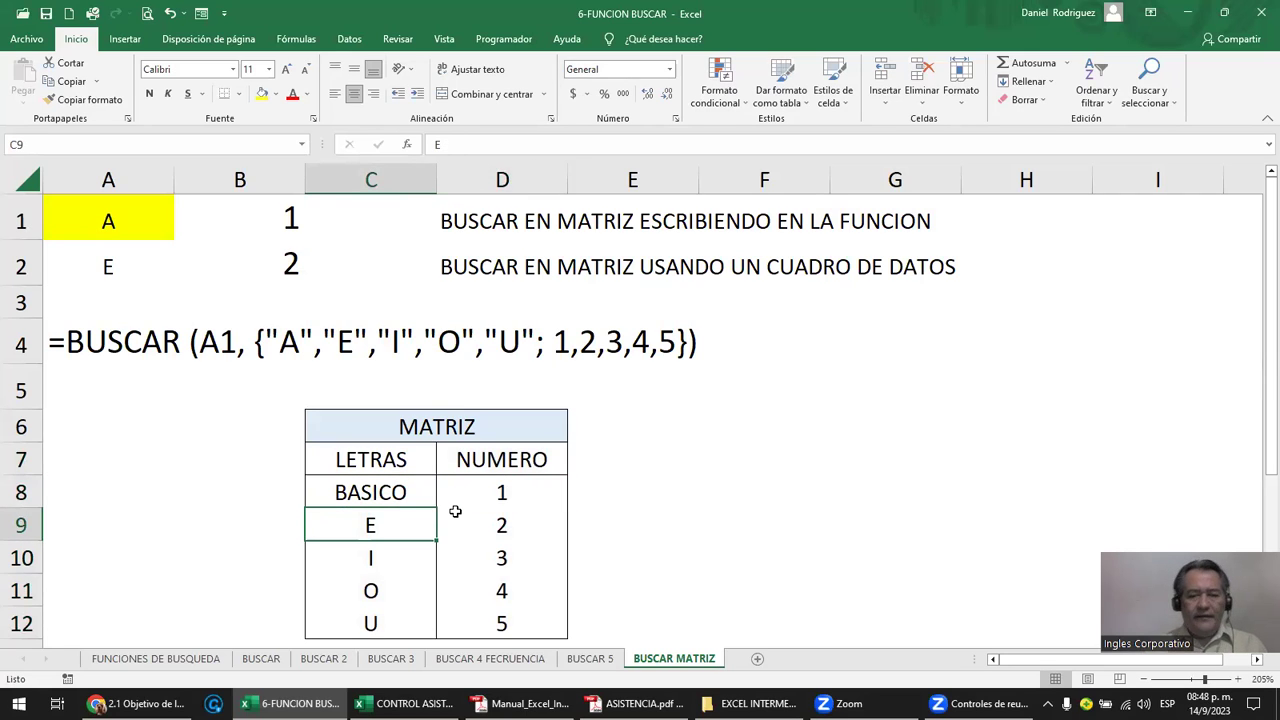
pyautogui.write('INTER')
pyautogui.press('Return')
pyautogui.press('Up')
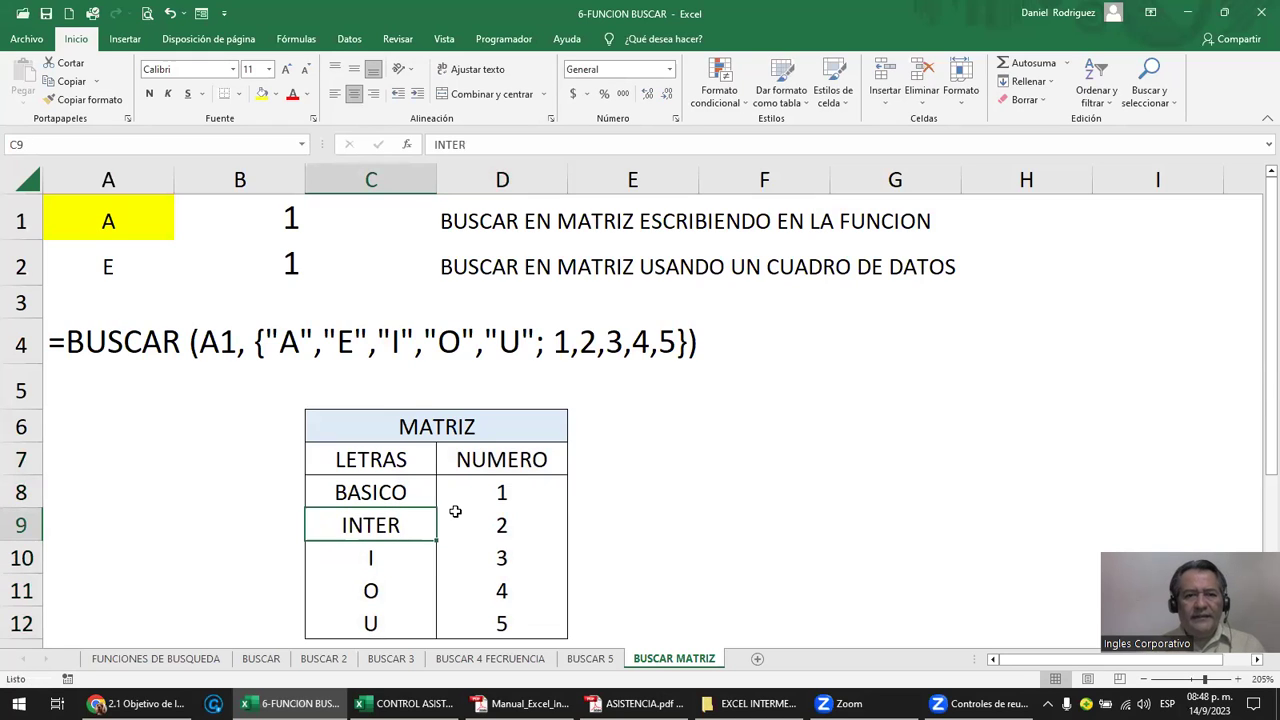
# Undo both entries so the MATRIZ table again reads A and E with 1 and 2.
pyautogui.click(366, 492)
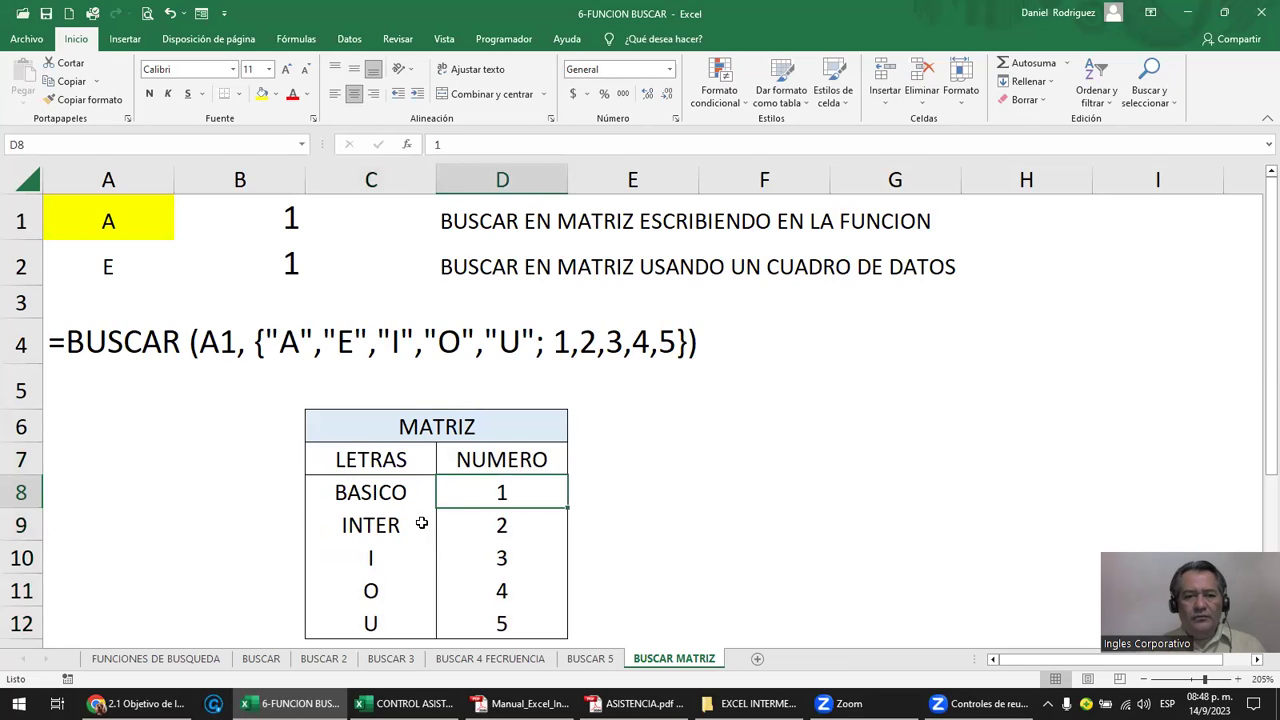
pyautogui.click(381, 528)
pyautogui.click(500, 520)
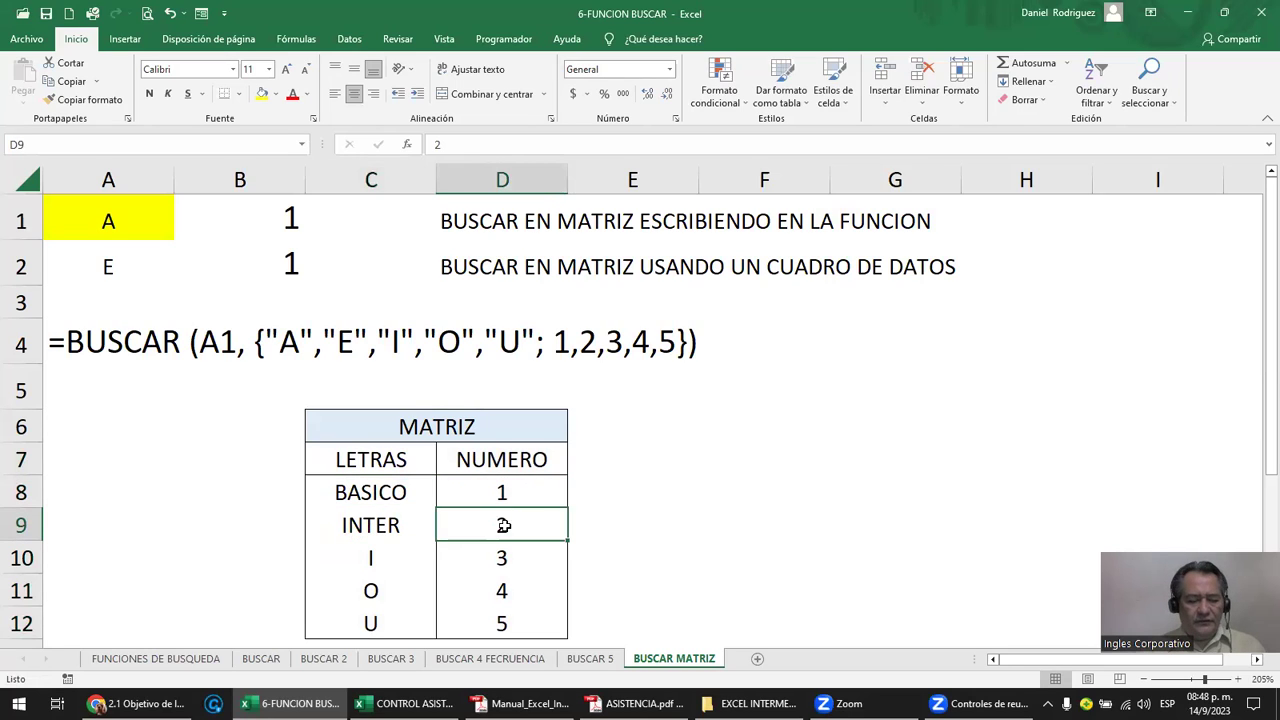
pyautogui.hotkey('ctrl', 'z')
pyautogui.hotkey('ctrl', 'z')
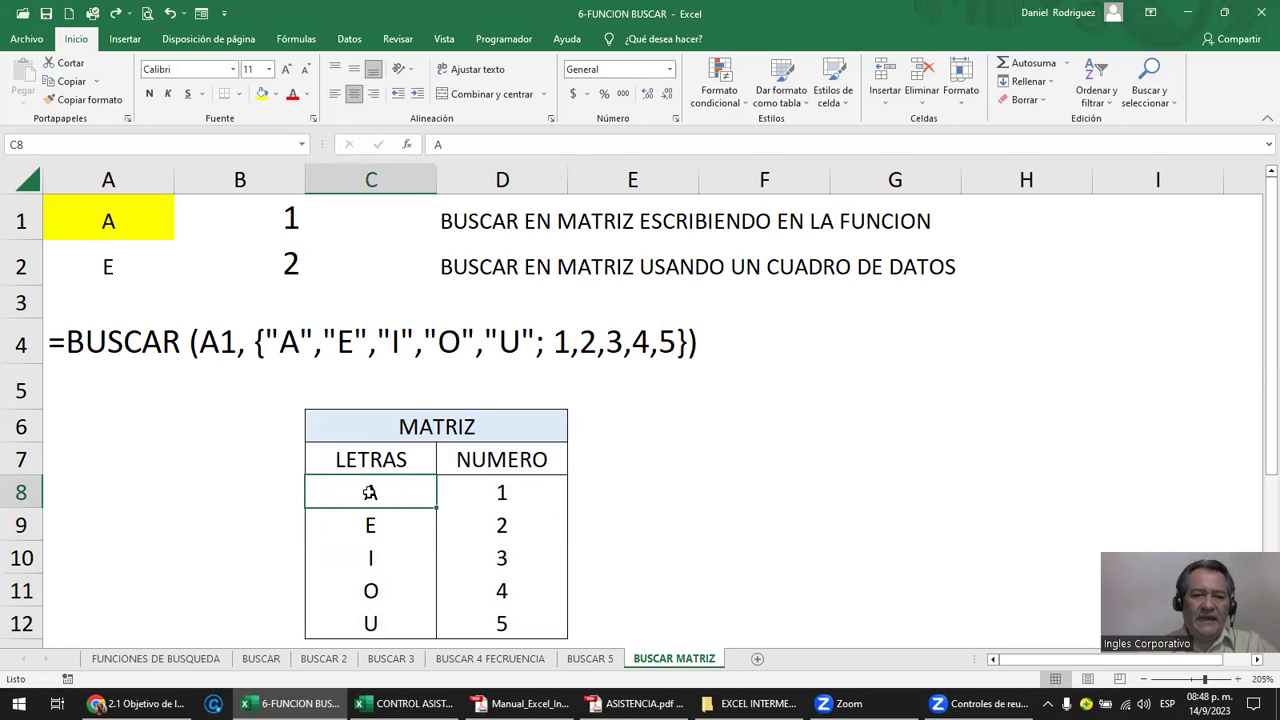
pyautogui.click(480, 485)
pyautogui.click(372, 492)
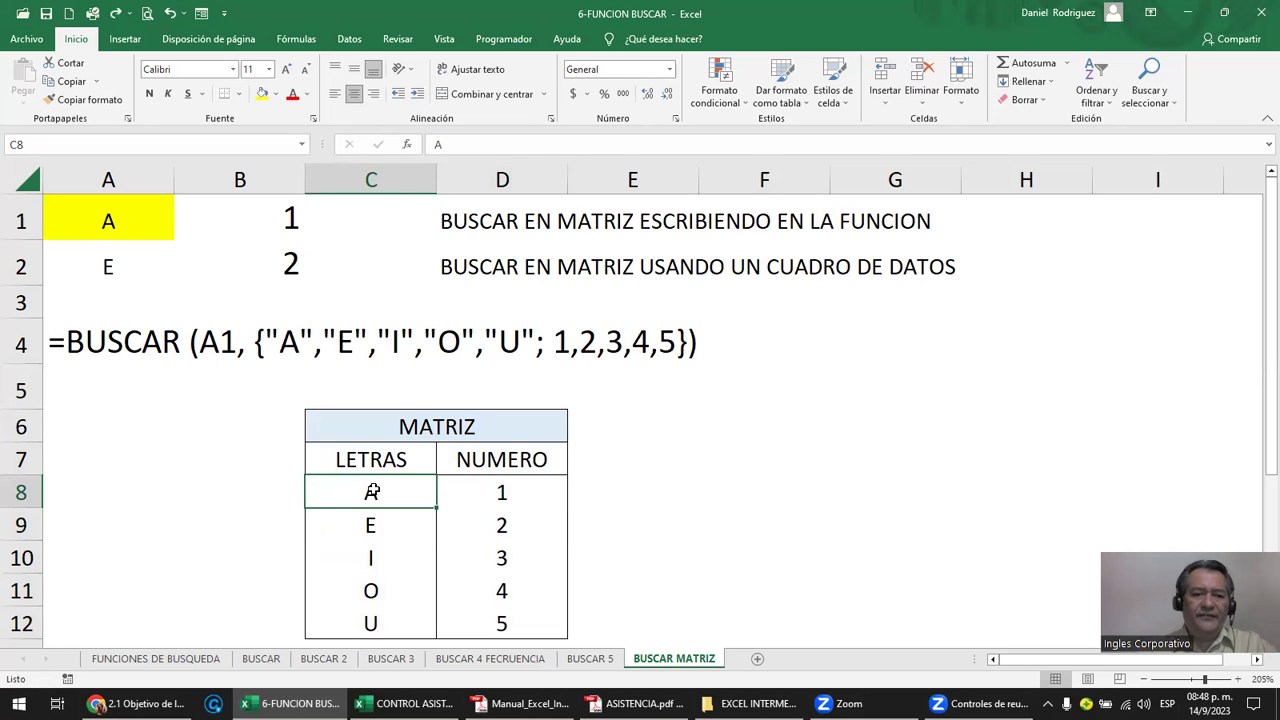
pyautogui.click(499, 494)
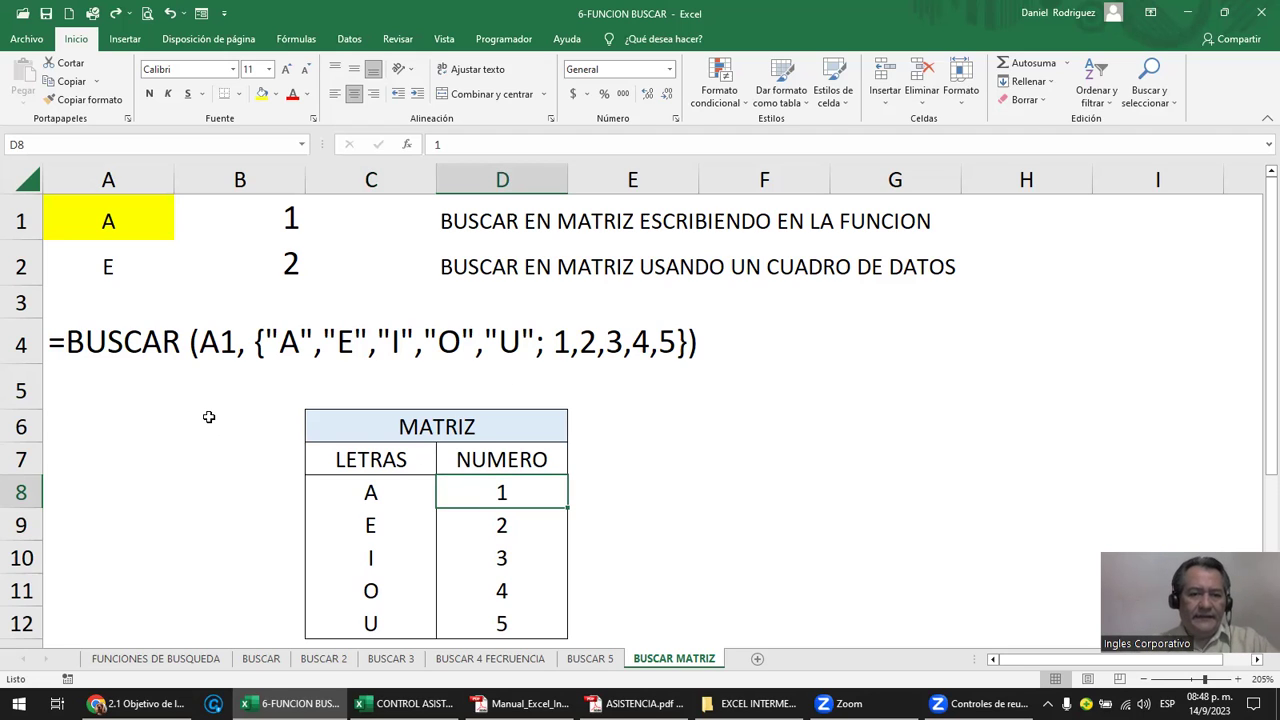
# Select the MATRIZ table C6:D12 and inspect the example formula text in A4.
pyautogui.moveTo(388, 460); pyautogui.dragTo(478, 616)
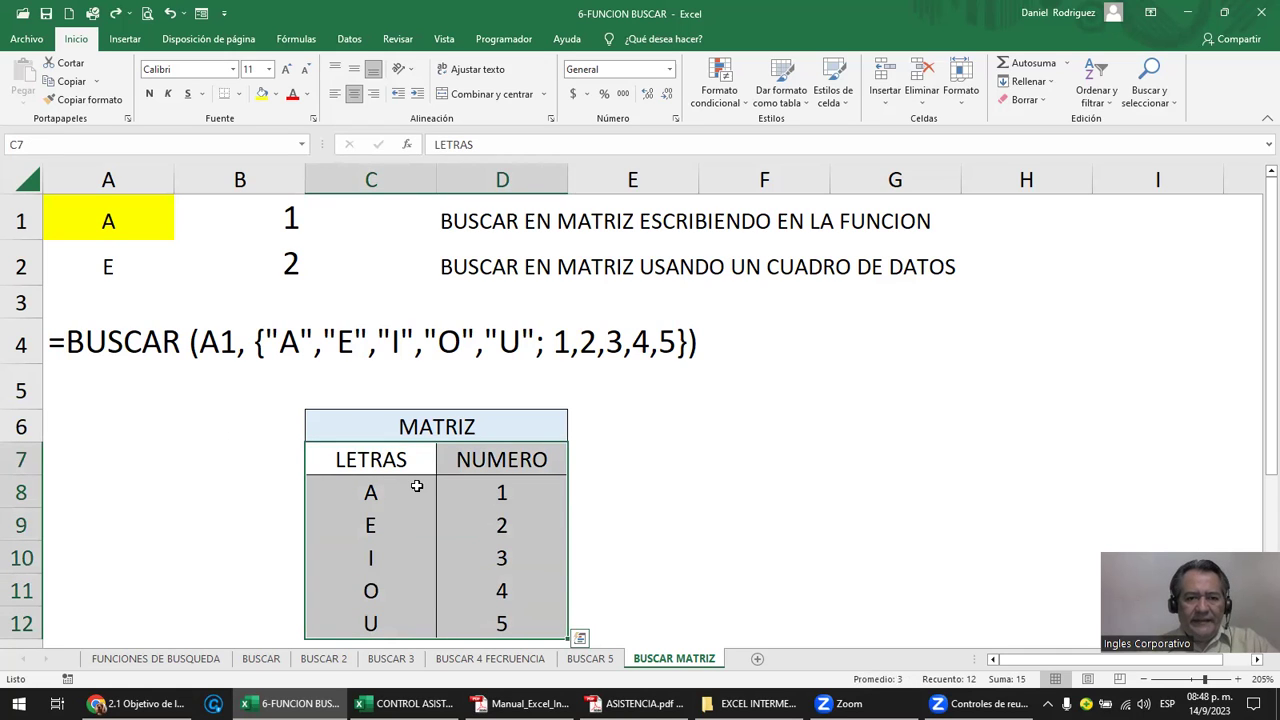
pyautogui.click(362, 431)
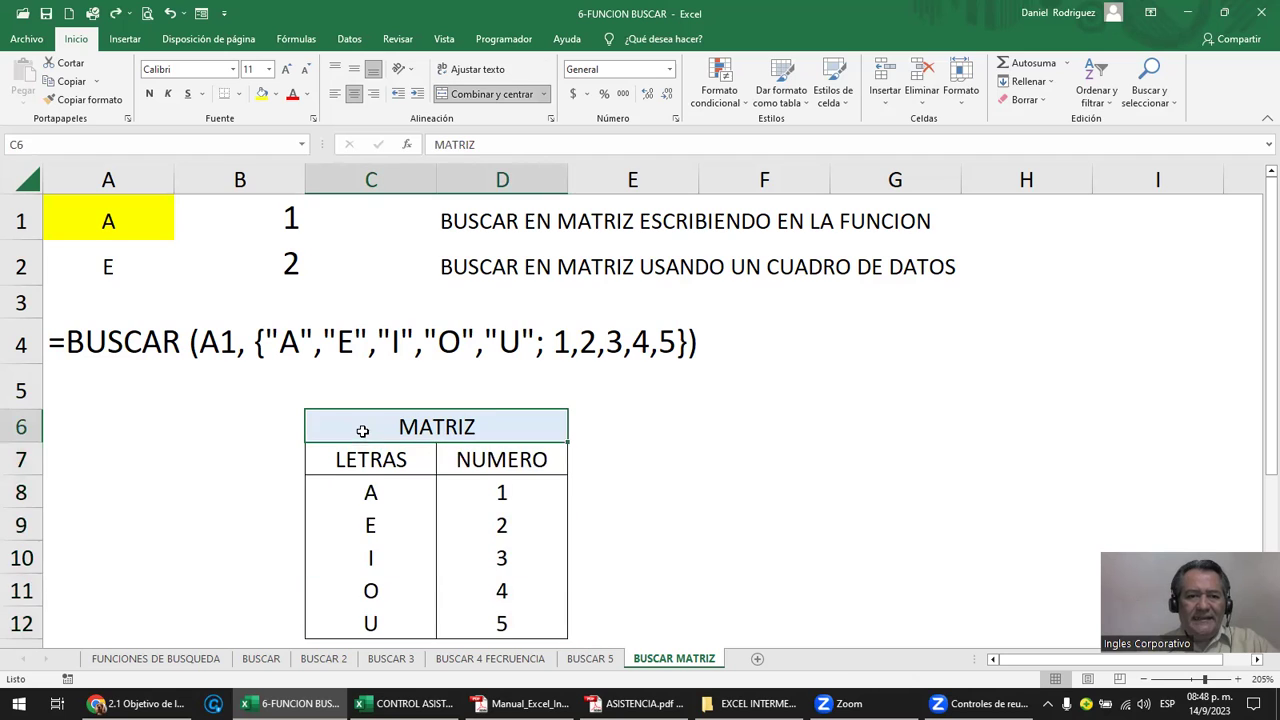
pyautogui.moveTo(376, 438); pyautogui.dragTo(465, 623)
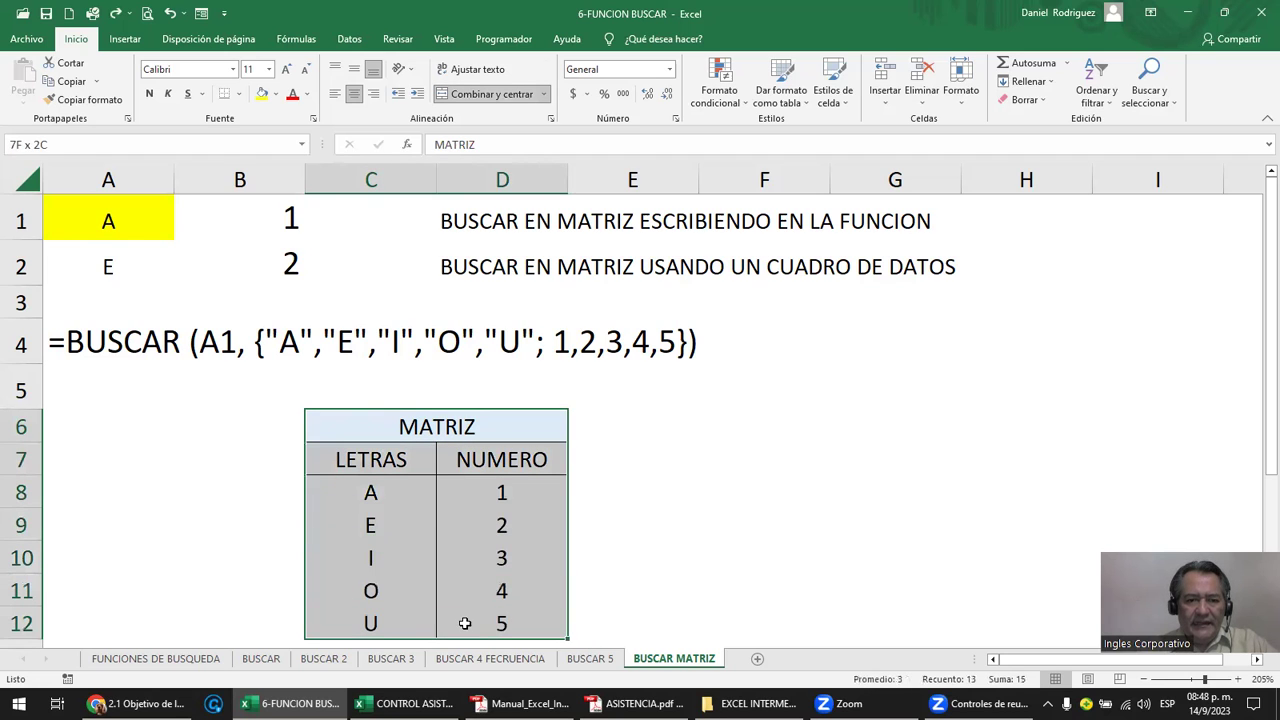
pyautogui.click(284, 342)
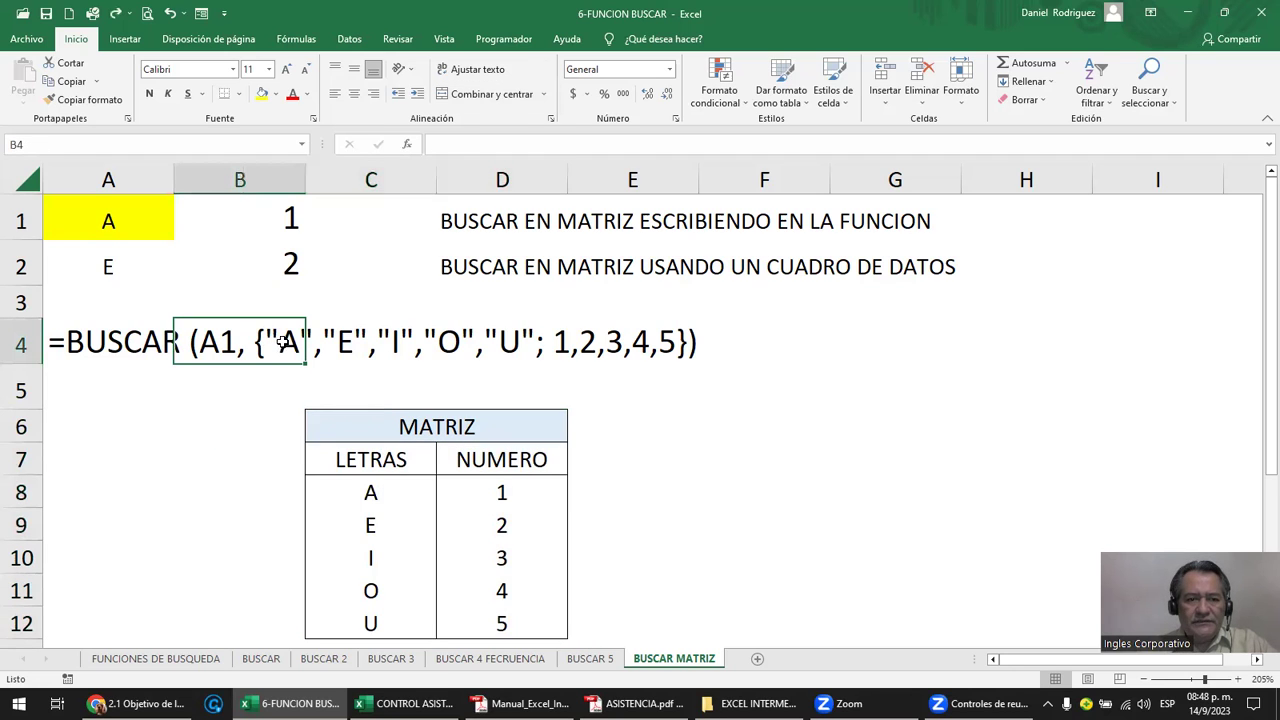
pyautogui.doubleClick(284, 342)
pyautogui.click(120, 346)
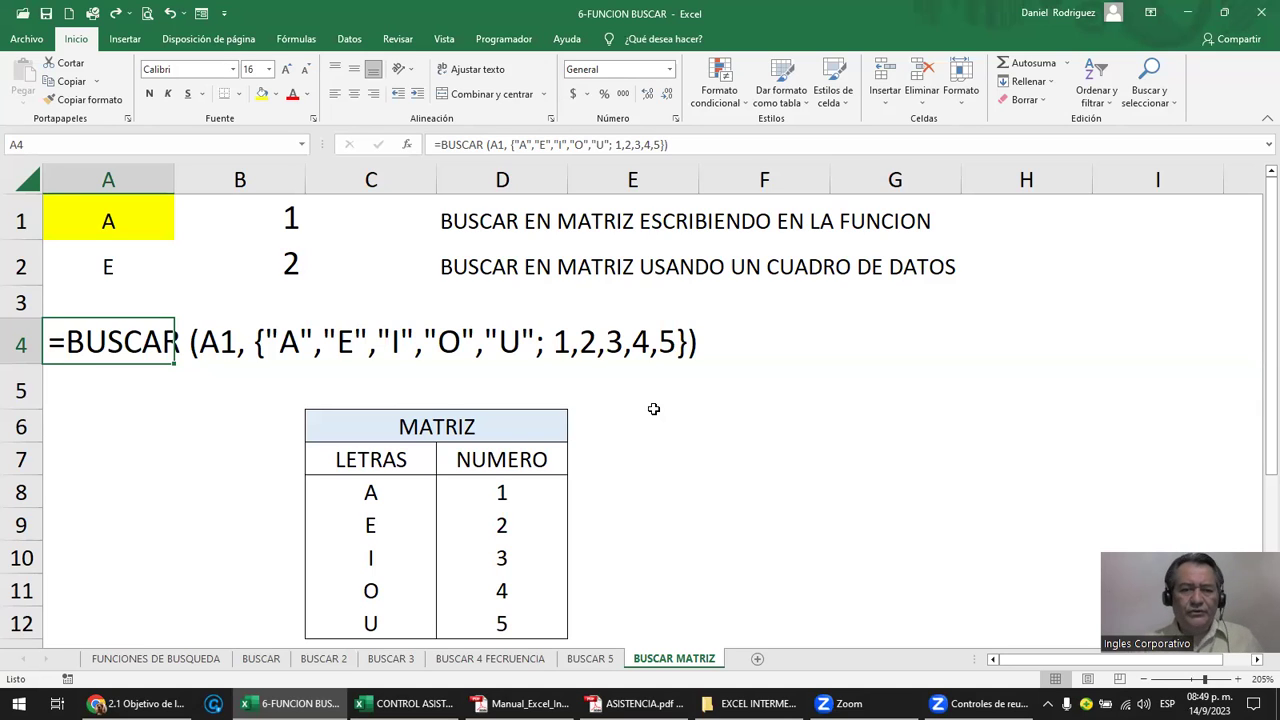
# Enter B as the lookup letter in cell A1.
pyautogui.click(104, 221)
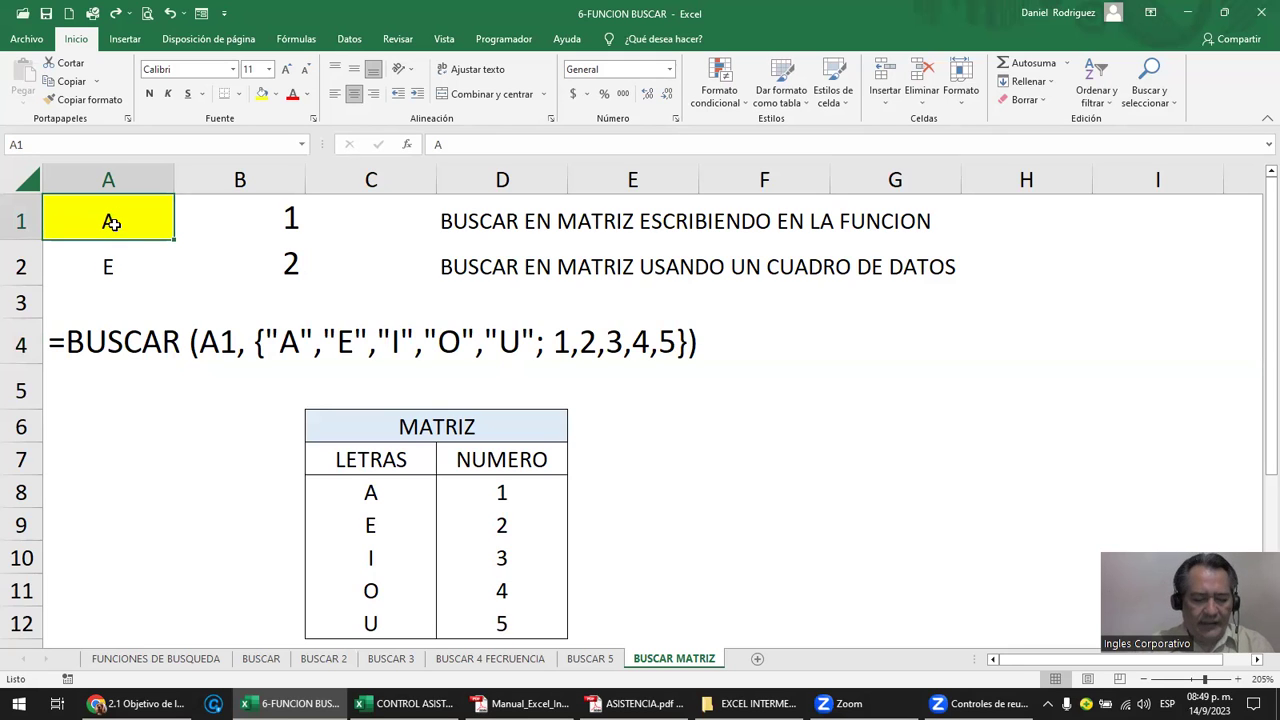
pyautogui.write('B')
pyautogui.press('Return')
pyautogui.click(112, 223)
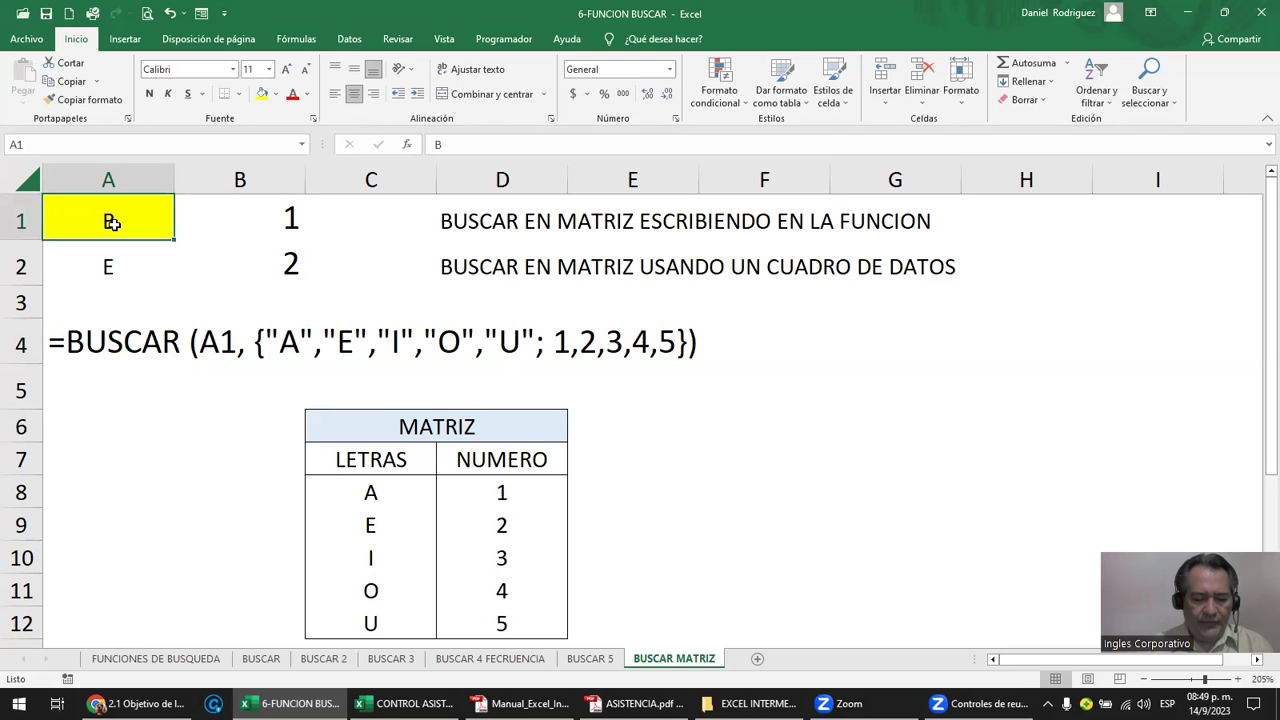
# Enter C, then A, as the lookup letter so the result becomes 1.
pyautogui.write('C')
pyautogui.press('Return')
pyautogui.press('Return')
pyautogui.click(112, 223)
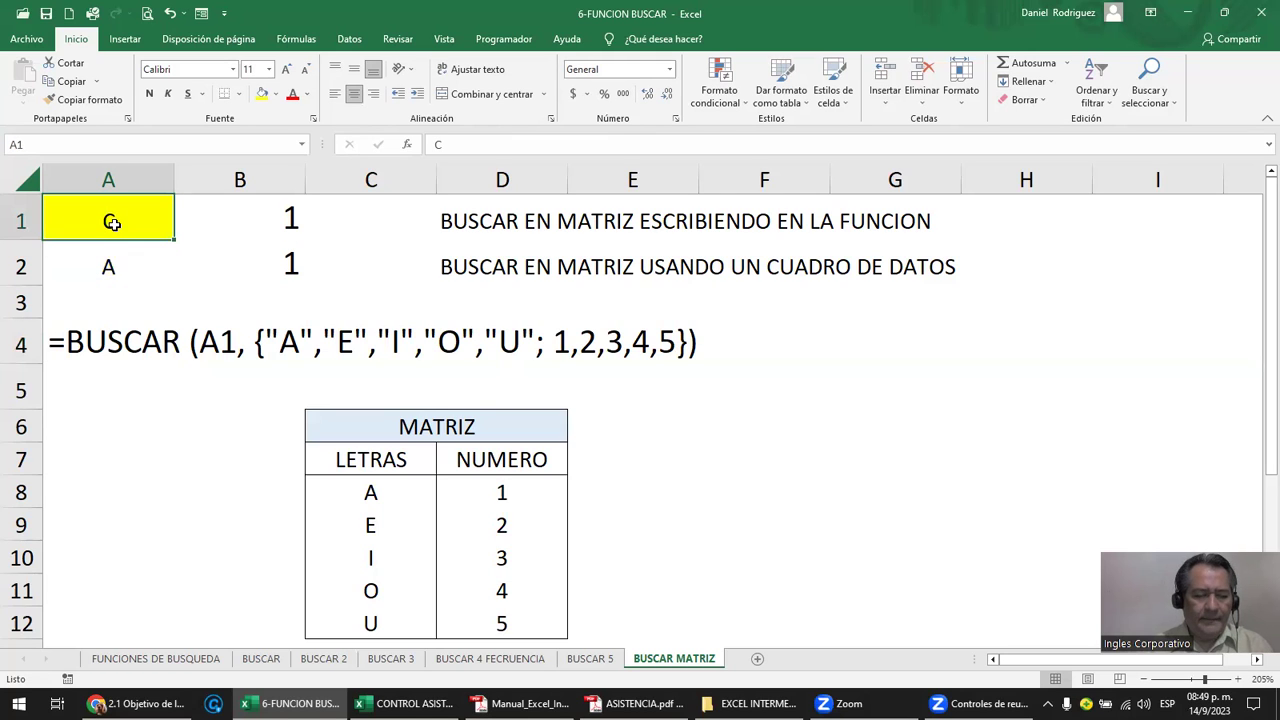
pyautogui.write('A')
pyautogui.press('Return')
# Open B1's formula and highlight its array constant {"A","E","I","O","U";1,2,3,4,5} without changing it.
pyautogui.click(255, 204)
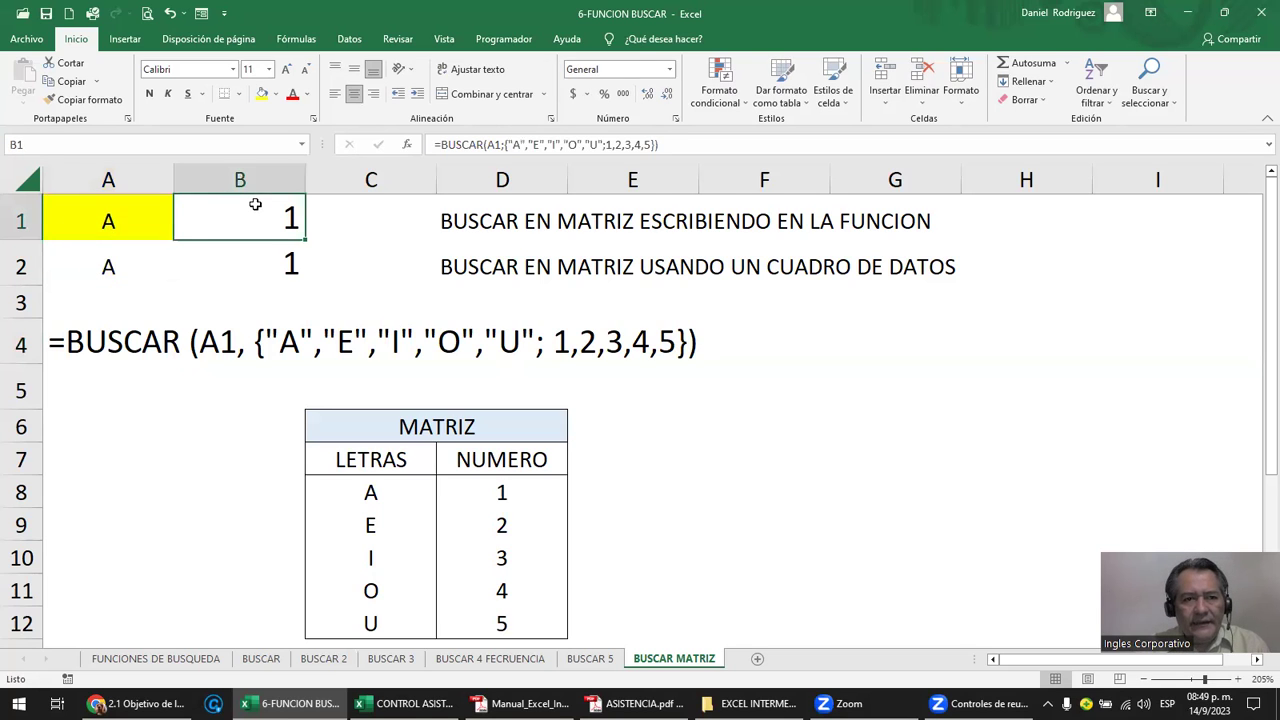
pyautogui.doubleClick(255, 204)
pyautogui.press('Escape')
pyautogui.doubleClick(240, 208)
pyautogui.click(379, 220)
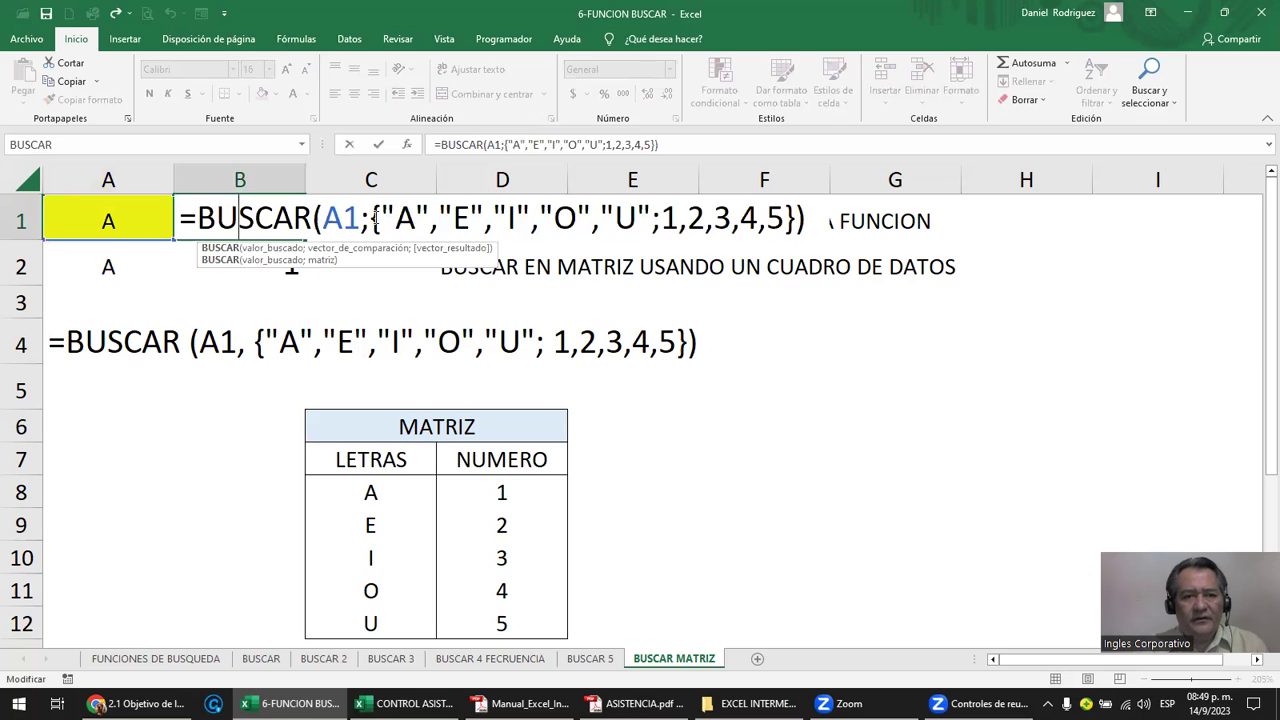
pyautogui.moveTo(380, 217); pyautogui.dragTo(795, 222)
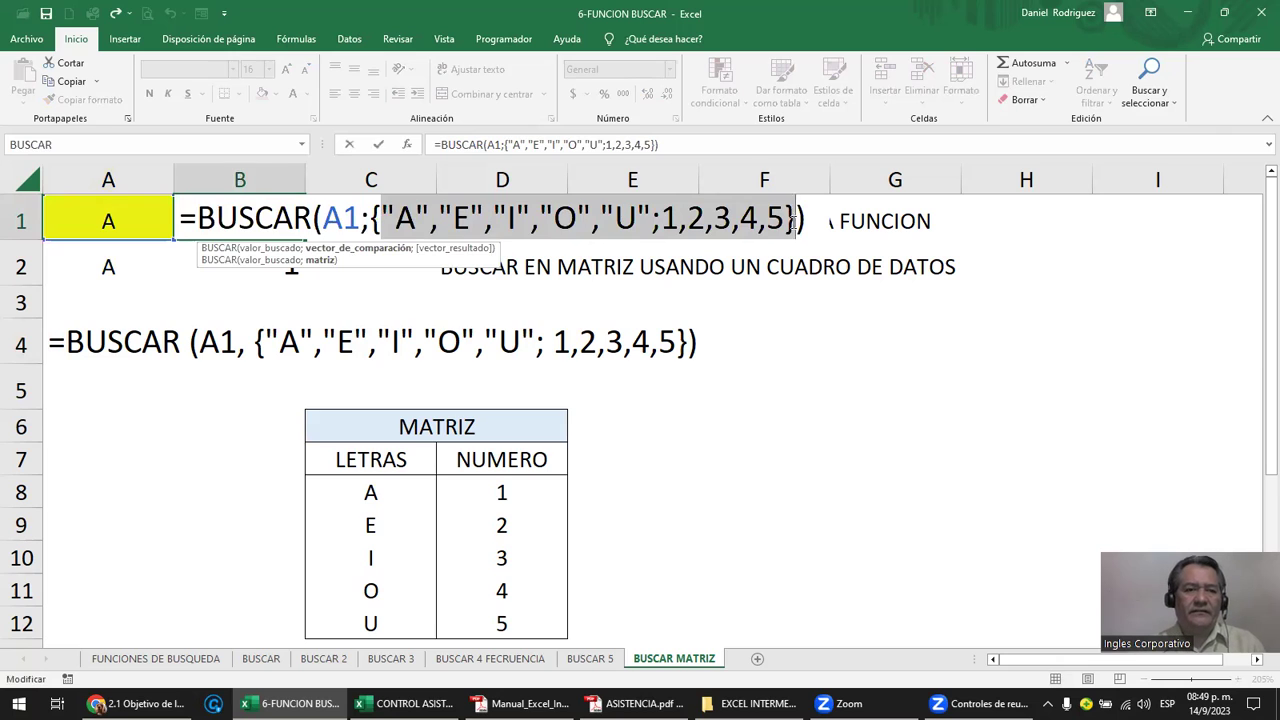
pyautogui.press('Escape')
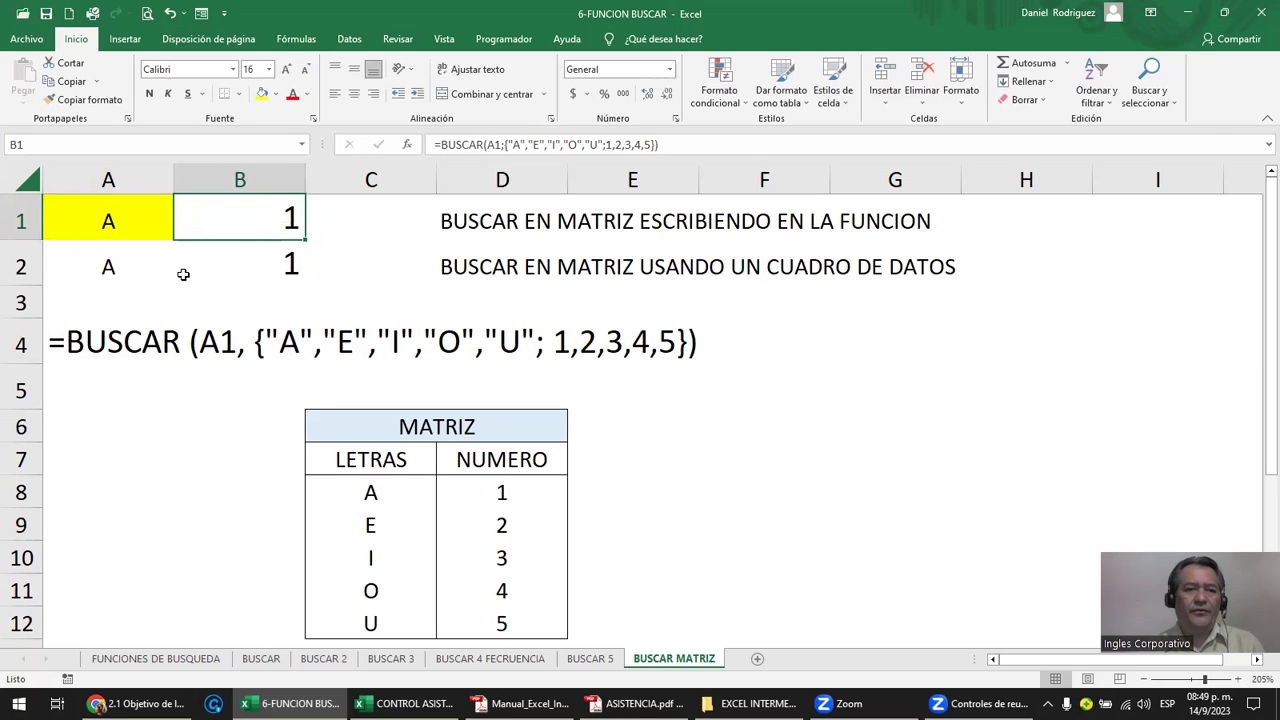
pyautogui.doubleClick(283, 265)
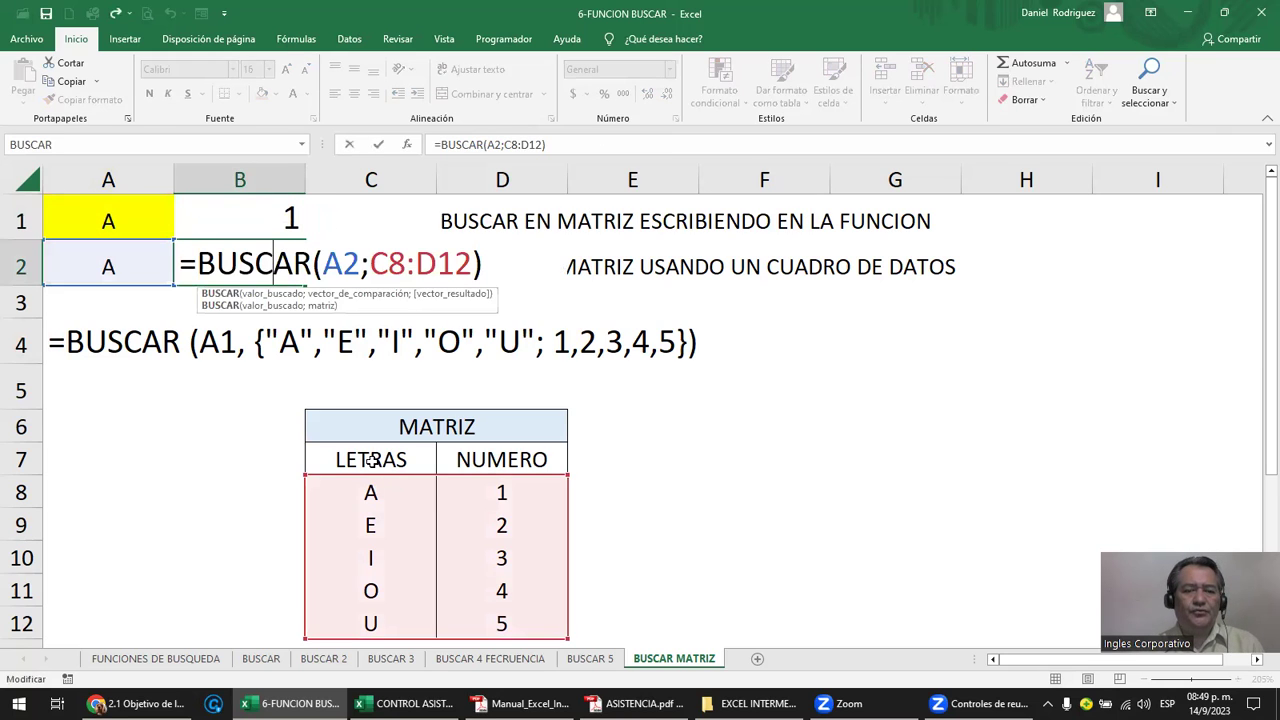
pyautogui.press('Escape')
pyautogui.moveTo(390, 487); pyautogui.dragTo(370, 623)
pyautogui.moveTo(501, 490); pyautogui.dragTo(502, 625)
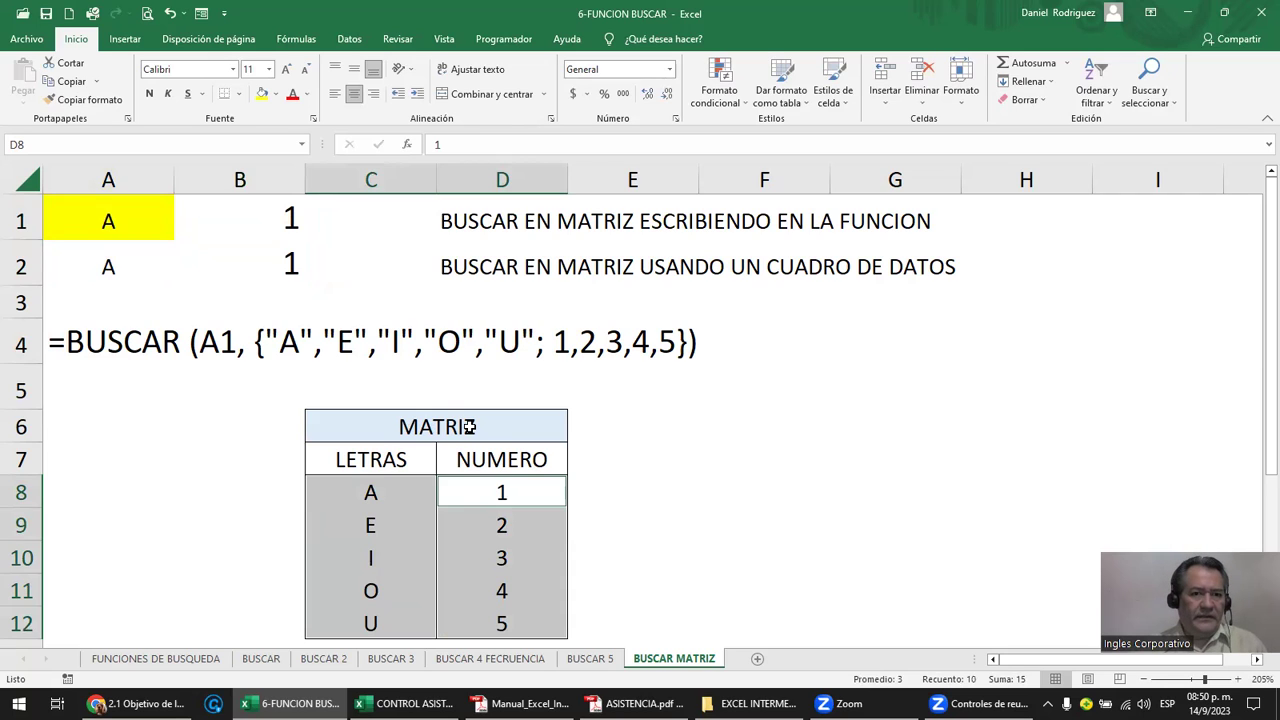
# Fill cell A2 green instead of yellow, then select A2 and its result cell B2.
pyautogui.click(388, 496)
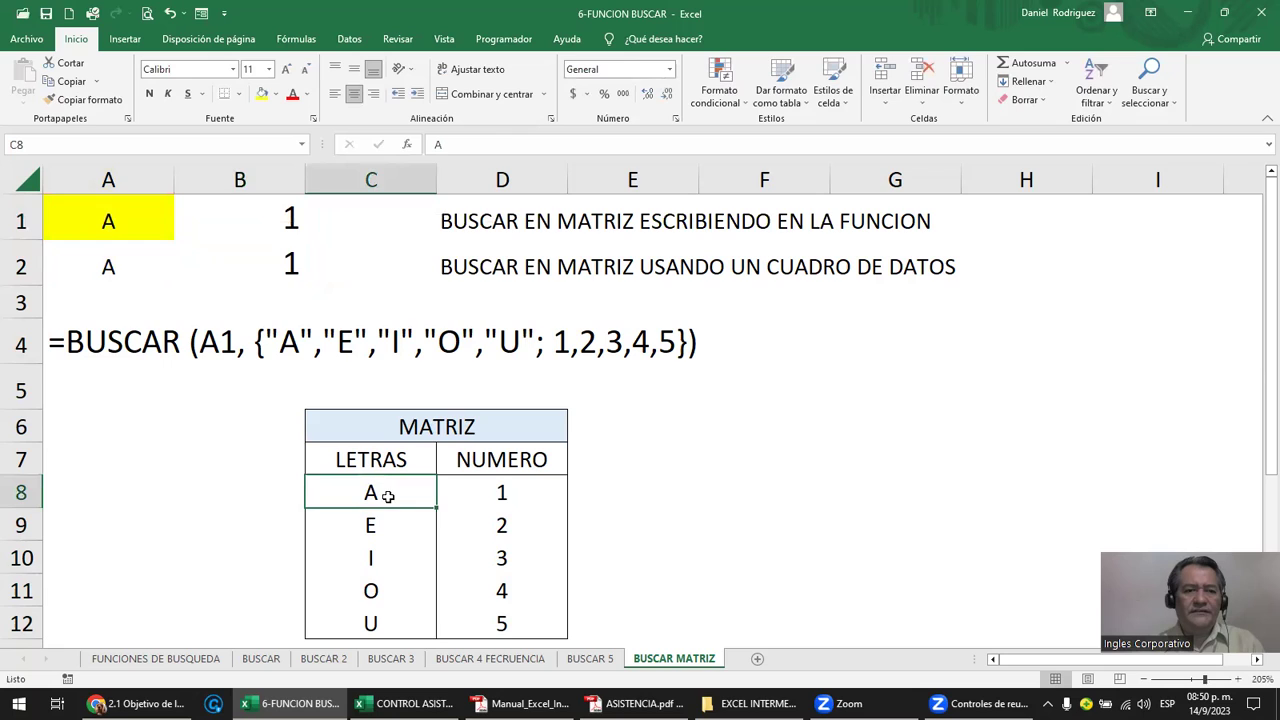
pyautogui.click(114, 266)
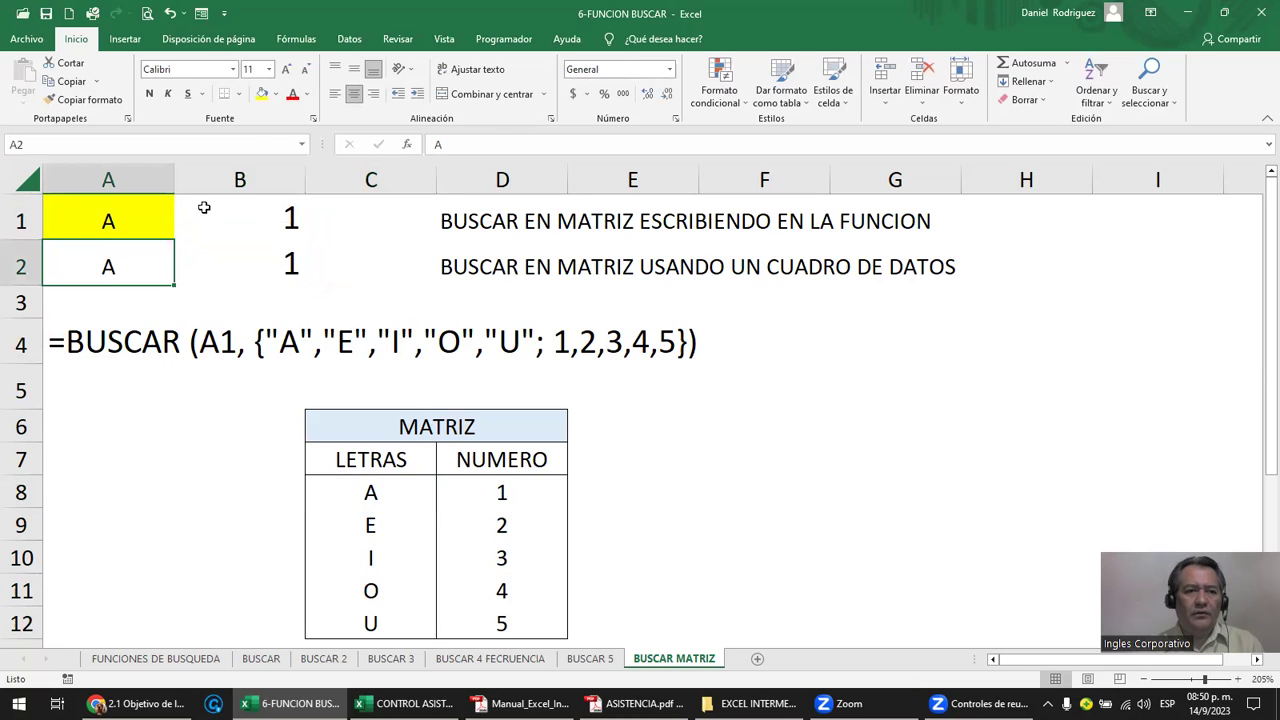
pyautogui.click(275, 94)
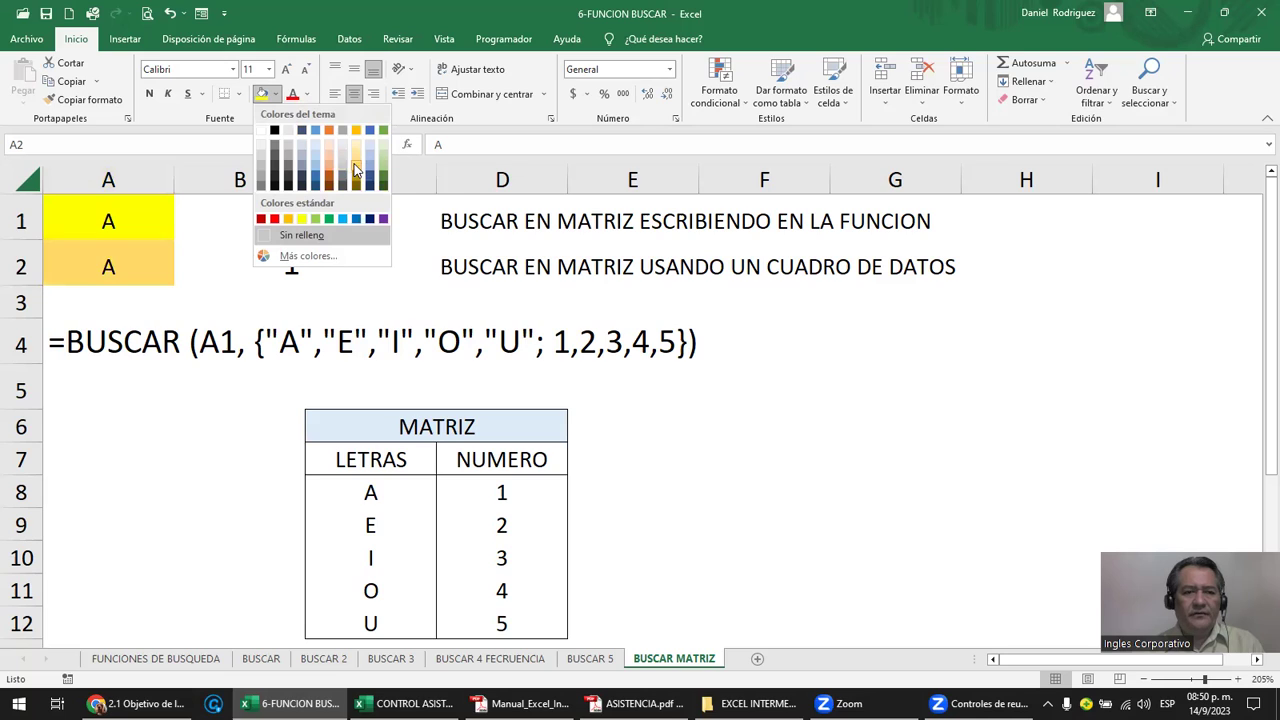
pyautogui.click(303, 219)
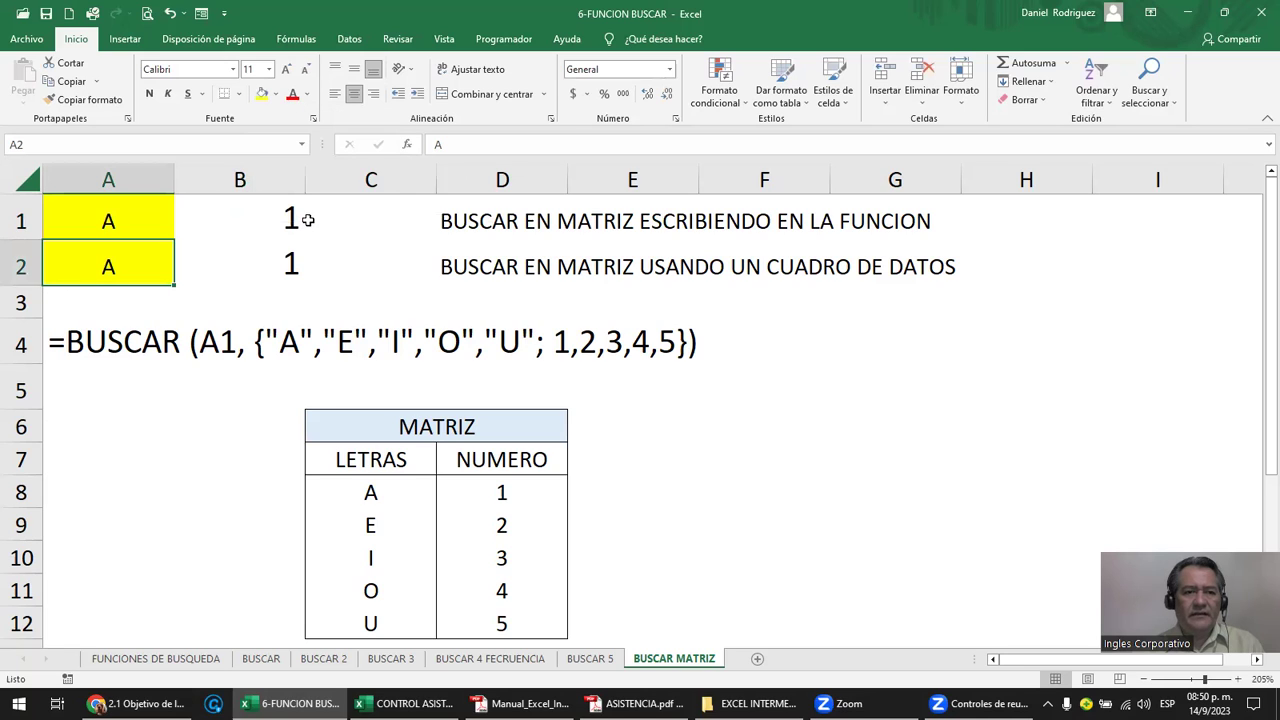
pyautogui.click(275, 94)
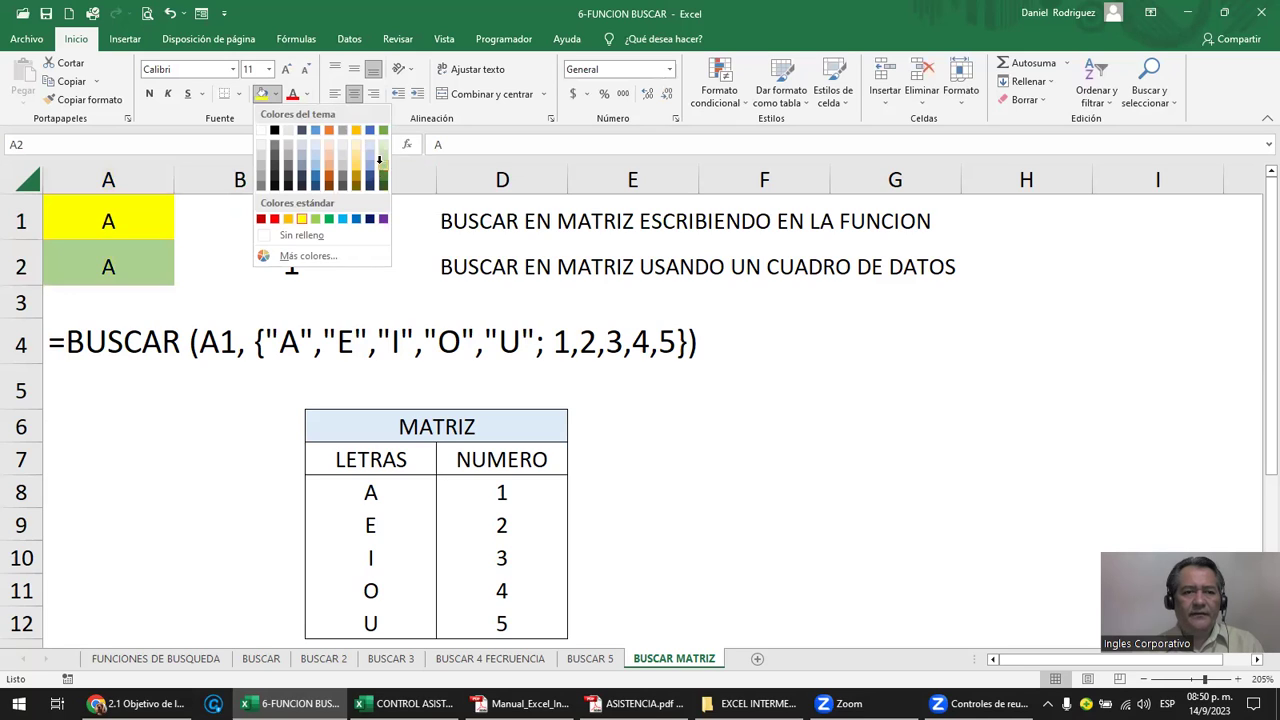
pyautogui.click(379, 160)
pyautogui.moveTo(120, 262); pyautogui.dragTo(110, 219)
pyautogui.click(108, 260)
pyautogui.click(289, 264)
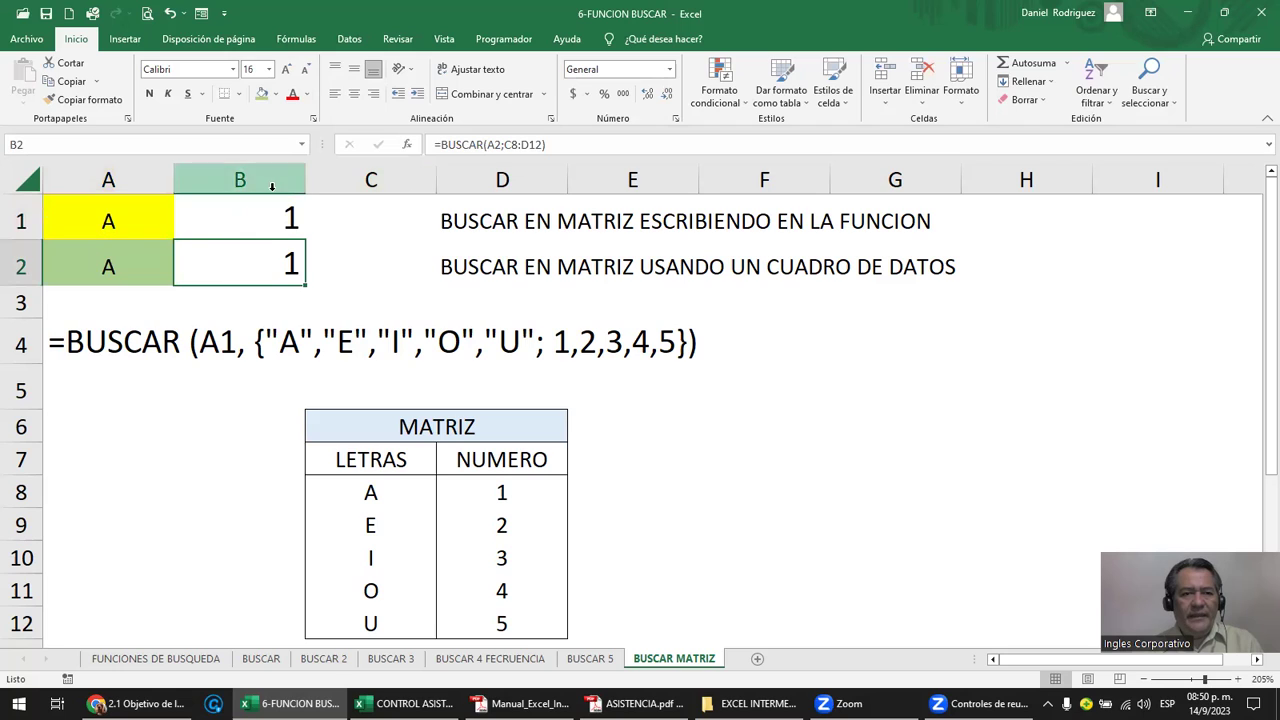
# Review B2's formula, then enter E in A2 and point to E's number 2 in the table.
pyautogui.doubleClick(270, 256)
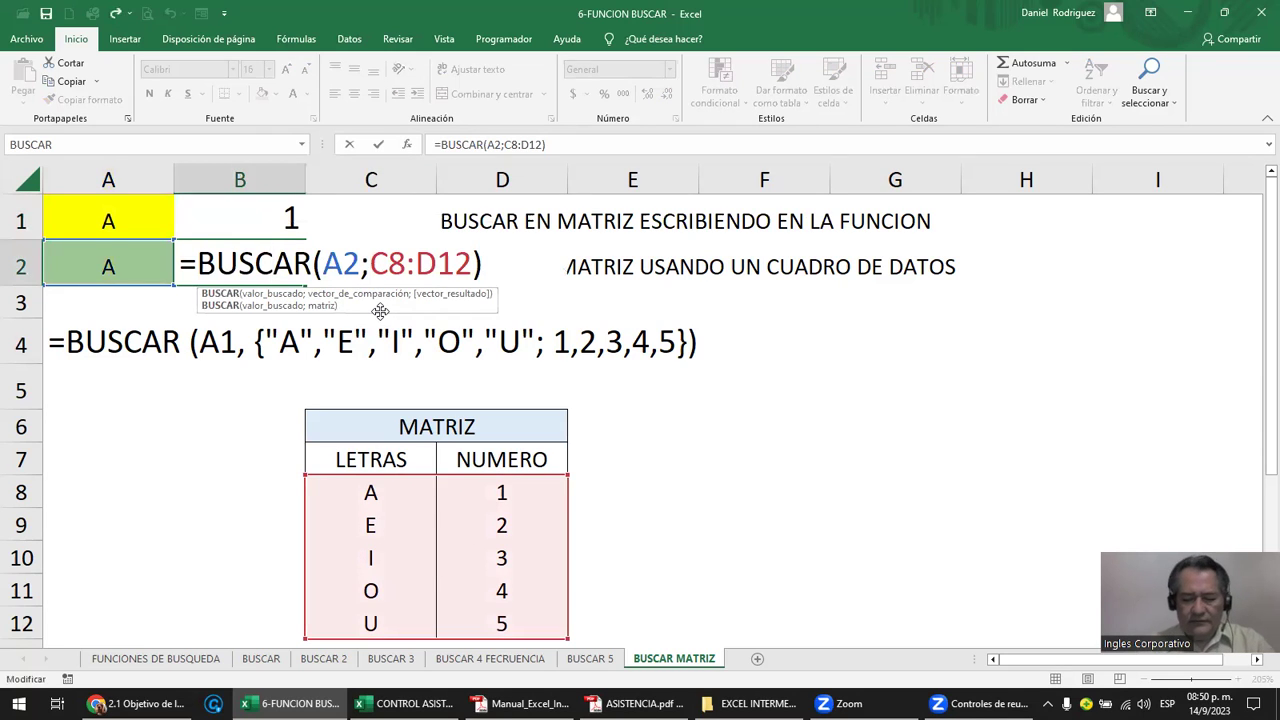
pyautogui.press('Return')
pyautogui.click(116, 274)
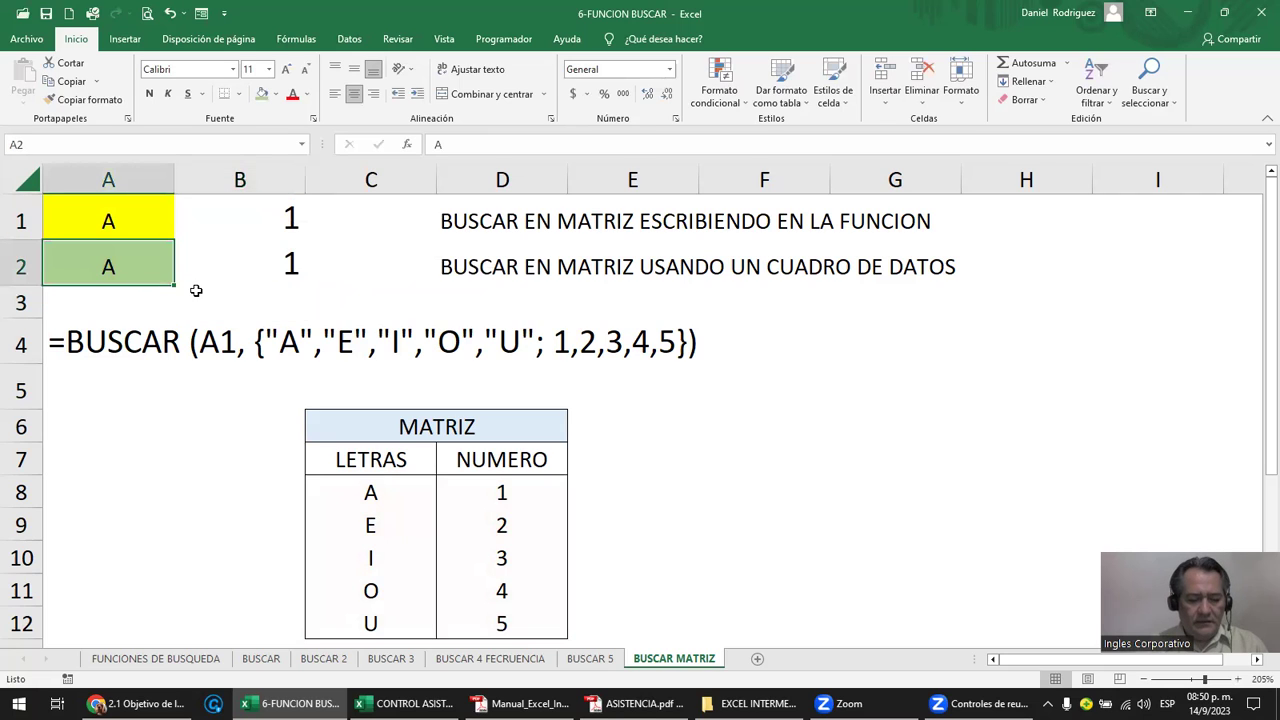
pyautogui.write('E')
pyautogui.press('Return')
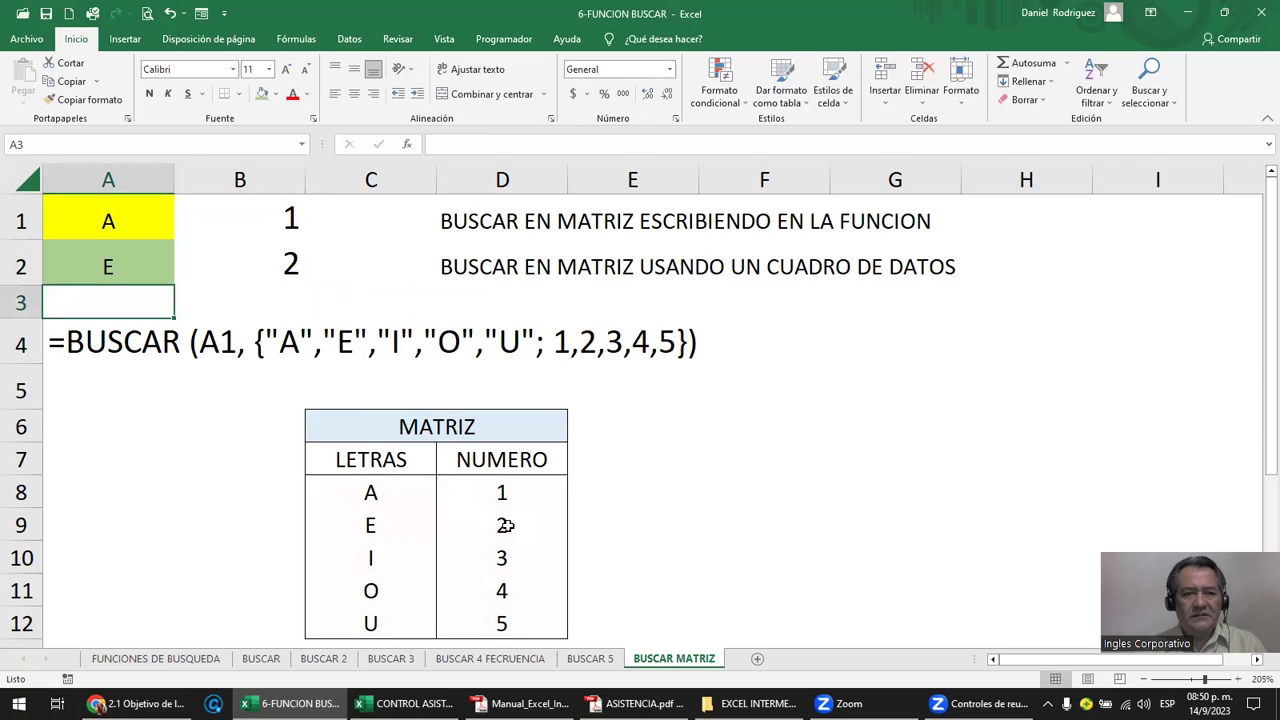
pyautogui.click(377, 523)
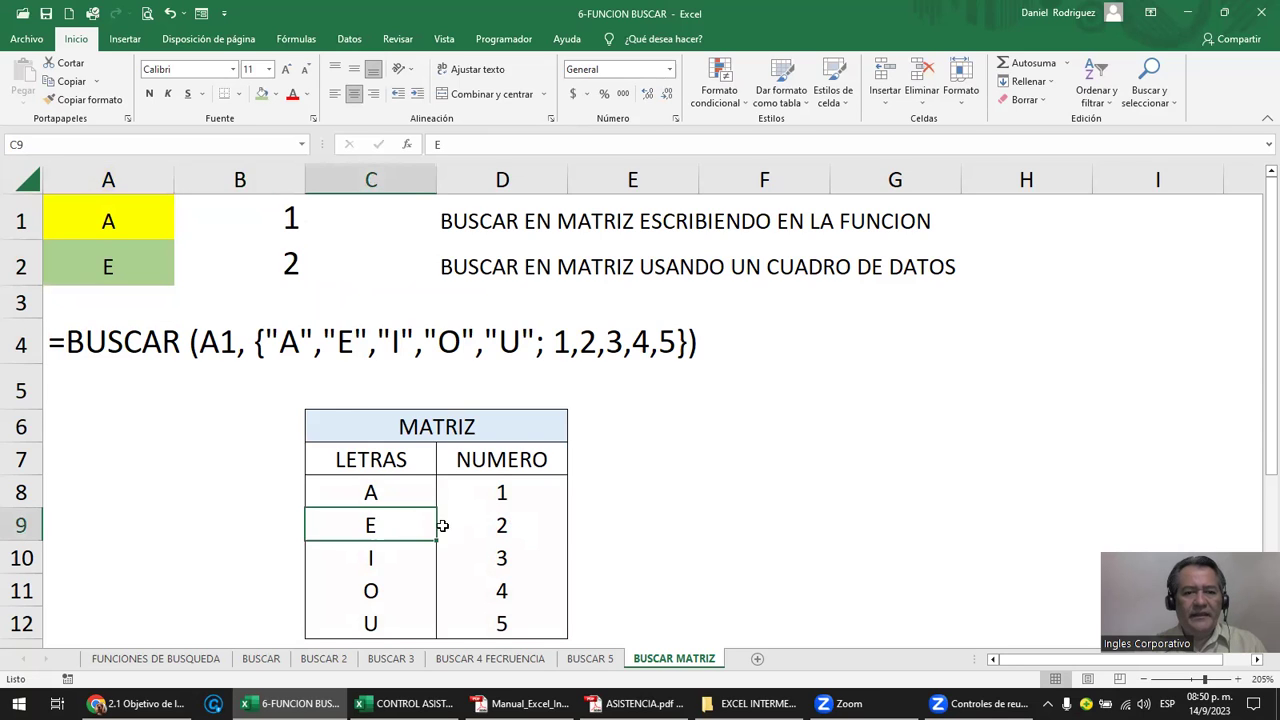
pyautogui.click(478, 526)
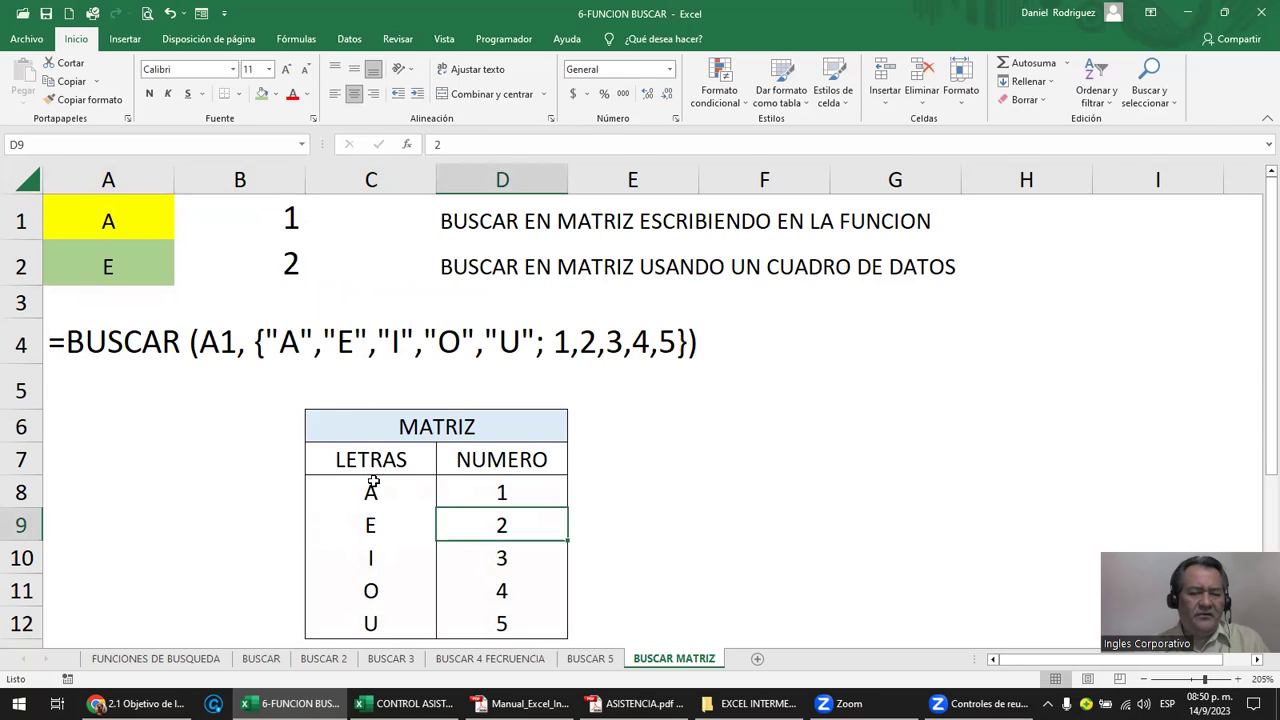
# Change A2 to O and compare B1's typed-array formula with B2's =BUSCAR(A2;C8:D12).
pyautogui.click(113, 268)
pyautogui.write('O')
pyautogui.press('Return')
pyautogui.click(112, 268)
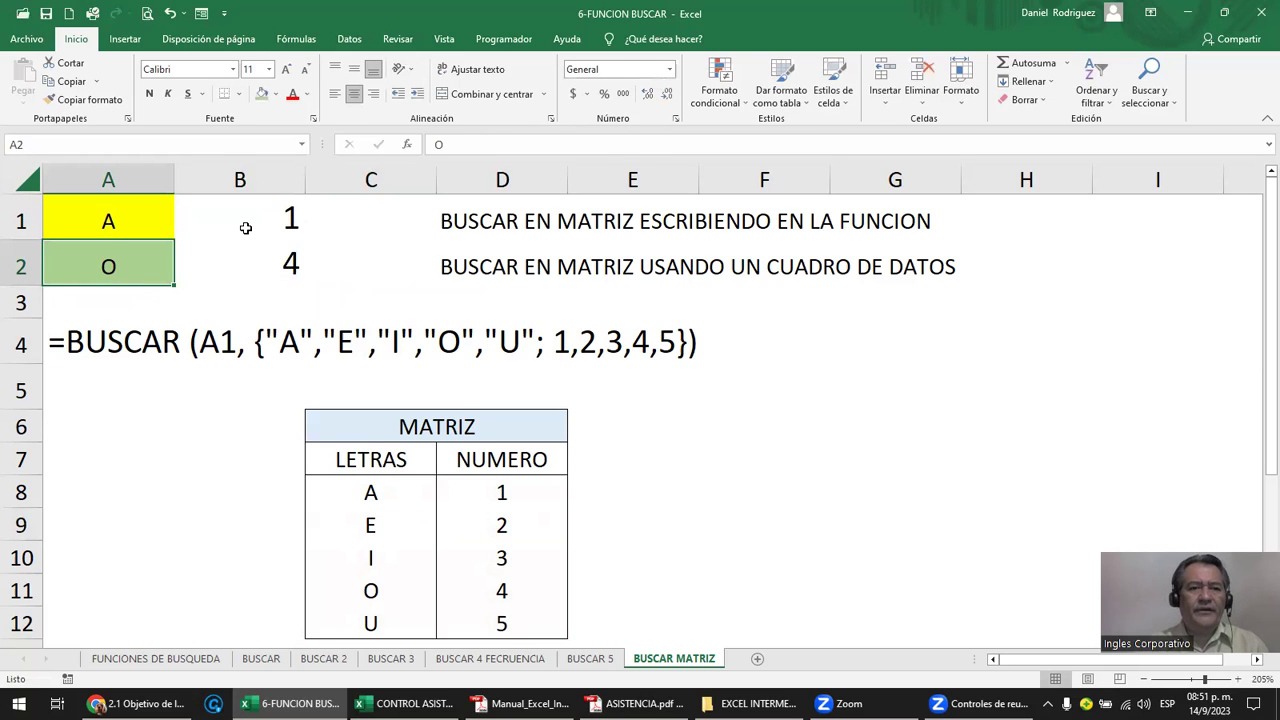
pyautogui.click(245, 228)
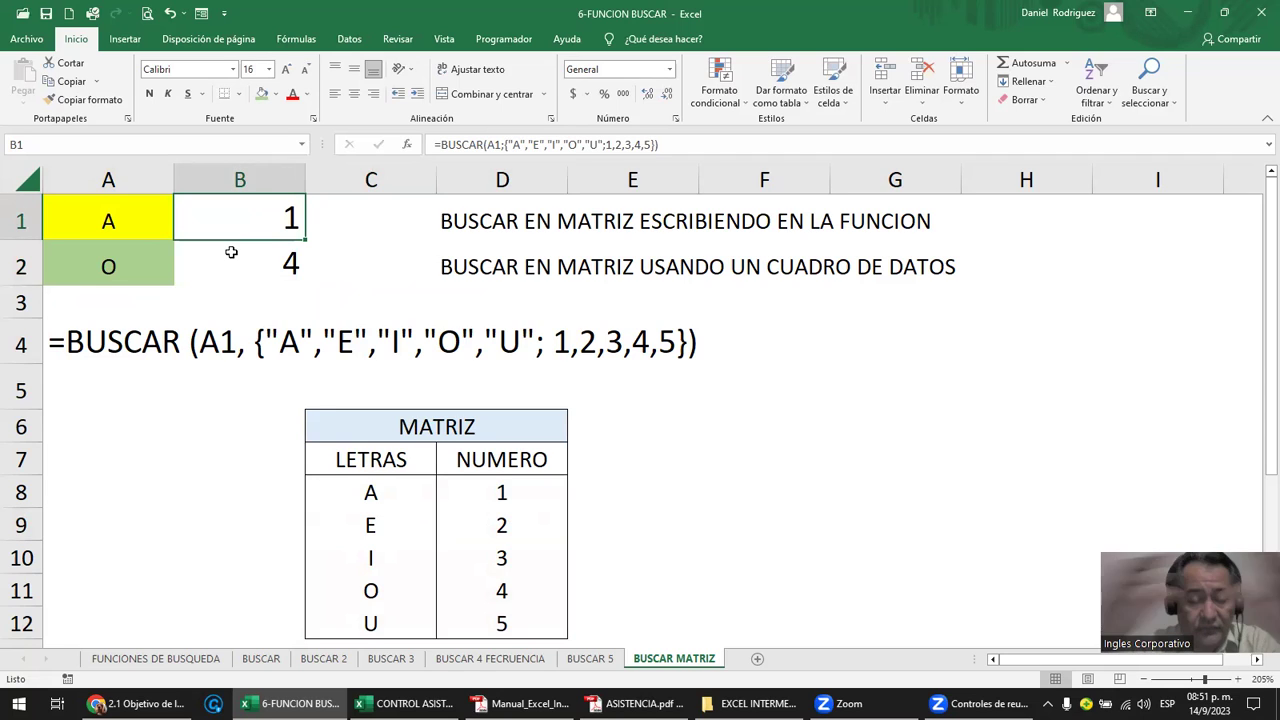
pyautogui.click(279, 264)
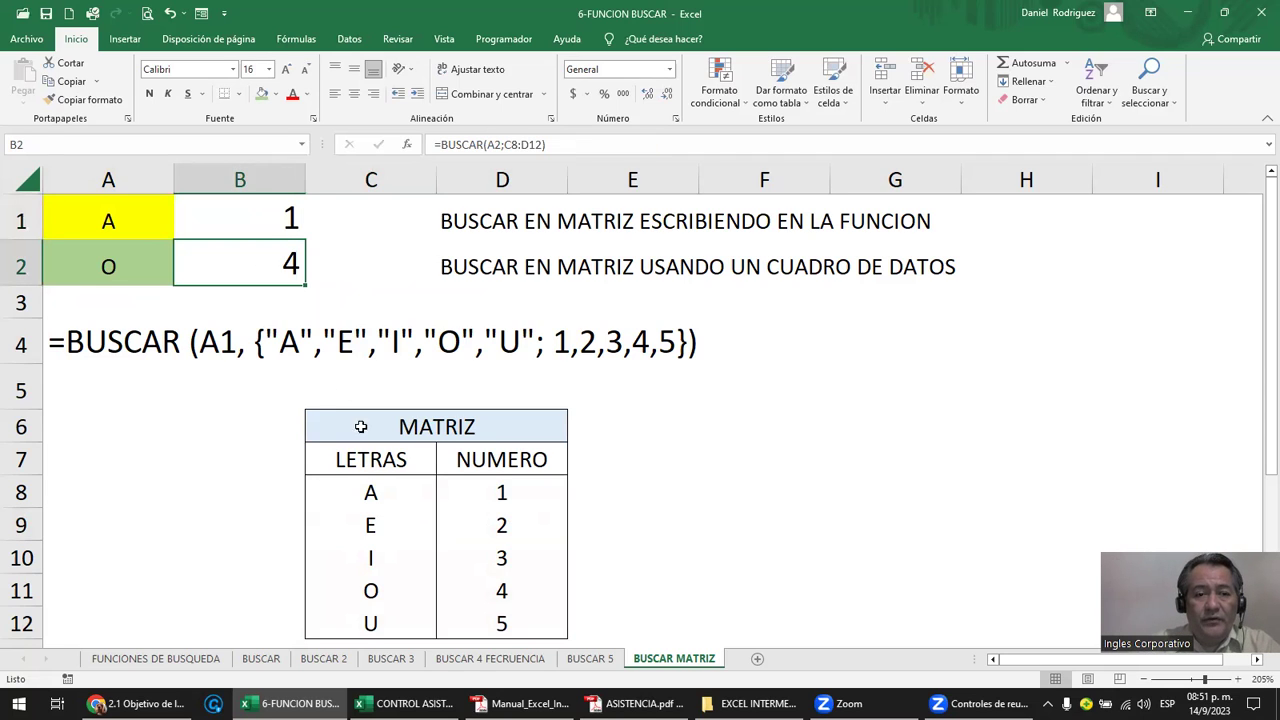
pyautogui.doubleClick(272, 265)
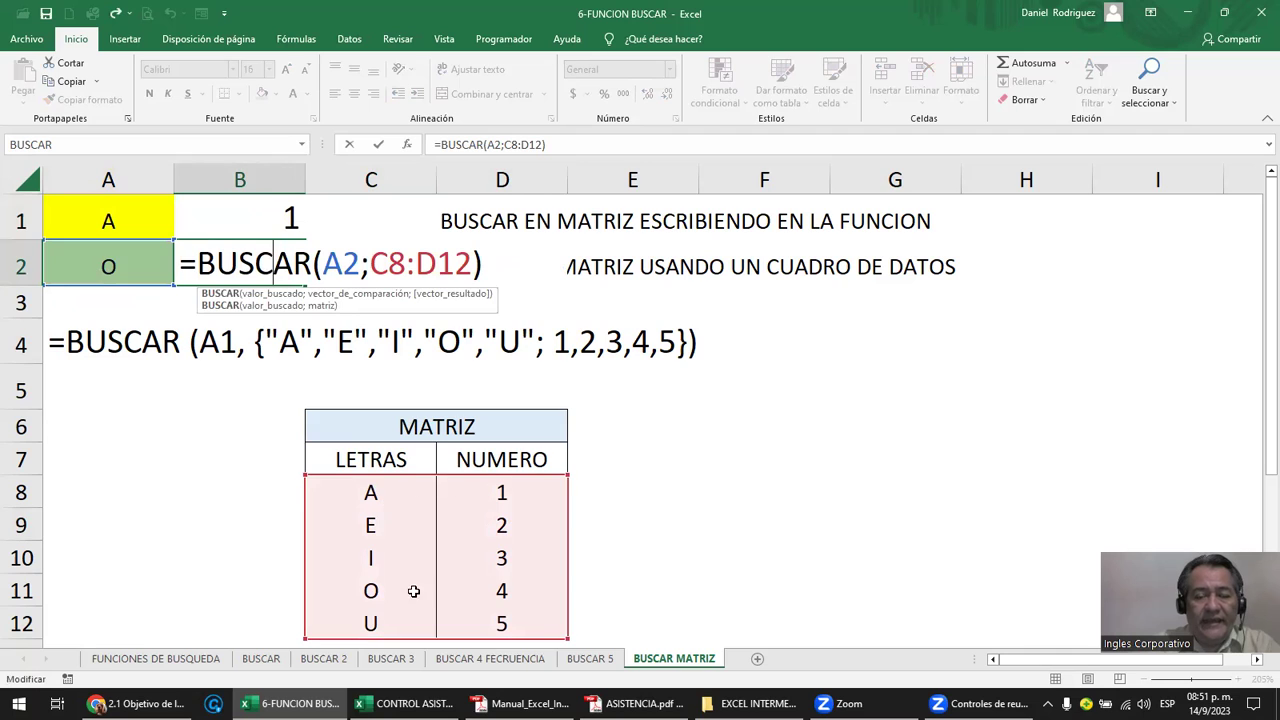
pyautogui.click(369, 493)
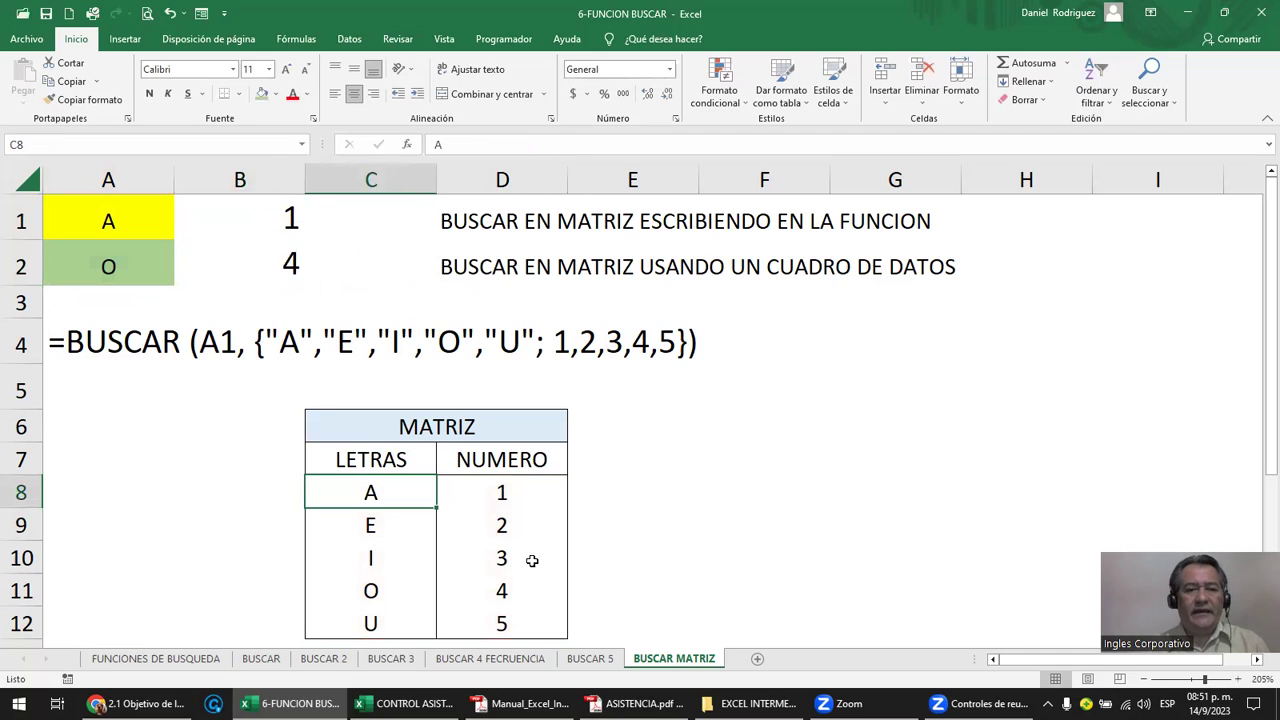
pyautogui.write('X')
pyautogui.press('Return')
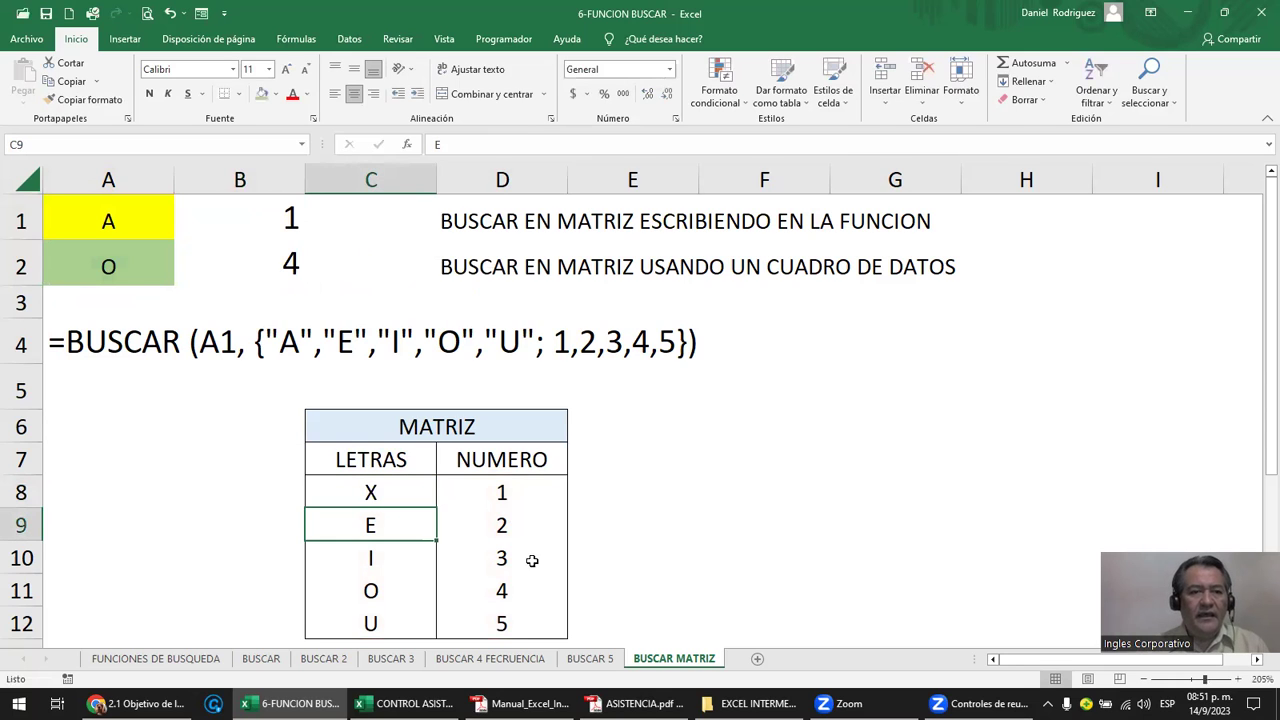
pyautogui.click(122, 270)
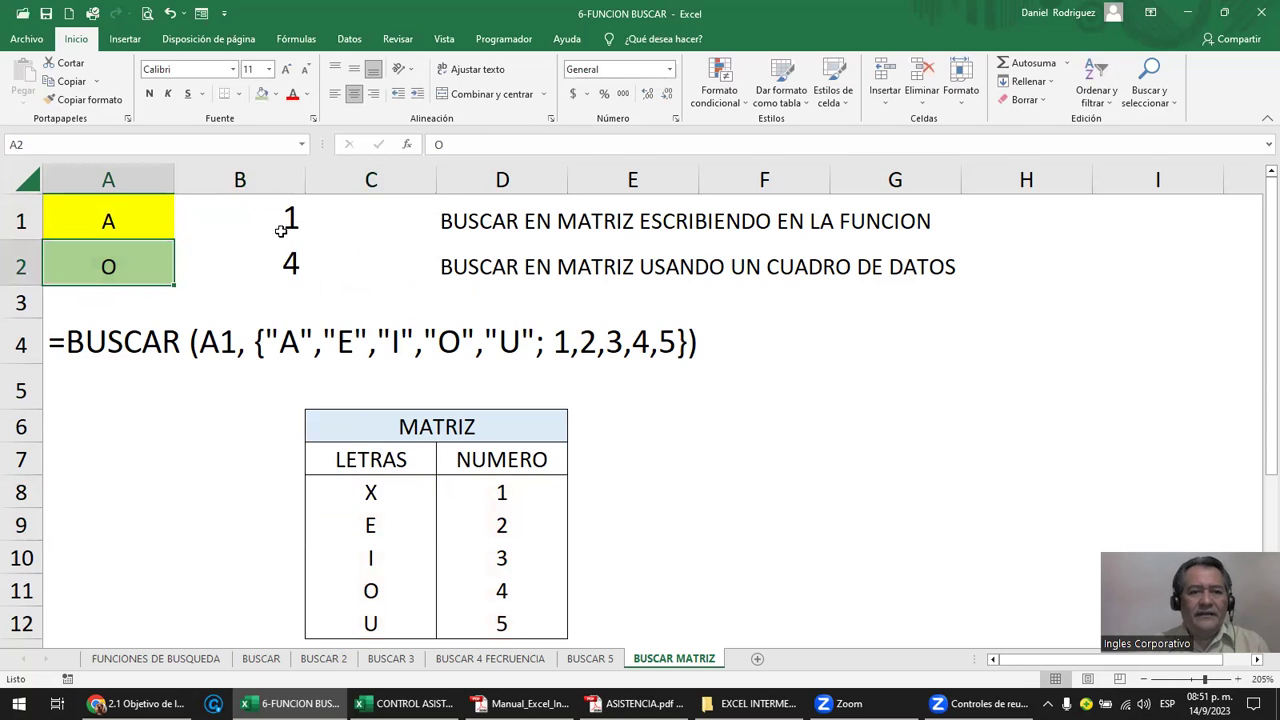
pyautogui.write('X')
pyautogui.press('Return')
pyautogui.click(110, 270)
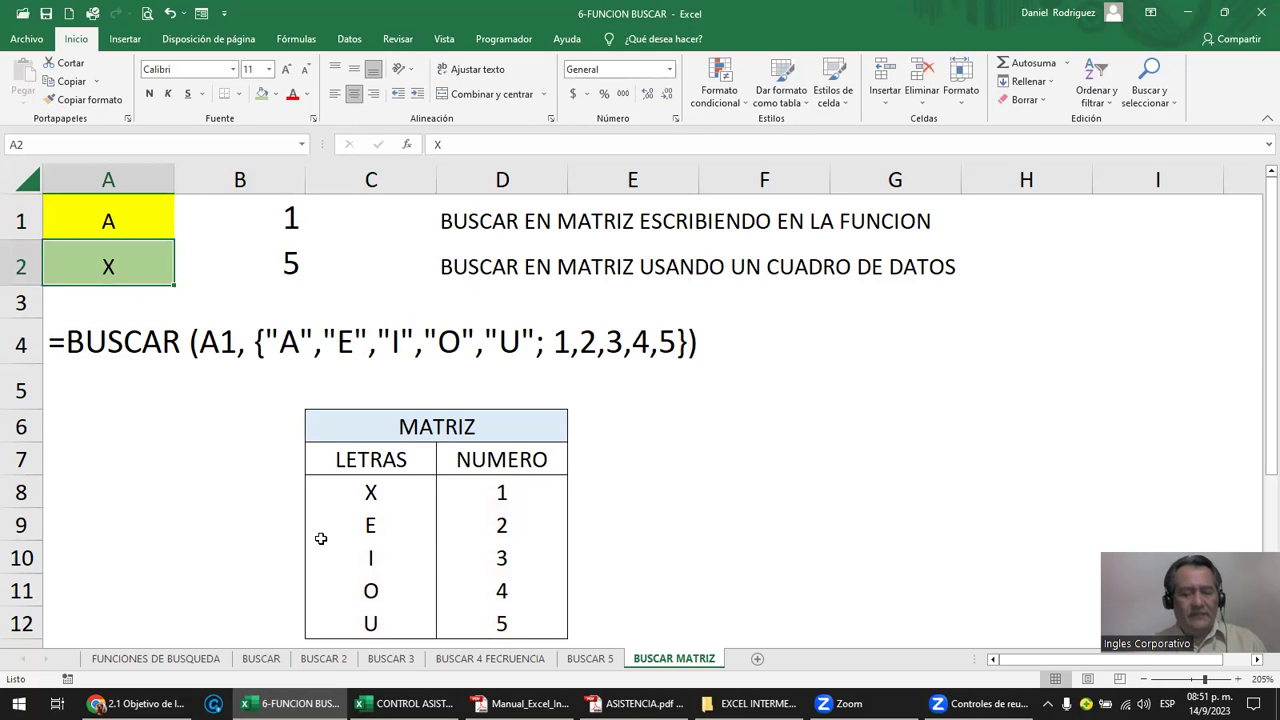
pyautogui.hotkey('ctrl', 'z')
pyautogui.click(378, 492)
pyautogui.click(388, 520)
pyautogui.click(376, 492)
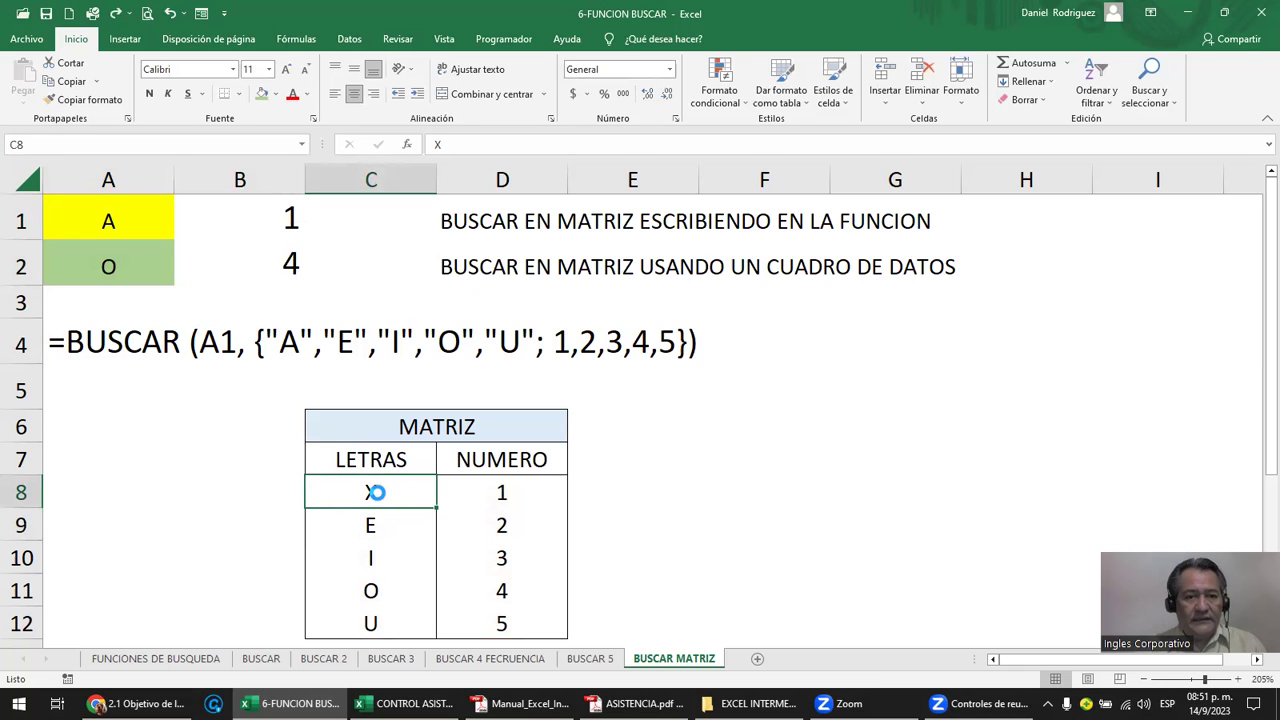
pyautogui.hotkey('ctrl', 'o')
pyautogui.press('Escape')
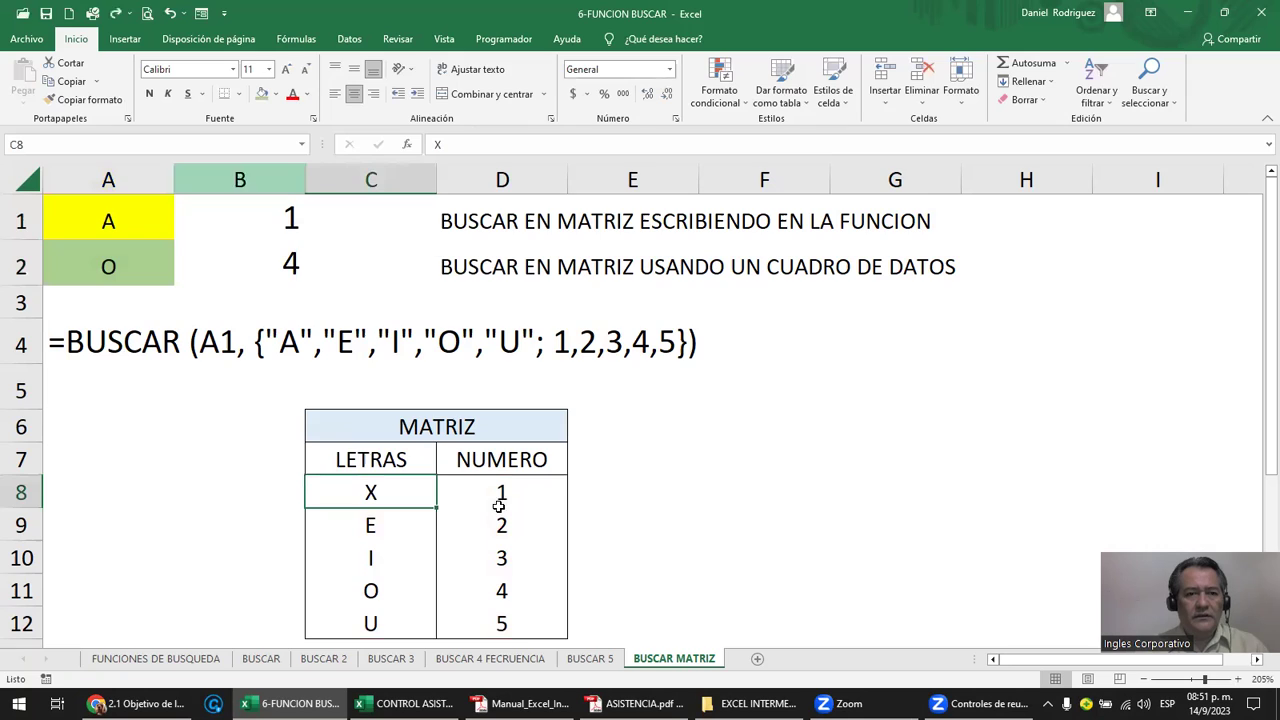
pyautogui.write('A')
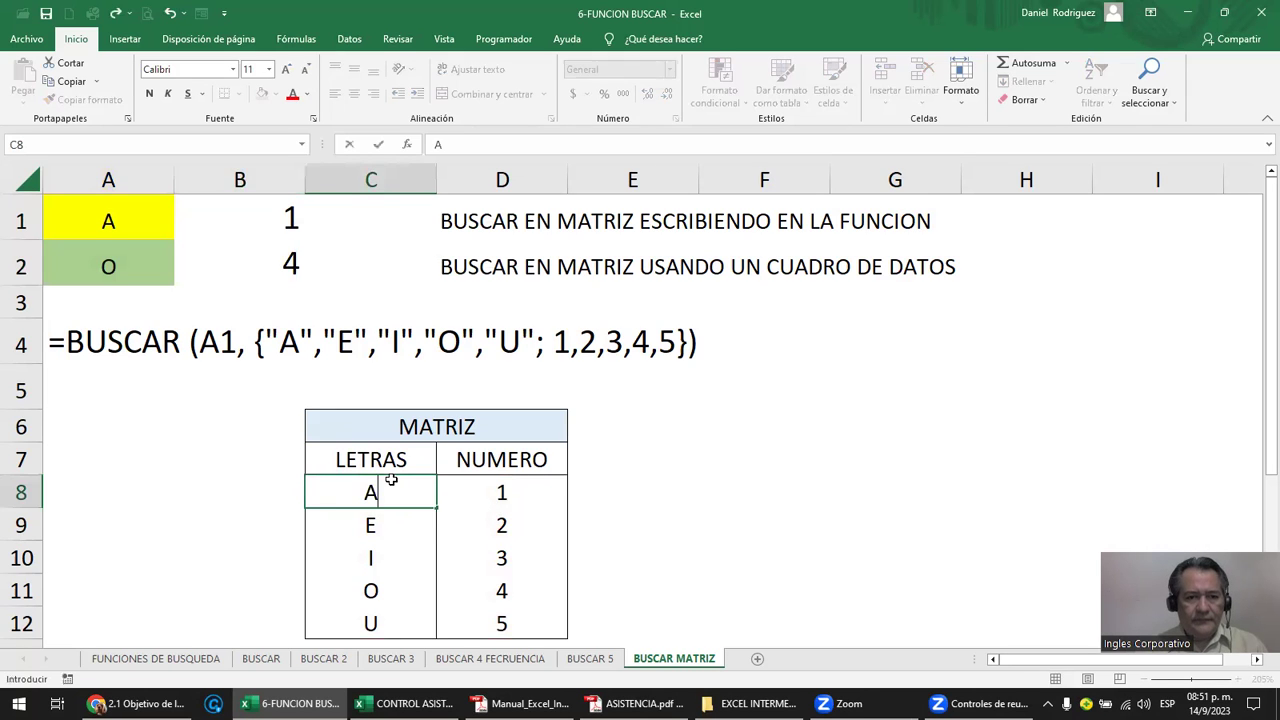
pyautogui.press('Return')
pyautogui.click(391, 487)
pyautogui.moveTo(391, 487); pyautogui.dragTo(500, 619)
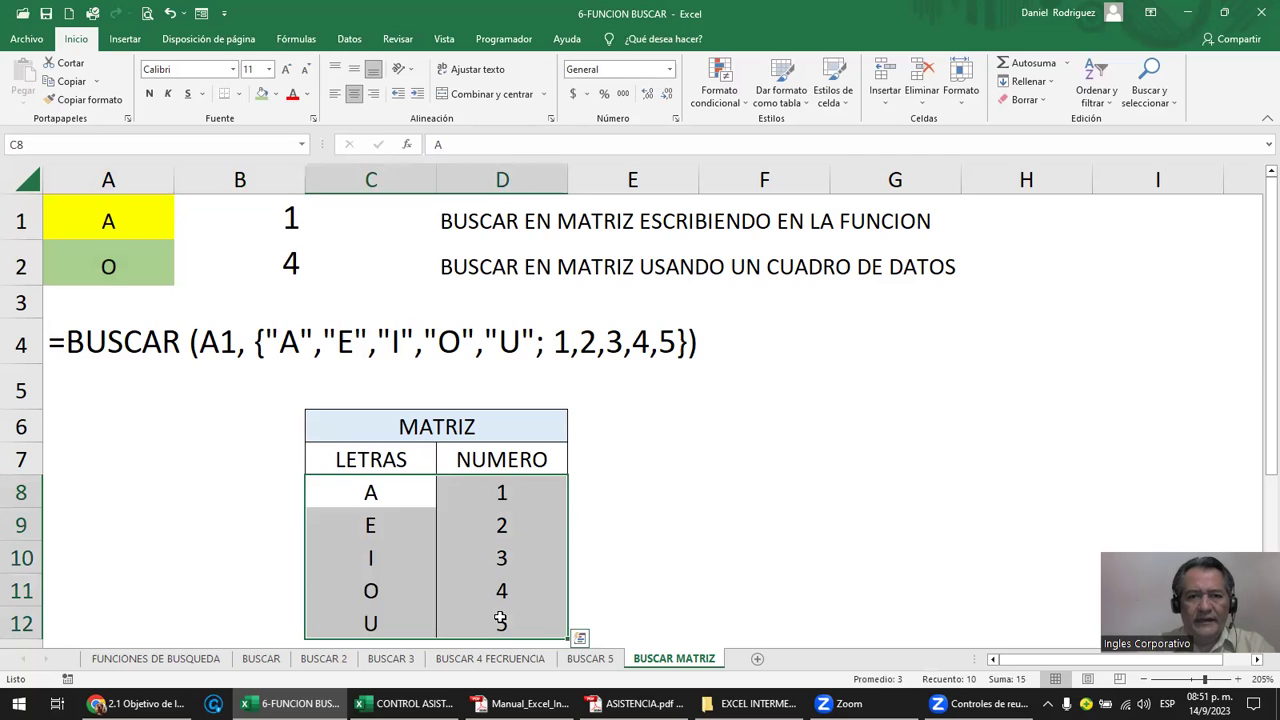
pyautogui.click(624, 464)
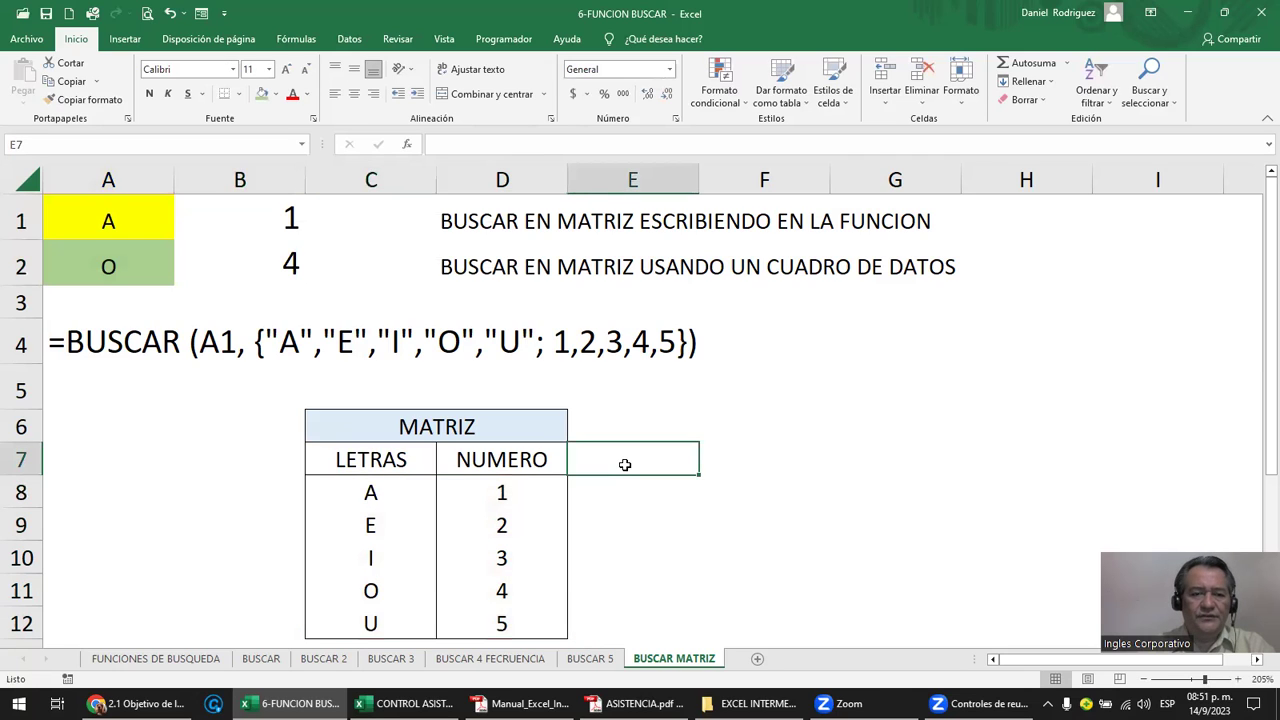
# Walk through the MATRIZ table, selecting each letter–number pair from A–1 to U–5.
pyautogui.click(366, 491)
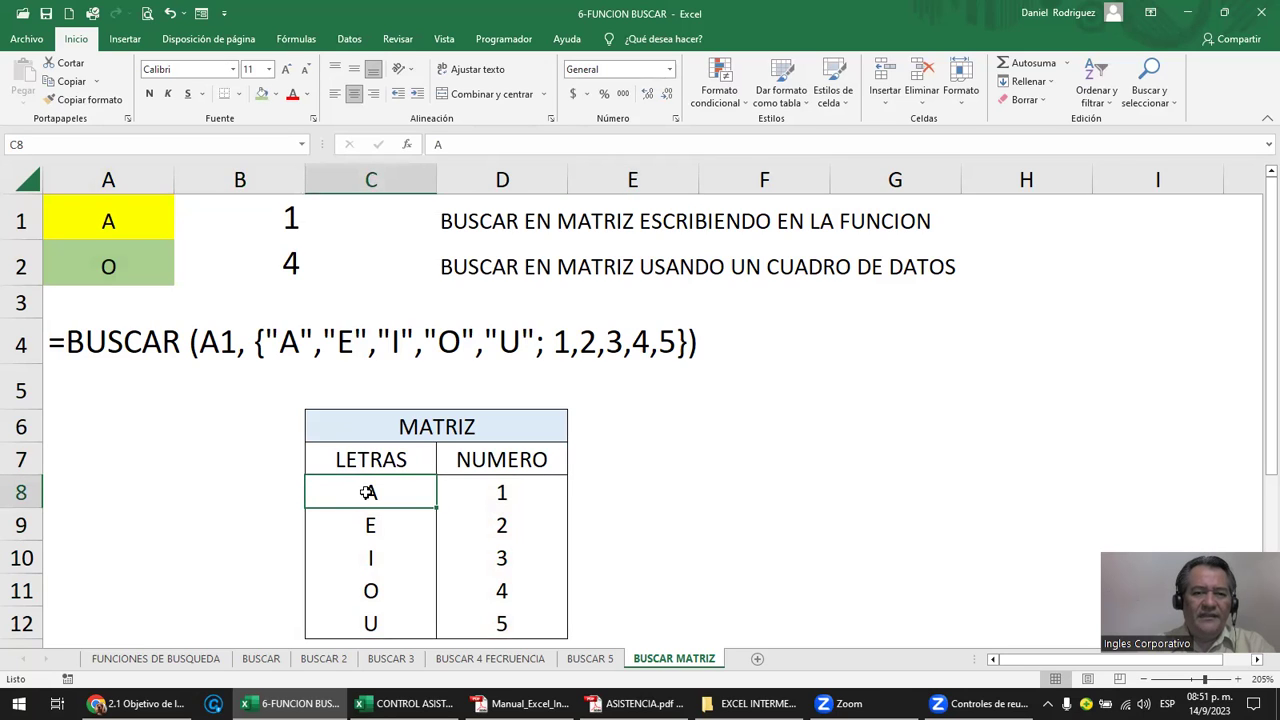
pyautogui.moveTo(376, 491); pyautogui.dragTo(451, 489)
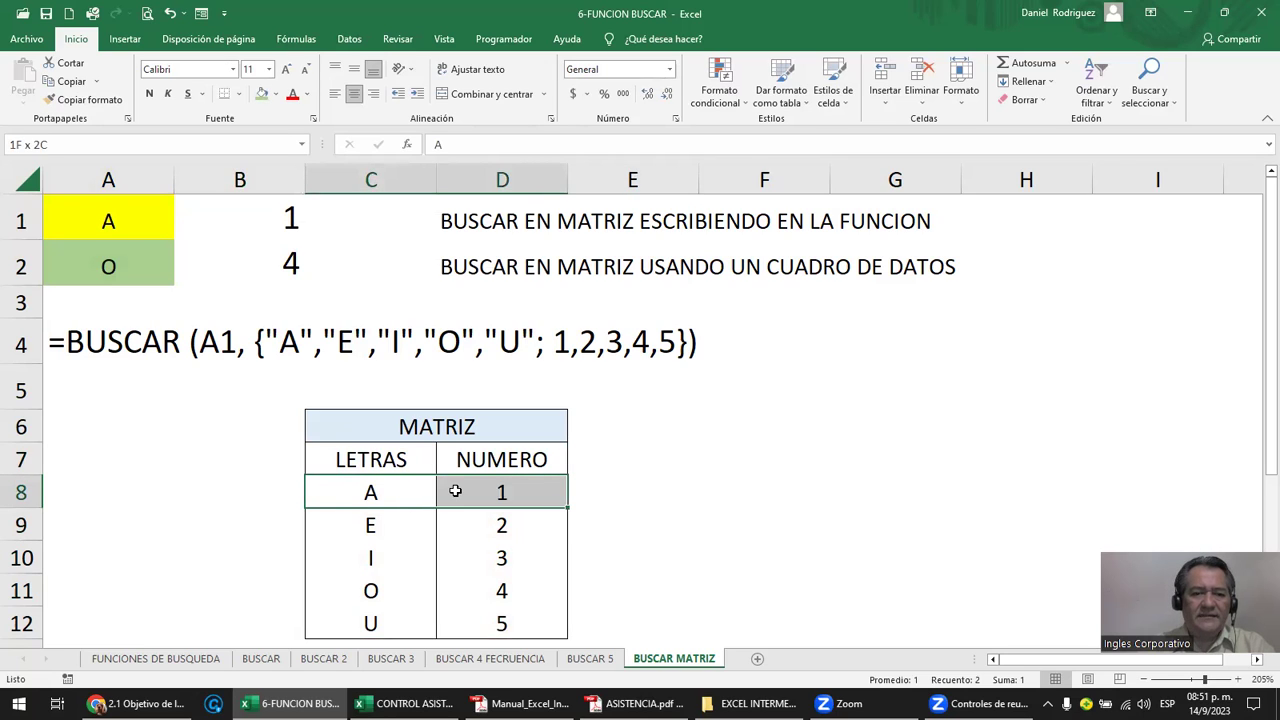
pyautogui.click(372, 493)
pyautogui.click(486, 484)
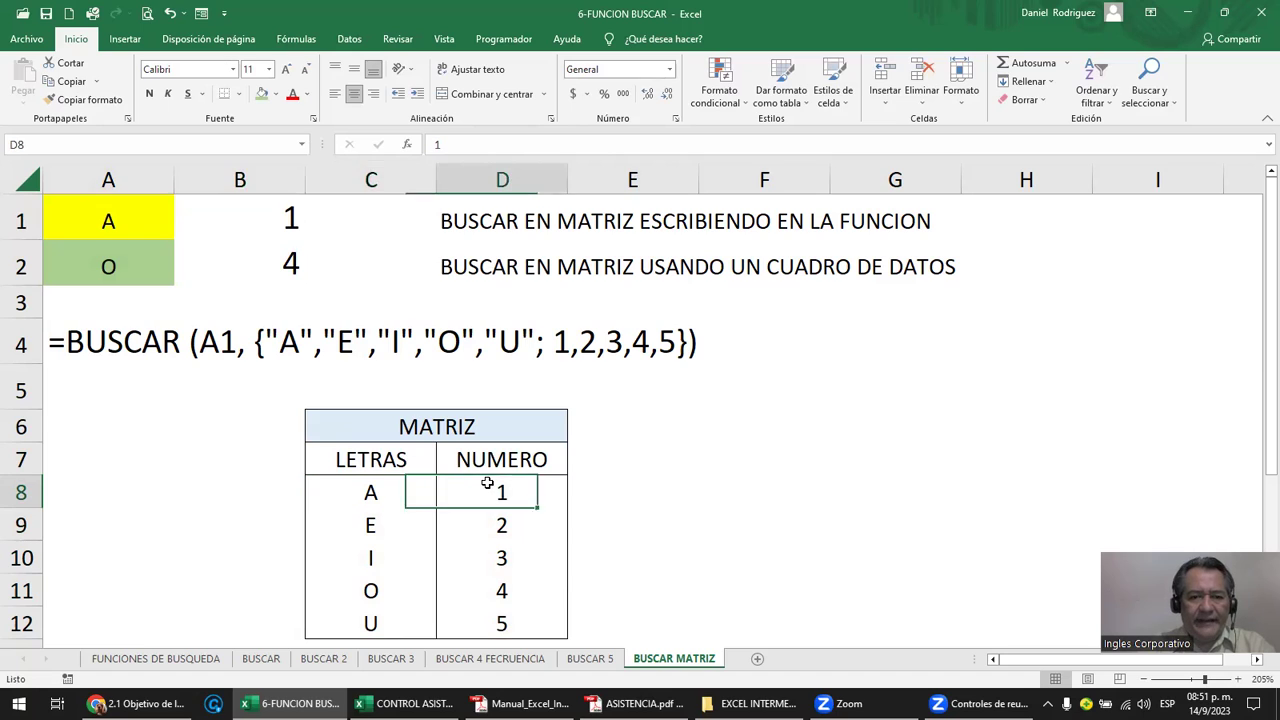
pyautogui.click(366, 525)
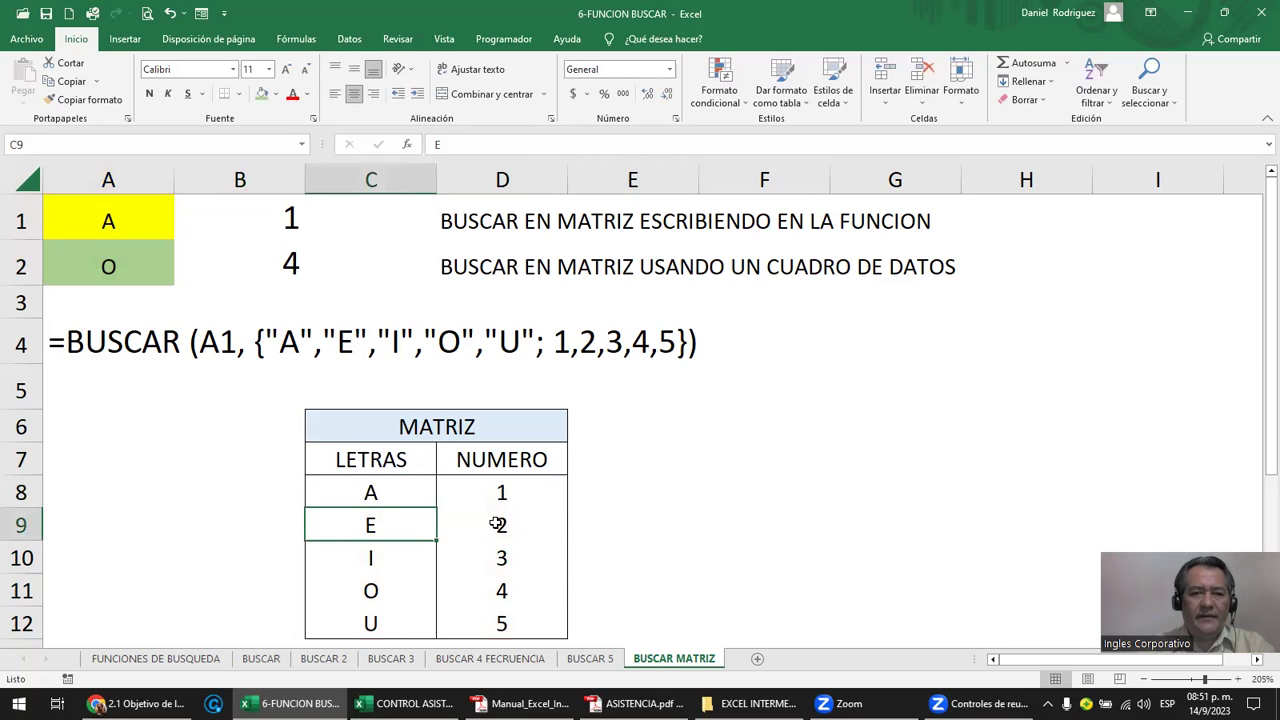
pyautogui.click(497, 524)
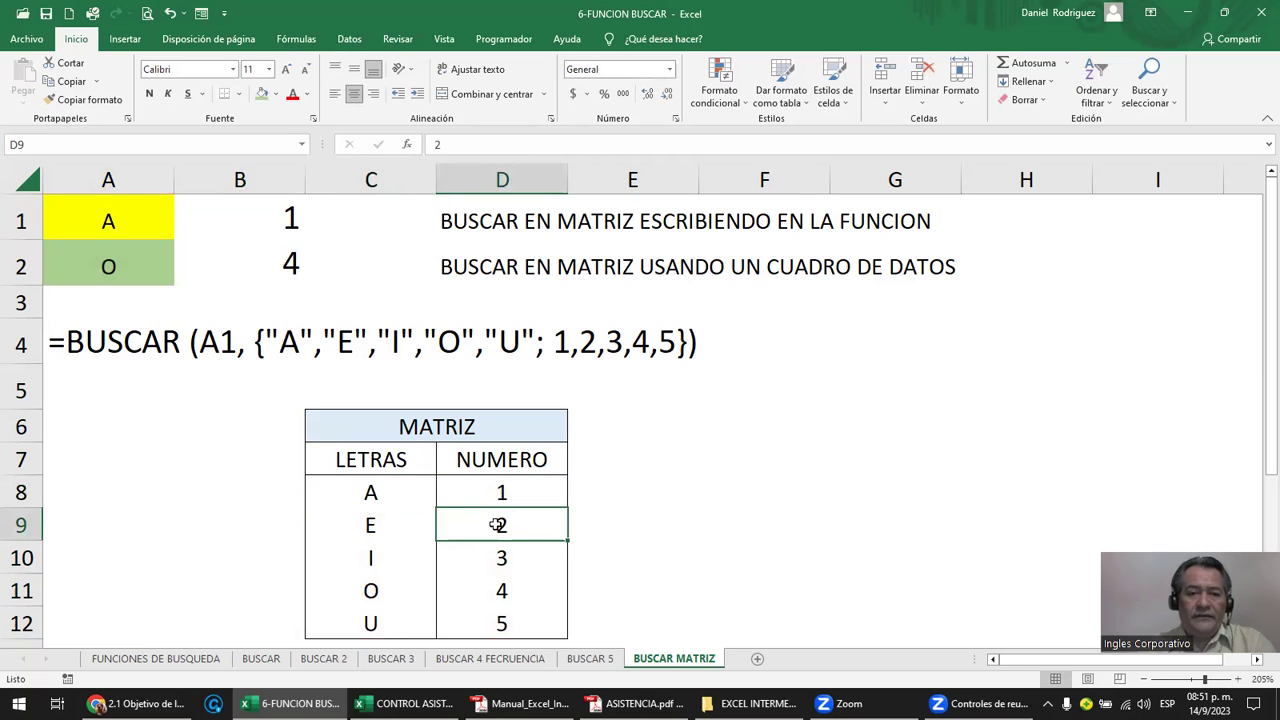
pyautogui.click(502, 491)
pyautogui.click(380, 485)
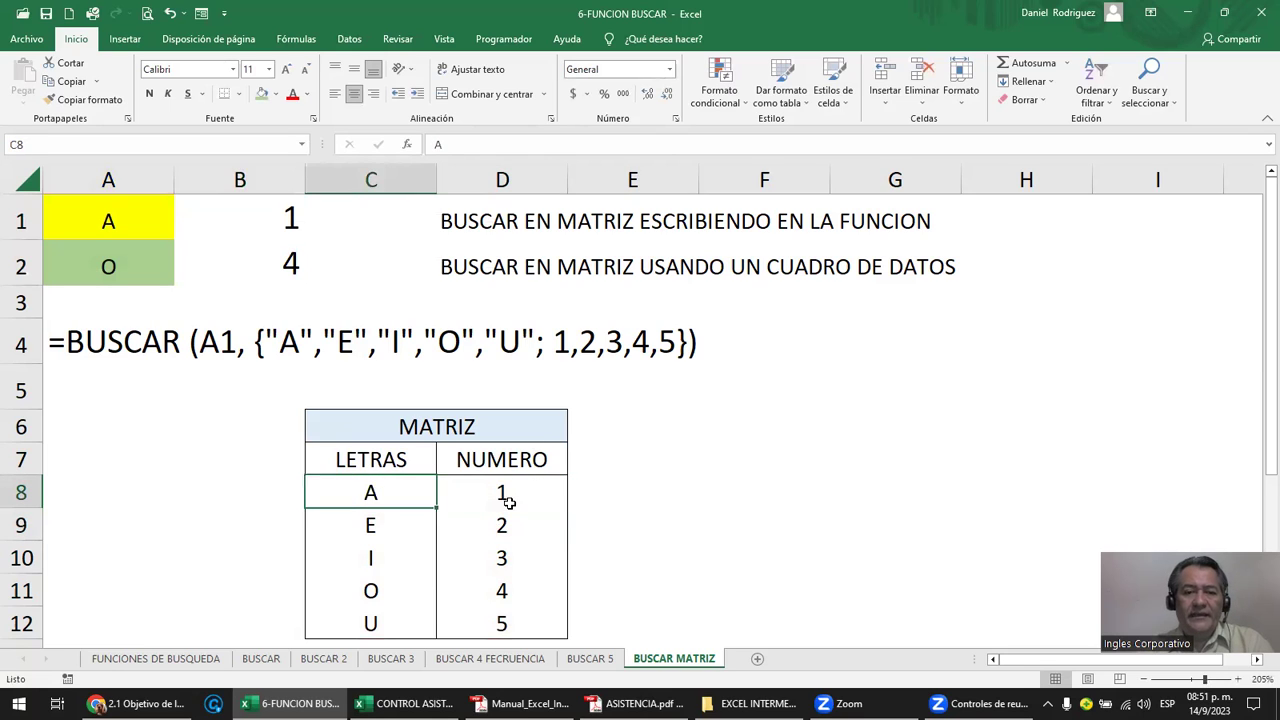
pyautogui.moveTo(370, 491); pyautogui.dragTo(376, 622)
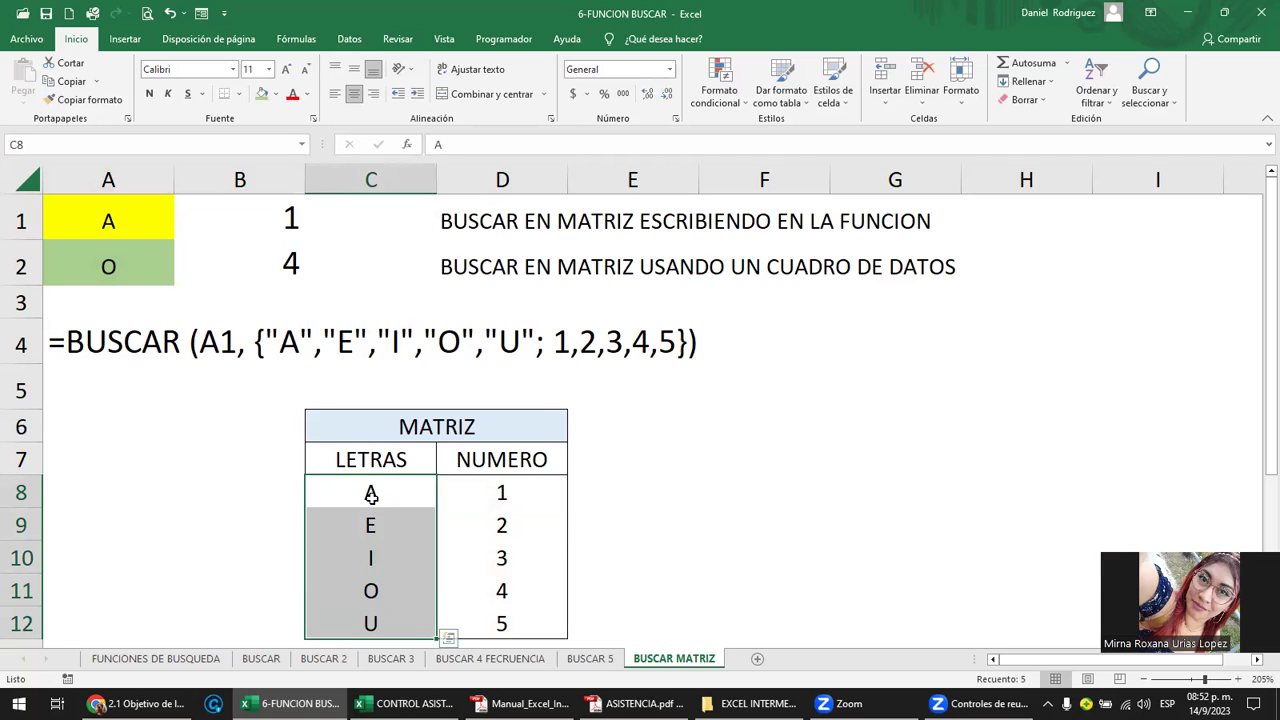
pyautogui.moveTo(372, 492); pyautogui.dragTo(477, 490)
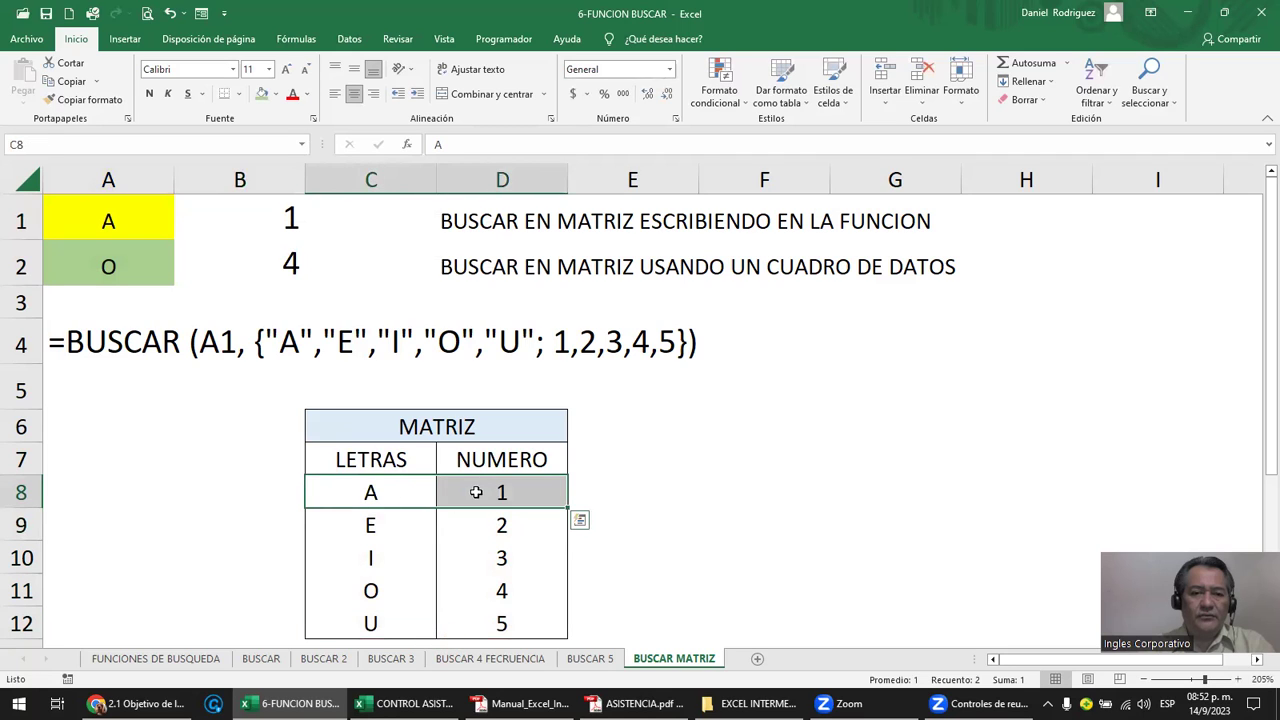
pyautogui.moveTo(376, 525); pyautogui.dragTo(500, 525)
pyautogui.moveTo(375, 558); pyautogui.dragTo(495, 558)
pyautogui.moveTo(378, 590); pyautogui.dragTo(492, 590)
pyautogui.moveTo(380, 620); pyautogui.dragTo(500, 620)
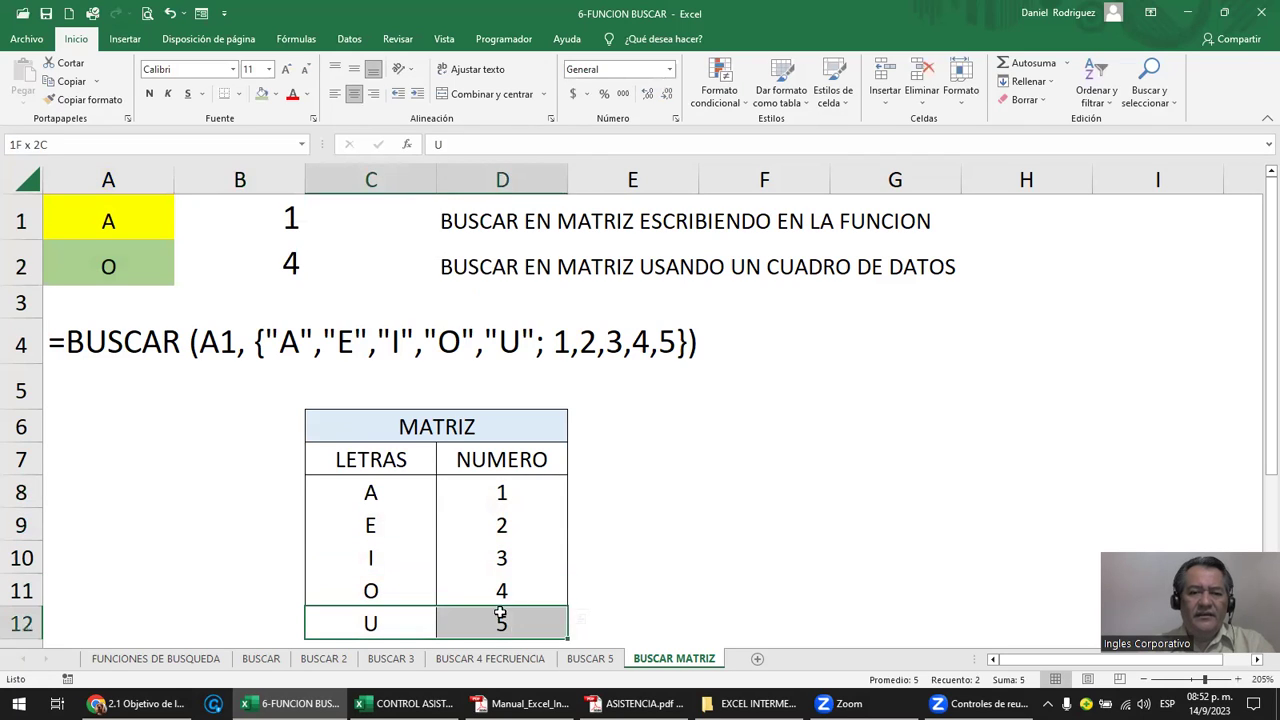
pyautogui.click(378, 493)
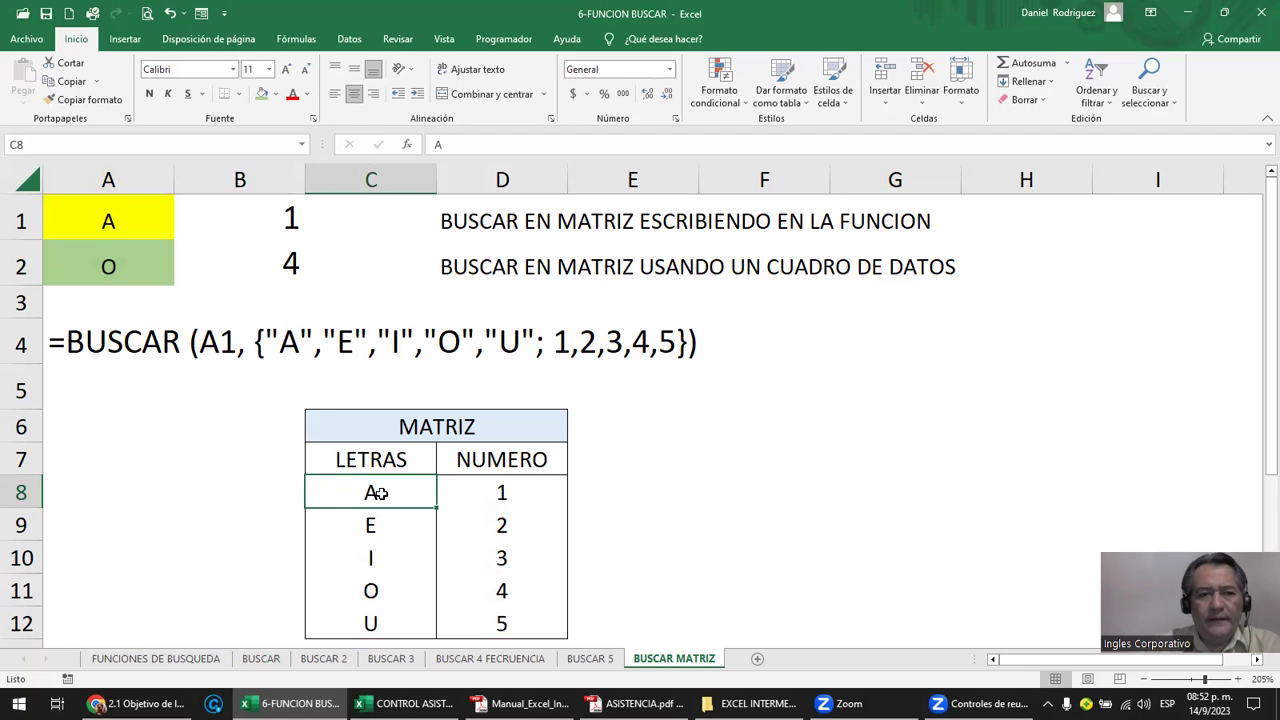
# Enter A as the lookup letter in cell A2.
pyautogui.click(93, 265)
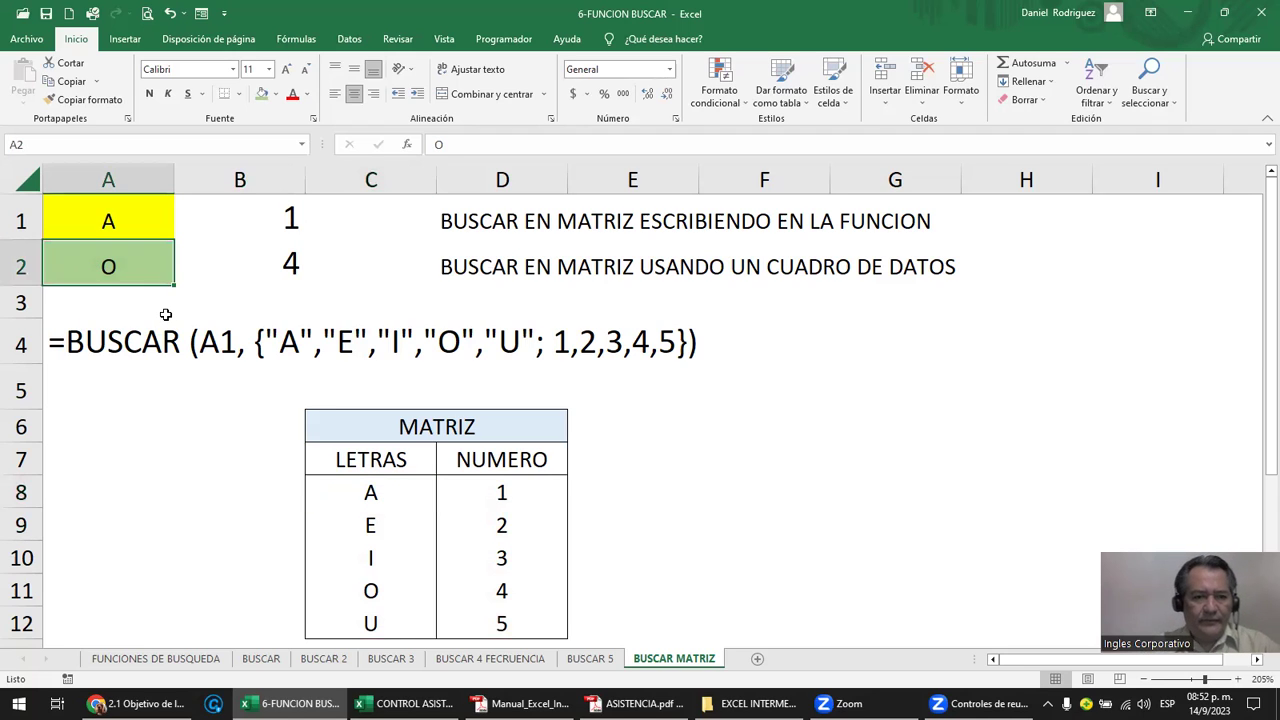
pyautogui.write('A')
pyautogui.press('Return')
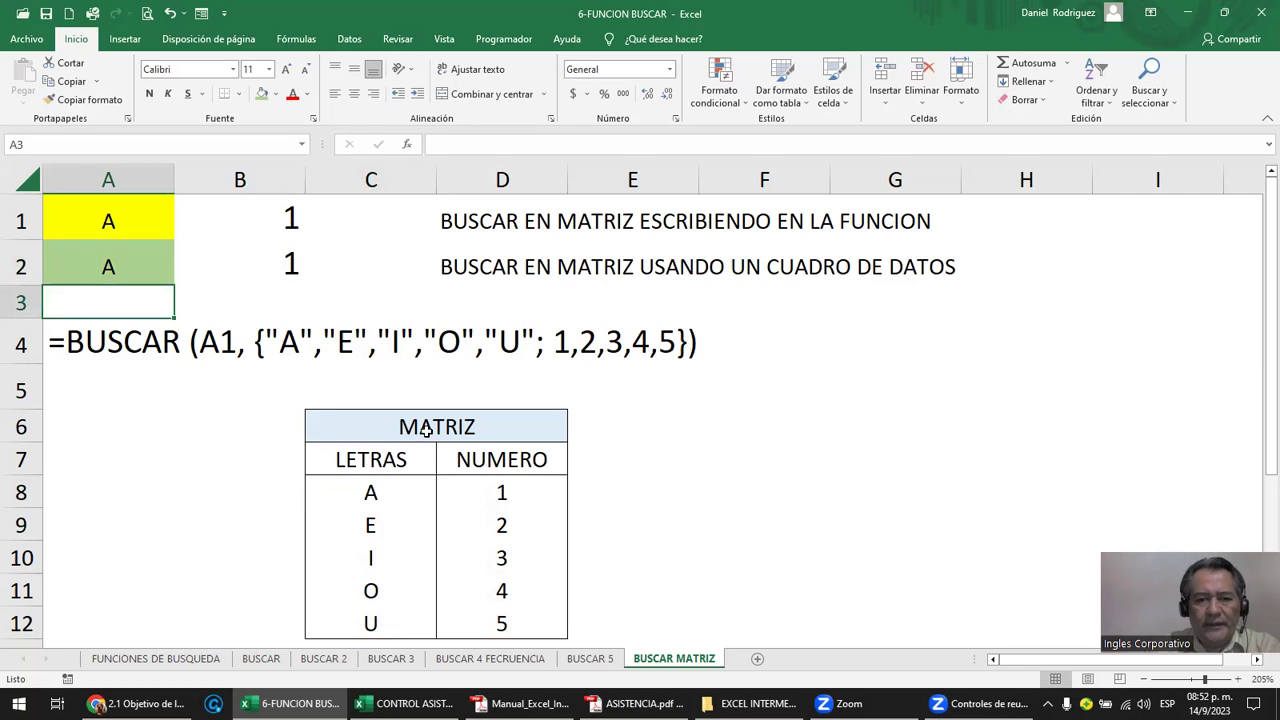
pyautogui.click(507, 658)
pyautogui.click(686, 438)
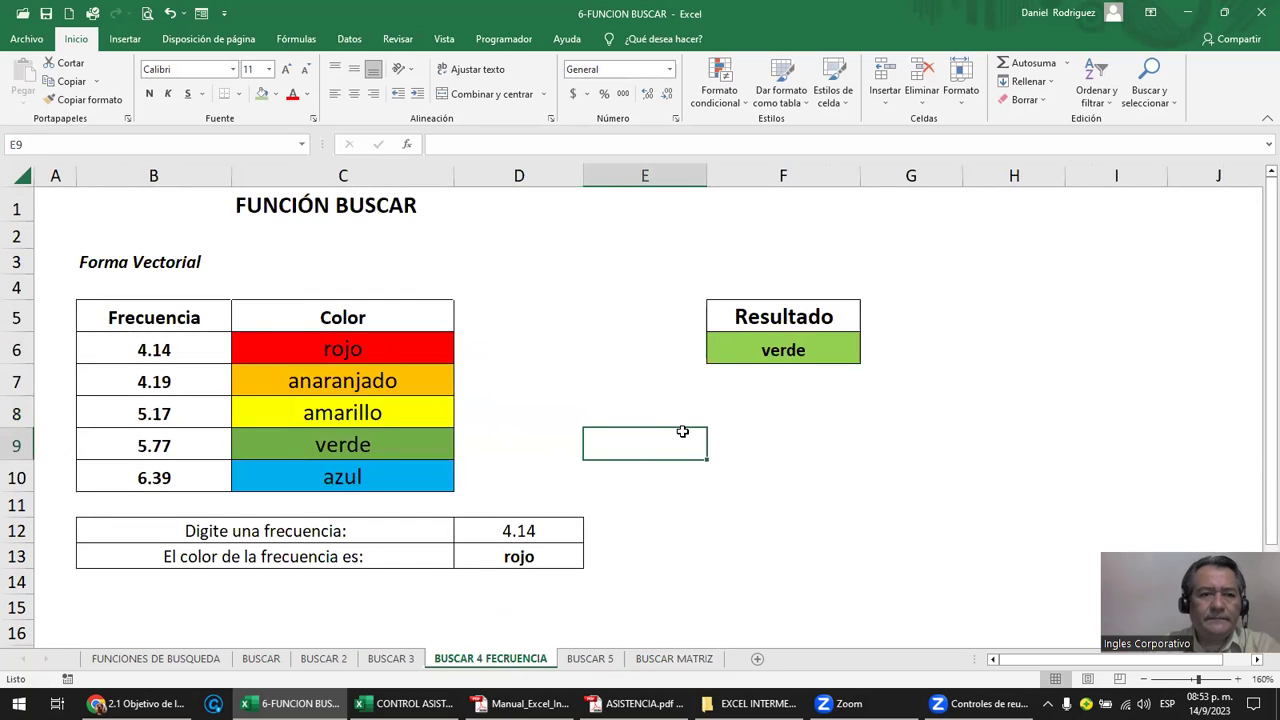
pyautogui.click(186, 357)
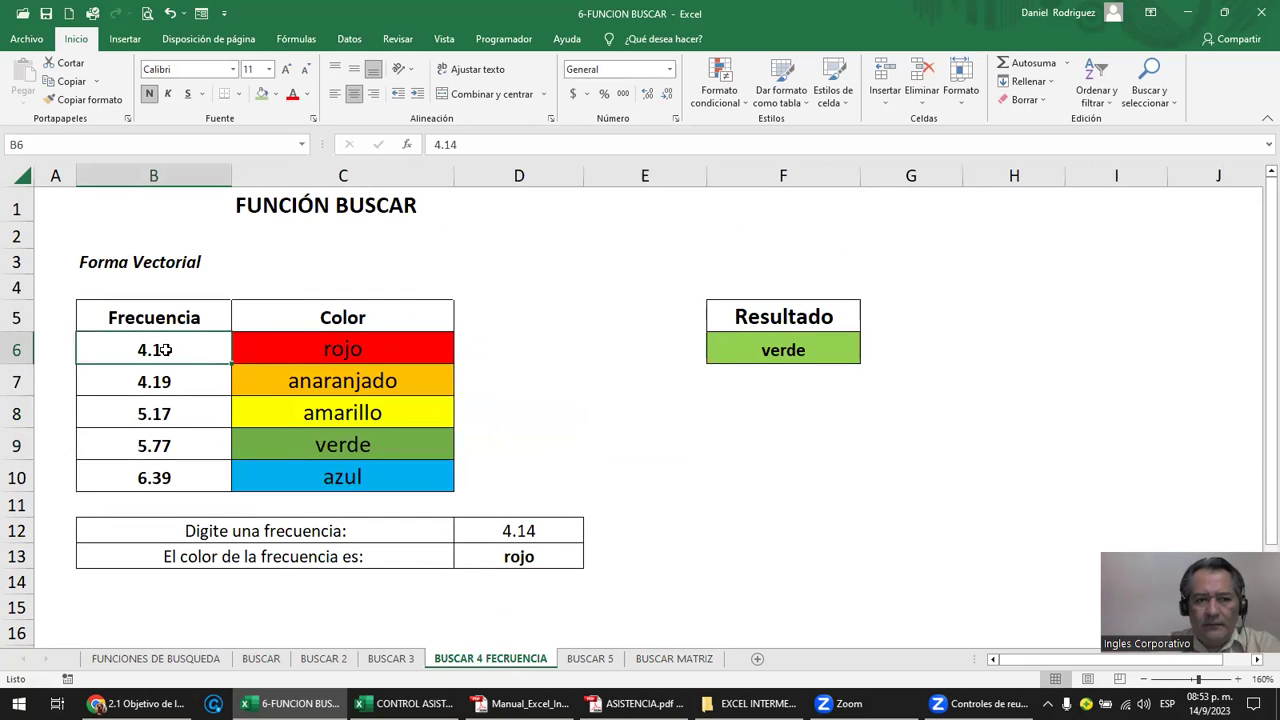
pyautogui.moveTo(163, 347); pyautogui.dragTo(160, 478)
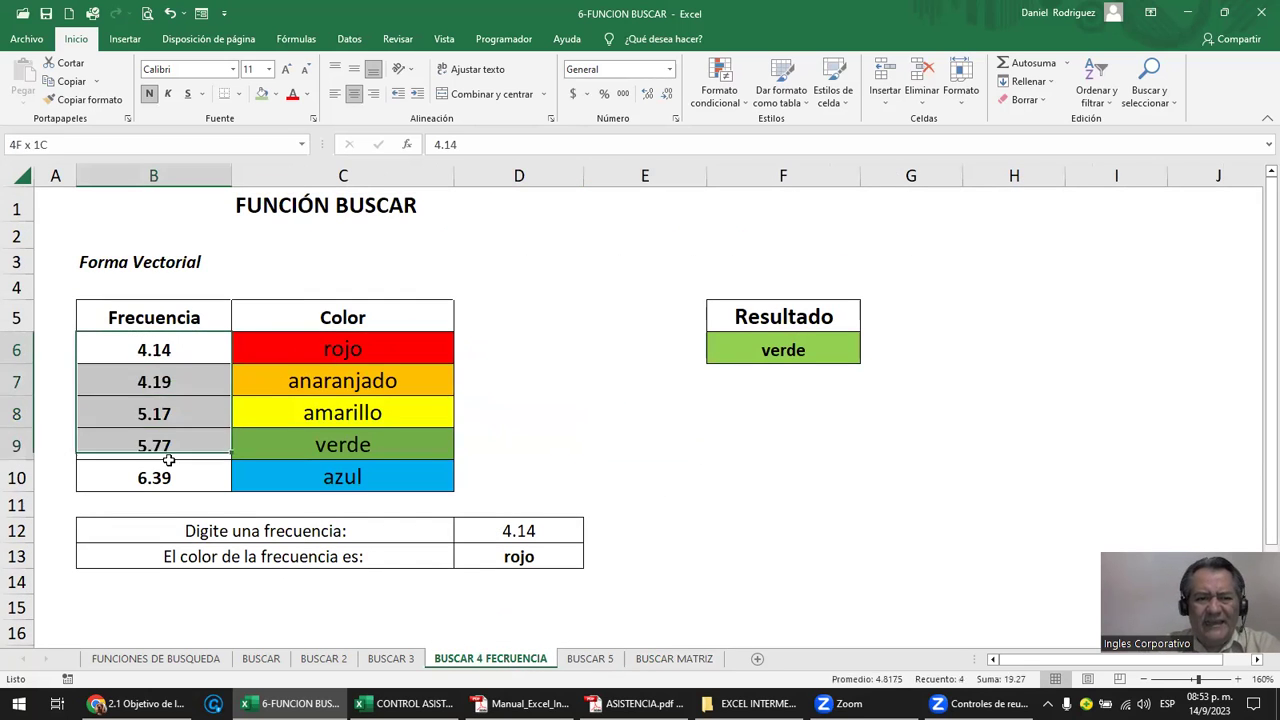
pyautogui.click(148, 346)
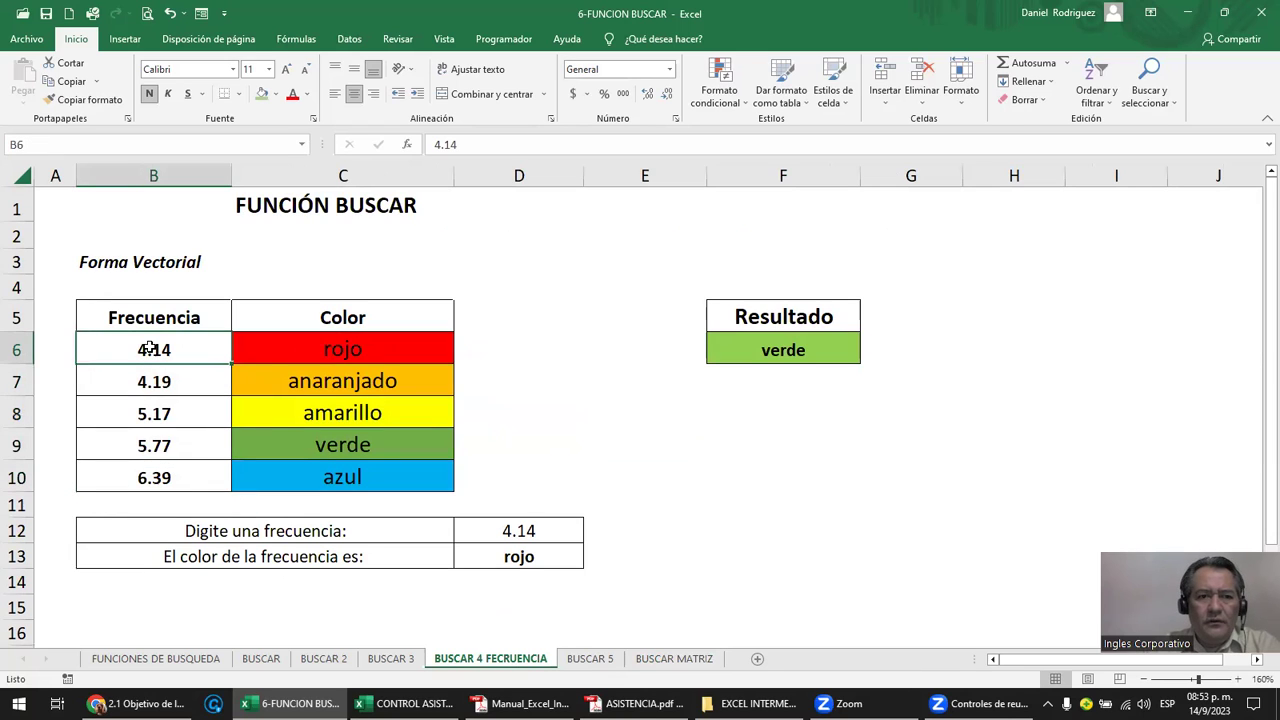
pyautogui.moveTo(157, 347); pyautogui.dragTo(155, 478)
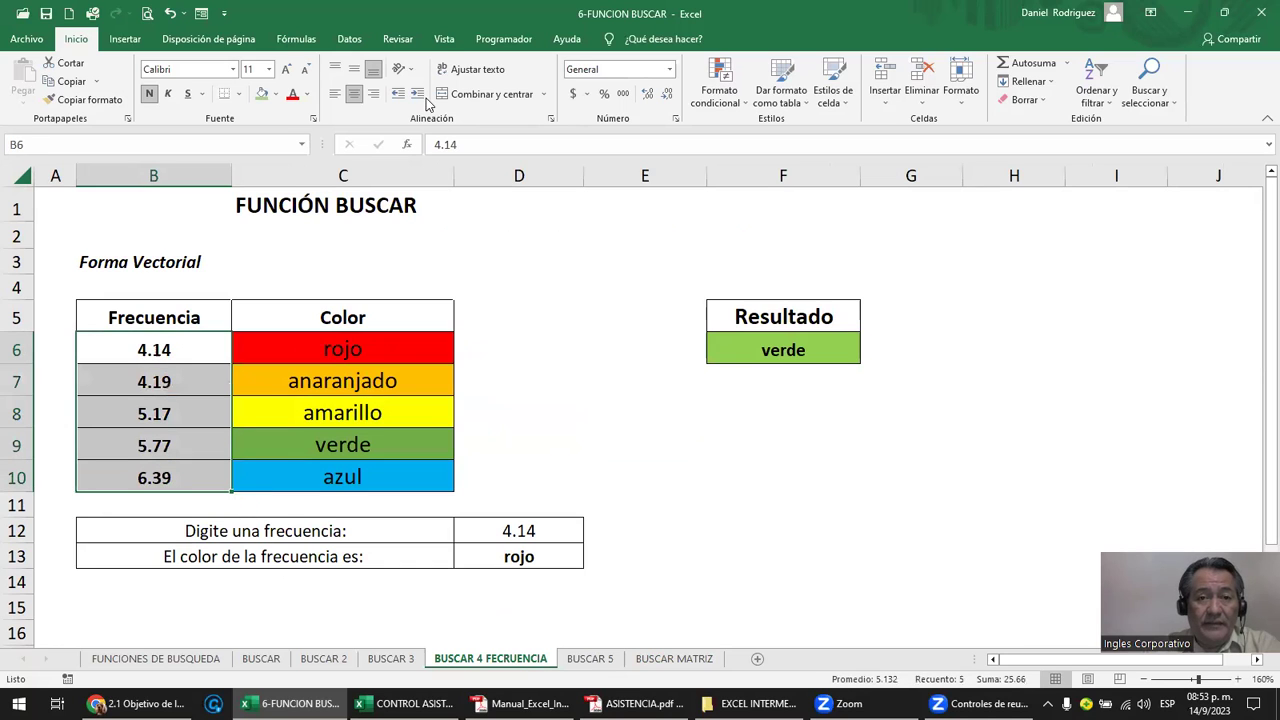
pyautogui.click(352, 48)
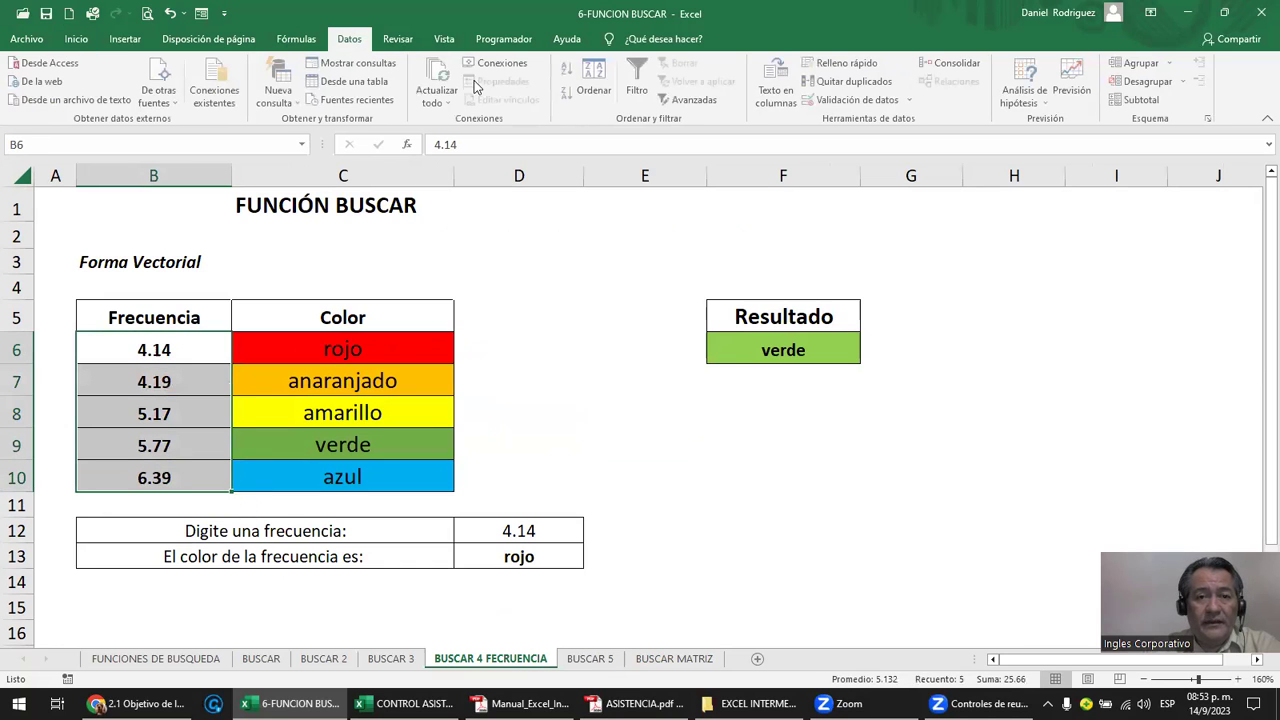
pyautogui.click(569, 76)
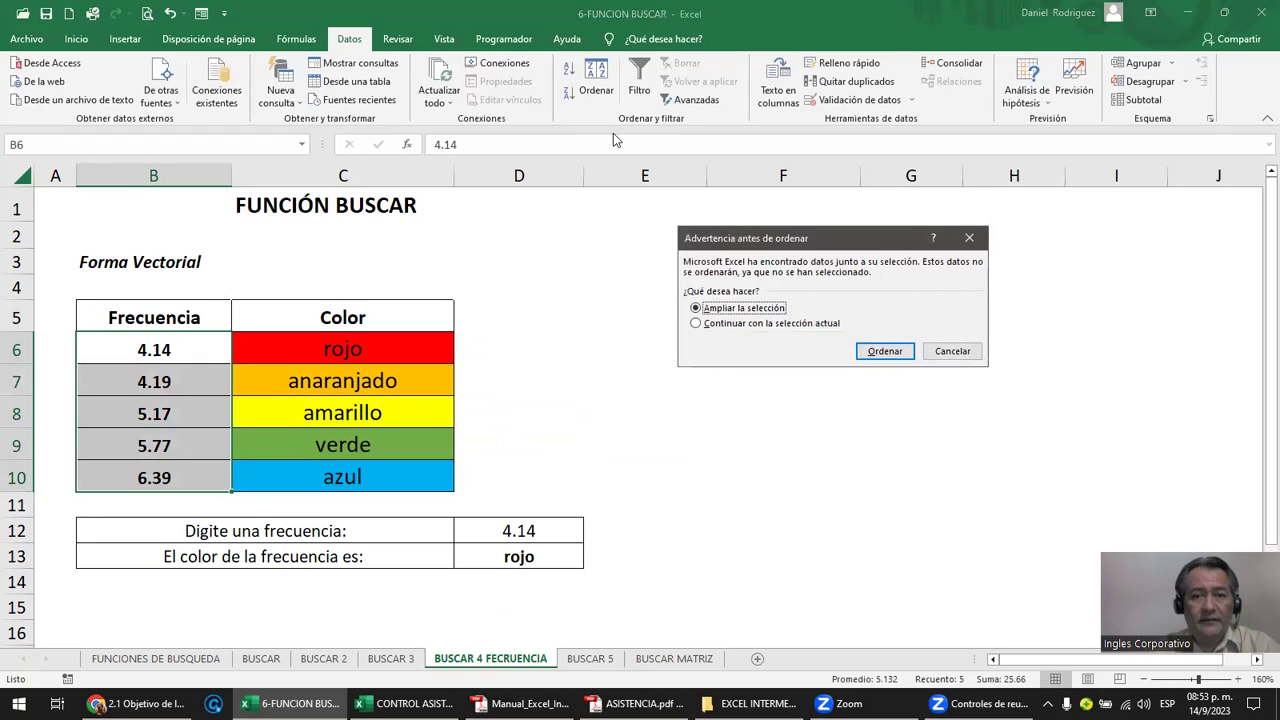
pyautogui.press('Escape')
pyautogui.click(615, 370)
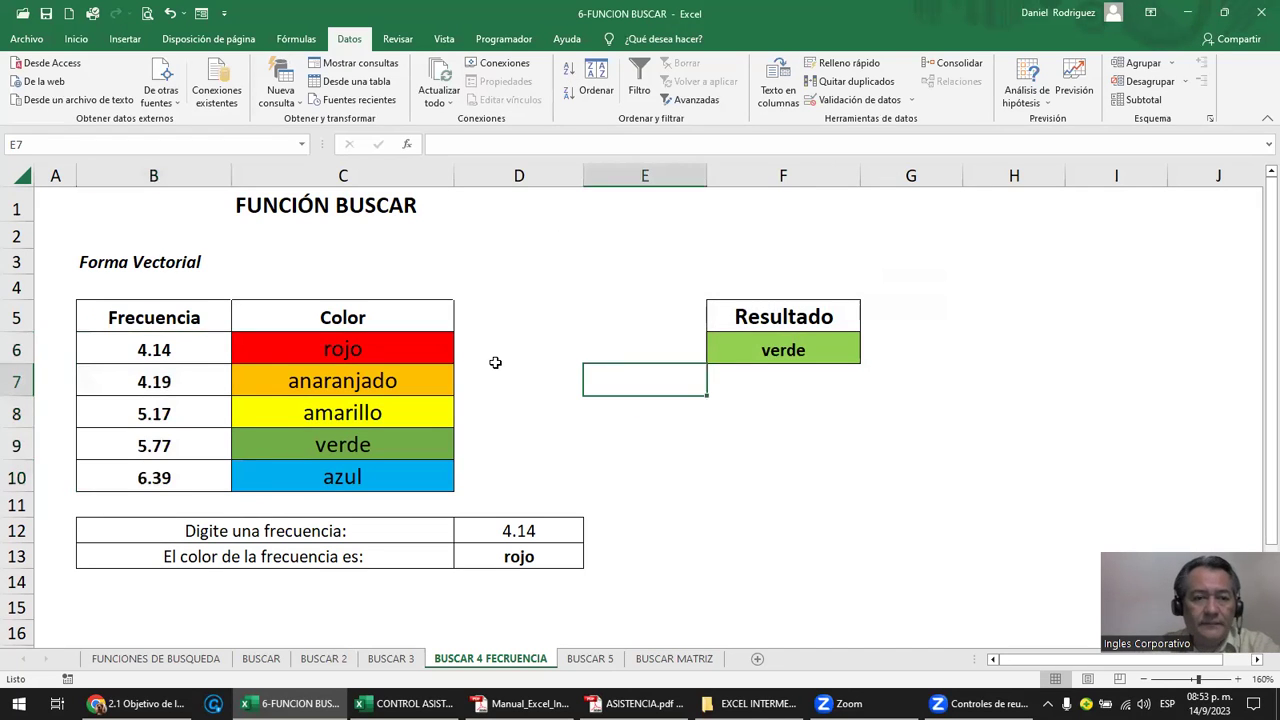
pyautogui.press('Up')
pyautogui.press('Left')
pyautogui.press('Left')
pyautogui.press('Left')
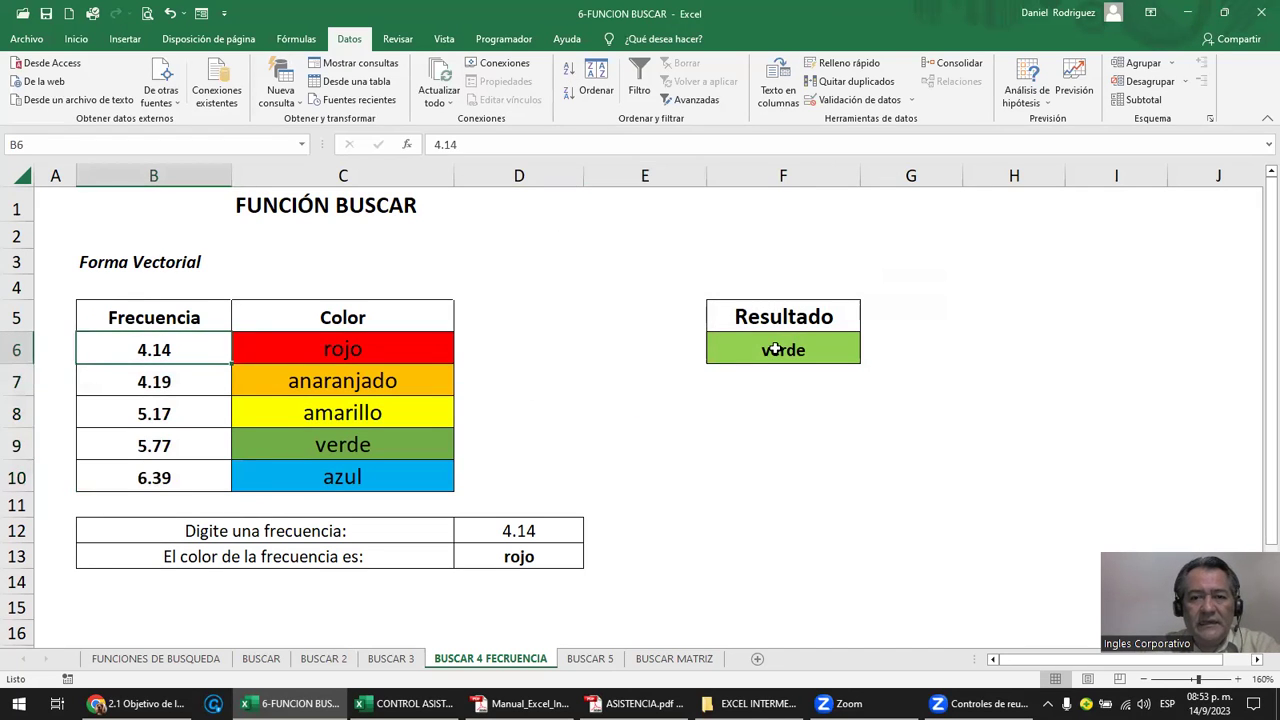
# Inspect the F6 formula =BUSCAR(5.77;B6:C10), highlighting its B6:C10 range, without changing it.
pyautogui.click(775, 349)
pyautogui.doubleClick(775, 349)
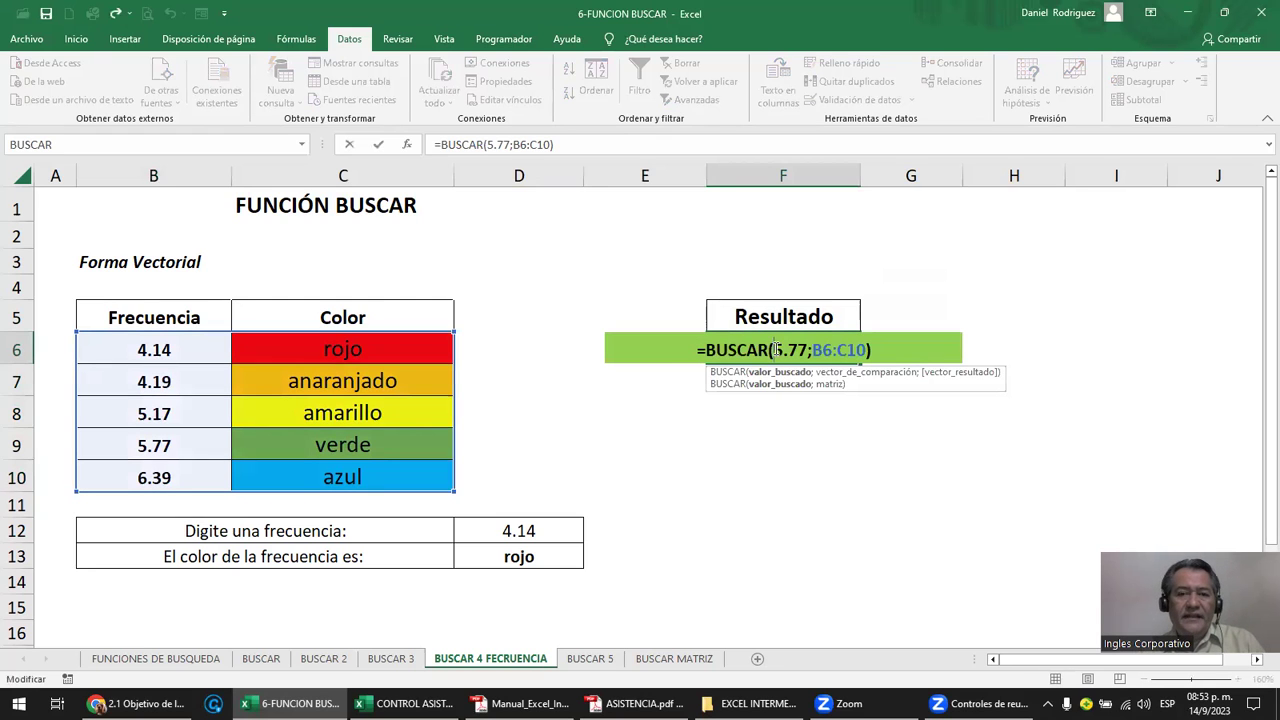
pyautogui.press('Escape')
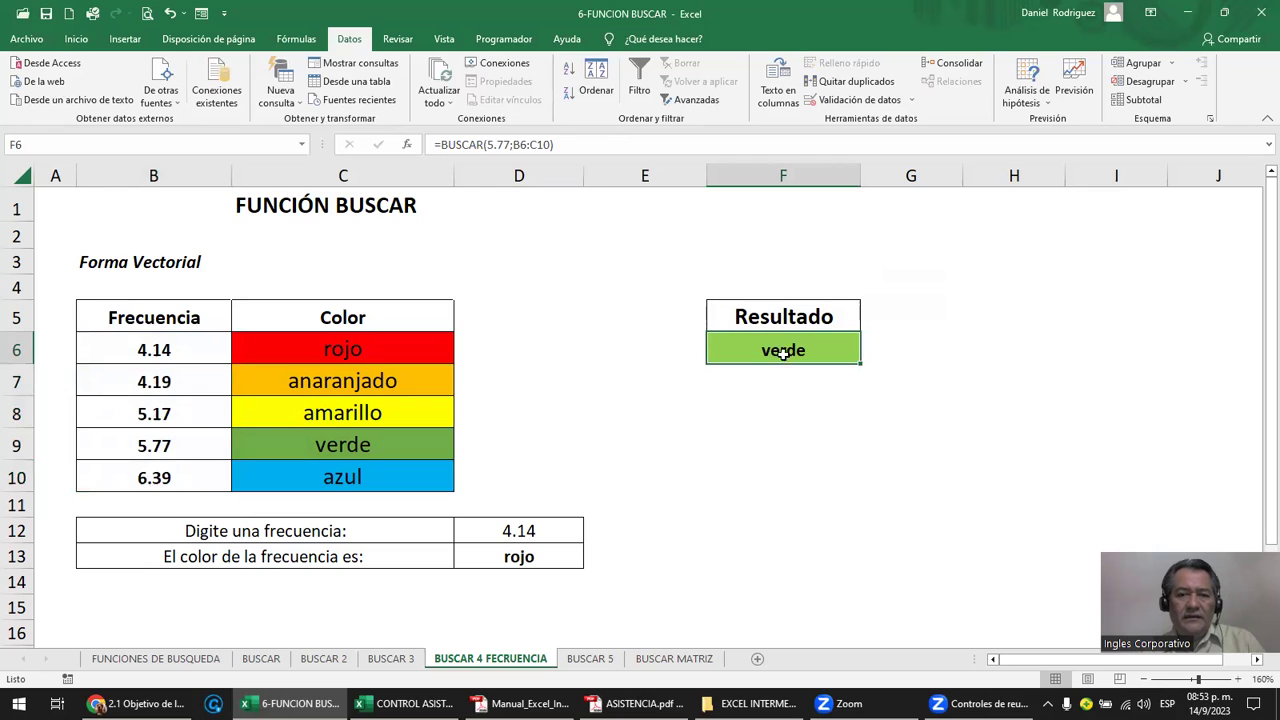
pyautogui.doubleClick(780, 349)
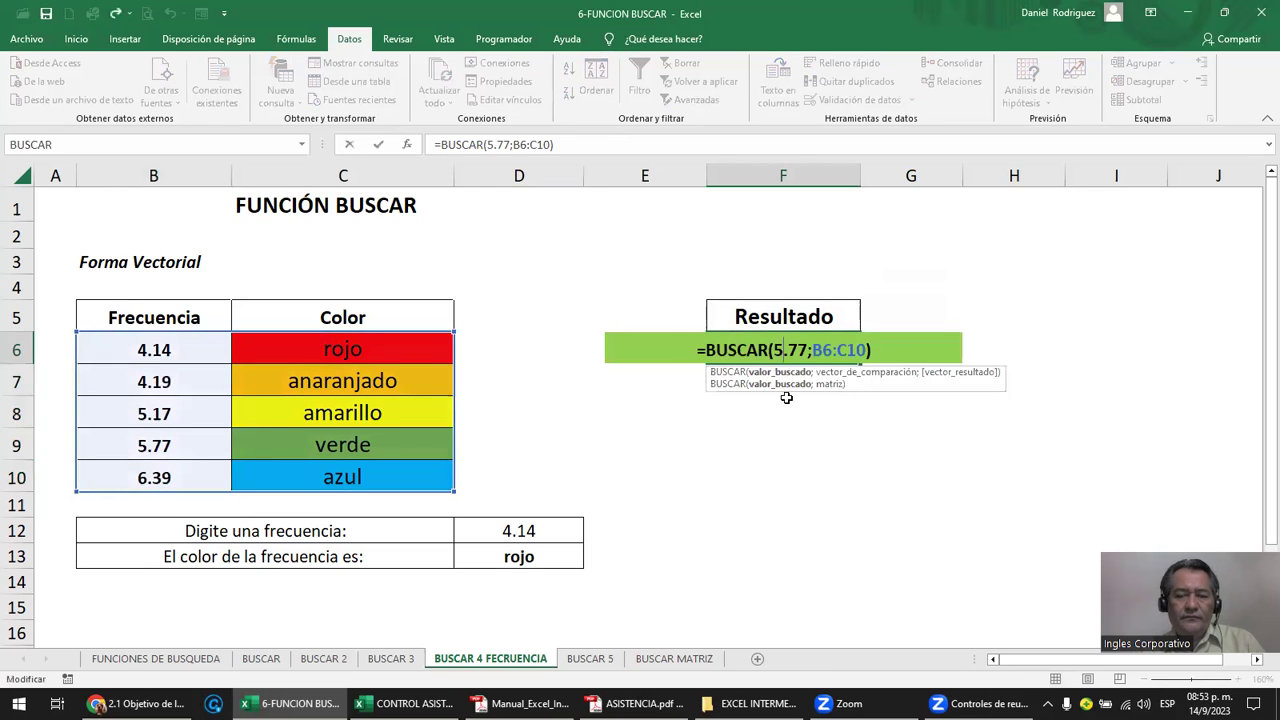
pyautogui.press('Escape')
pyautogui.doubleClick(777, 349)
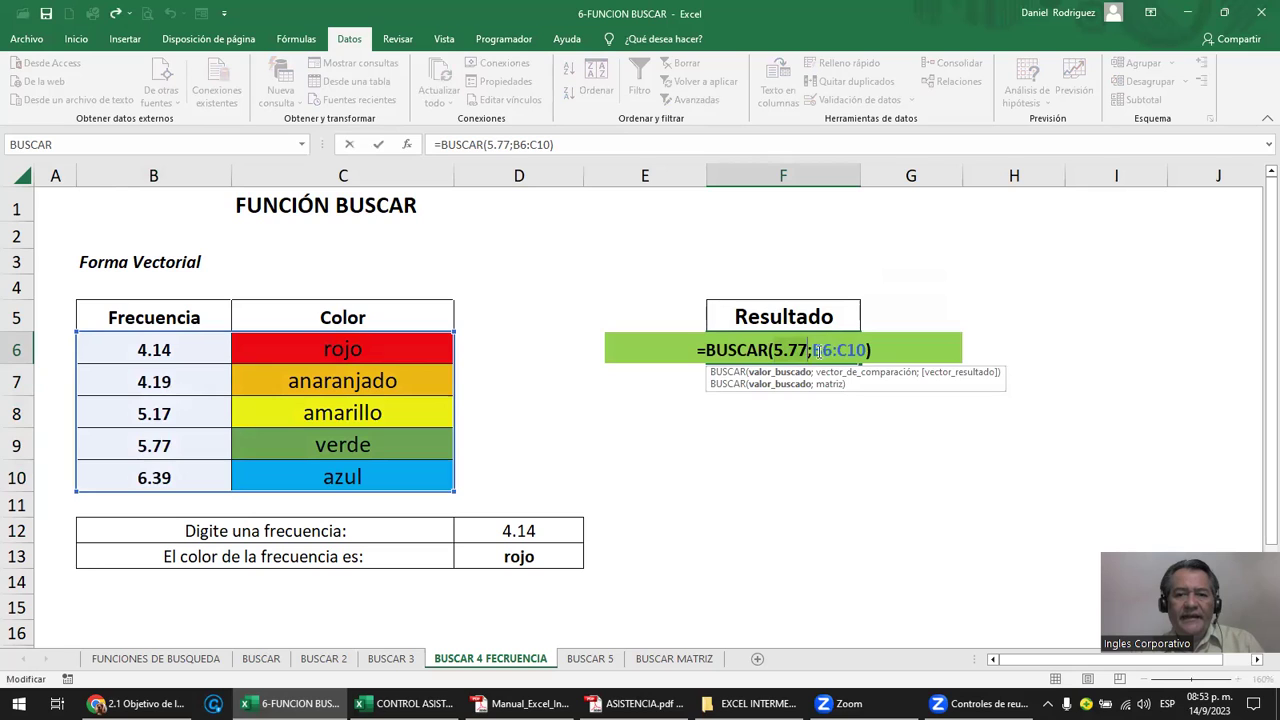
pyautogui.moveTo(812, 349); pyautogui.dragTo(866, 349)
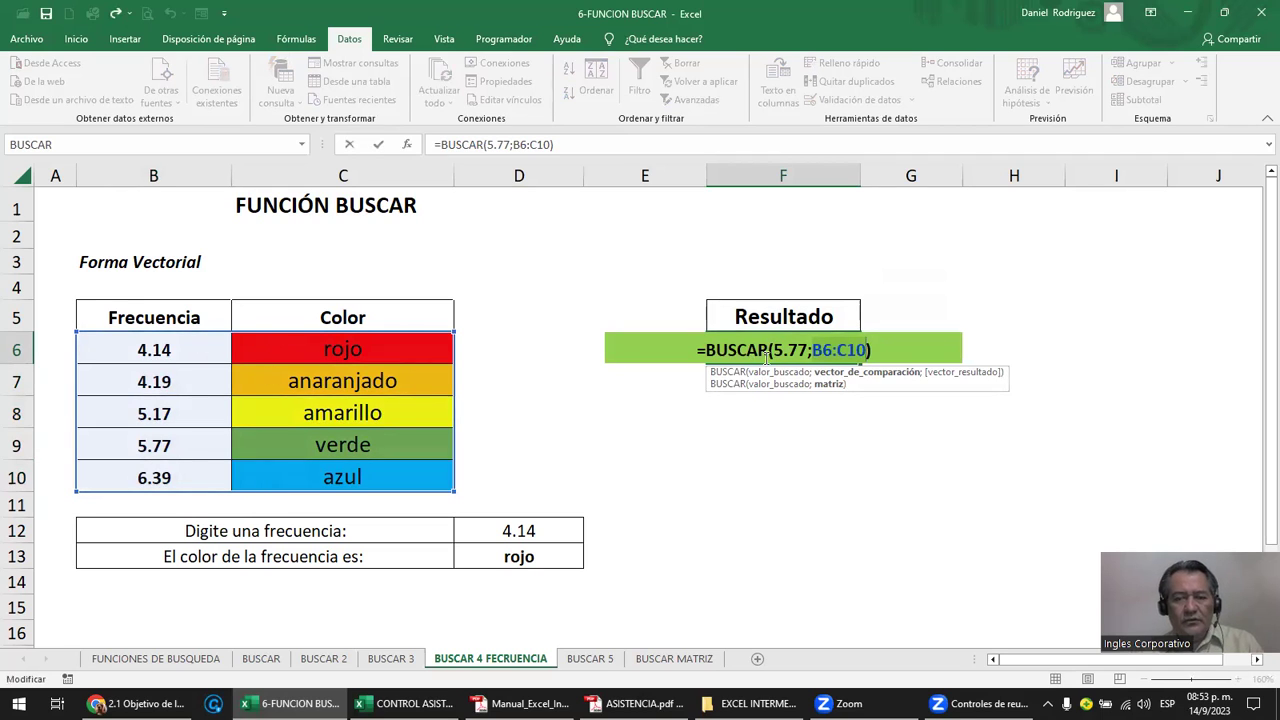
pyautogui.click(605, 500)
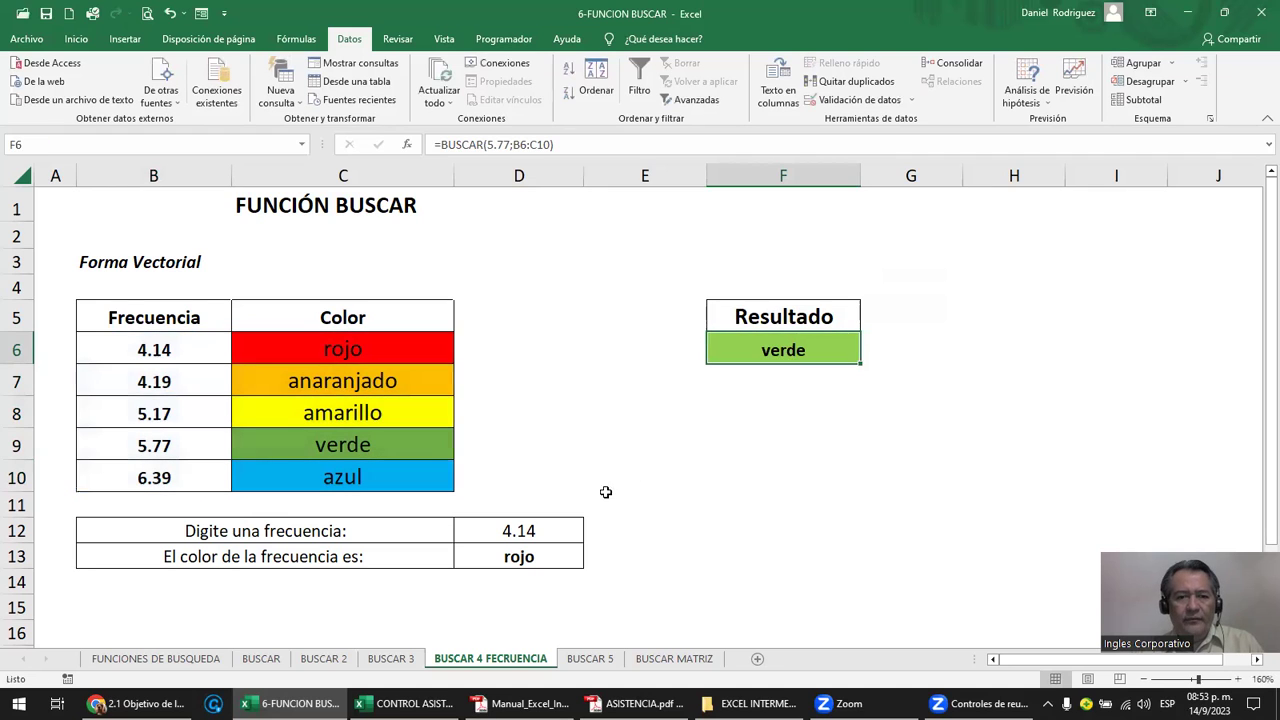
# Replace 5.77 with 4.19 in F6's formula so it returns anaranjado, then check it.
pyautogui.click(788, 352)
pyautogui.doubleClick(790, 350)
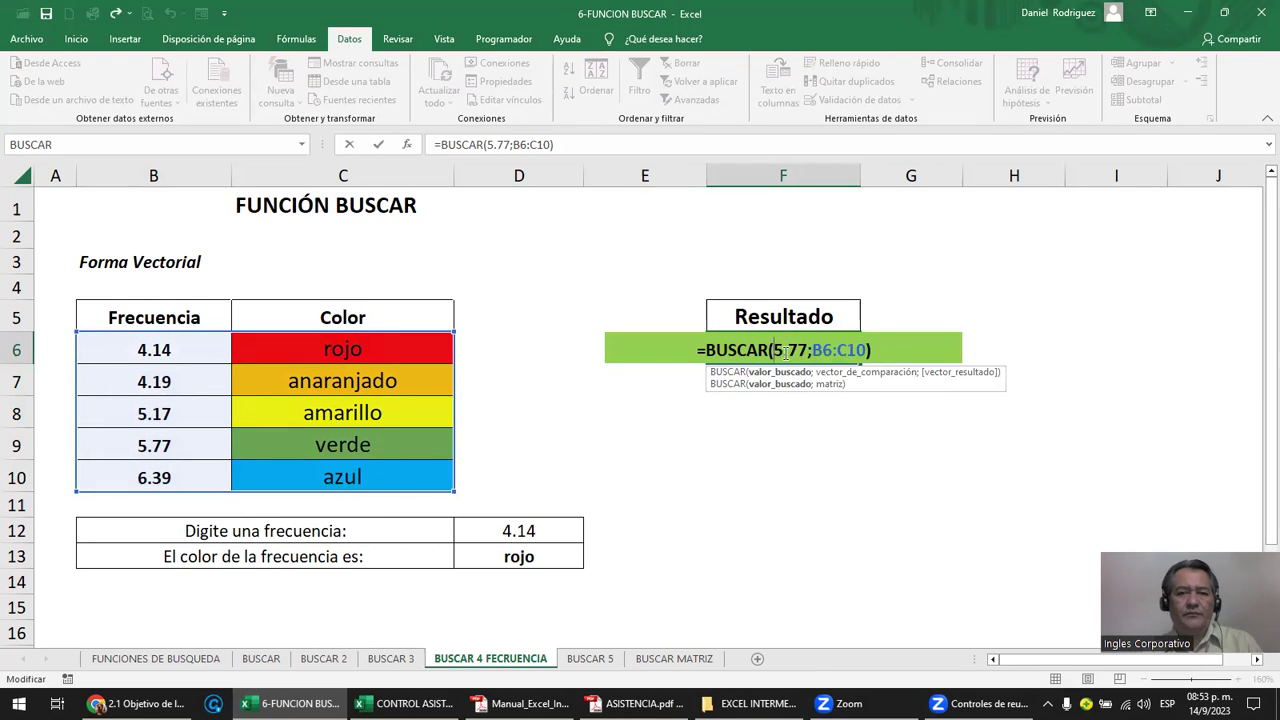
pyautogui.write('4')
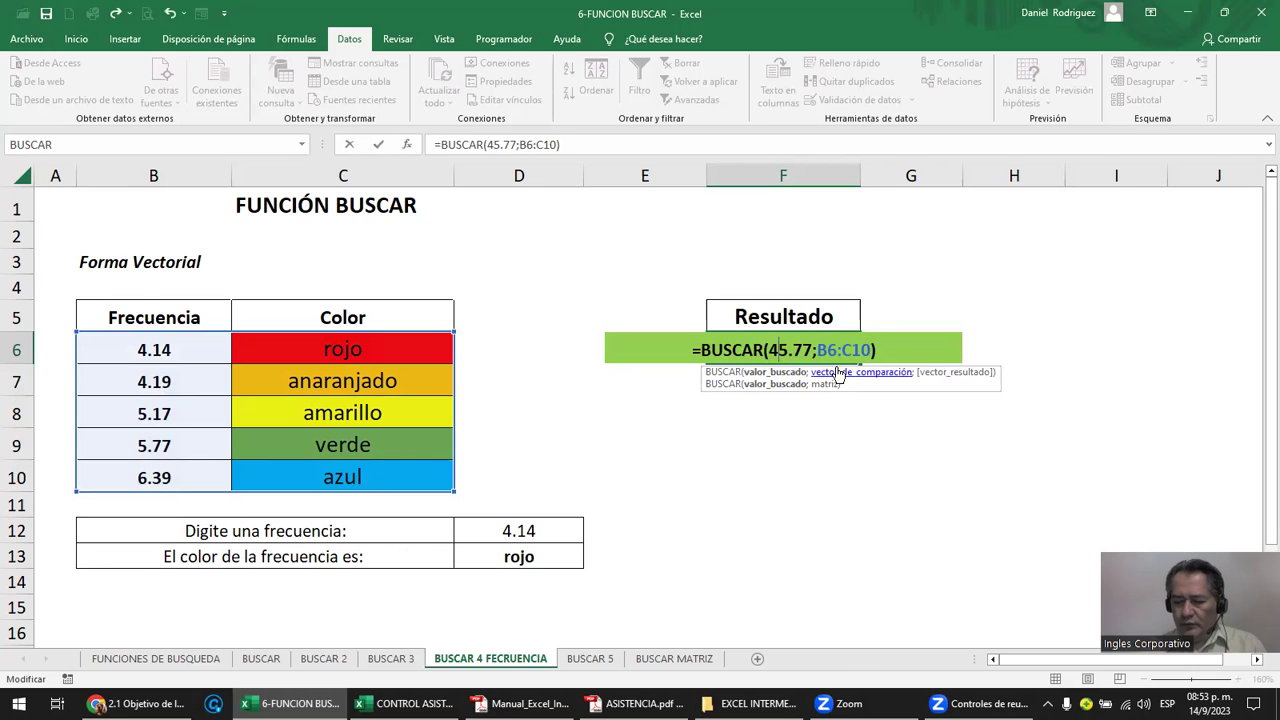
pyautogui.write('.19')
pyautogui.press('Delete')
pyautogui.press('Delete')
pyautogui.press('Delete')
pyautogui.press('Delete')
pyautogui.press('Return')
pyautogui.press('Up')
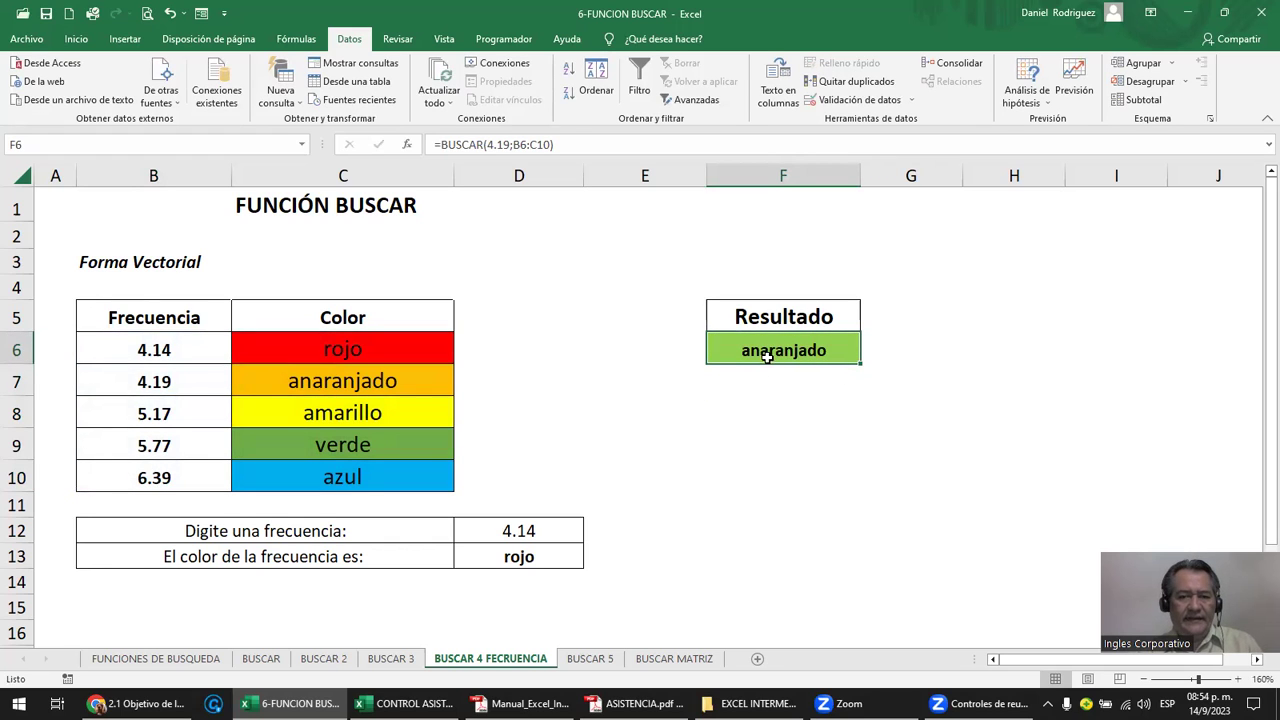
pyautogui.doubleClick(773, 350)
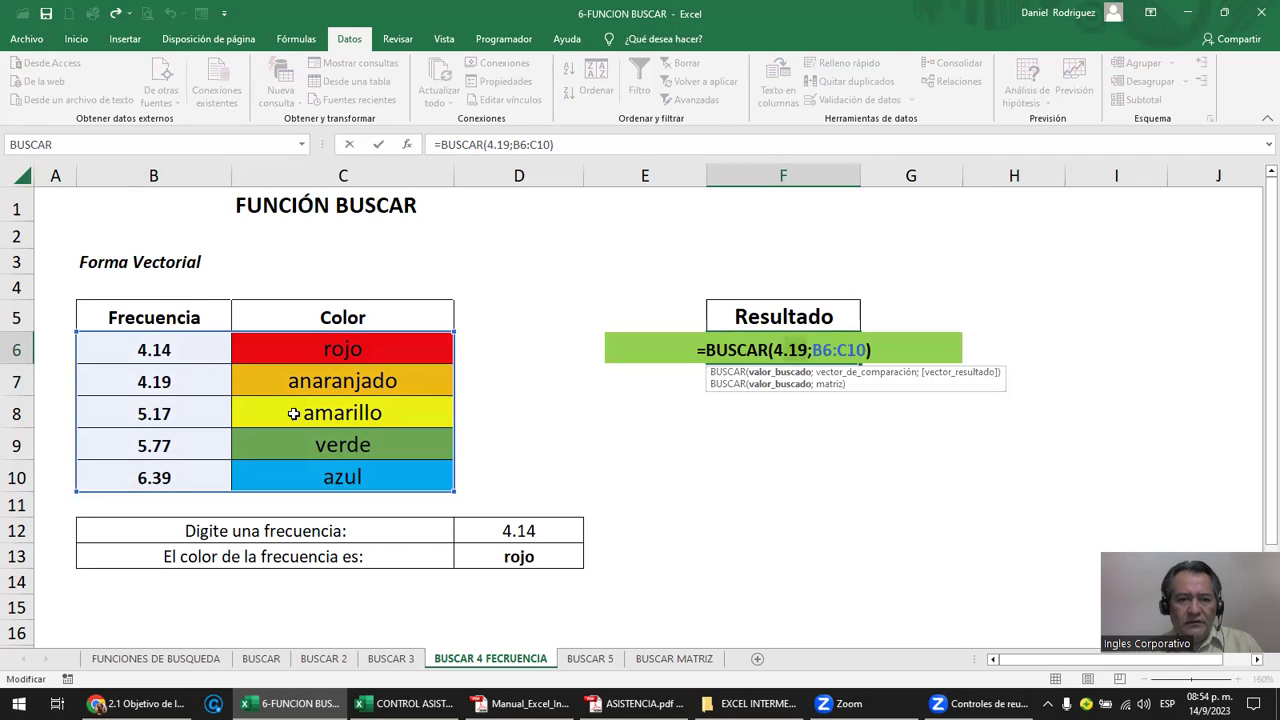
pyautogui.press('Return')
pyautogui.click(543, 410)
pyautogui.moveTo(145, 347)
pyautogui.mouseDown()
pyautogui.moveTo(330, 445)
pyautogui.moveTo(350, 478)
pyautogui.mouseUp()
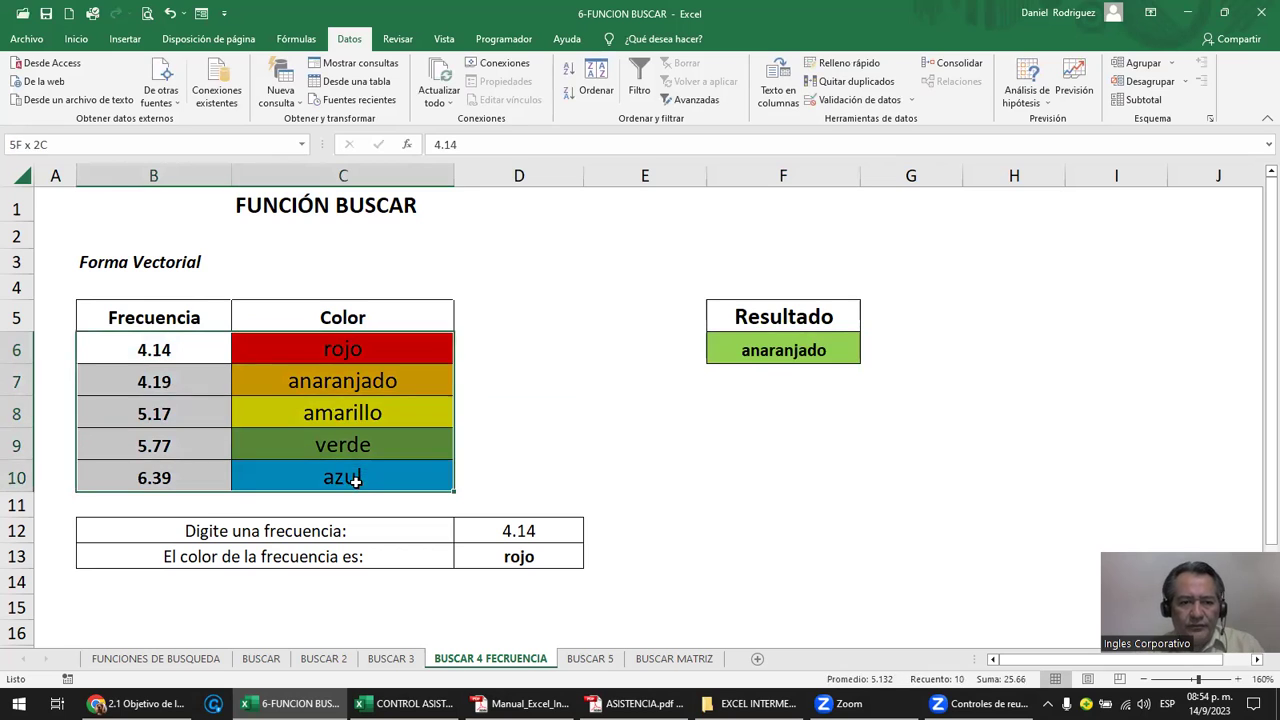
pyautogui.click(495, 400)
pyautogui.moveTo(577, 317); pyautogui.dragTo(548, 465)
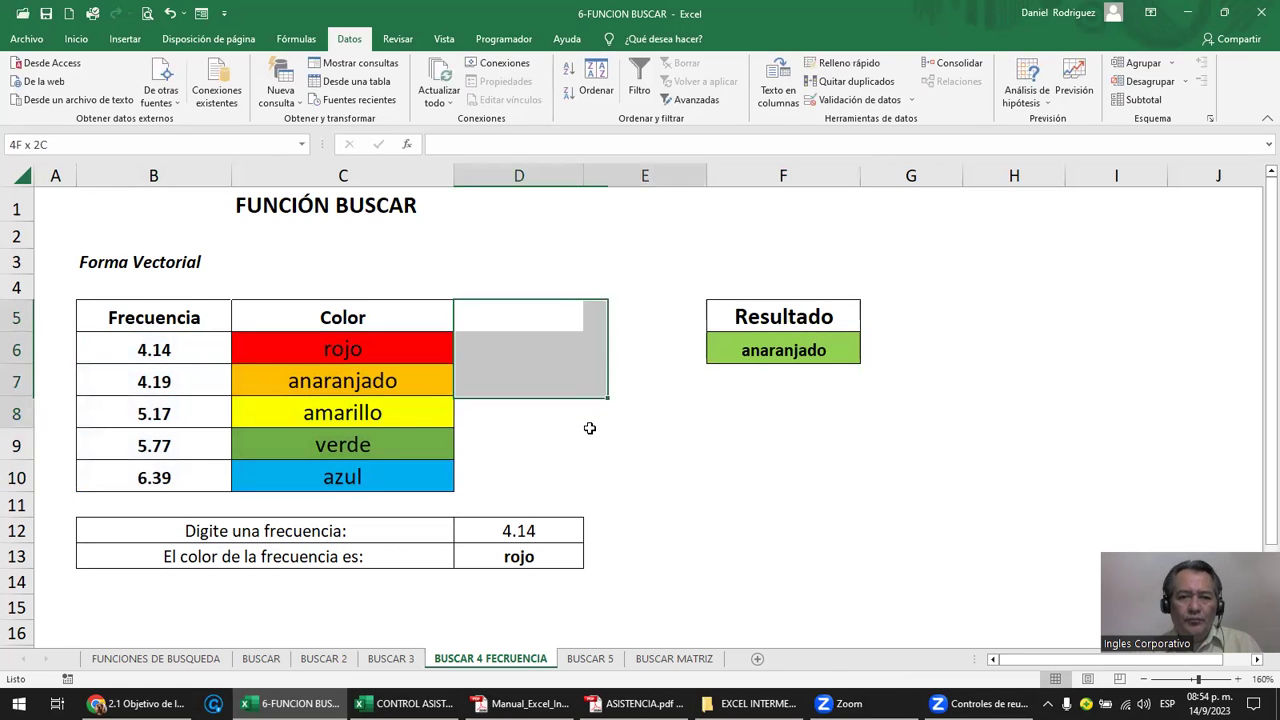
pyautogui.moveTo(943, 317); pyautogui.dragTo(943, 508)
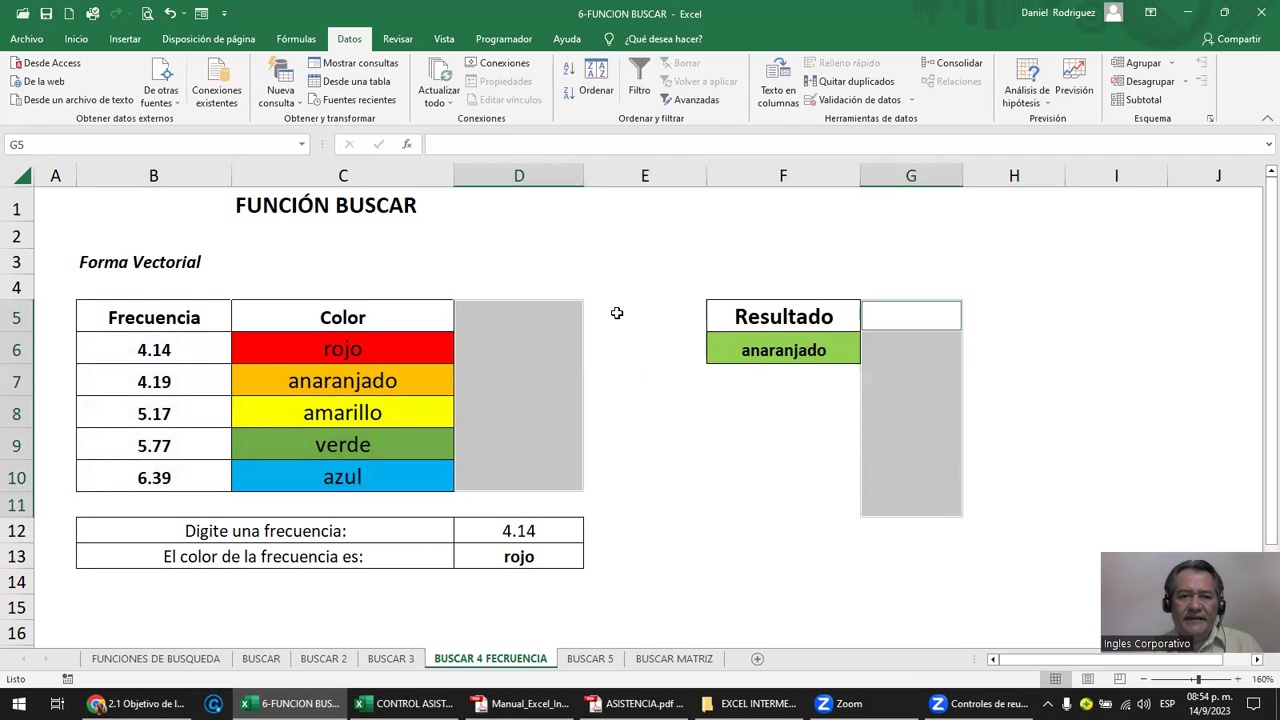
pyautogui.moveTo(617, 316); pyautogui.dragTo(629, 442)
pyautogui.click(628, 420)
pyautogui.moveTo(540, 318); pyautogui.dragTo(643, 437)
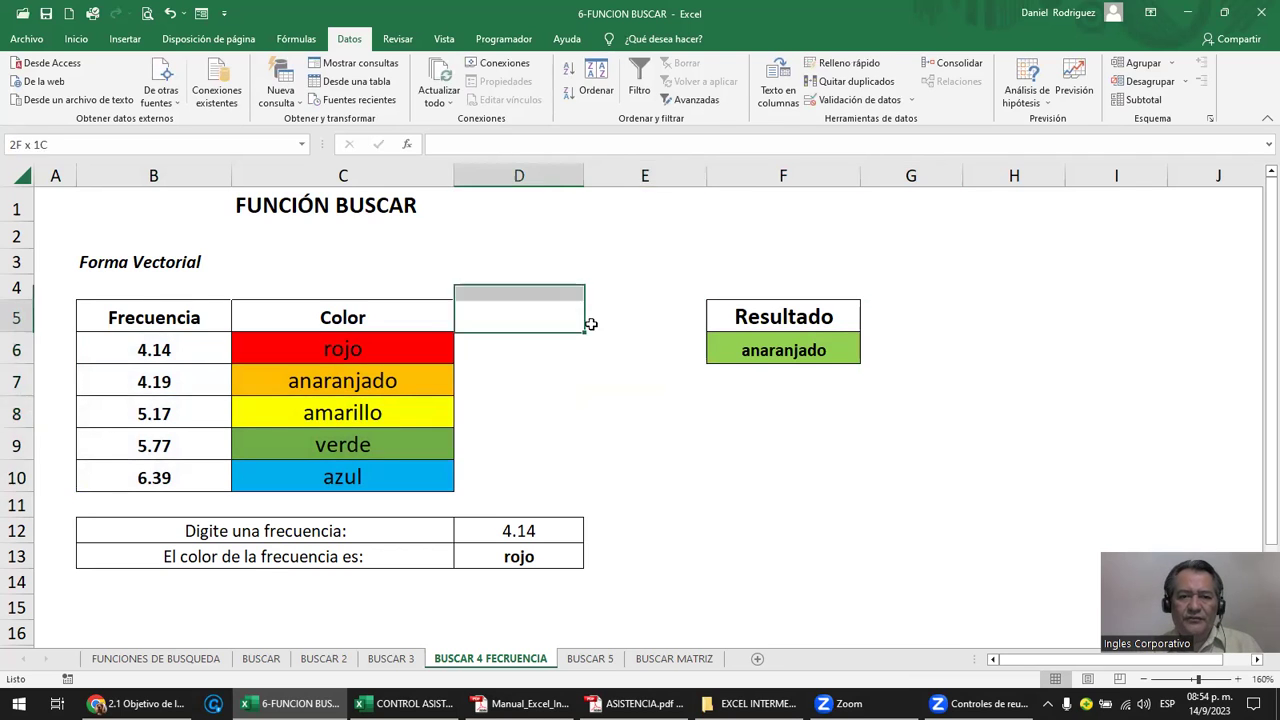
pyautogui.click(758, 348)
pyautogui.doubleClick(758, 348)
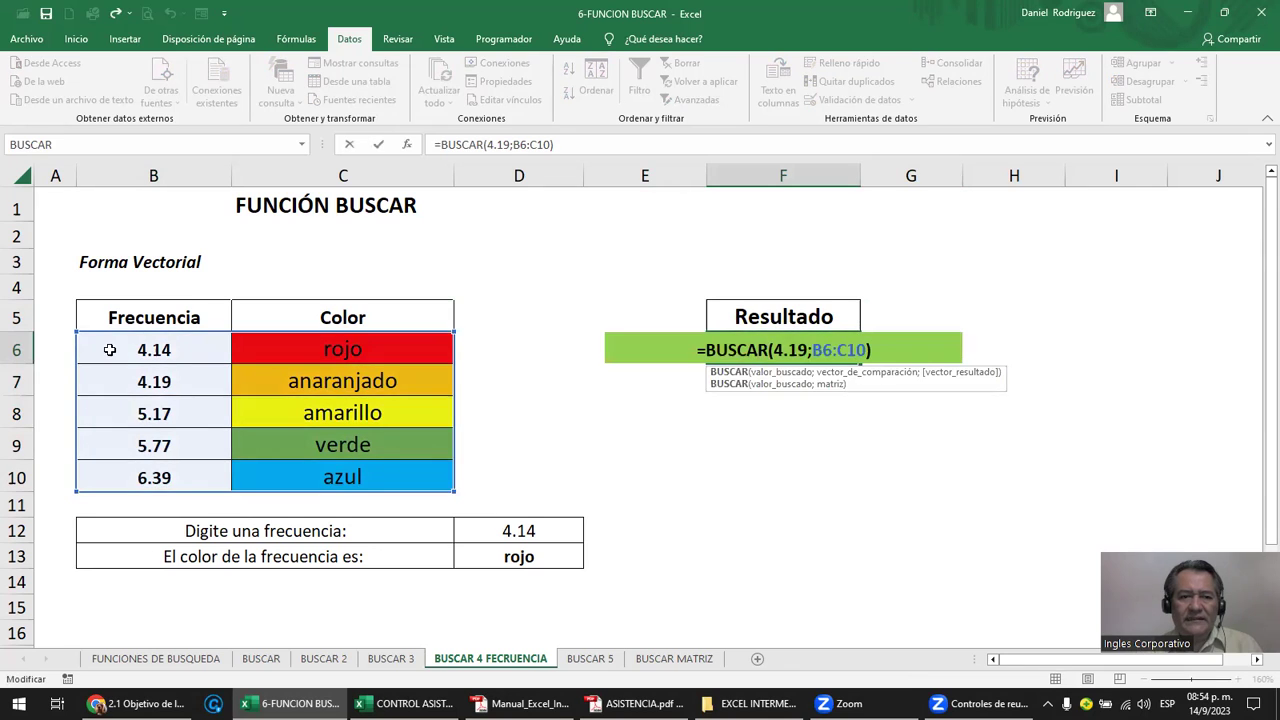
pyautogui.press('Escape')
pyautogui.moveTo(145, 357); pyautogui.dragTo(412, 481)
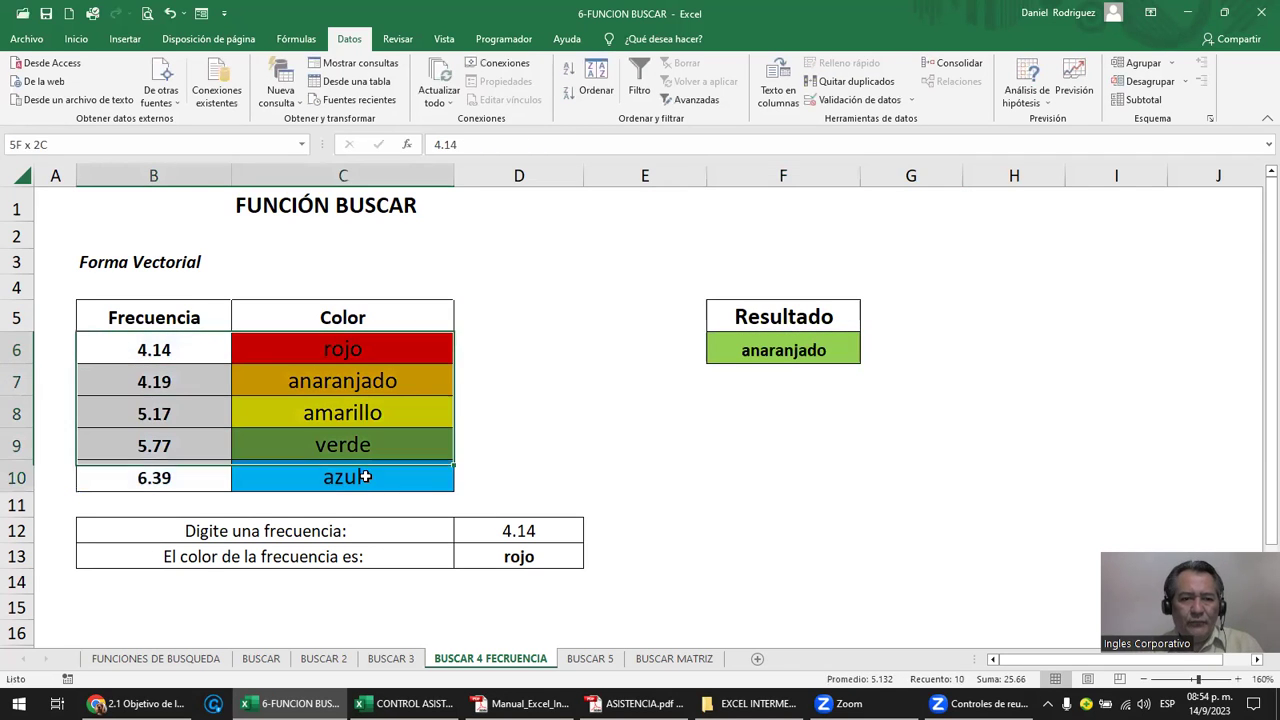
pyautogui.click(535, 447)
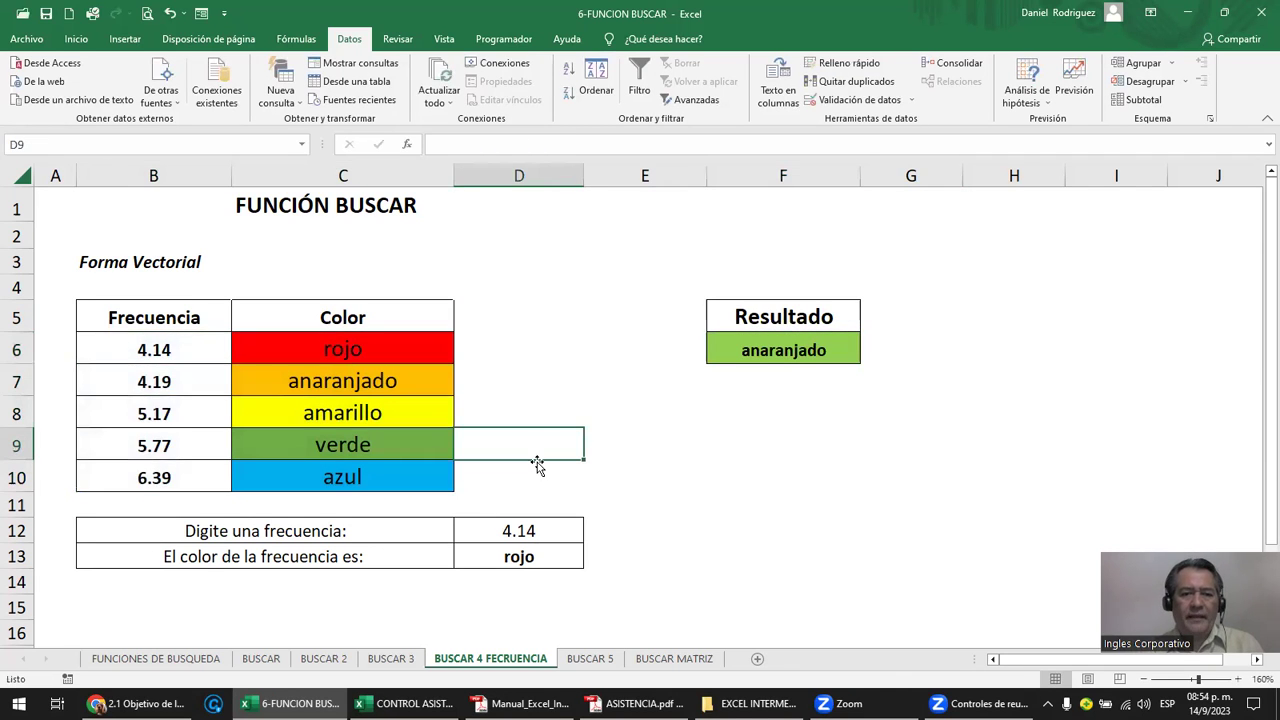
pyautogui.click(515, 535)
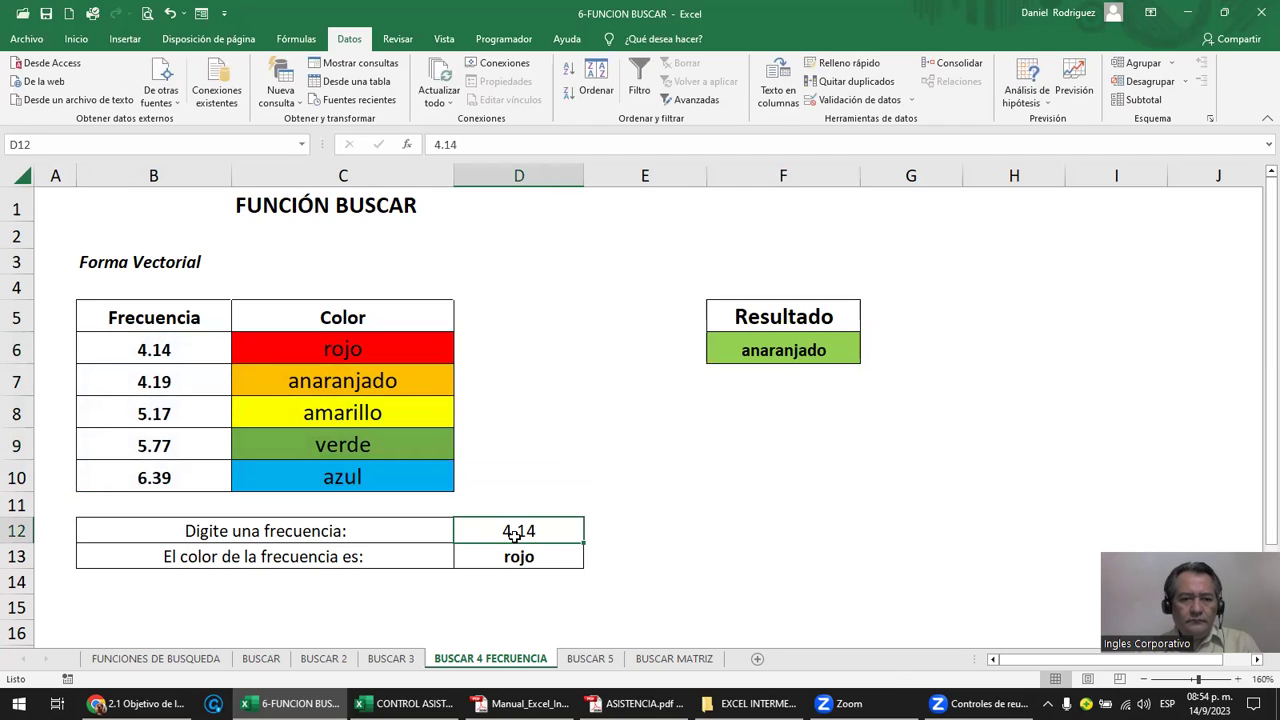
pyautogui.click(518, 557)
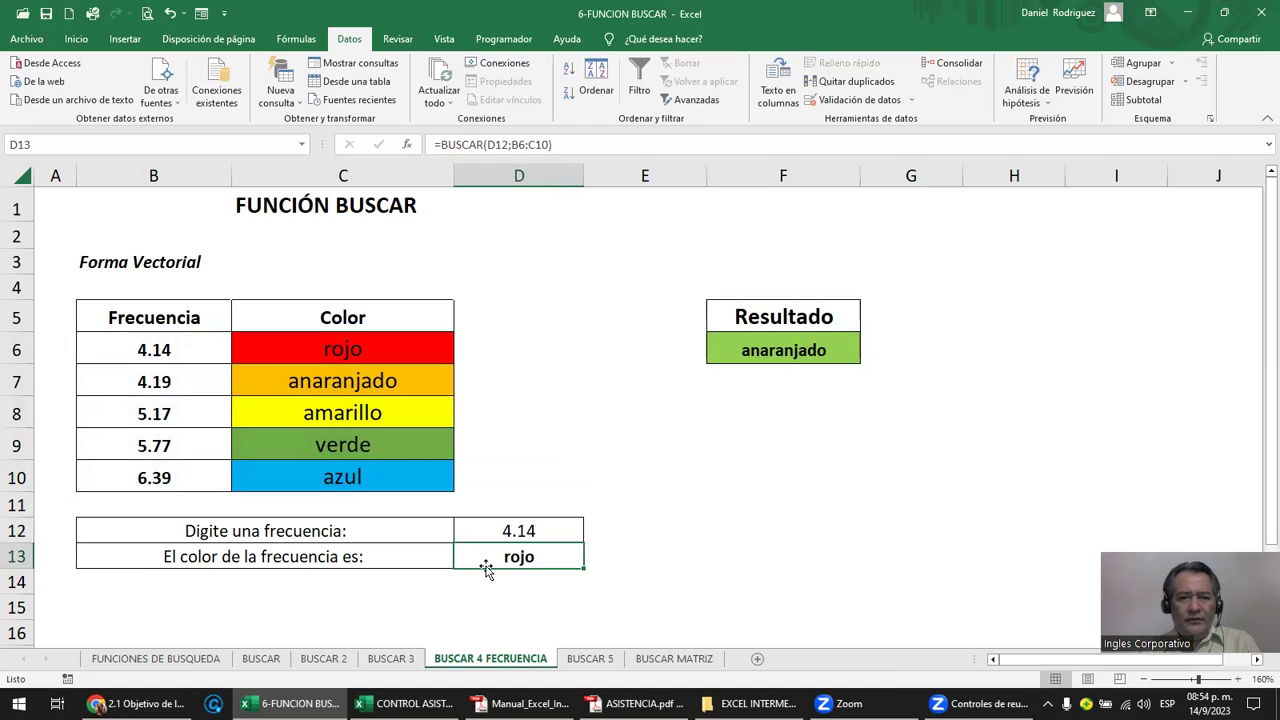
pyautogui.doubleClick(537, 559)
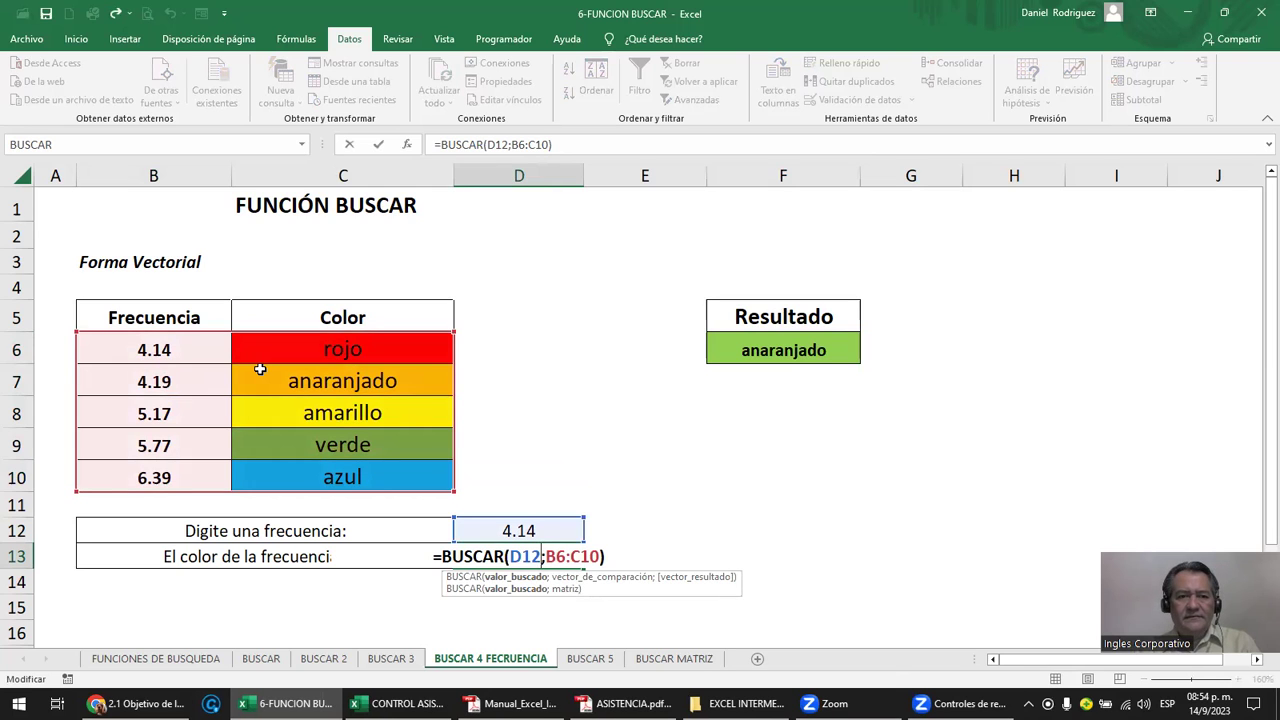
pyautogui.press('Return')
# Enter =BUSCAR(D12;B6:B10;C6:C10) in F13 and review it, returning rojo for 4.14.
pyautogui.click(690, 561)
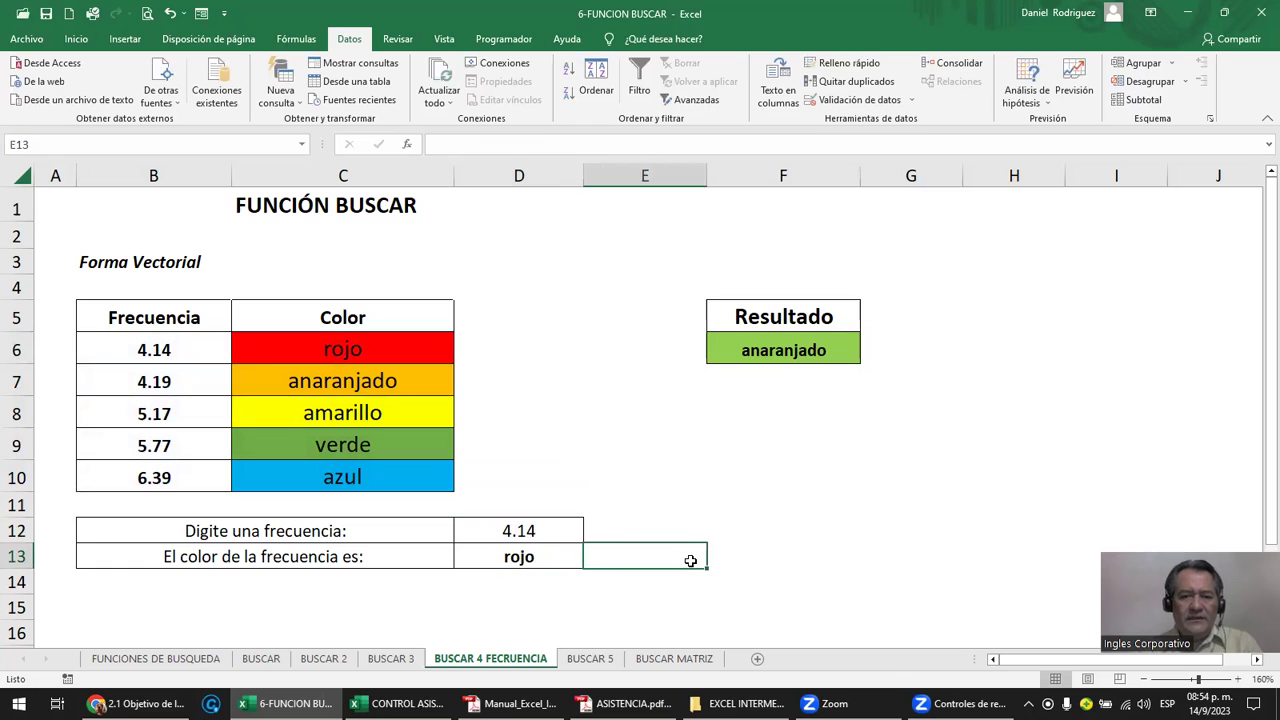
pyautogui.press('Right')
pyautogui.write('=')
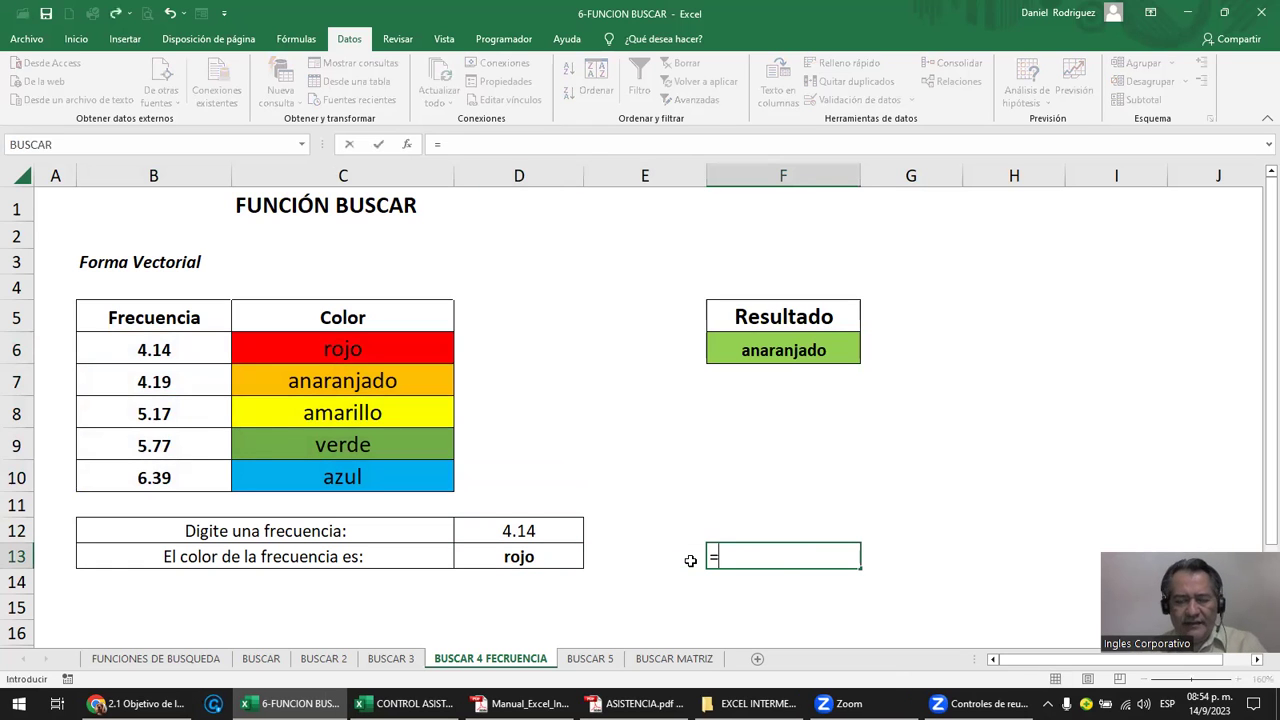
pyautogui.write('BUSACA')
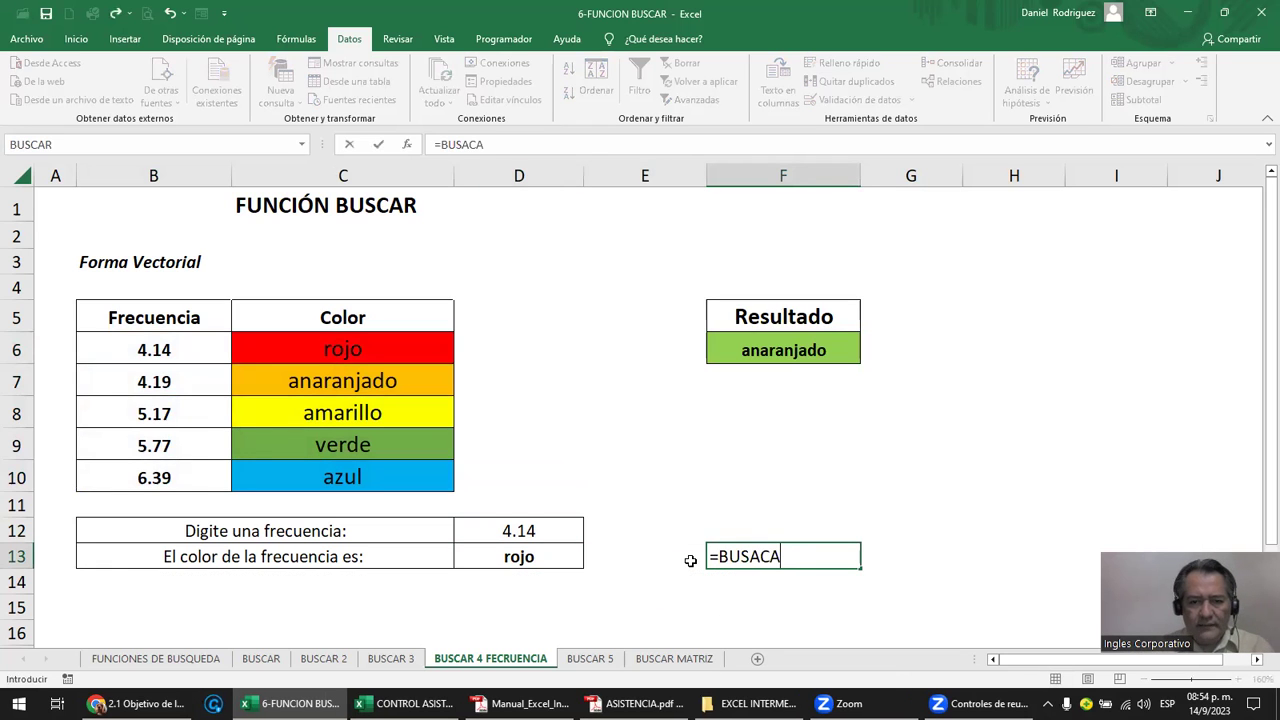
pyautogui.press('BackSpace')
pyautogui.press('BackSpace')
pyautogui.press('Tab')
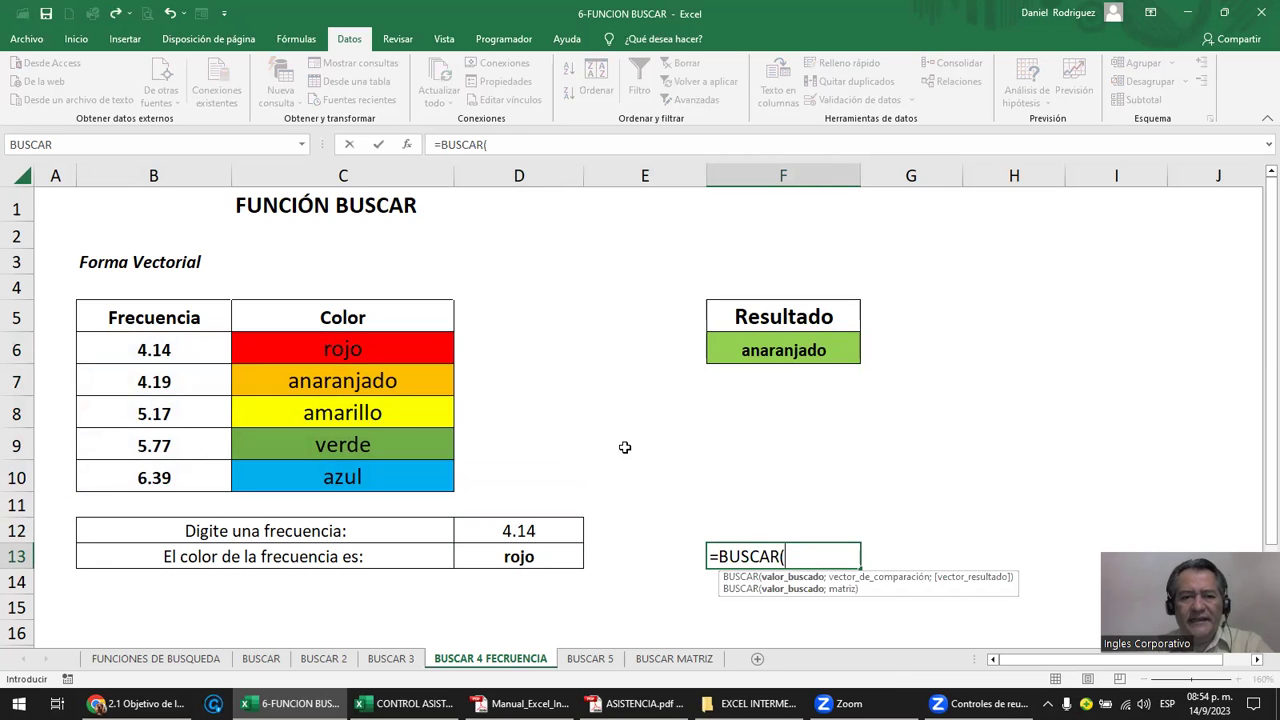
pyautogui.click(541, 528)
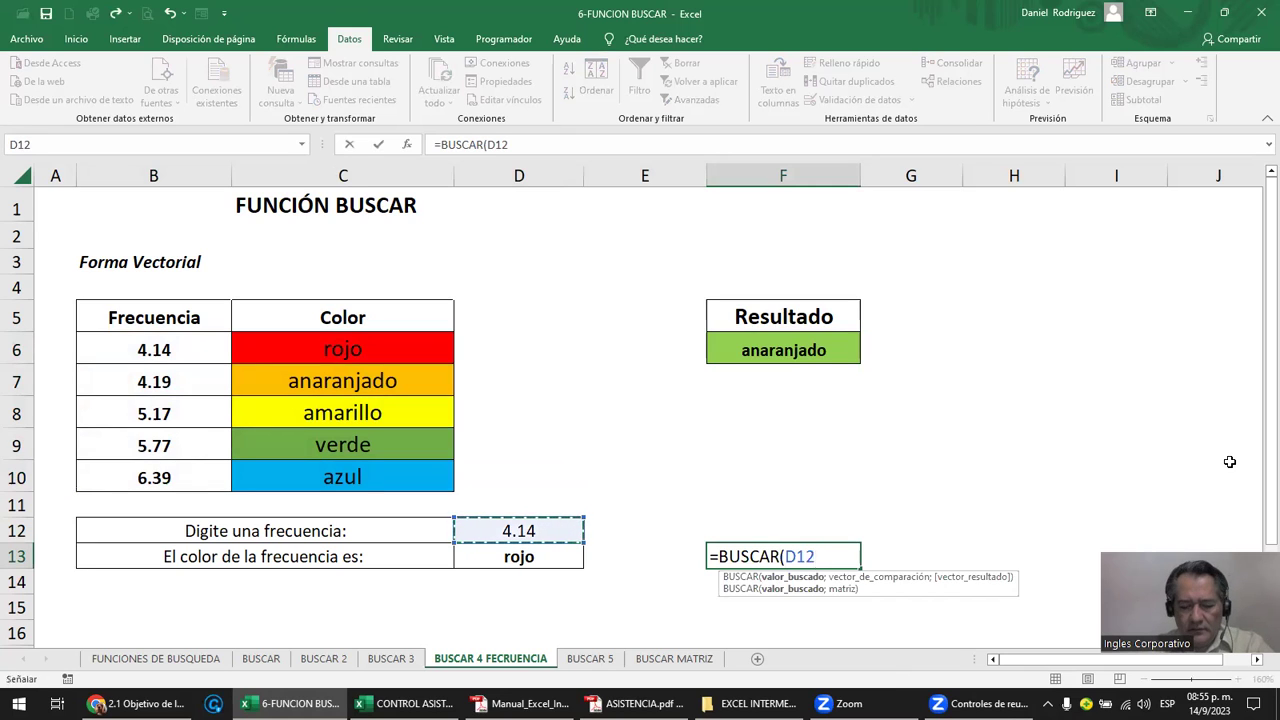
pyautogui.write(';')
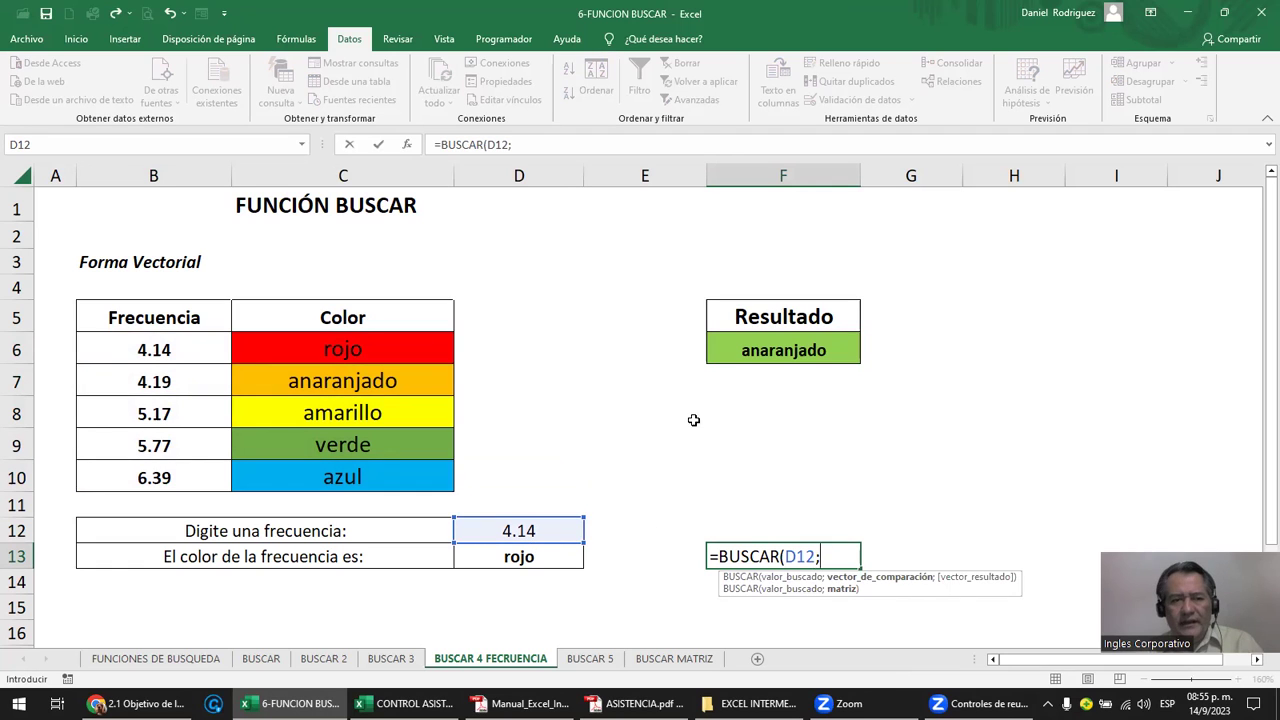
pyautogui.moveTo(139, 345); pyautogui.dragTo(162, 474)
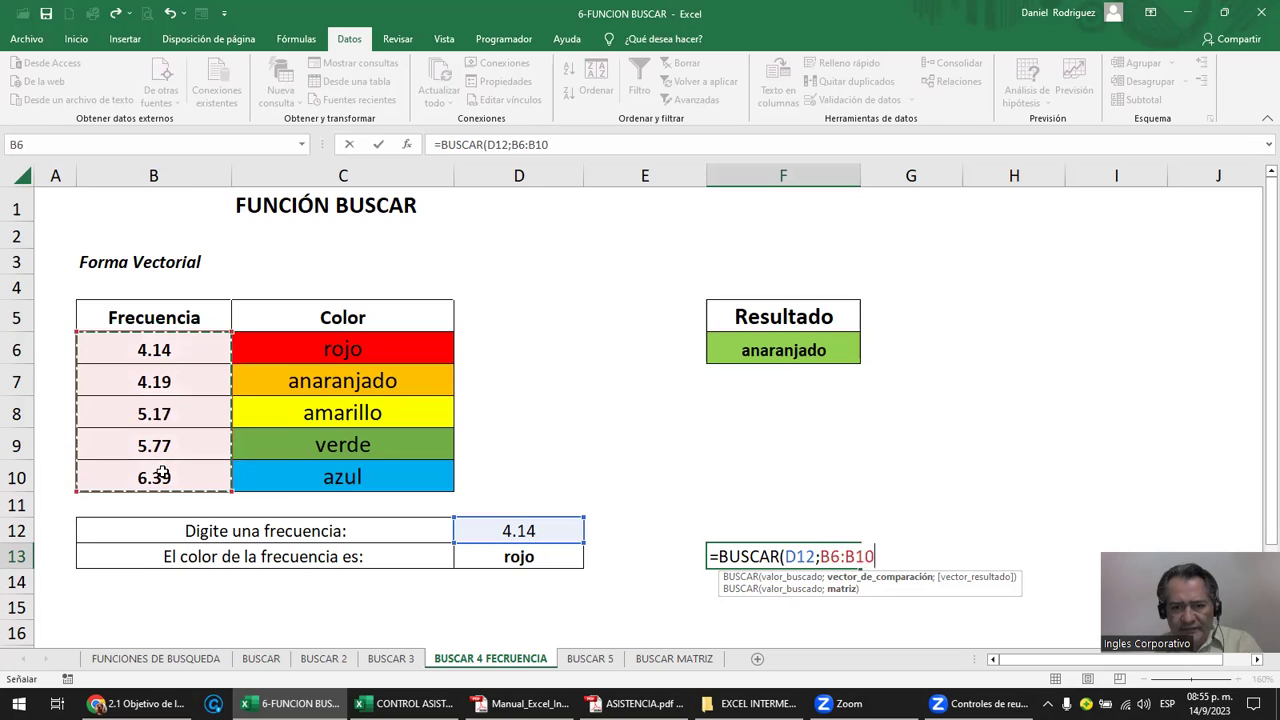
pyautogui.write(';')
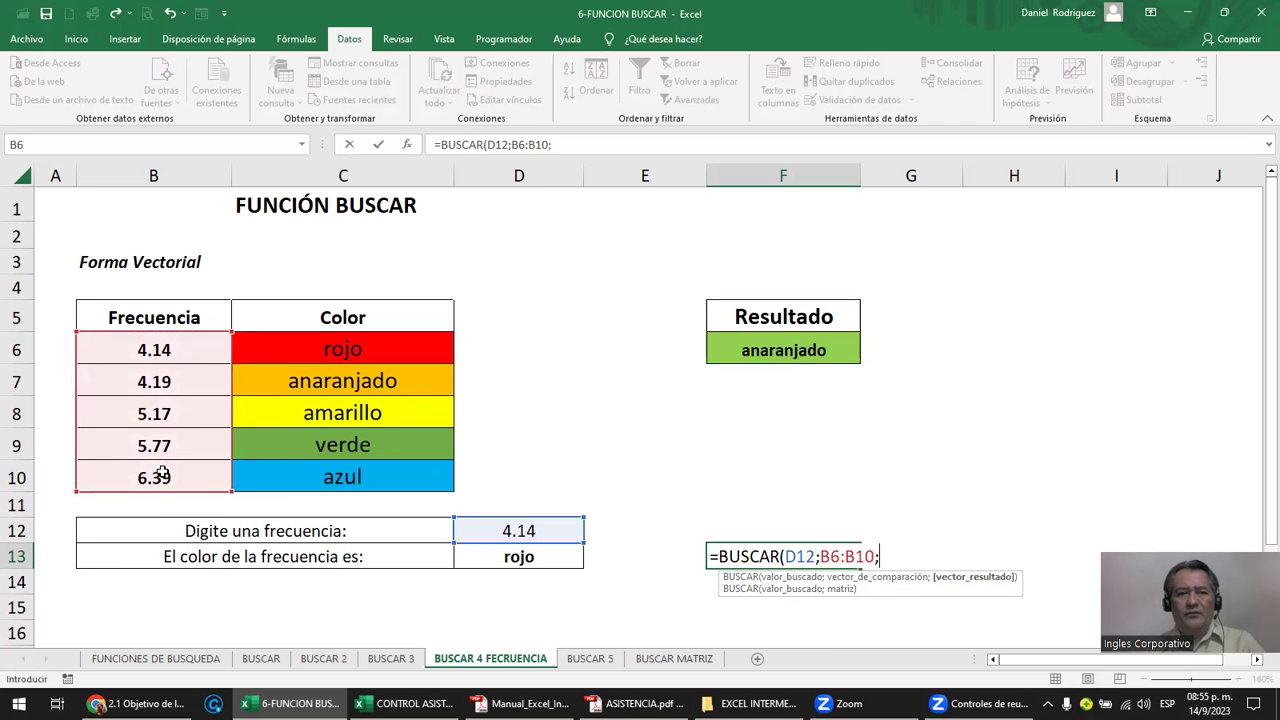
pyautogui.moveTo(303, 344); pyautogui.dragTo(317, 469)
pyautogui.write(')')
pyautogui.press('Return')
pyautogui.press('Up')
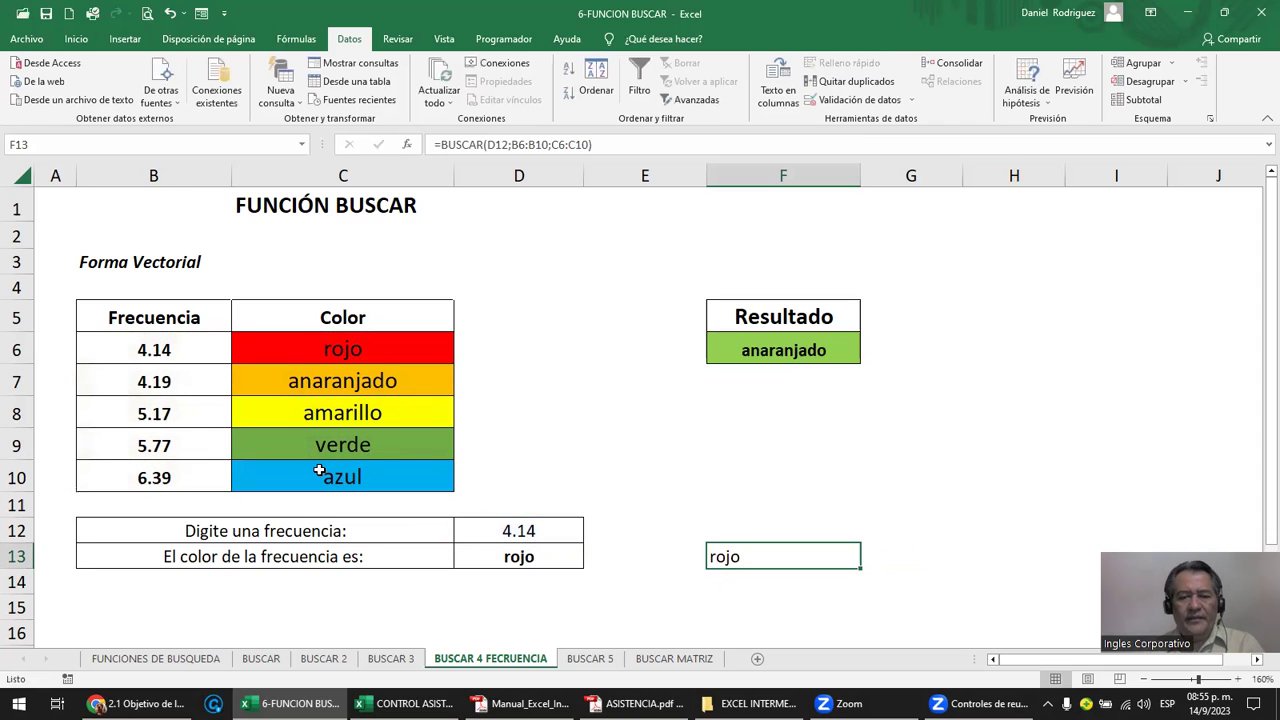
pyautogui.doubleClick(748, 557)
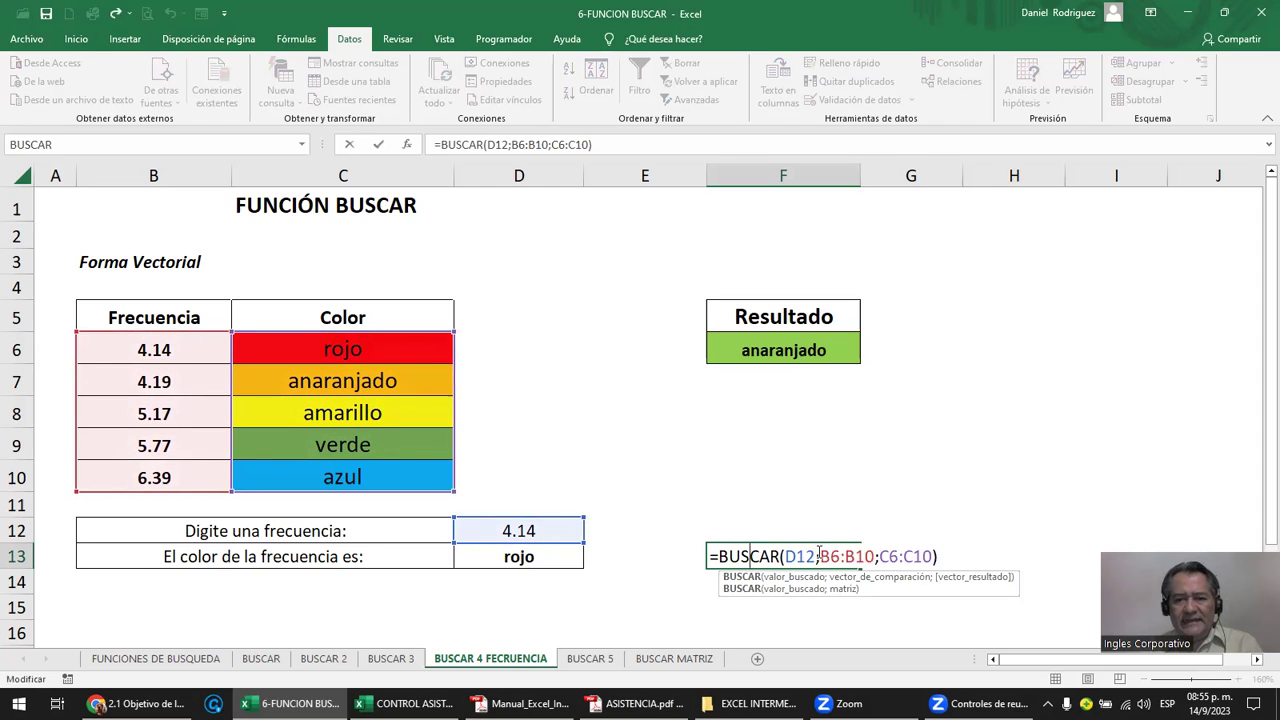
# Compare the F13 and D13 lookup formulas against the frequency and colour table.
pyautogui.press('Escape')
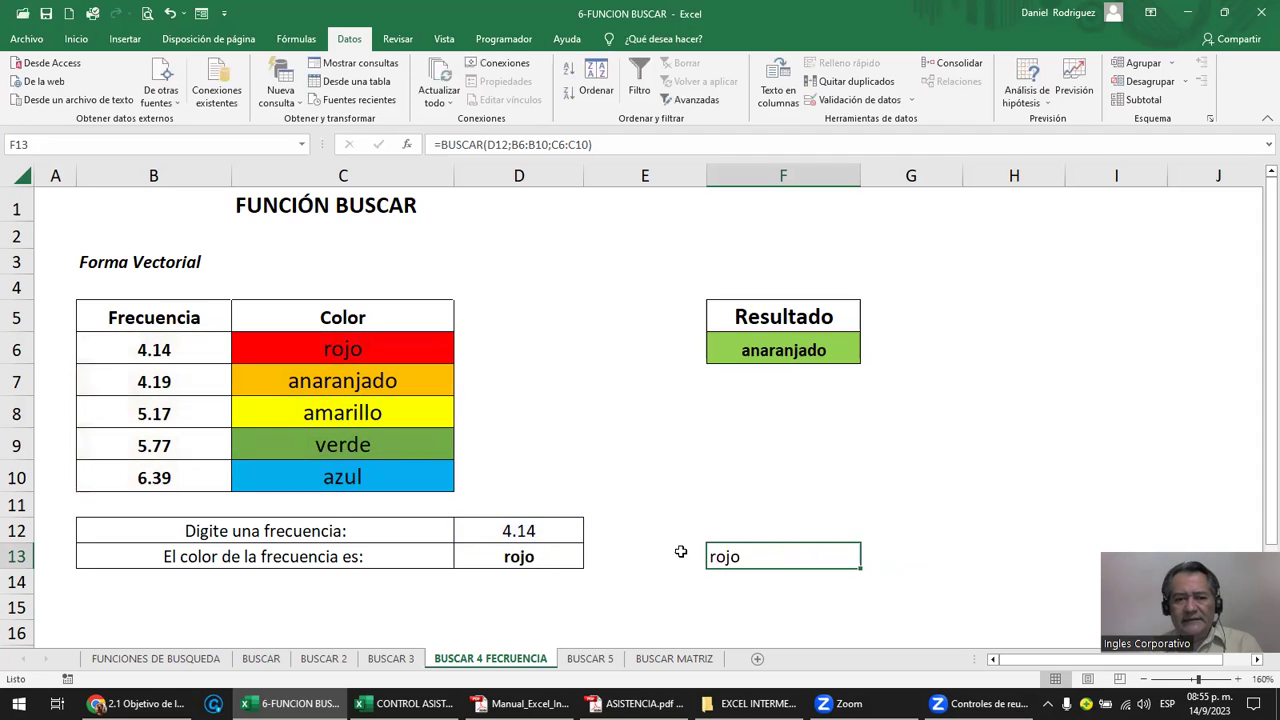
pyautogui.doubleClick(538, 553)
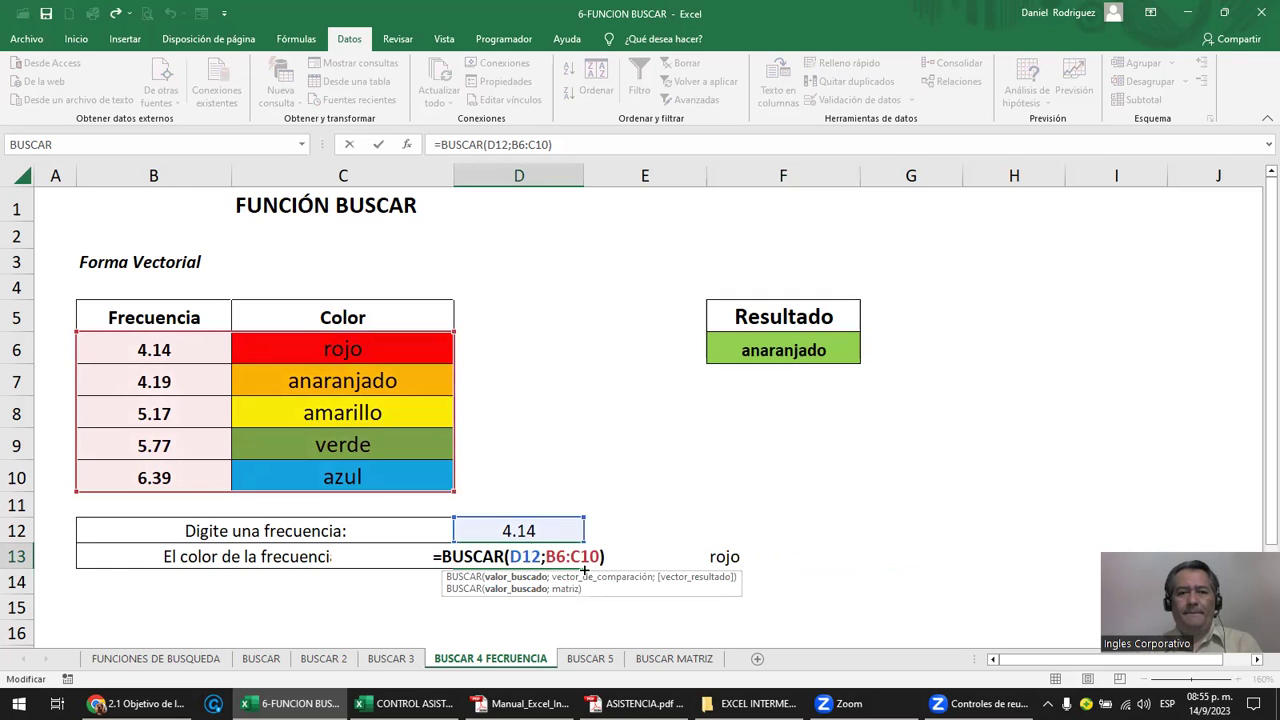
pyautogui.press('Escape')
pyautogui.moveTo(140, 350); pyautogui.dragTo(363, 481)
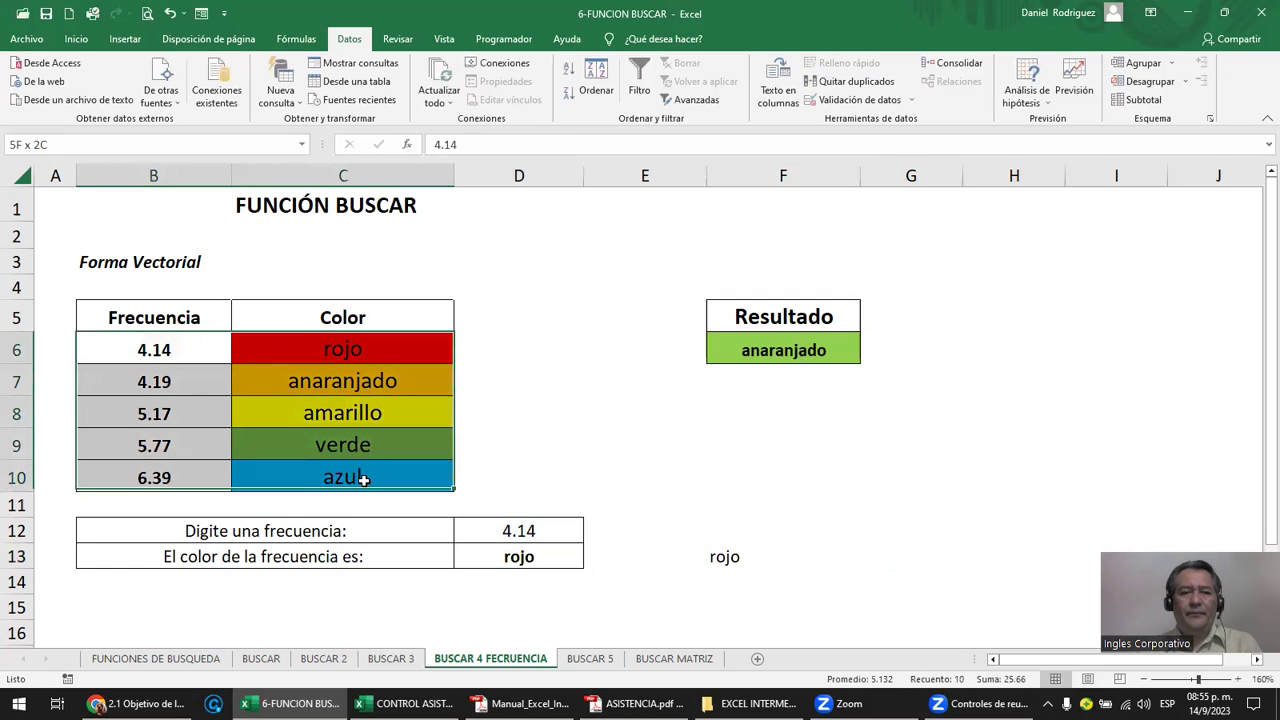
pyautogui.click(567, 445)
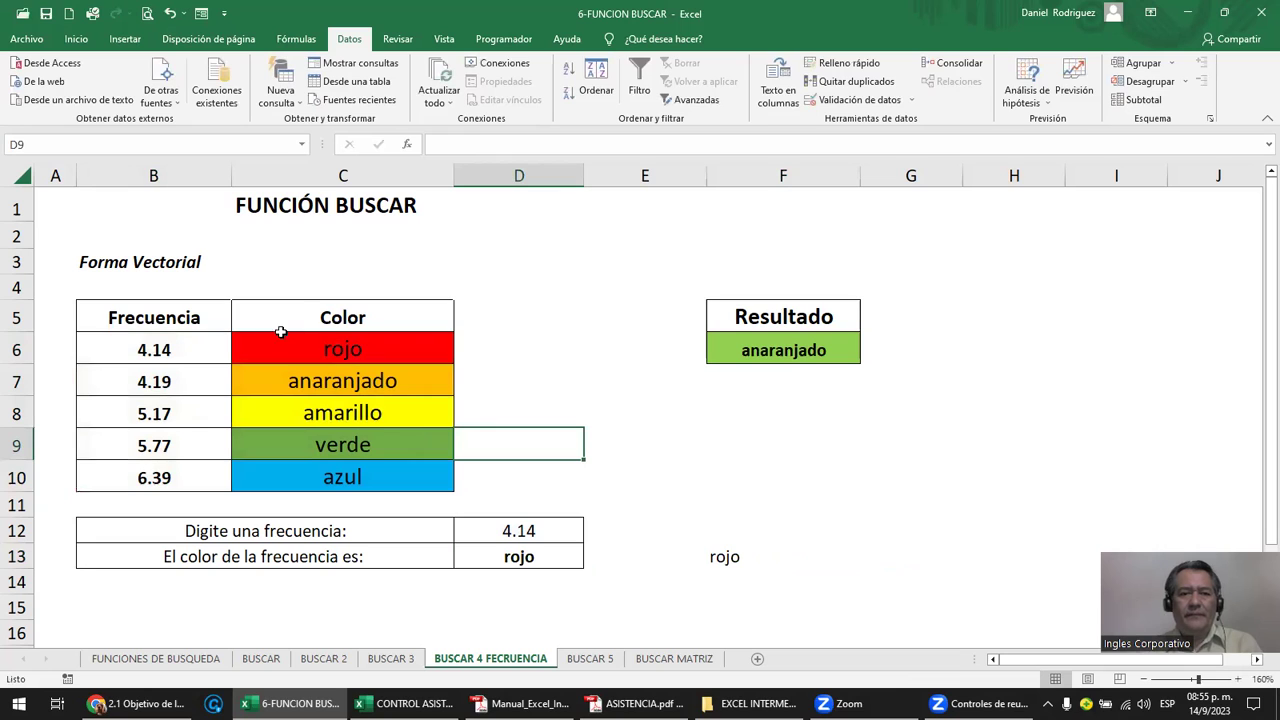
pyautogui.doubleClick(727, 555)
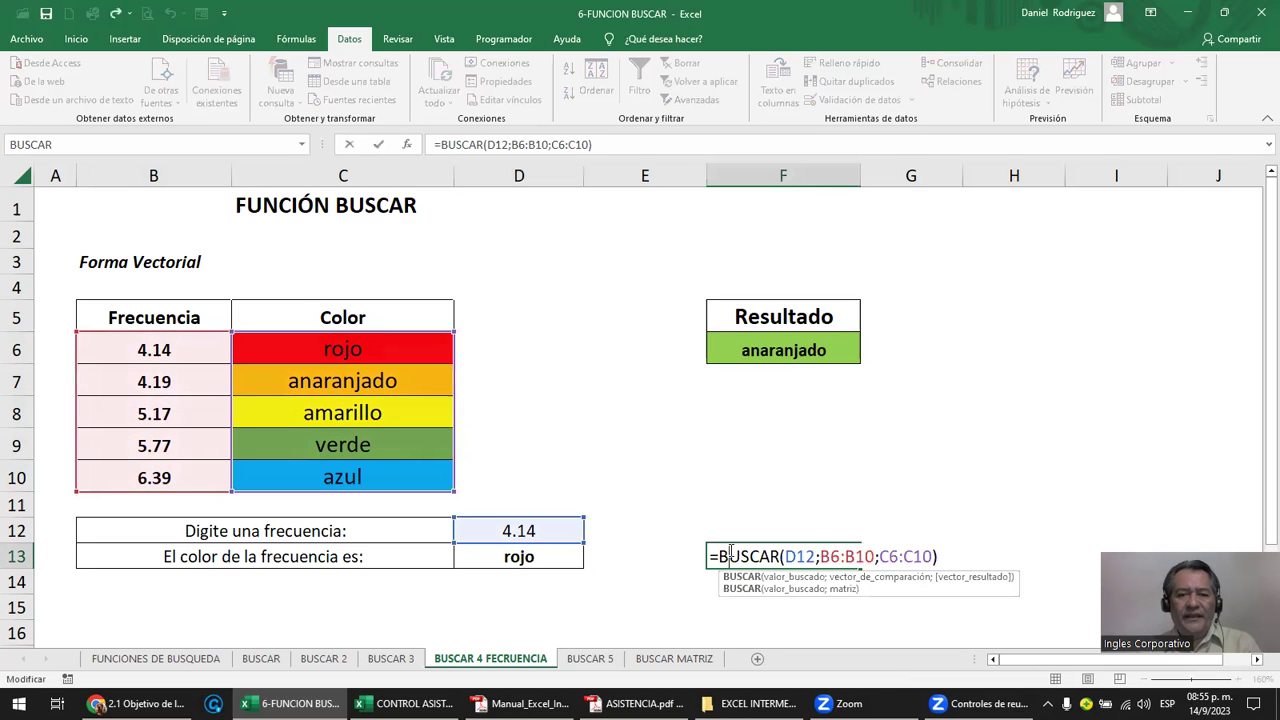
pyautogui.press('Right')
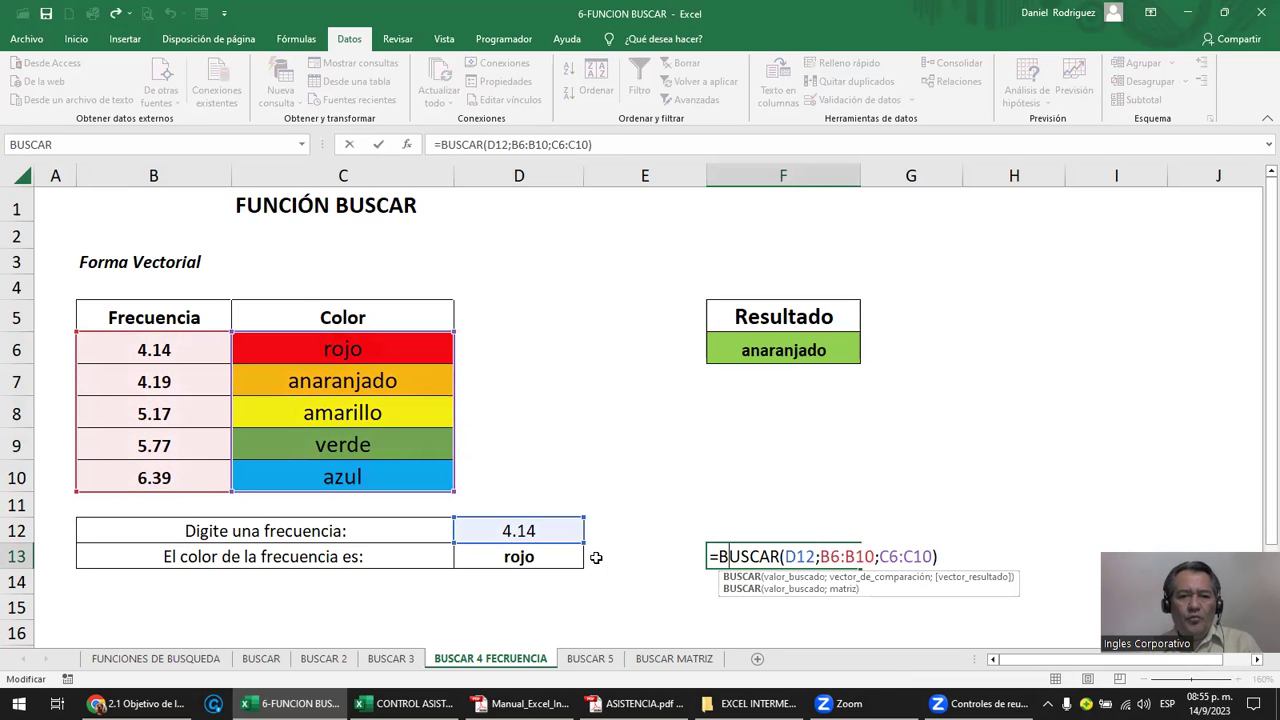
pyautogui.click(126, 350)
# Recheck the F13 and D13 formulas once more, then switch to the BUSCAR MATRIZ sheet.
pyautogui.moveTo(124, 347); pyautogui.dragTo(343, 477)
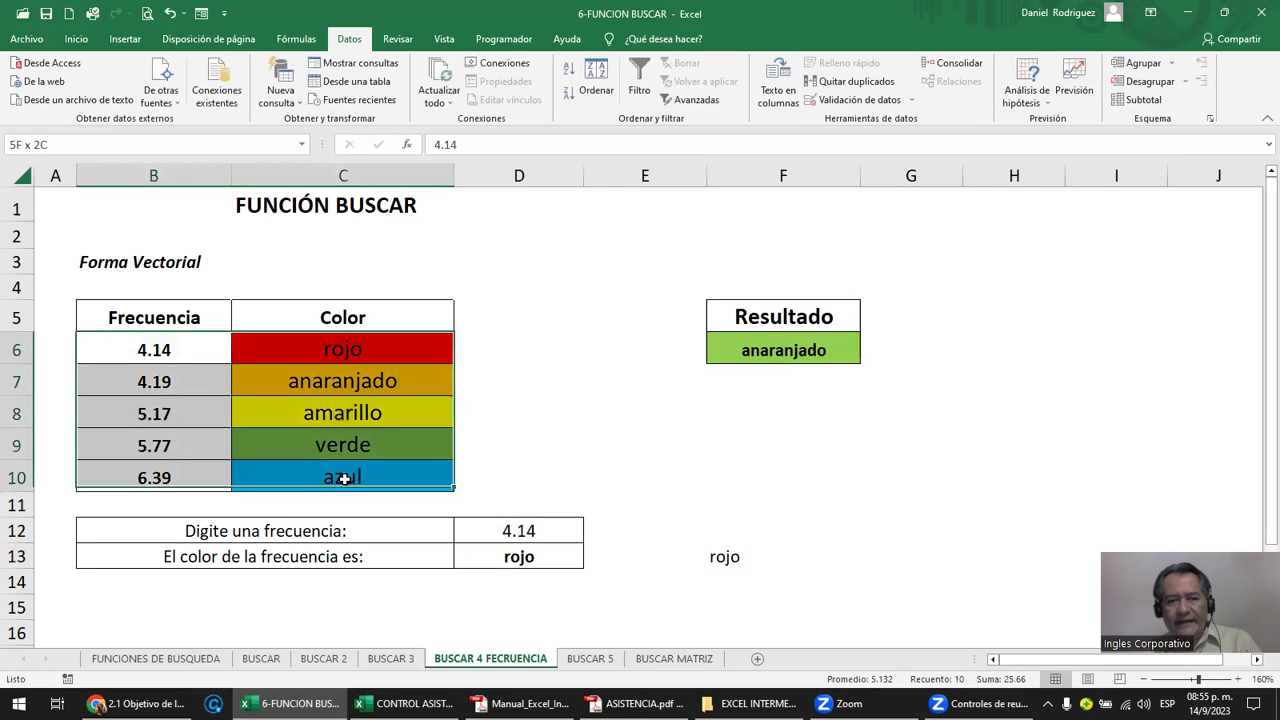
pyautogui.click(718, 555)
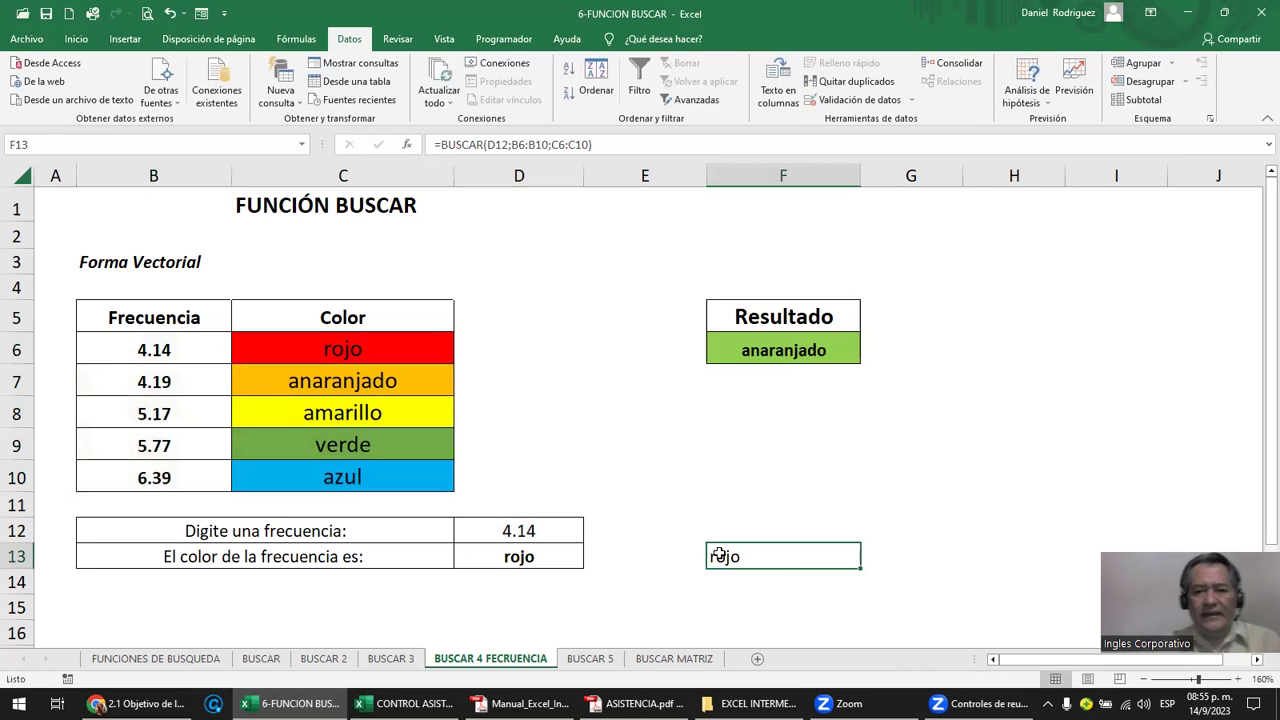
pyautogui.press('F2')
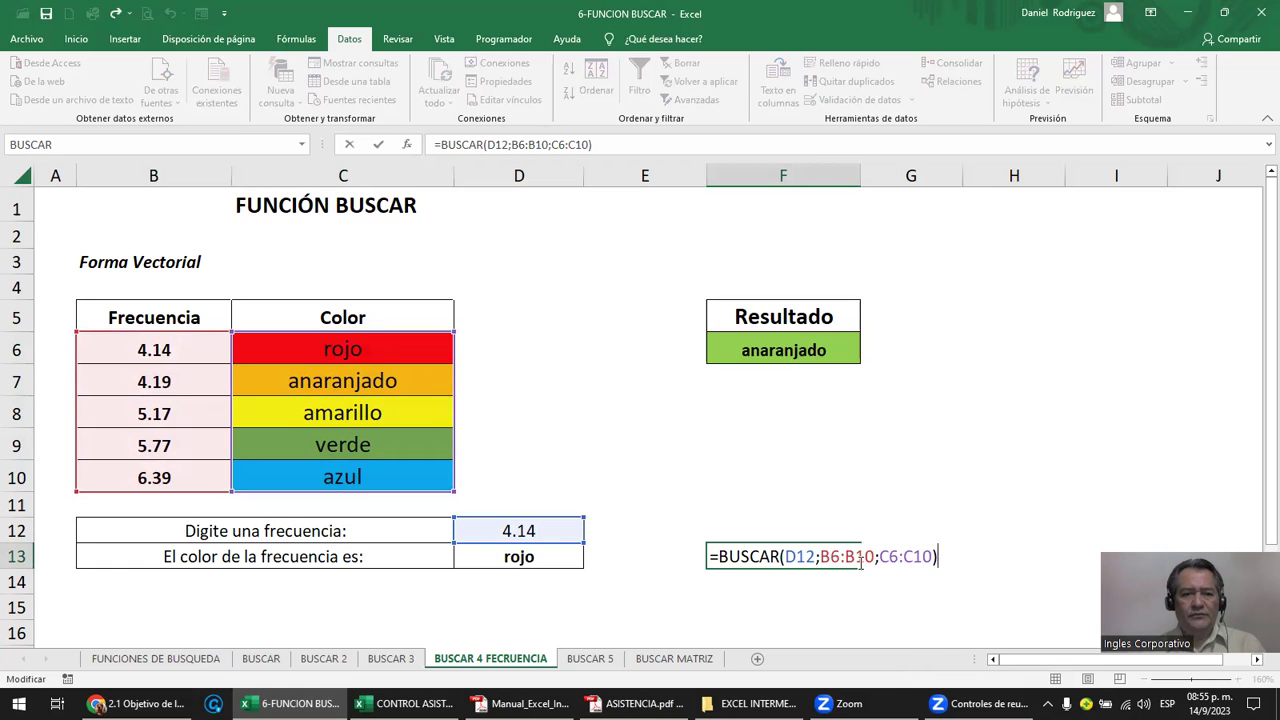
pyautogui.click(629, 463)
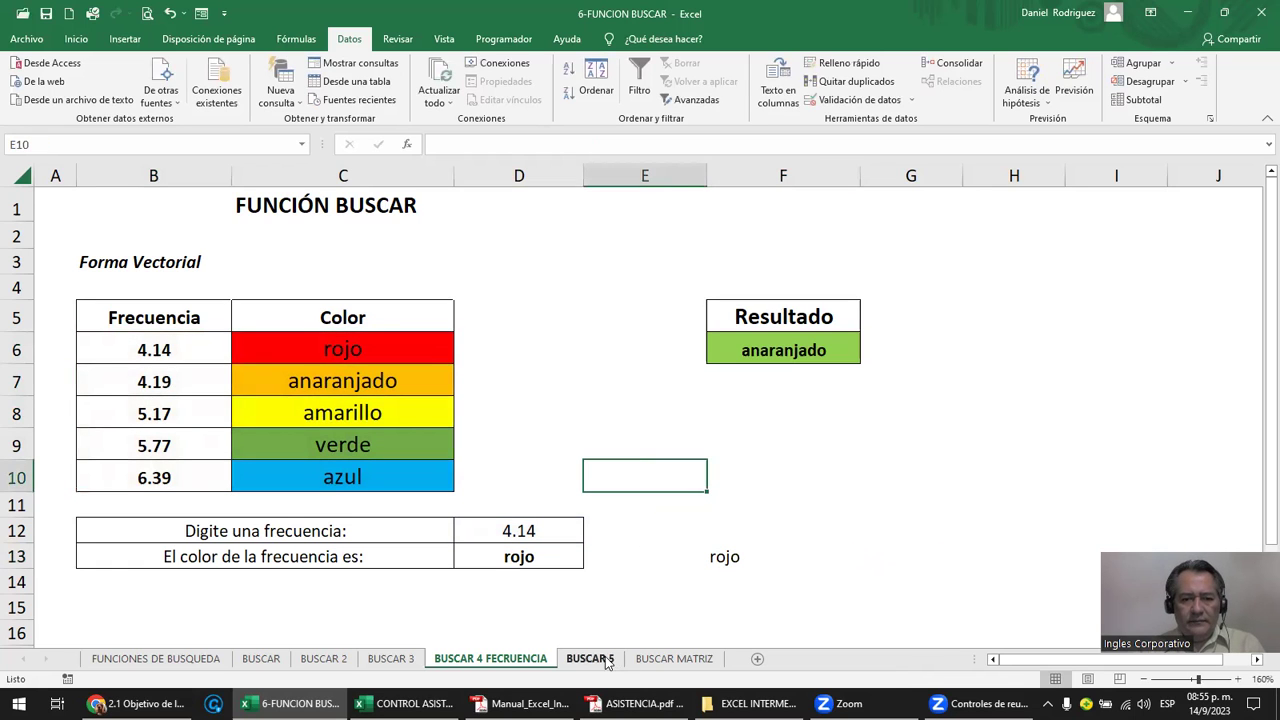
pyautogui.doubleClick(722, 557)
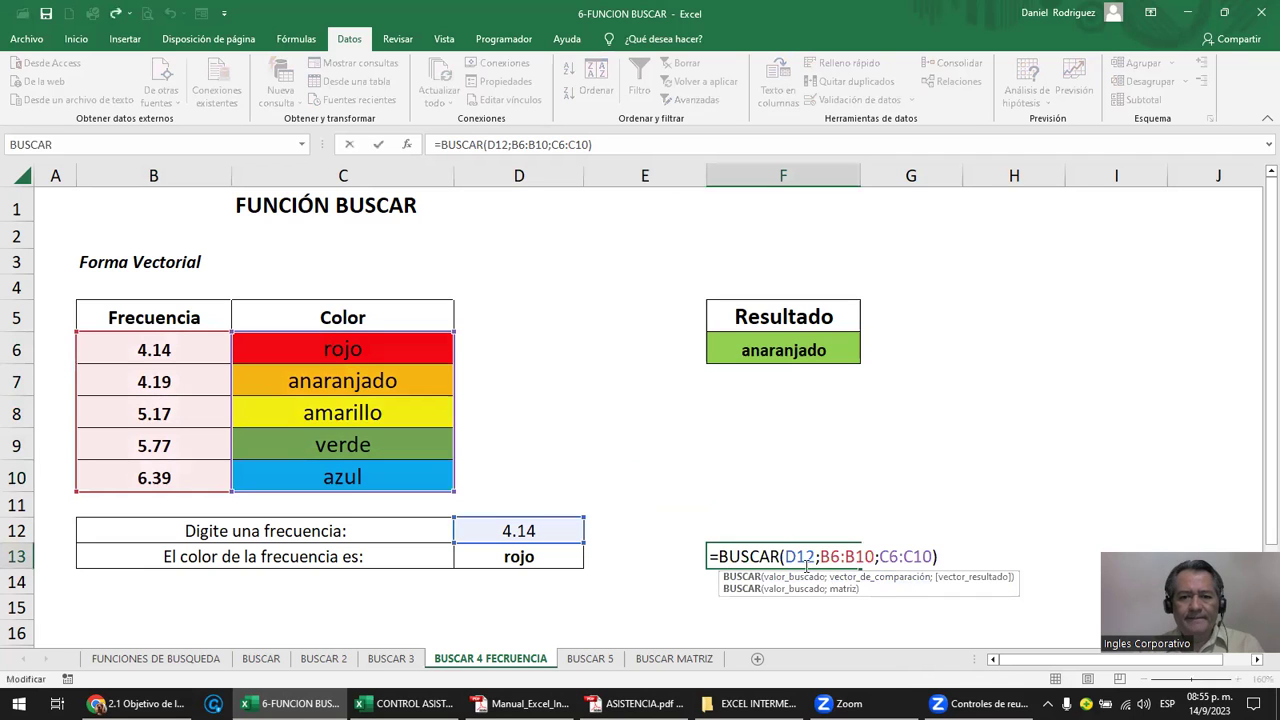
pyautogui.press('Escape')
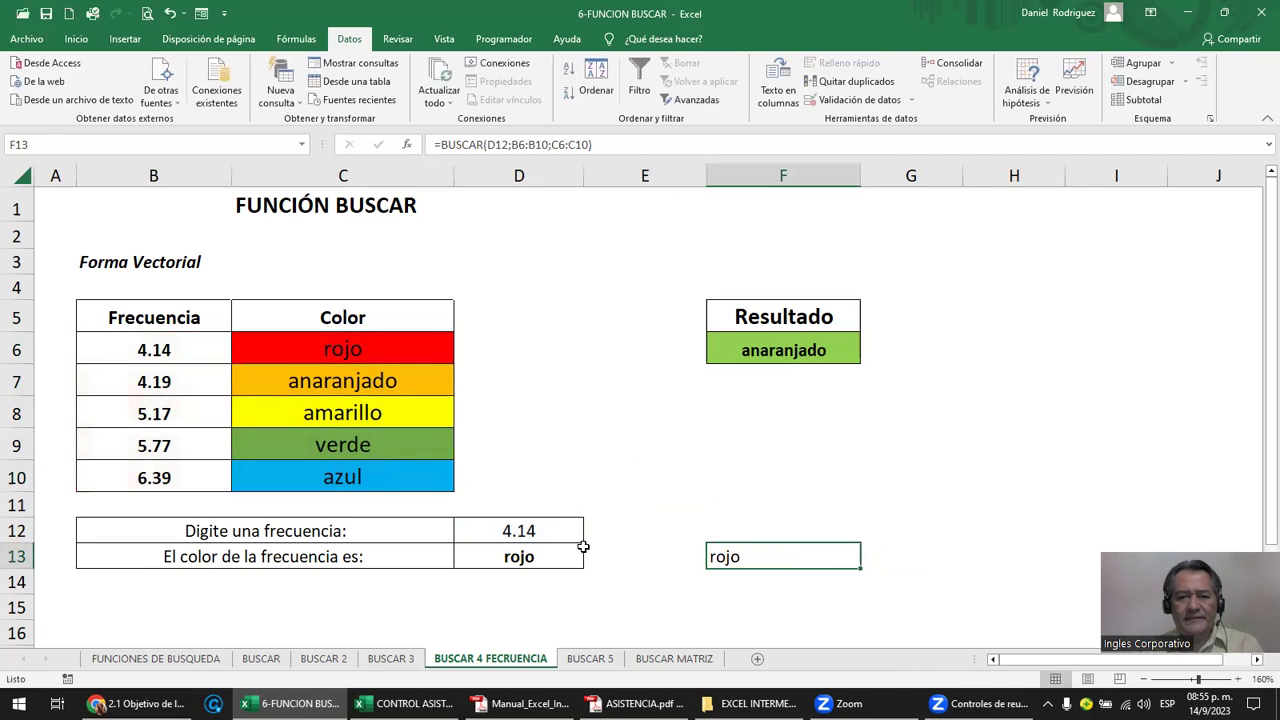
pyautogui.click(552, 558)
pyautogui.doubleClick(557, 558)
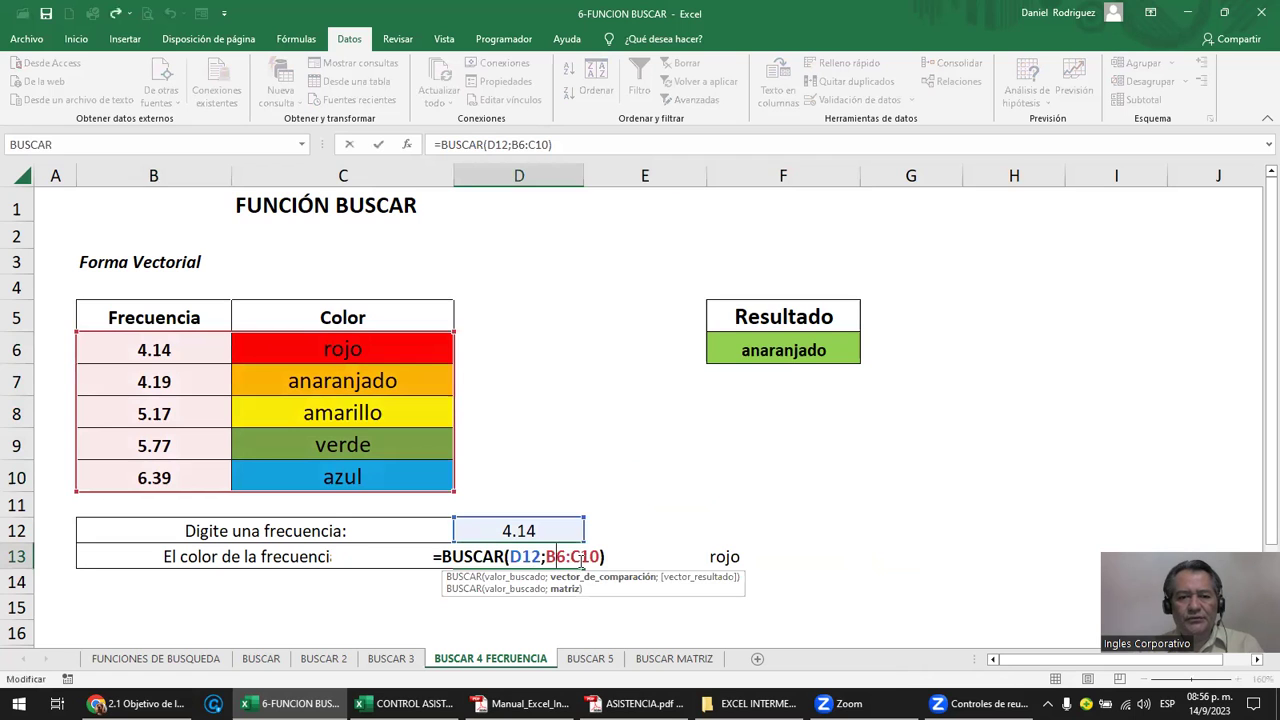
pyautogui.press('Return')
pyautogui.click(676, 659)
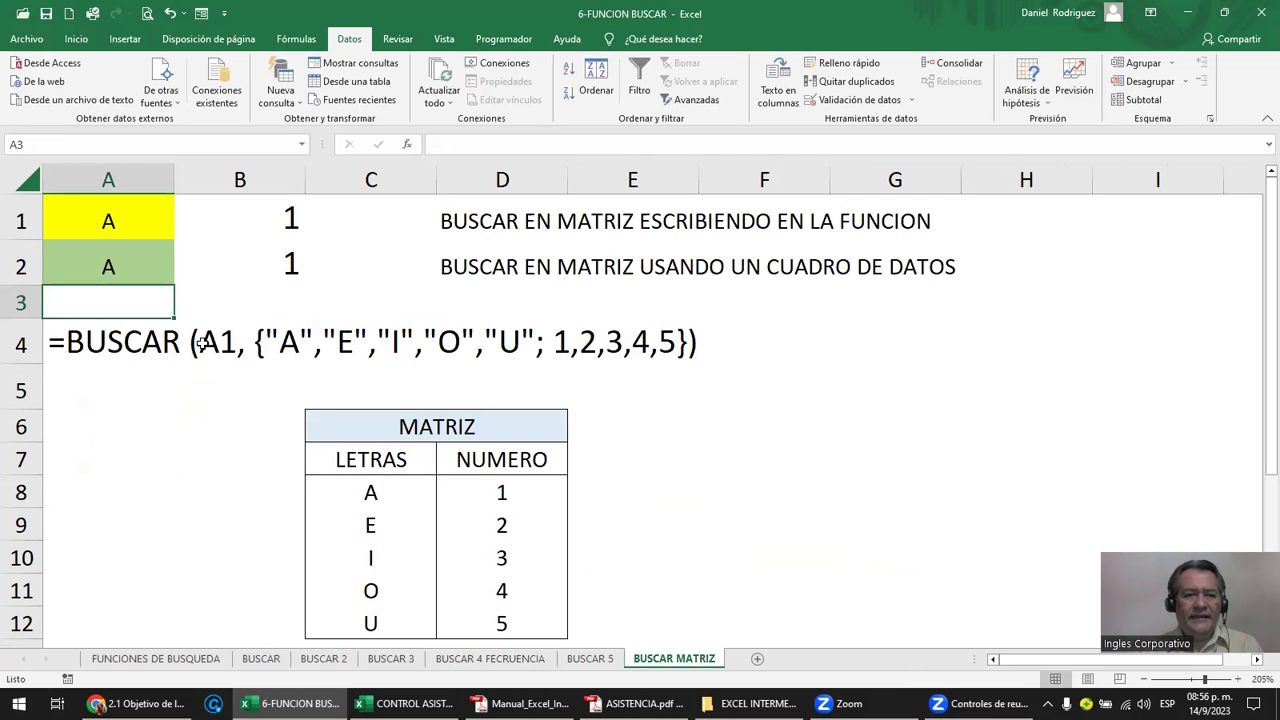
# Review the BUSCAR MATRIZ sample formula in B4 and the LETRAS and NUMERO table.
pyautogui.click(205, 343)
pyautogui.doubleClick(212, 352)
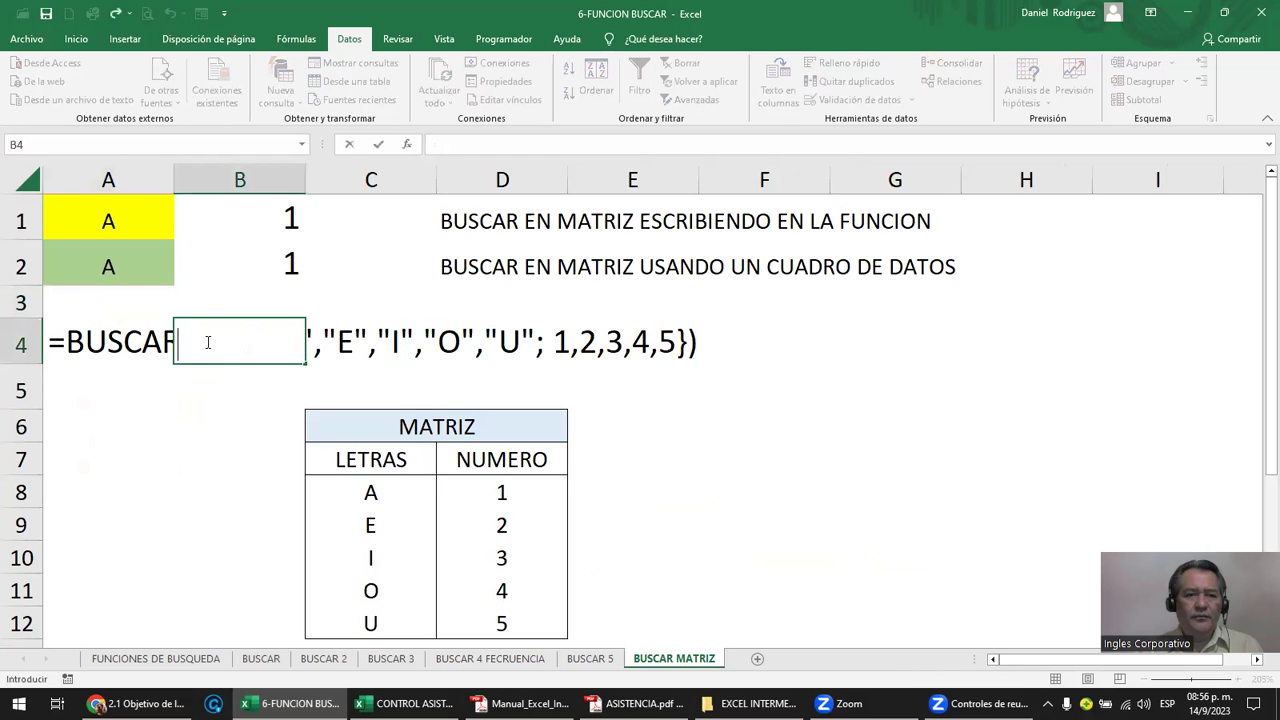
pyautogui.press('Escape')
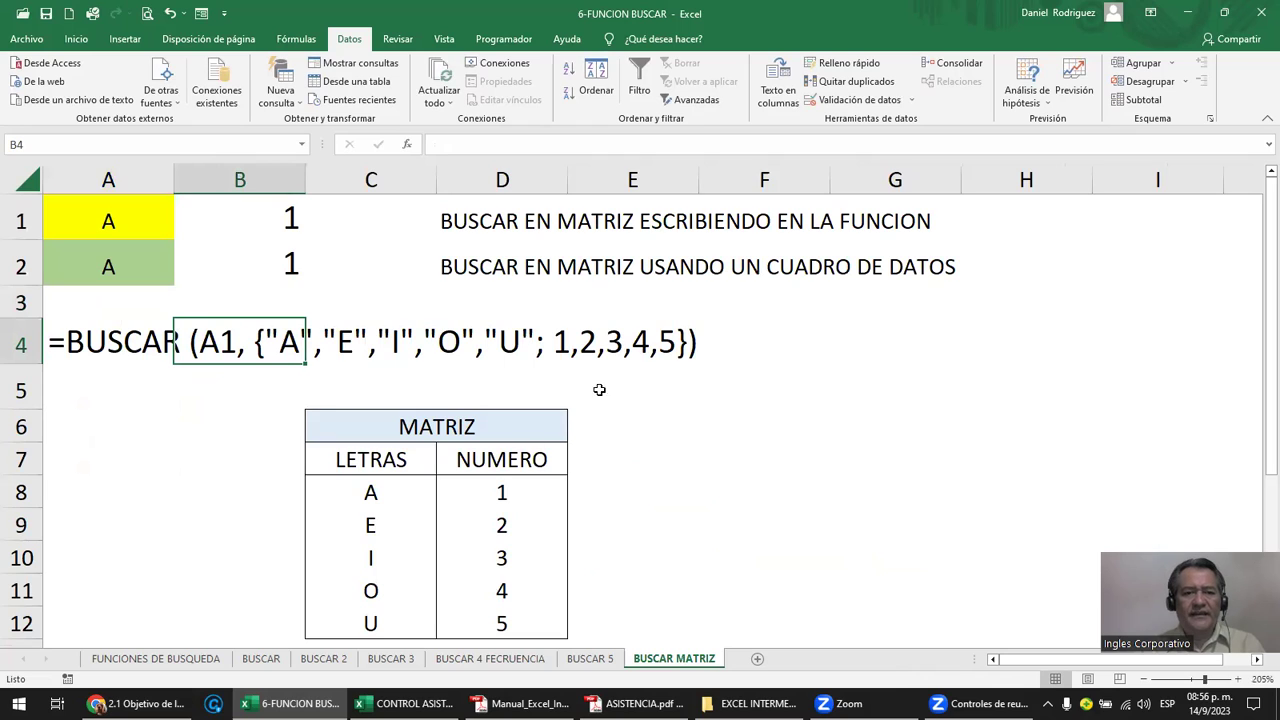
pyautogui.moveTo(370, 492); pyautogui.dragTo(499, 623)
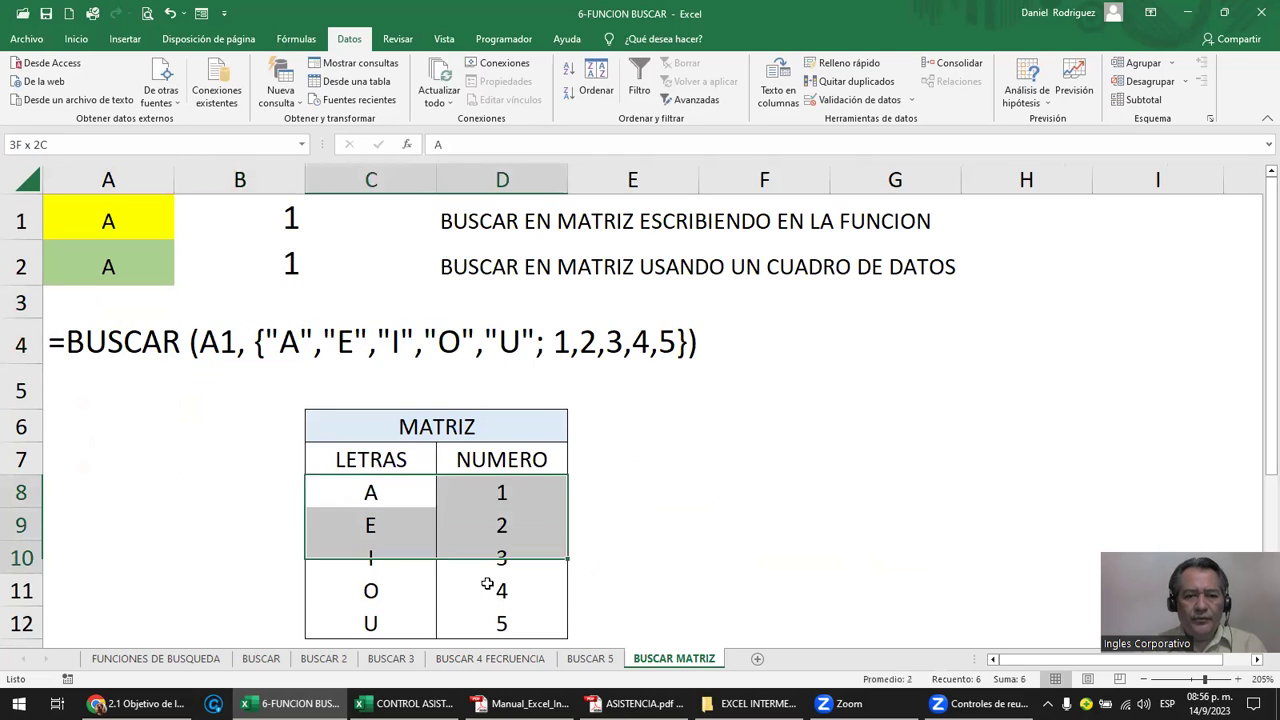
pyautogui.click(626, 527)
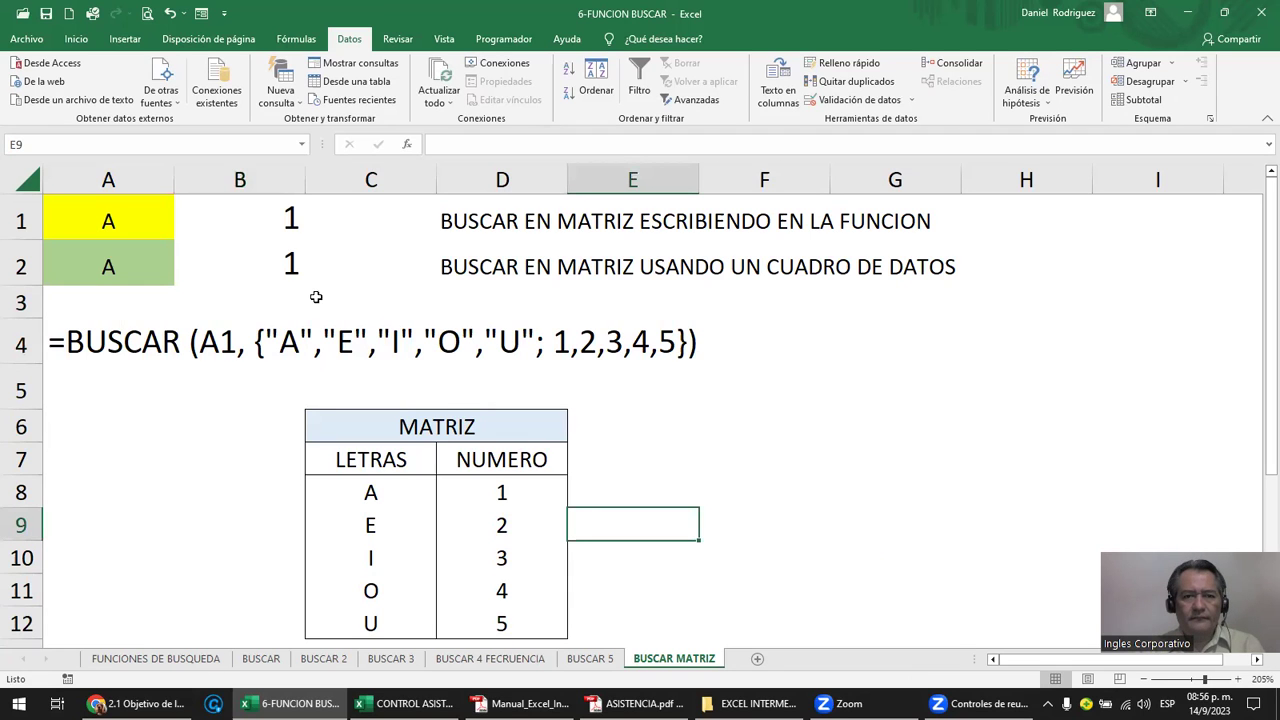
# Browse the FUNCIONES DE BUSQUEDA, BUSCAR and BUSCAR 5 sheets, ending on BUSCAR 4 FECRUENCIA.
pyautogui.click(183, 658)
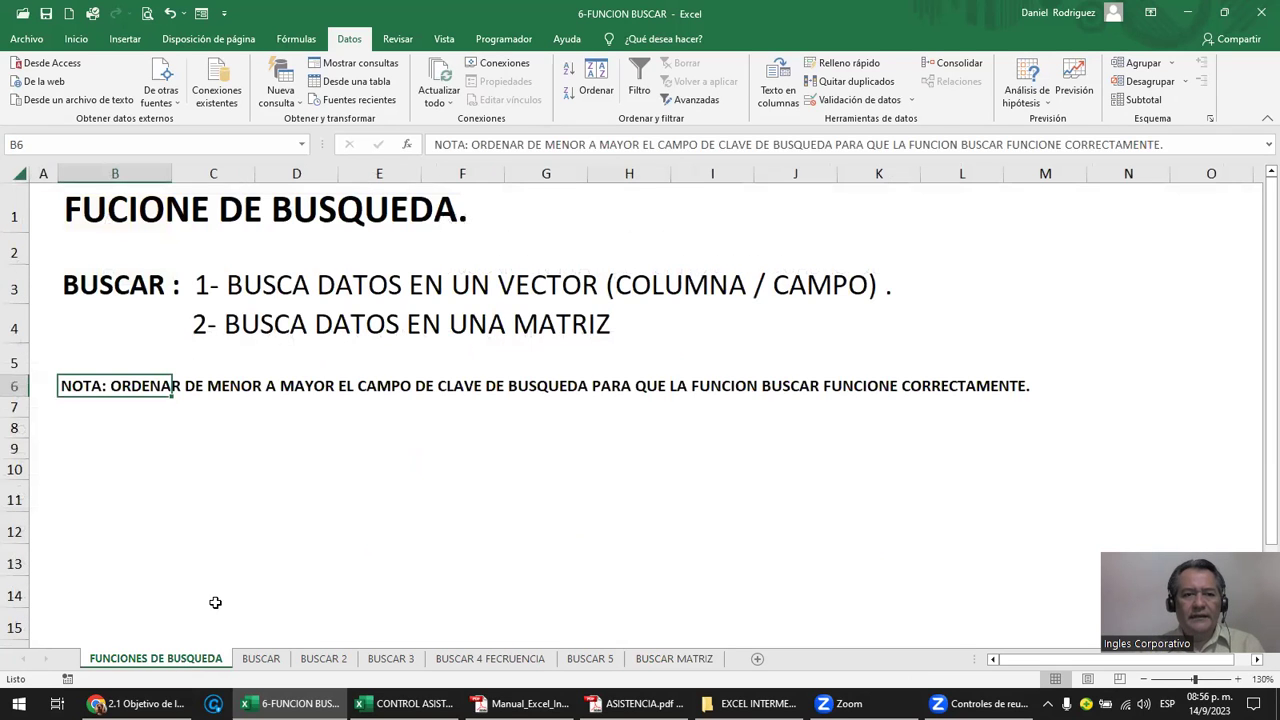
pyautogui.click(265, 657)
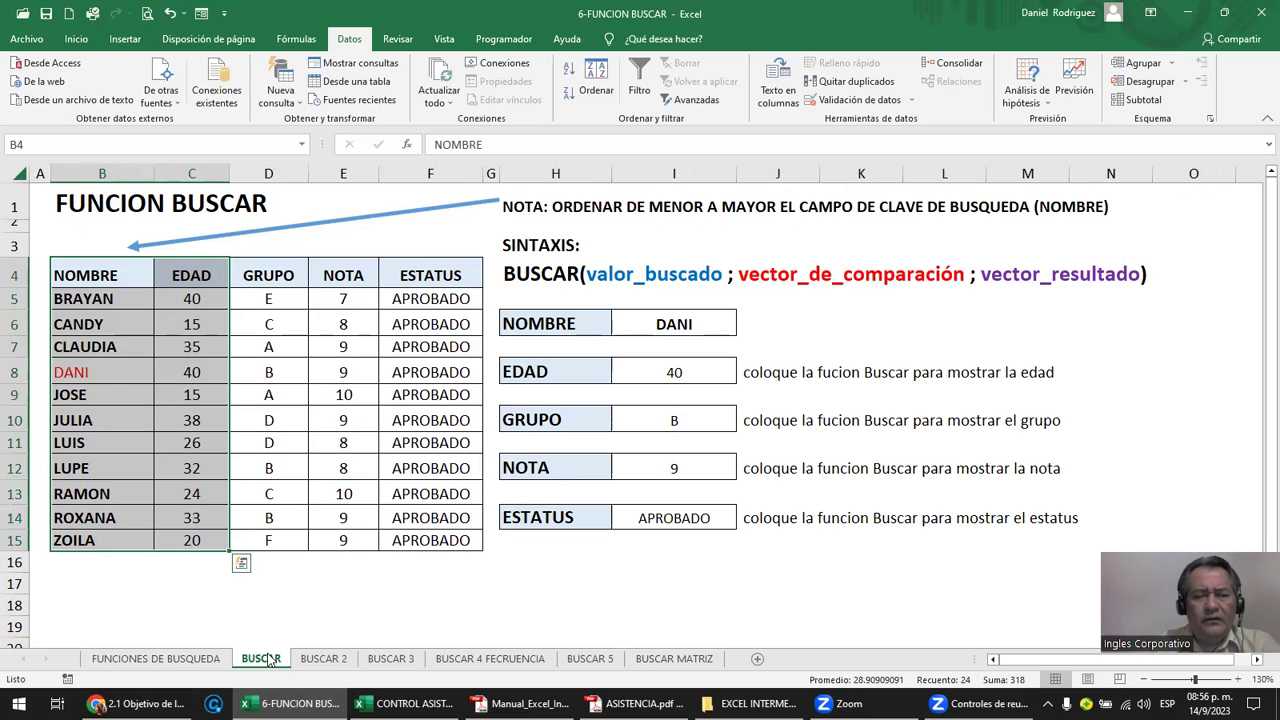
pyautogui.click(193, 412)
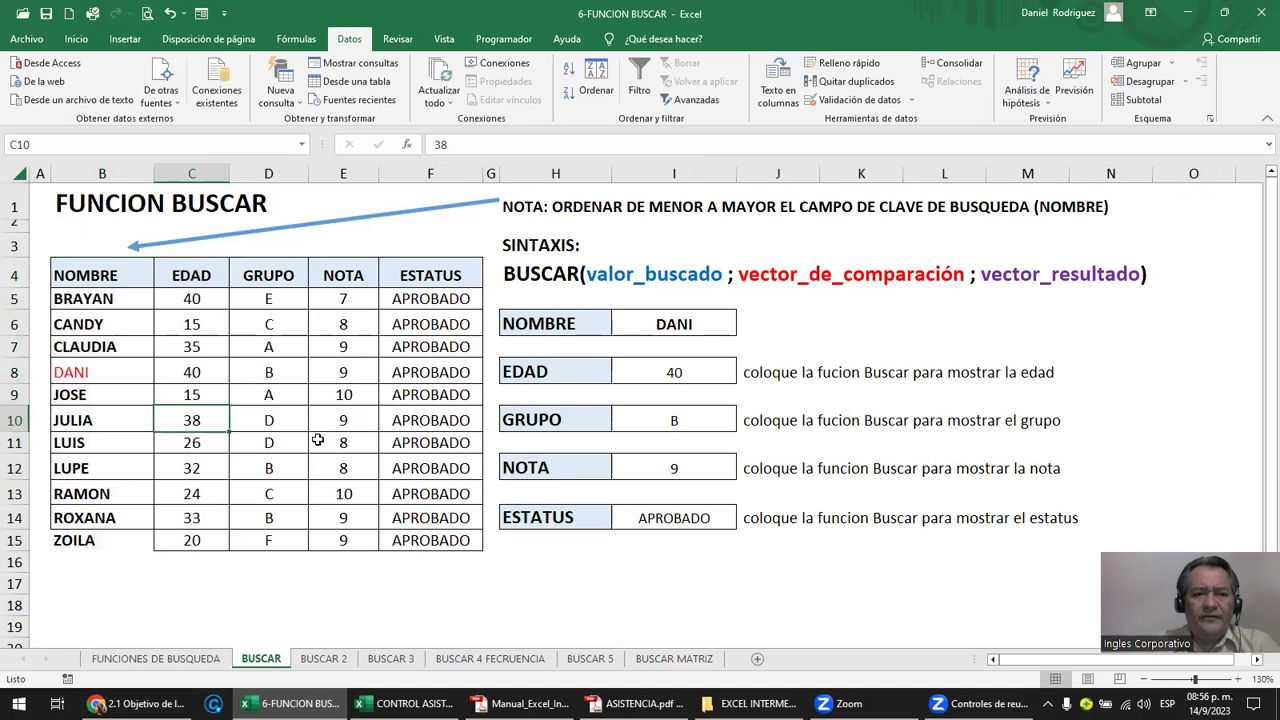
pyautogui.click(590, 658)
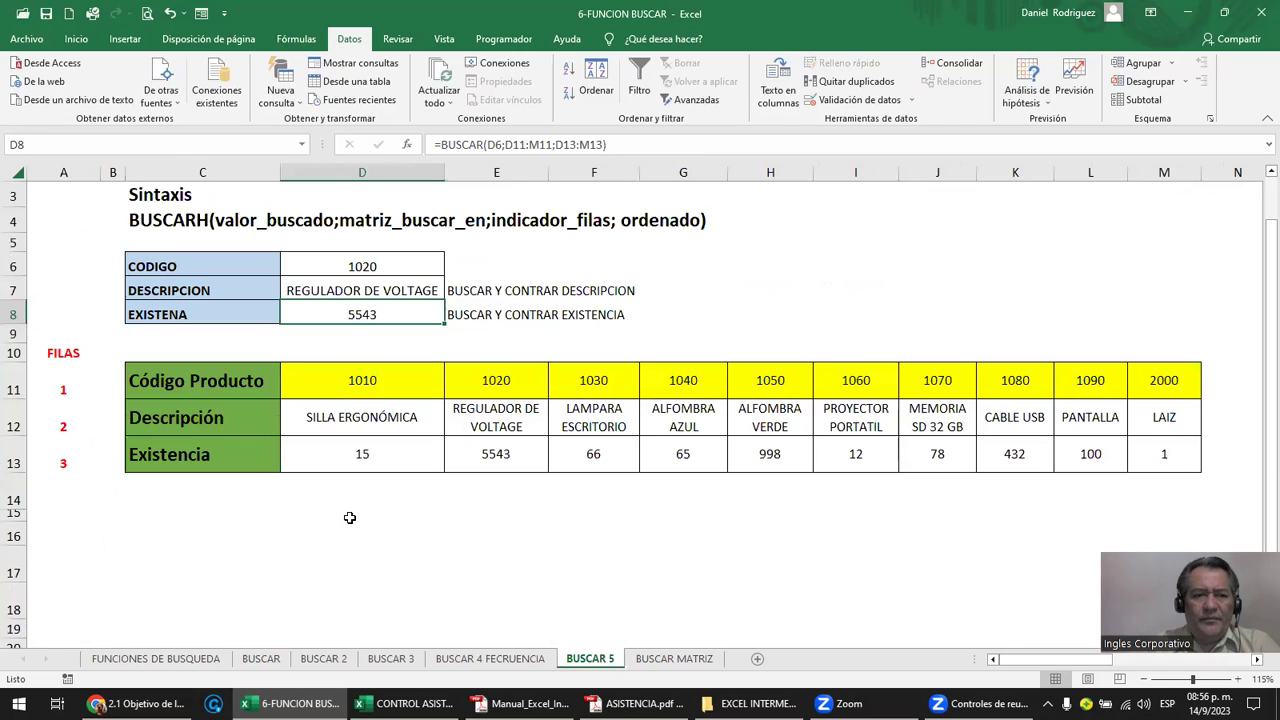
pyautogui.click(505, 659)
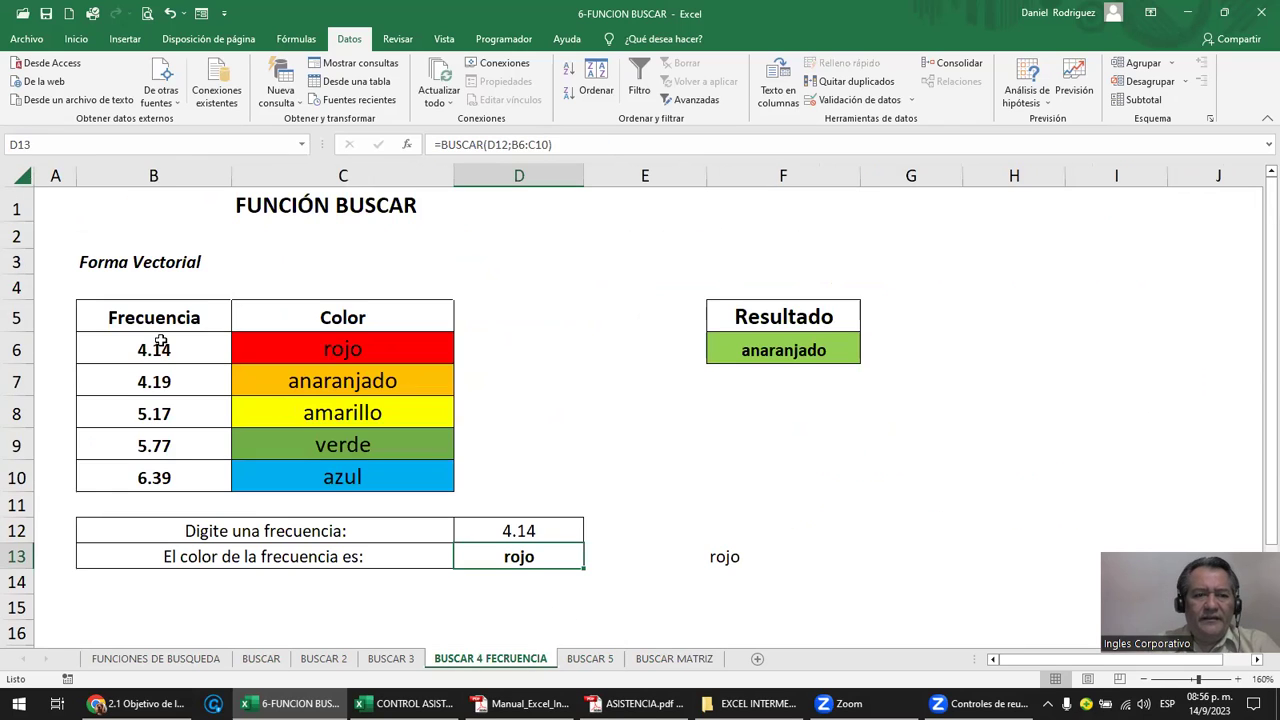
pyautogui.moveTo(160, 342); pyautogui.dragTo(341, 474)
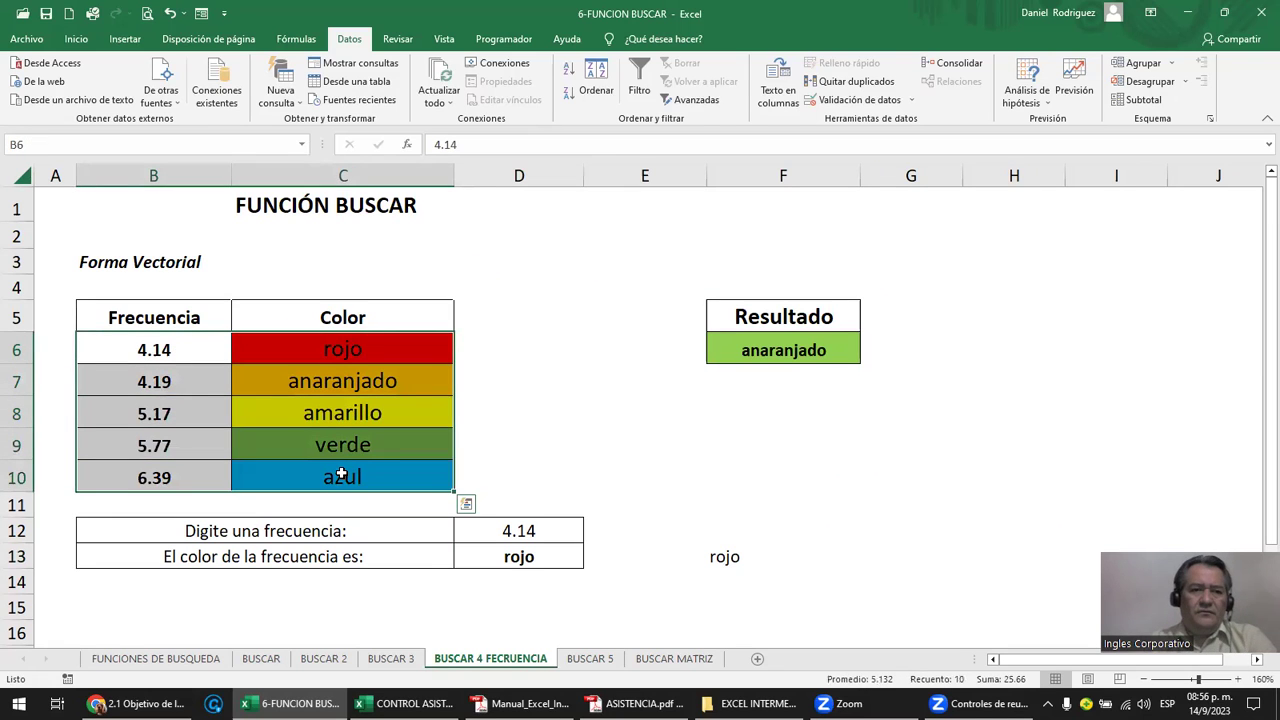
pyautogui.doubleClick(519, 550)
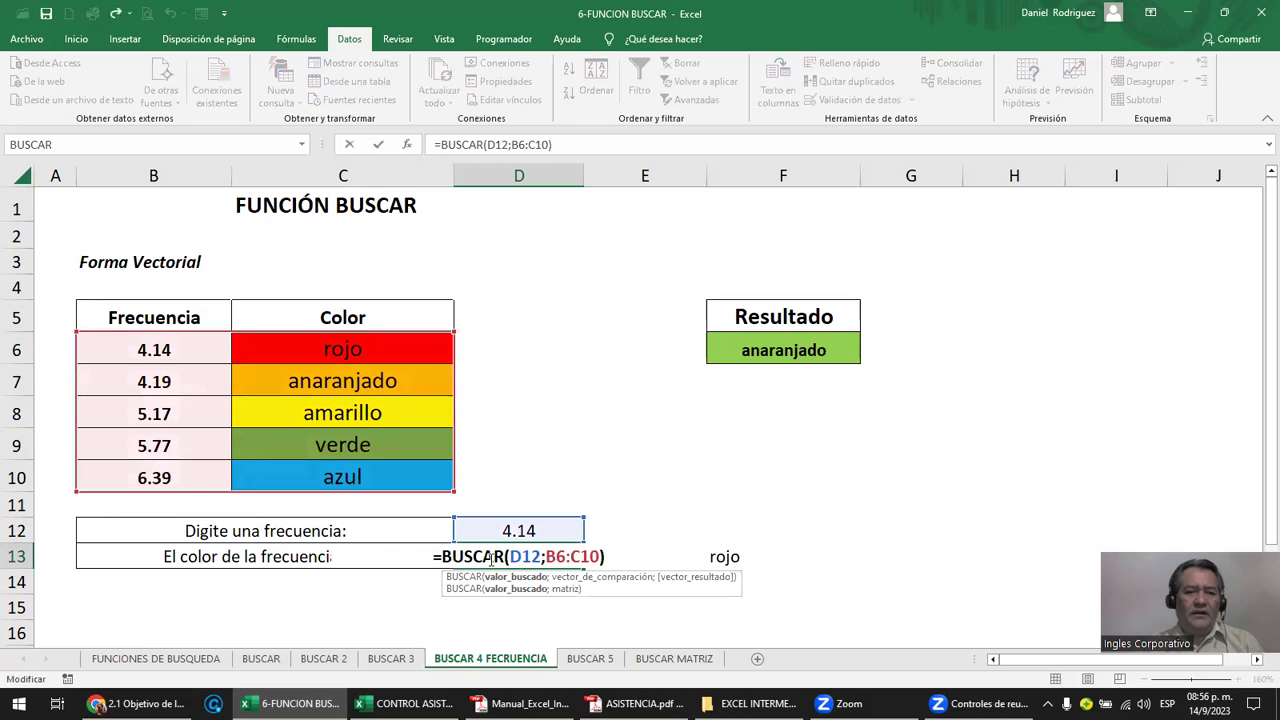
pyautogui.press('Escape')
pyautogui.moveTo(157, 349)
pyautogui.mouseDown()
pyautogui.moveTo(329, 451)
pyautogui.moveTo(335, 484)
pyautogui.mouseUp()
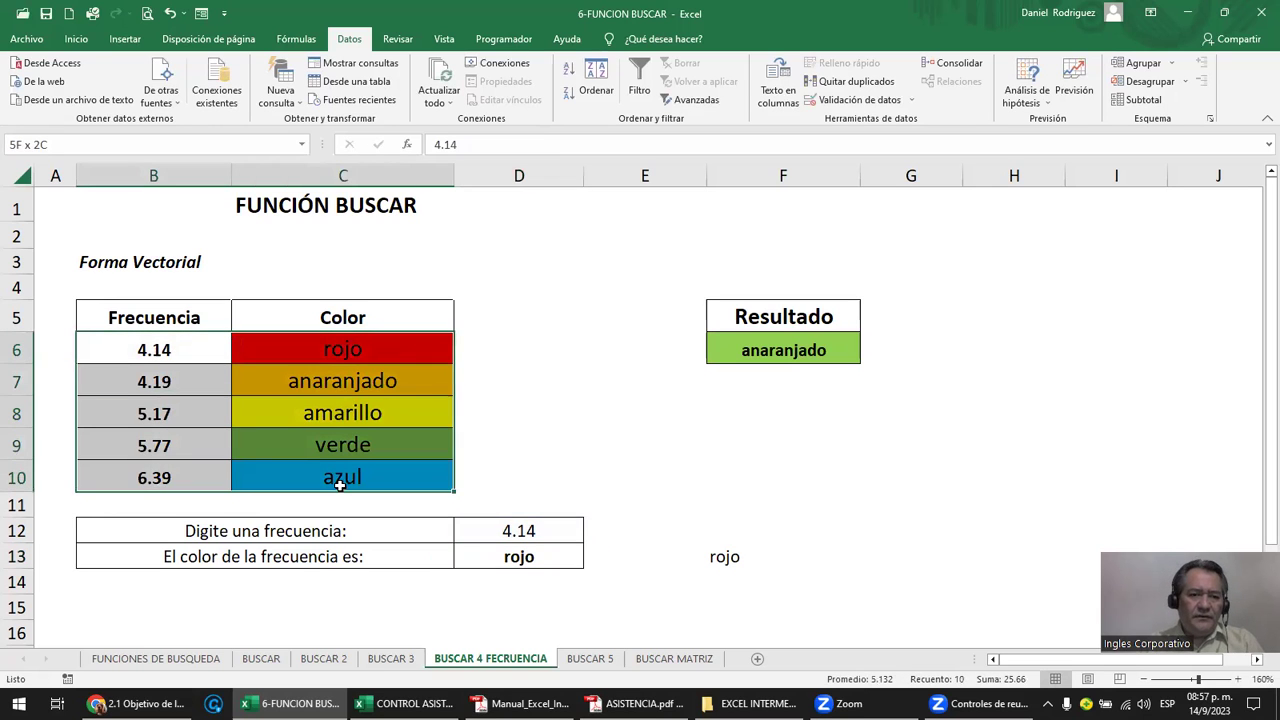
pyautogui.click(191, 352)
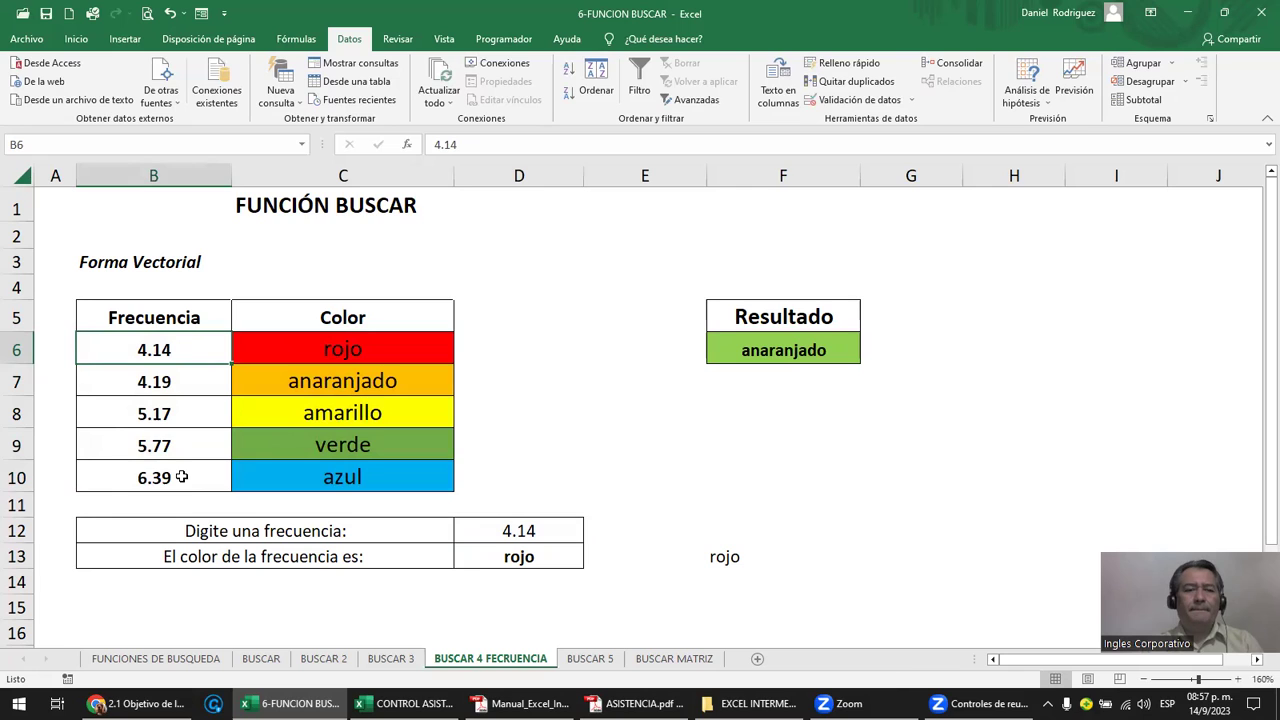
pyautogui.moveTo(160, 345); pyautogui.dragTo(164, 478)
pyautogui.moveTo(322, 350); pyautogui.dragTo(345, 483)
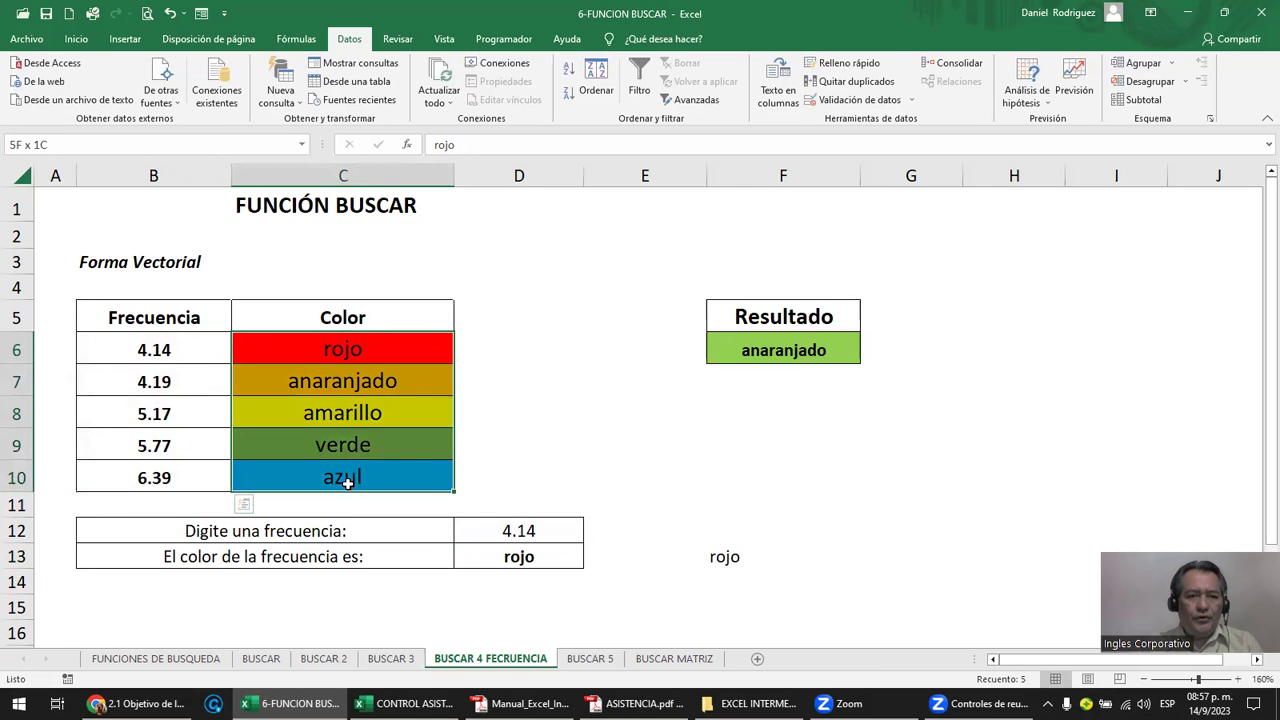
pyautogui.click(500, 430)
# Change F6 to =BUSCAR(5.77;B6:C10) so it returns verde, then review the formula.
pyautogui.click(730, 346)
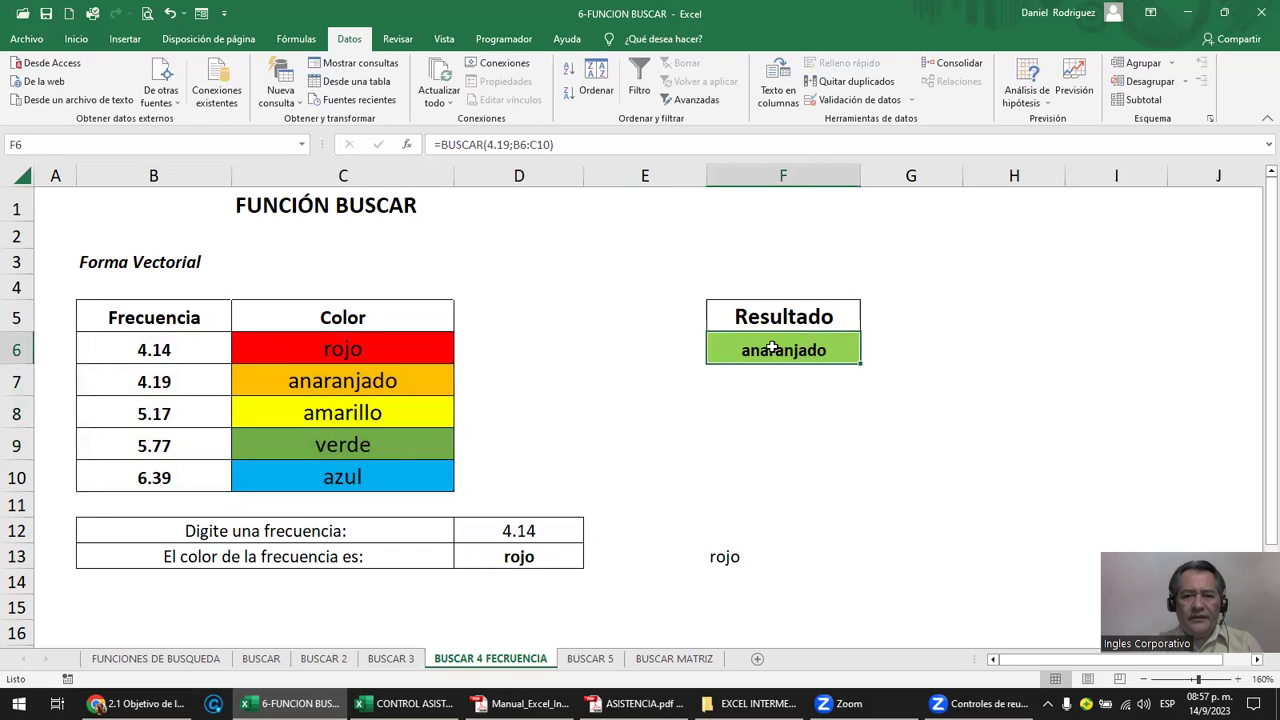
pyautogui.doubleClick(774, 348)
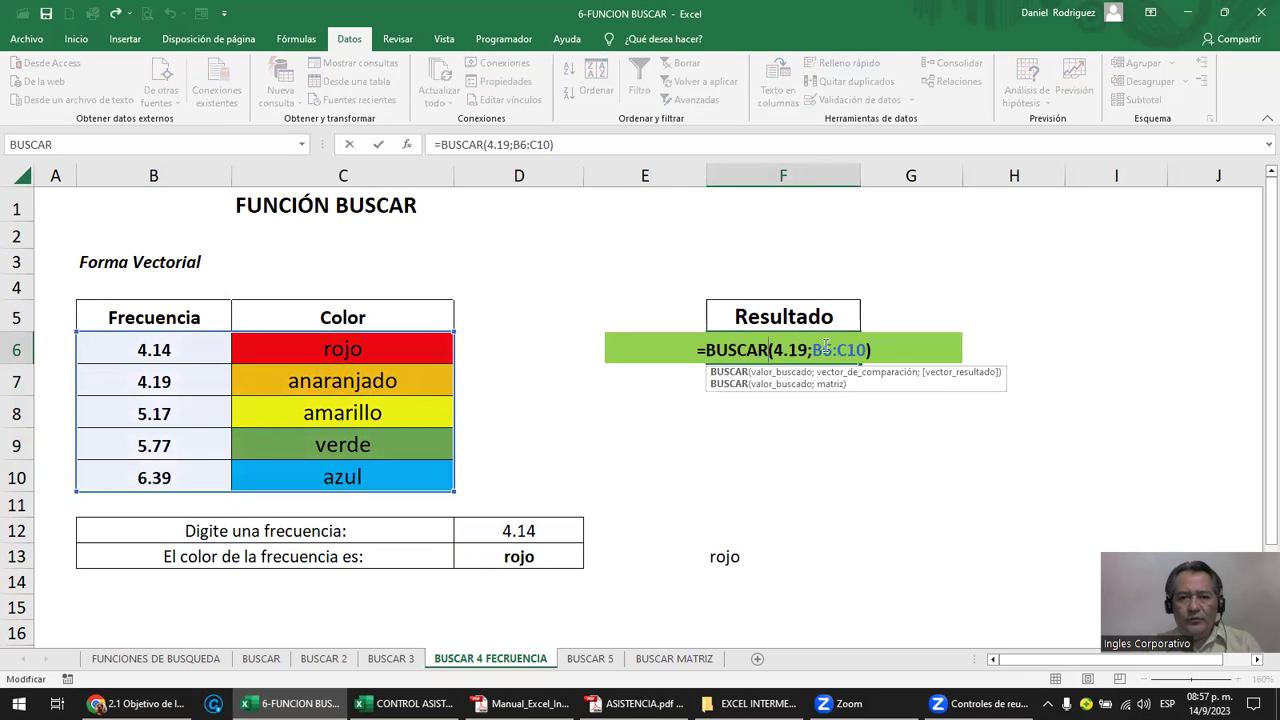
pyautogui.press('Escape')
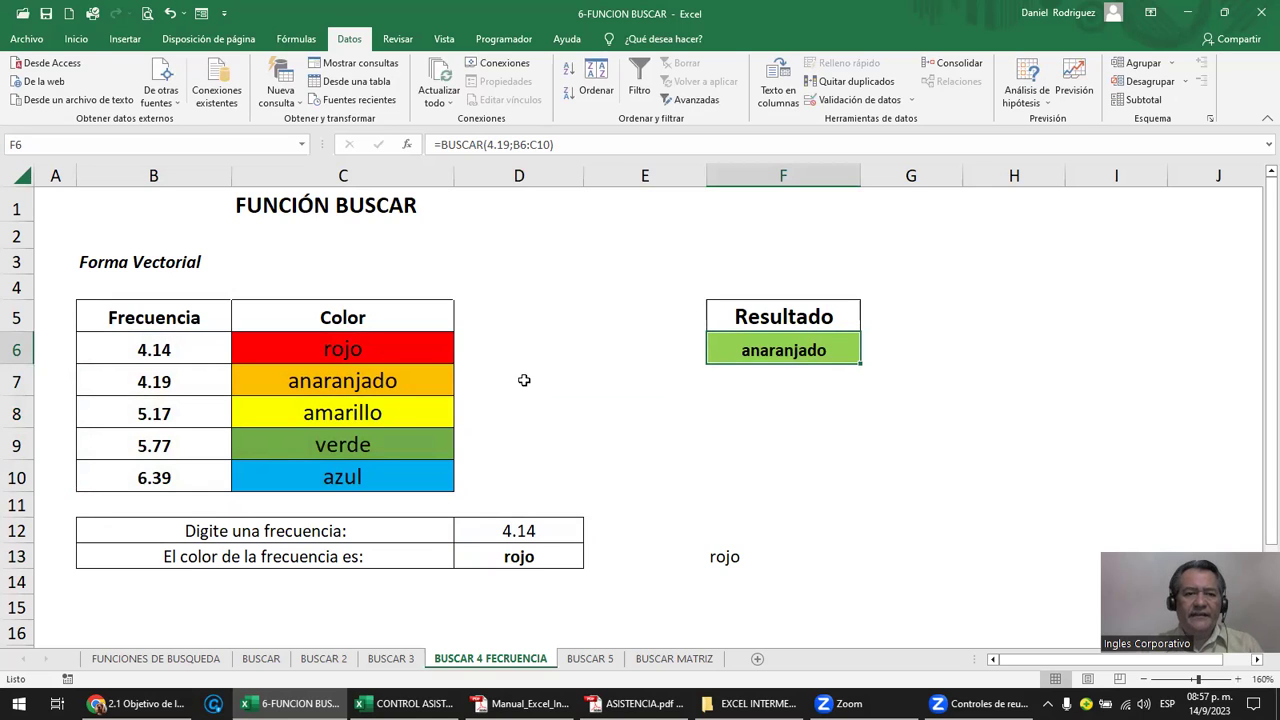
pyautogui.doubleClick(743, 366)
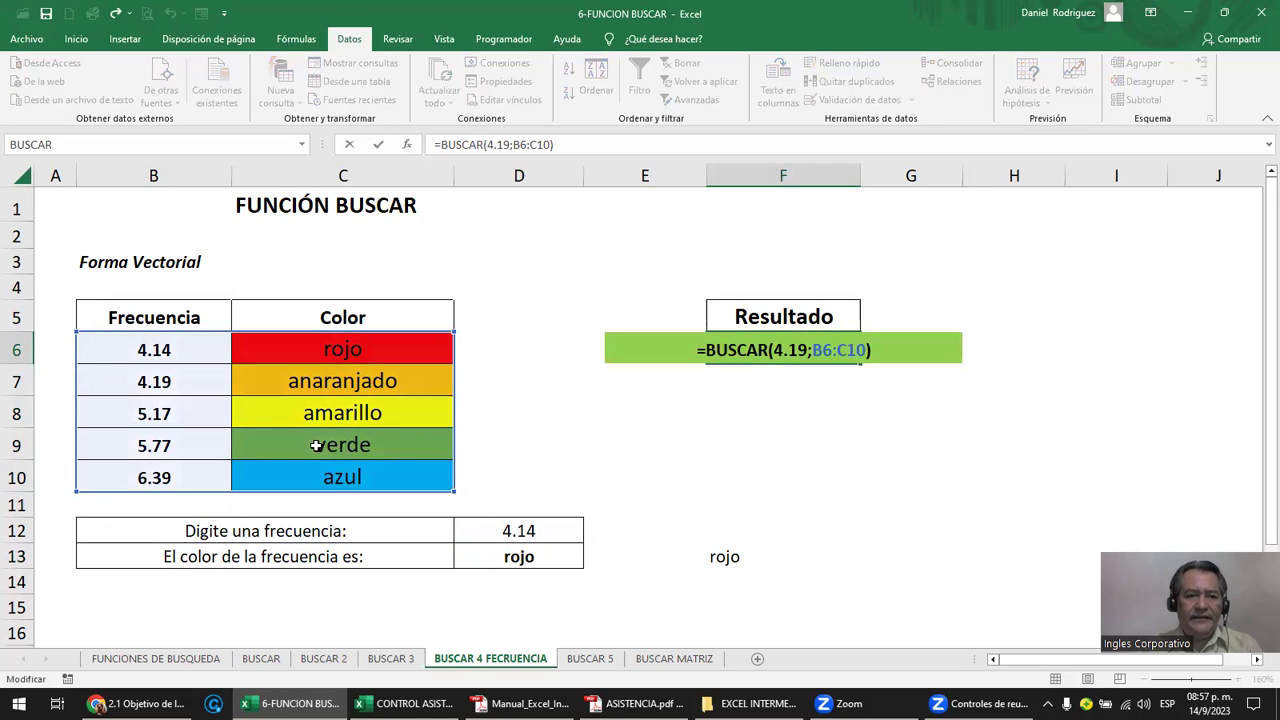
pyautogui.click(776, 349)
pyautogui.write('5.77')
pyautogui.press('Delete')
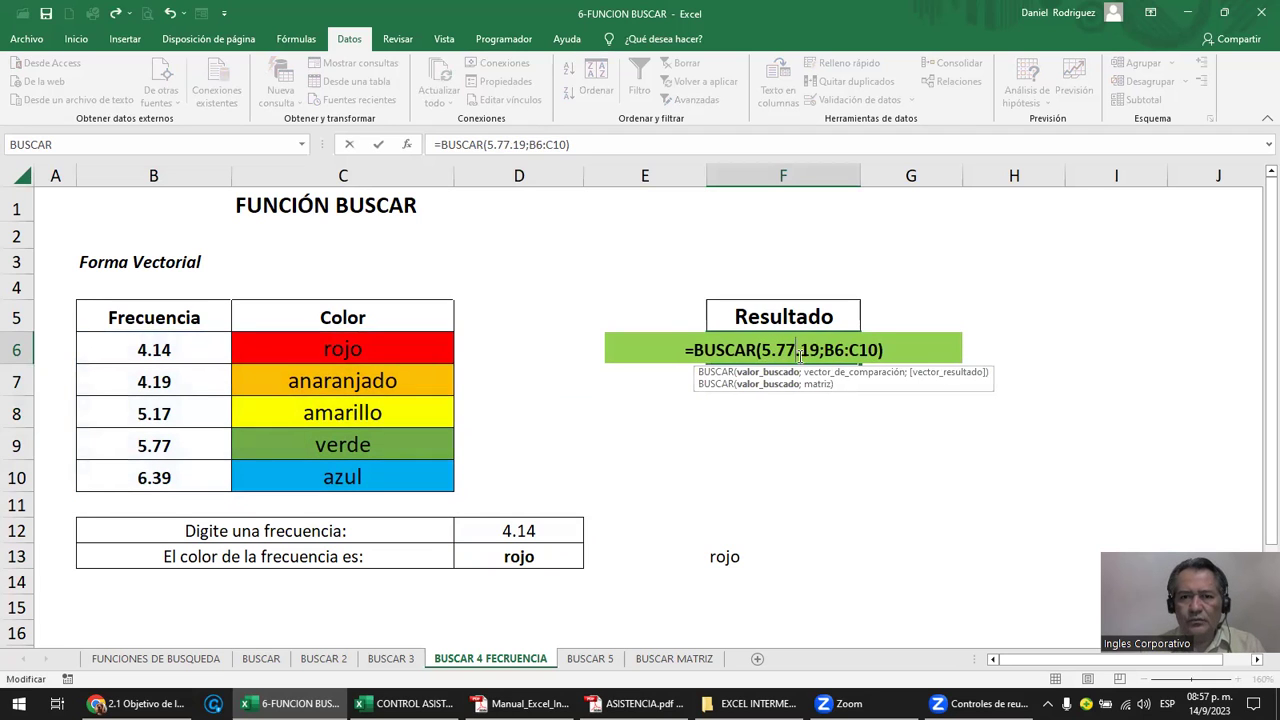
pyautogui.press('Delete')
pyautogui.press('Delete')
pyautogui.press('Delete')
pyautogui.press('Return')
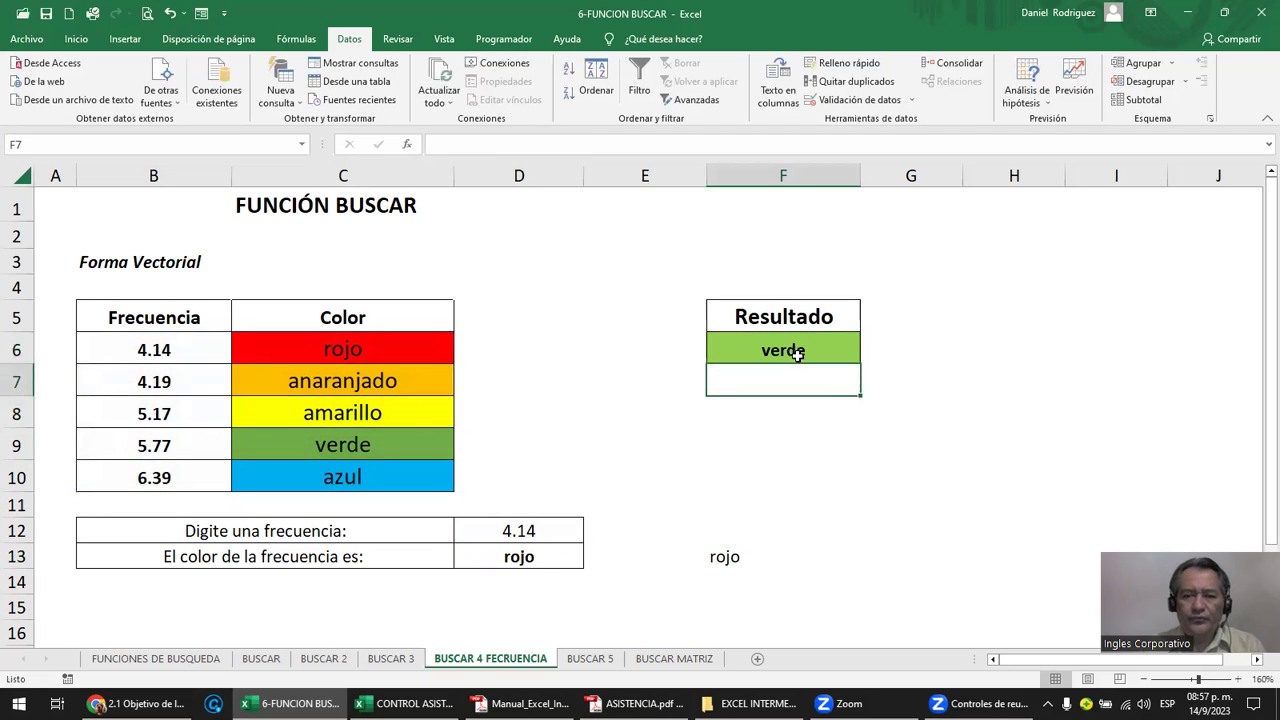
pyautogui.click(827, 343)
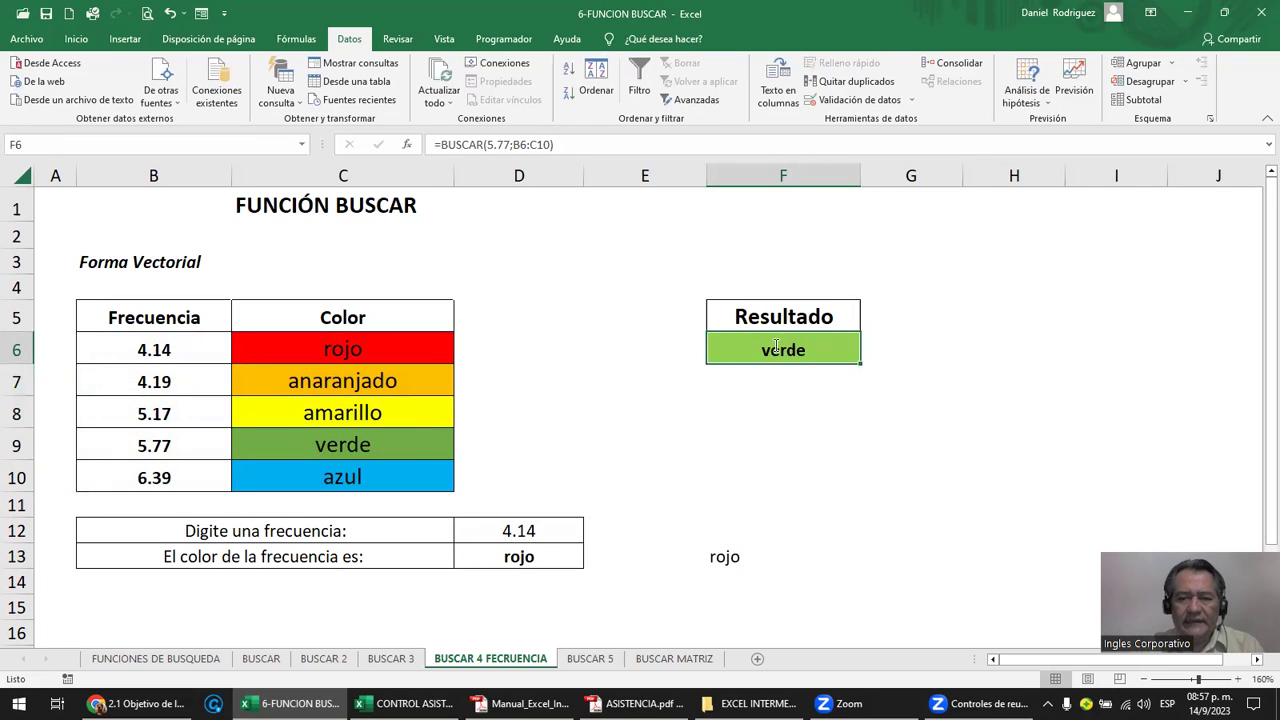
pyautogui.doubleClick(779, 347)
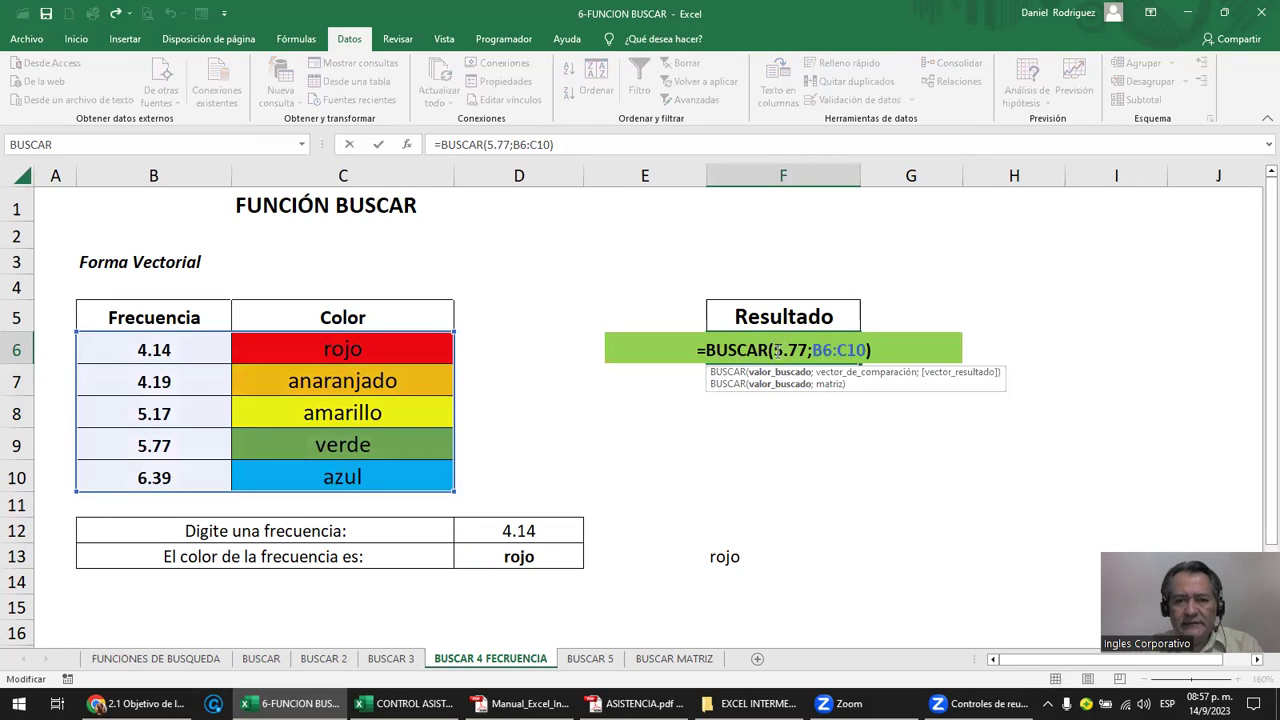
pyautogui.click(835, 430)
pyautogui.press('Escape')
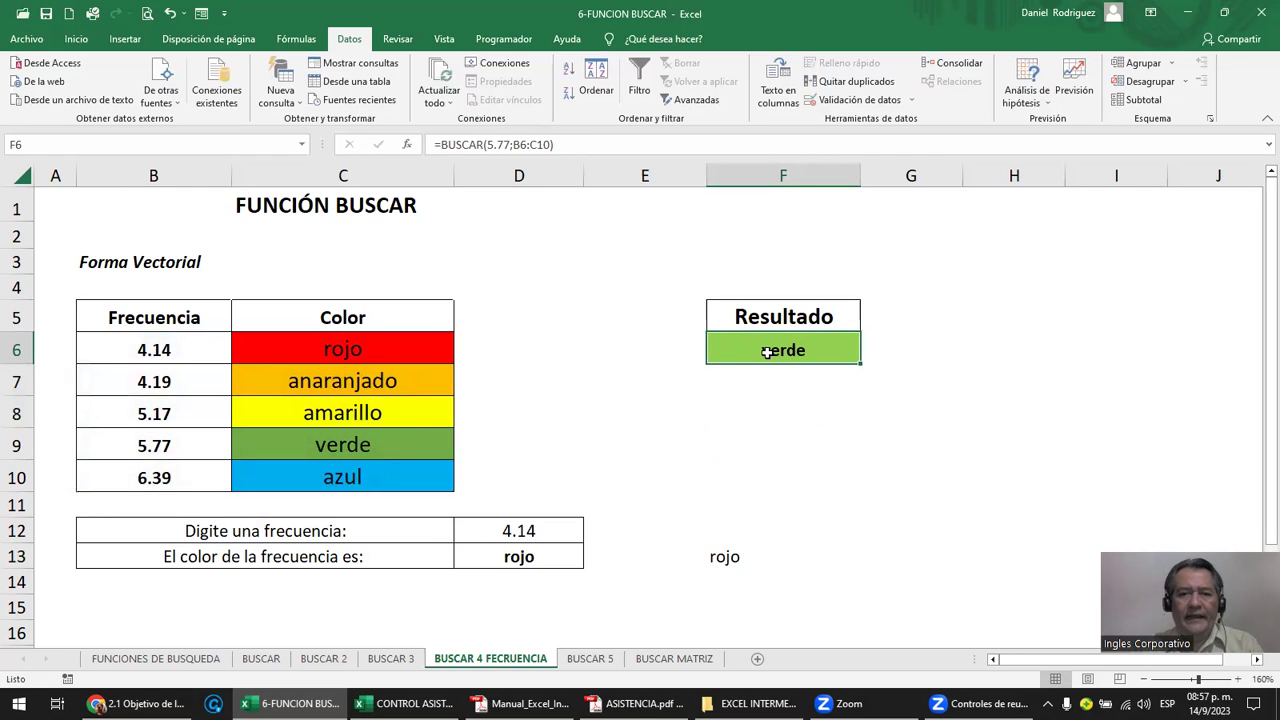
# Apply Sin relleno to F6 from the Inicio fill colour menu, then save the workbook.
pyautogui.click(82, 44)
pyautogui.click(276, 94)
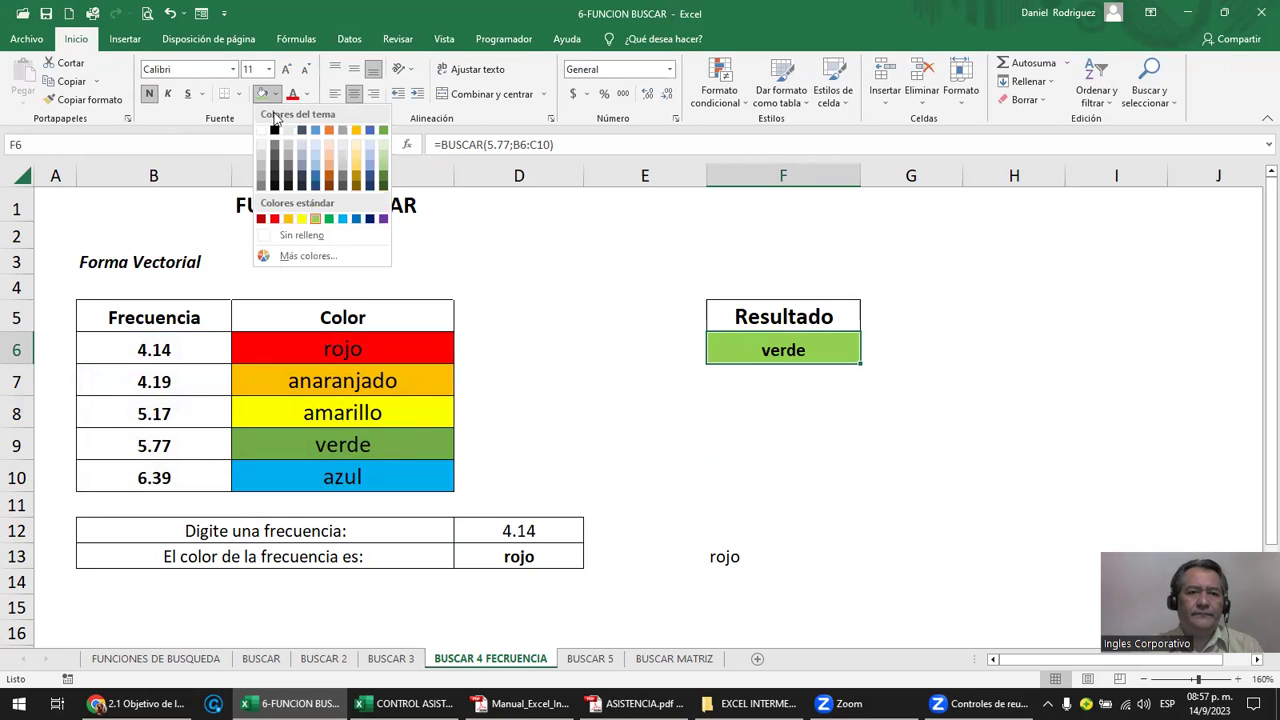
pyautogui.click(506, 257)
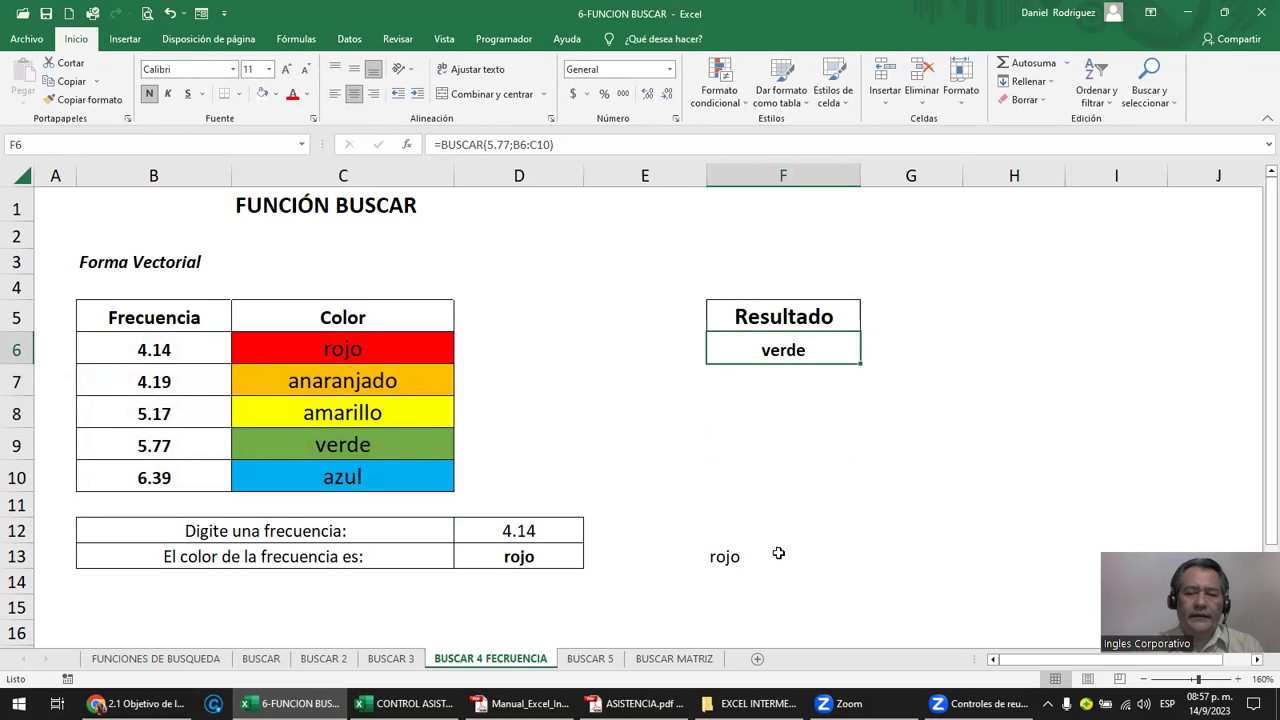
pyautogui.click(757, 466)
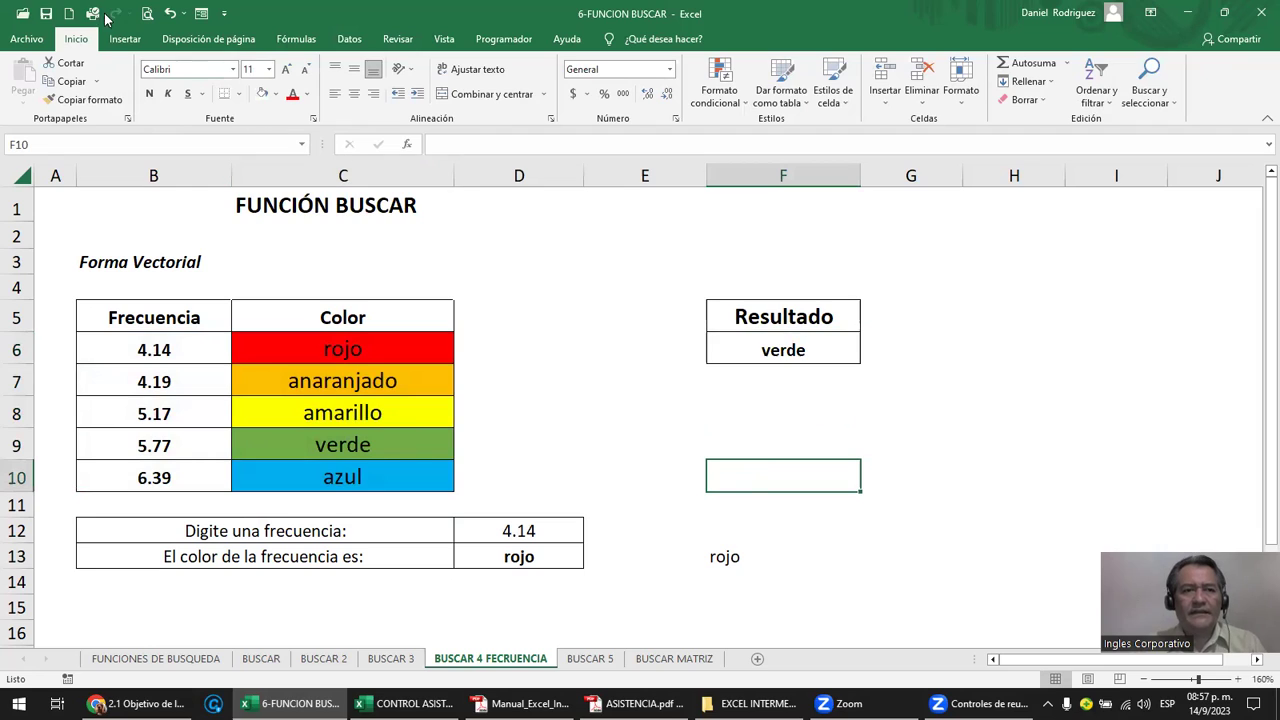
pyautogui.click(47, 14)
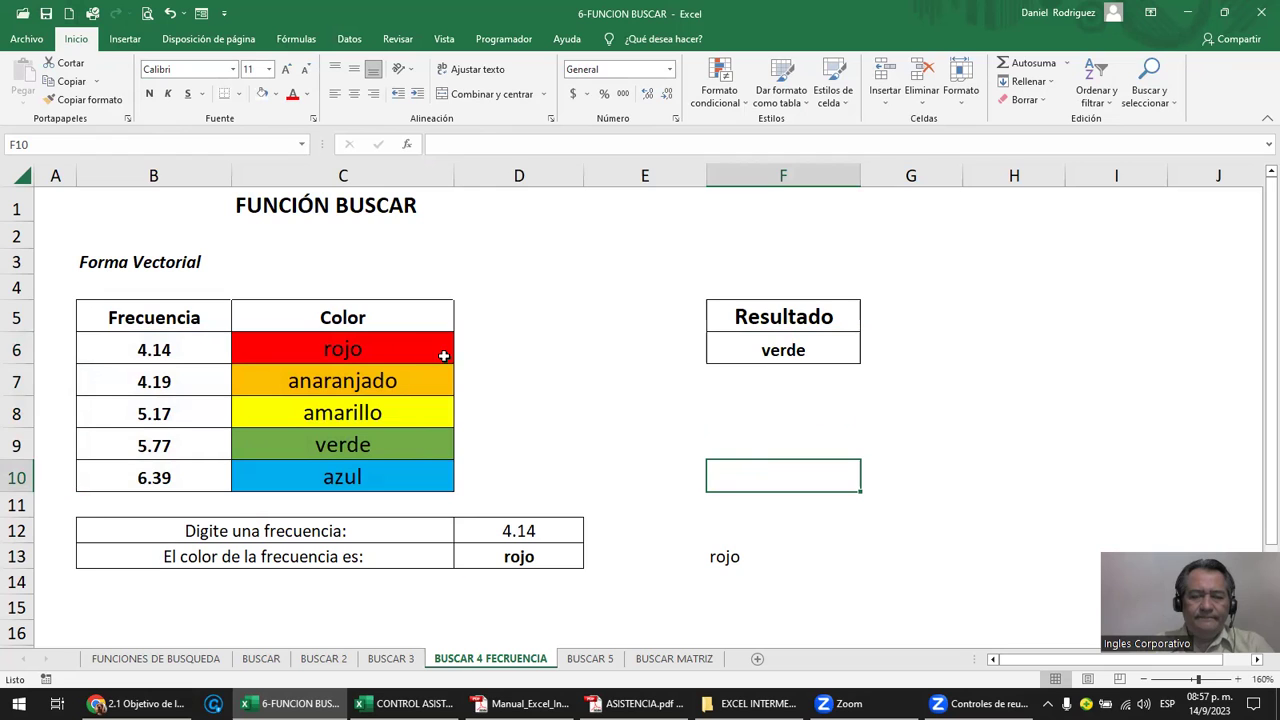
pyautogui.click(505, 353)
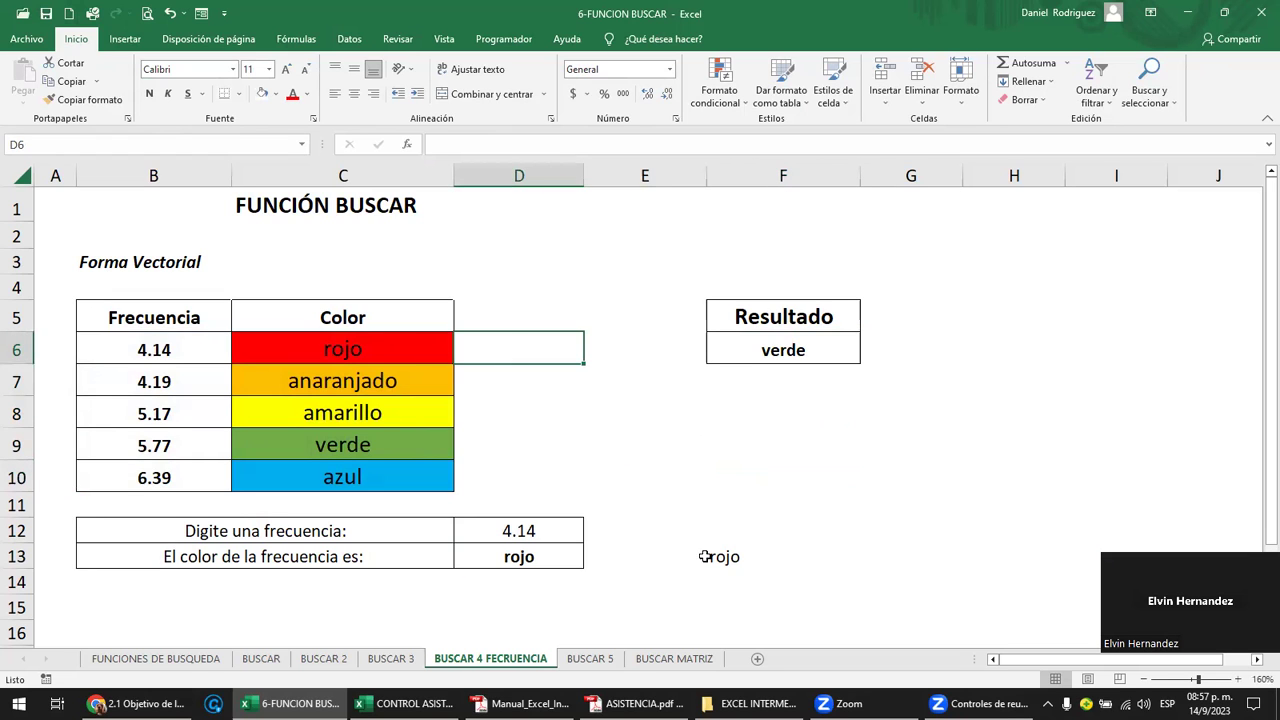
# Cycle through the lookup sheets back to BUSCAR, then switch to the Excel manual PDF.
pyautogui.click(660, 660)
pyautogui.click(586, 658)
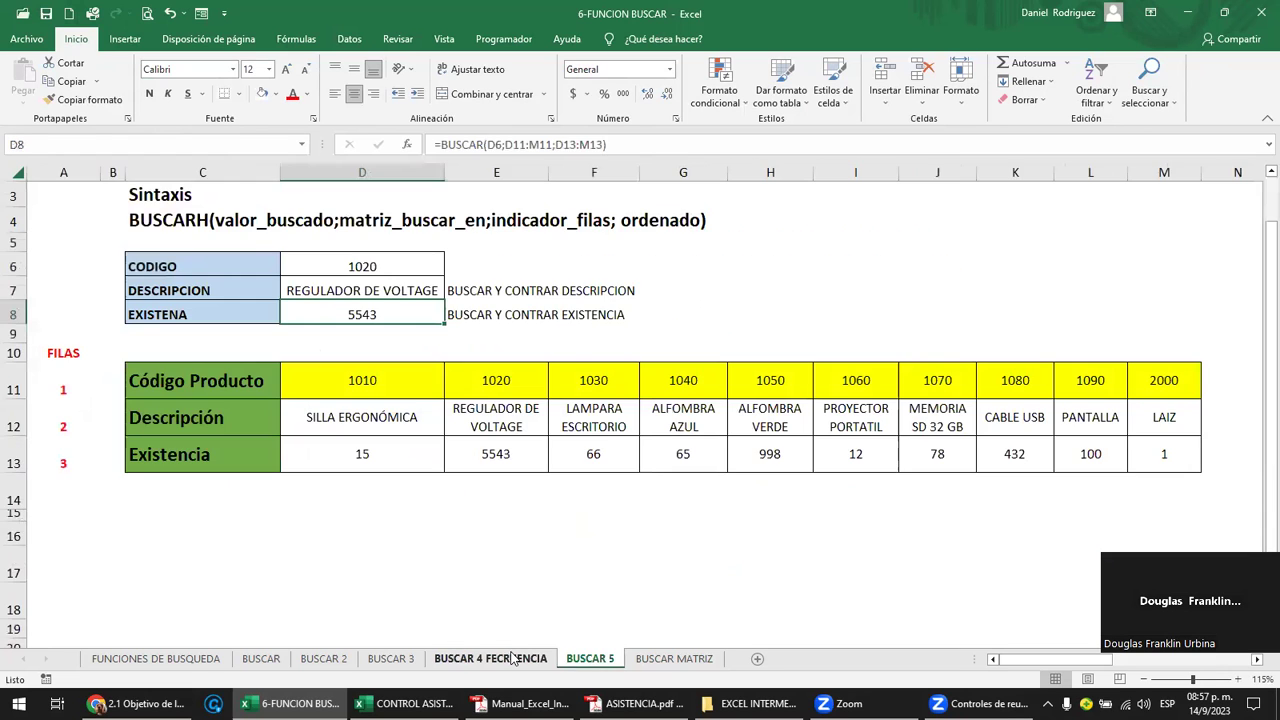
pyautogui.click(505, 658)
pyautogui.click(388, 658)
pyautogui.click(318, 660)
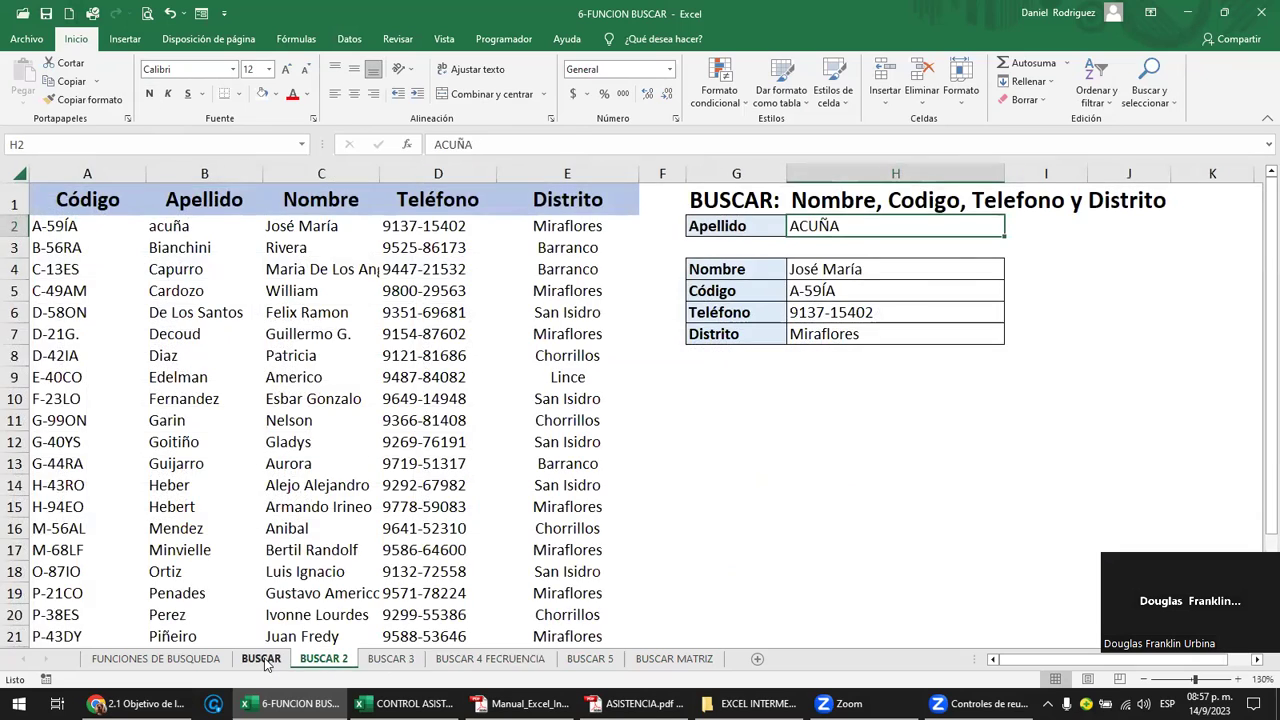
pyautogui.click(265, 660)
pyautogui.click(160, 660)
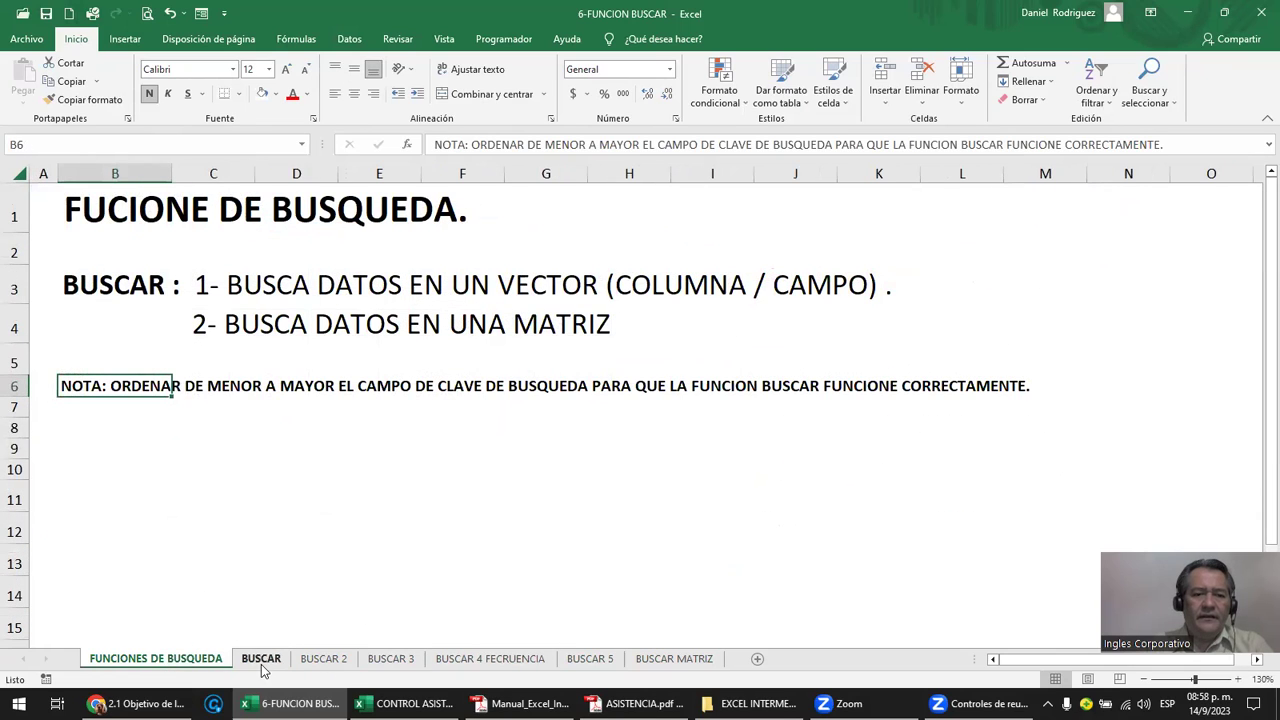
pyautogui.click(261, 660)
pyautogui.click(172, 566)
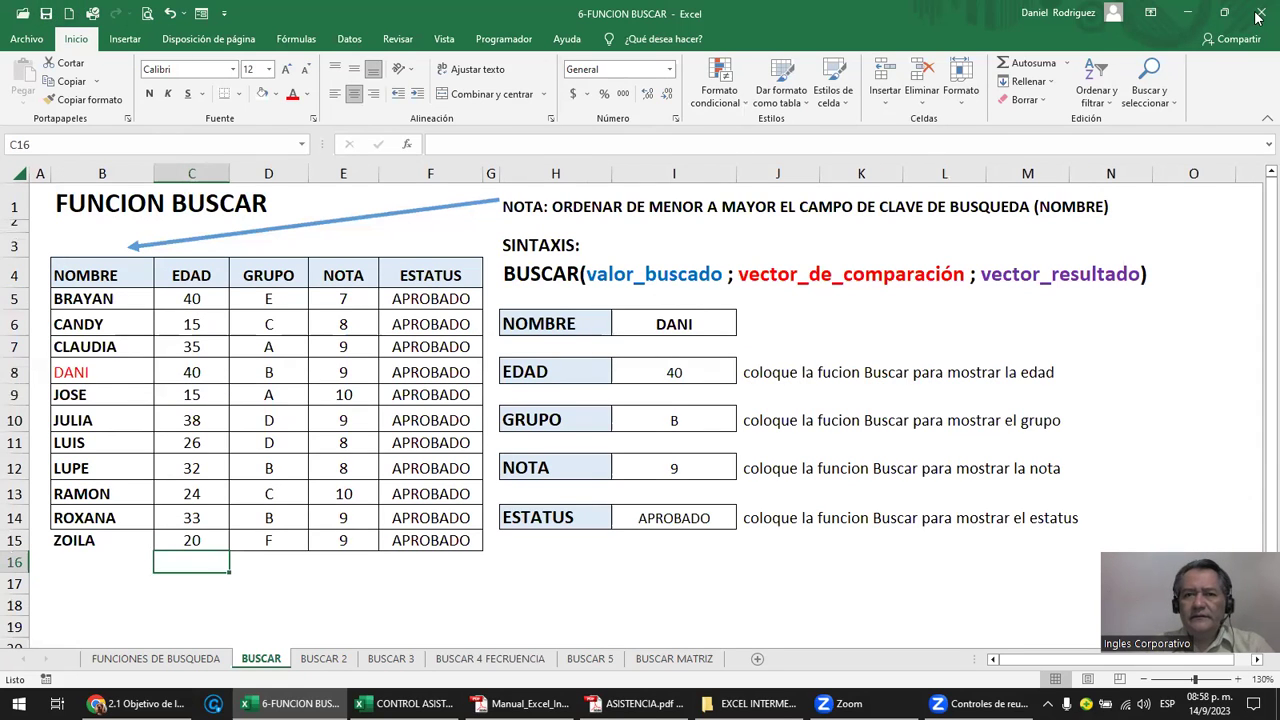
pyautogui.hotkey('alt', 'Tab')
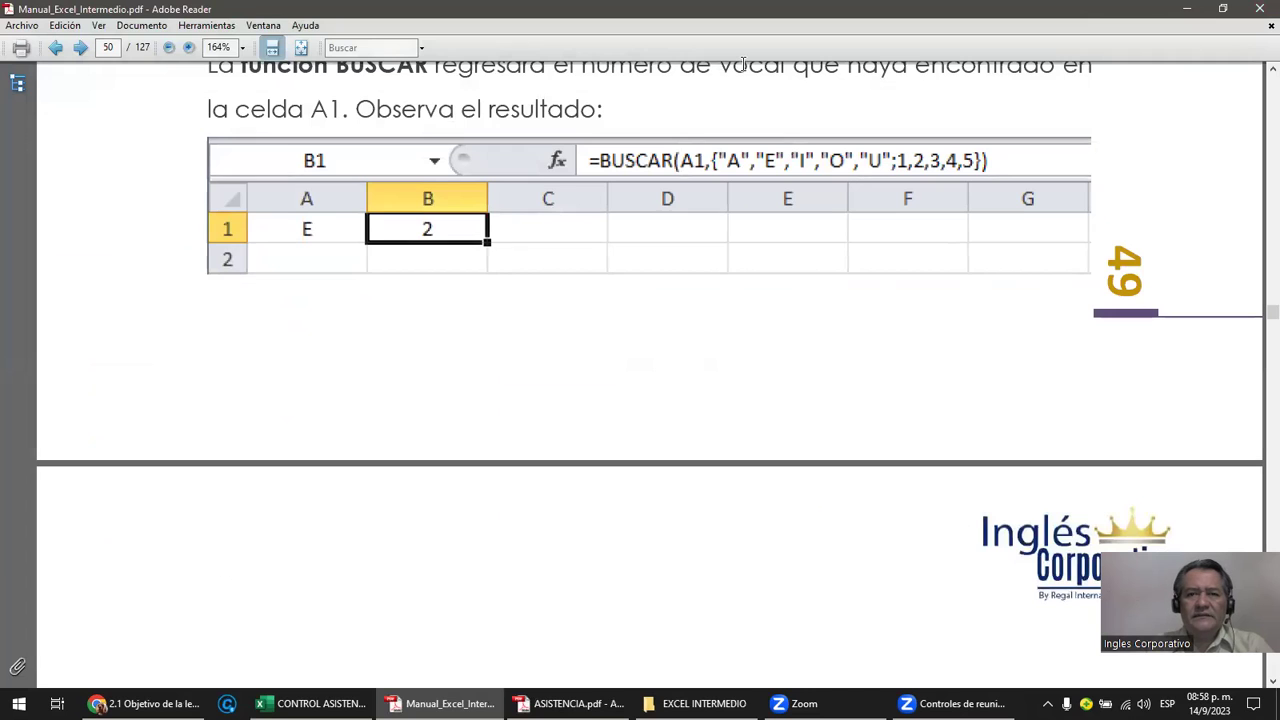